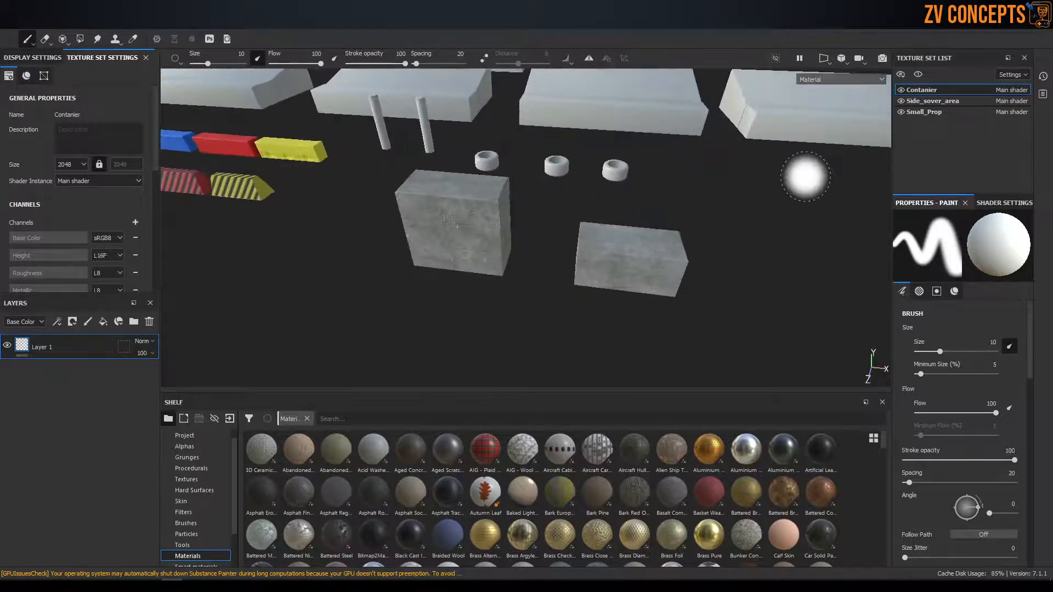
Make Small_Prop the active texture set and hide the Contanier and Side_sover_area texture sets
middle_drag(458, 199, 691, 287)
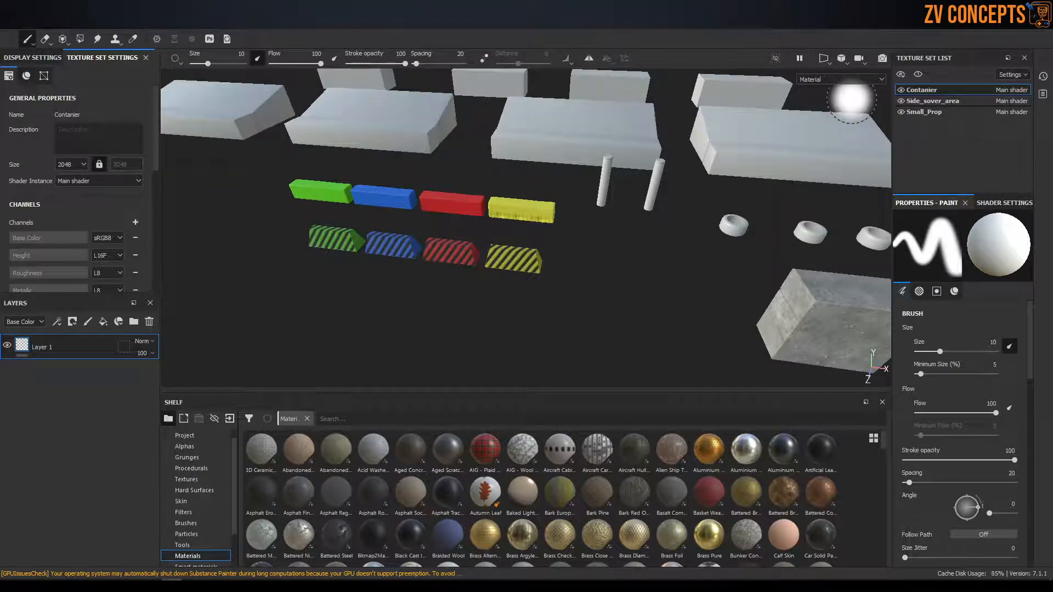
scroll(397, 261, up, 2)
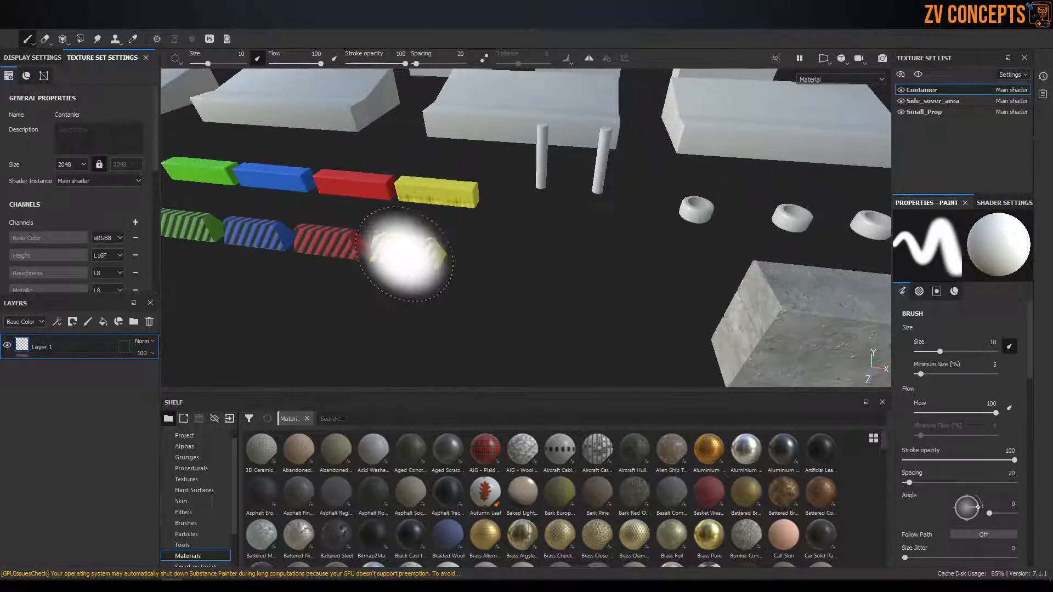
click(901, 101)
click(900, 112)
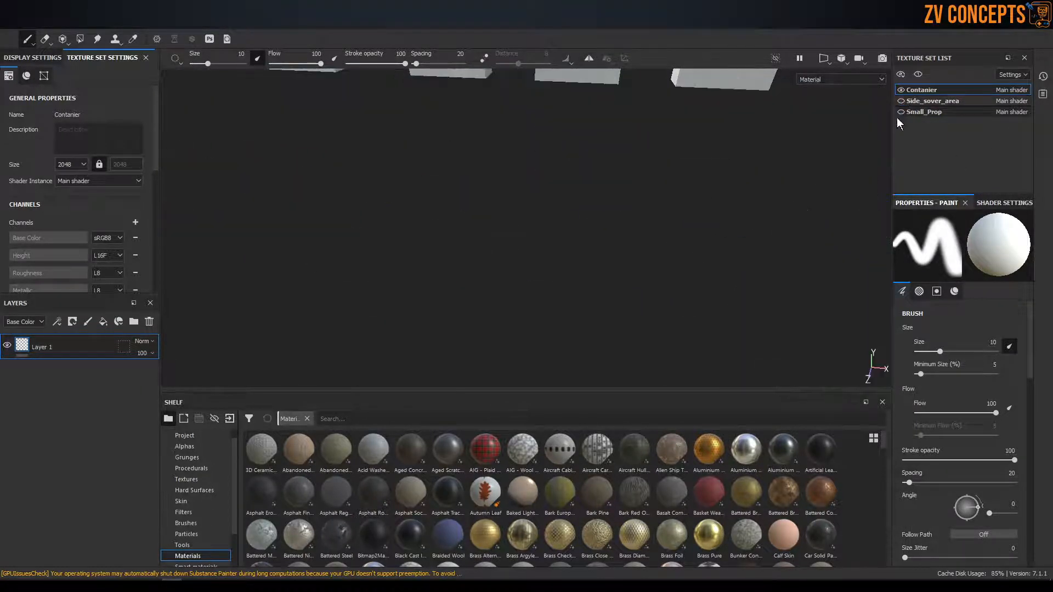
click(900, 112)
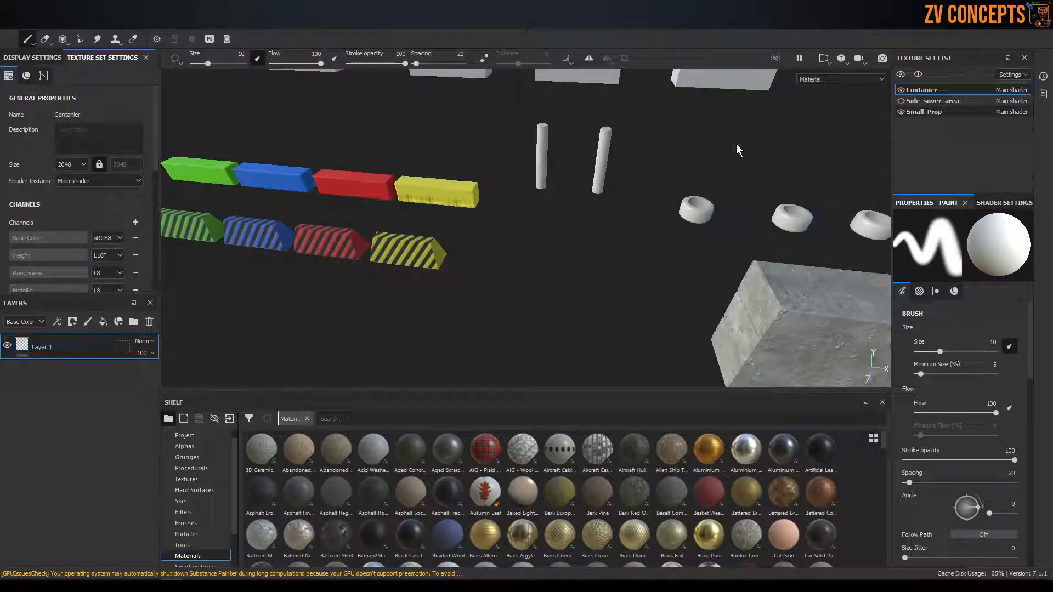
click(930, 112)
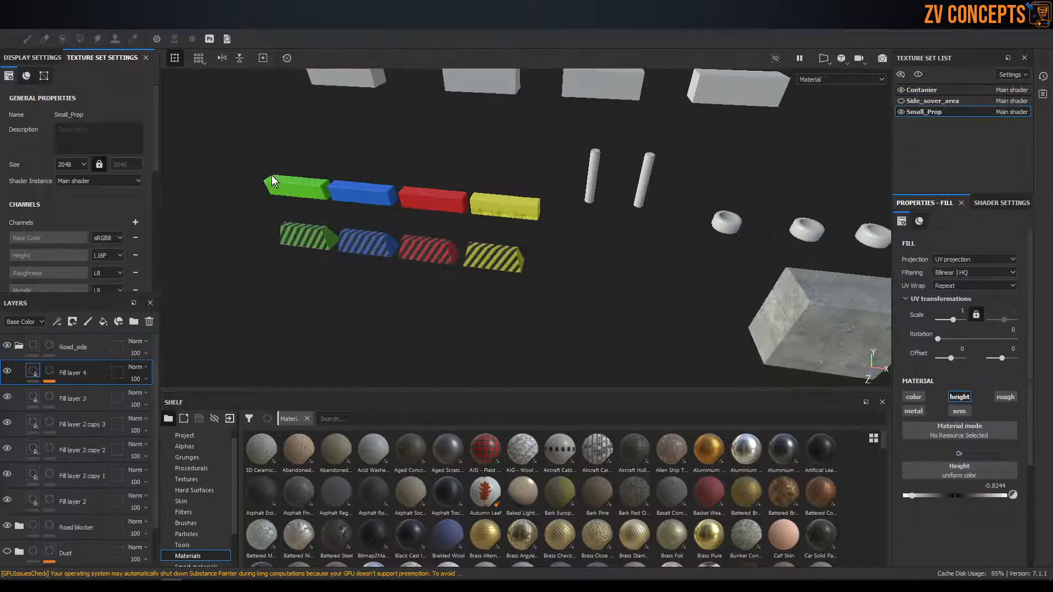
click(900, 90)
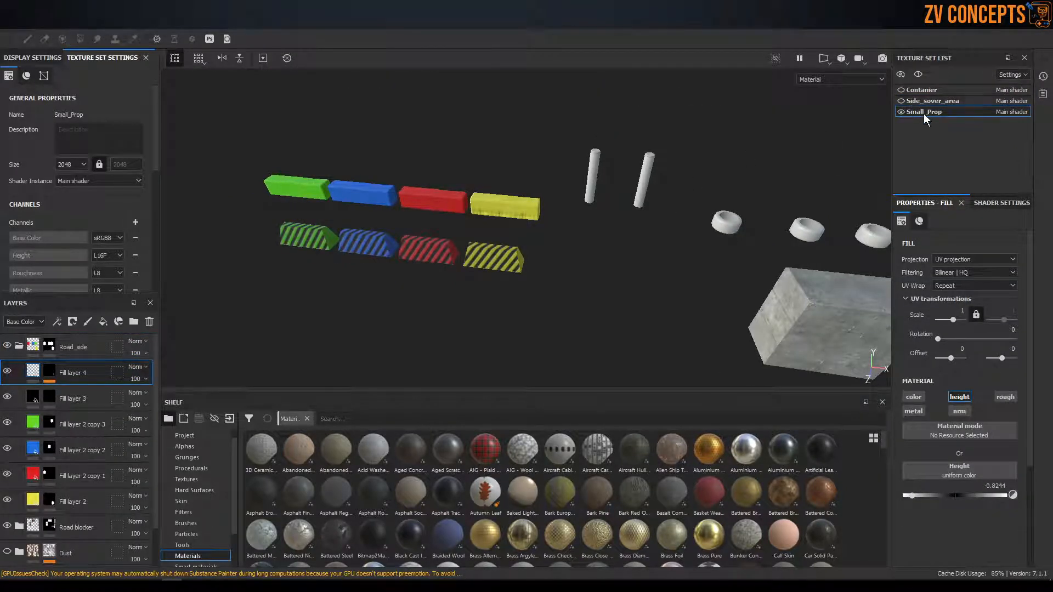
Collapse the Road_side layer folder and examine the red and yellow road blocks up close
scroll(628, 209, up, 5)
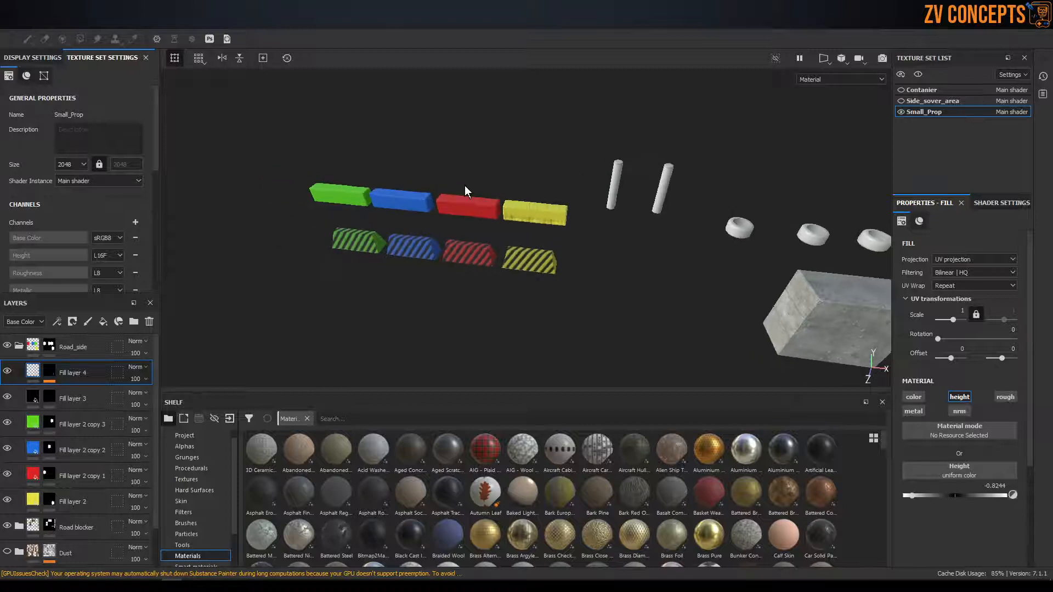
alt+drag(603, 176, 622, 211)
alt+middle_drag(622, 211, 521, 214)
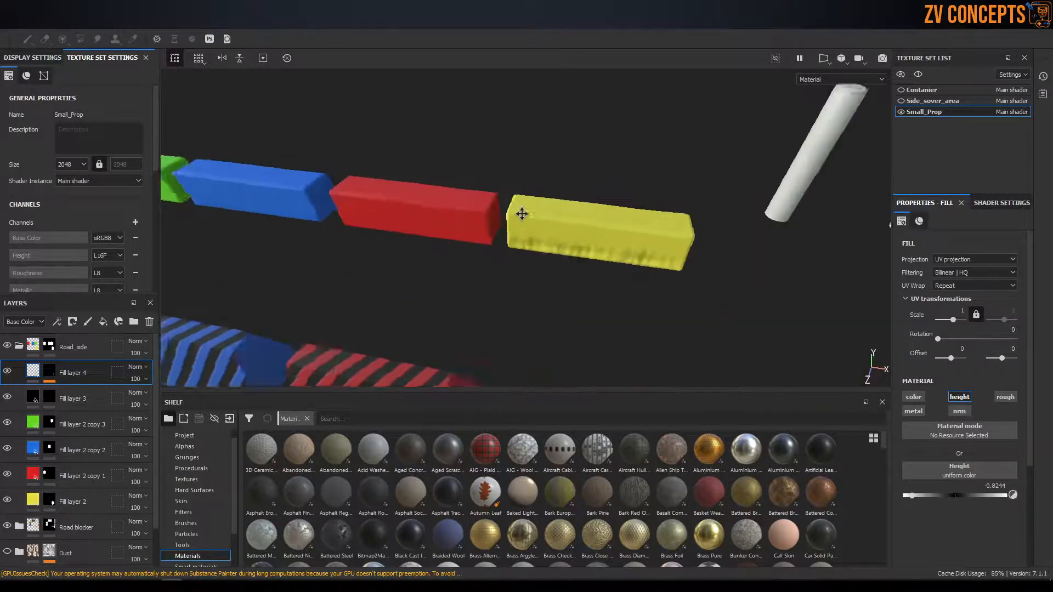
alt+right_drag(521, 214, 635, 237)
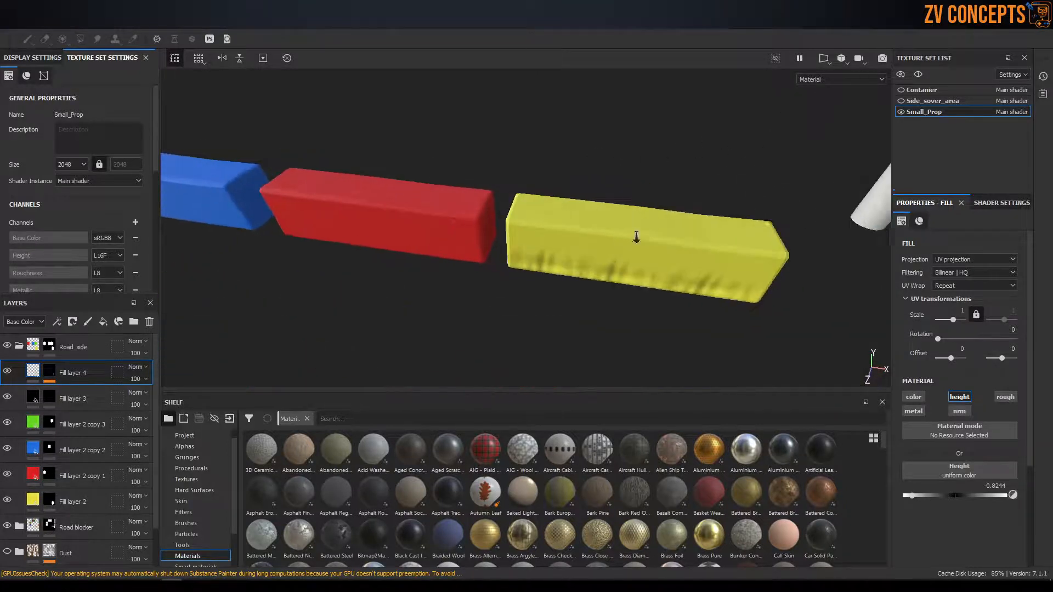
click(18, 345)
alt+drag(616, 262, 767, 299)
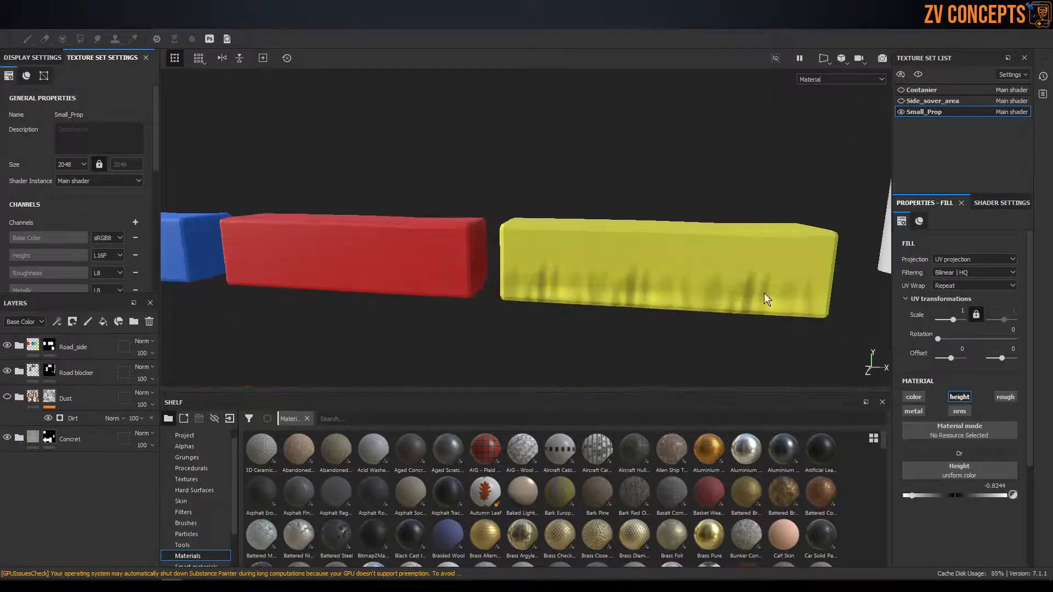
alt+drag(671, 271, 643, 293)
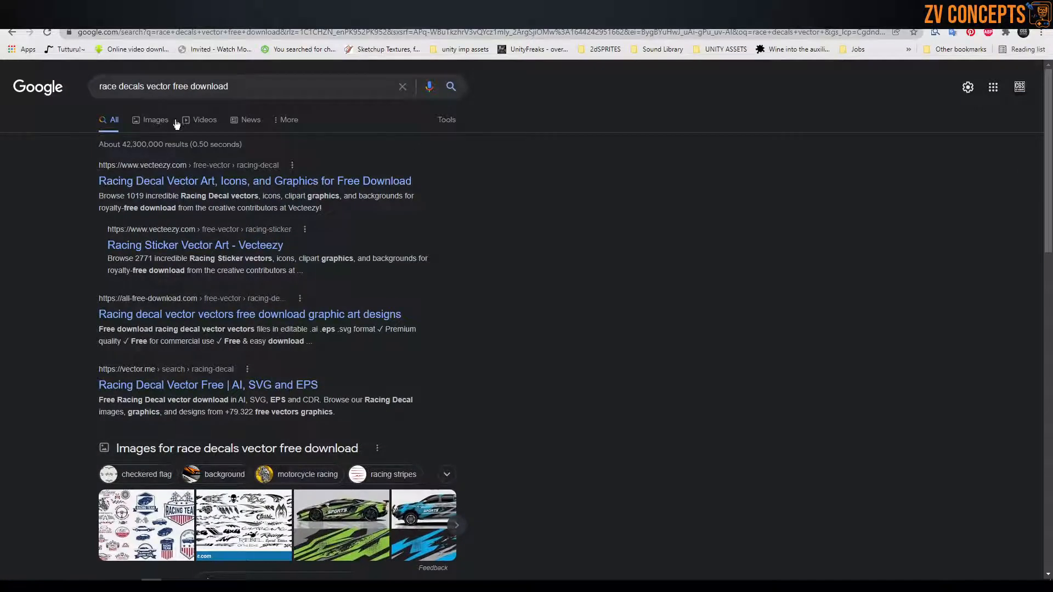
Switch to the browser, show image results for "race decals vector free download" and preview the blue pickup truck wrap
click(154, 126)
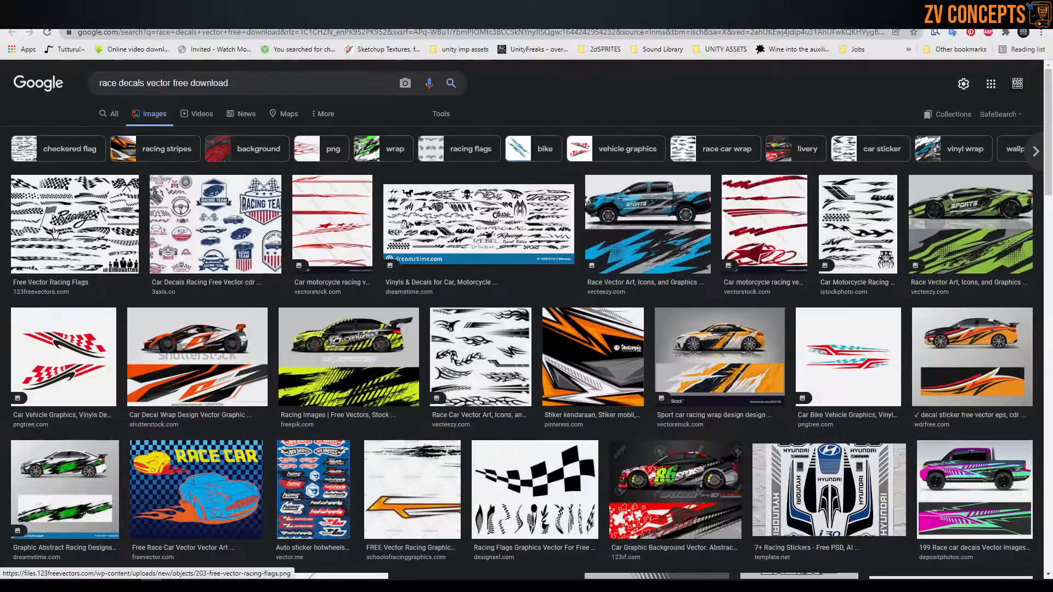
mouse_move(59, 209)
click(623, 219)
scroll(548, 285, up, 2)
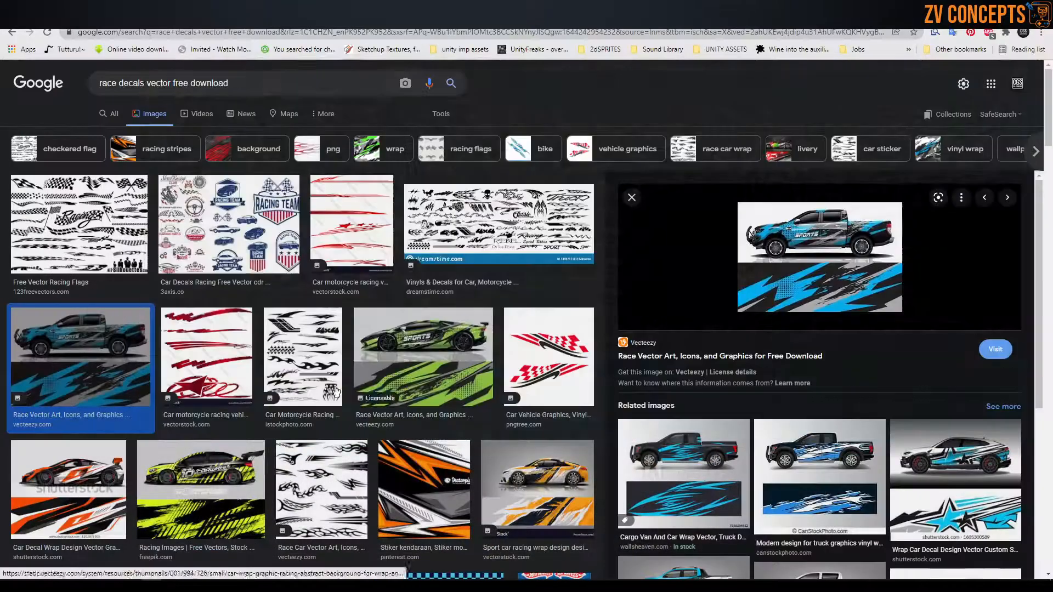
scroll(325, 382, down, 2)
scroll(325, 382, up, 2)
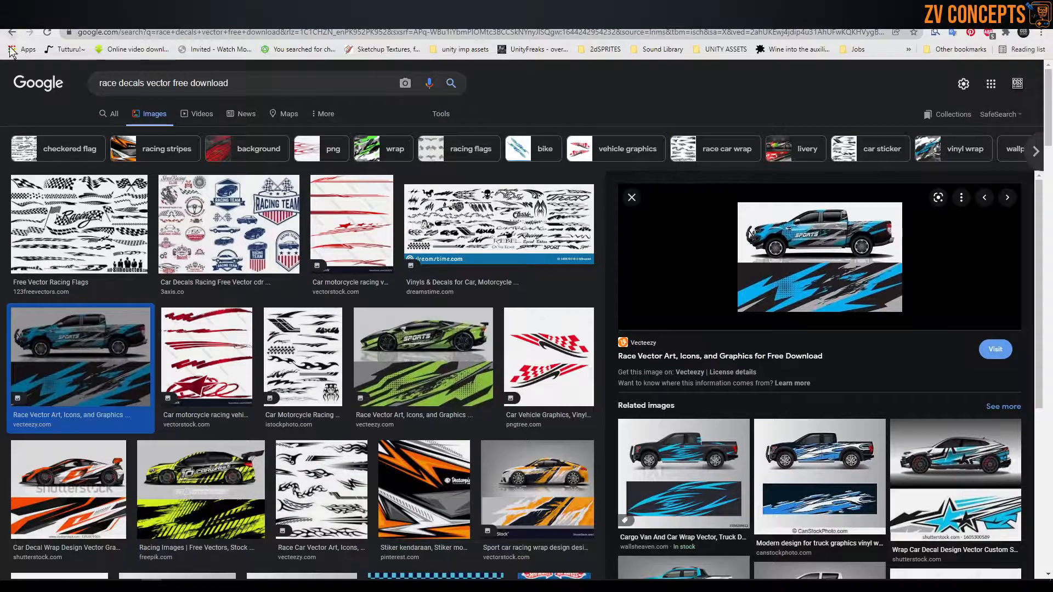
Launch Adobe Photoshop and Adobe Illustrator, and quit the Creative Cloud repair dialog
key(super)
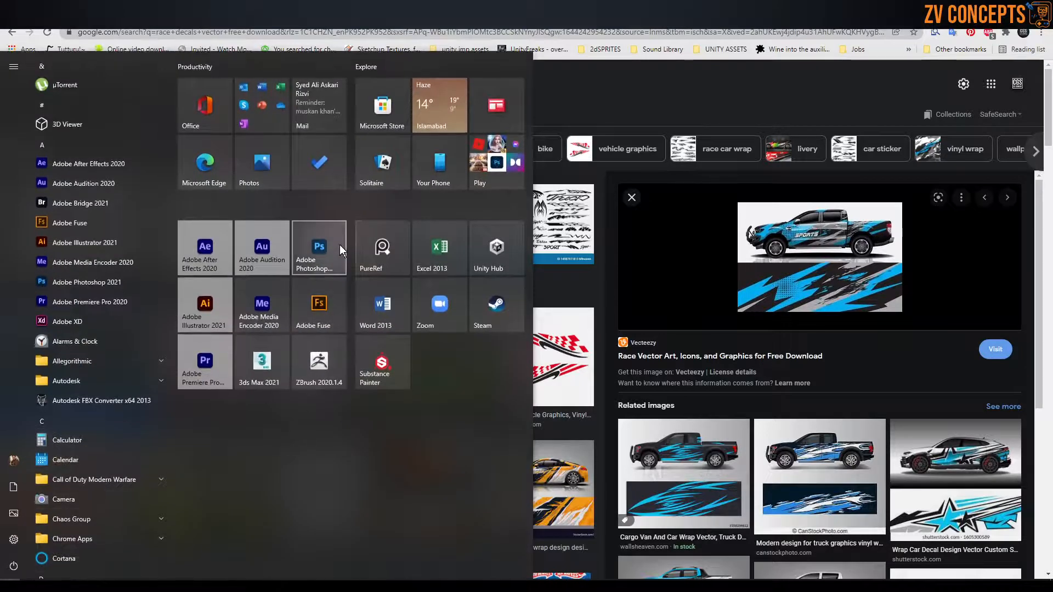
click(319, 248)
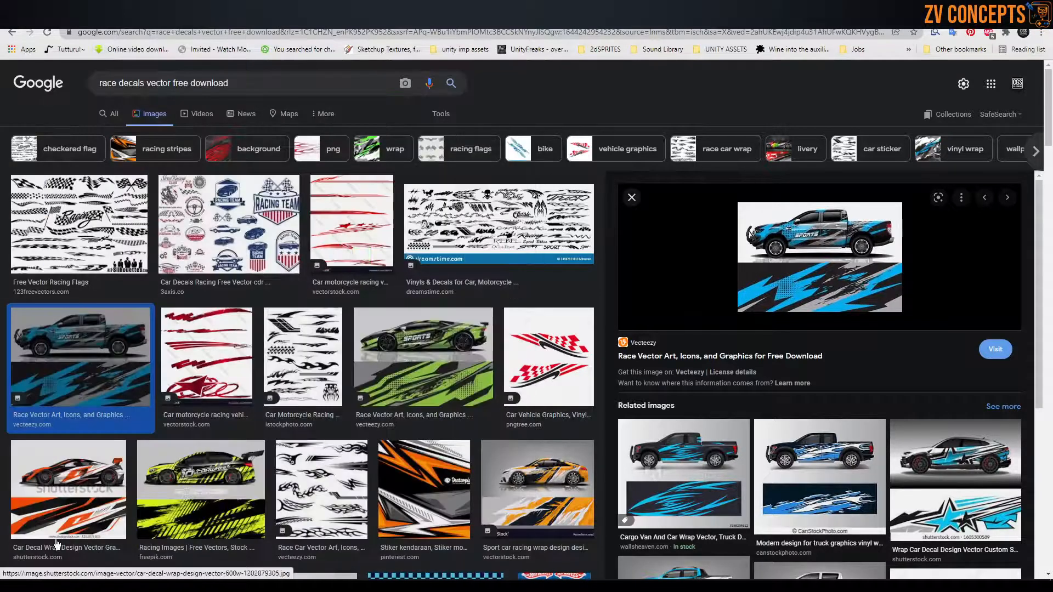
key(super)
click(195, 305)
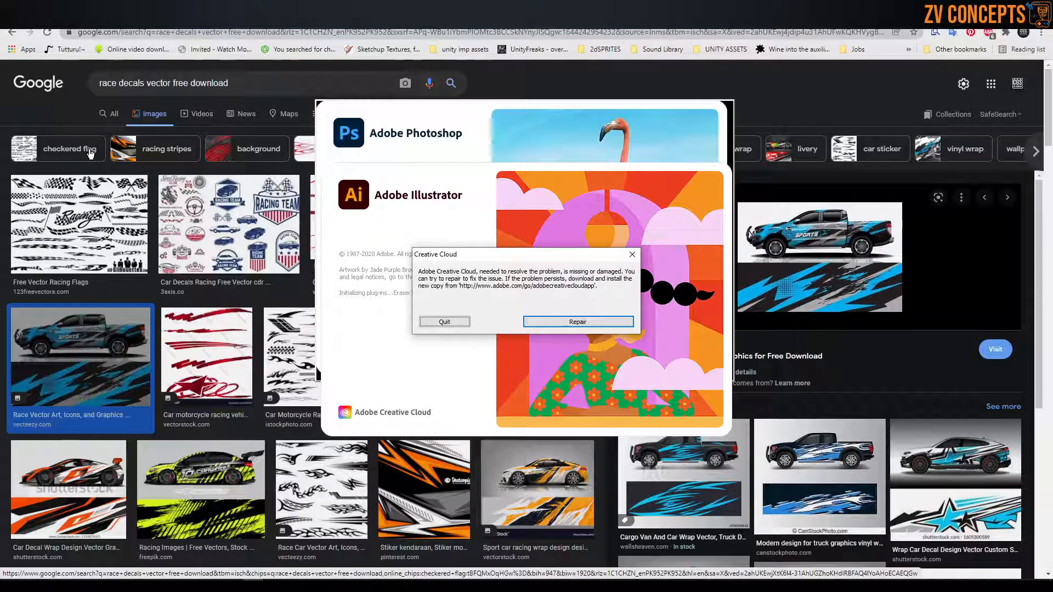
click(444, 321)
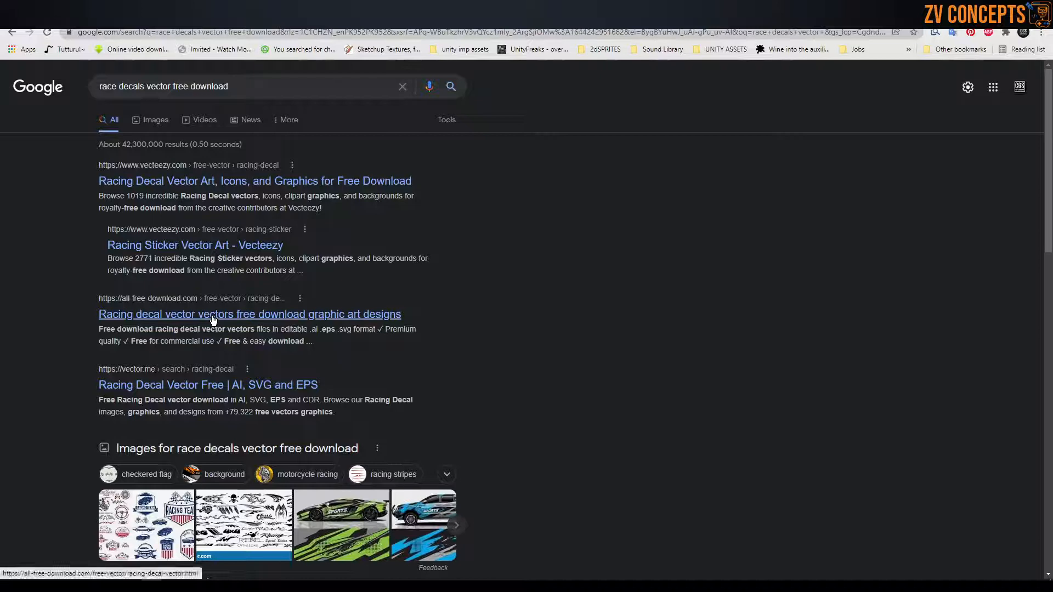
Look through the all-free-download racing decal vectors and the other web search results for free decal sources
click(483, 15)
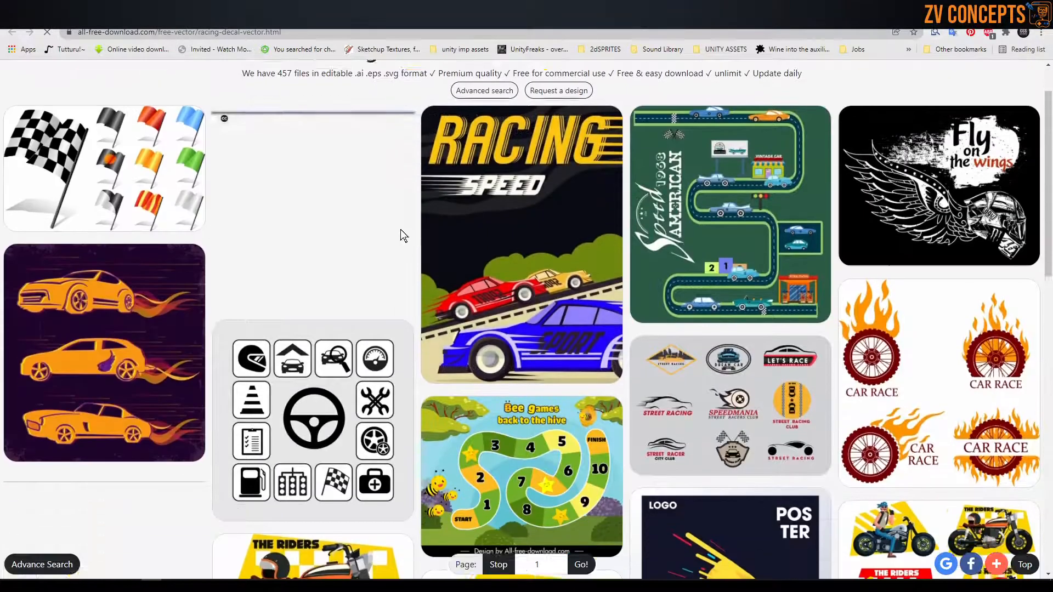
scroll(400, 234, down, 1)
click(357, 17)
click(307, 17)
click(241, 17)
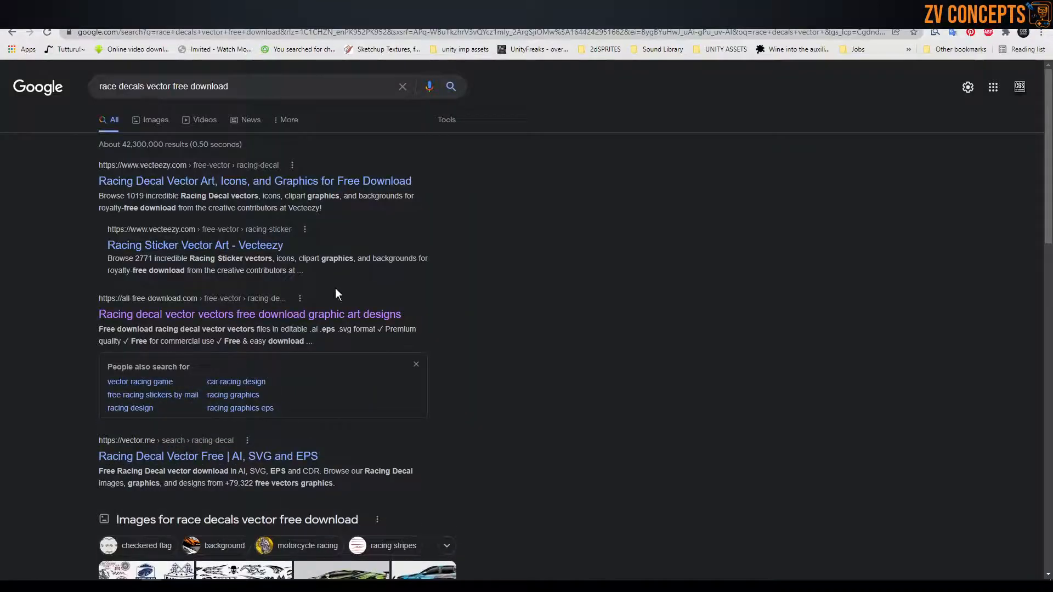
scroll(336, 294, down, 5)
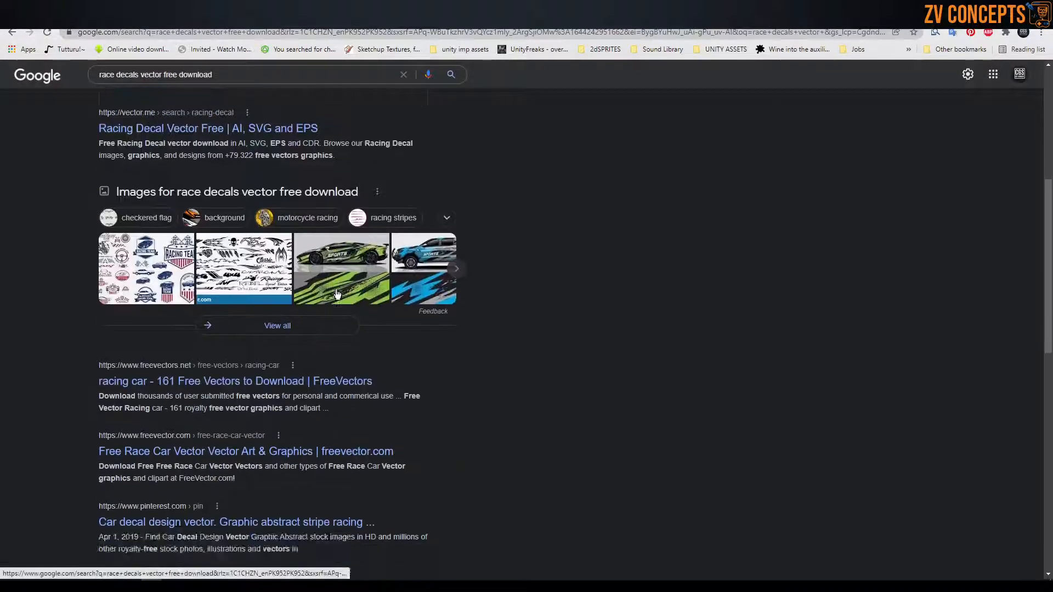
scroll(336, 295, down, 1)
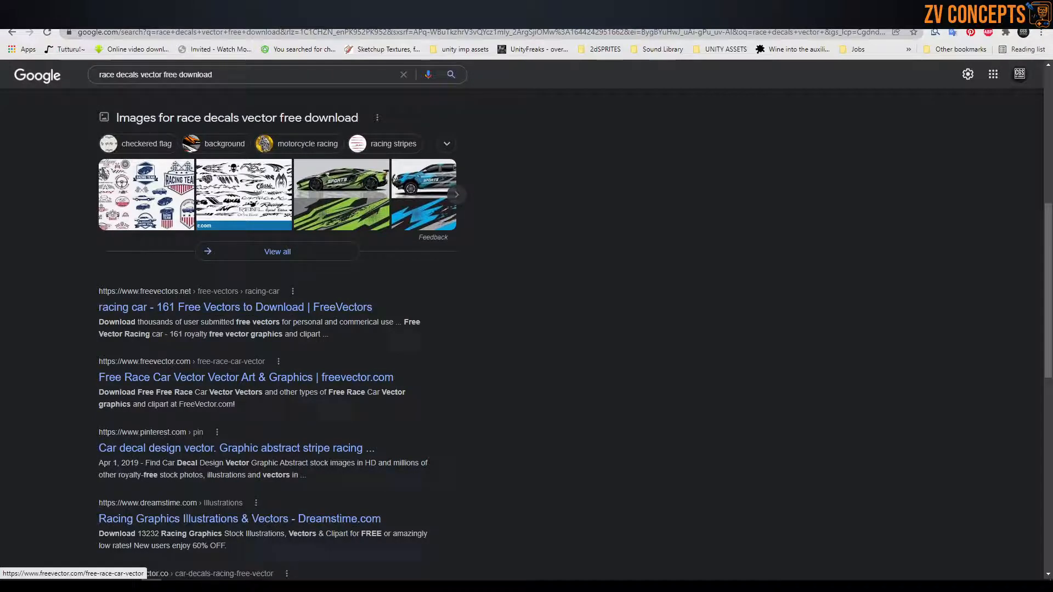
click(254, 308)
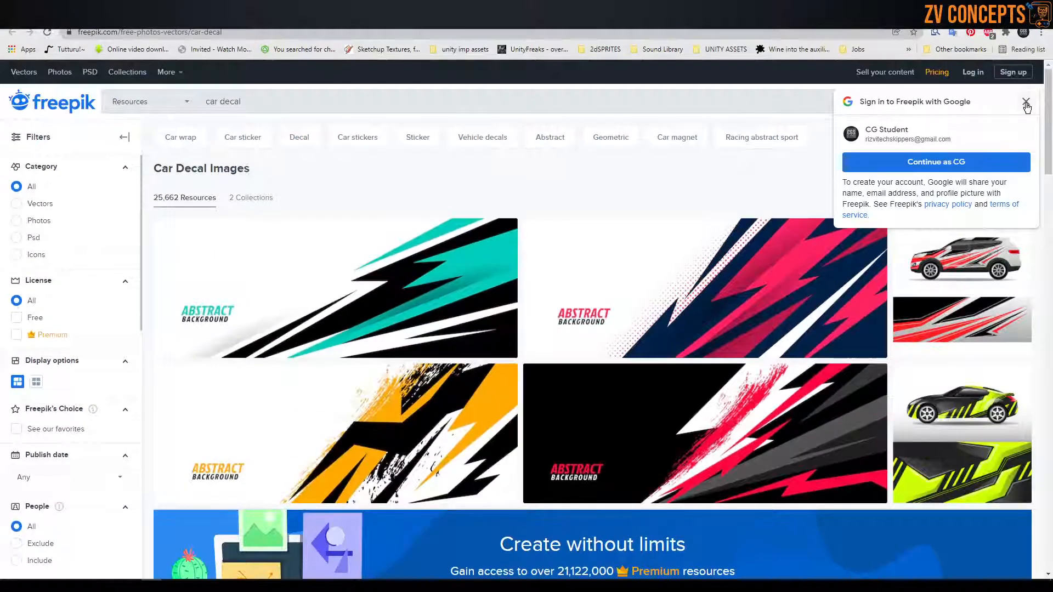
Dismiss the Google sign-in prompt on Freepik and browse the car decal images
click(1025, 103)
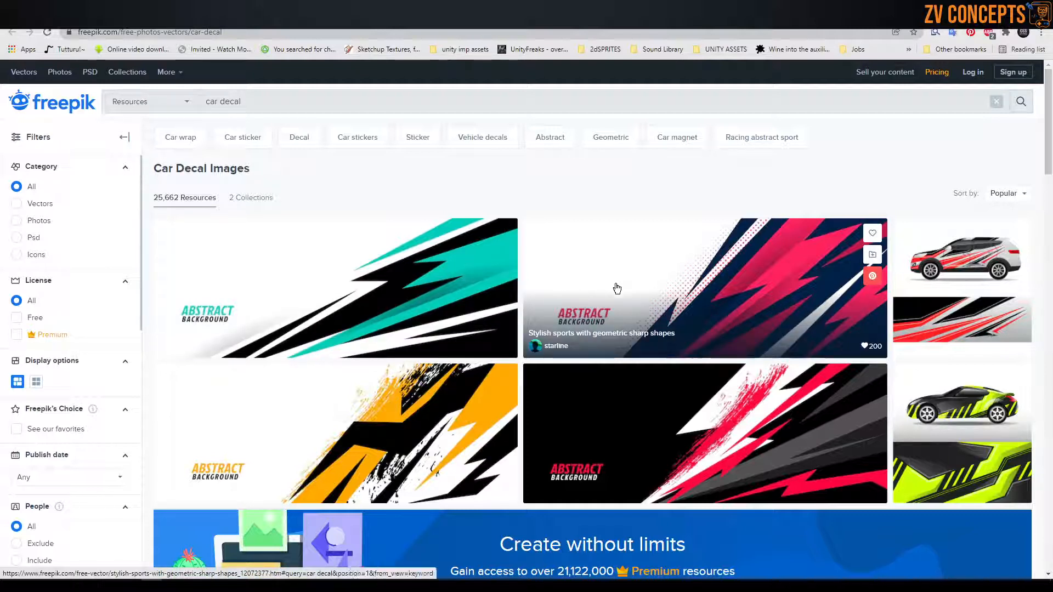
scroll(554, 272, down, 3)
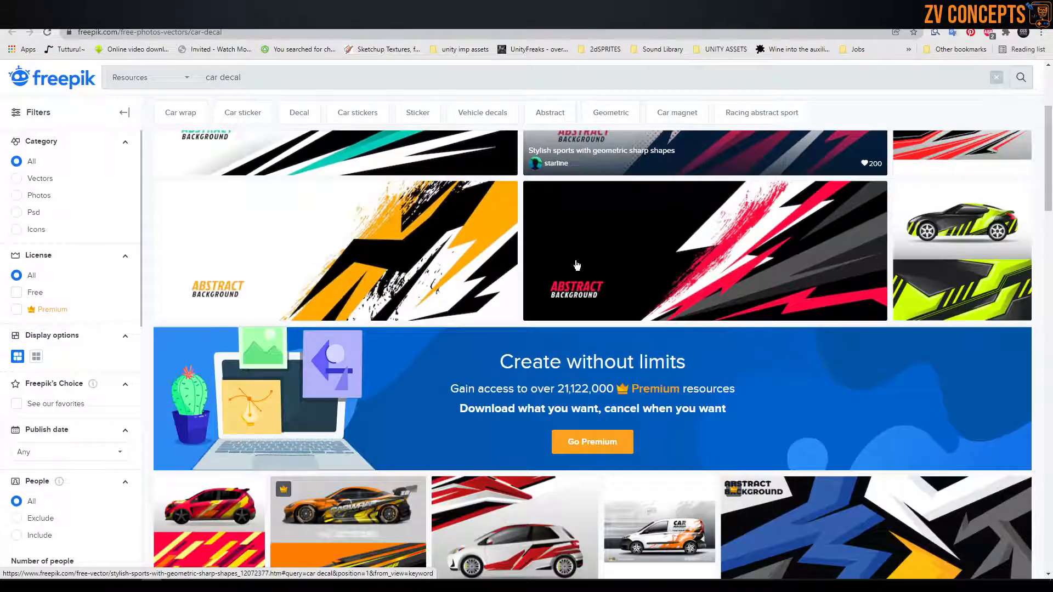
scroll(576, 266, down, 1)
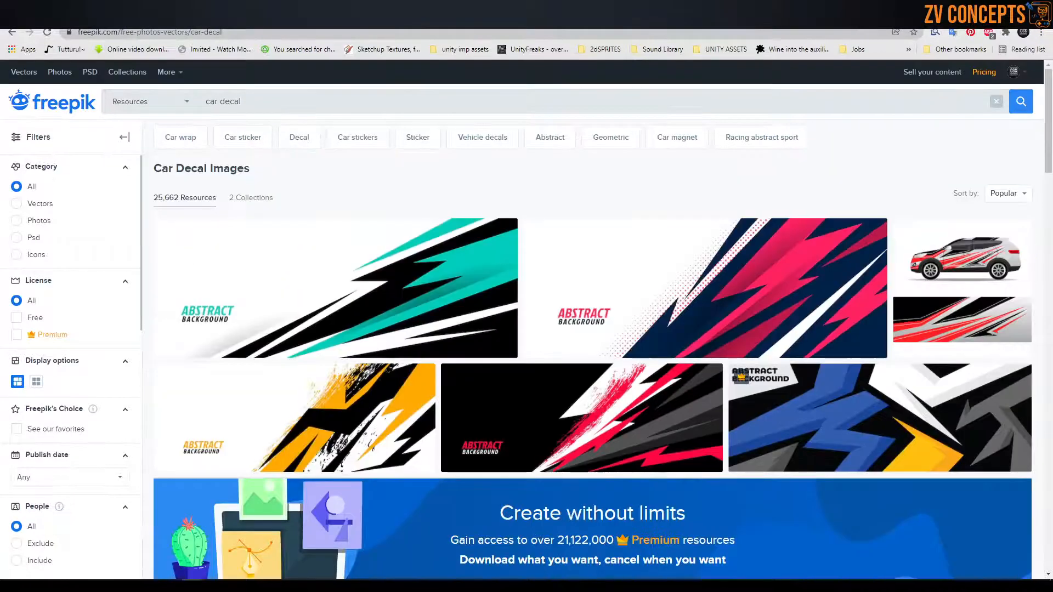
scroll(362, 263, down, 4)
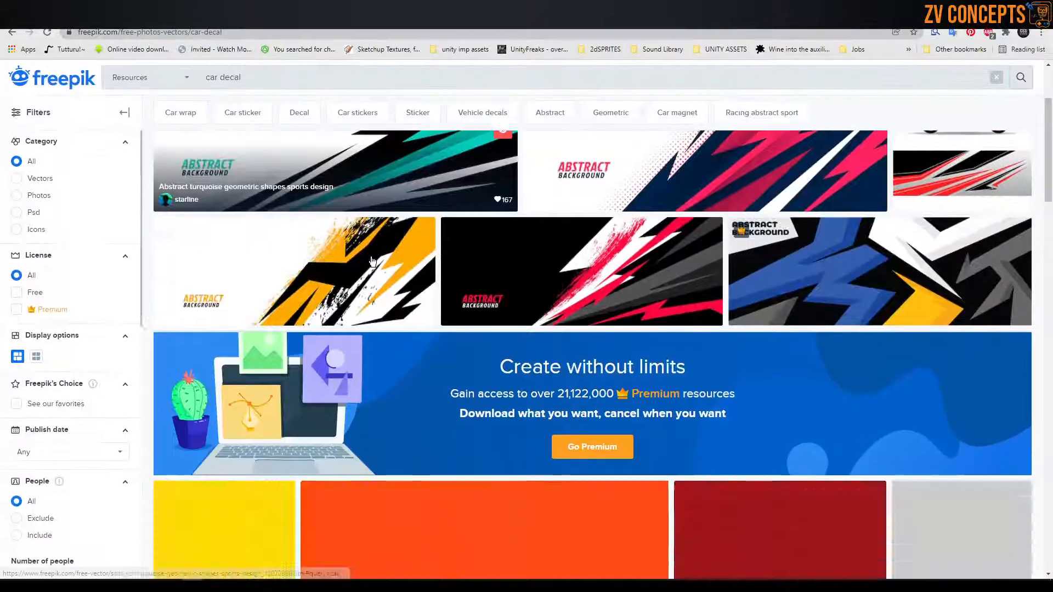
scroll(367, 261, up, 4)
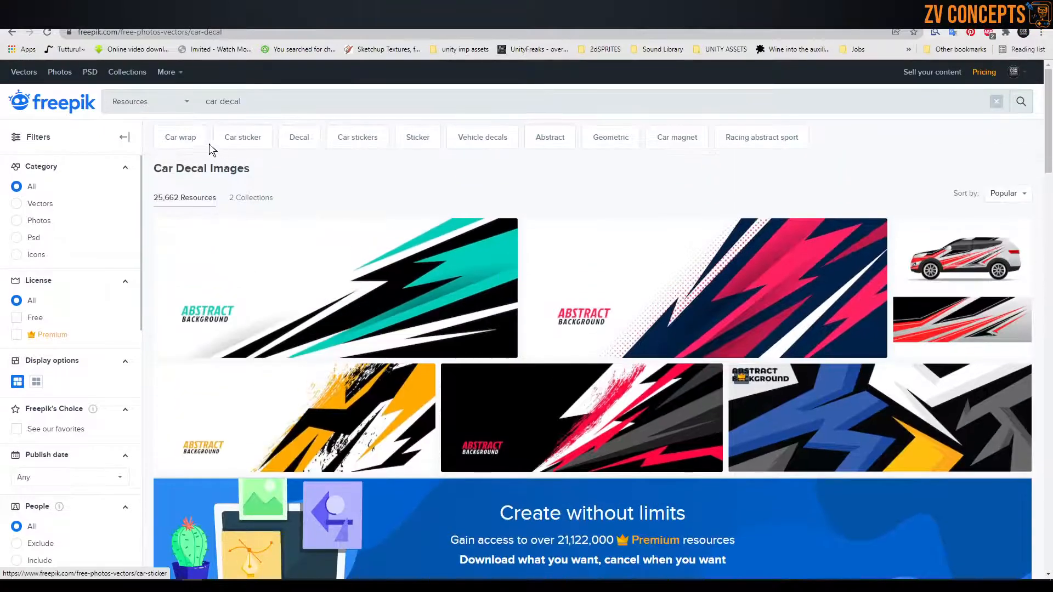
Restrict the Freepik resources to Free and rerun the "car decal" search
click(184, 108)
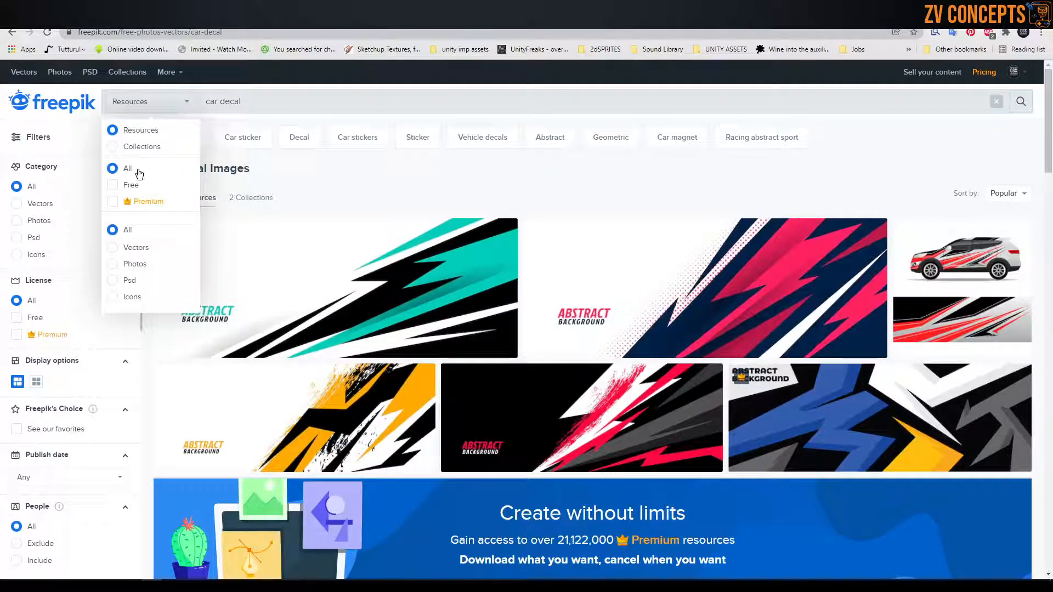
click(113, 185)
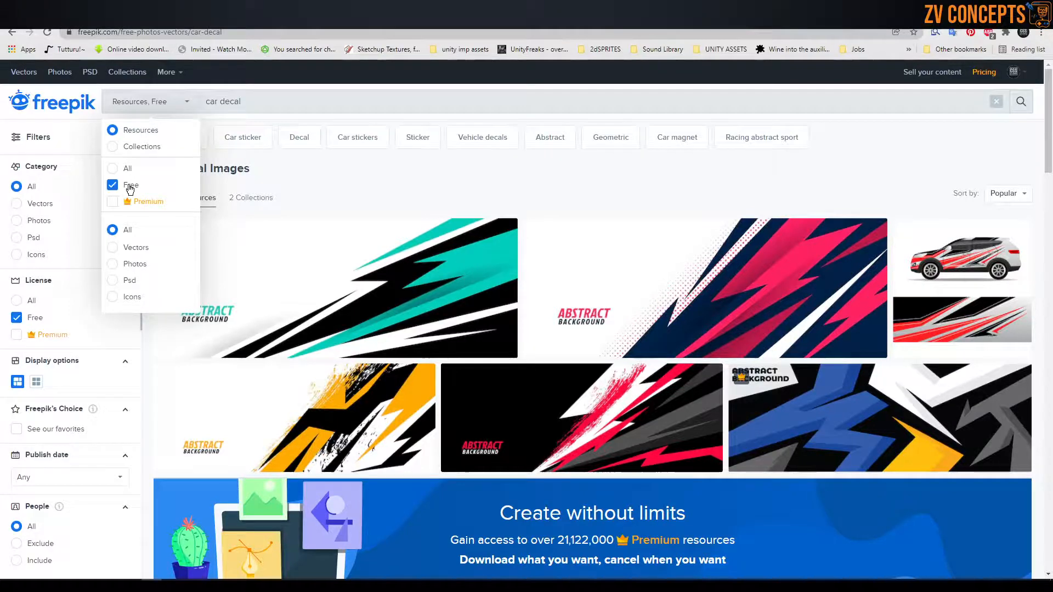
click(374, 166)
click(378, 101)
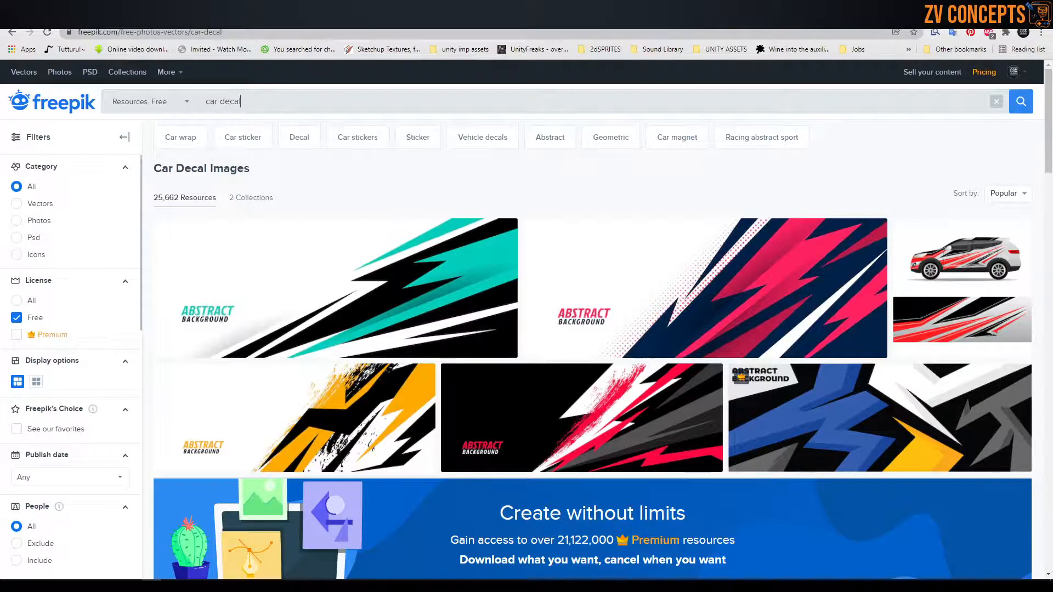
key(Return)
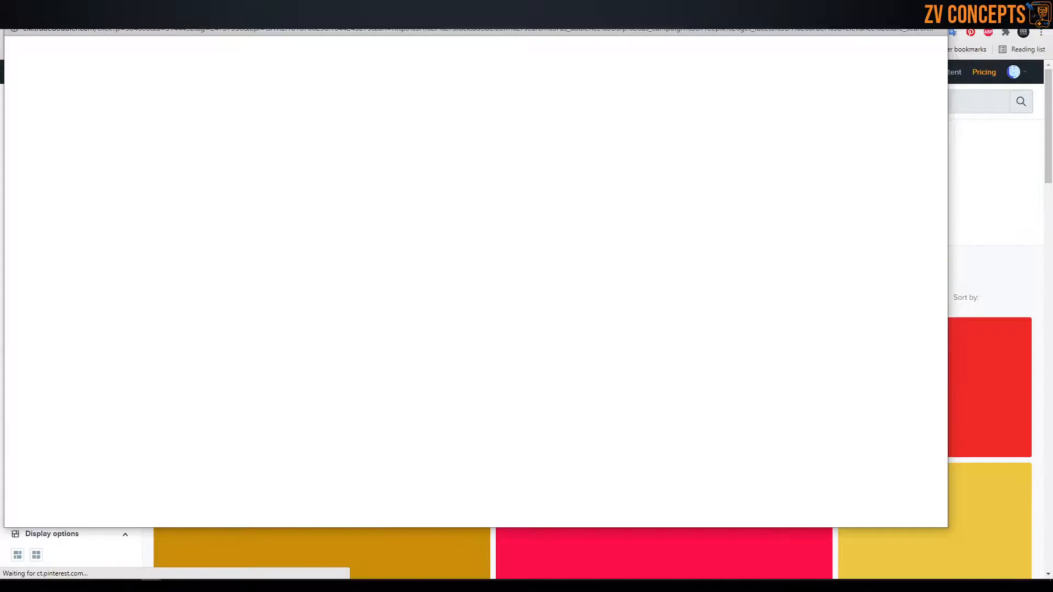
Browse the free car decal results for a suitable racing design
scroll(608, 141, down, 2)
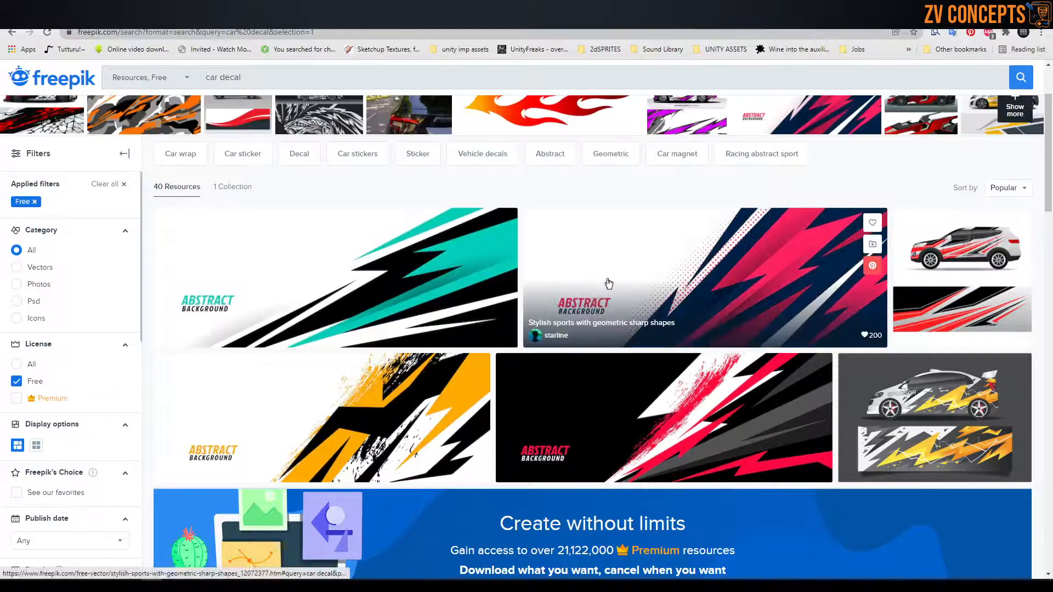
scroll(658, 285, down, 2)
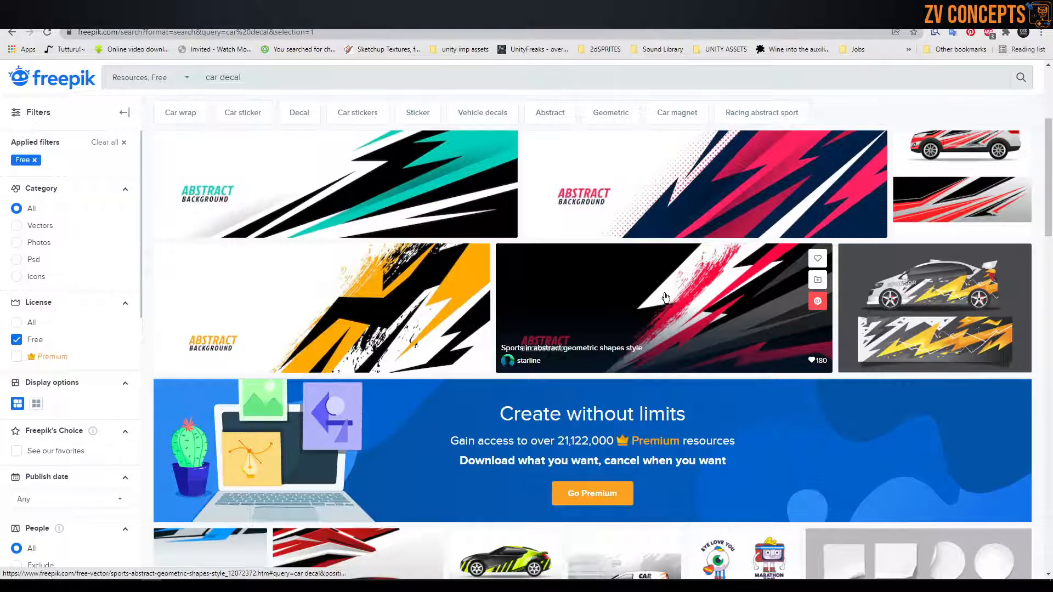
scroll(665, 304, down, 3)
scroll(574, 326, down, 3)
scroll(574, 326, down, 5)
scroll(575, 325, up, 2)
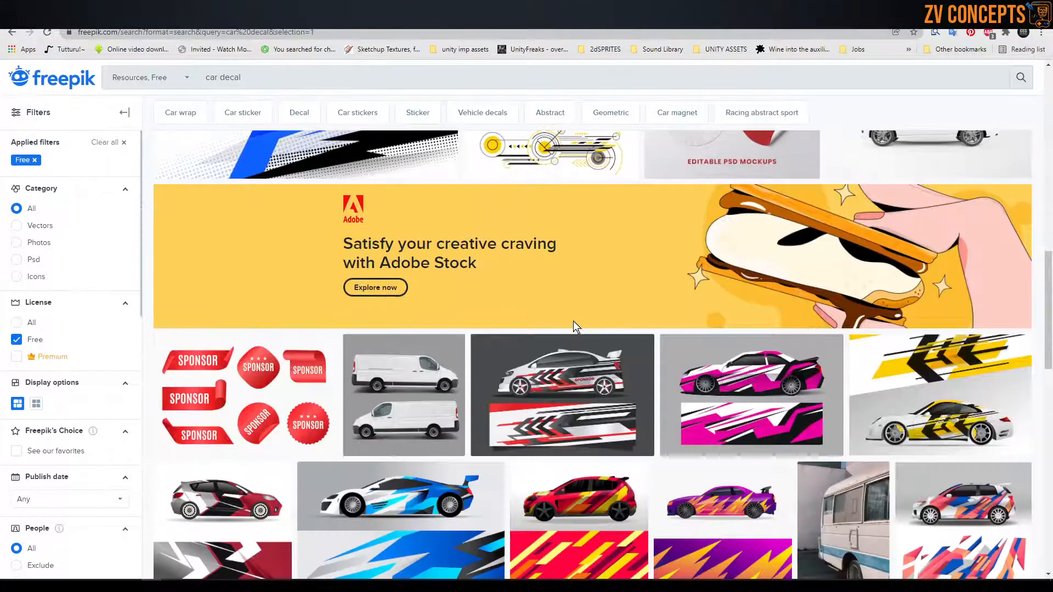
Look over the remaining free car wrap results and download the free "Stylish sports with geometric sharp shapes" vector
scroll(574, 326, down, 2)
mouse_move(571, 404)
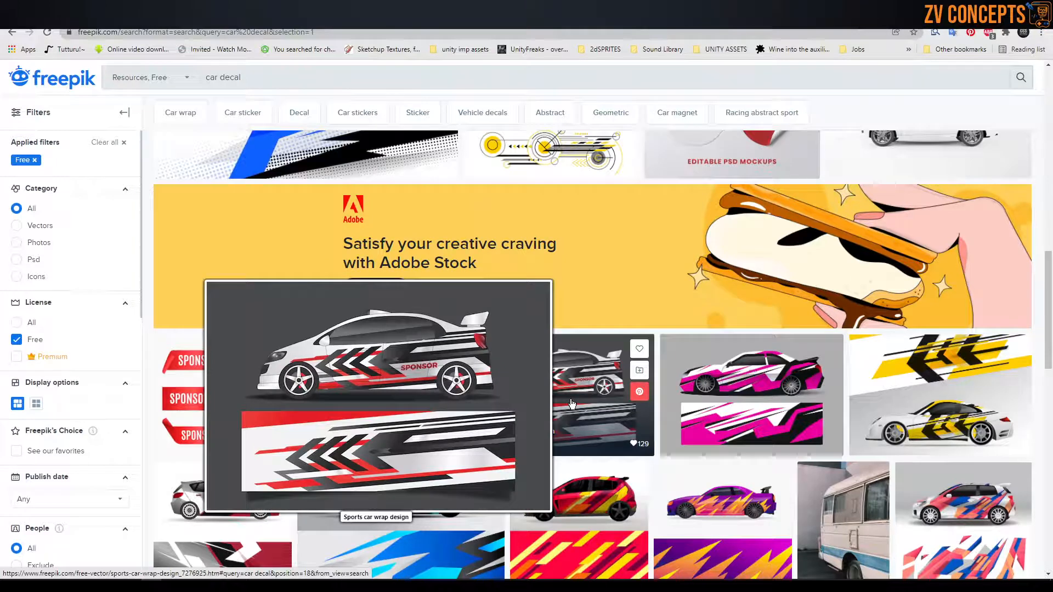
mouse_move(801, 404)
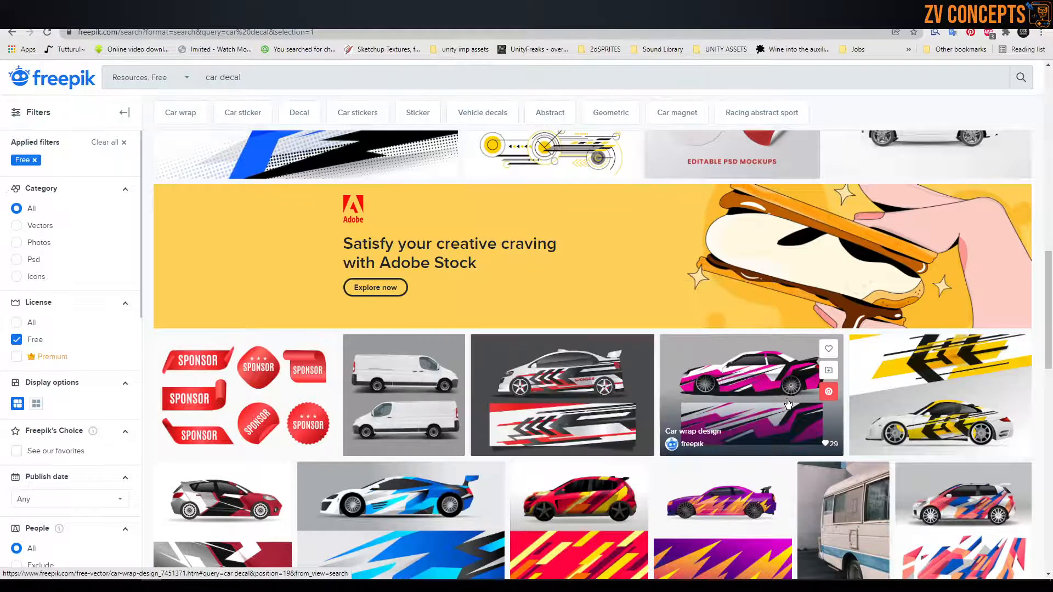
scroll(685, 395, down, 3)
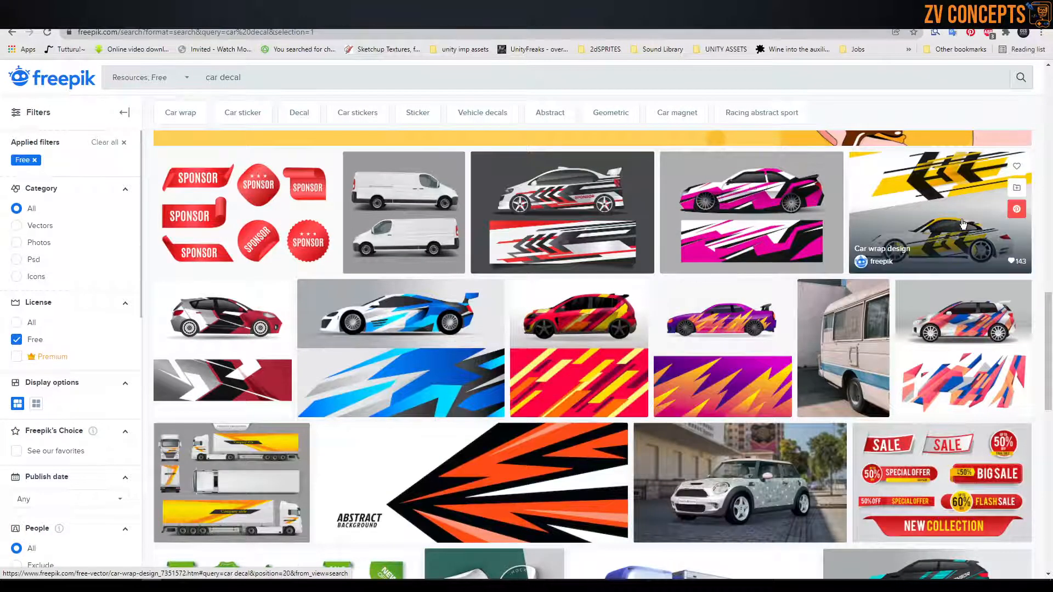
scroll(574, 310, down, 1)
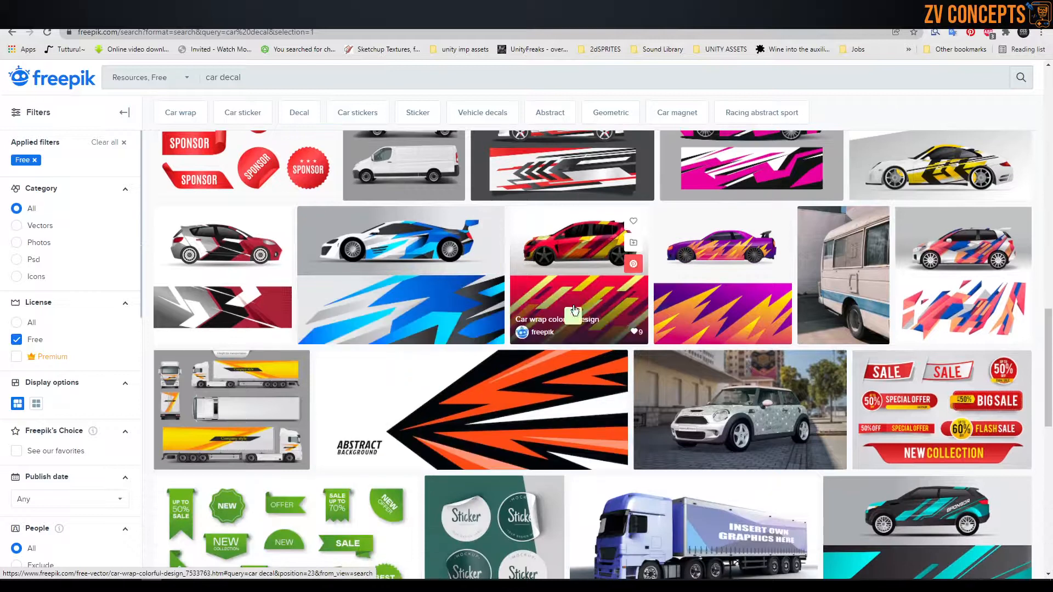
click(471, 411)
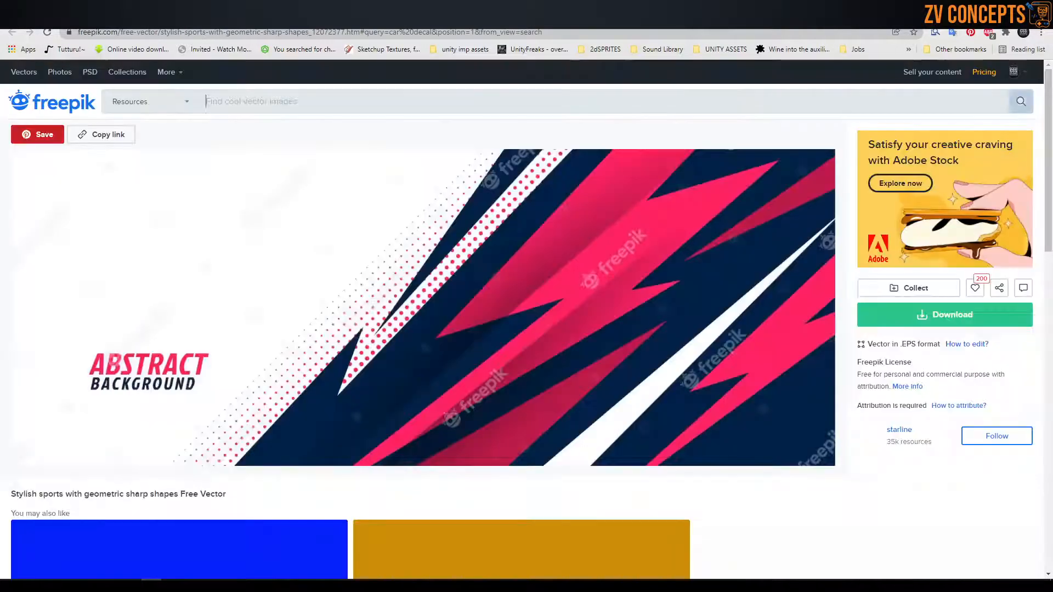
click(909, 314)
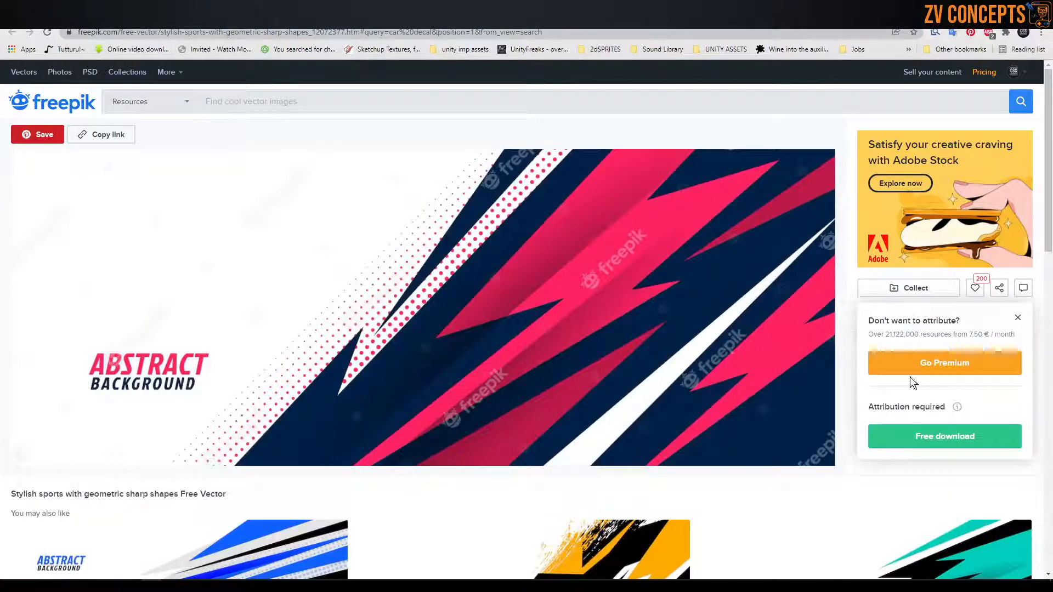
click(914, 437)
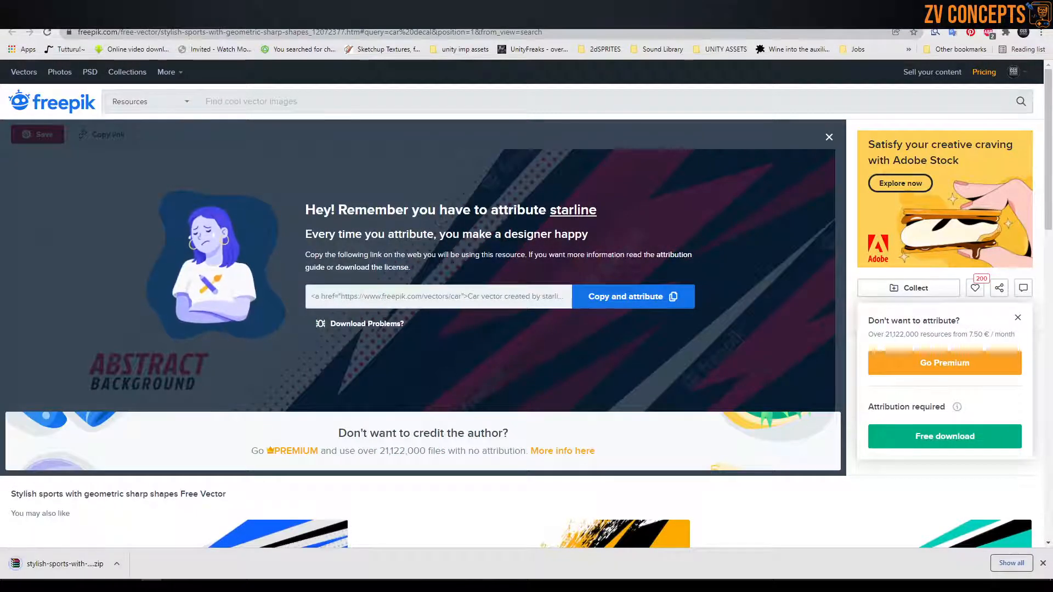
key(ctrl+w)
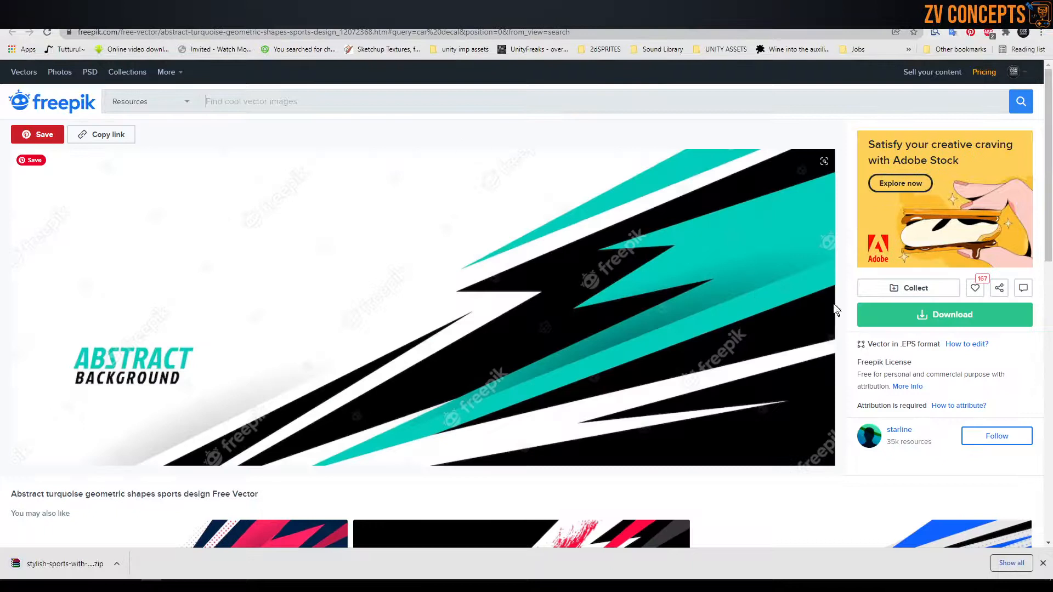
Download the free "Abstract turquoise geometric shapes sports design" vector and close its page
click(931, 319)
click(944, 435)
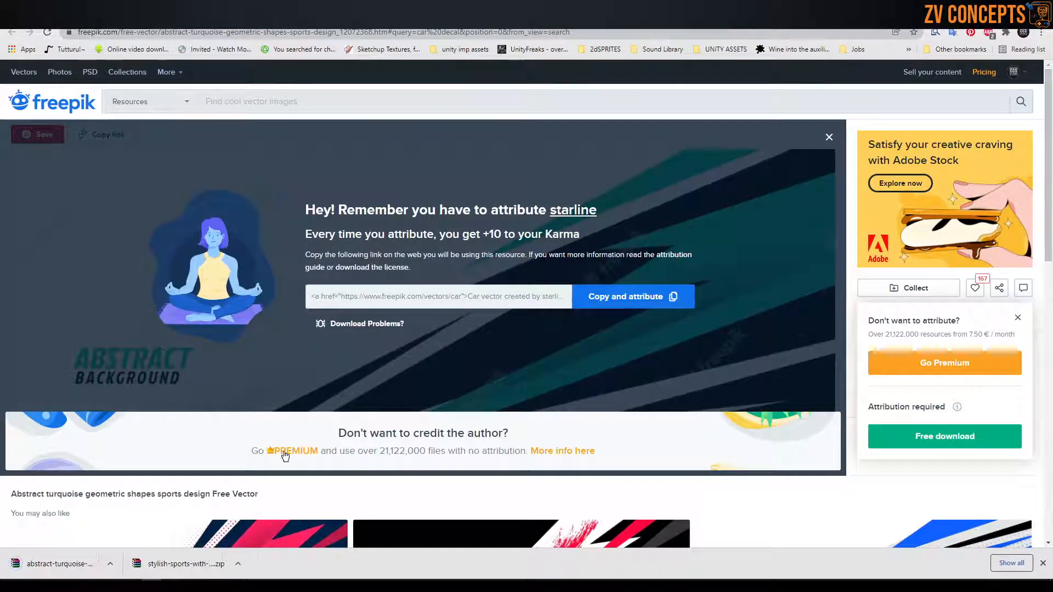
key(ctrl+w)
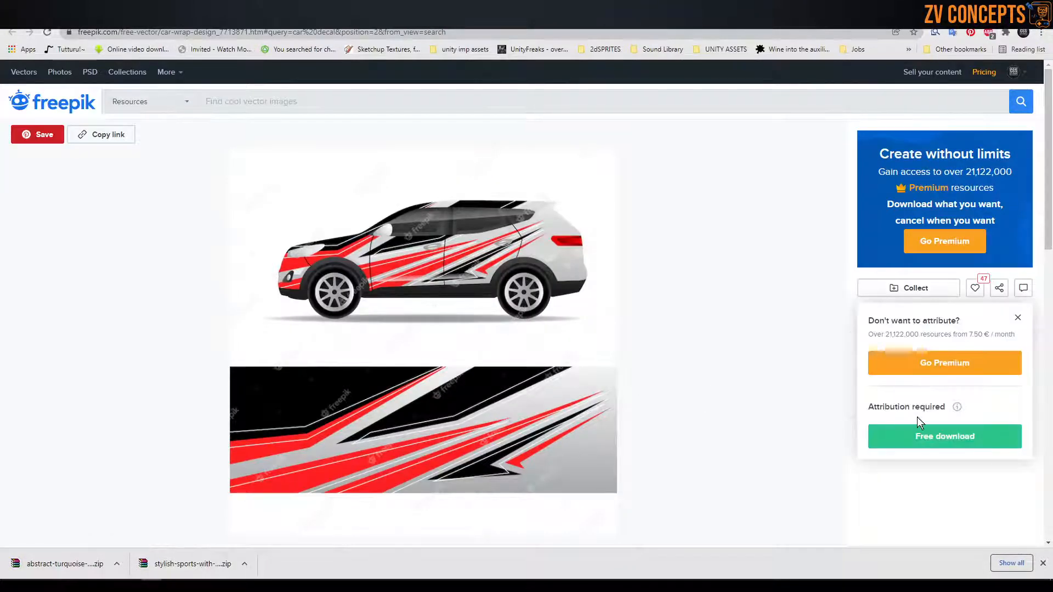
Download the red-and-black SUV car wrap design and the "Sports in abstract geometric shapes style" vector for free
click(951, 442)
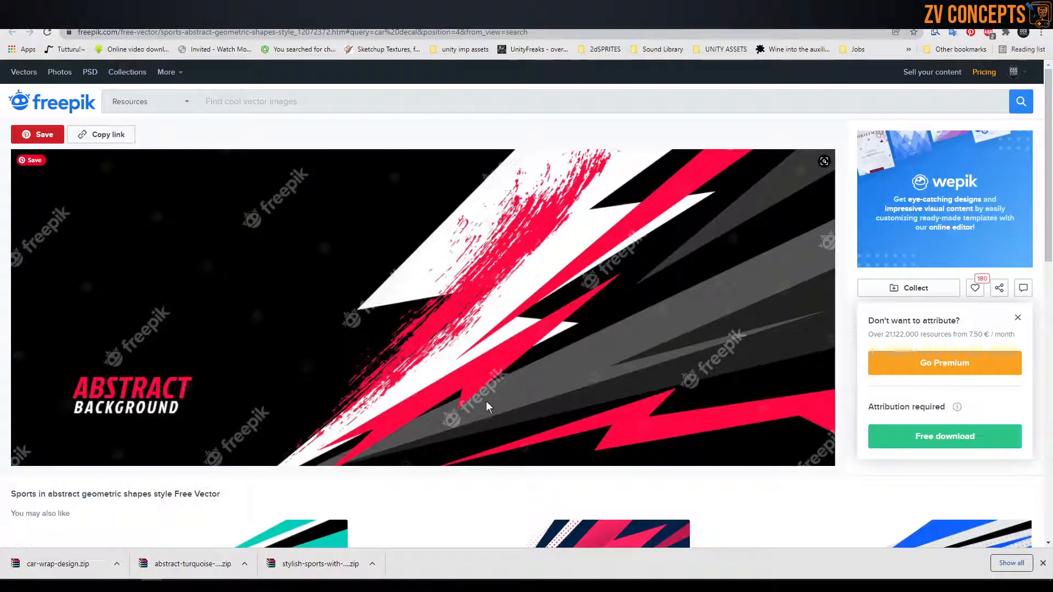
click(930, 440)
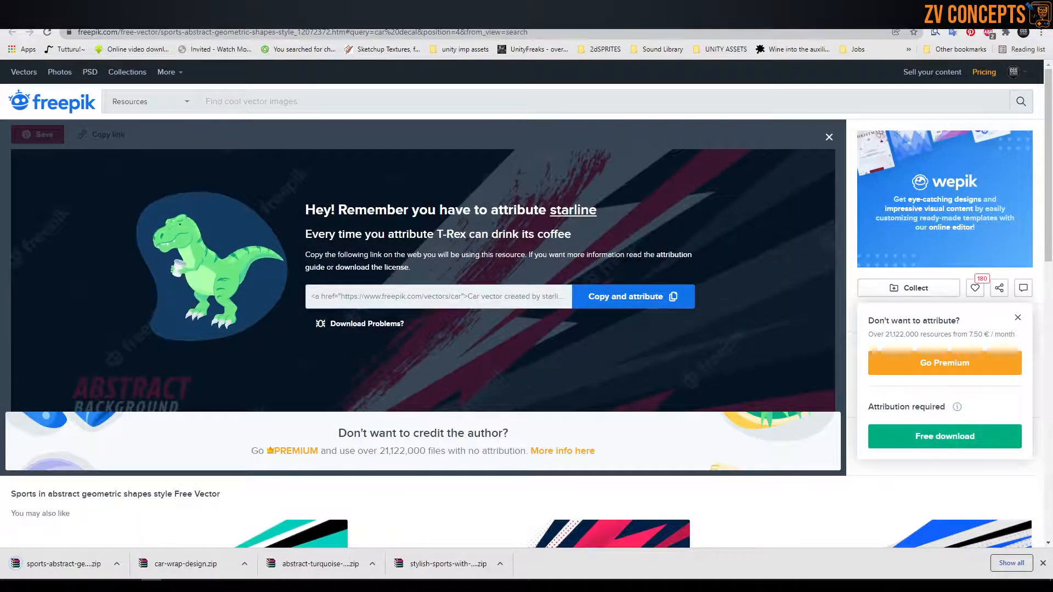
click(521, 12)
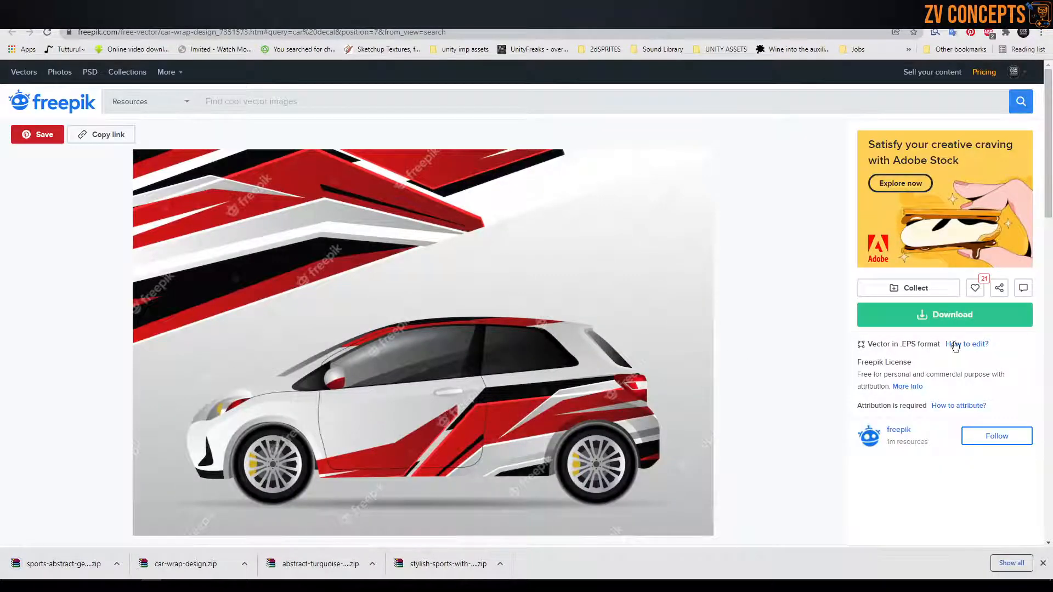
Download the free red-and-white hatchback wrap and the magenta sports car wrap designs
click(957, 318)
click(957, 436)
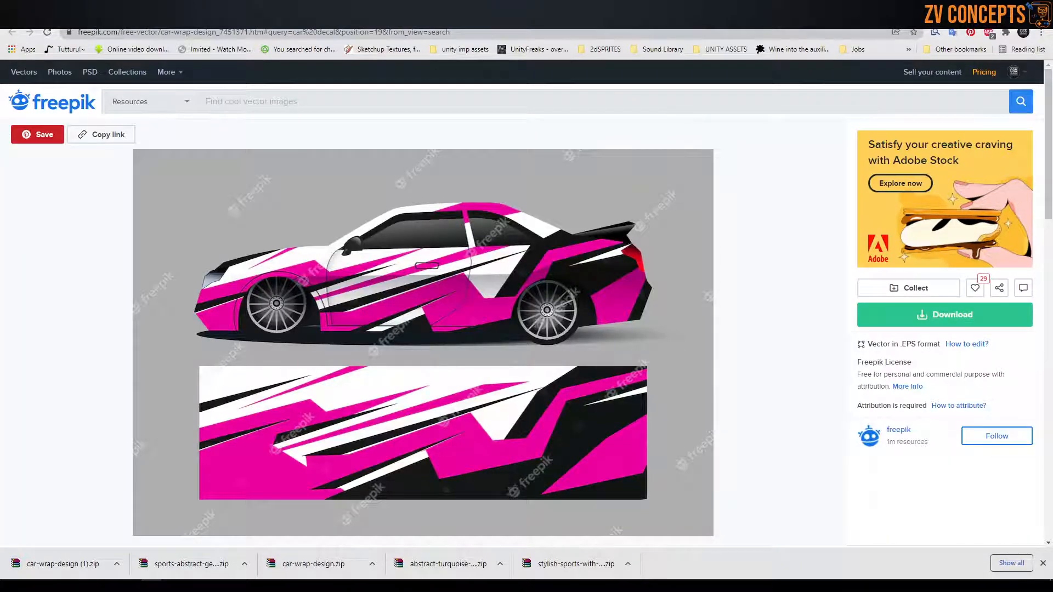
click(945, 315)
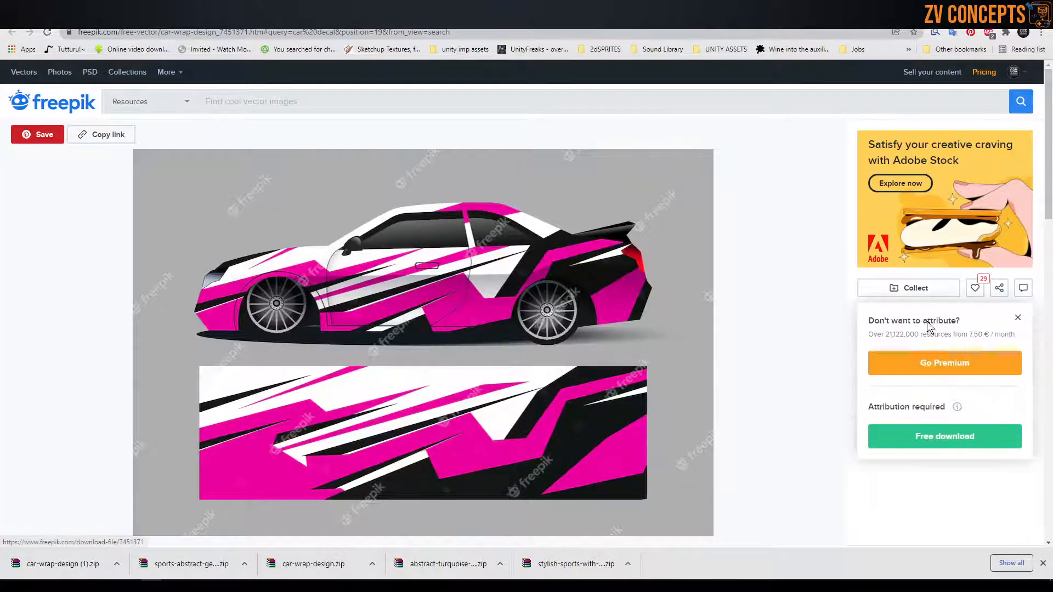
click(949, 433)
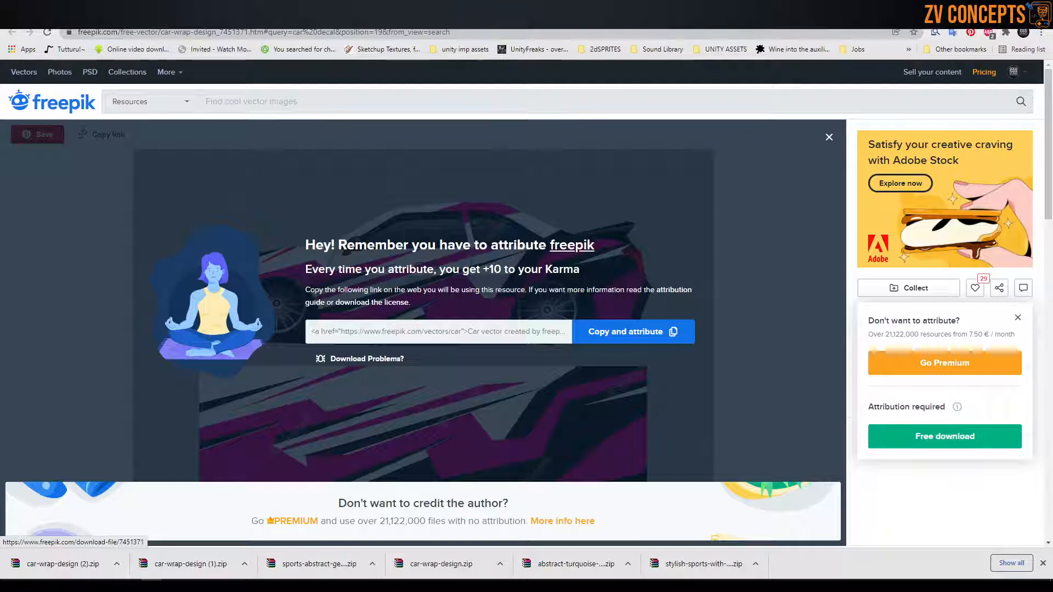
Switch to File Explorer, create a folder named Decals in the ArtWork folder, and open it
click(192, 586)
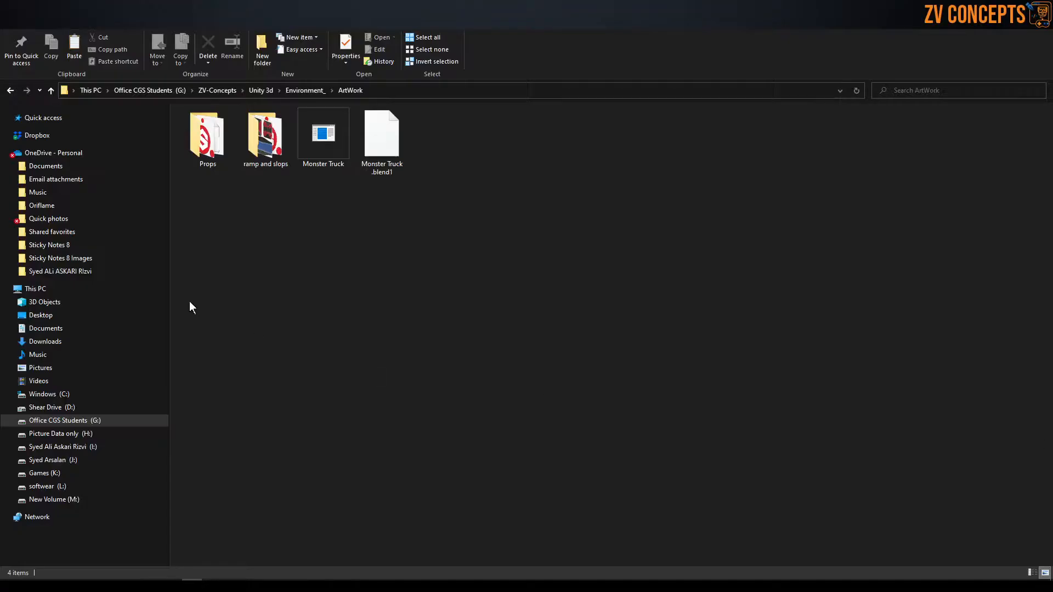
key(ctrl+shift+n)
text(D)
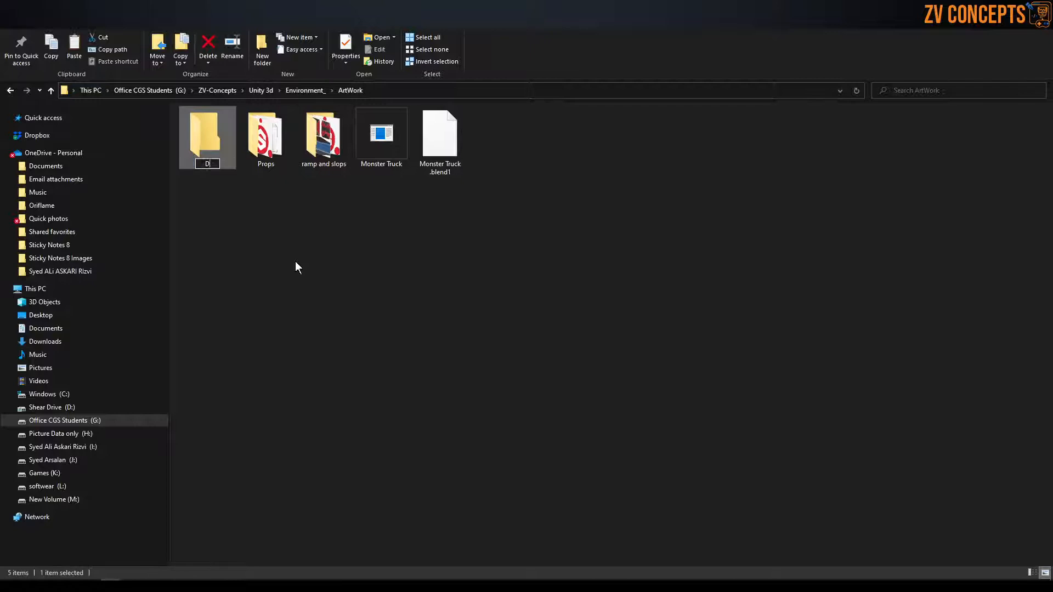
text(ecals)
key(Return)
key(Return)
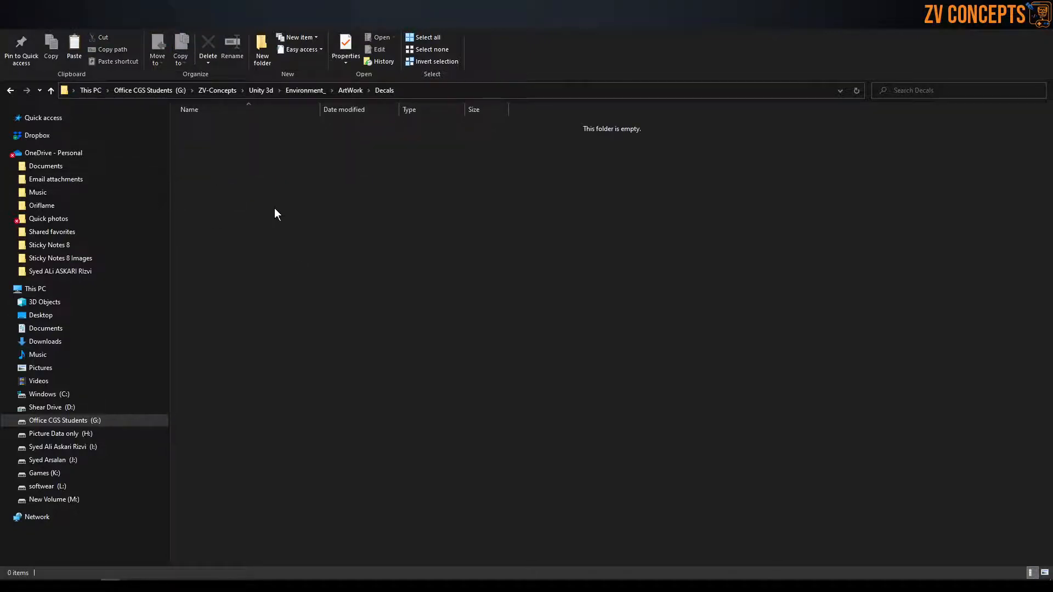
Paste the downloaded decal archives into the Decals folder and display them as large icons
key(ctrl+v)
click(287, 249)
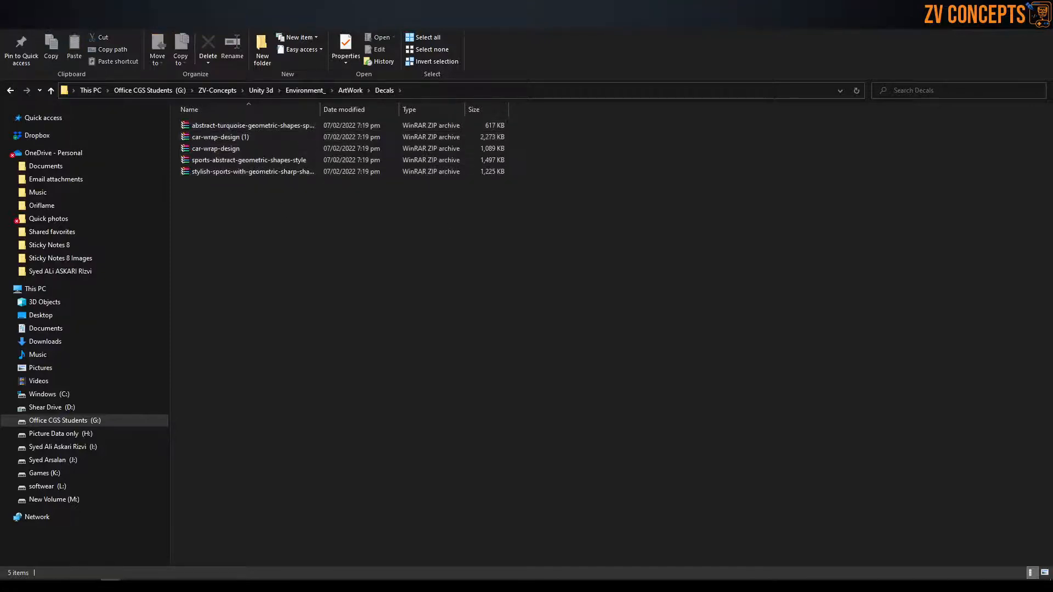
click(109, 22)
click(183, 37)
Extract all the decal archives into separate subfolders under a nested Decals folder
drag(582, 231, 163, 97)
right_click(231, 129)
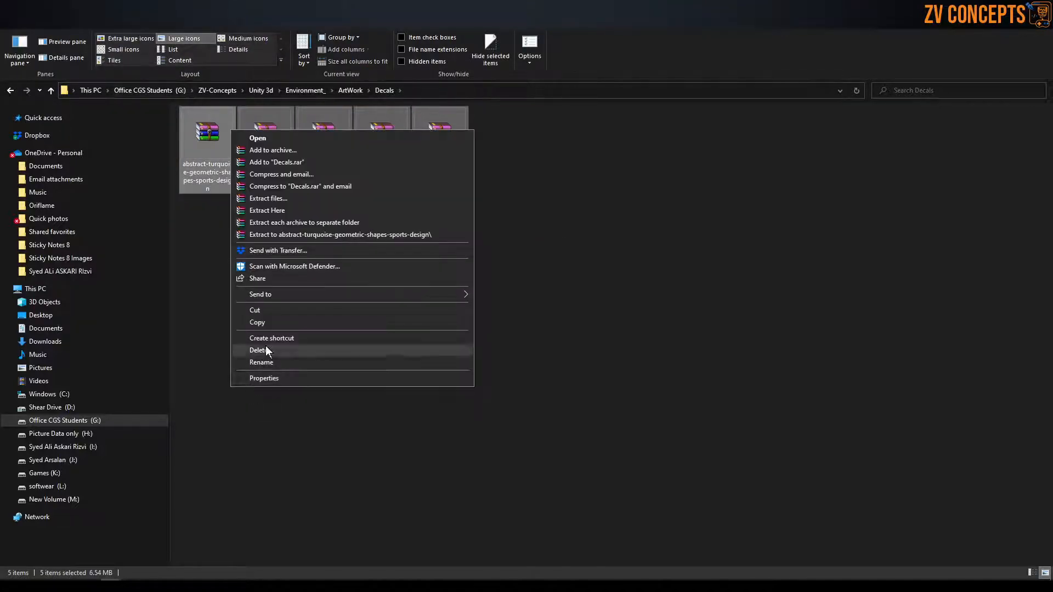
click(282, 200)
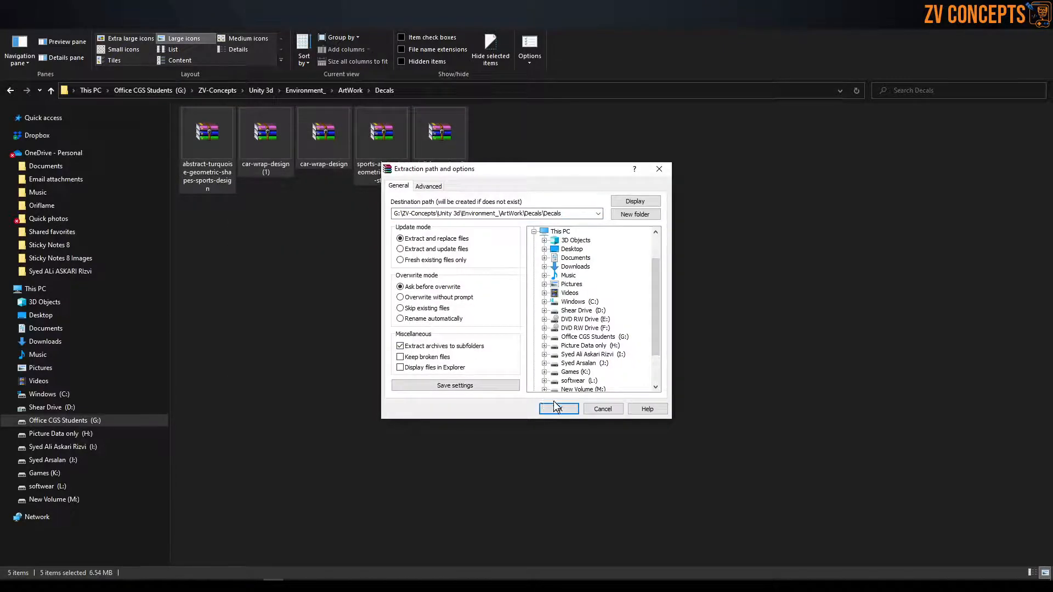
click(559, 409)
Open the extracted abstract-turquoise-geometric-shapes-sports-design folder and check its preview image
double_click(195, 145)
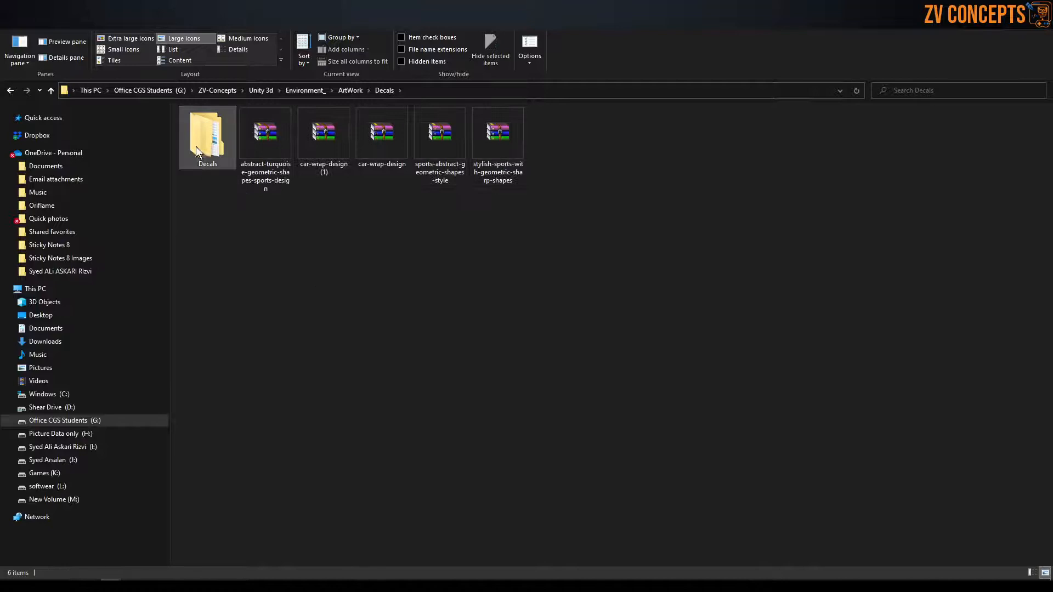
double_click(219, 126)
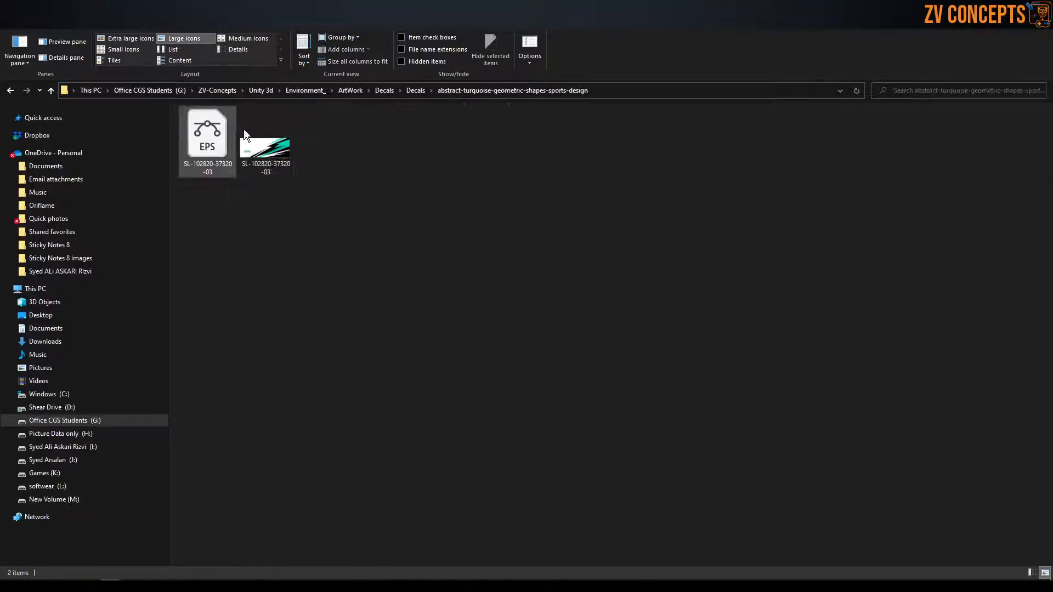
click(264, 146)
click(396, 205)
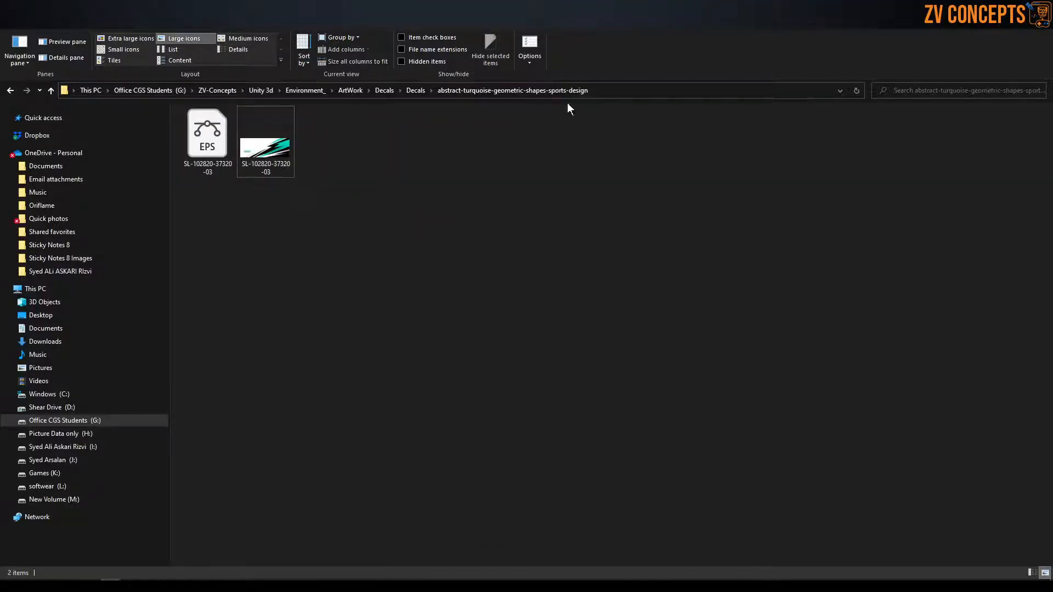
click(616, 91)
right_click(616, 91)
click(630, 121)
click(614, 152)
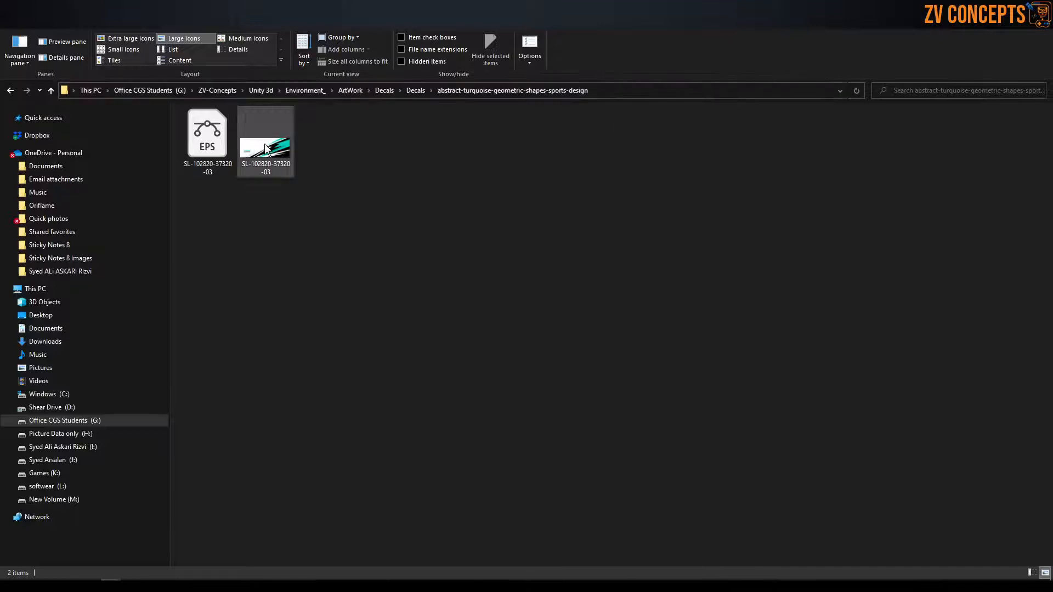
click(191, 124)
right_click(192, 124)
click(217, 131)
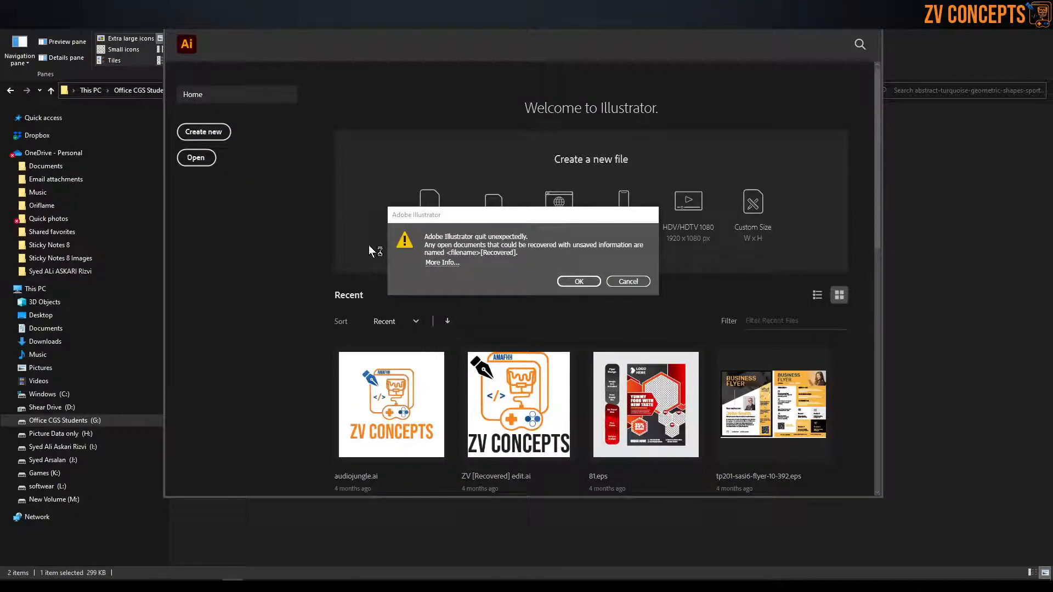
click(571, 280)
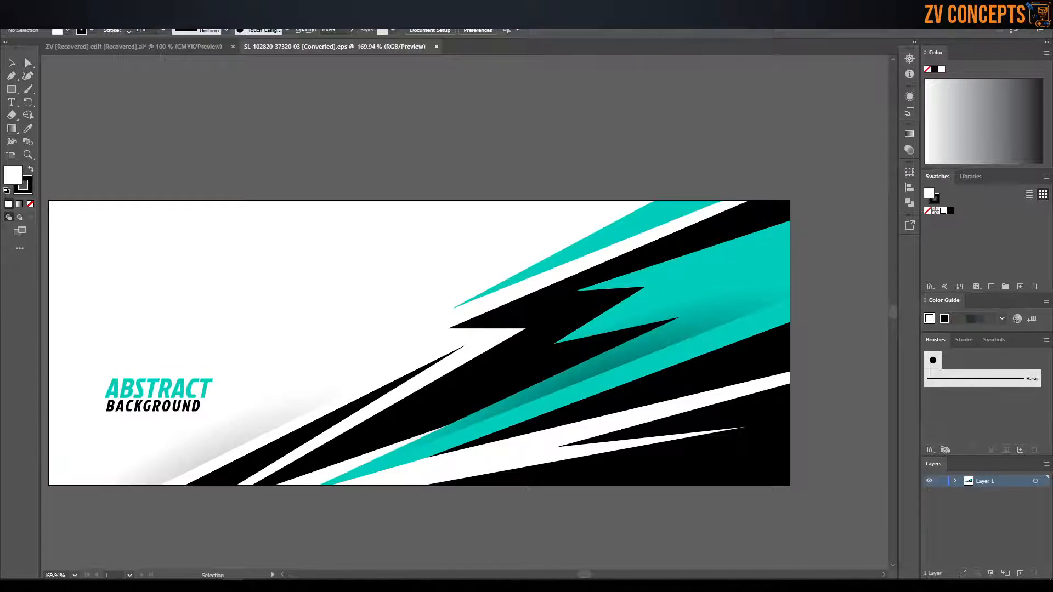
Select all of the turquoise artwork to check it and clear the selection
key(ctrl+a)
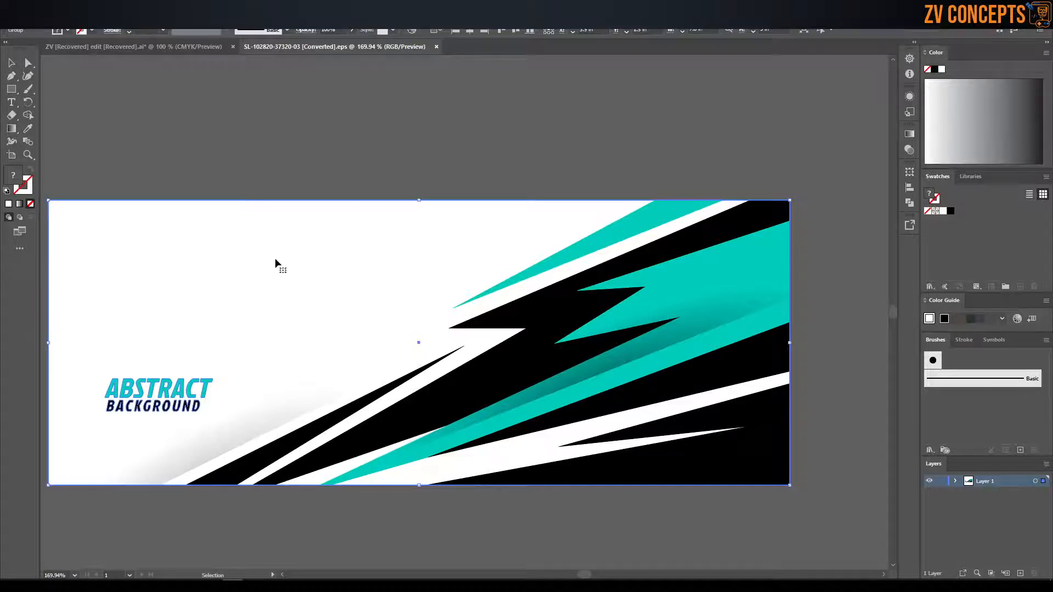
click(433, 153)
key(ctrl+minus)
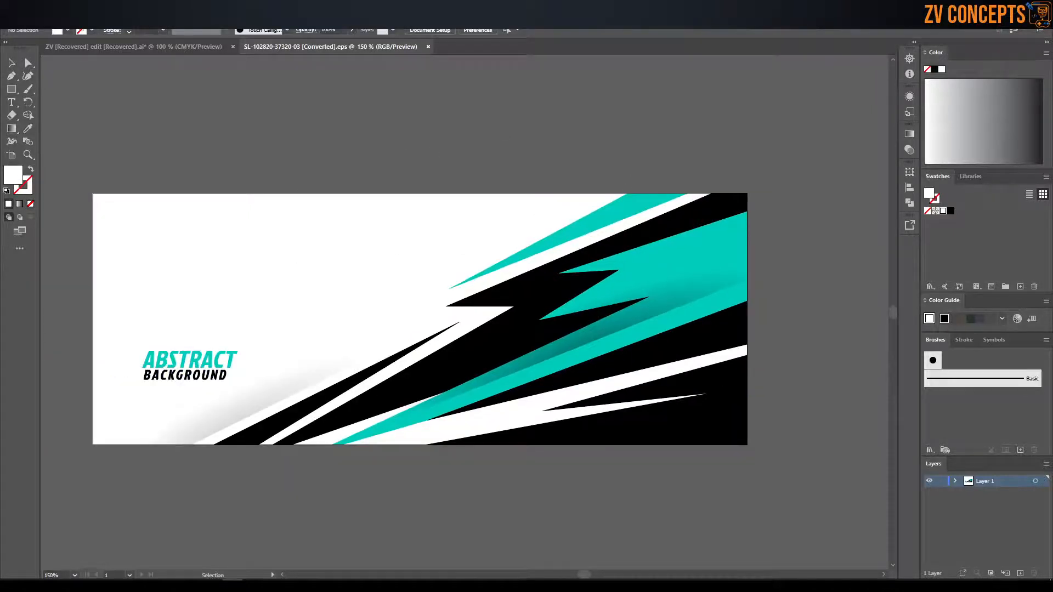
Return to File Explorer and open the Illustrator file 3703475 from the extracted car-wrap-design folder
key(alt+Tab)
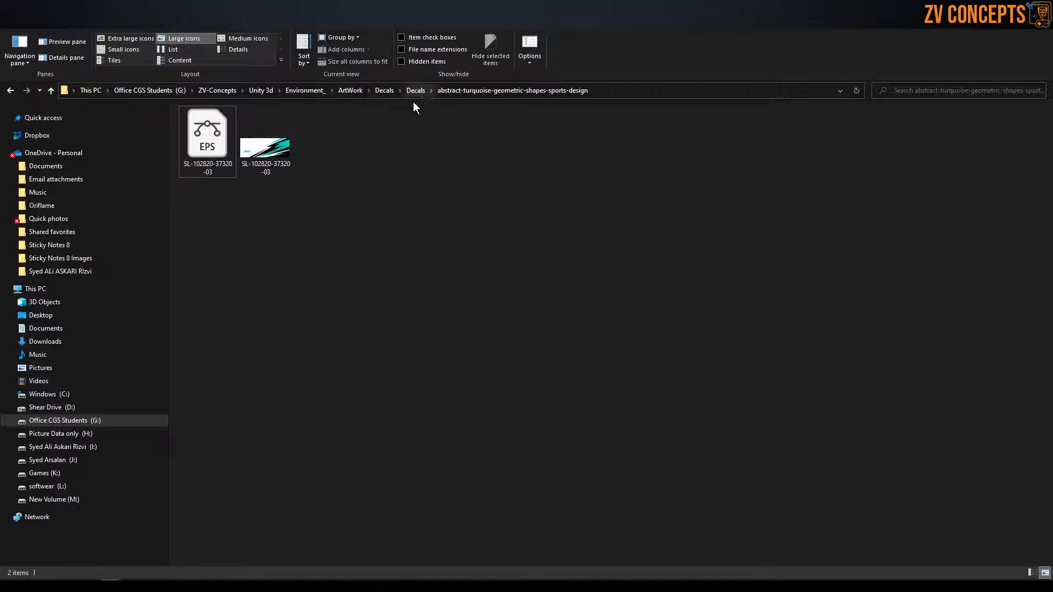
click(415, 89)
double_click(218, 137)
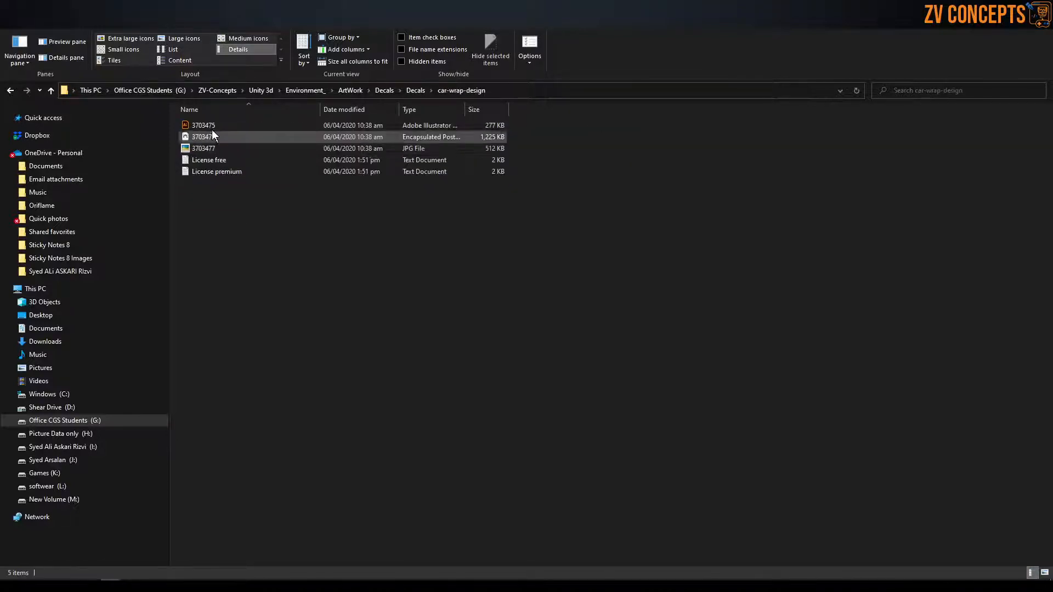
click(174, 36)
double_click(207, 131)
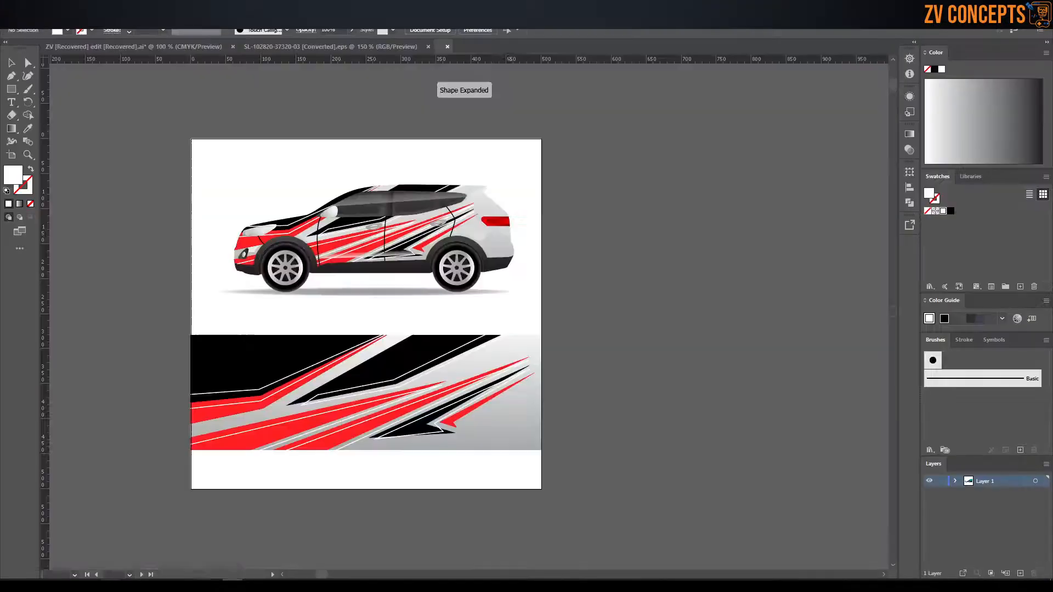
click(81, 528)
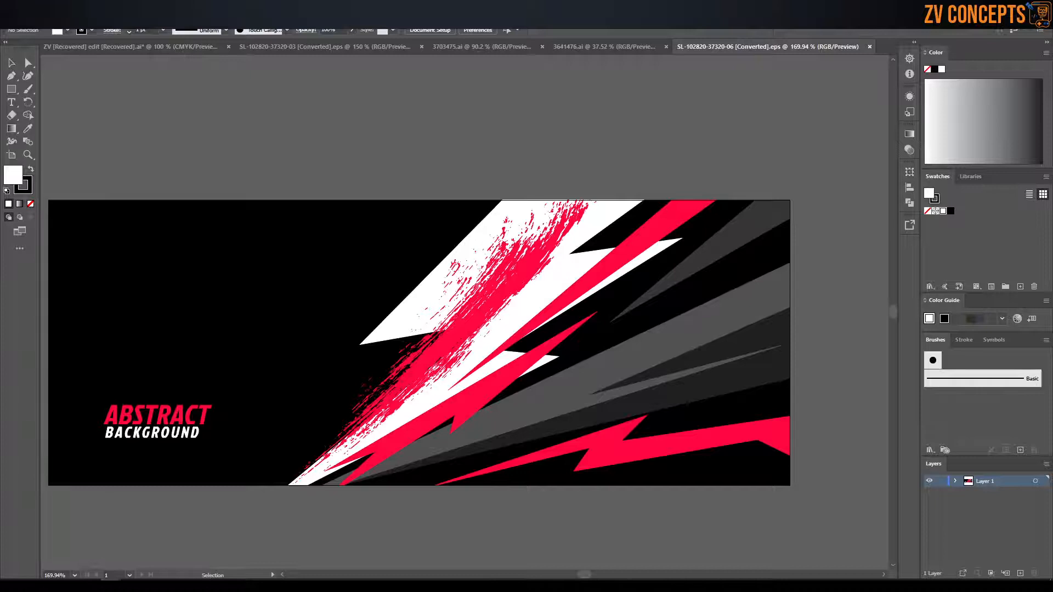
key(ctrl+r)
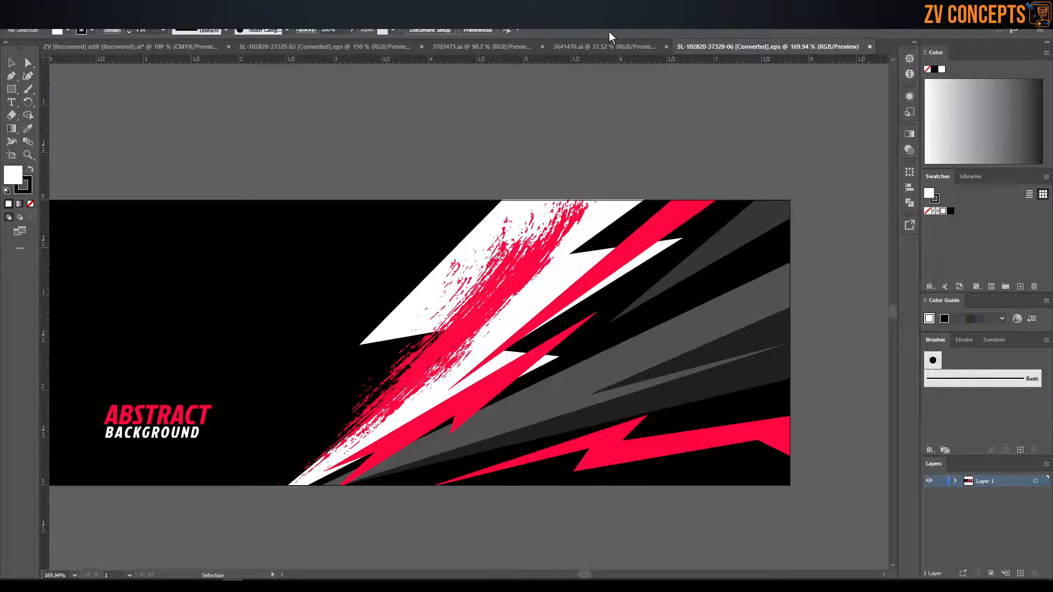
click(599, 47)
click(747, 48)
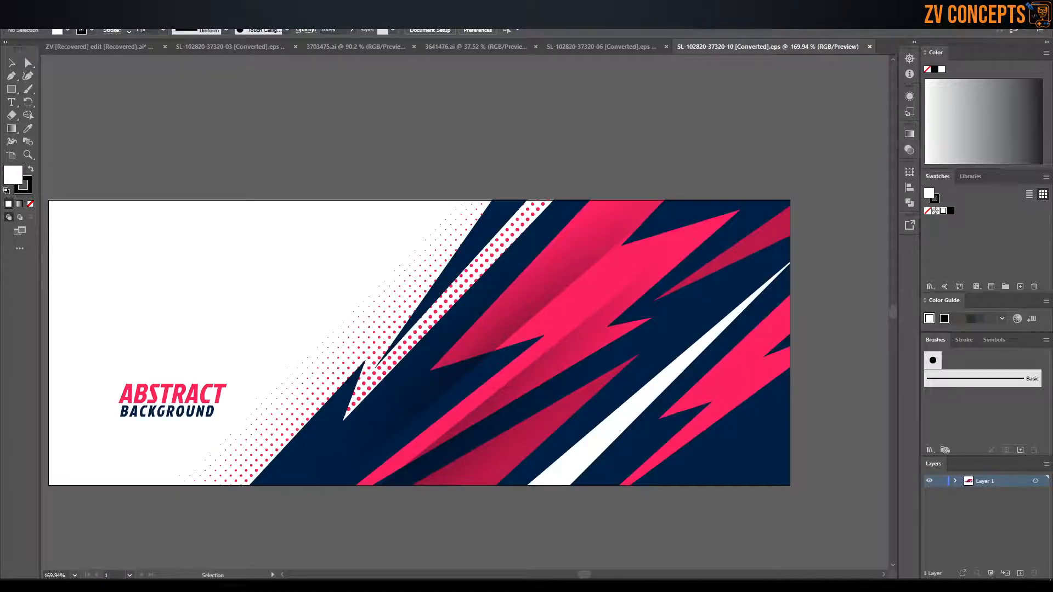
click(507, 48)
click(351, 47)
click(296, 47)
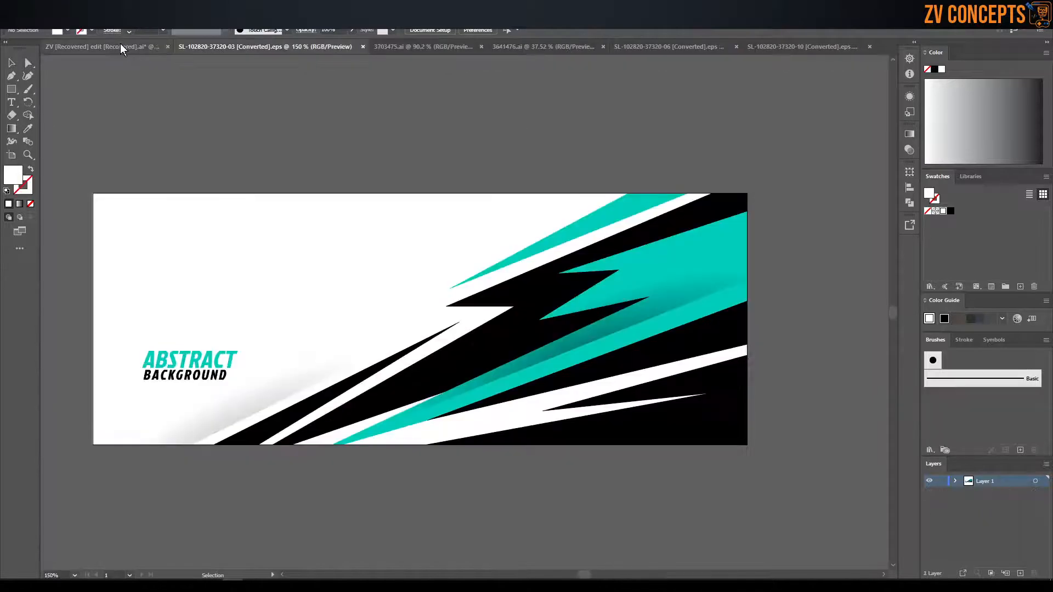
Close the recovered ZV logo document without saving its changes
click(121, 45)
click(233, 48)
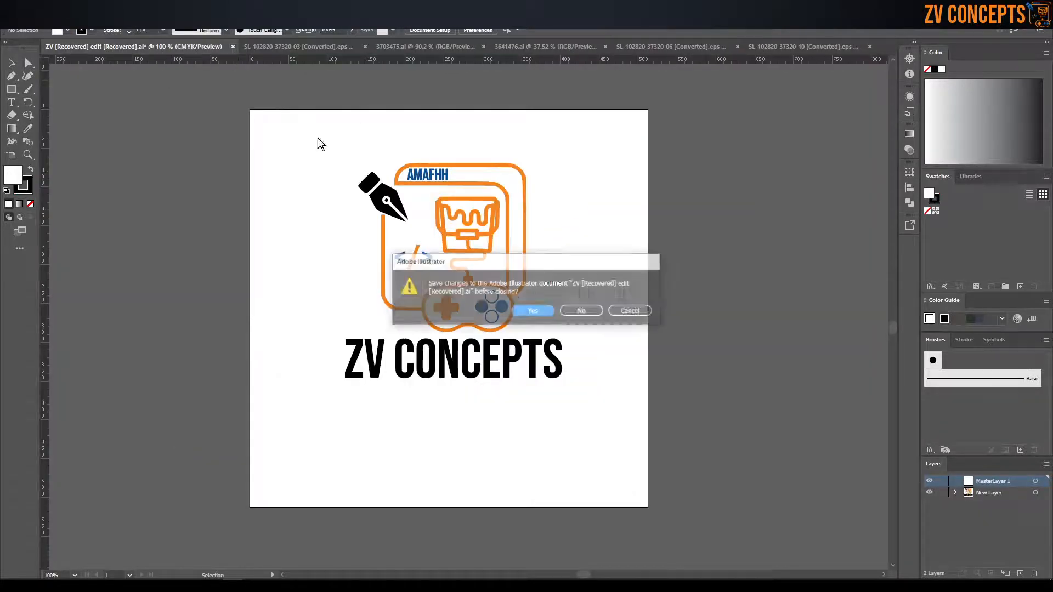
click(581, 311)
click(581, 315)
Move the turquoise artwork up and partly off its artboard, and ungroup it
alt+scroll(548, 289, down, 1)
drag(544, 275, 519, 208)
right_click(521, 209)
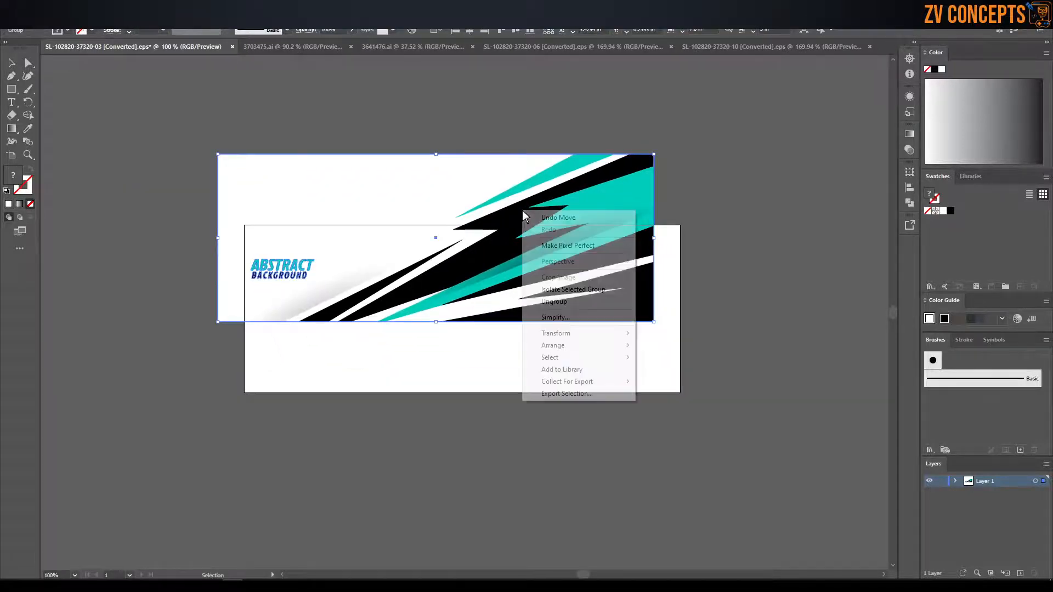
click(557, 301)
Pull the turquoise and black stripe group away from its white background and title, placing it below the artboard
drag(507, 255, 378, 471)
drag(421, 378, 426, 219)
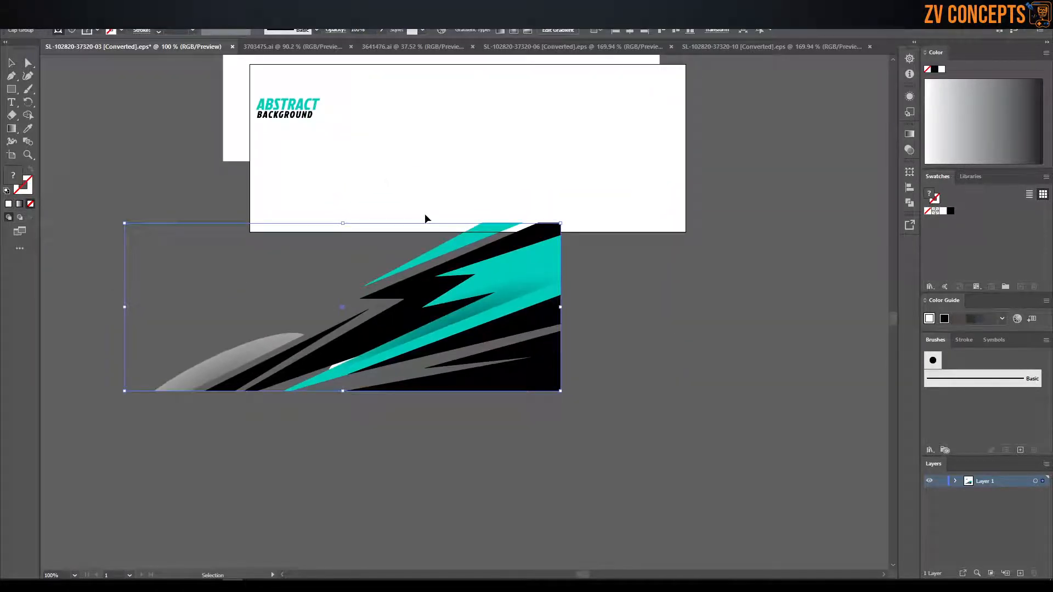
key(space)
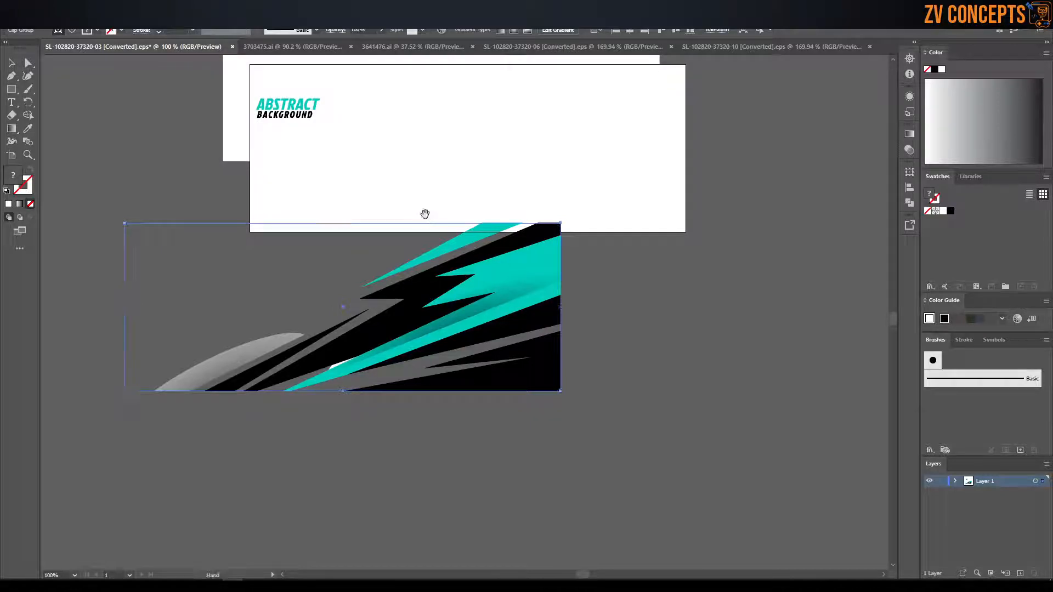
drag(482, 343, 492, 296)
drag(444, 221, 459, 239)
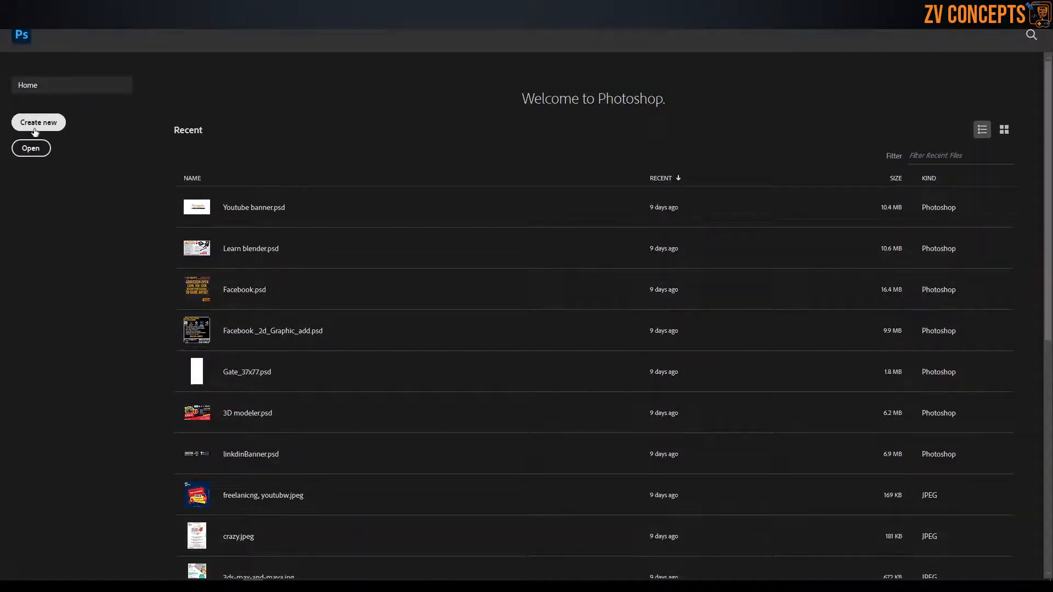
In Photoshop, create a new 2048 x 2048 px RGB document at 72 pixels/inch with a white background, named Decals
click(34, 127)
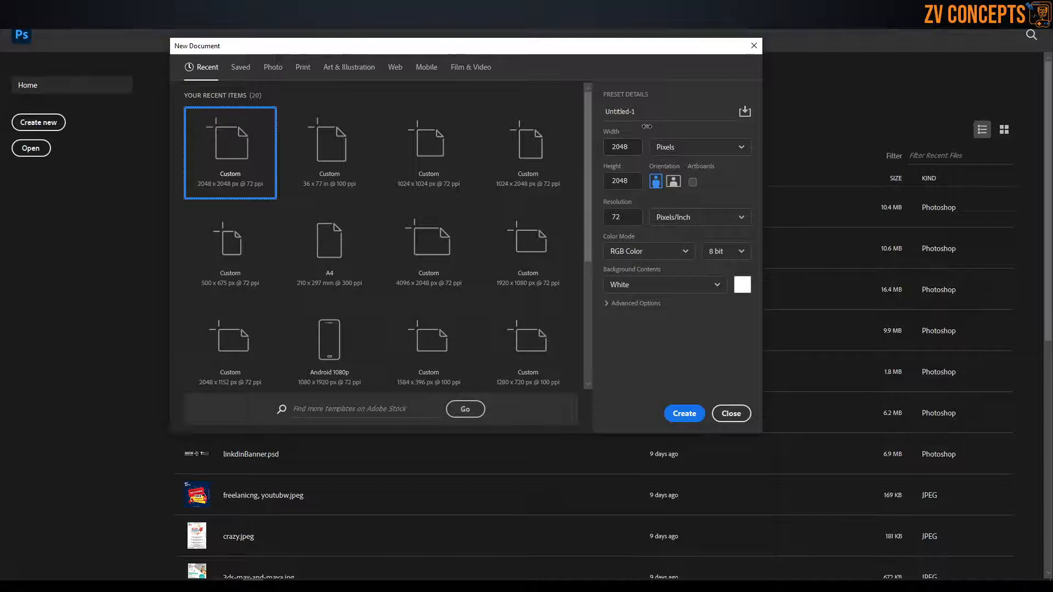
text(Decals)
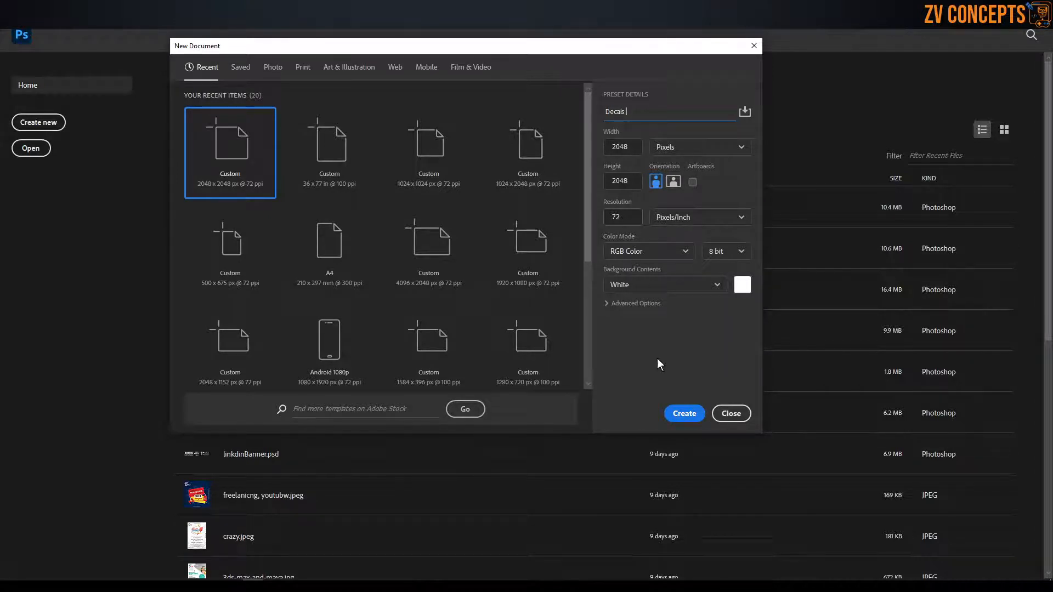
click(679, 421)
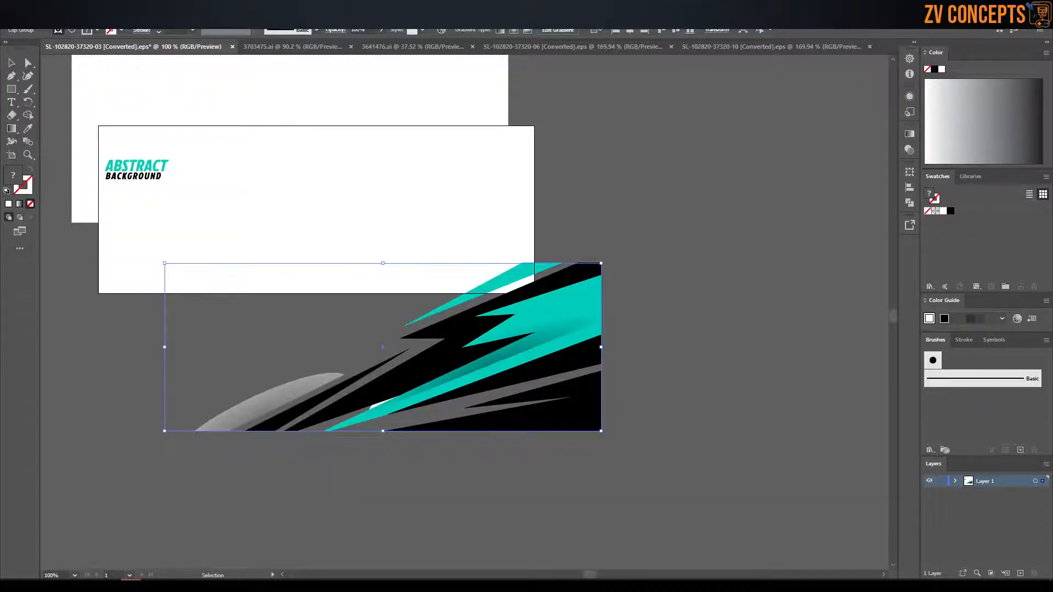
Bring the turquoise stripe group from Illustrator into the Decals document in Photoshop and place it as a smart object
drag(528, 300, 299, 584)
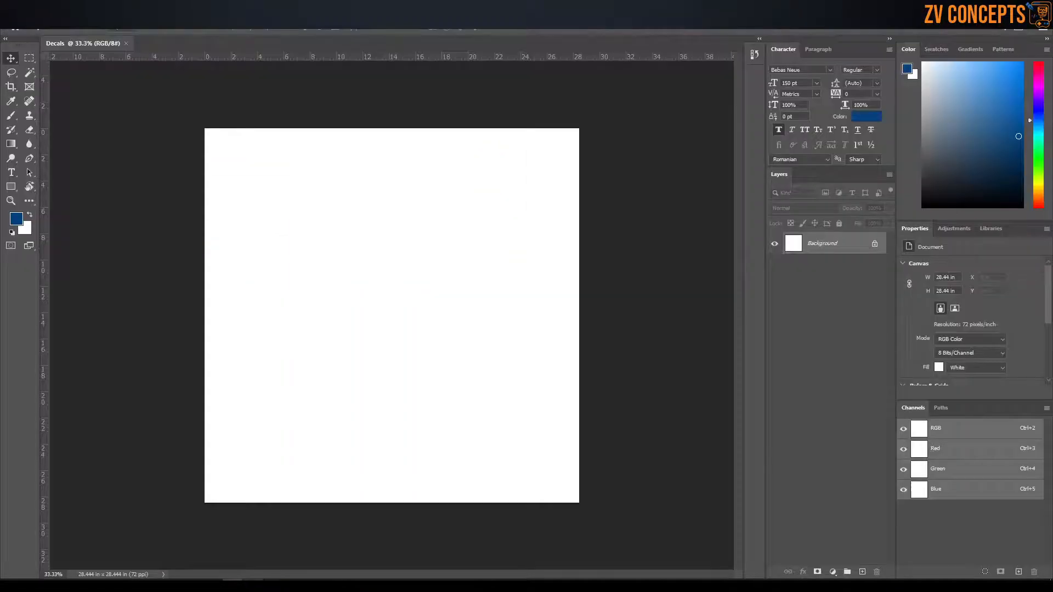
drag(286, 529, 370, 276)
drag(398, 260, 400, 266)
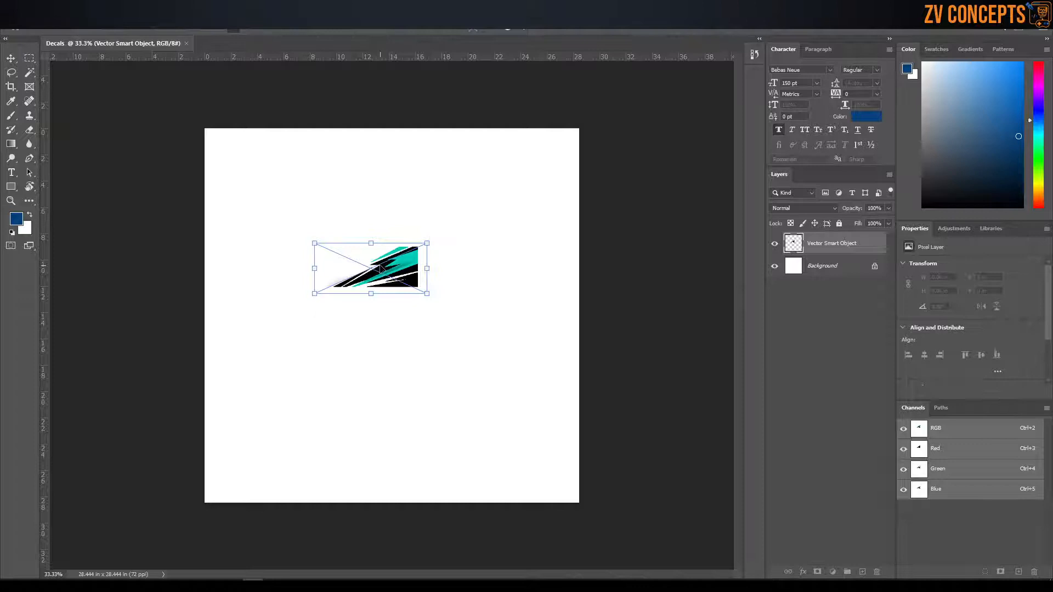
key(Return)
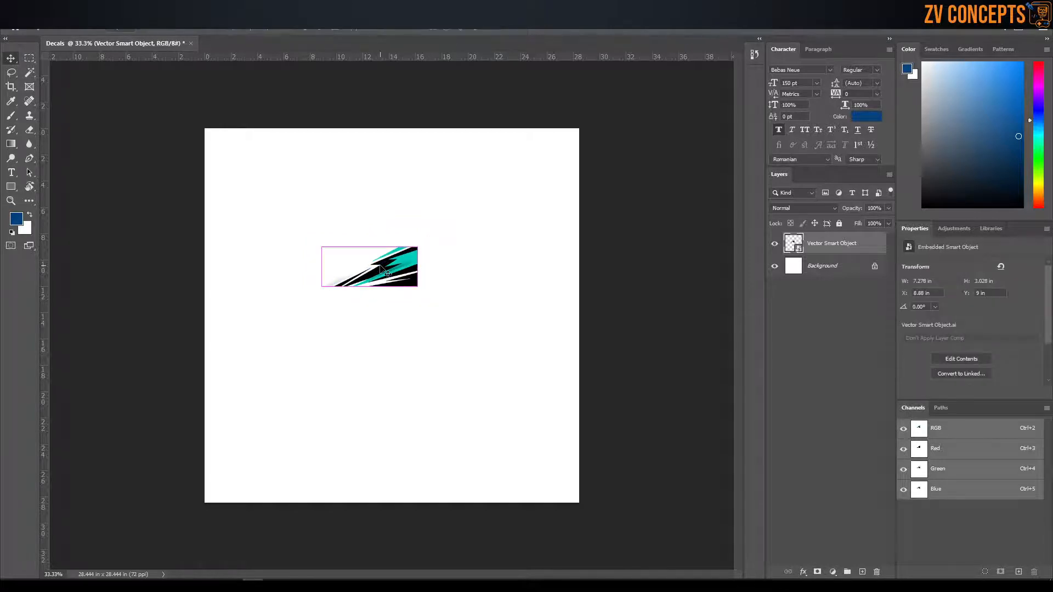
Enlarge the turquoise decal with Free Transform so its stripes span the canvas, about 32.1 x 13.3 in overall
key(ctrl+t)
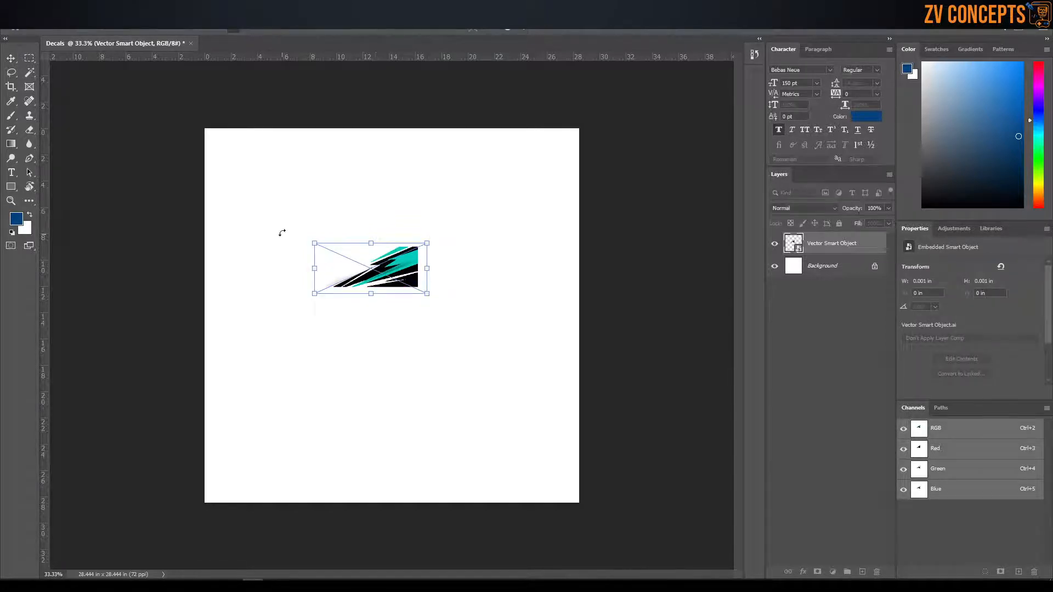
drag(428, 294, 583, 430)
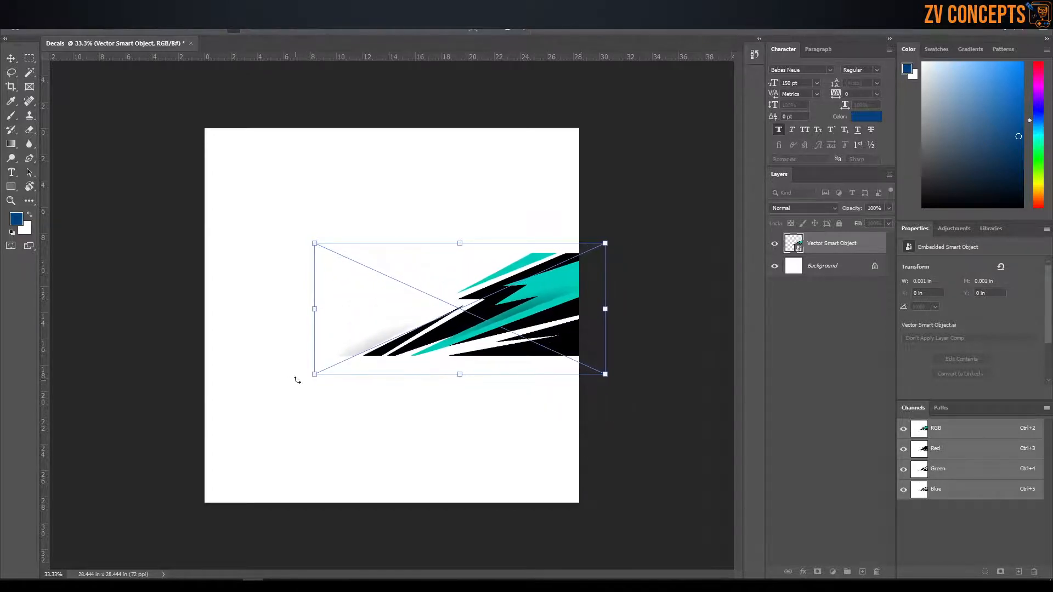
drag(317, 374, 133, 481)
drag(604, 243, 617, 228)
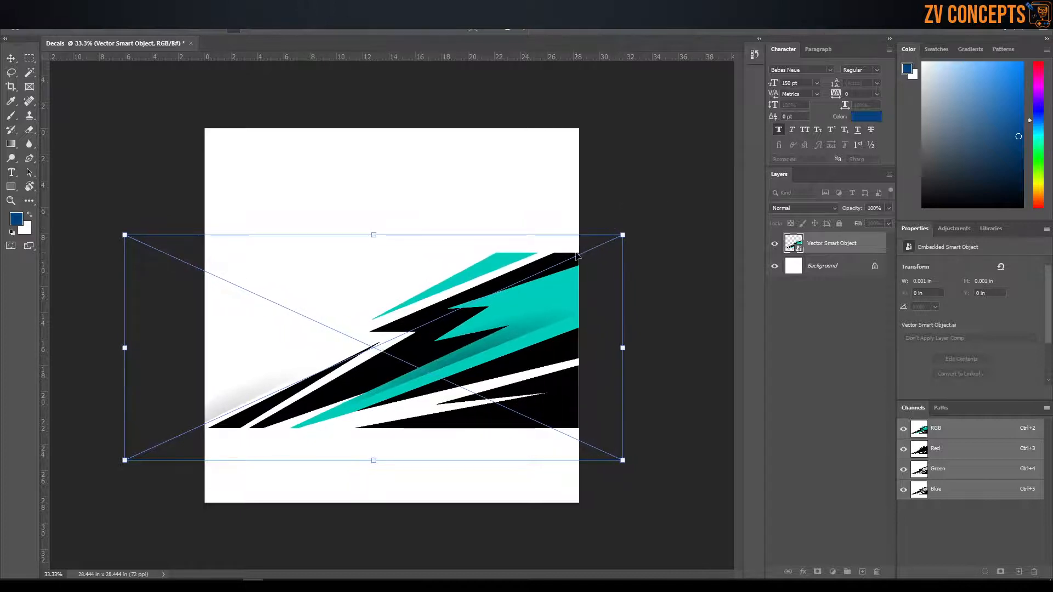
key(Return)
Shift the turquoise decal slightly up to align with the canvas edge, and unlock and hide the white background layer
drag(575, 255, 569, 230)
drag(557, 271, 563, 267)
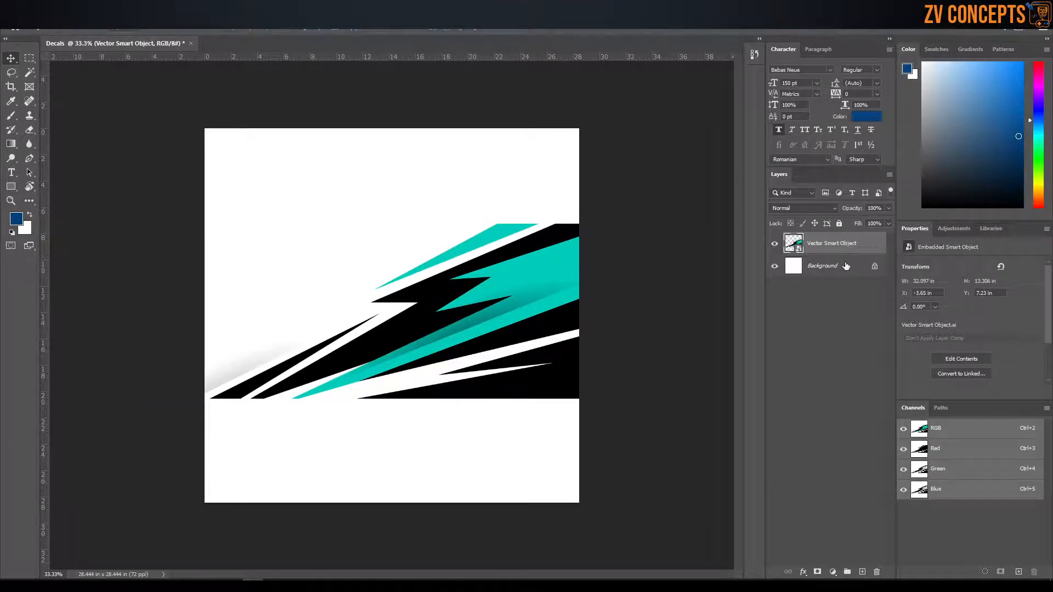
click(876, 267)
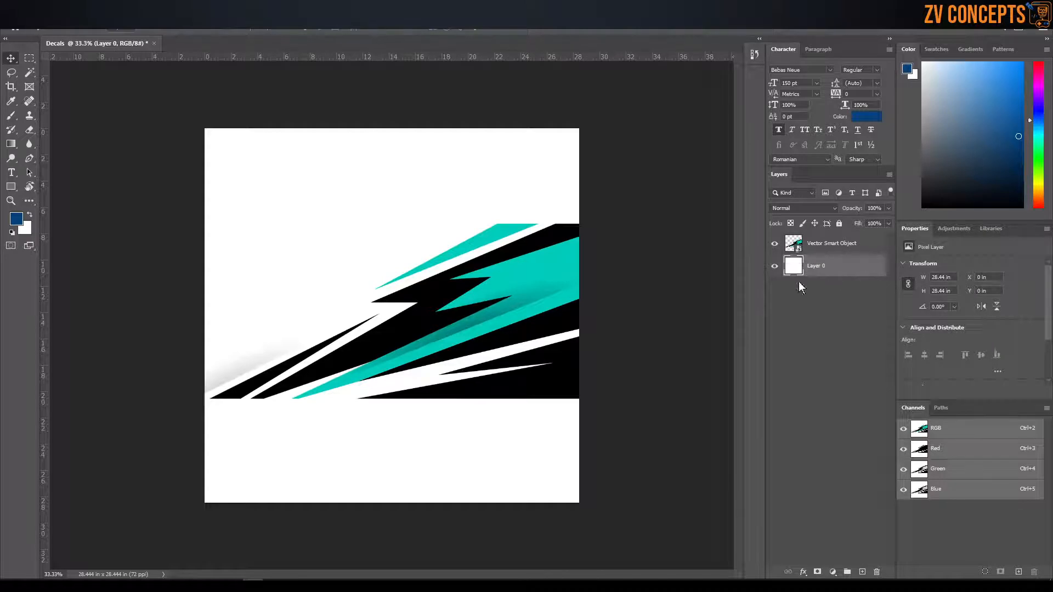
click(775, 267)
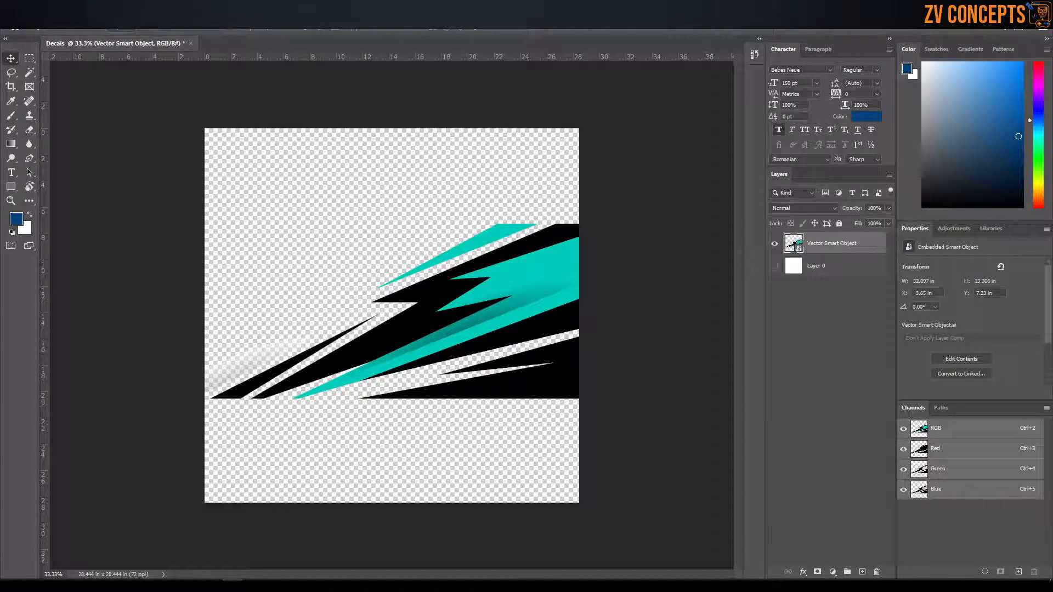
drag(419, 294, 402, 287)
drag(462, 312, 587, 364)
drag(355, 364, 152, 446)
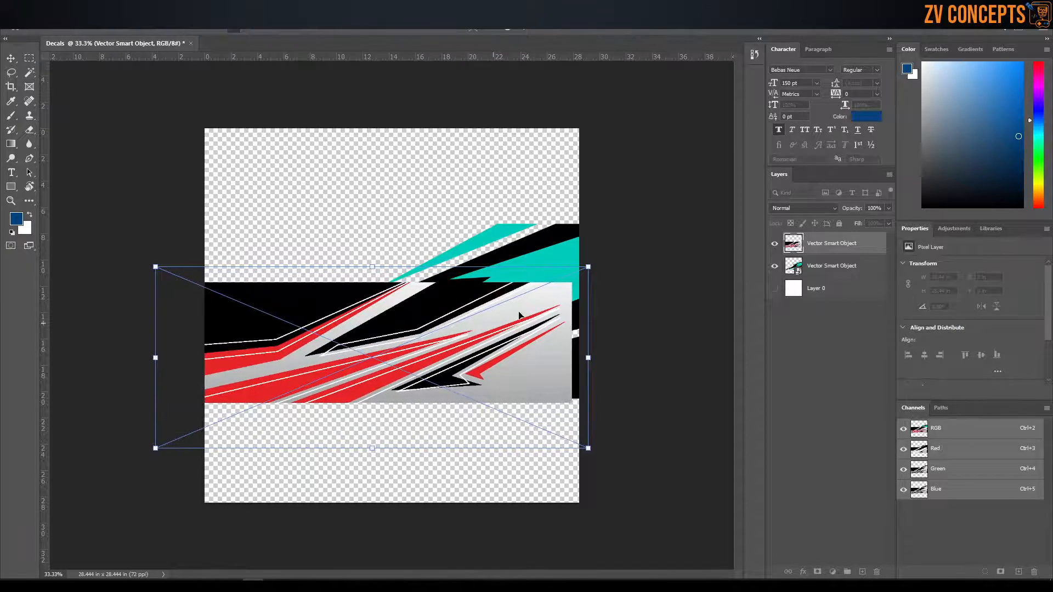
drag(587, 266, 597, 264)
key(Return)
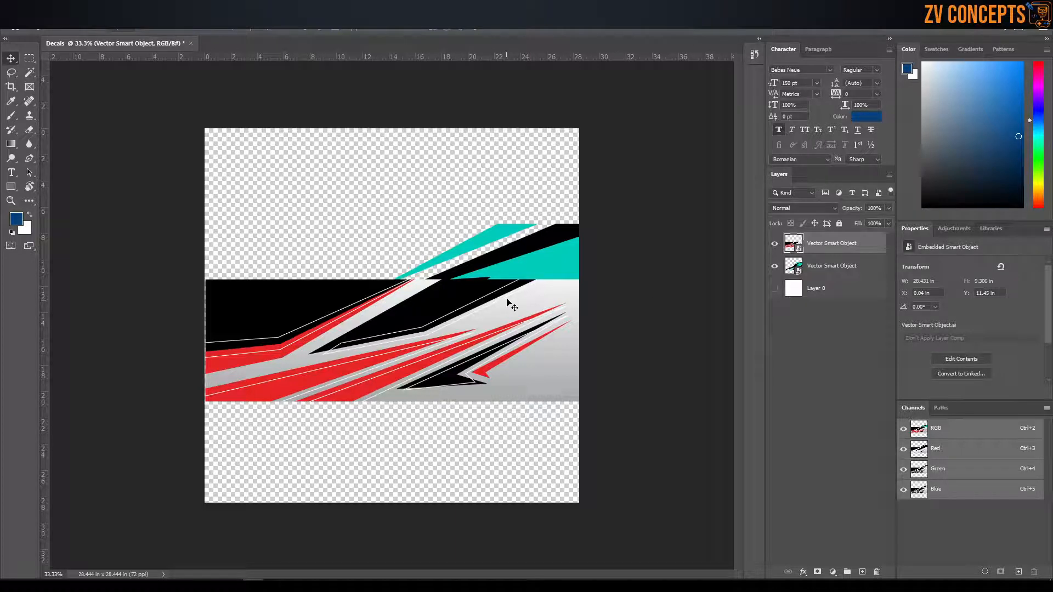
key(Delete)
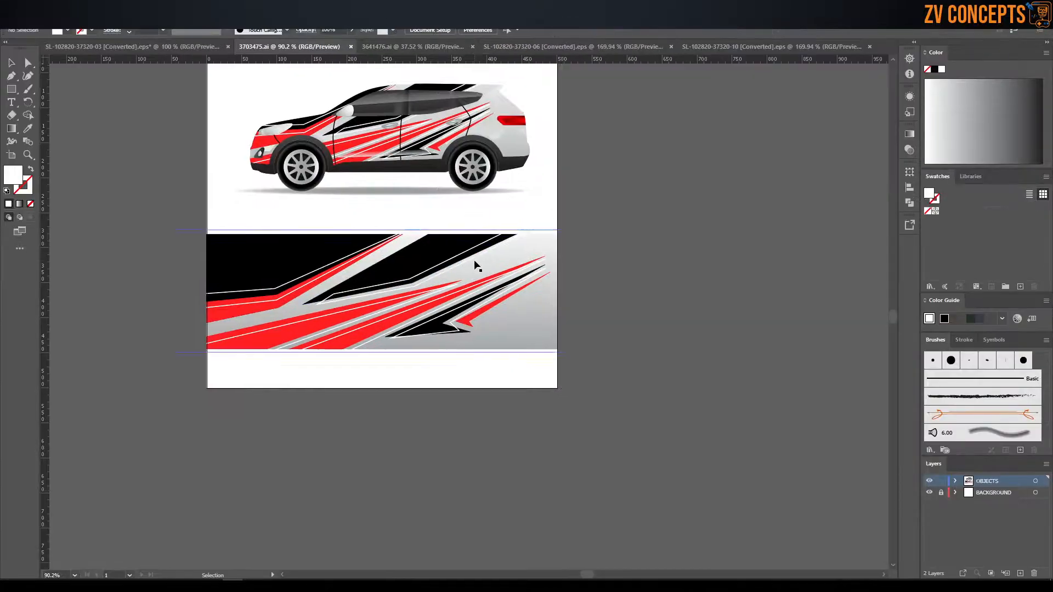
In Illustrator's 3703475.ai, release the clipping mask on the red-and-black graphic below the car and move the graphic down off the artboard
click(475, 262)
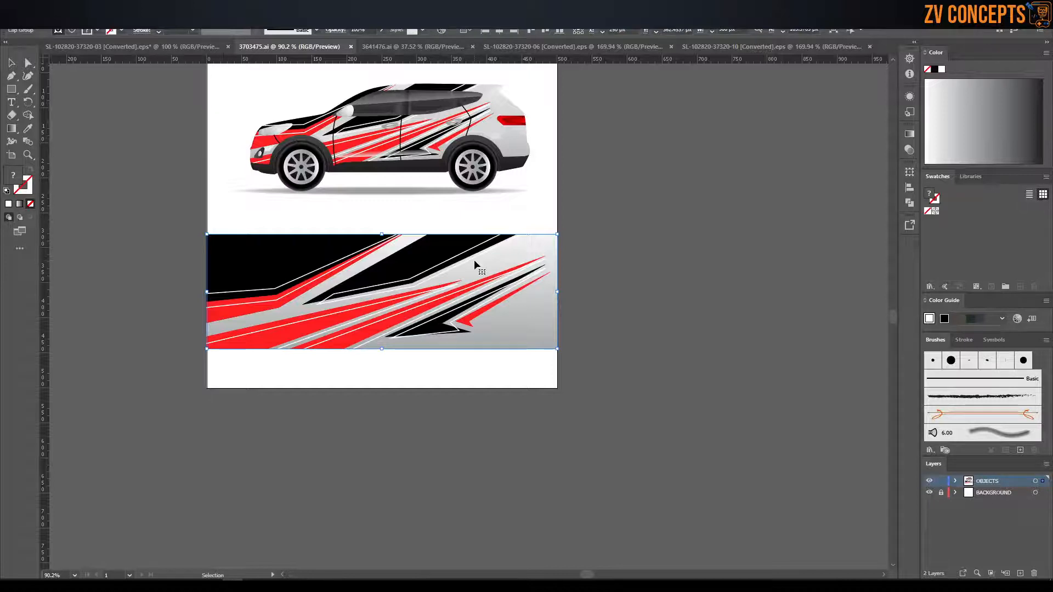
right_click(475, 262)
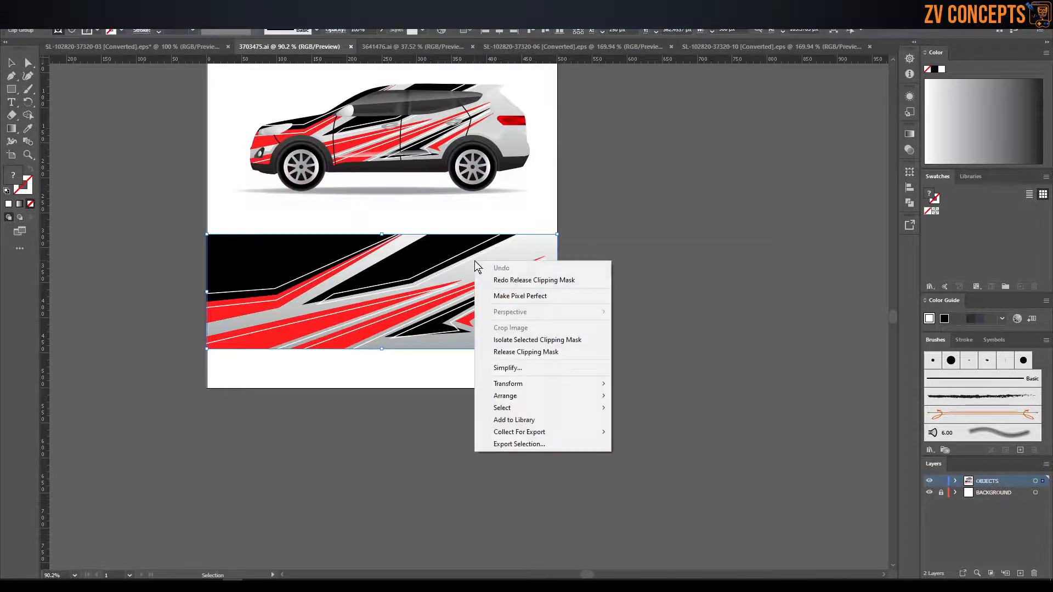
click(509, 352)
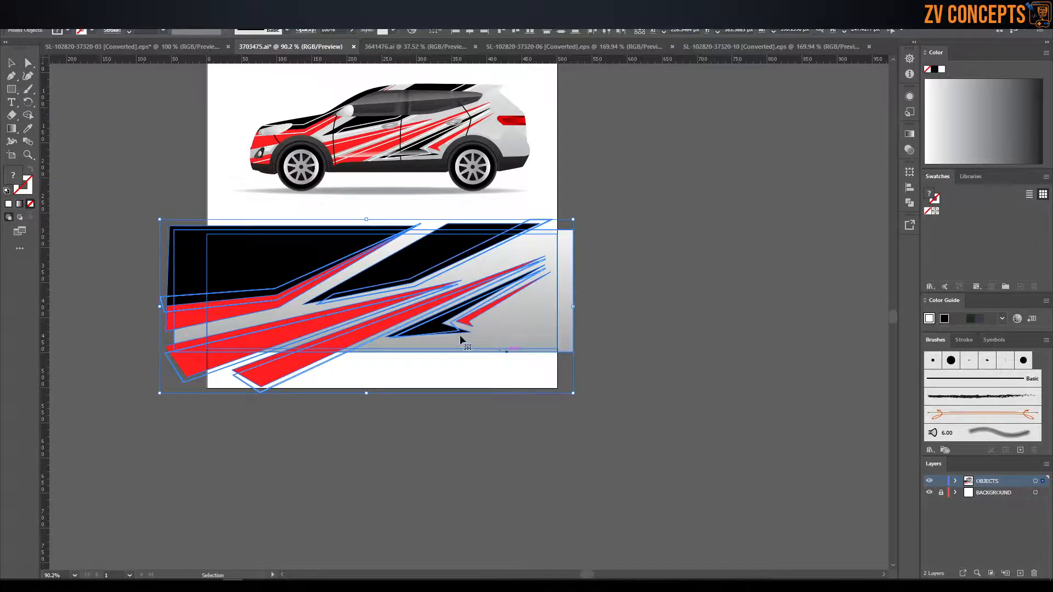
drag(372, 345, 327, 442)
key(space)
drag(397, 206, 411, 90)
Ungroup the released red-and-black graphic and move its grey gradient rectangle away from the stripes
click(670, 323)
click(516, 325)
right_click(515, 322)
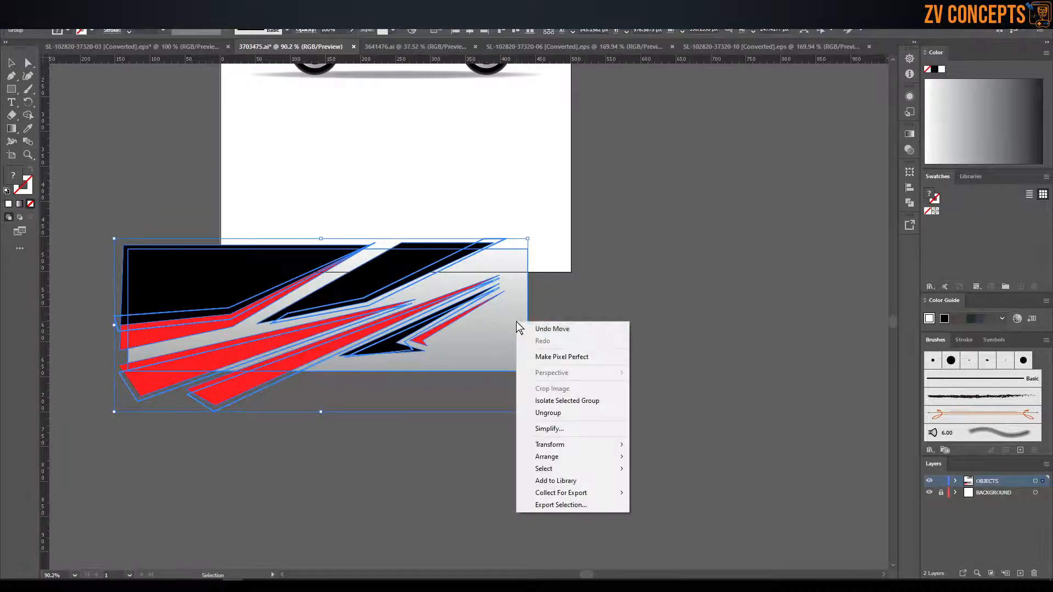
click(547, 415)
click(641, 406)
drag(521, 335, 855, 155)
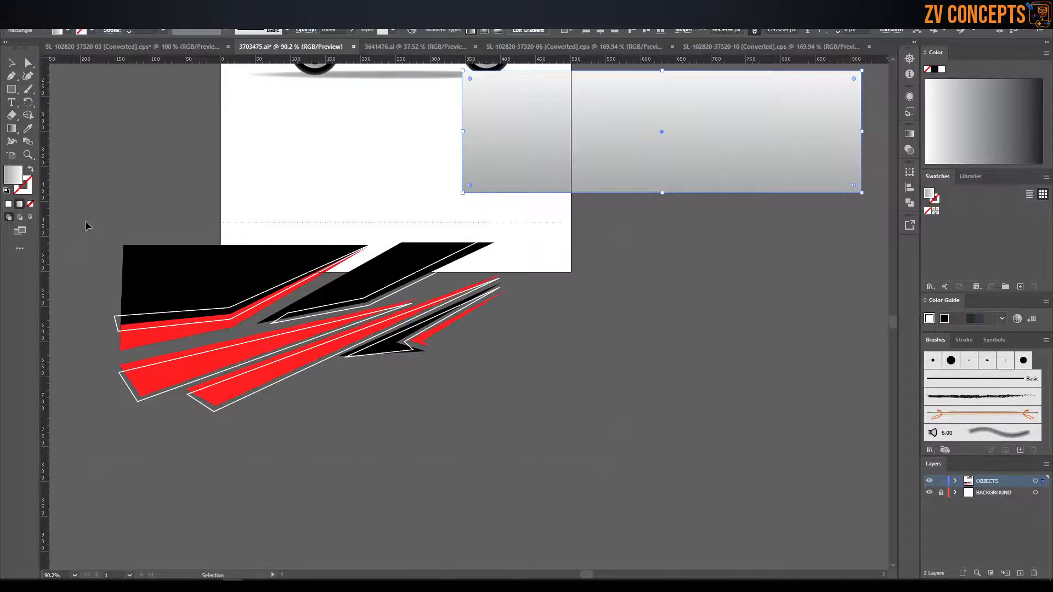
Copy the red and black stripes without the grey rectangle into Photoshop's Decals document as a smart object
drag(87, 228, 148, 228)
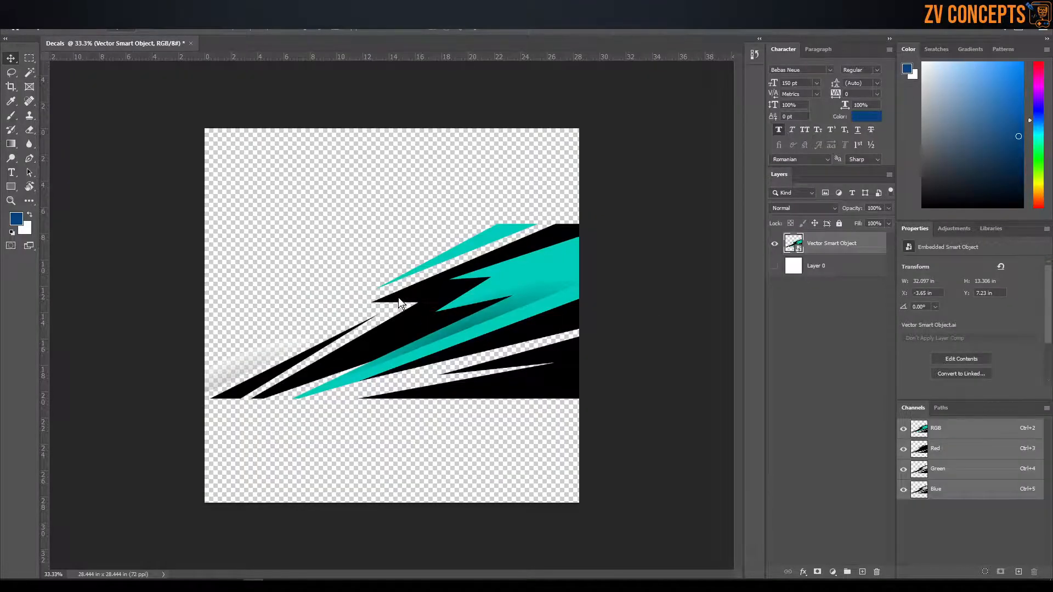
key(ctrl+v)
key(Return)
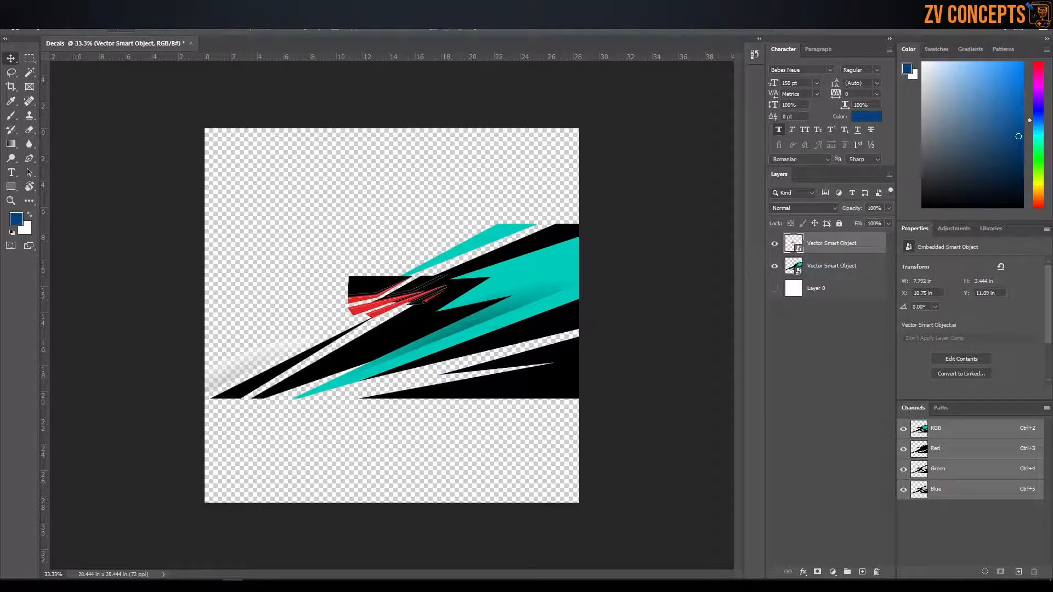
key(ctrl+t)
key(Return)
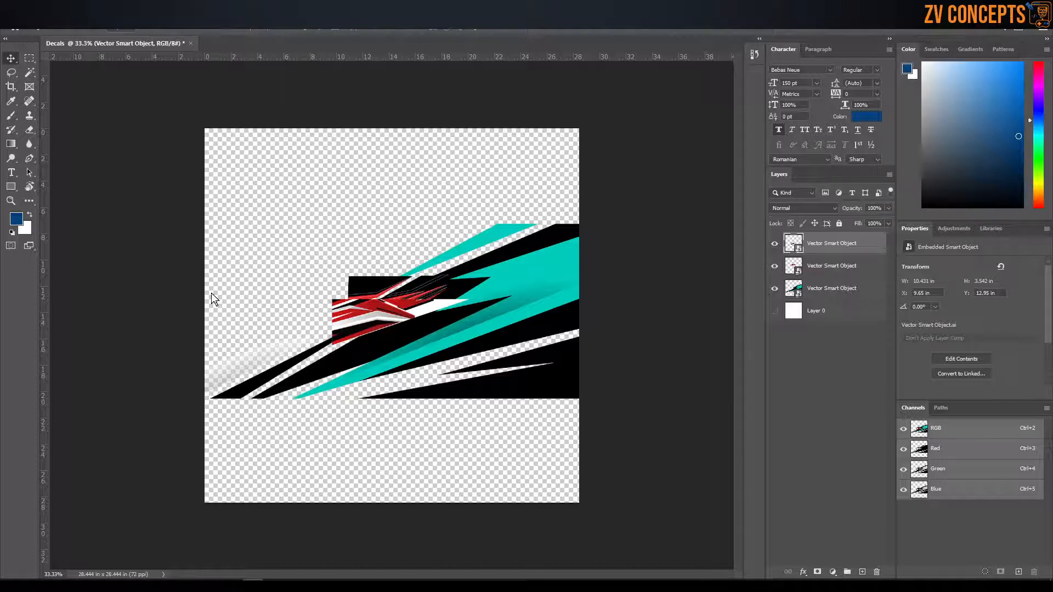
key(ctrl+v)
key(Return)
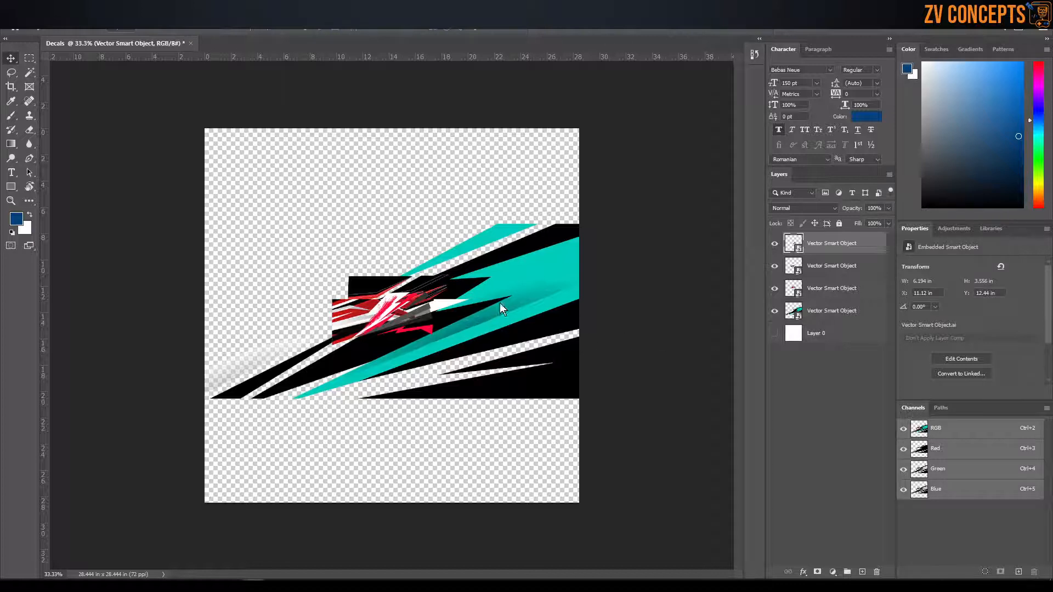
drag(499, 303, 499, 303)
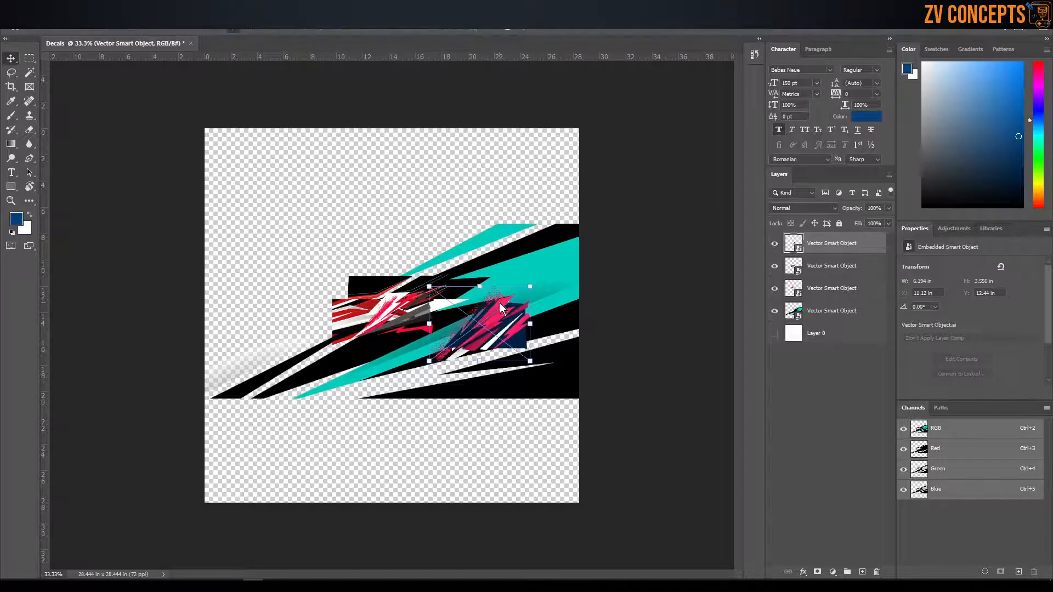
key(Return)
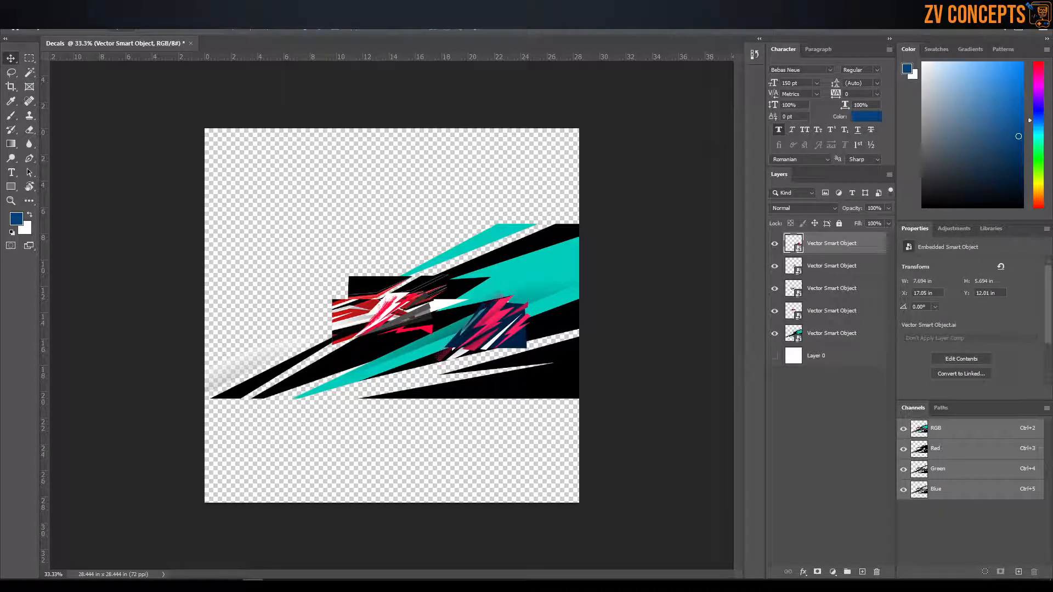
Show only the red-and-black stripes layer and enlarge the decal to span the canvas width, about 28.9 in wide
alt+click(774, 311)
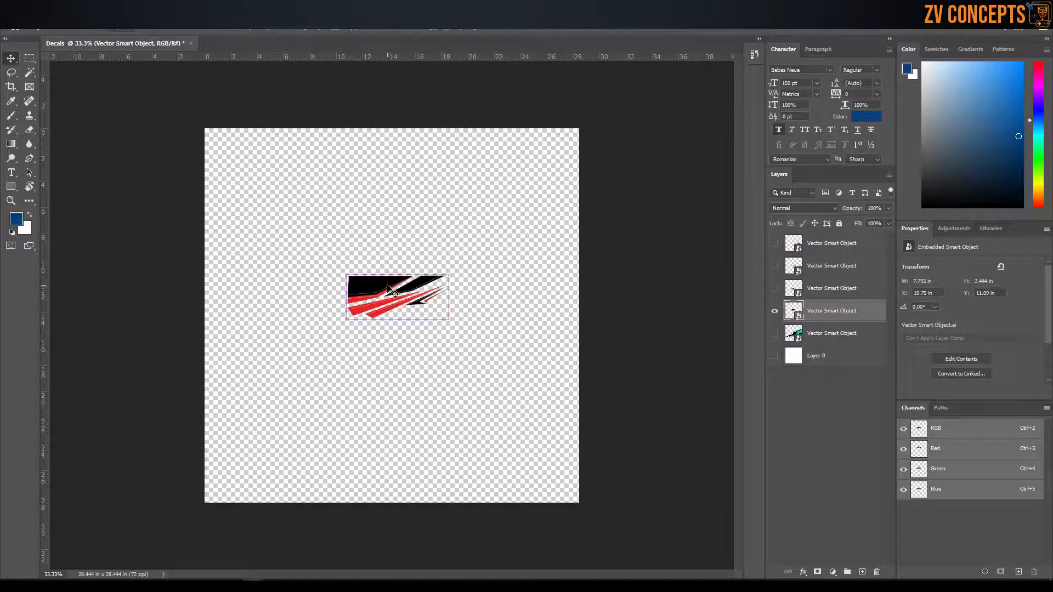
drag(387, 289, 273, 240)
key(ctrl+t)
drag(336, 270, 565, 440)
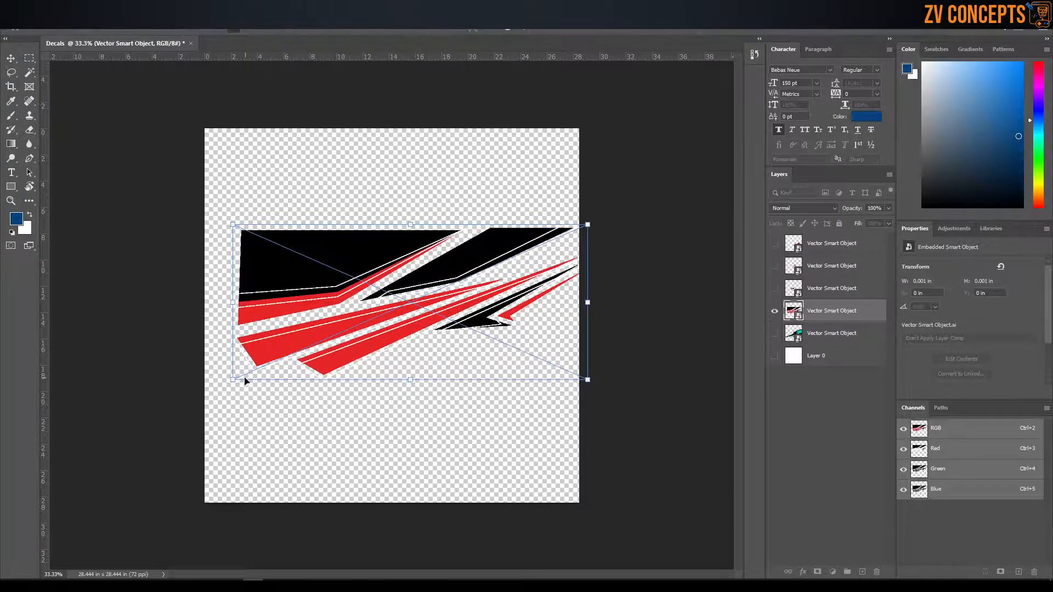
drag(233, 380, 211, 391)
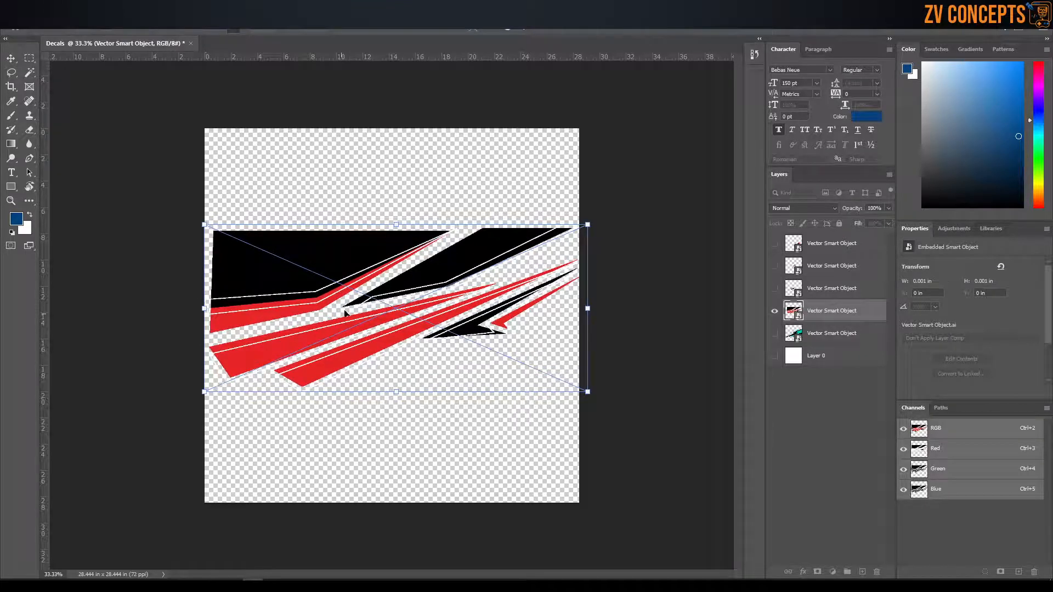
double_click(351, 310)
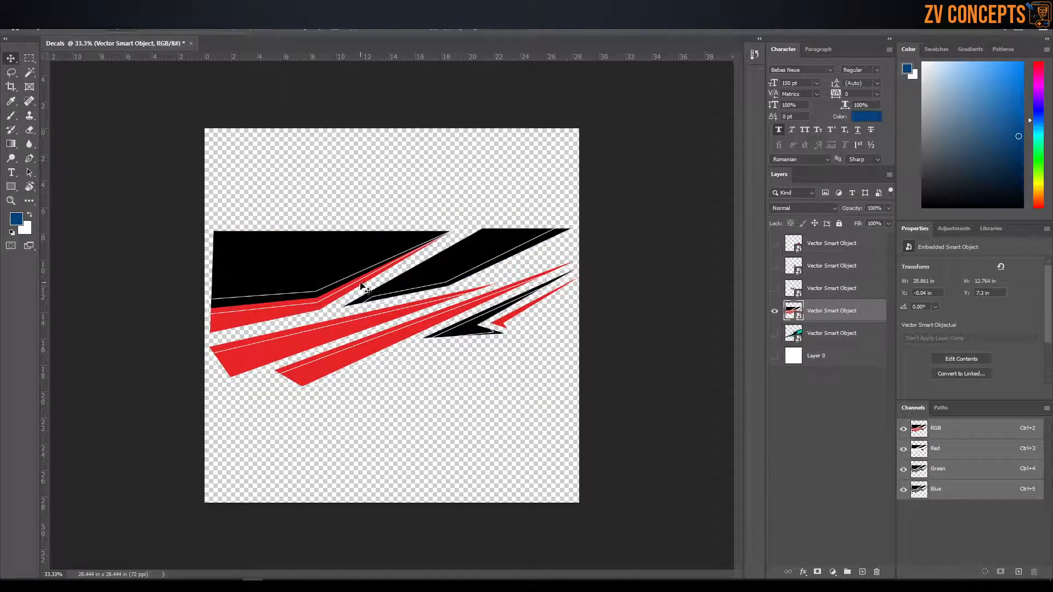
Show only the red, white and black car-wrap decal and enlarge it to nearly the full canvas width
click(775, 311)
click(774, 289)
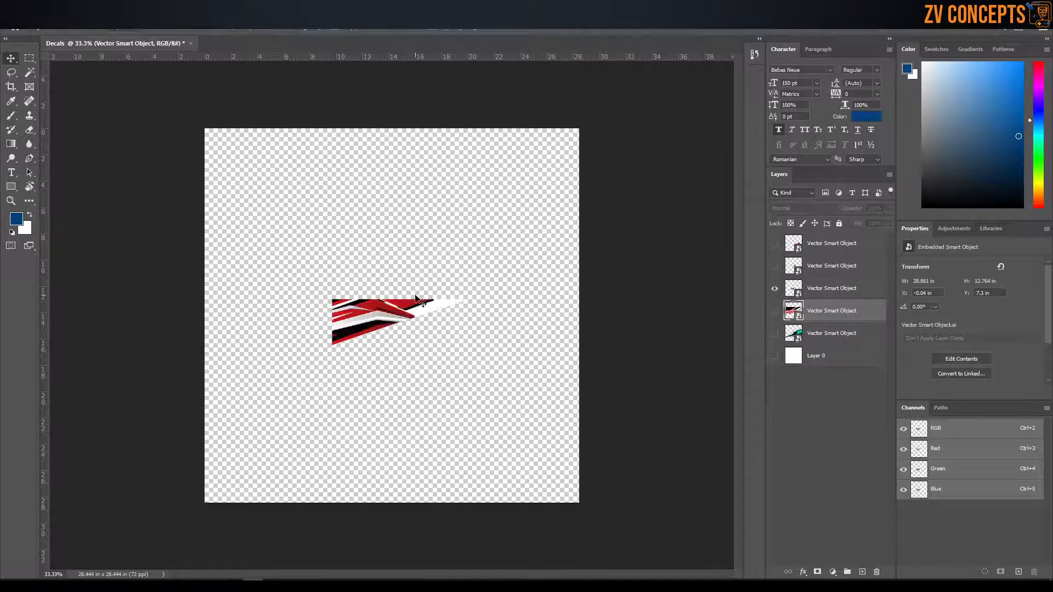
click(412, 320)
key(ctrl+t)
drag(310, 284, 202, 127)
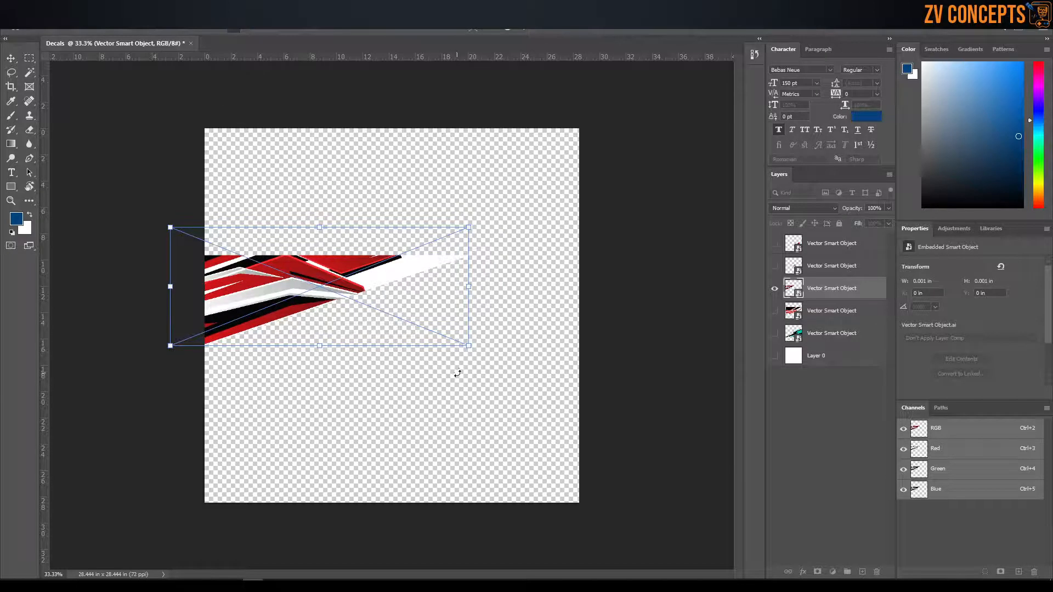
drag(464, 347, 570, 406)
key(Return)
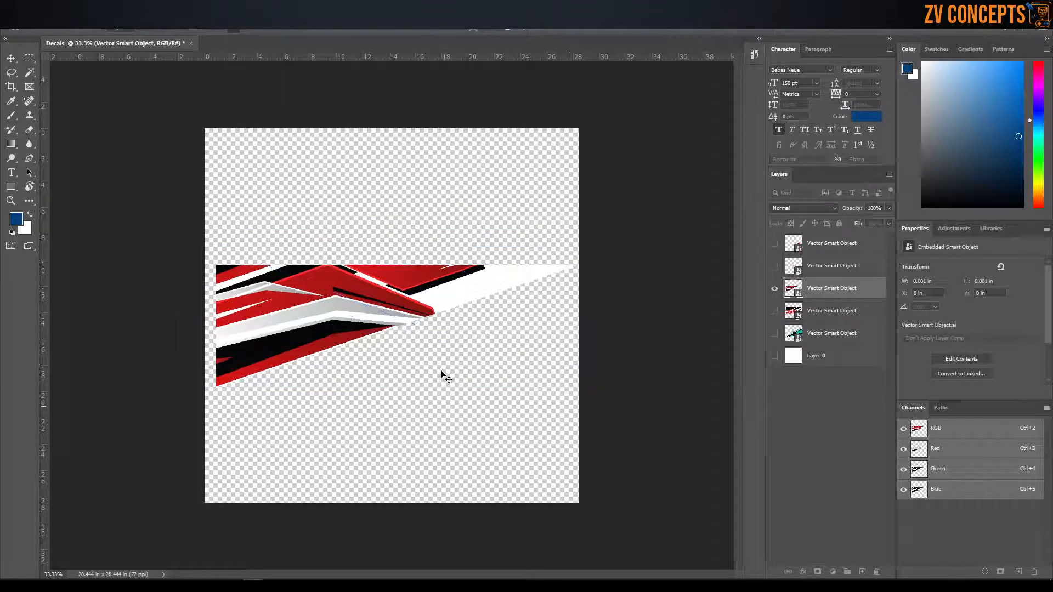
Duplicate the car-wrap decal, flip the copy horizontally and vertically, and fit it beneath the original as an interlocking pair
drag(331, 322, 351, 355)
key(ctrl+t)
right_click(349, 349)
click(384, 515)
right_click(359, 354)
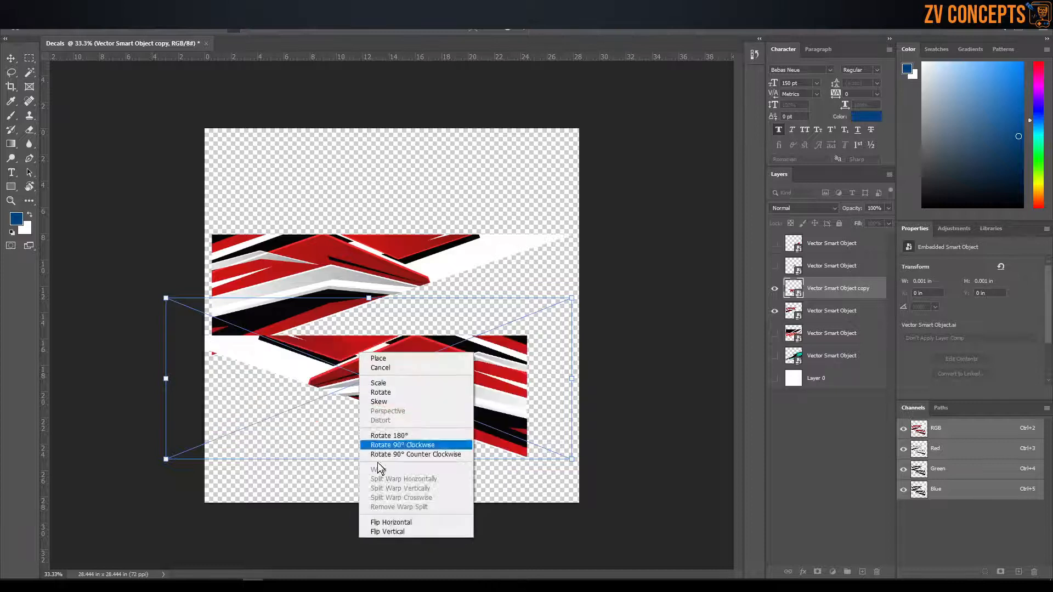
click(395, 533)
drag(475, 370, 501, 321)
key(Return)
click(491, 183)
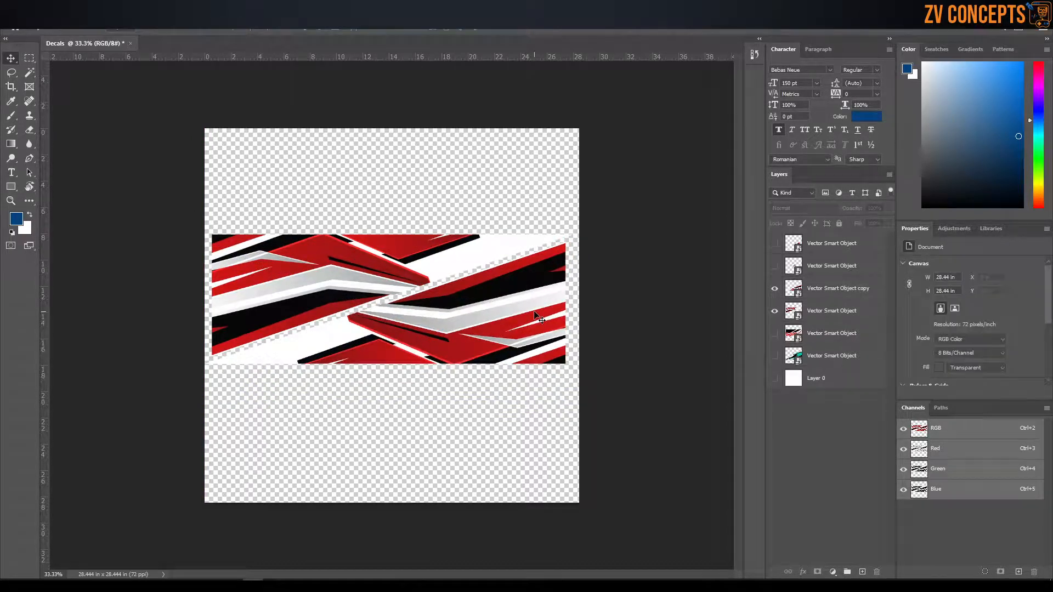
Hide the original car-wrap layer and delete its flipped copy
click(774, 311)
click(775, 289)
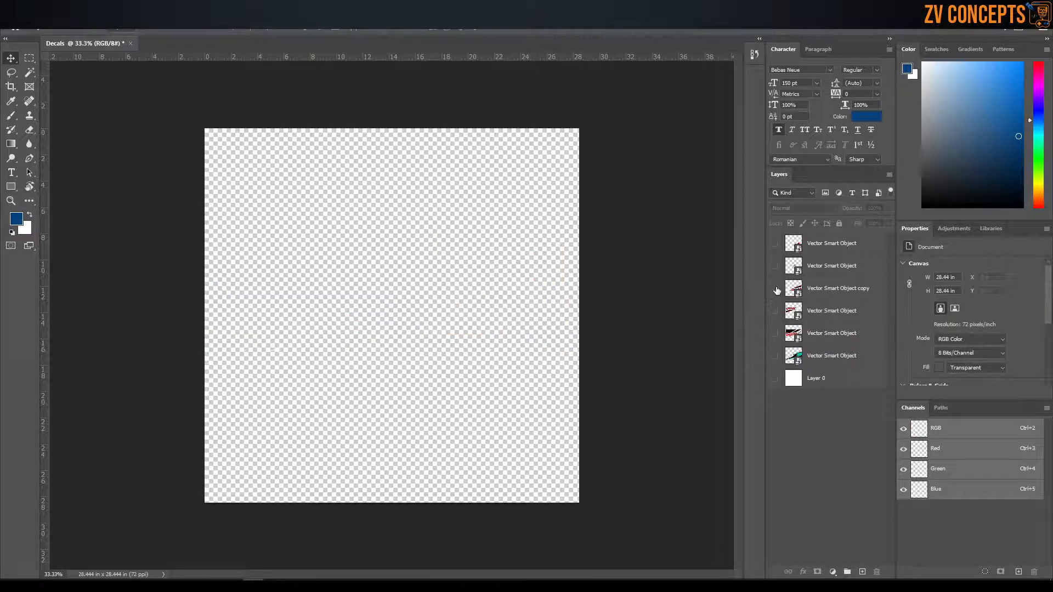
click(776, 289)
click(847, 291)
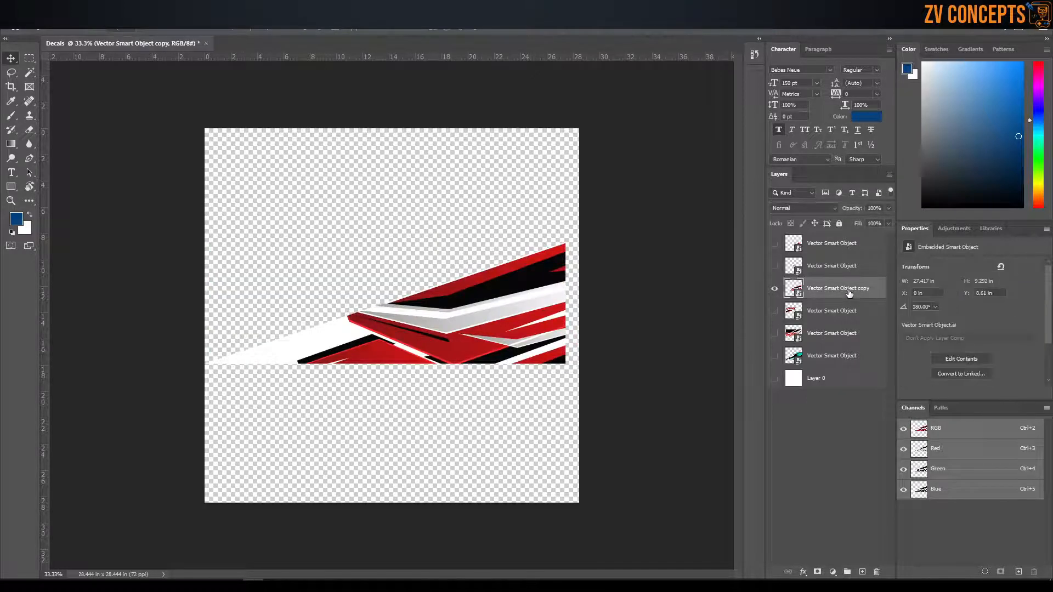
key(Delete)
Show the pink-and-grey brush-stroke decal and enlarge it across the canvas to about 27.4 in wide
click(774, 266)
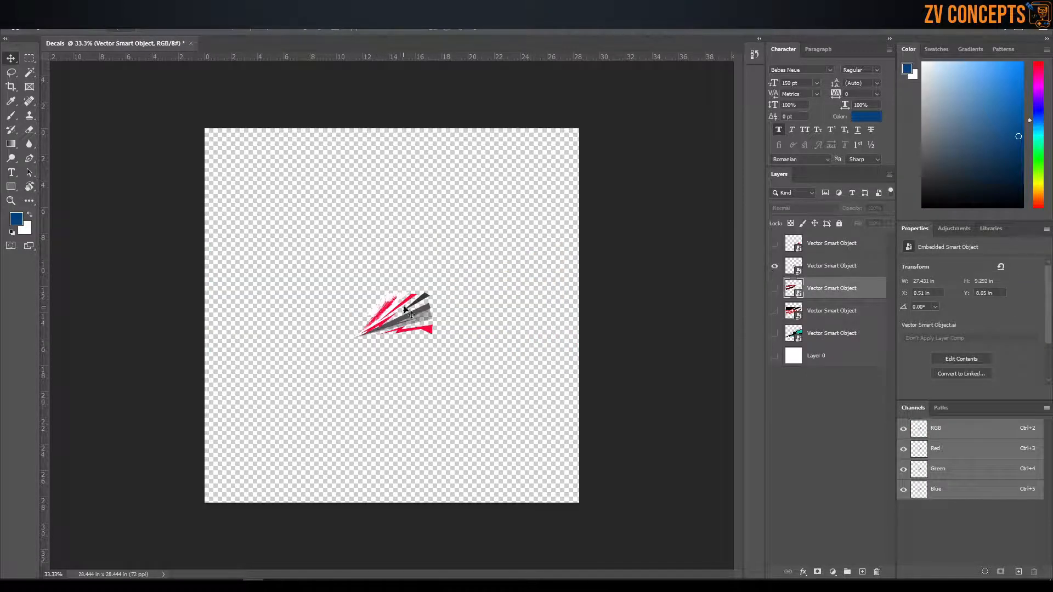
click(405, 308)
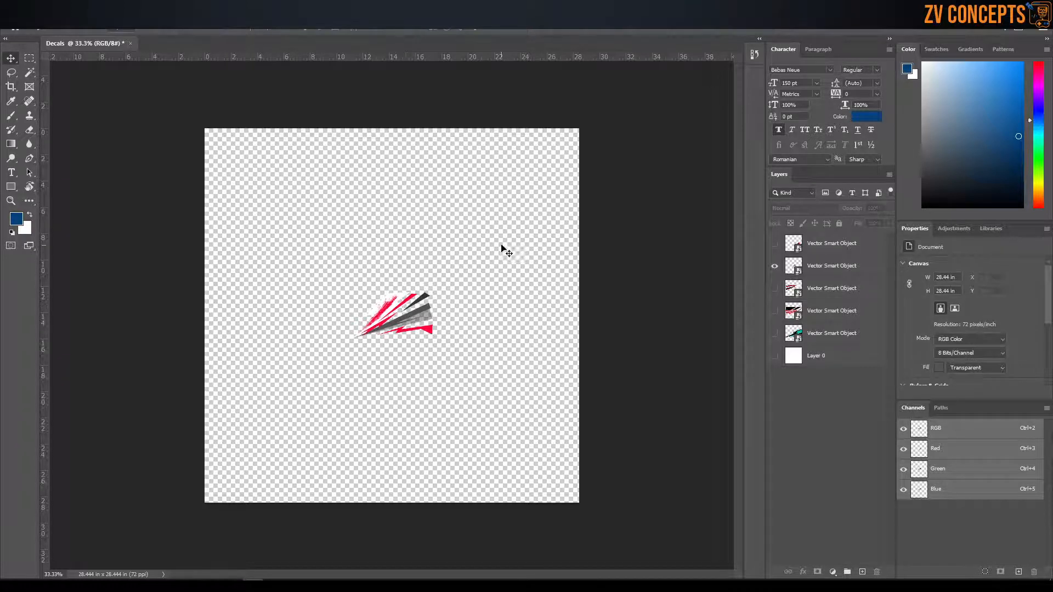
drag(501, 245, 358, 362)
key(ctrl+t)
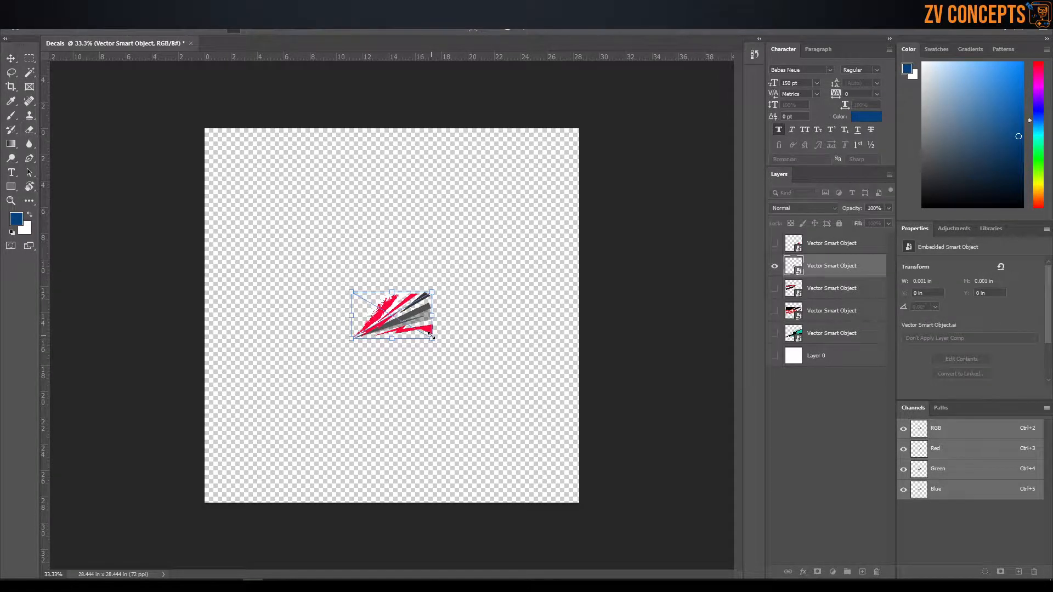
drag(433, 336, 576, 442)
drag(353, 295, 267, 119)
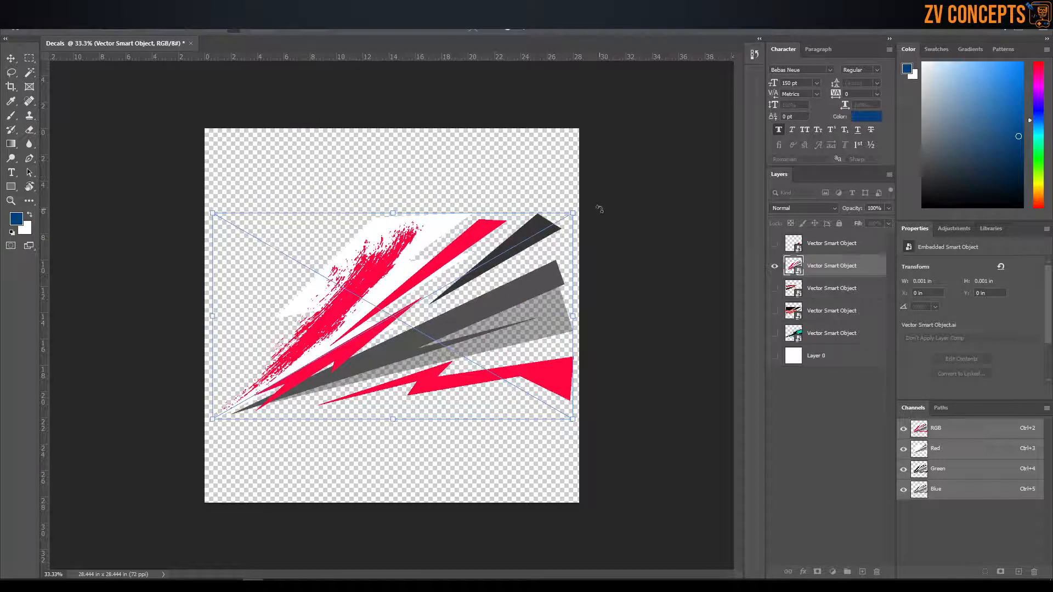
key(Return)
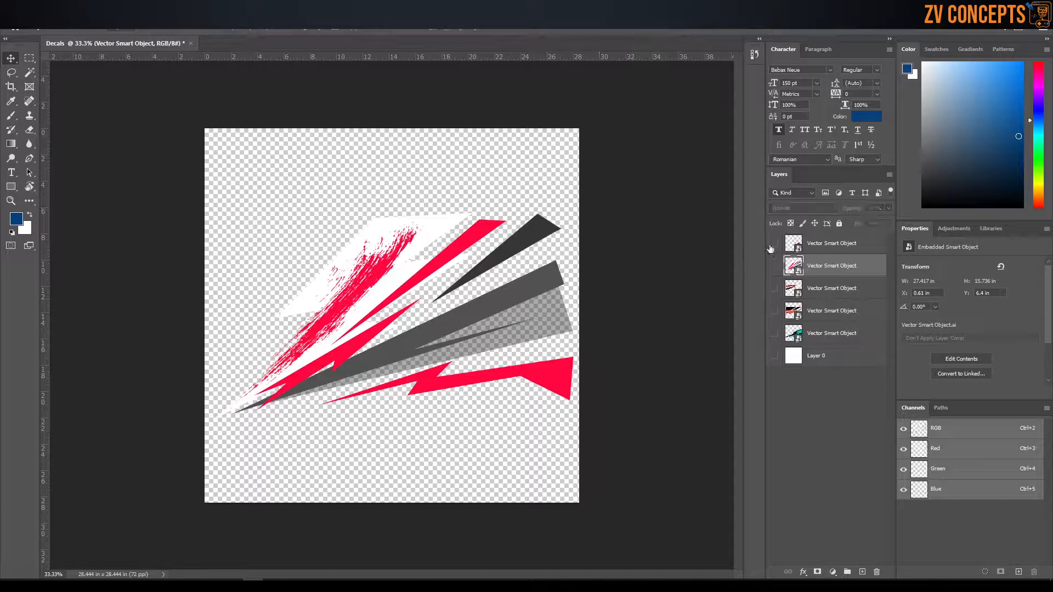
Show only the navy-and-pink decal, enlarge it to about 25.9 by 19.3 in and centre it on the canvas
alt+click(774, 243)
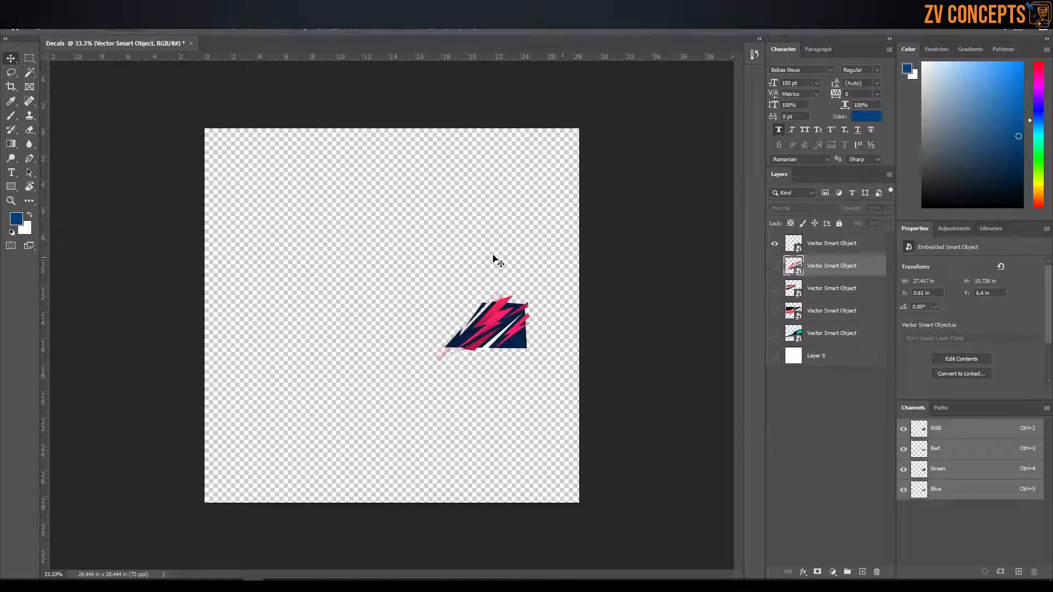
click(459, 315)
key(ctrl+t)
drag(430, 286, 232, 141)
drag(530, 360, 575, 394)
drag(532, 269, 520, 309)
key(Return)
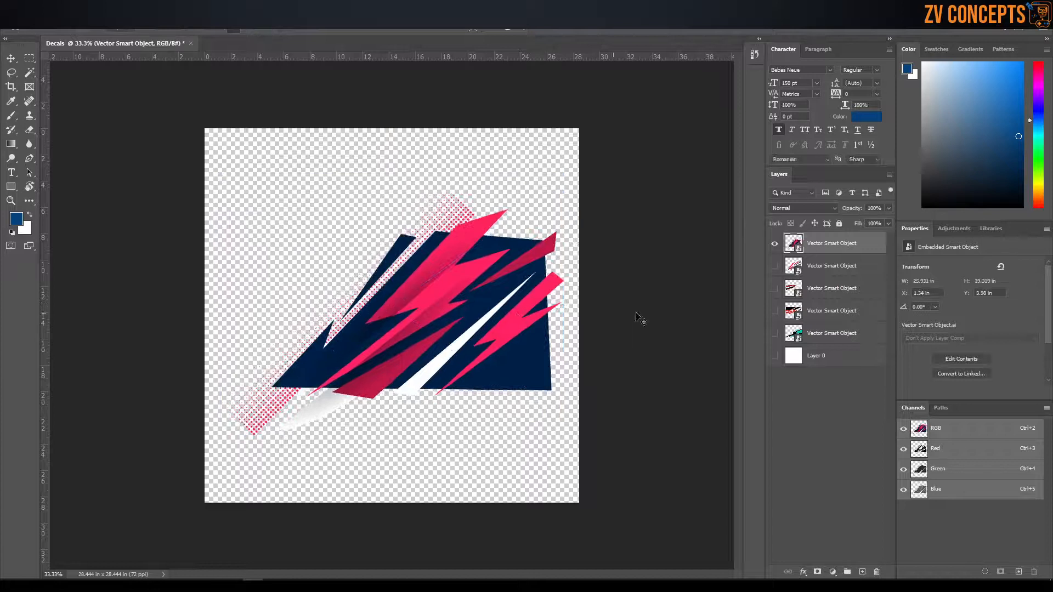
Preview the pink-and-grey decal by itself and return to showing only the navy-and-pink decal
click(773, 244)
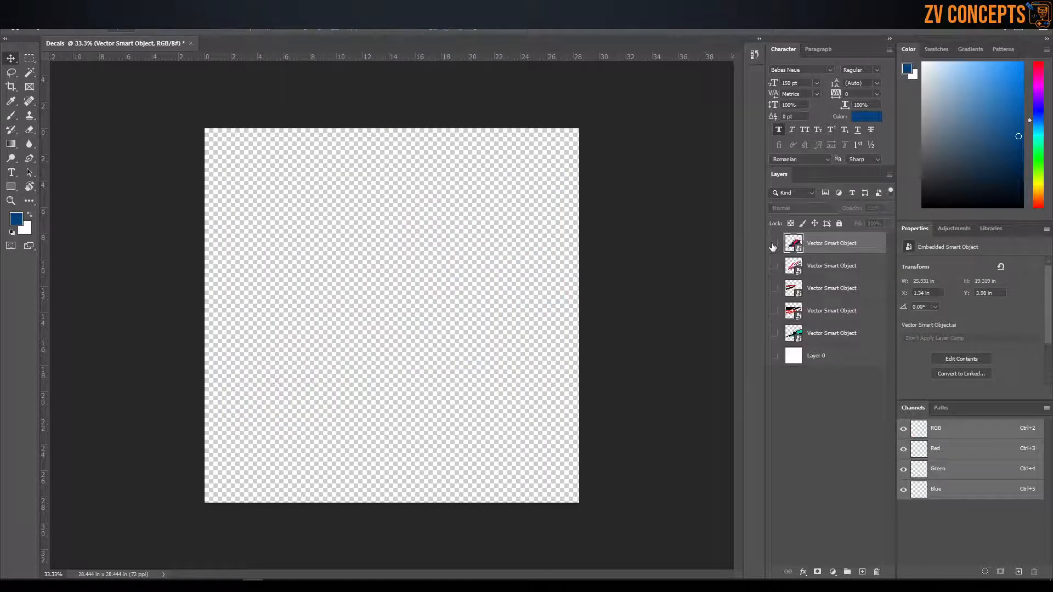
click(774, 266)
click(774, 266)
click(774, 245)
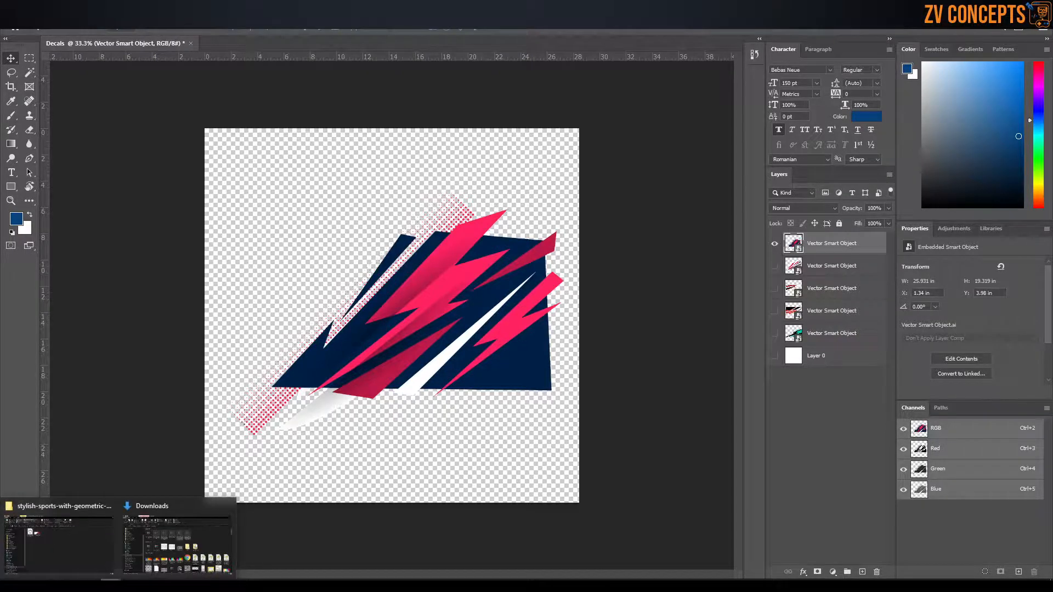
Switch to File Explorer and create a folder named Final IMG inside ArtWork's Decals folder
click(253, 586)
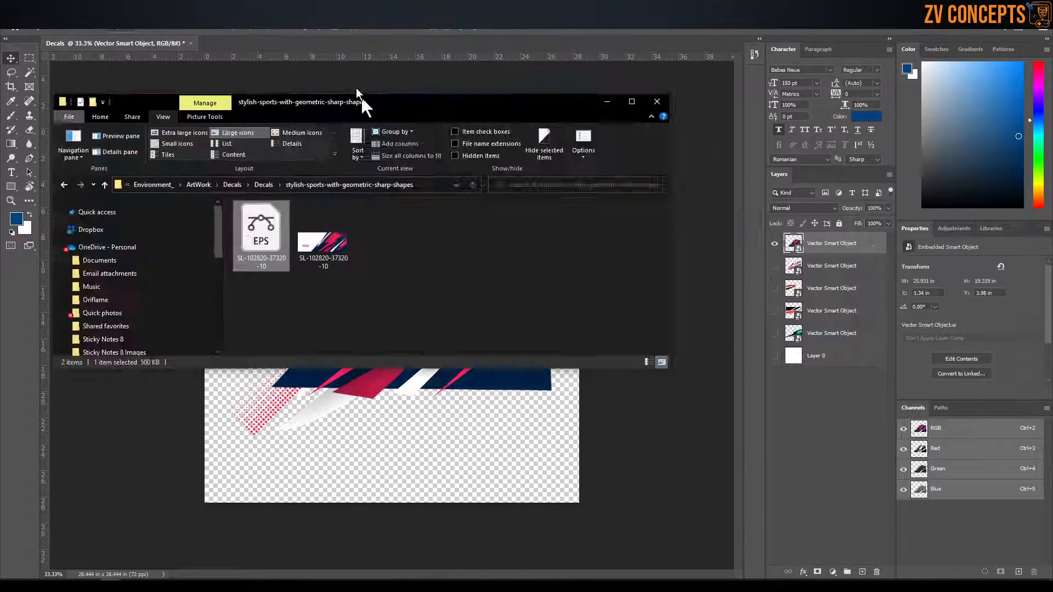
double_click(361, 98)
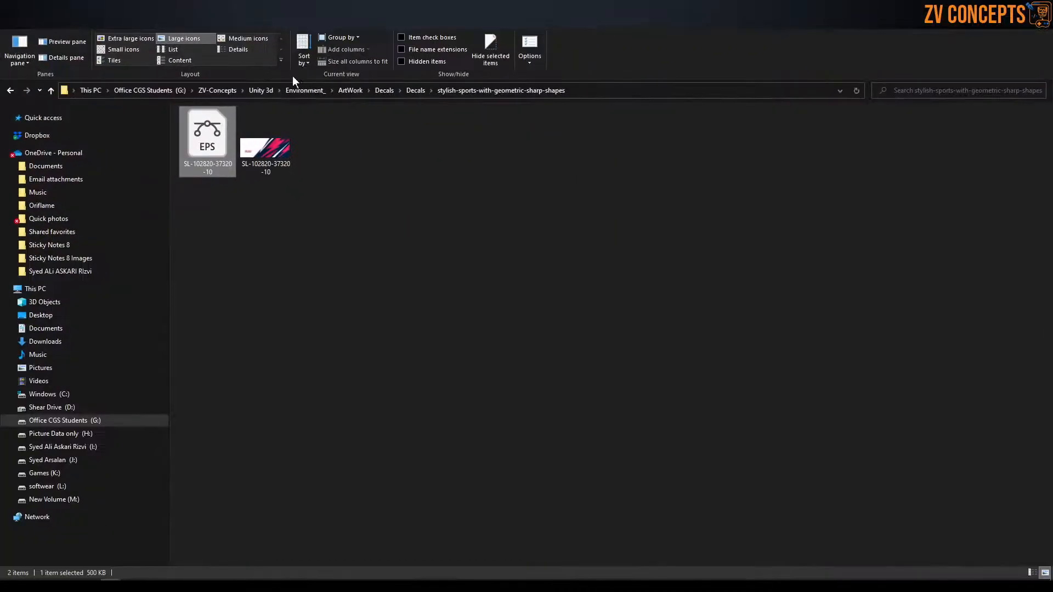
click(384, 91)
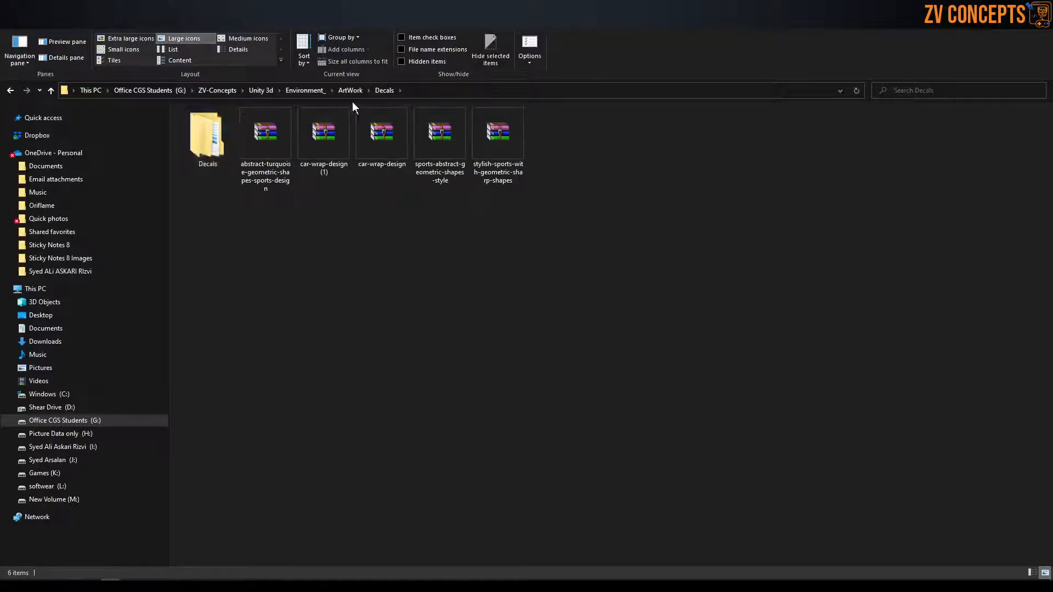
right_click(388, 229)
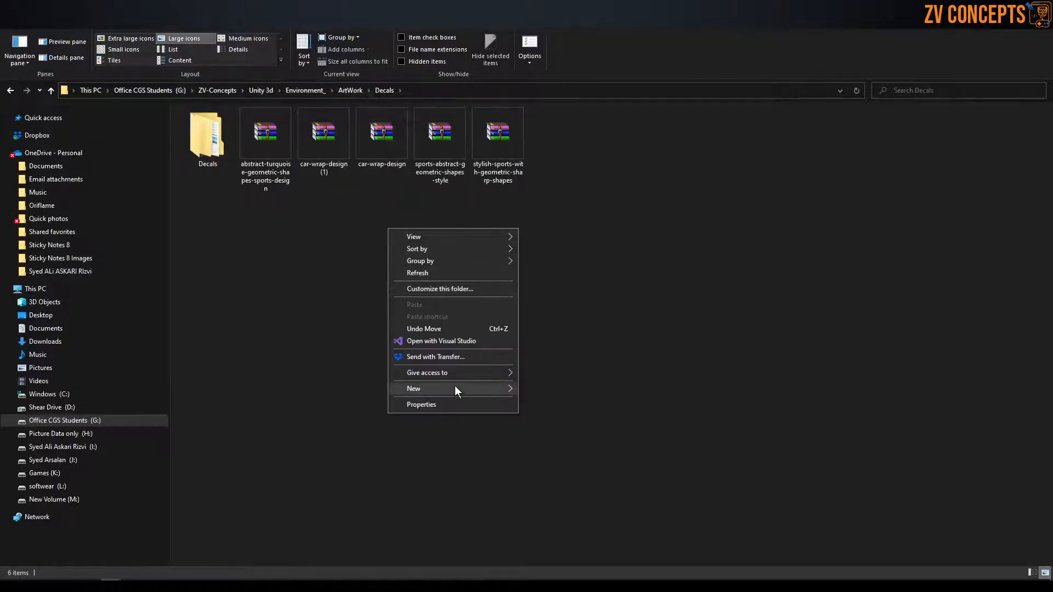
click(548, 391)
text(Final IMG)
key(Return)
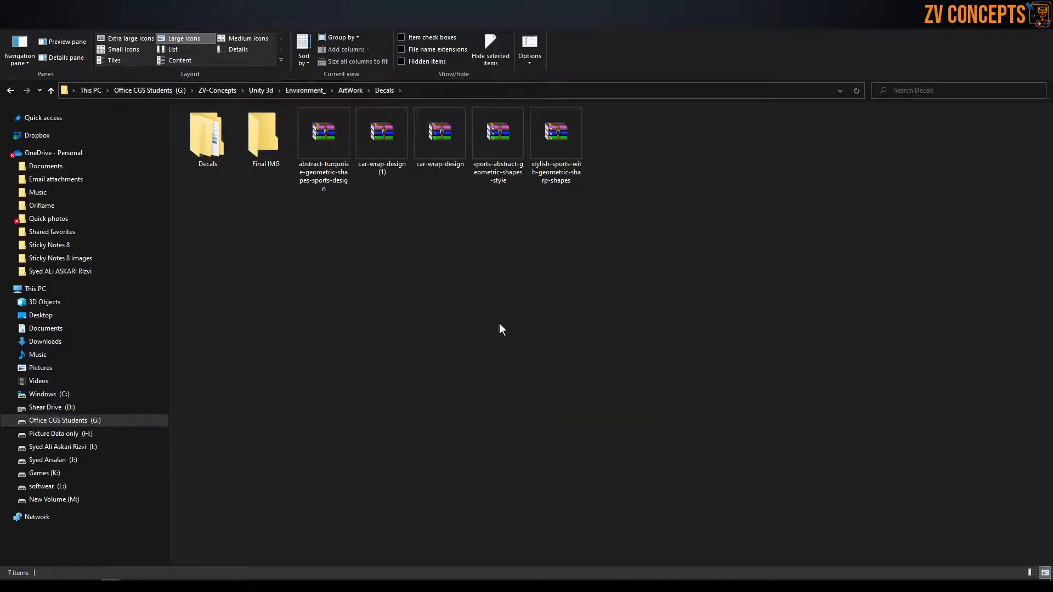
Open the Final IMG folder, copy its path and return to Photoshop
double_click(265, 137)
click(470, 91)
right_click(471, 91)
click(496, 127)
key(alt+Tab)
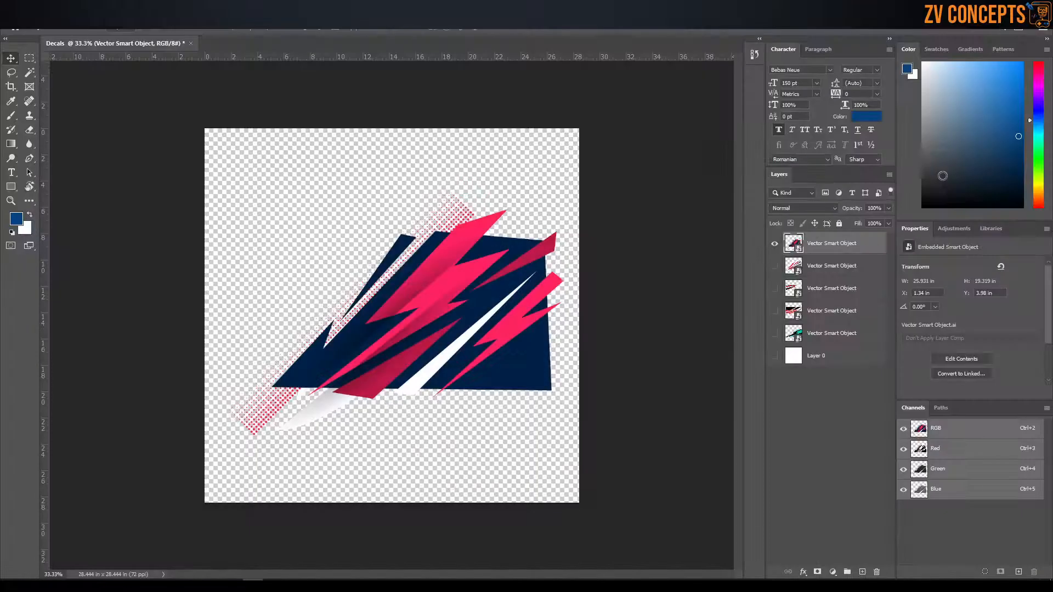
Make all five decal layers visible and rename the navy-and-pink layer Race_texture_1
drag(774, 264, 775, 335)
click(831, 245)
double_click(830, 244)
text(Texture Race)
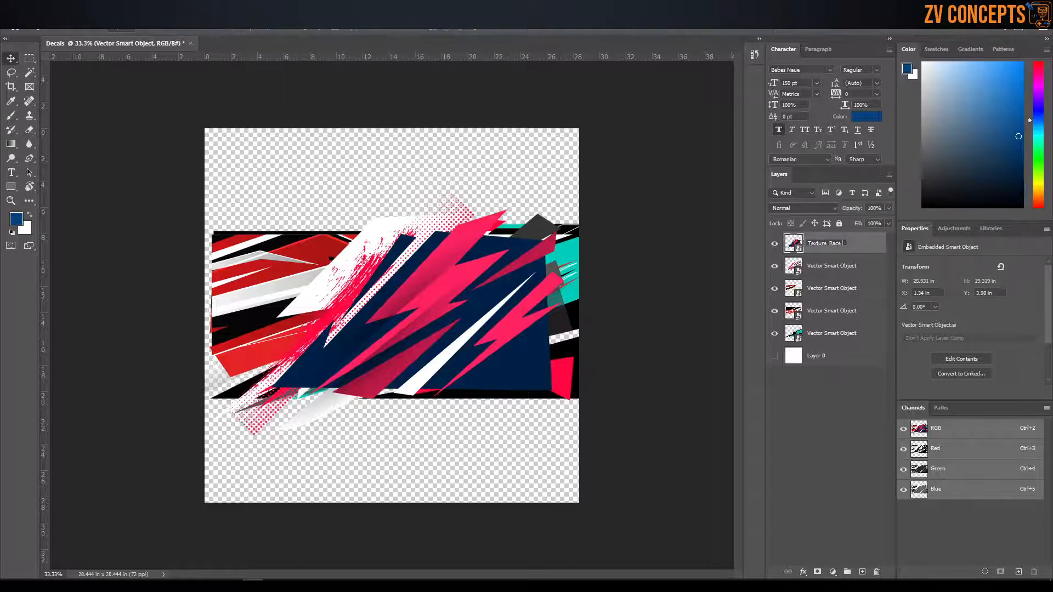
drag(844, 243, 807, 242)
key(ctrl+a)
key(Right)
text(1)
key(Tab)
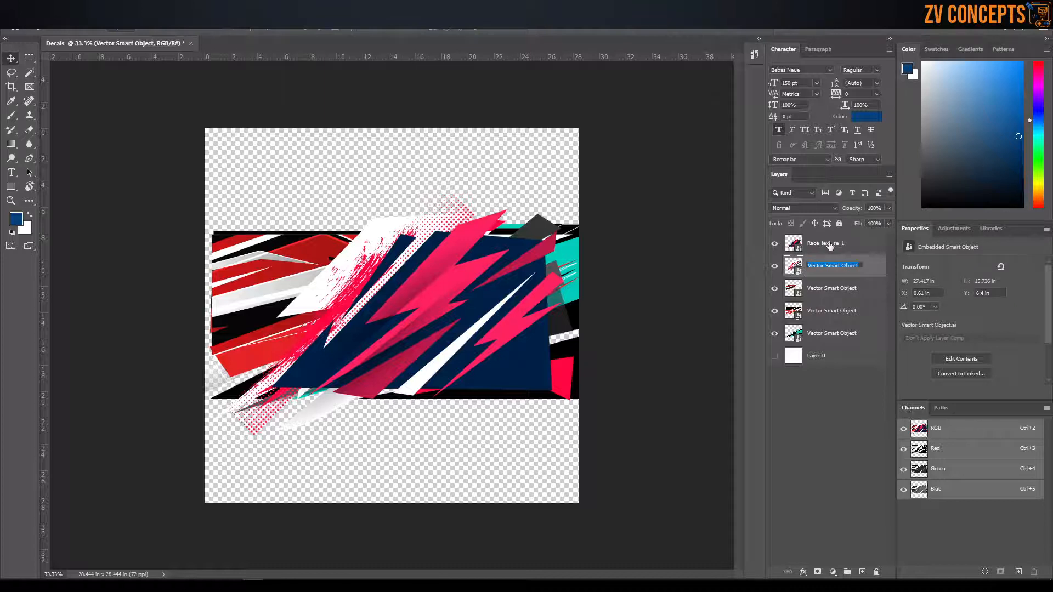
Rename the remaining four decal layers, in descending order, Race_texture_2, Race_texture_3, Race_texture_4 and Race_texture_5
key(ctrl+v)
key(Tab)
key(ctrl+v)
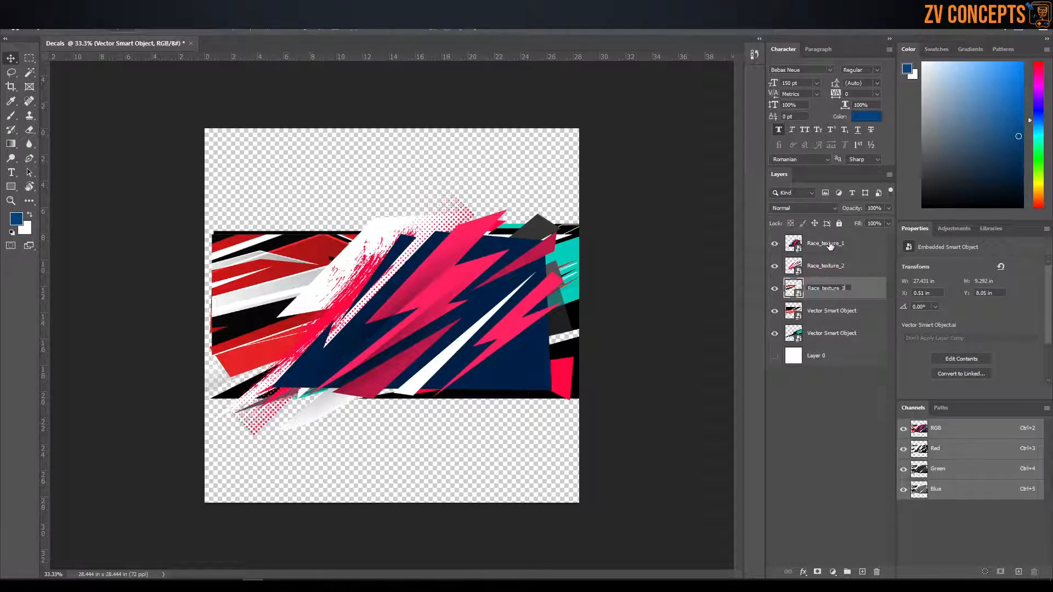
key(Tab)
key(ctrl+v)
text(4)
key(Tab)
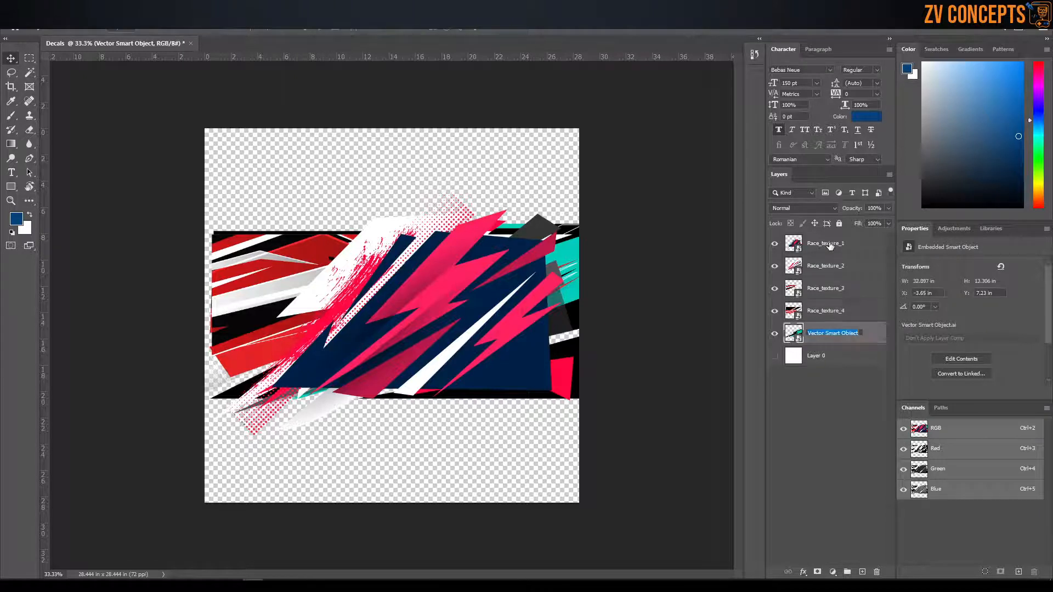
key(ctrl+v)
text(5)
click(847, 245)
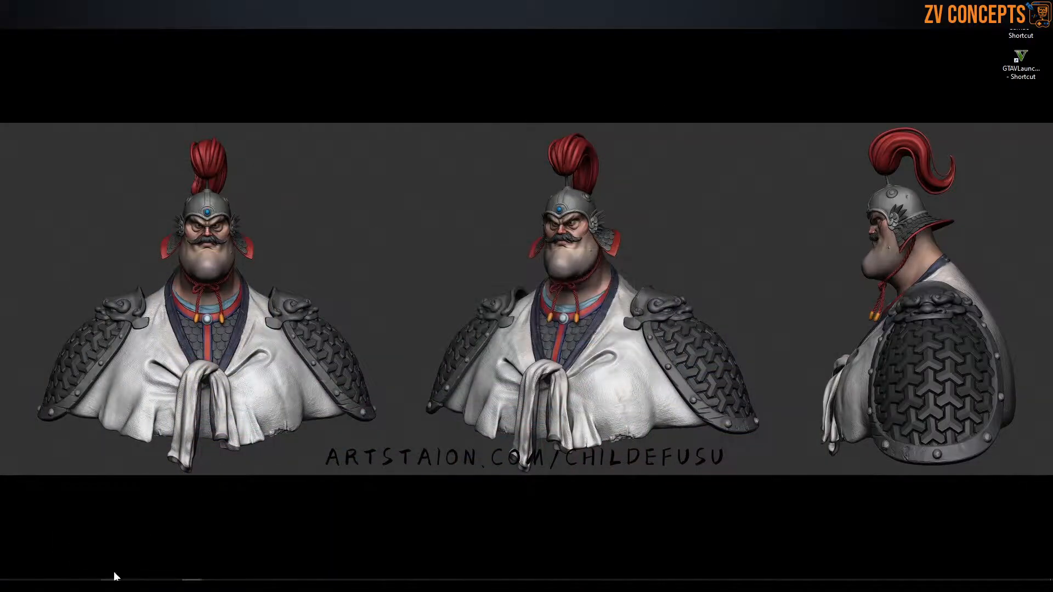
Switch to File Explorer and copy the Final IMG folder's path again
click(101, 528)
click(484, 90)
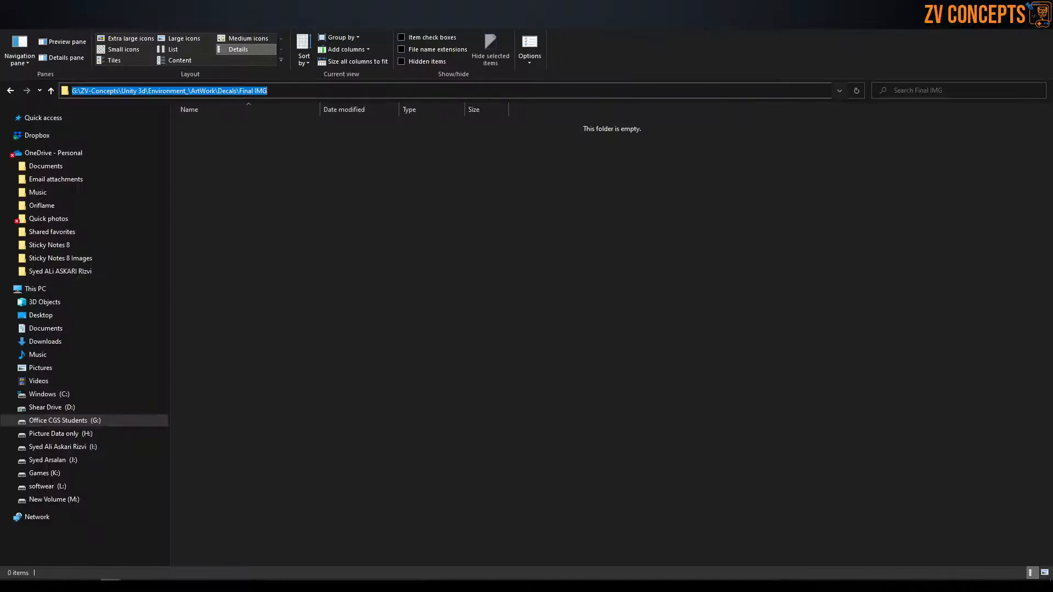
right_click(485, 90)
click(506, 124)
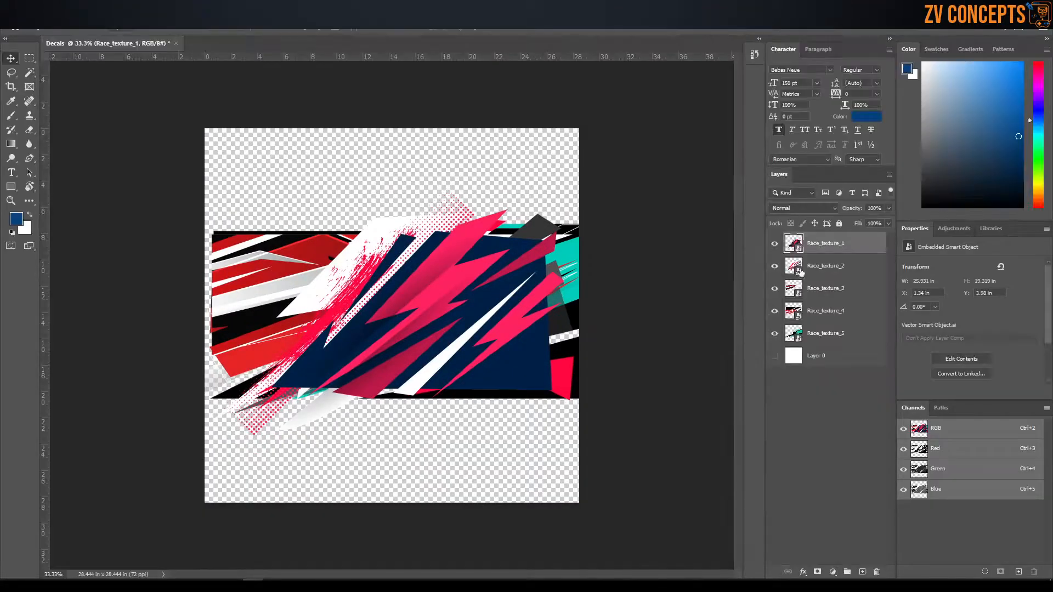
Export all five Race_texture layers as PNG files into the Final IMG folder
shift+click(847, 333)
right_click(848, 334)
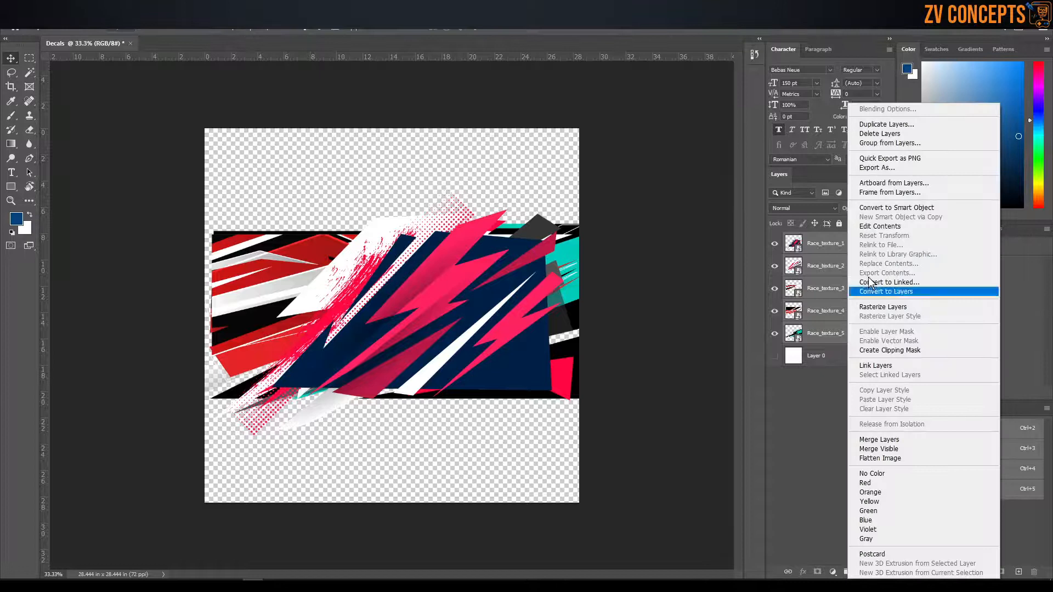
click(900, 159)
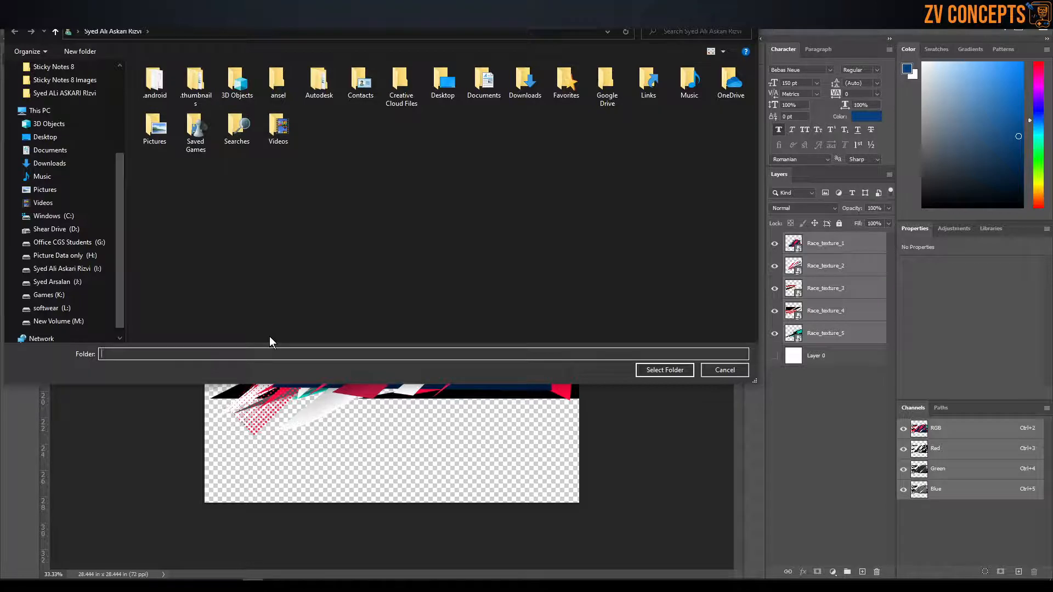
key(ctrl+v)
click(669, 371)
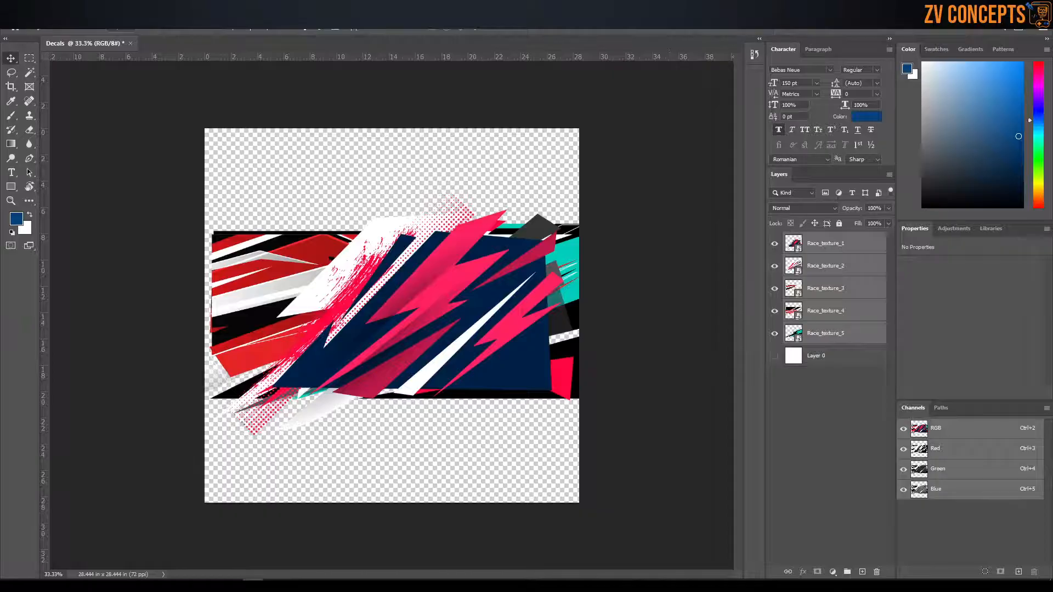
Switch to File Explorer, show the exported decals as large icons and bring all five PNGs into Substance Painter's resource import
key(alt+Tab)
click(183, 38)
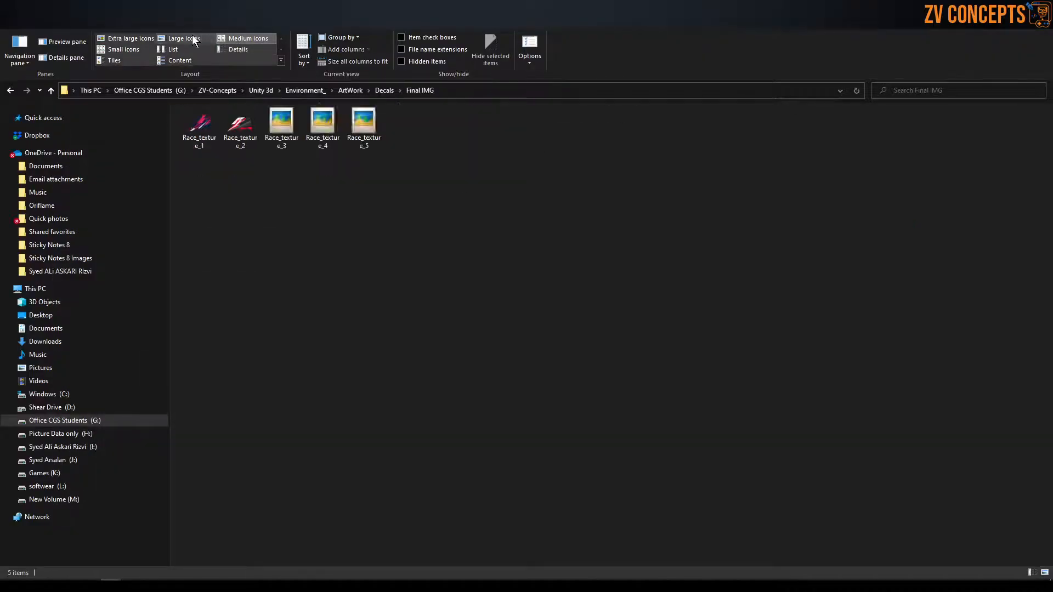
drag(647, 230, 409, 149)
drag(275, 109, 173, 69)
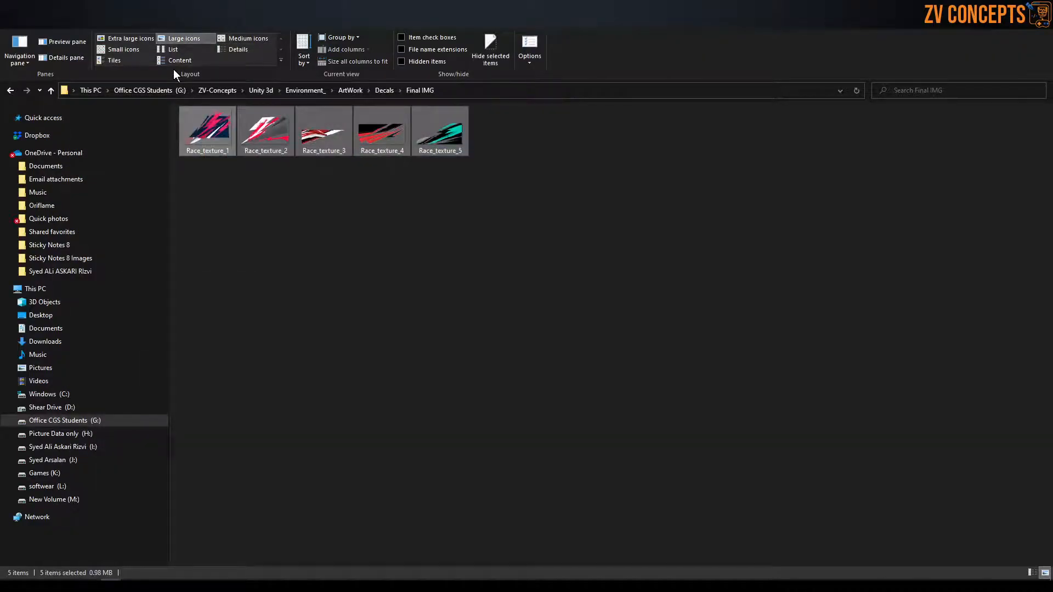
mouse_move(202, 134)
mouse_down()
mouse_move(244, 120)
mouse_move(278, 238)
mouse_move(250, 514)
mouse_move(240, 545)
mouse_move(176, 589)
mouse_move(175, 580)
mouse_move(436, 503)
mouse_up()
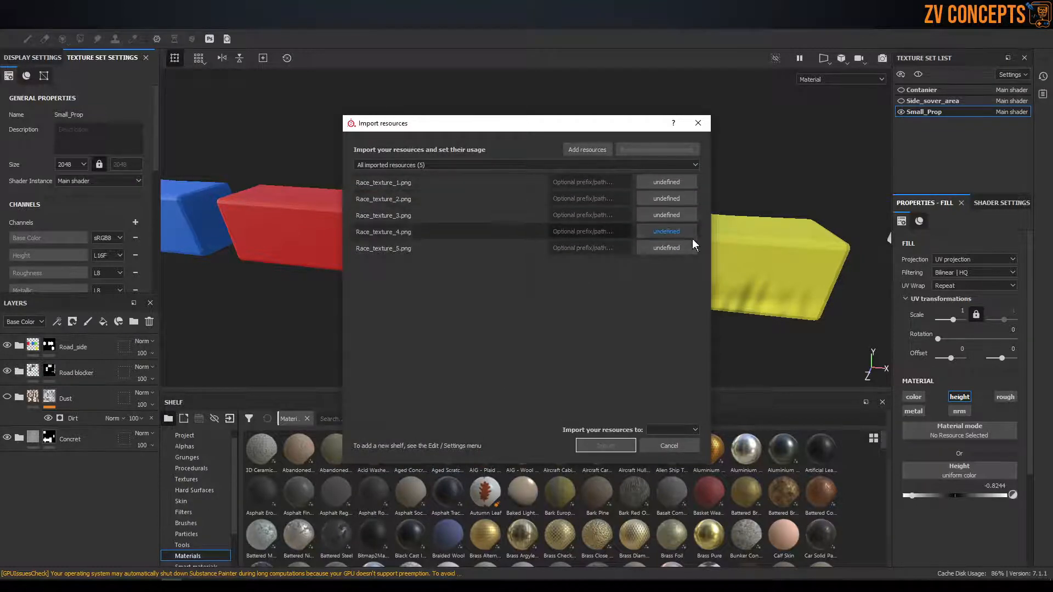
Set the usage of all five Race_texture files to texture, choose an import destination and import them
drag(455, 173, 456, 249)
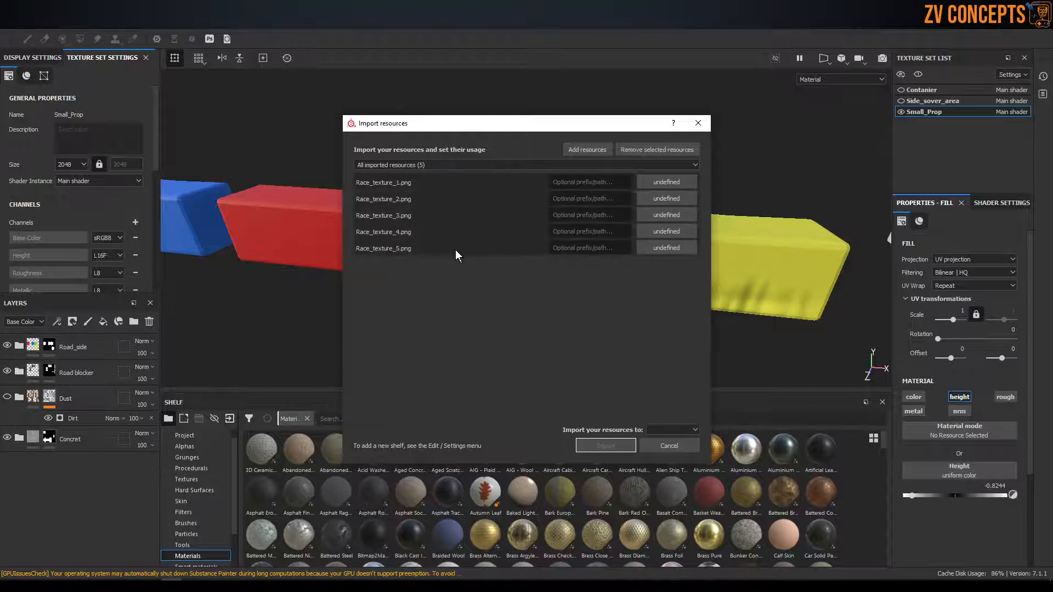
click(683, 249)
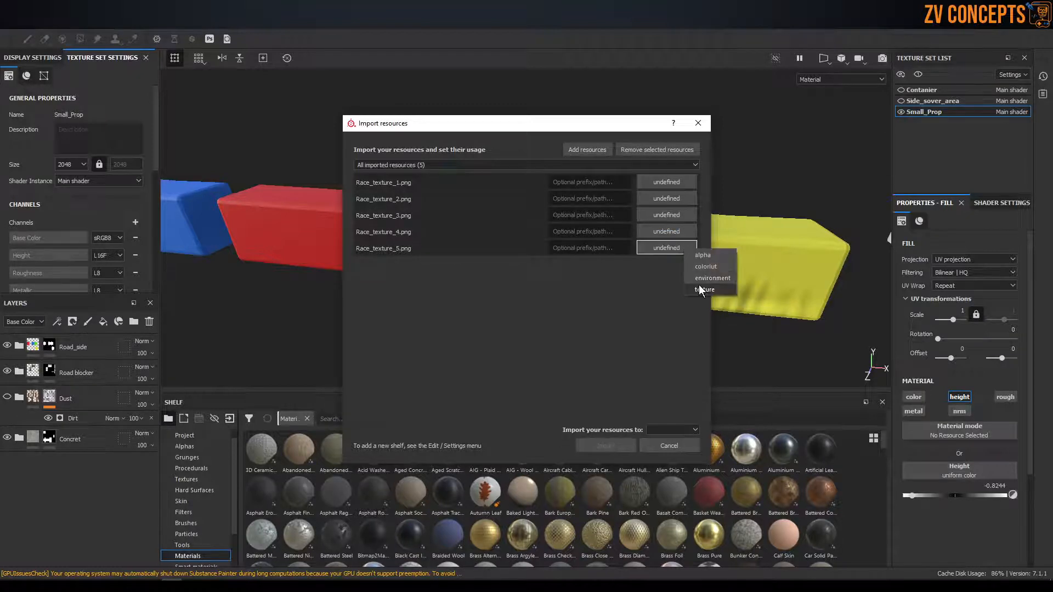
click(700, 290)
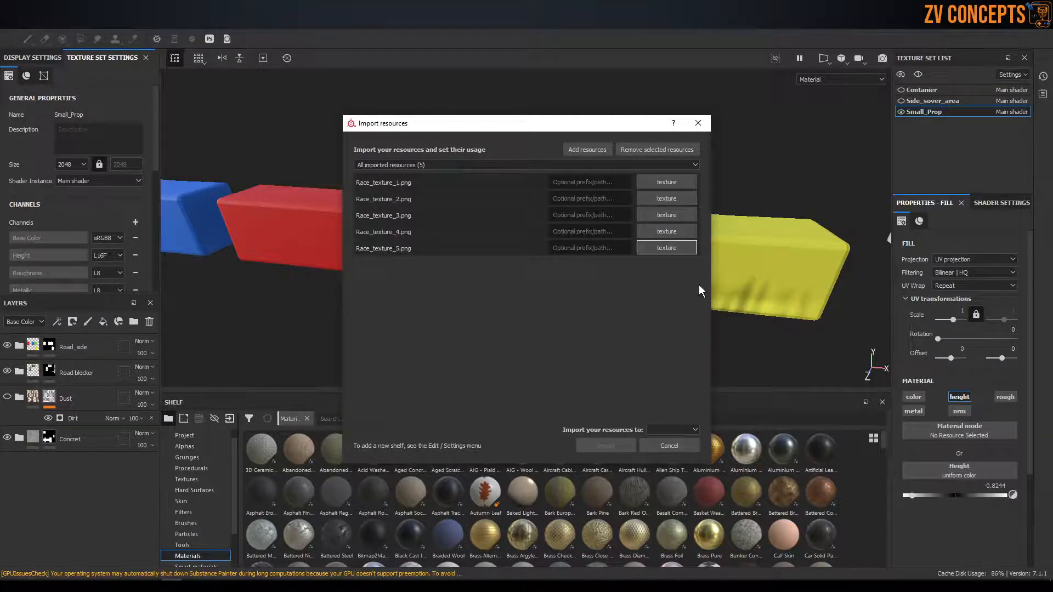
click(687, 428)
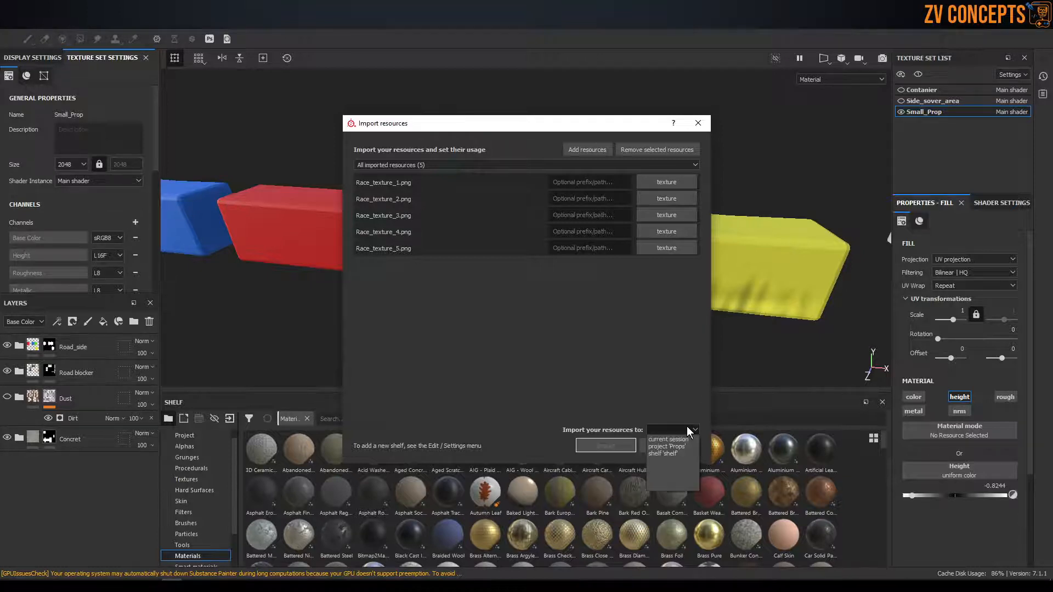
click(663, 451)
click(607, 446)
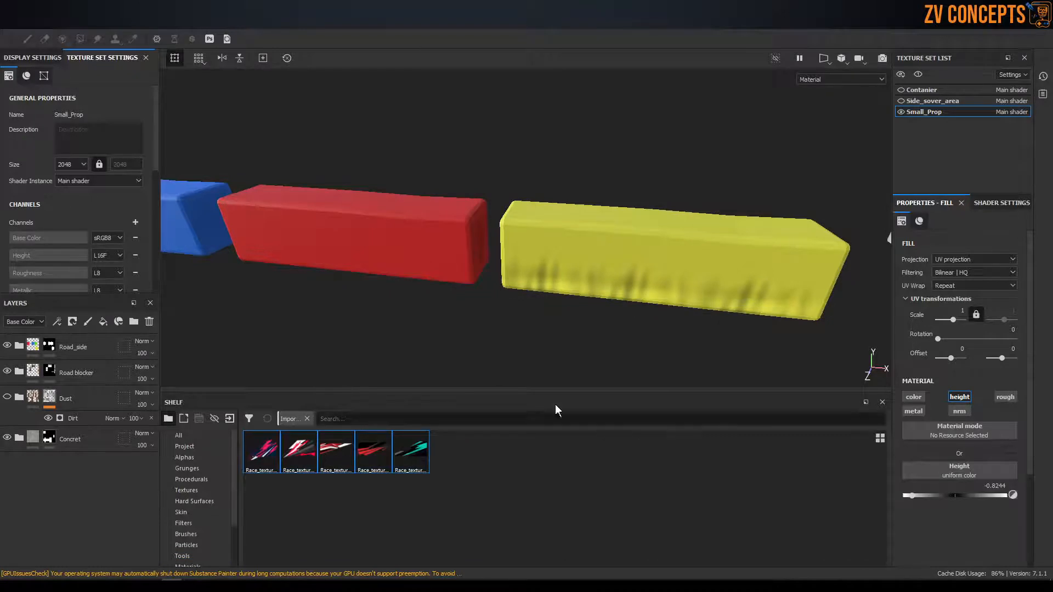
Examine the red and yellow road-side blocks and the layers inside the Road_side folder
alt+drag(536, 287, 568, 272)
alt+right_drag(684, 266, 602, 270)
mouse_move(602, 270)
alt+mouse_down()
mouse_move(571, 251)
mouse_move(627, 270)
mouse_move(689, 271)
mouse_move(619, 260)
alt+mouse_up()
alt+right_drag(620, 260, 636, 263)
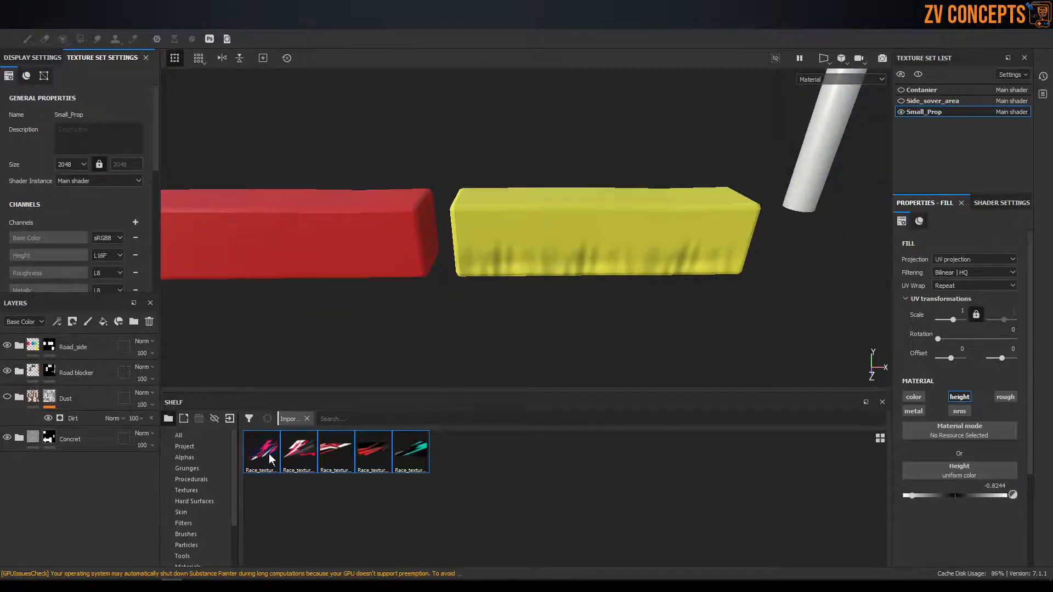
click(415, 451)
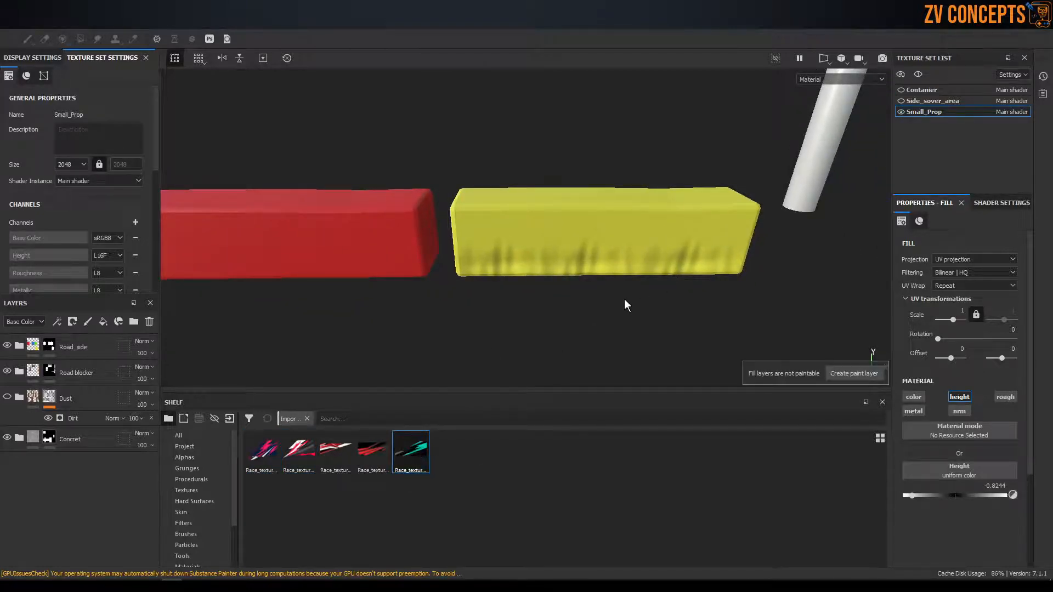
alt+drag(626, 306, 329, 298)
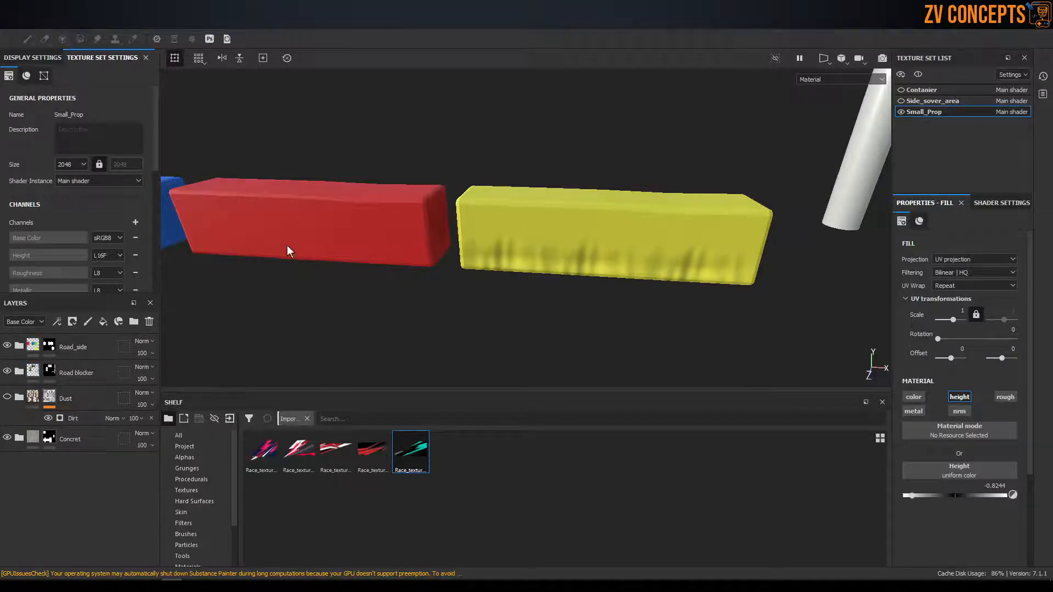
alt+drag(290, 251, 236, 263)
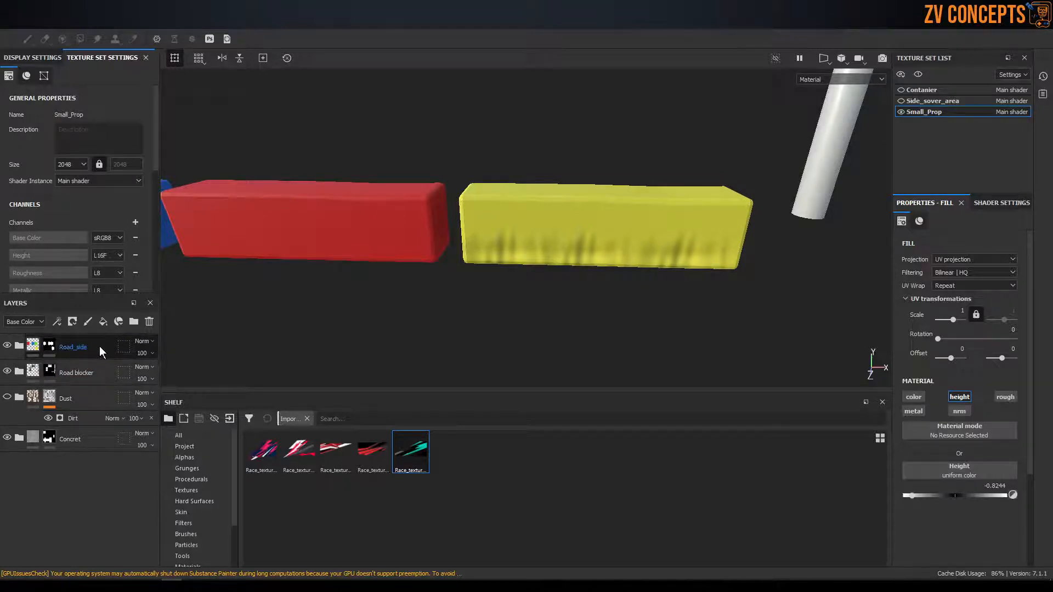
click(100, 347)
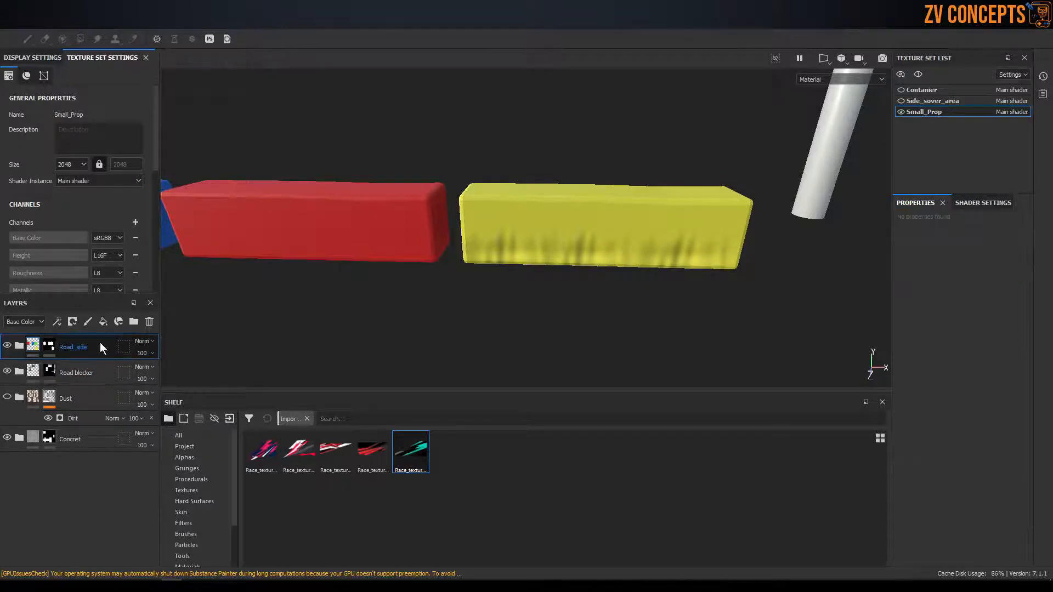
click(20, 345)
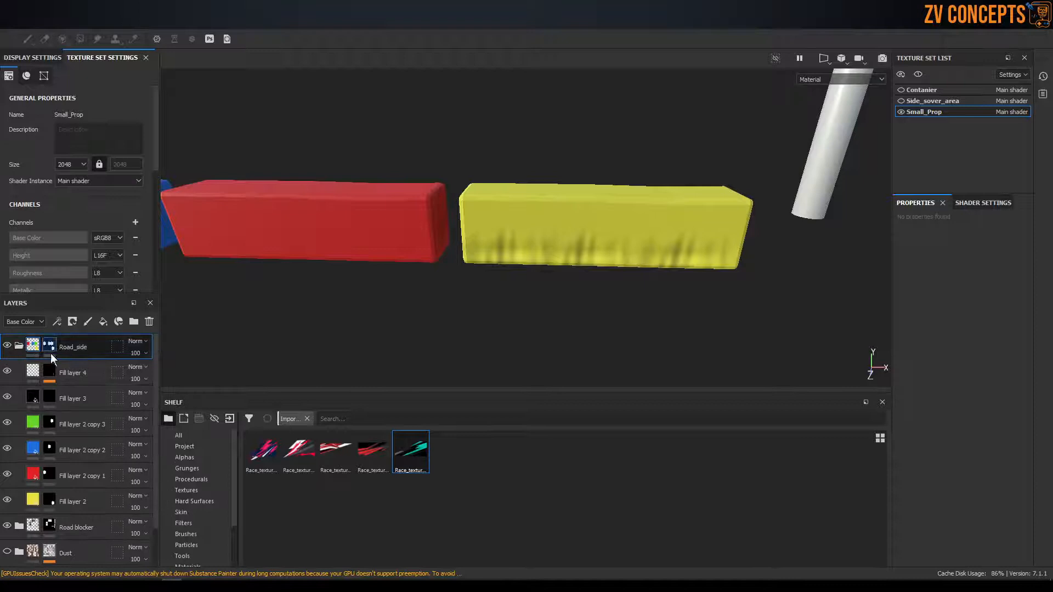
click(19, 345)
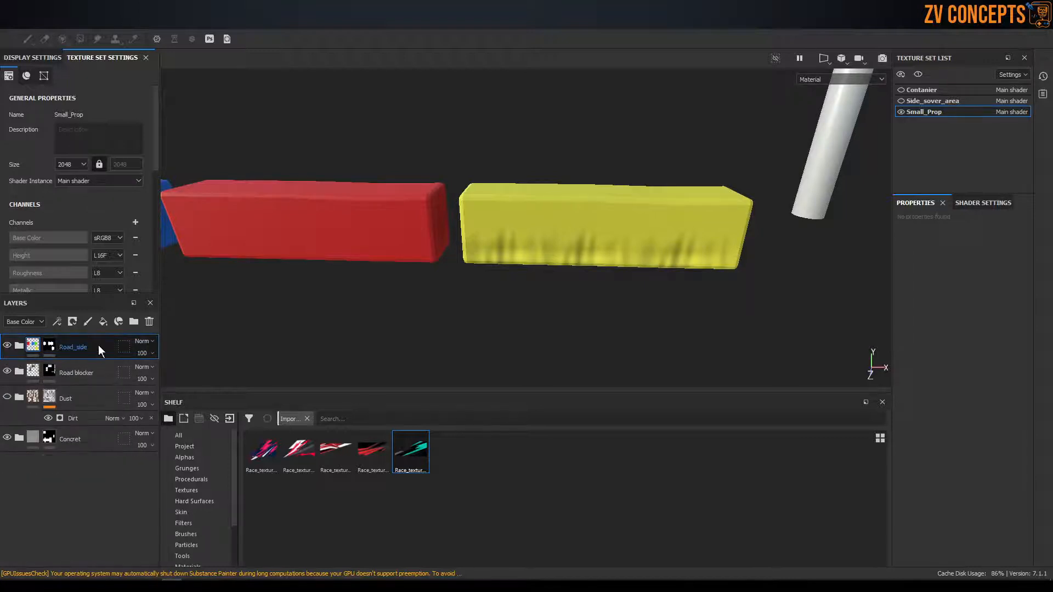
Try a fill layer above Road_side with only color and roughness active, roughness 0.5661 and Race_texture_5 as base color
click(103, 322)
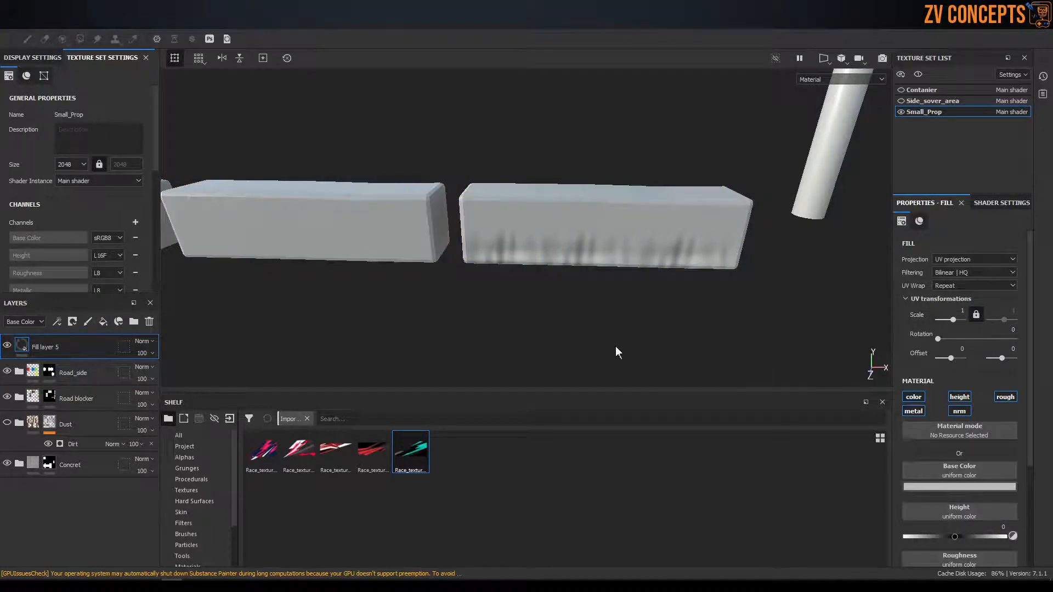
click(959, 397)
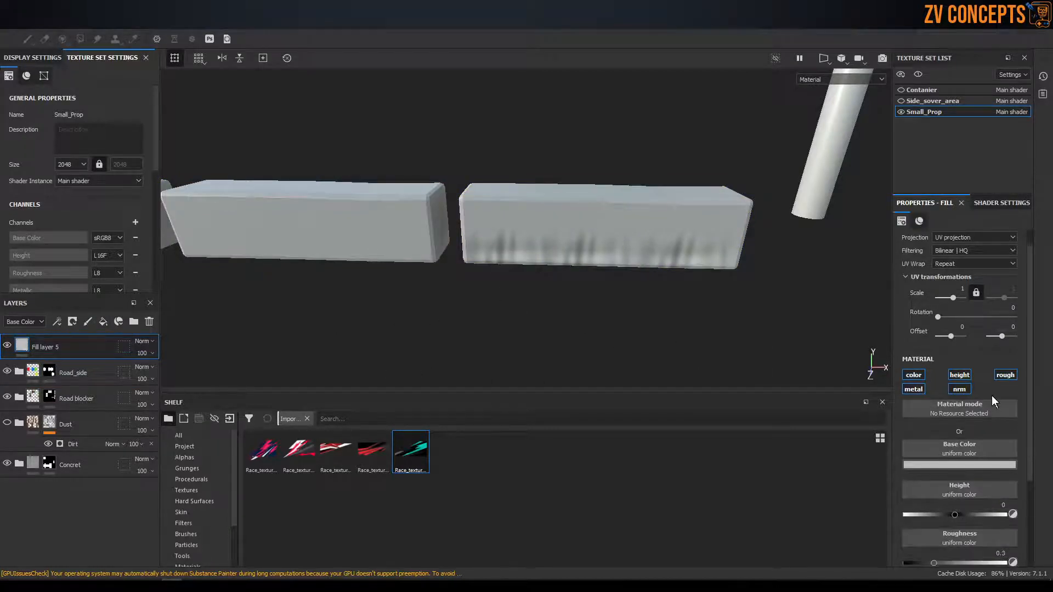
click(915, 389)
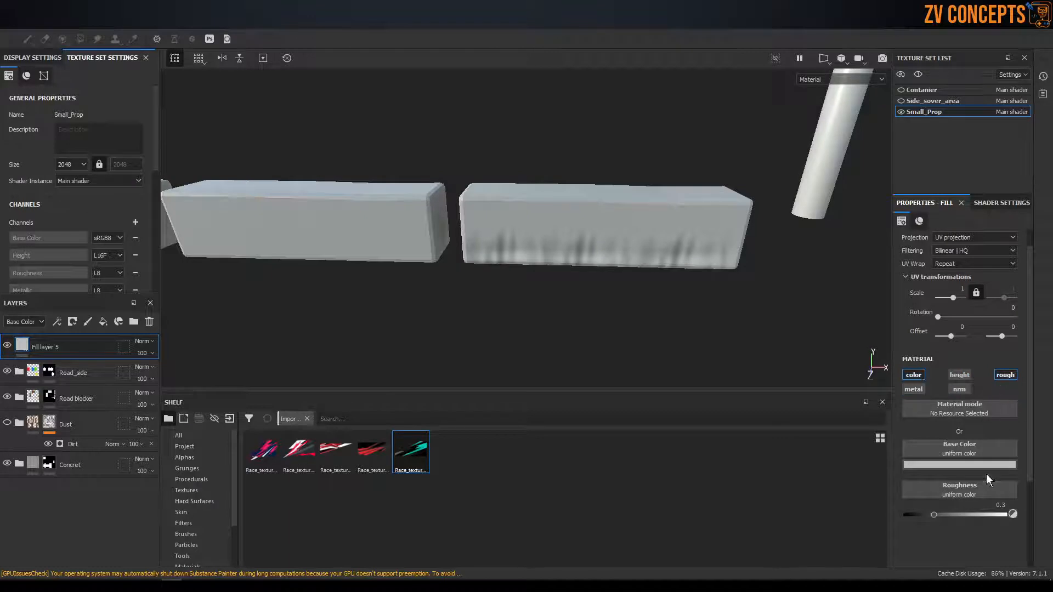
drag(939, 513, 961, 514)
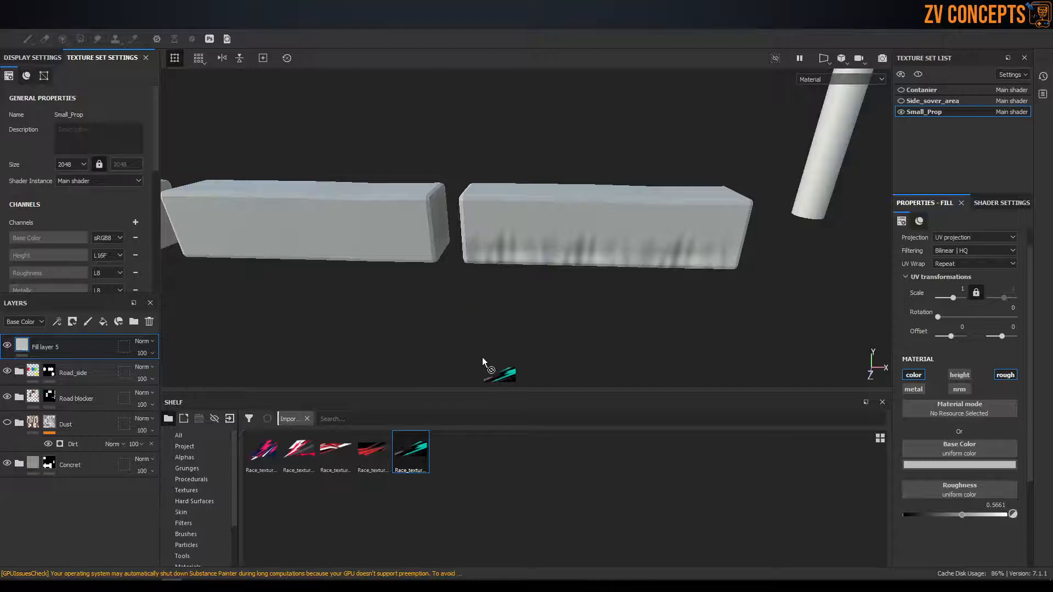
drag(959, 446, 959, 449)
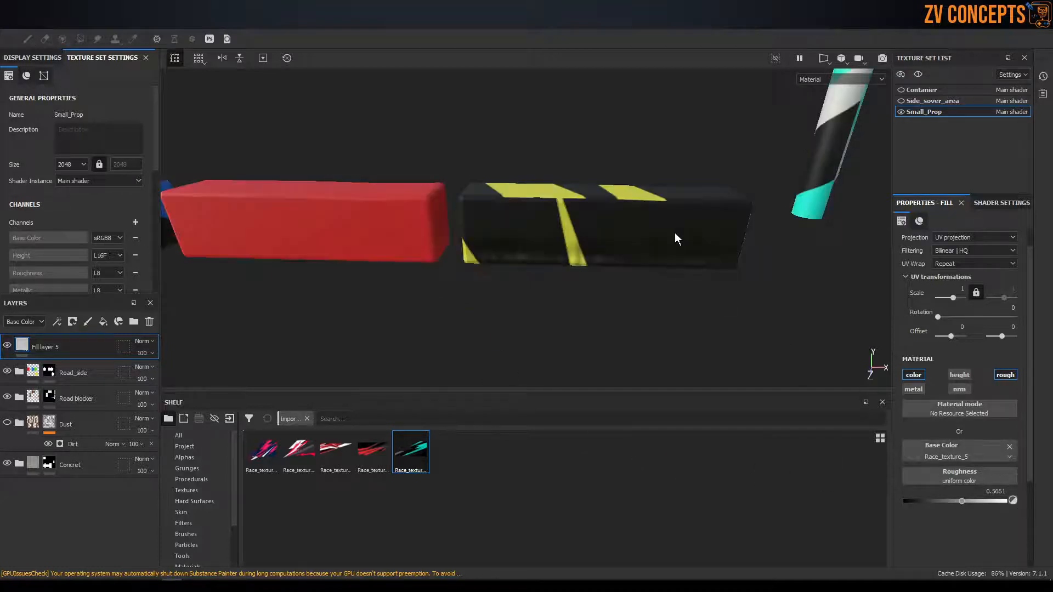
Check the decal's placement on the props in the 3D and UV views, and delete the decal fill layer
alt+drag(675, 233, 621, 234)
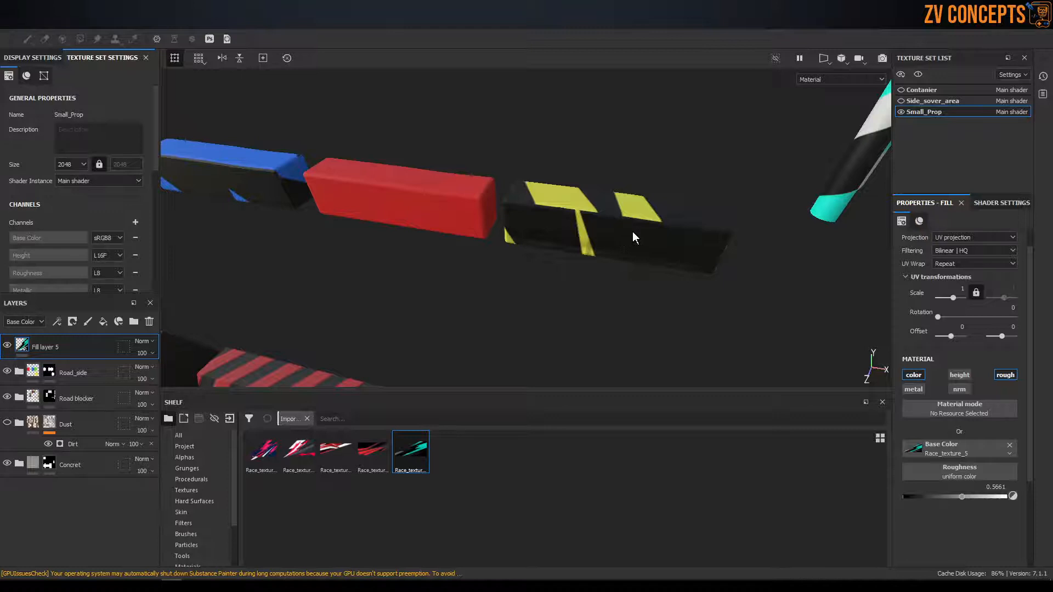
scroll(633, 231, down, 3)
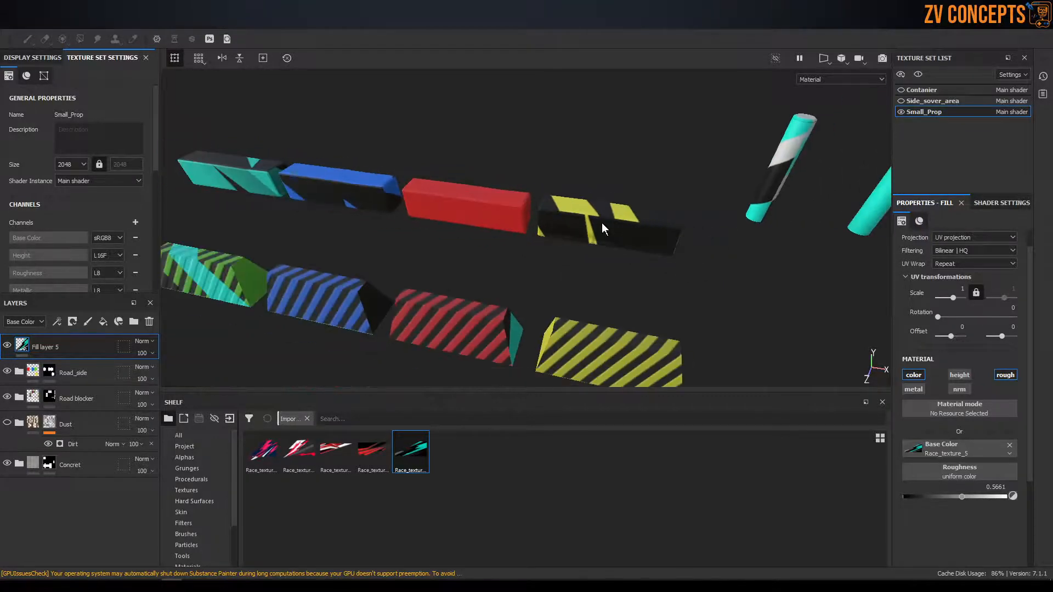
key(F3)
scroll(529, 223, down, 4)
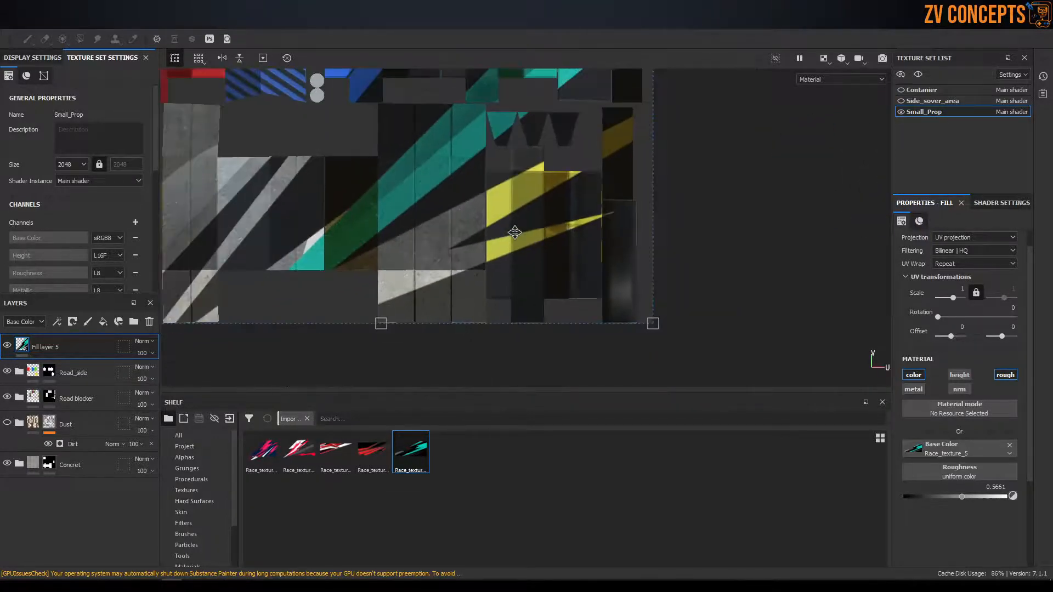
drag(514, 232, 465, 178)
key(ctrl+z)
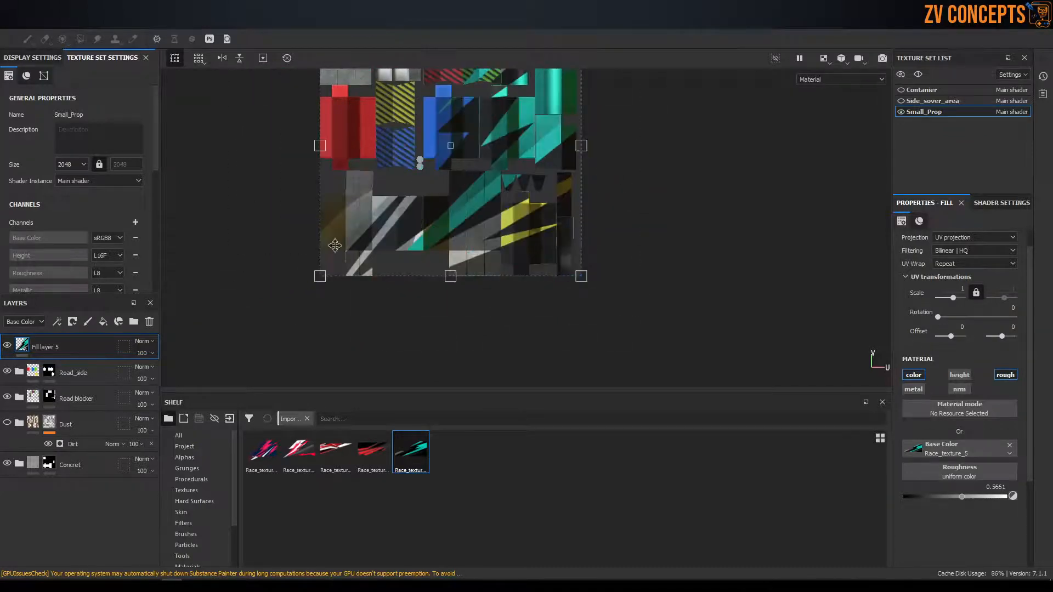
scroll(576, 294, down, 2)
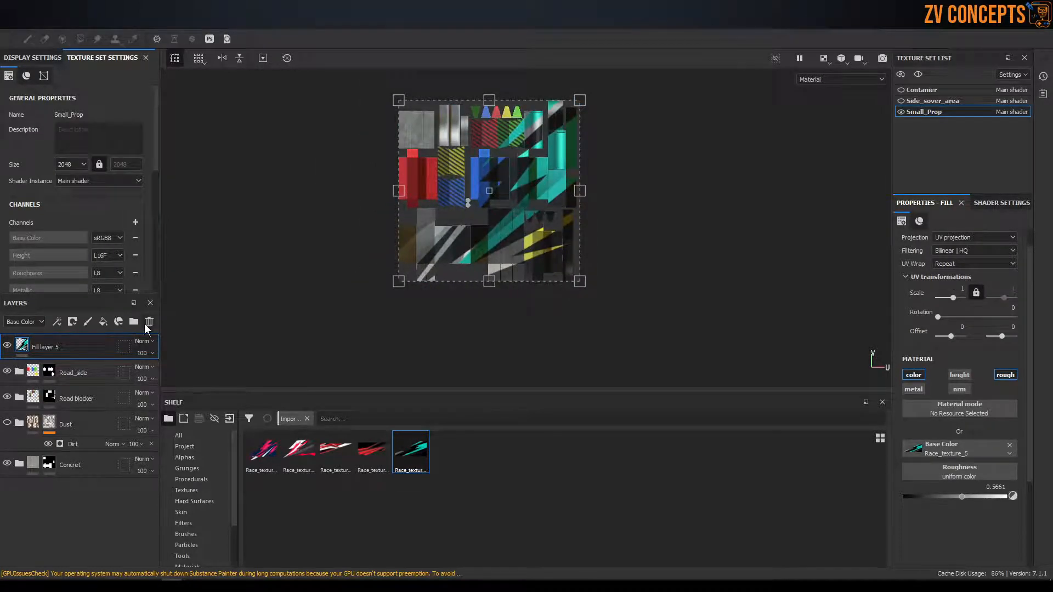
key(F2)
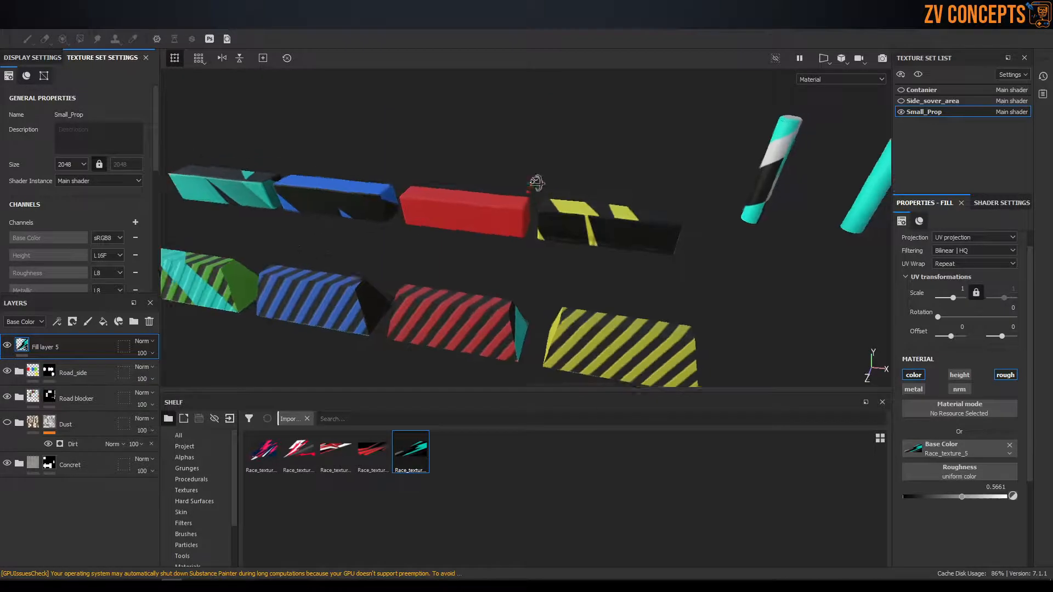
click(149, 322)
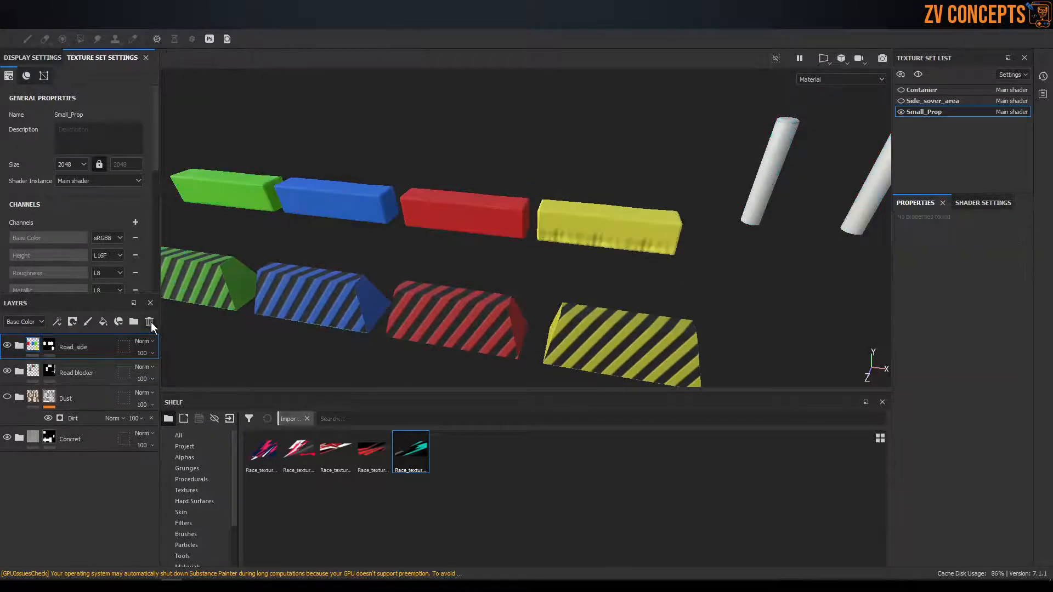
Add a paint layer above Road_side and turn off its brush's height, roughness, metallic and normal channels, keeping only color
click(88, 321)
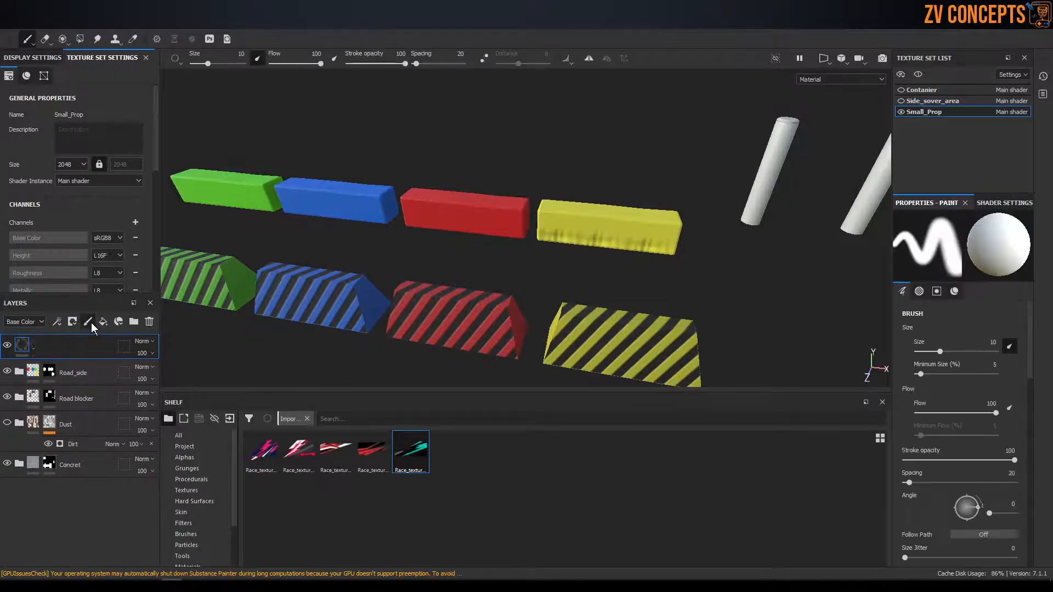
scroll(964, 404, down, 10)
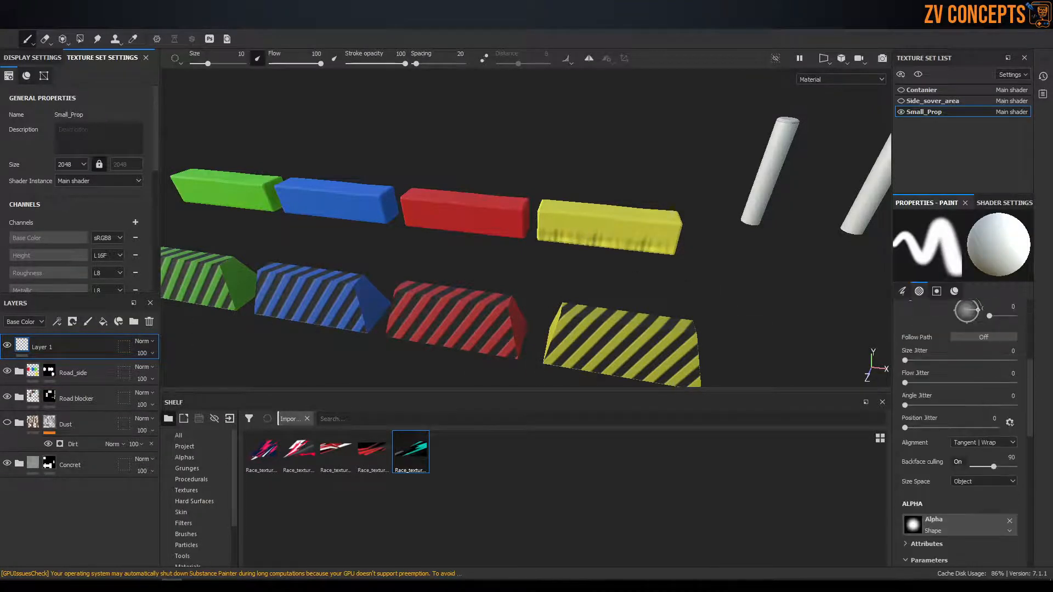
scroll(961, 410, down, 2)
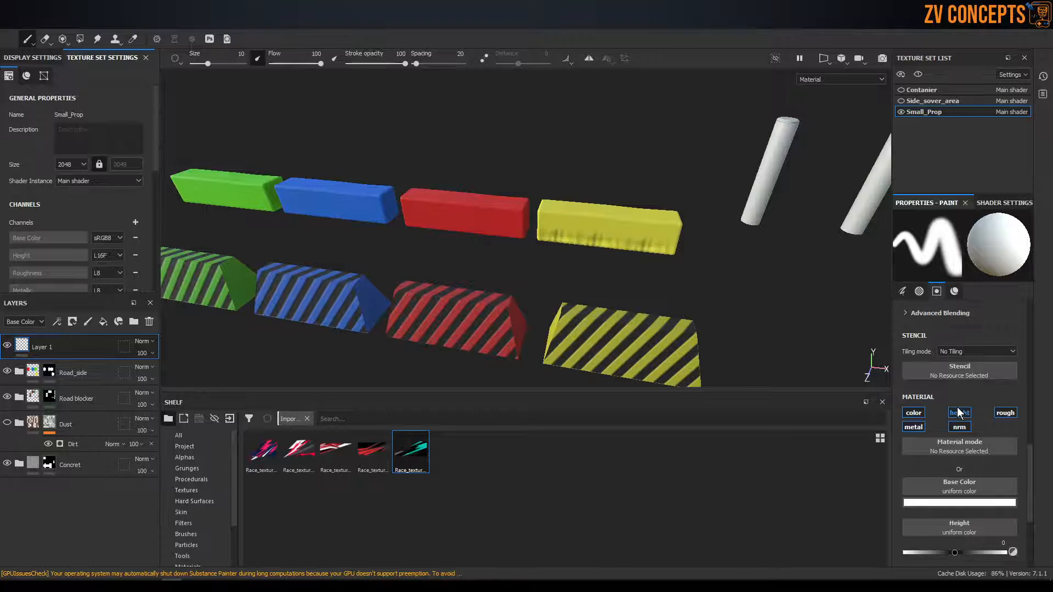
click(956, 416)
click(950, 428)
click(924, 426)
click(1012, 414)
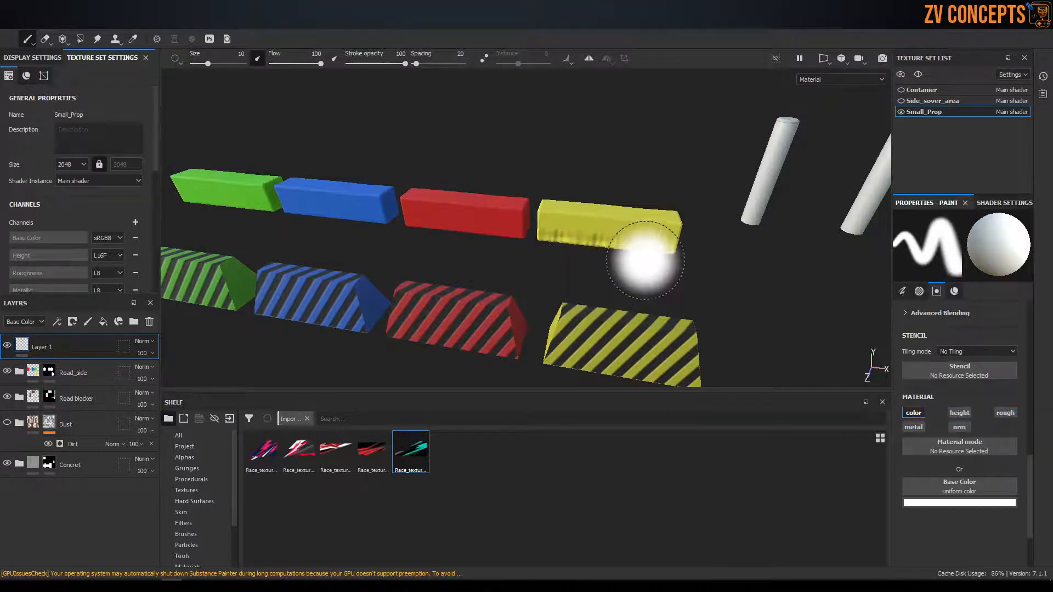
alt+drag(690, 253, 693, 242)
alt+right_drag(693, 241, 886, 276)
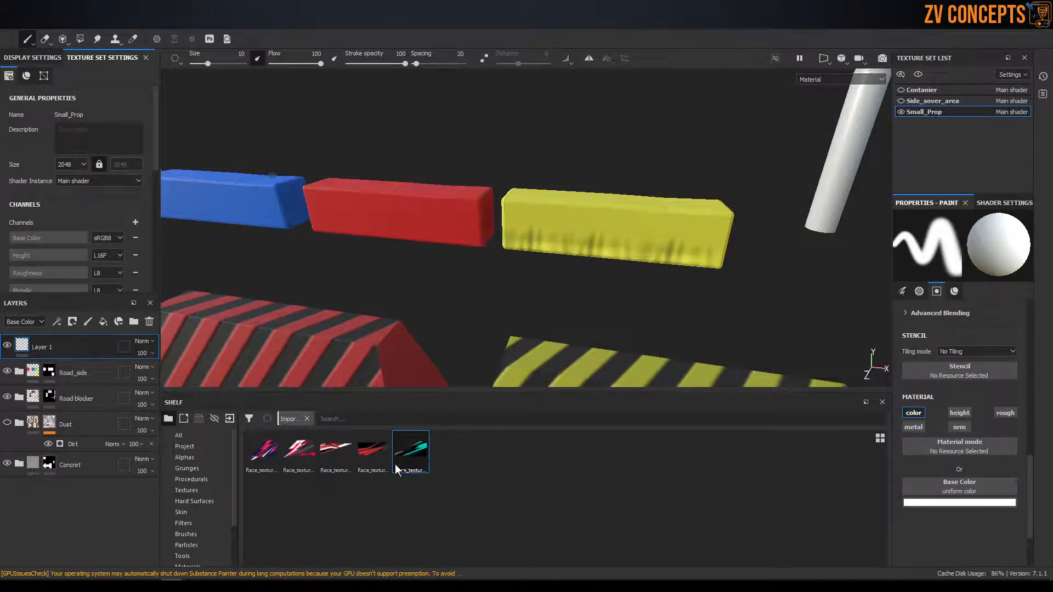
Set Race_texture_5 as the brush's base color and remove the brush's alpha shape
mouse_move(408, 456)
mouse_down()
mouse_move(521, 351)
mouse_move(962, 468)
mouse_move(974, 483)
mouse_up()
ctrl+right_drag(620, 225, 614, 226)
mouse_move(618, 225)
alt+mouse_down()
mouse_move(635, 216)
mouse_move(599, 208)
alt+mouse_up()
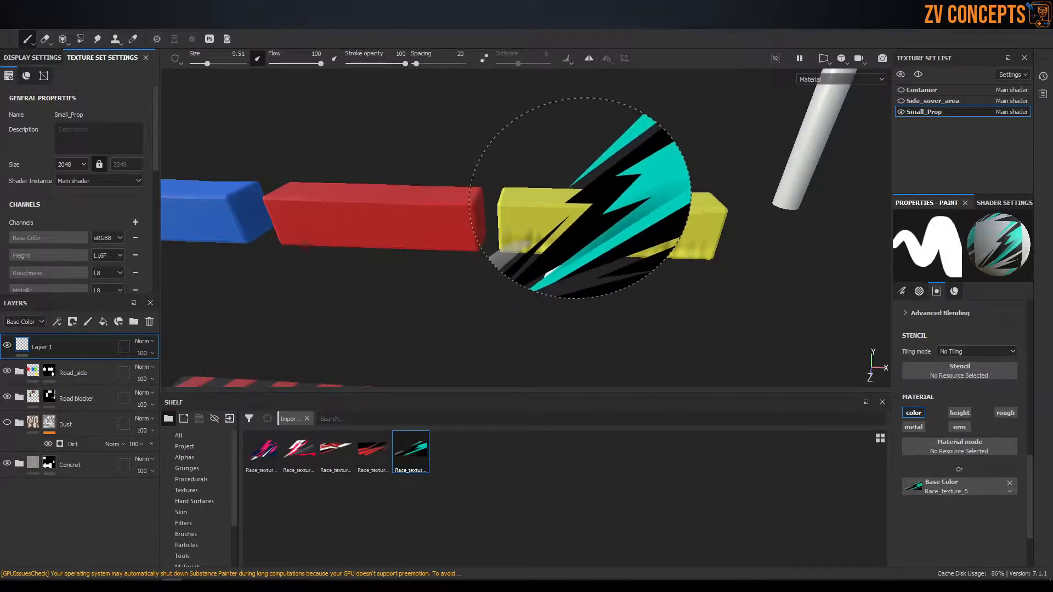
mouse_move(579, 198)
alt+mouse_down()
mouse_move(568, 206)
mouse_move(647, 230)
mouse_move(658, 220)
alt+mouse_up()
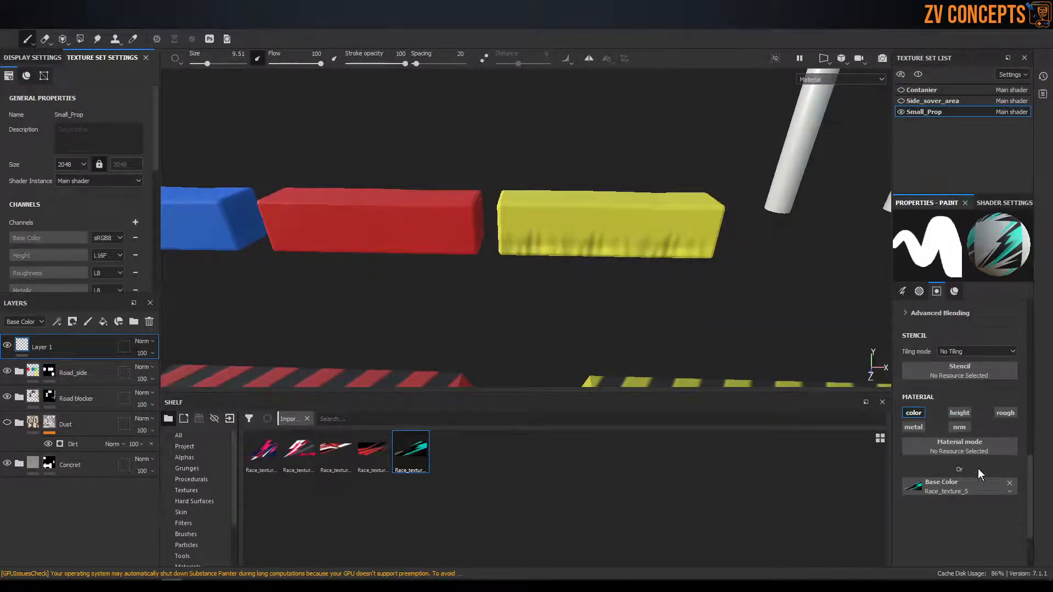
scroll(979, 481, up, 5)
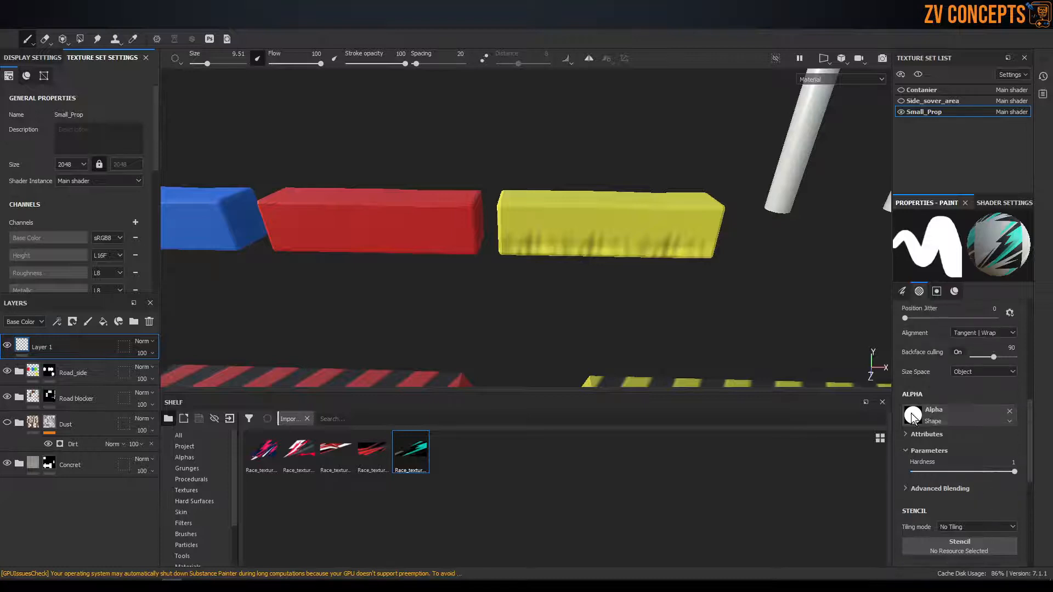
click(1011, 411)
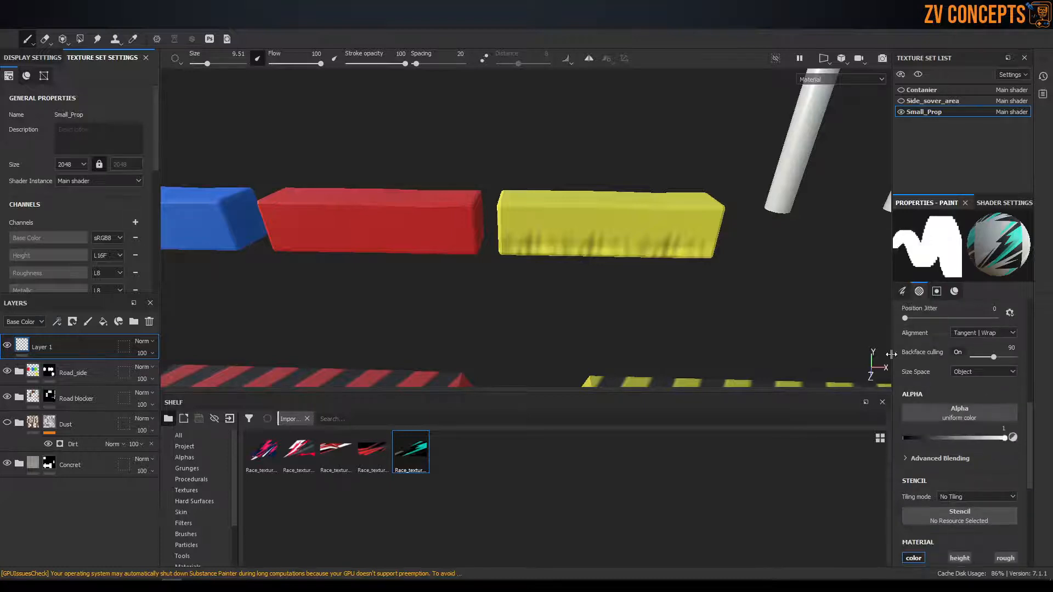
Adjust the paint brush to size 4.62, flow 98 and angle 359 to fit the decal to the yellow block
mouse_move(675, 241)
alt+mouse_down()
mouse_move(664, 232)
mouse_move(683, 253)
mouse_move(710, 252)
mouse_move(695, 233)
alt+mouse_up()
alt+middle_drag(695, 233, 668, 268)
ctrl+right_drag(666, 268, 642, 269)
mouse_move(600, 264)
alt+mouse_down()
mouse_move(589, 270)
mouse_move(589, 236)
mouse_move(568, 249)
mouse_move(635, 187)
alt+mouse_up()
ctrl+drag(570, 256, 570, 241)
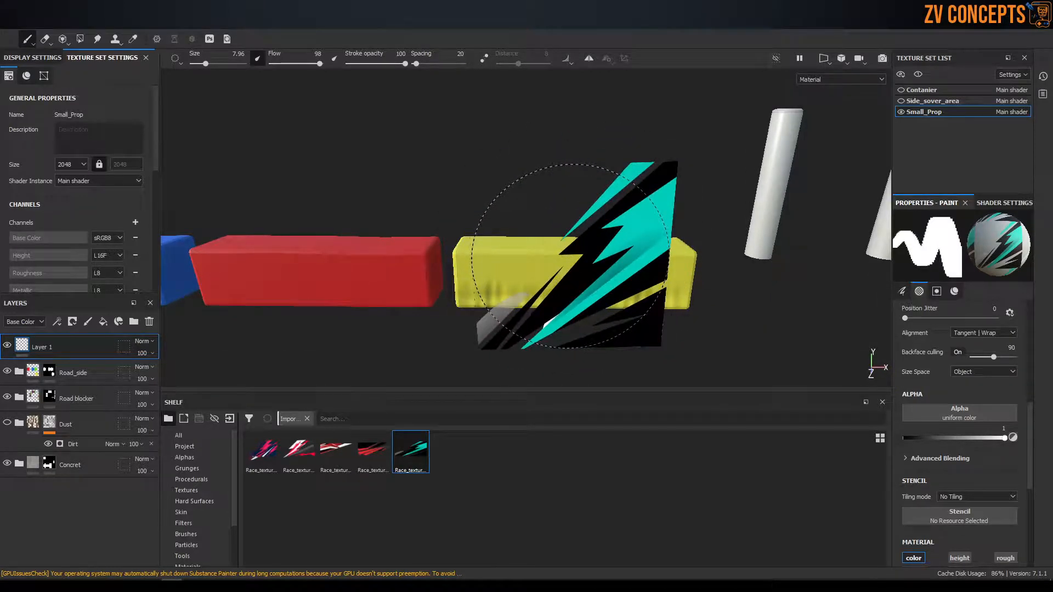
scroll(945, 397, up, 5)
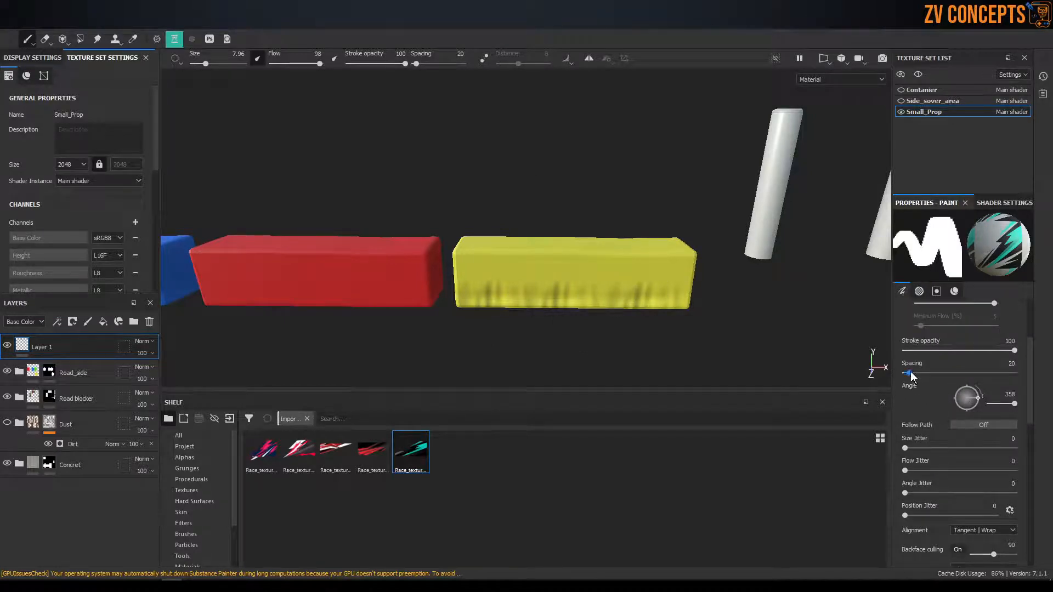
scroll(963, 412, up, 5)
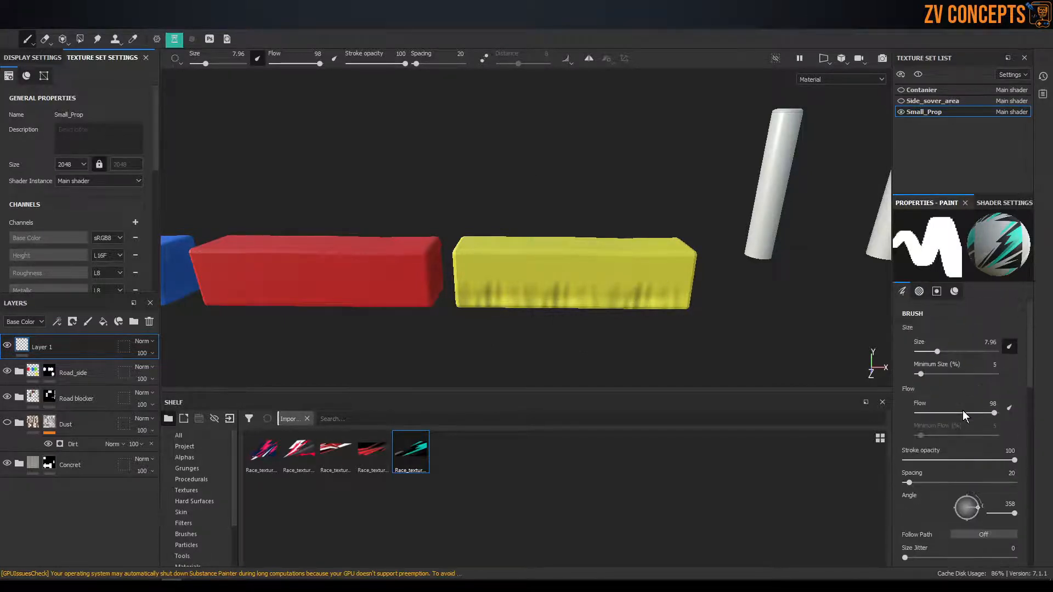
drag(1014, 514, 1018, 514)
mouse_move(598, 263)
ctrl+right_down()
mouse_move(553, 264)
mouse_move(575, 264)
ctrl+right_up()
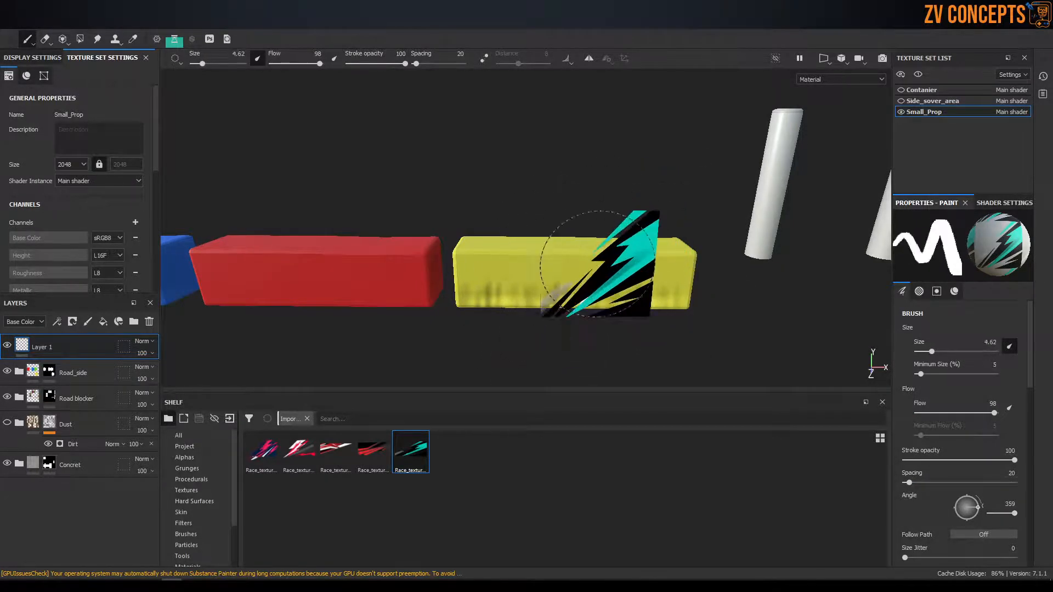
Try stamping the Race_texture_5 decal onto the right end of the yellow road-side block
click(635, 255)
alt+drag(755, 307, 749, 280)
alt+right_drag(580, 265, 965, 342)
alt+drag(965, 341, 740, 252)
alt+right_drag(740, 251, 446, 212)
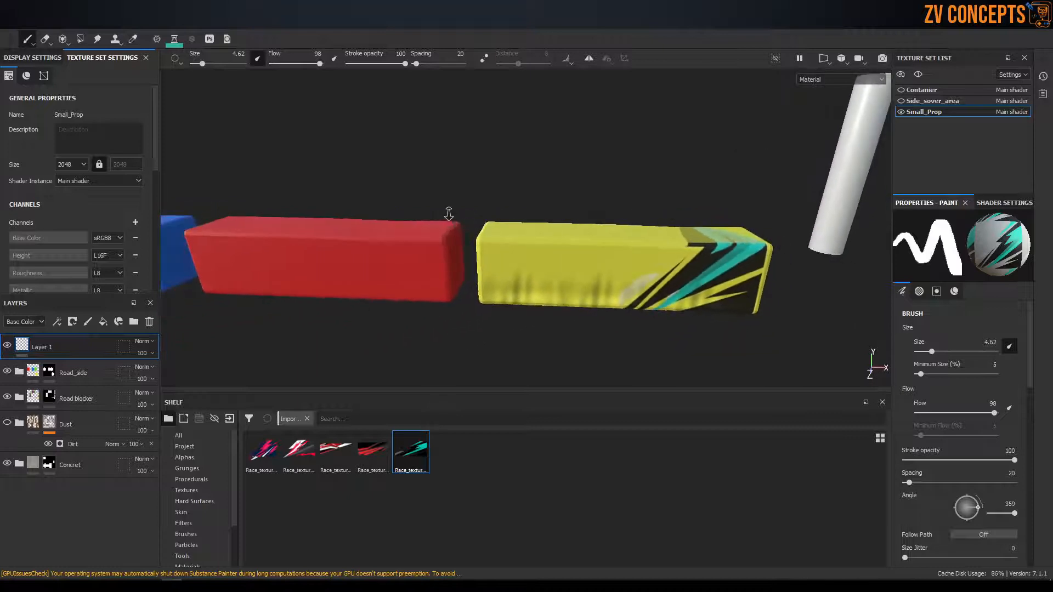
Inspect the stamped decal on the yellow block and delete the paint layer above Road_side
alt+drag(449, 214, 740, 281)
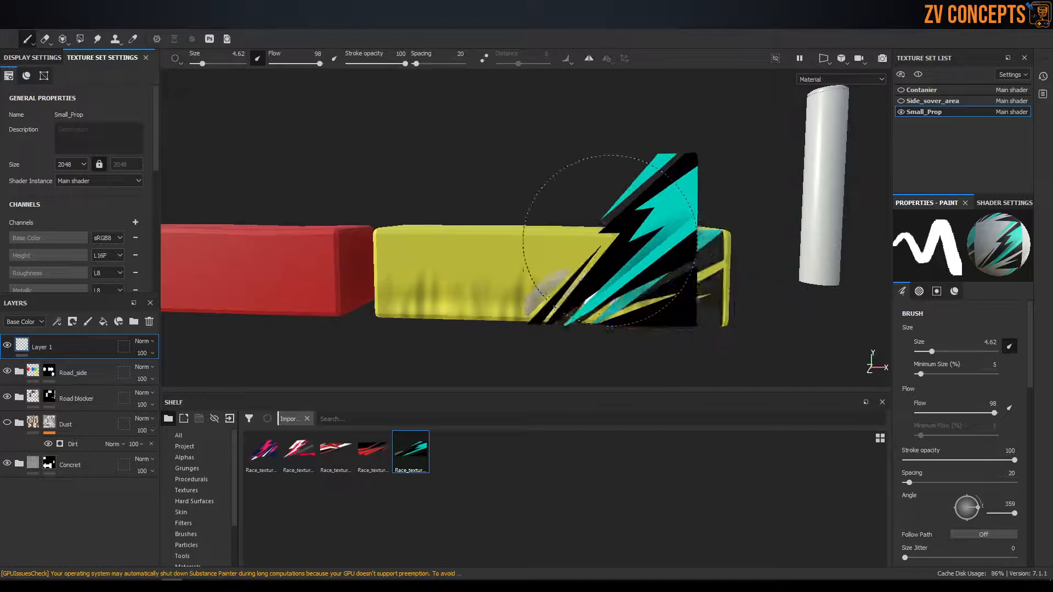
scroll(575, 230, down, 5)
click(557, 268)
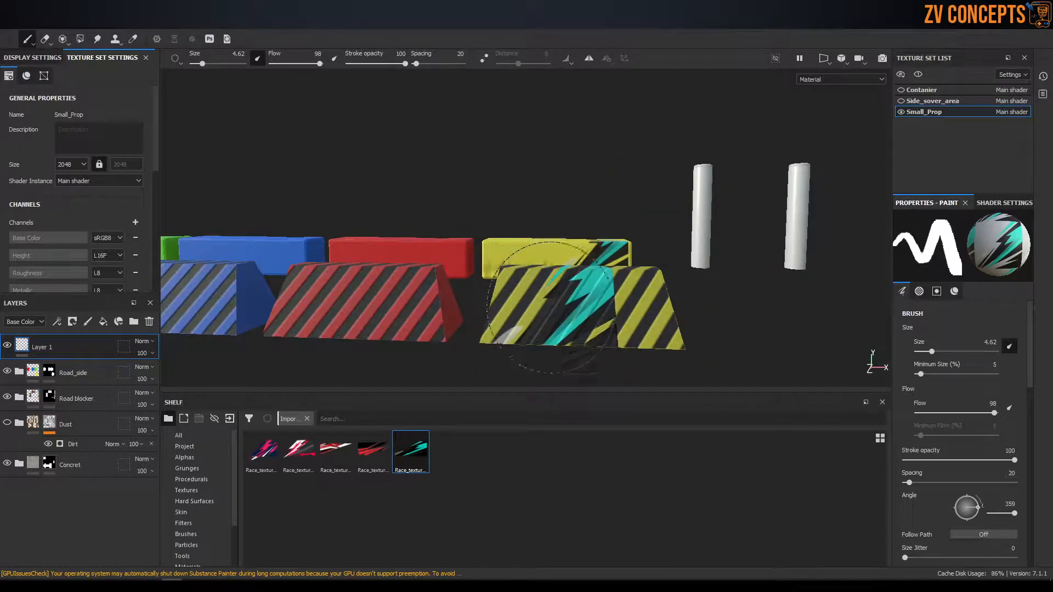
alt+drag(591, 180, 641, 214)
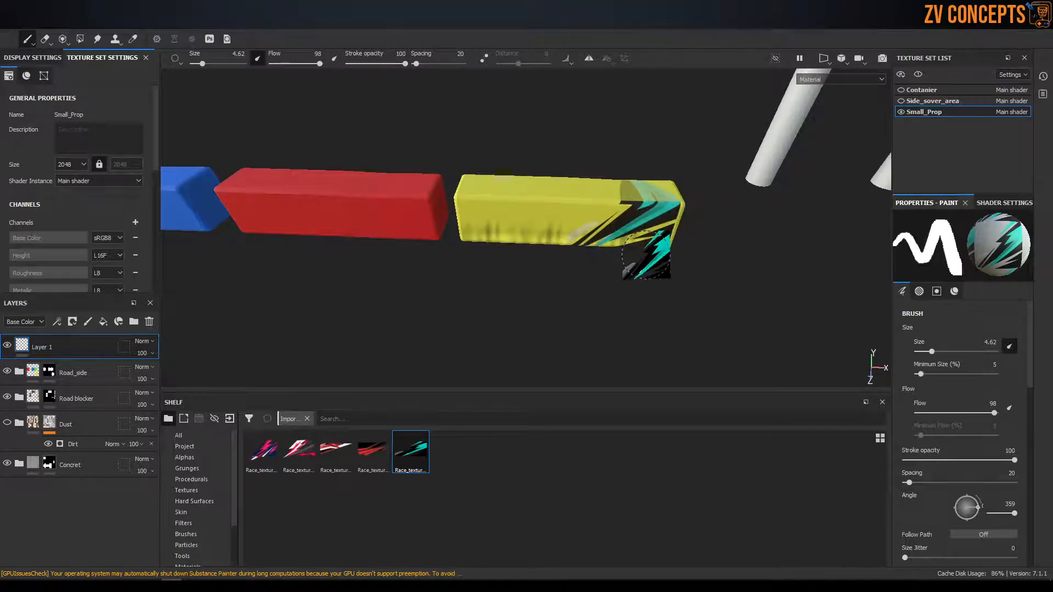
click(149, 322)
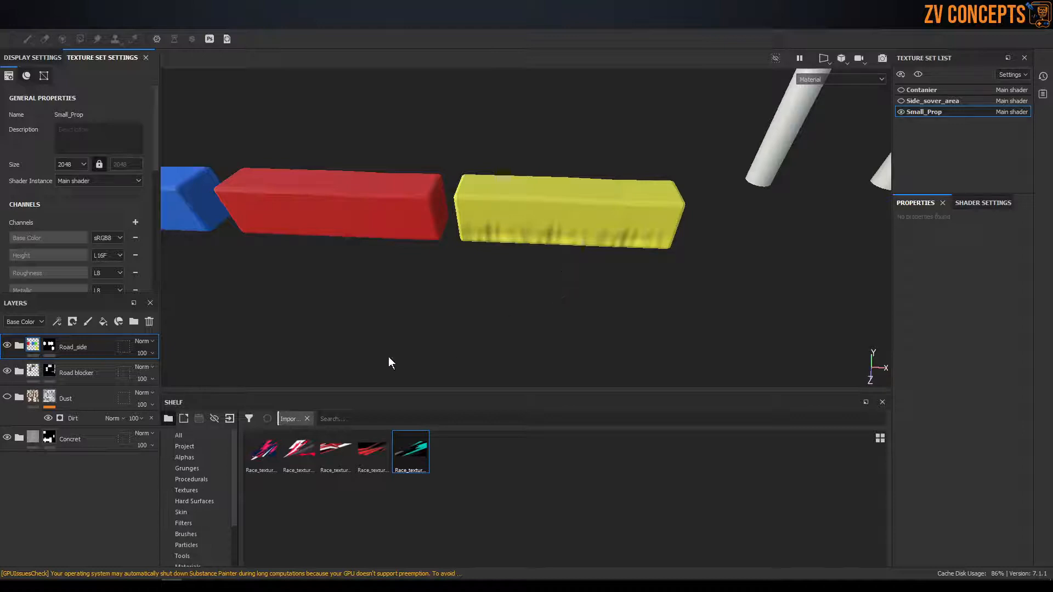
Add a fill layer above Road_side and give it a black mask
click(101, 323)
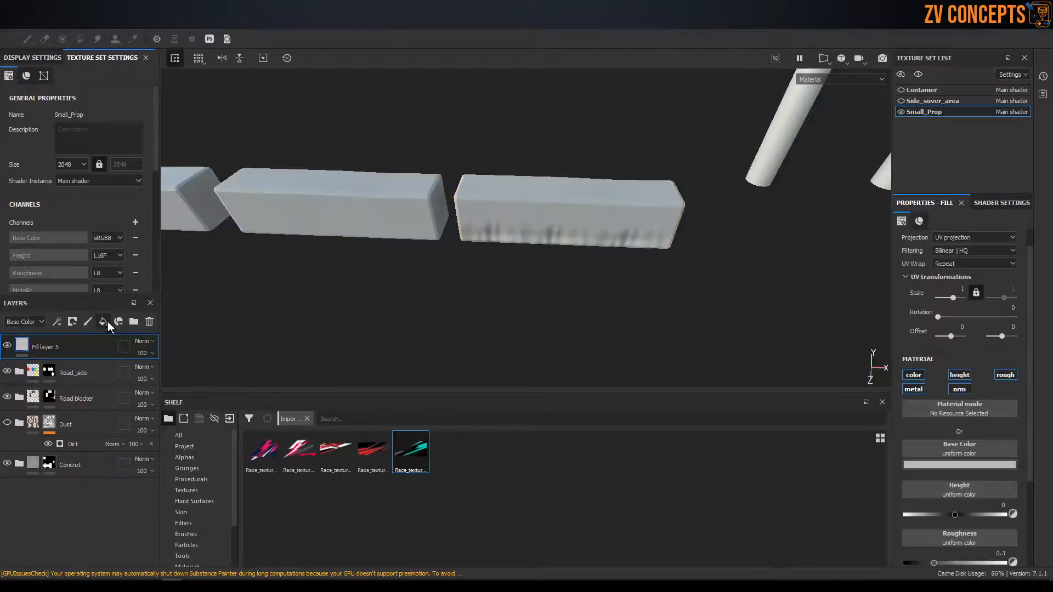
click(72, 322)
click(109, 350)
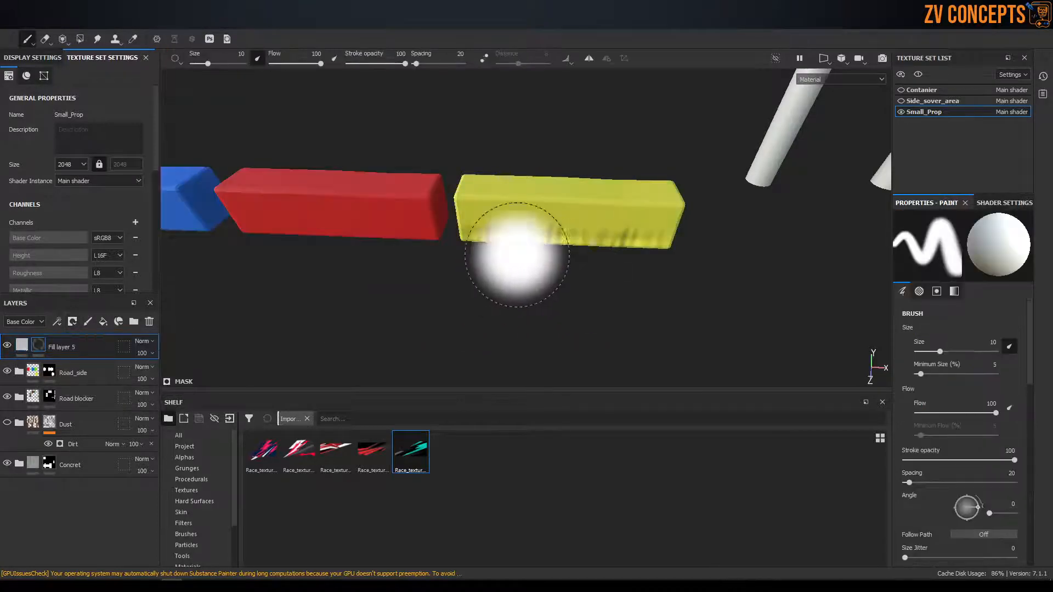
Polygon-fill the four front faces of the yellow block in the new layer's mask, using quad fill mode
click(80, 39)
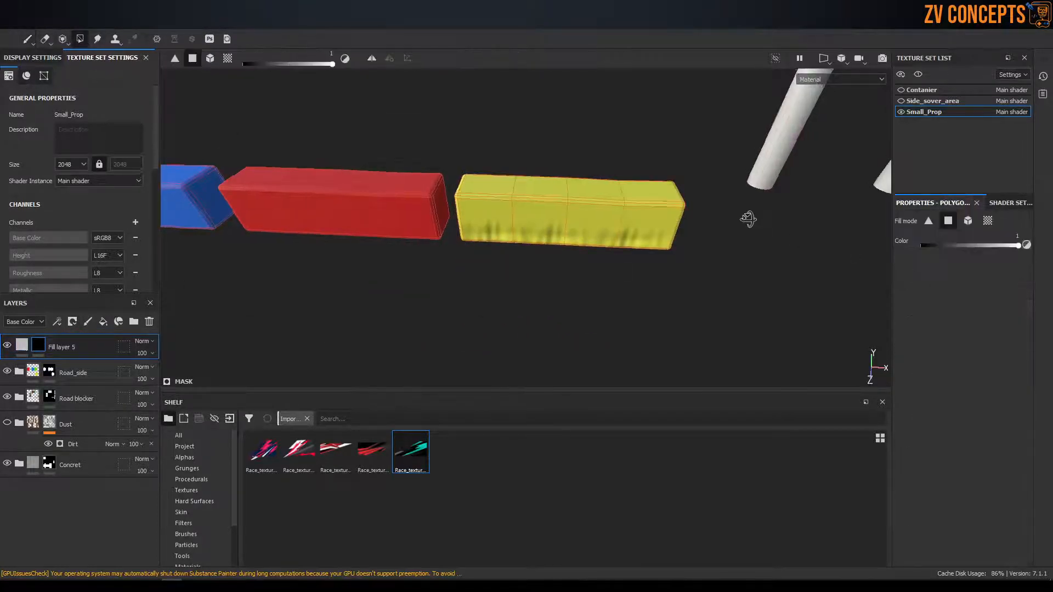
scroll(665, 228, up, 5)
alt+drag(568, 222, 487, 185)
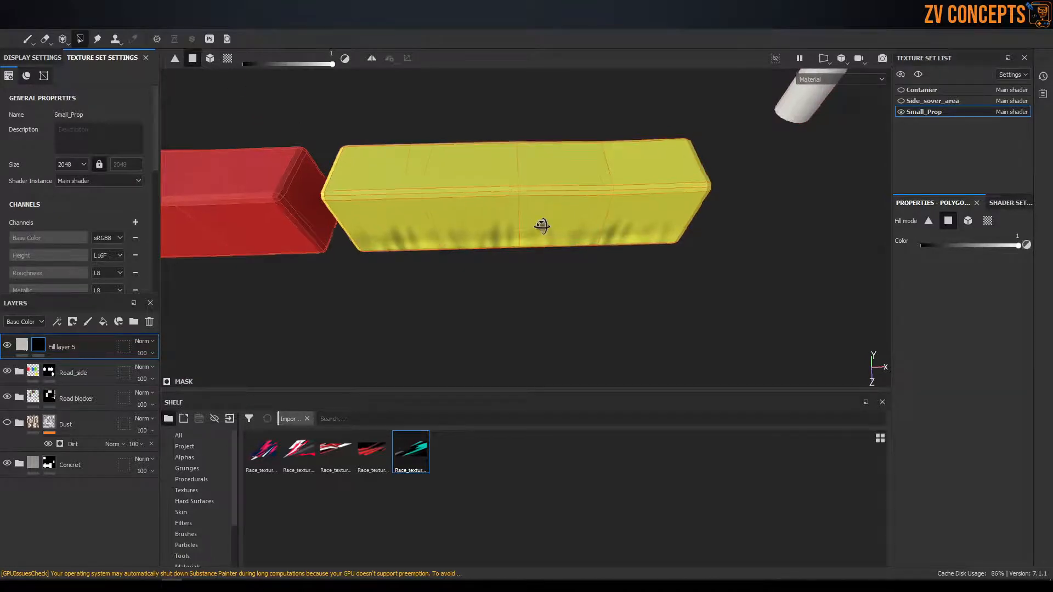
alt+drag(540, 225, 754, 257)
alt+drag(458, 218, 413, 214)
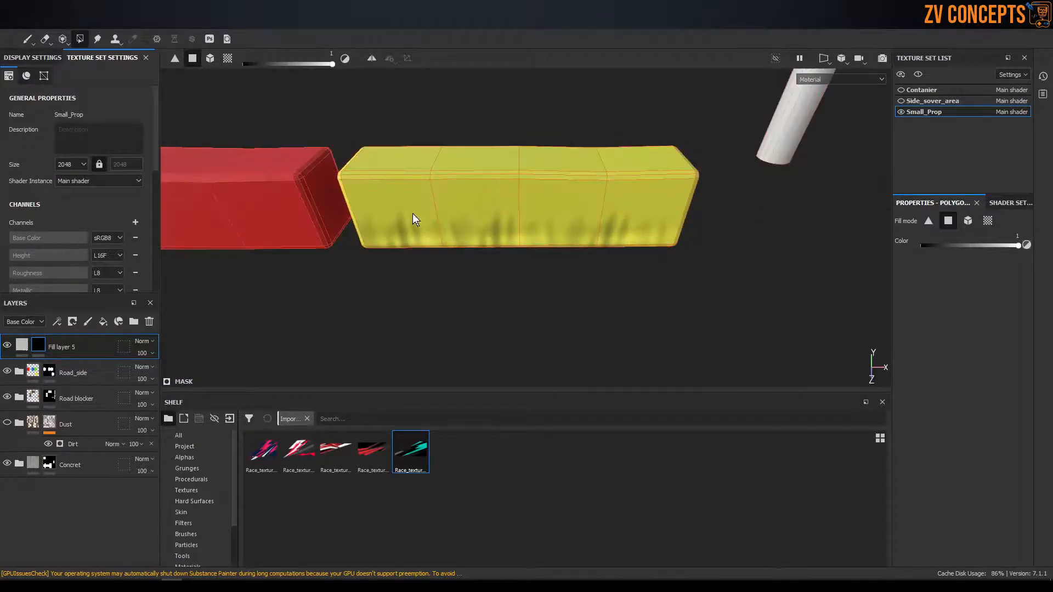
click(393, 209)
click(561, 212)
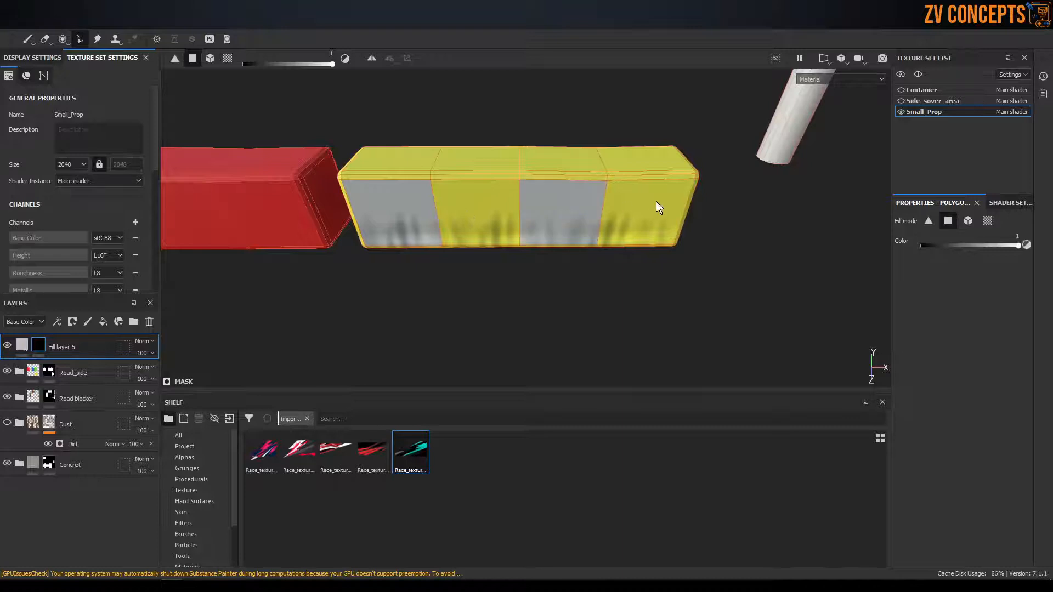
click(656, 202)
click(452, 193)
Add the bevel faces along the upper front edge of the yellow block to the mask
click(387, 176)
click(453, 174)
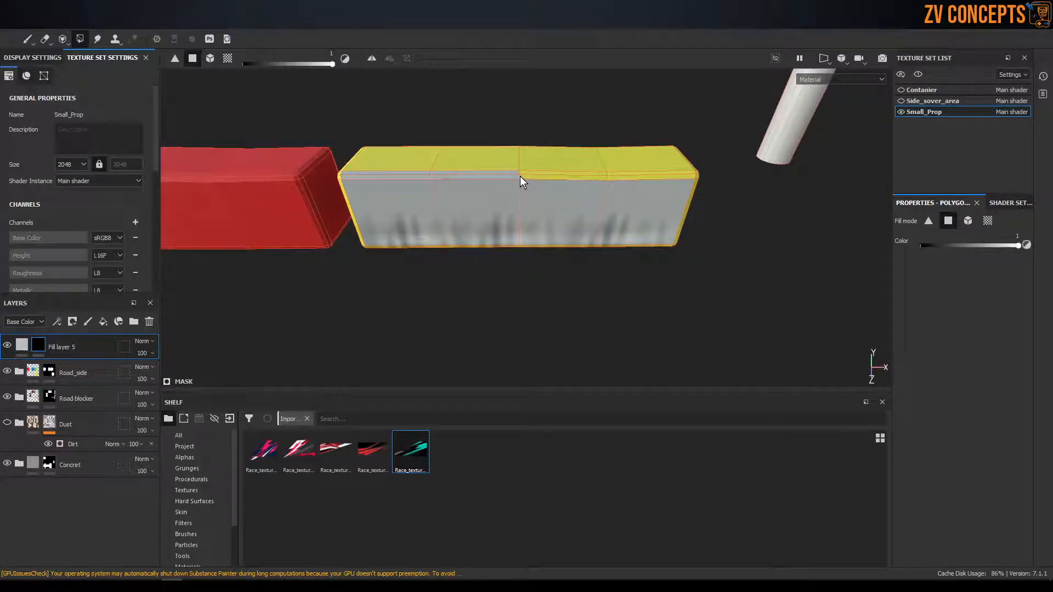
click(538, 174)
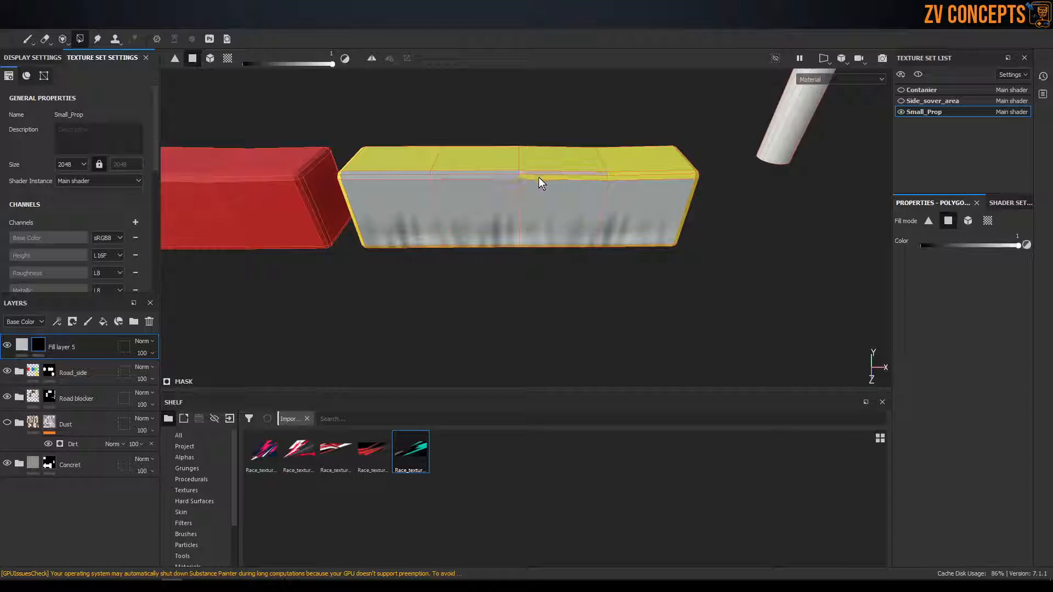
click(644, 175)
click(644, 179)
Add the bevel faces on the right front edge and lower right corner of the yellow block to the mask
alt+drag(643, 179, 630, 167)
alt+right_drag(630, 166, 808, 218)
alt+drag(809, 218, 590, 239)
alt+right_drag(590, 240, 736, 254)
alt+drag(735, 254, 829, 235)
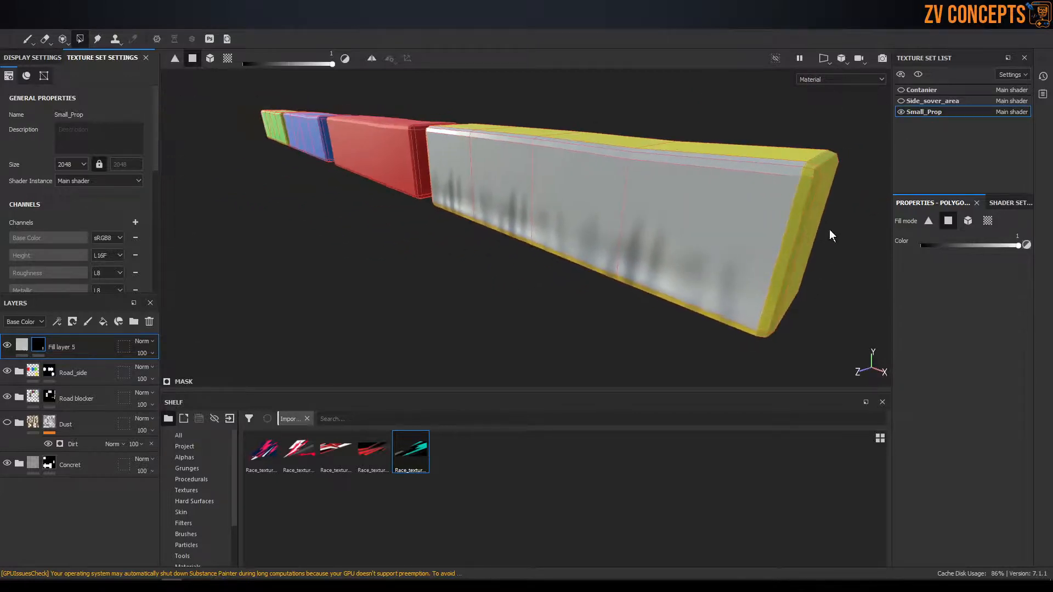
click(794, 201)
click(809, 202)
alt+right_drag(809, 202, 745, 334)
click(768, 326)
alt+drag(780, 327, 699, 272)
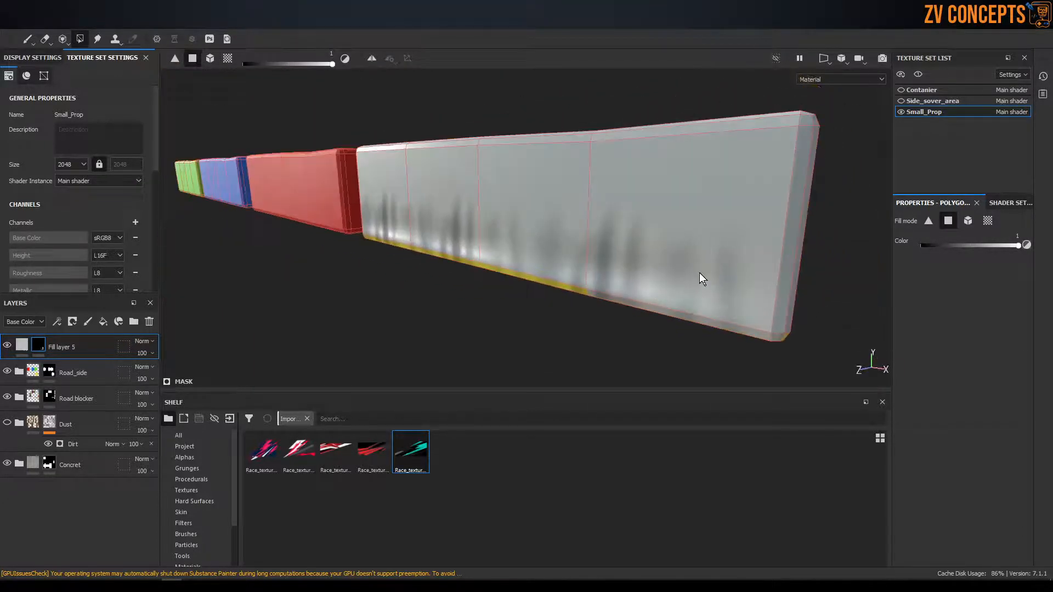
In the UV view, fill the narrow strip across the upper end of the yellow block's front-face column in the mask
key(F3)
scroll(592, 242, up, 2)
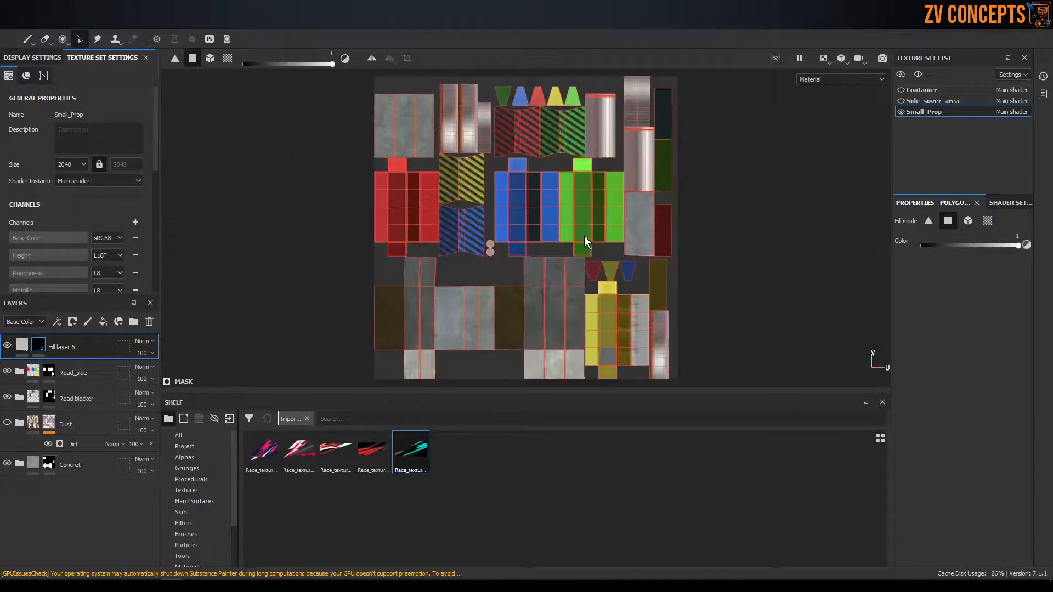
scroll(567, 176, up, 4)
scroll(567, 175, up, 1)
alt+middle_drag(610, 260, 595, 101)
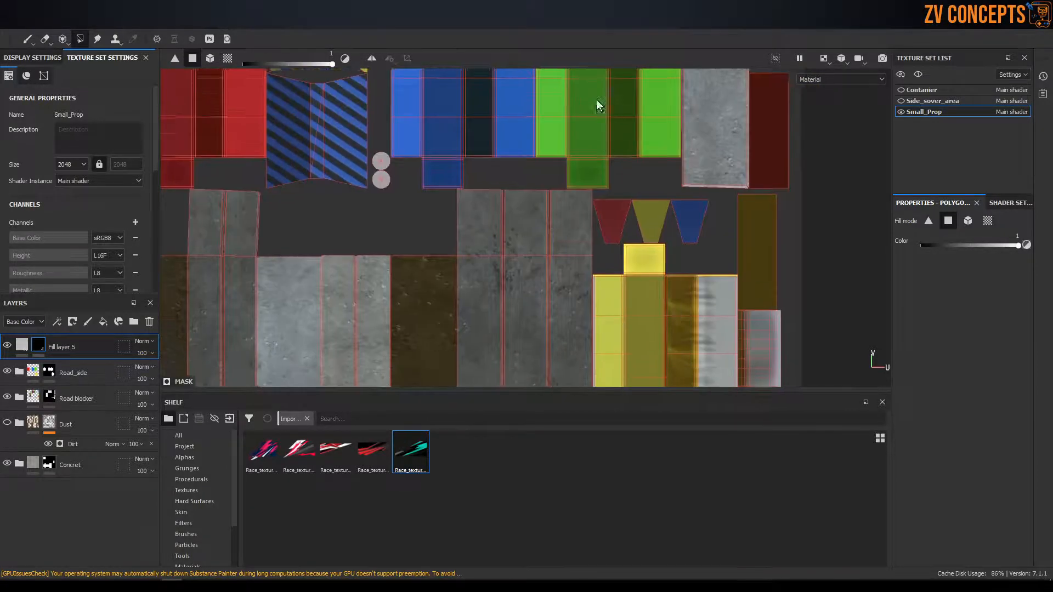
scroll(594, 100, down, 1)
alt+middle_drag(633, 178, 600, 126)
scroll(659, 222, up, 6)
scroll(670, 218, up, 3)
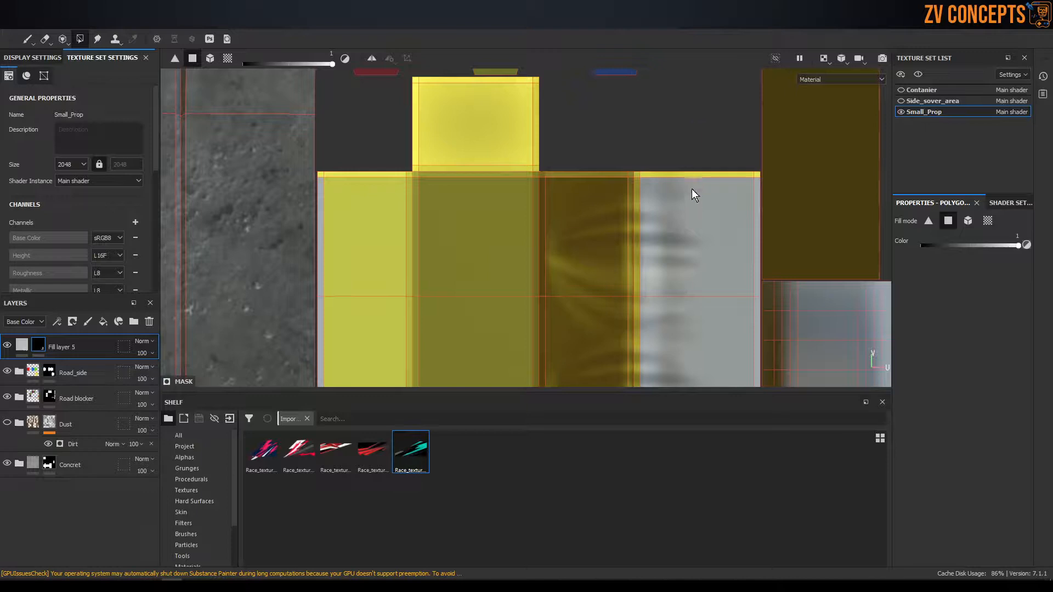
alt+middle_drag(698, 232, 648, 212)
scroll(748, 105, down, 1)
scroll(747, 104, up, 2)
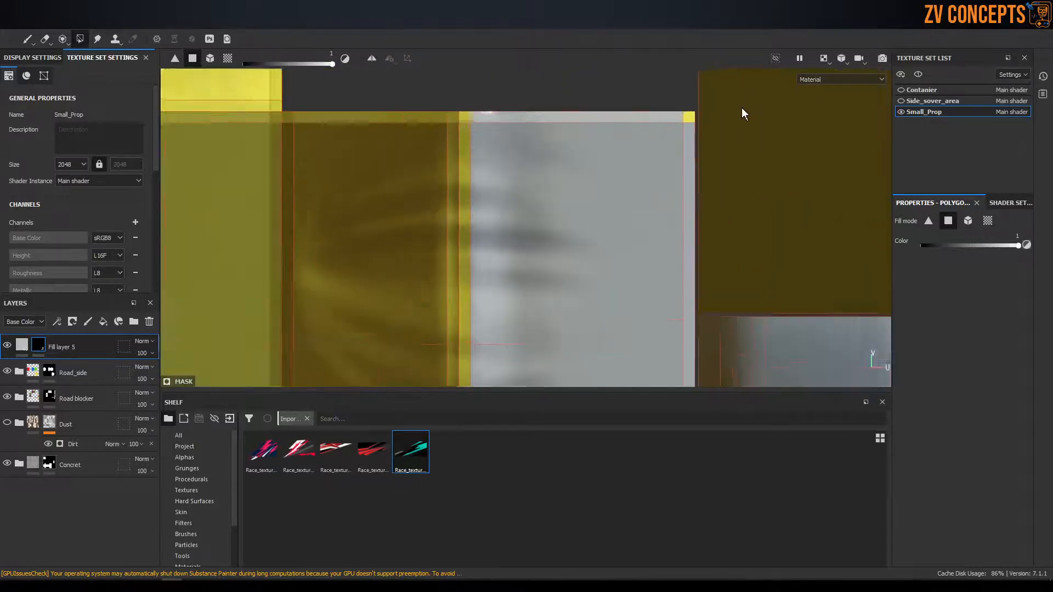
Fill the leftover upper right corner of the front-face UV column in the mask
scroll(680, 121, up, 1)
scroll(659, 158, down, 1)
scroll(574, 135, down, 2)
scroll(574, 134, up, 3)
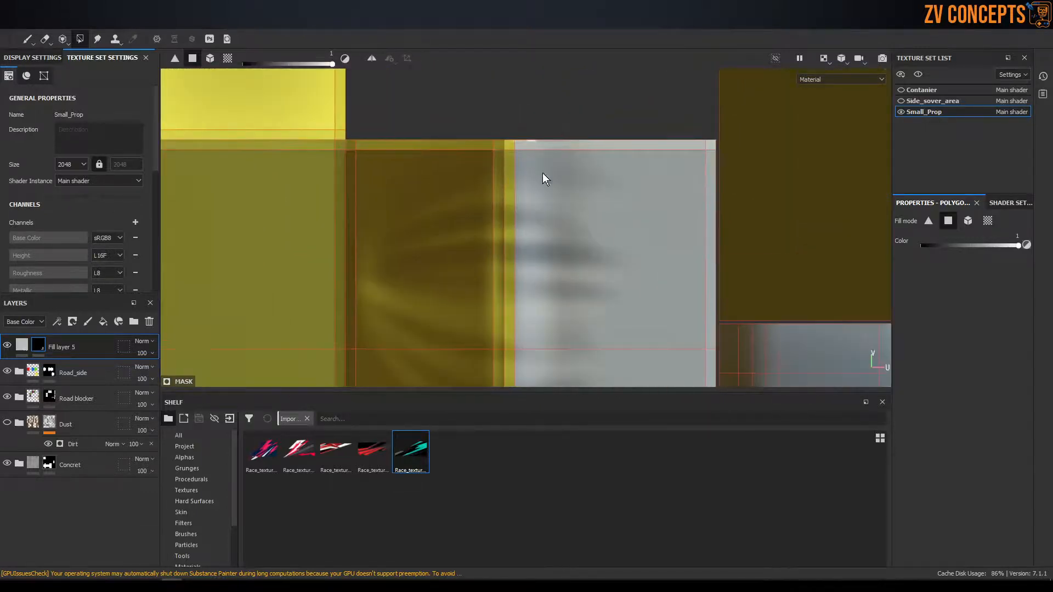
Fill the narrow bevel strip along the full left edge of the front-face UV column in the mask
scroll(540, 177, down, 5)
scroll(540, 208, down, 1)
alt+middle_drag(567, 277, 560, 209)
scroll(520, 202, up, 2)
scroll(518, 93, up, 4)
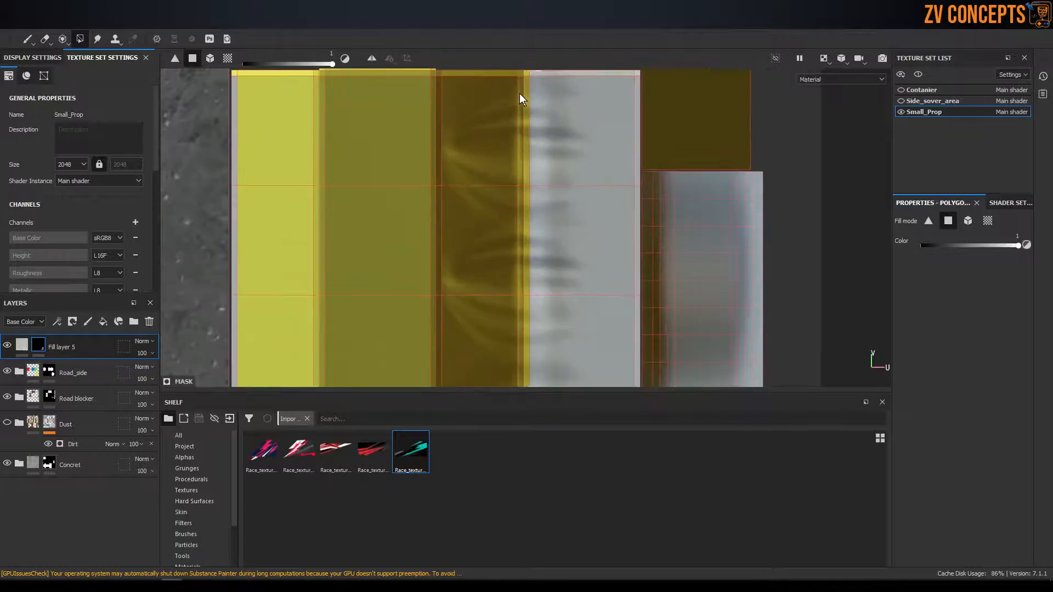
alt+middle_drag(528, 93, 534, 214)
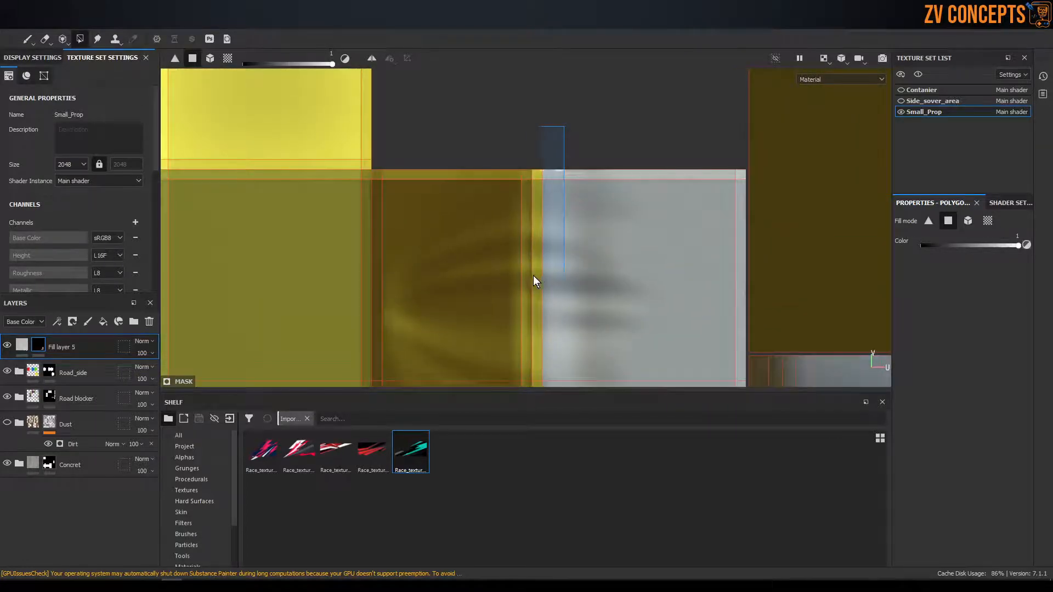
alt+middle_drag(581, 345, 548, 214)
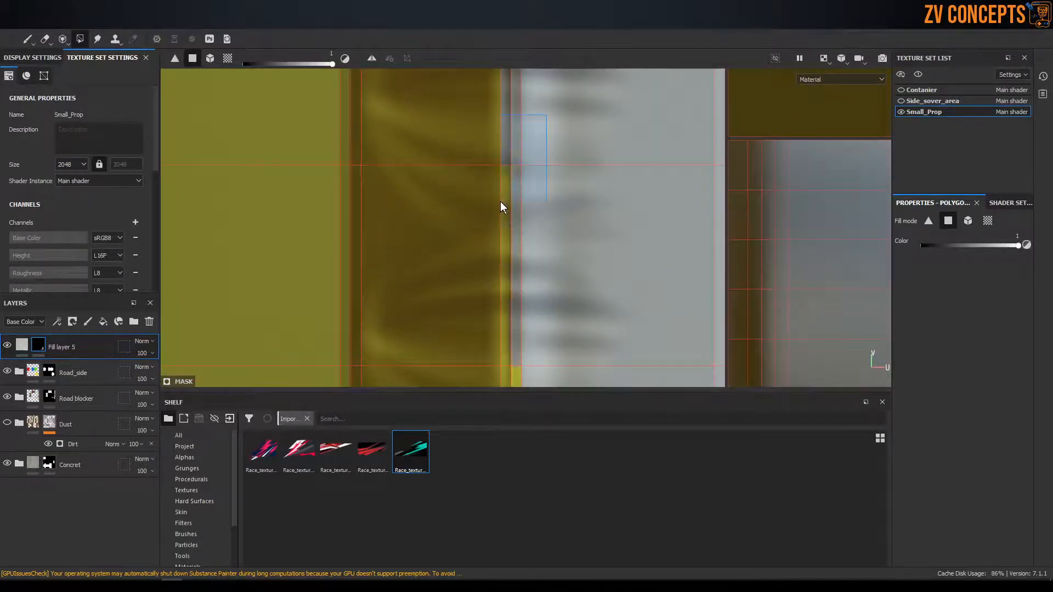
alt+middle_drag(567, 297, 549, 182)
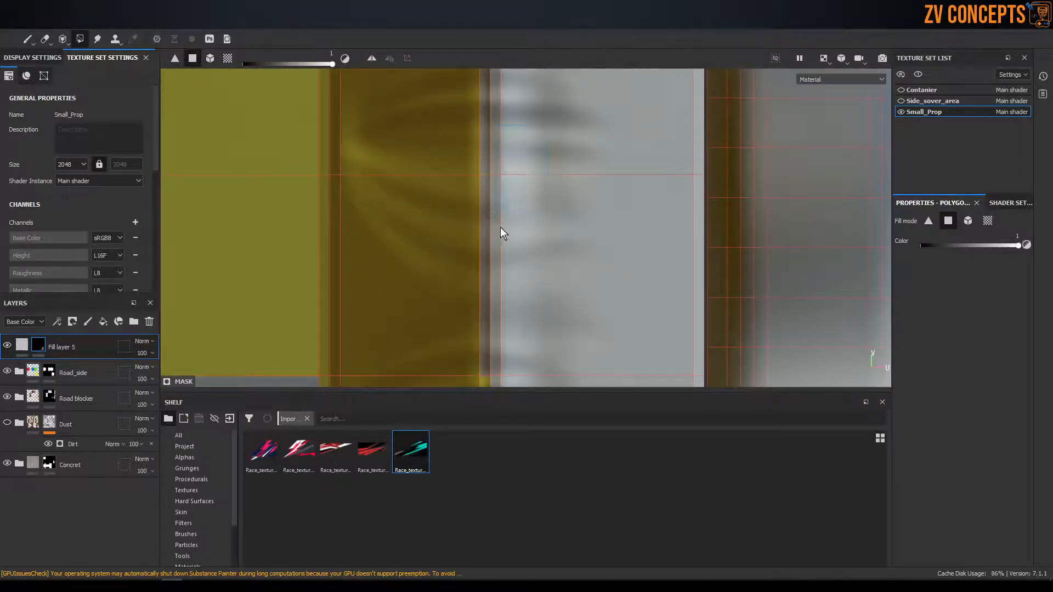
scroll(550, 109, up, 1)
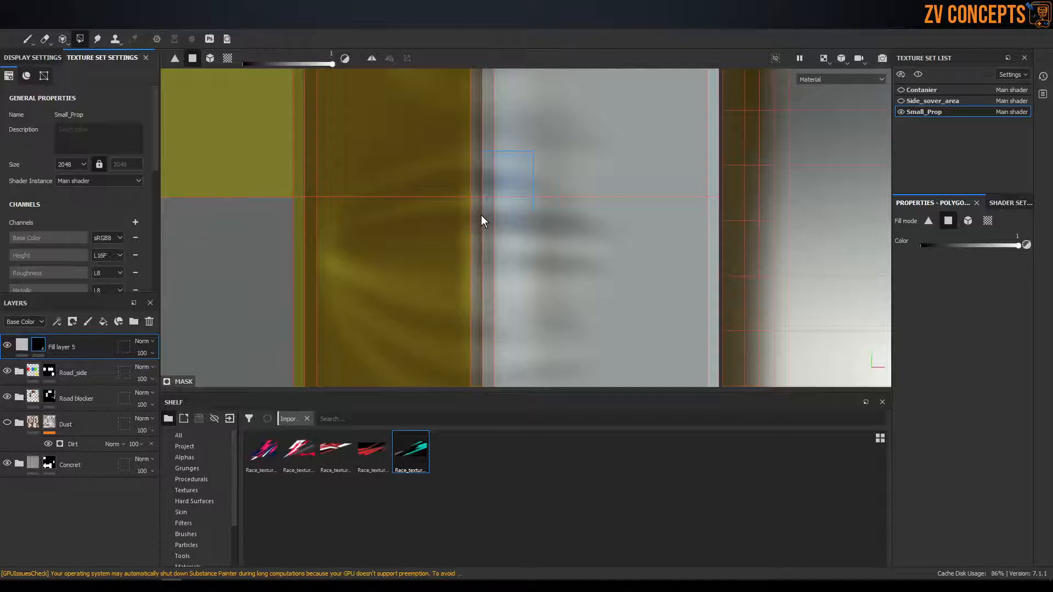
scroll(620, 268, down, 3)
scroll(497, 193, up, 5)
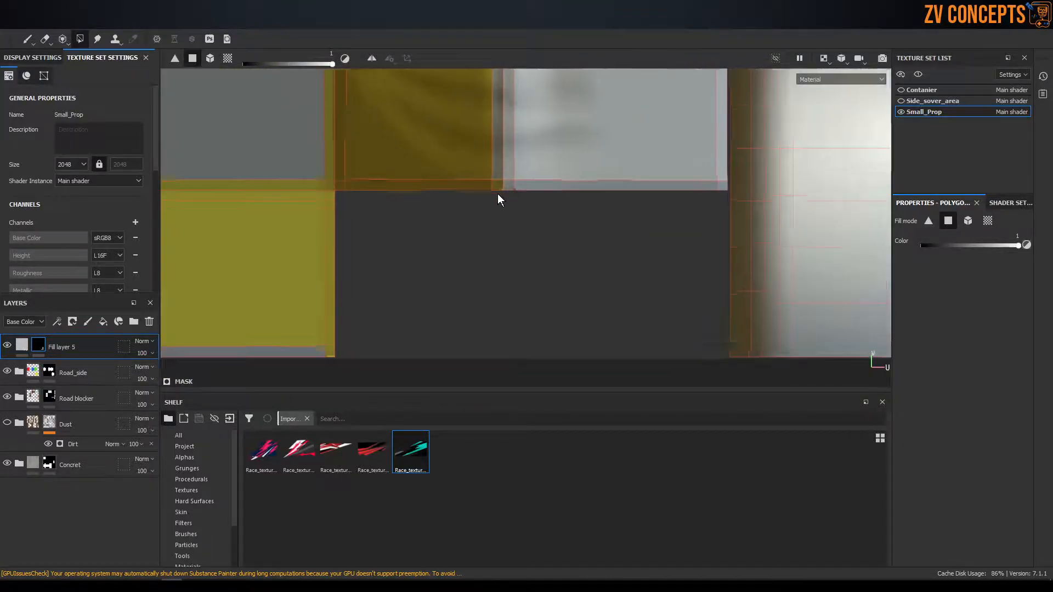
scroll(515, 182, down, 3)
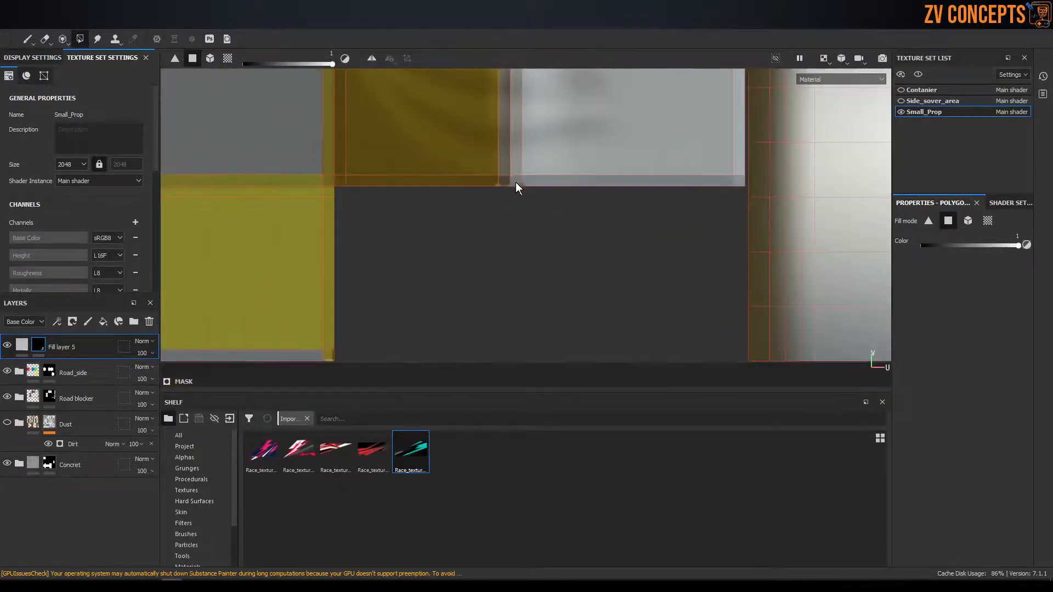
Assign the Race_texture_5 decal as the base color of Fill layer 5 on the masked block faces
key(F2)
scroll(517, 185, down, 3)
alt+drag(593, 213, 629, 127)
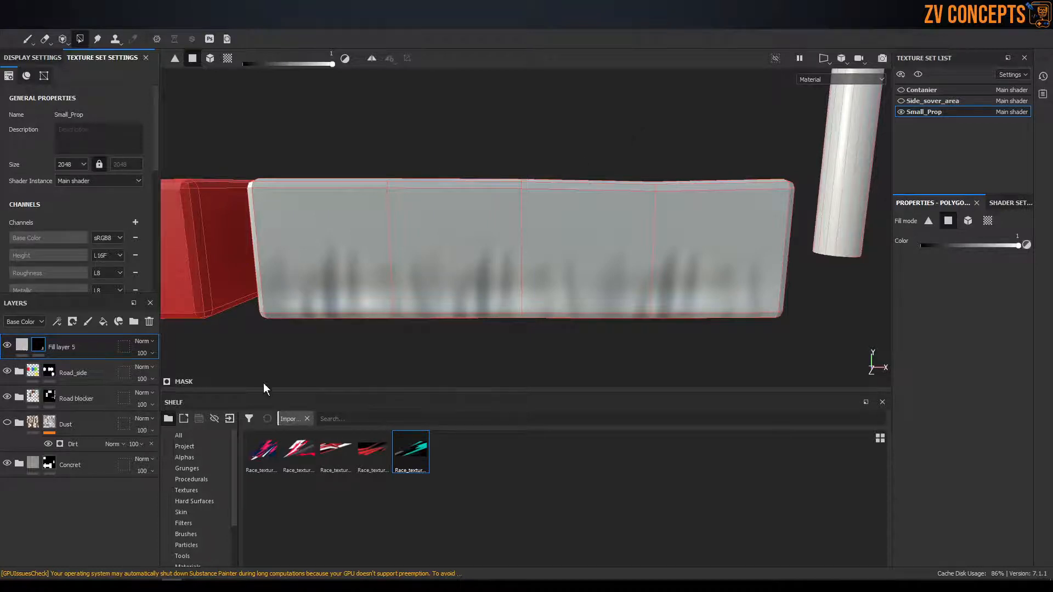
click(20, 346)
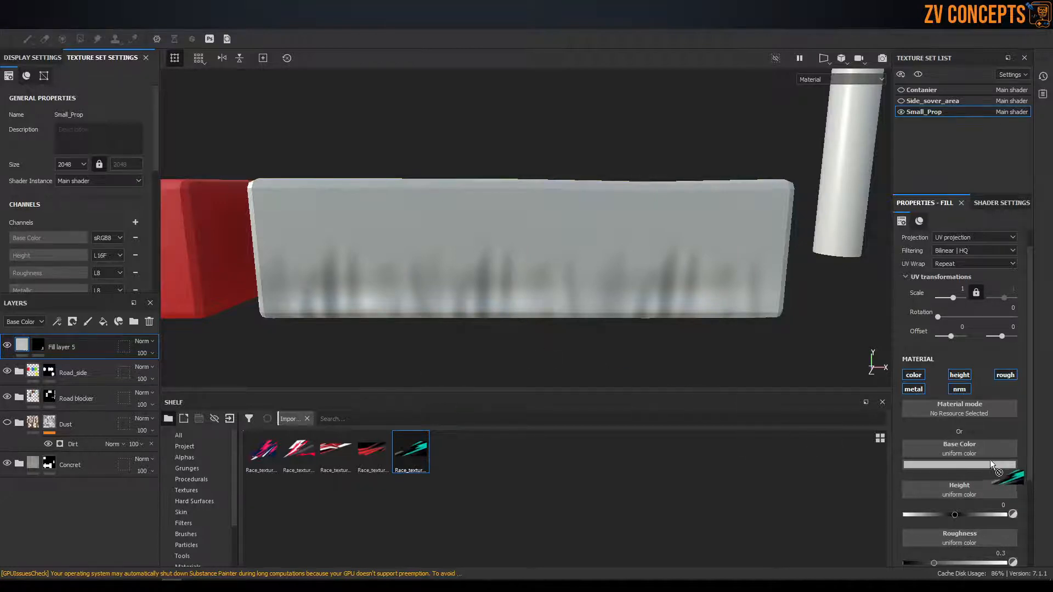
drag(968, 447, 968, 447)
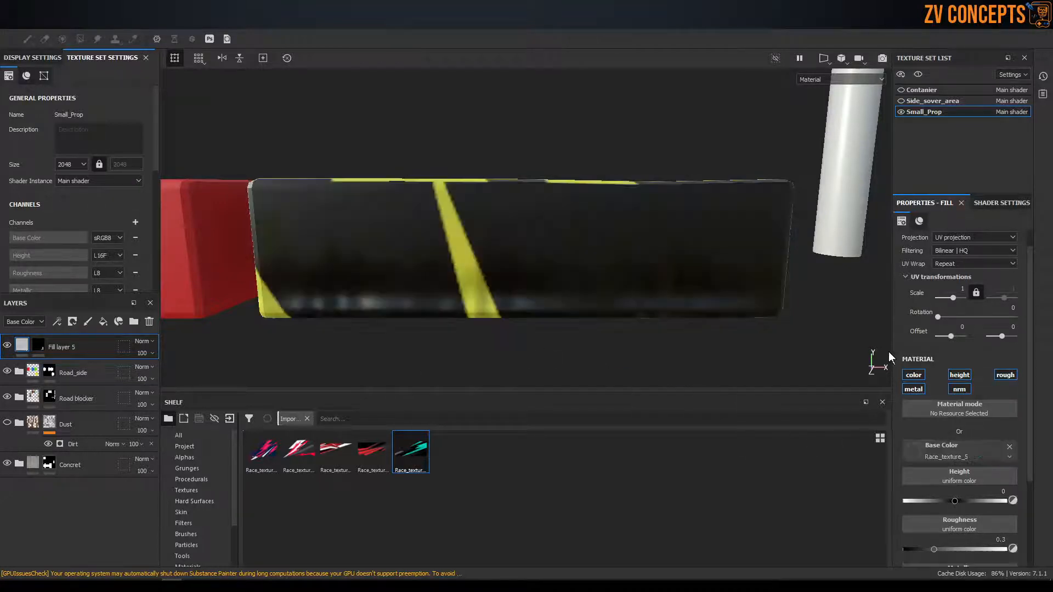
scroll(565, 268, down, 4)
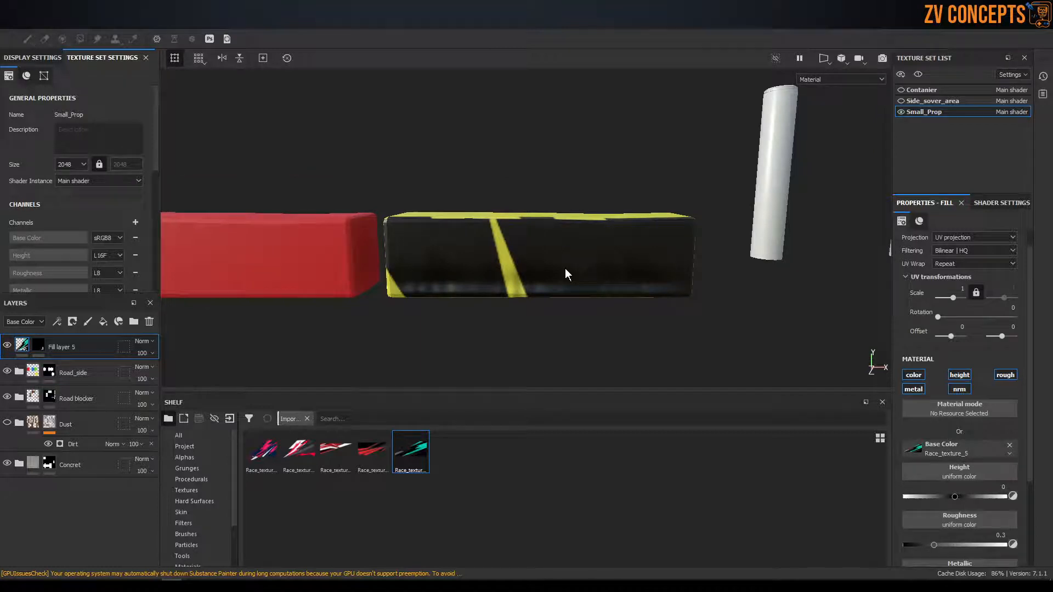
Disable the fill's height, normal and metallic channels and set its roughness to about 0.61
click(961, 376)
click(955, 390)
click(917, 390)
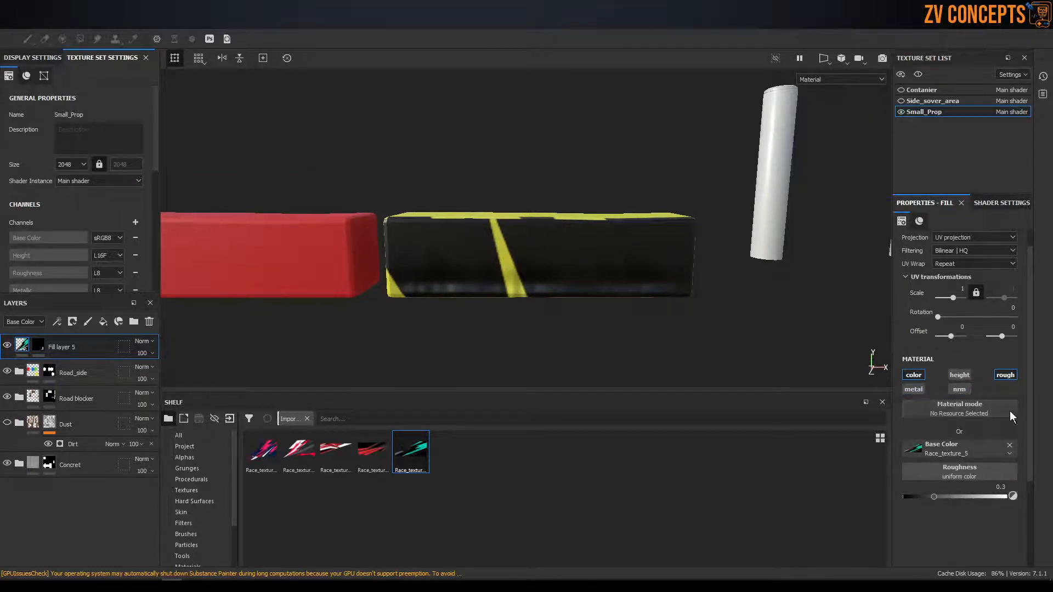
drag(933, 496, 966, 496)
Show the 3D and UV views side by side and shift the decal's projection in the UV layout
alt+drag(734, 258, 623, 228)
key(F1)
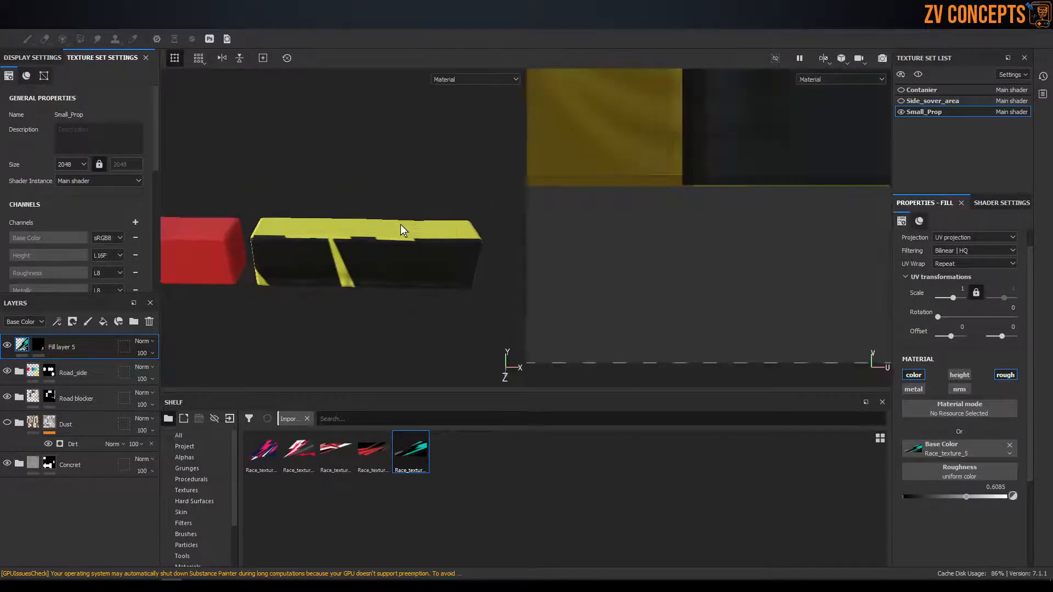
scroll(378, 252, down, 3)
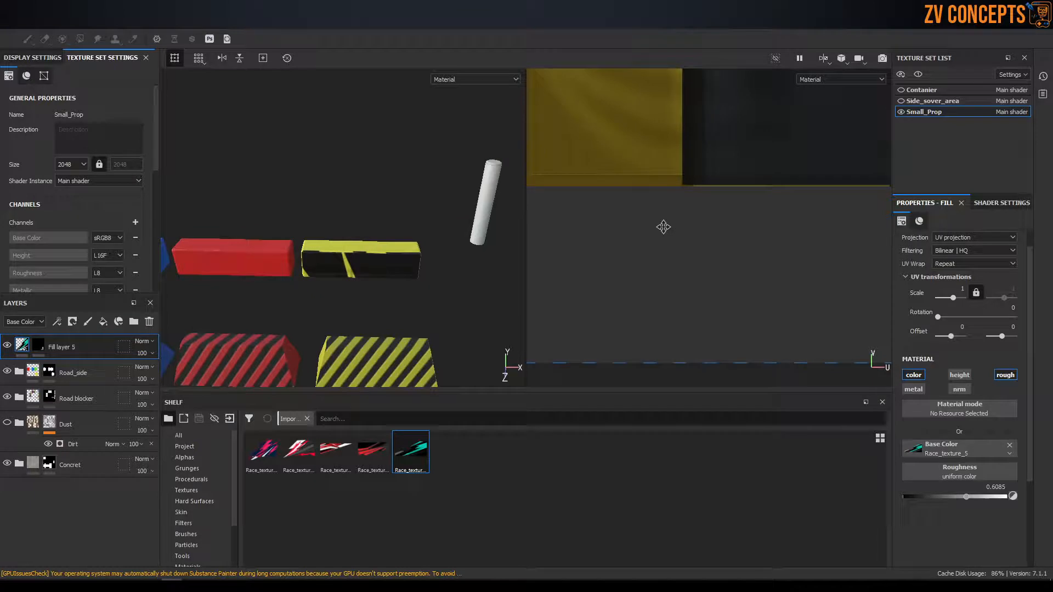
key(f)
mouse_move(680, 147)
mouse_down()
mouse_move(646, 144)
mouse_move(681, 151)
mouse_up()
alt+middle_drag(730, 191, 686, 171)
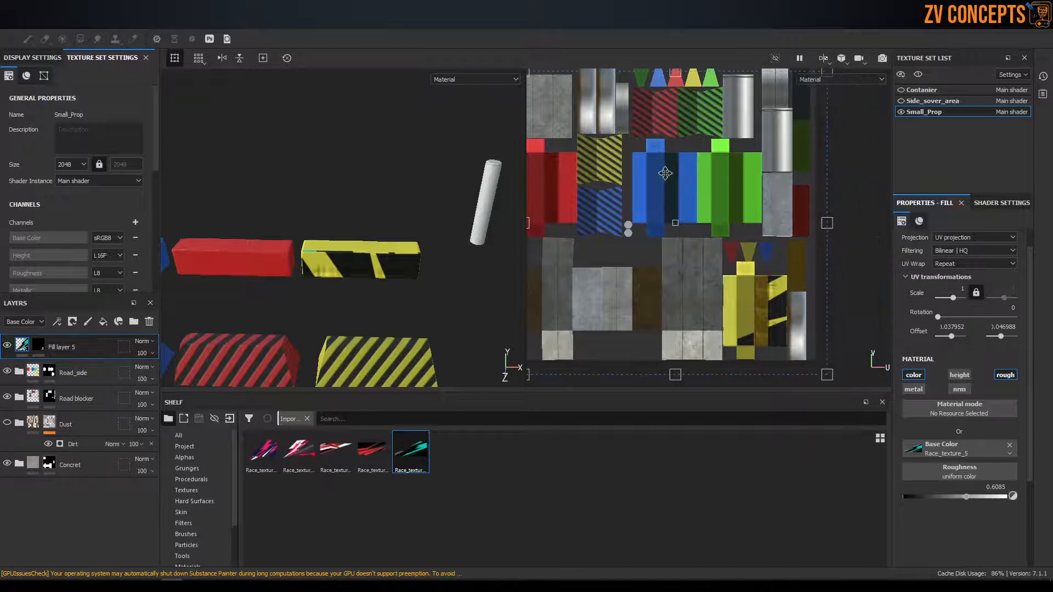
scroll(665, 173, up, 1)
drag(654, 152, 772, 236)
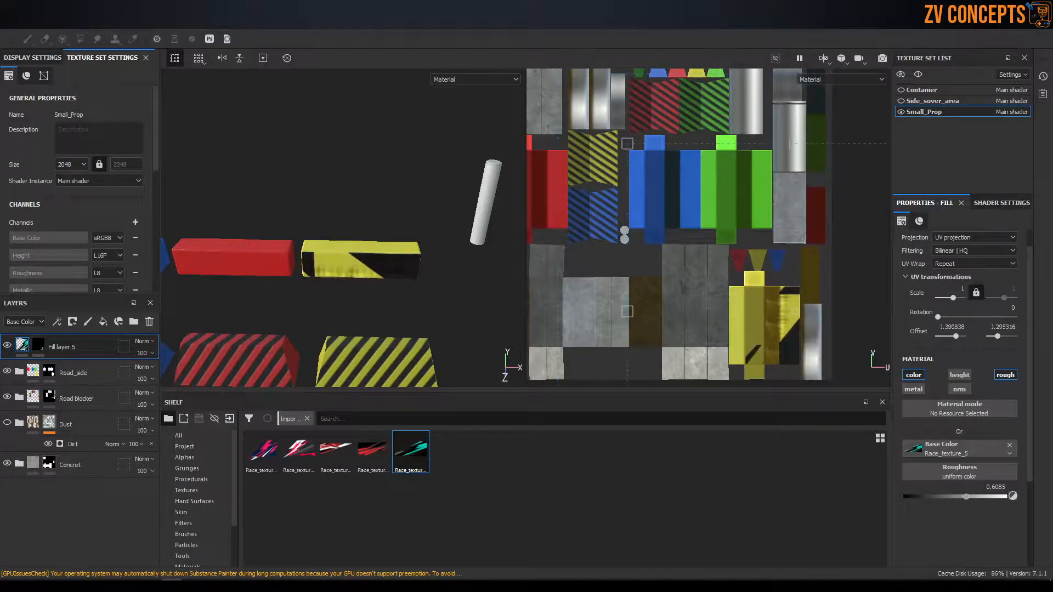
scroll(973, 384, up, 1)
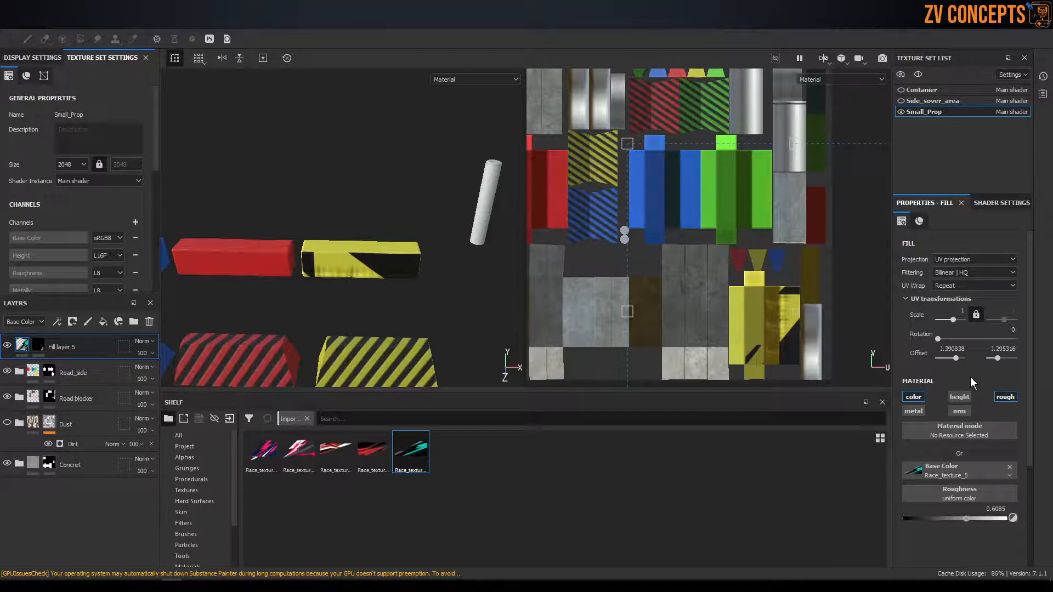
Set the fill's UV wrap to None and nudge the single decal back over the UV layout
click(949, 285)
click(941, 295)
drag(675, 198, 643, 184)
scroll(592, 170, up, 2)
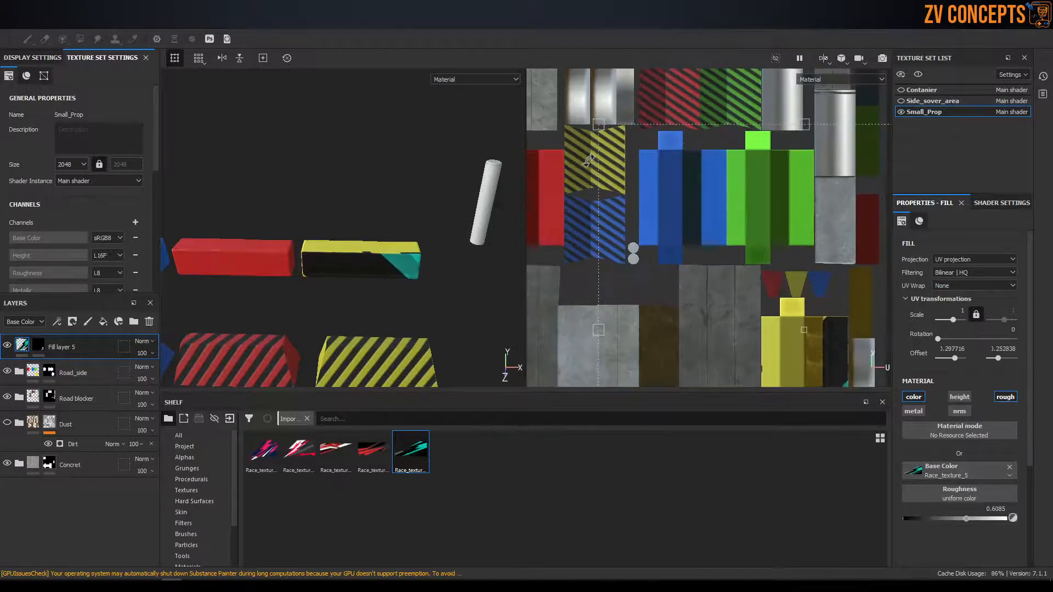
Scale the decal down, place it over the yellow block's UV island and rotate it to 90 degrees
scroll(591, 169, down, 4)
scroll(647, 178, down, 3)
drag(612, 150, 754, 280)
scroll(754, 280, up, 3)
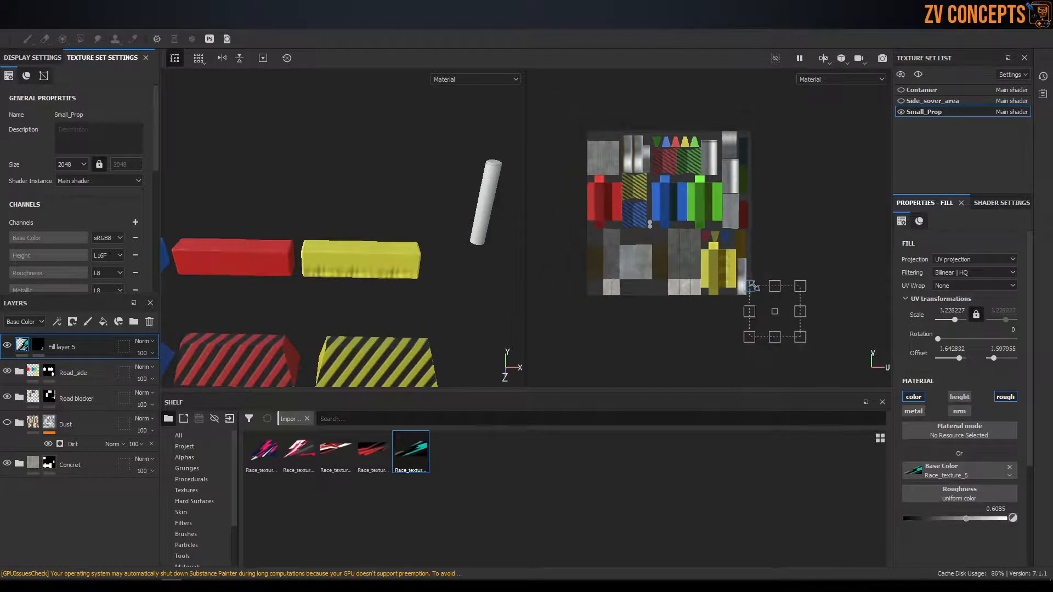
scroll(754, 279, up, 3)
drag(672, 200, 612, 166)
drag(762, 138, 551, 116)
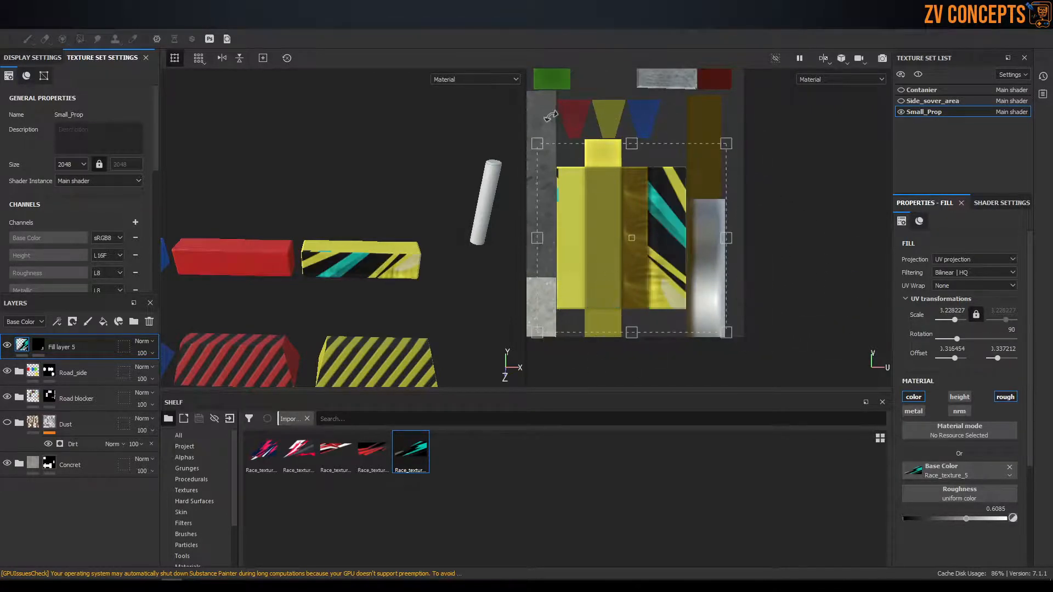
Narrow the decal from both sides and shorten both ends to fit the yellow block's front-face UV column
drag(537, 238, 635, 240)
drag(726, 238, 688, 241)
scroll(666, 241, up, 2)
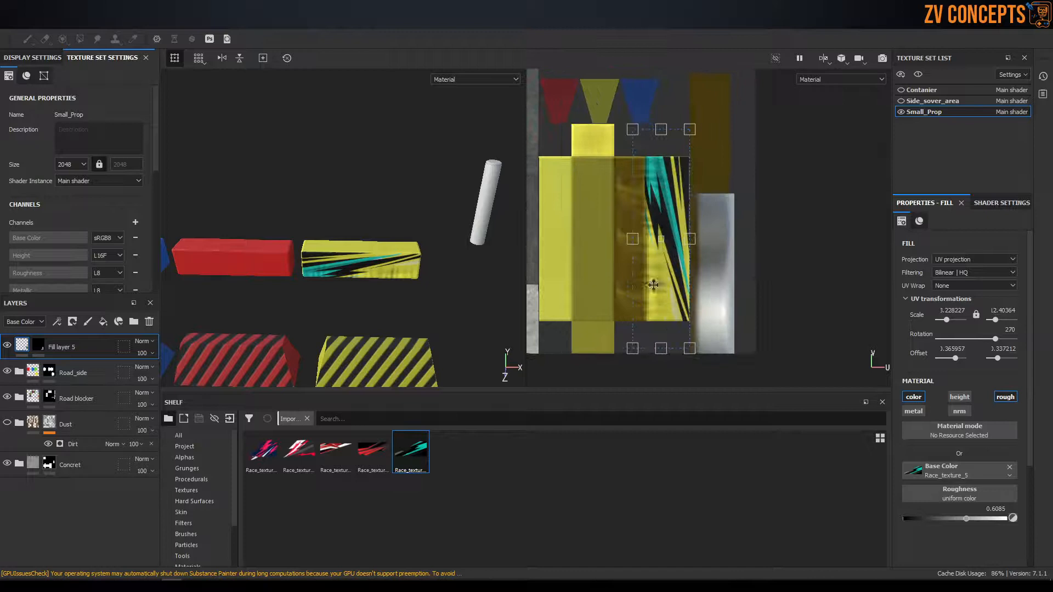
drag(656, 355, 660, 324)
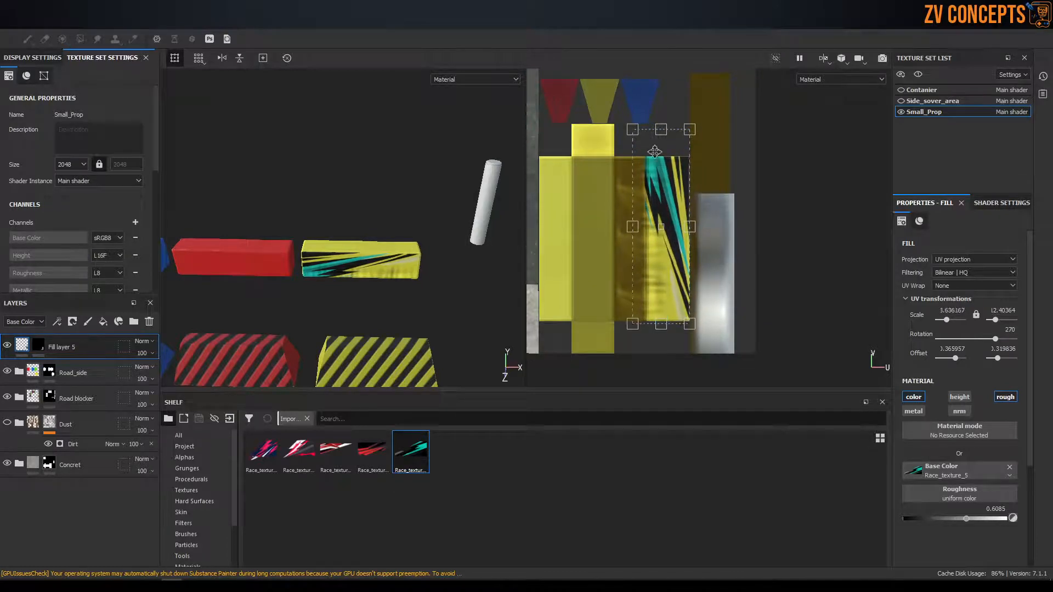
drag(659, 128, 664, 160)
Turn the decal around by 180 degrees and widen it beyond both sides of the front-face UV column
scroll(650, 195, down, 3)
scroll(649, 197, up, 4)
shift+drag(696, 121, 630, 410)
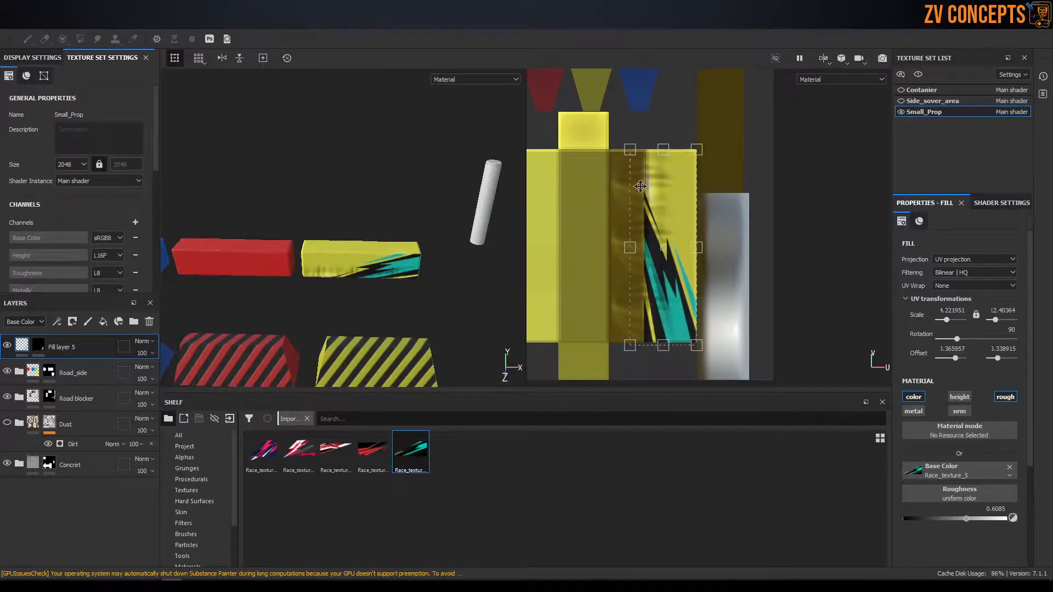
drag(698, 244, 724, 248)
drag(630, 249, 624, 246)
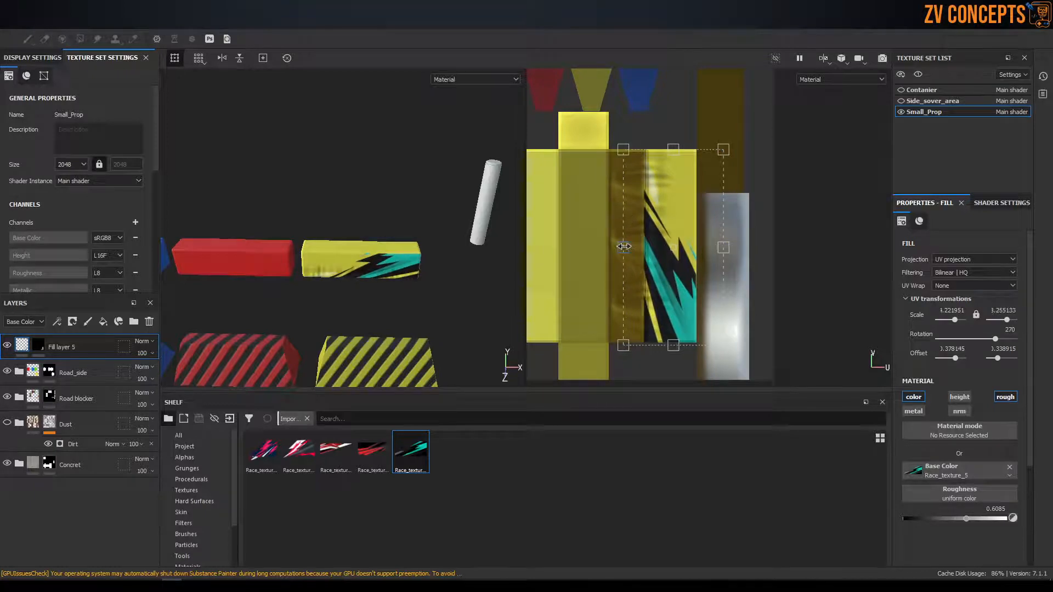
drag(622, 248, 618, 248)
Shift the decal toward the middle of the yellow block's UV island and stretch its left side outward
drag(679, 235, 654, 239)
alt+middle_drag(664, 232, 630, 238)
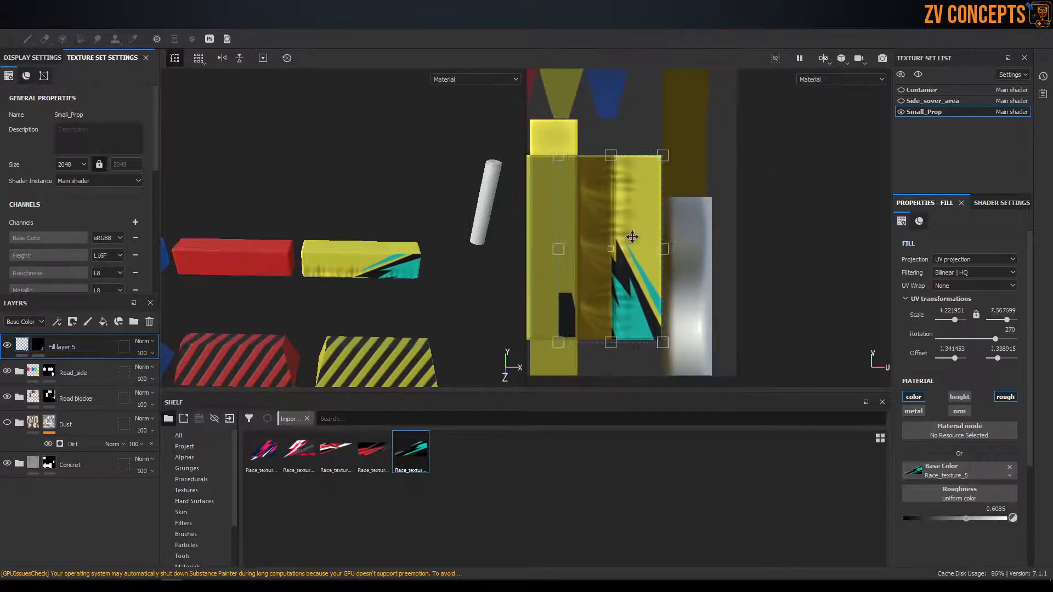
scroll(585, 243, down, 3)
drag(596, 243, 568, 241)
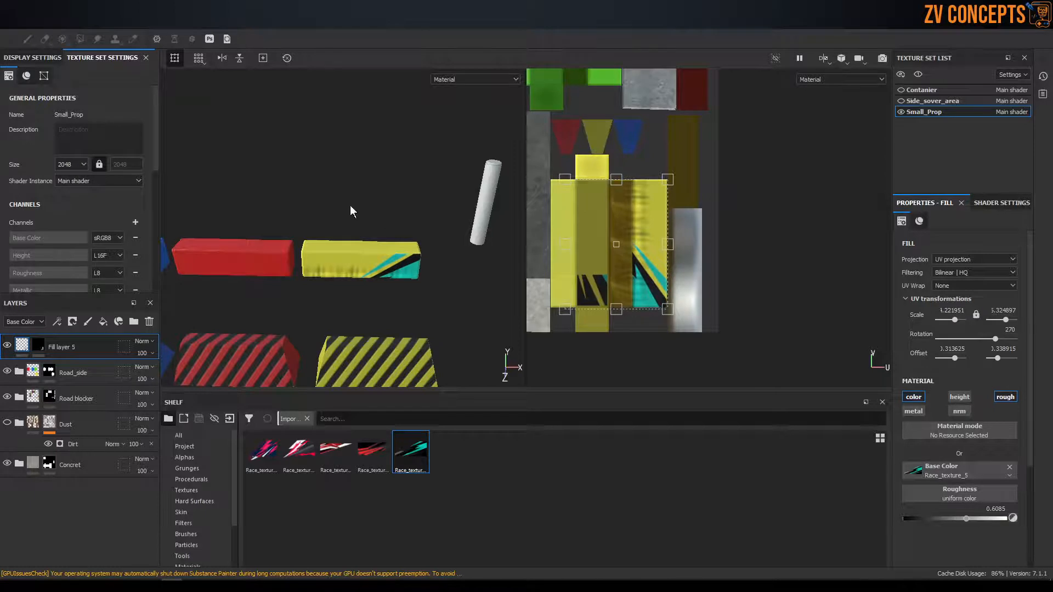
Bring the decal back across the yellow block's front-face UV column and tilt it to a rotation of about 257.79 degrees
alt+drag(353, 212, 413, 249)
scroll(414, 250, up, 2)
click(38, 346)
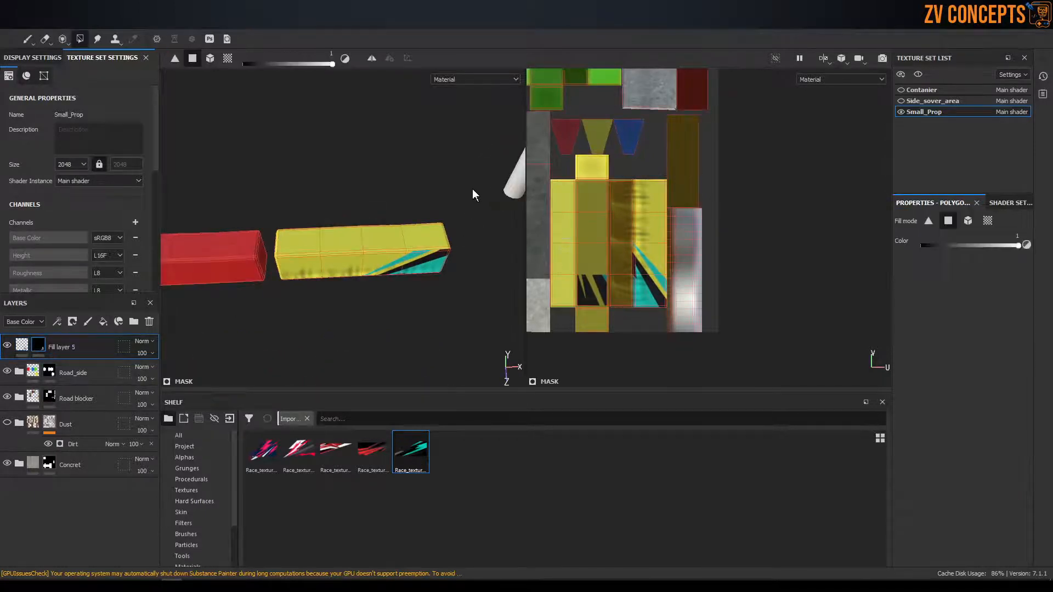
mouse_move(412, 240)
mouse_down()
mouse_move(352, 244)
mouse_move(301, 222)
mouse_move(334, 212)
mouse_move(390, 235)
mouse_move(328, 195)
mouse_up()
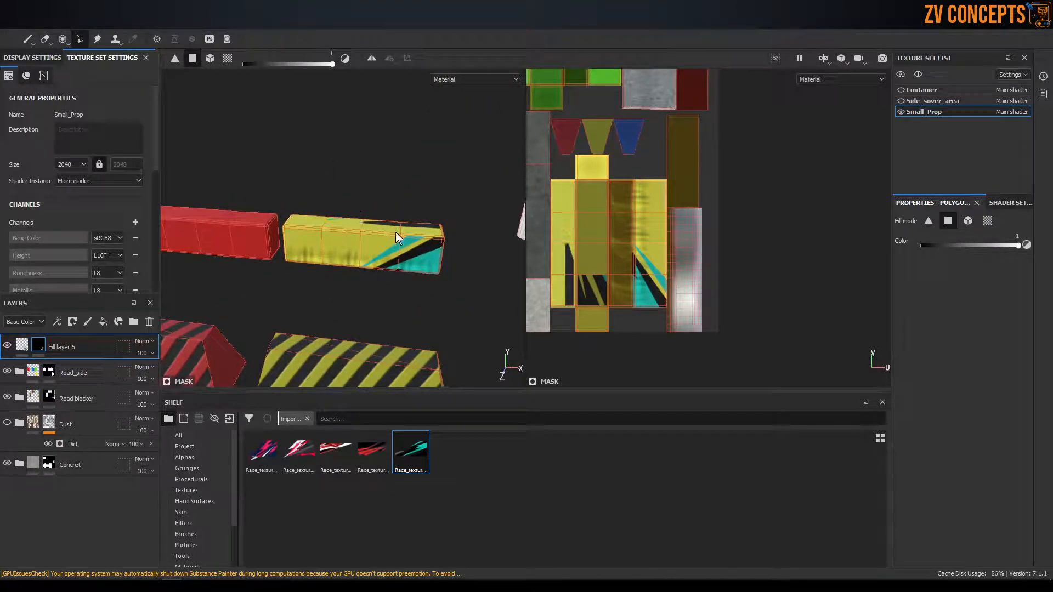
key(f)
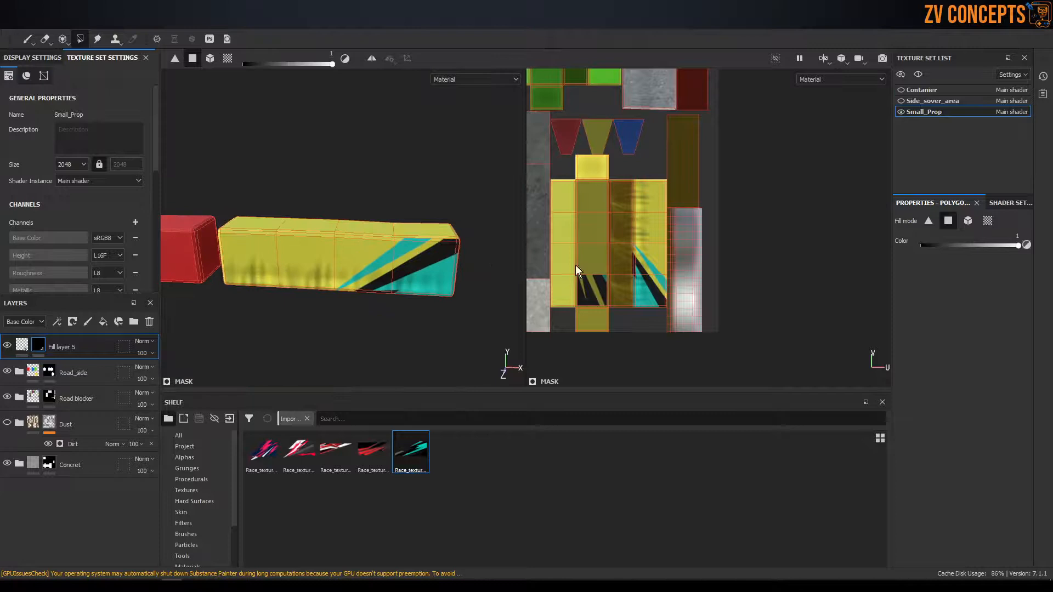
click(23, 344)
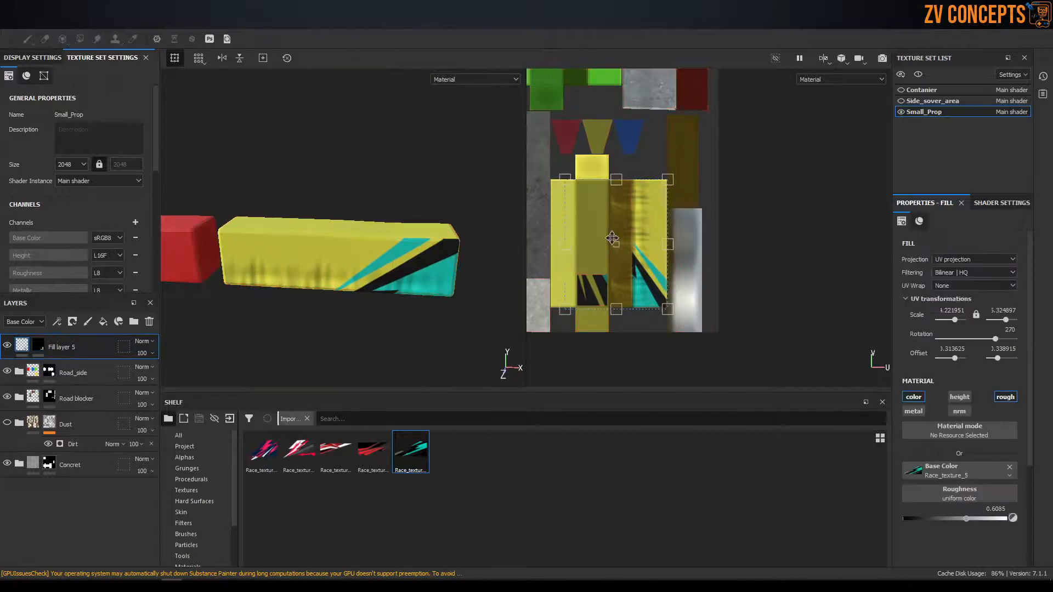
drag(578, 246, 685, 243)
scroll(697, 233, up, 1)
mouse_move(701, 160)
mouse_down()
mouse_move(734, 174)
mouse_move(720, 162)
mouse_up()
mouse_move(674, 208)
mouse_down()
mouse_move(653, 207)
mouse_move(681, 206)
mouse_up()
scroll(647, 251, up, 1)
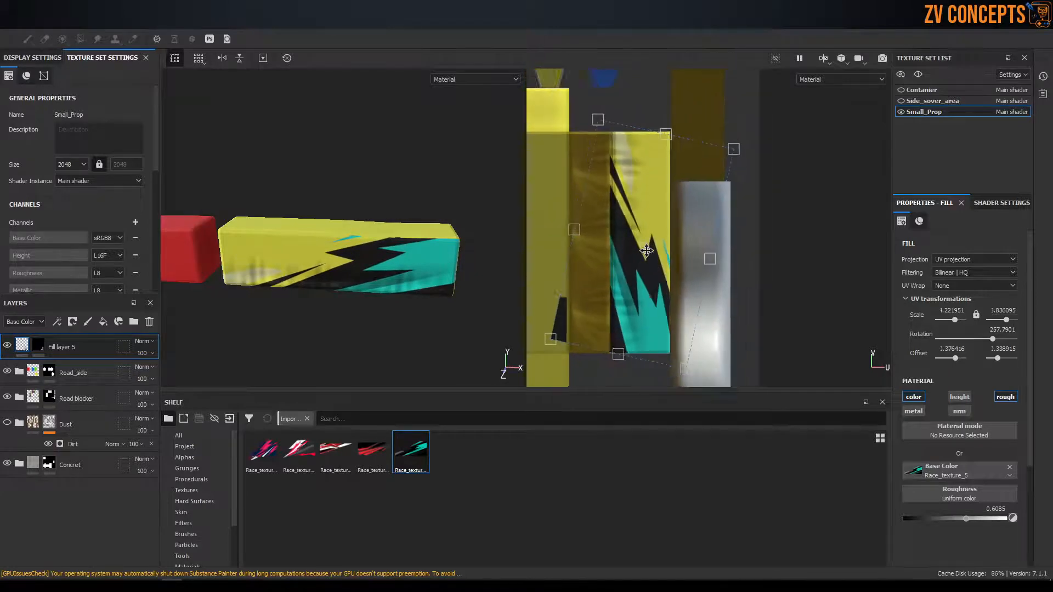
alt+drag(493, 241, 329, 186)
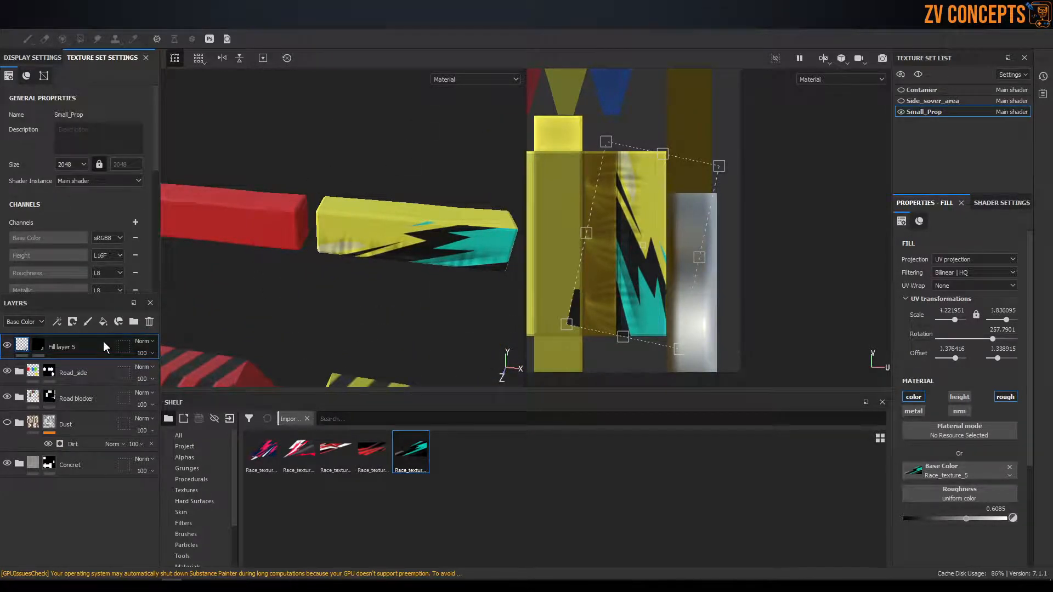
Duplicate Fill layer 5 and clear the mask of the copy
click(44, 346)
right_click(37, 340)
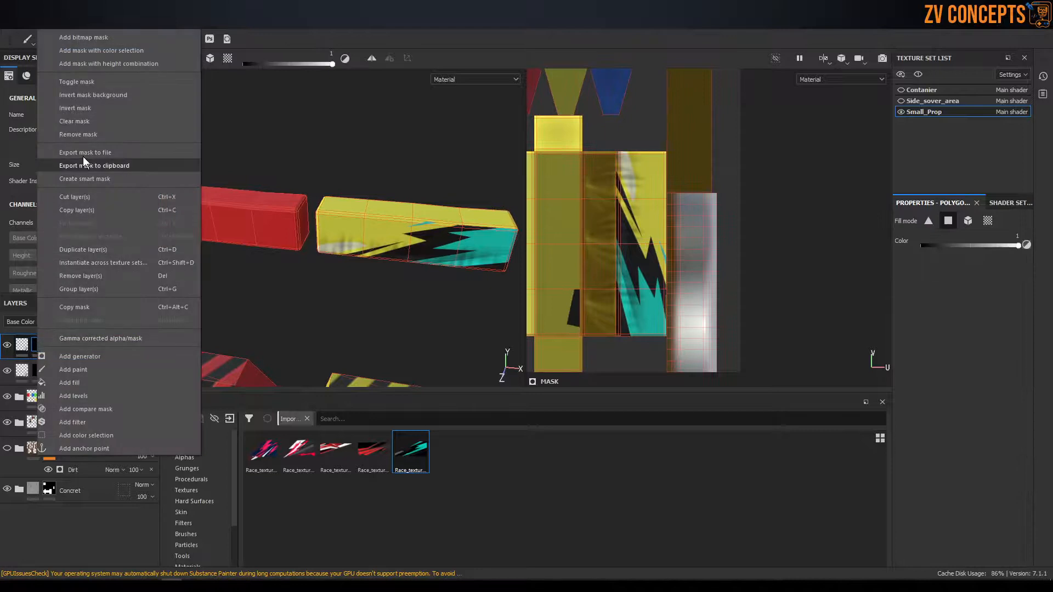
click(94, 120)
Locate the red block in the 3D view and its matching island in the UV layout
alt+drag(219, 316, 434, 248)
scroll(713, 230, down, 5)
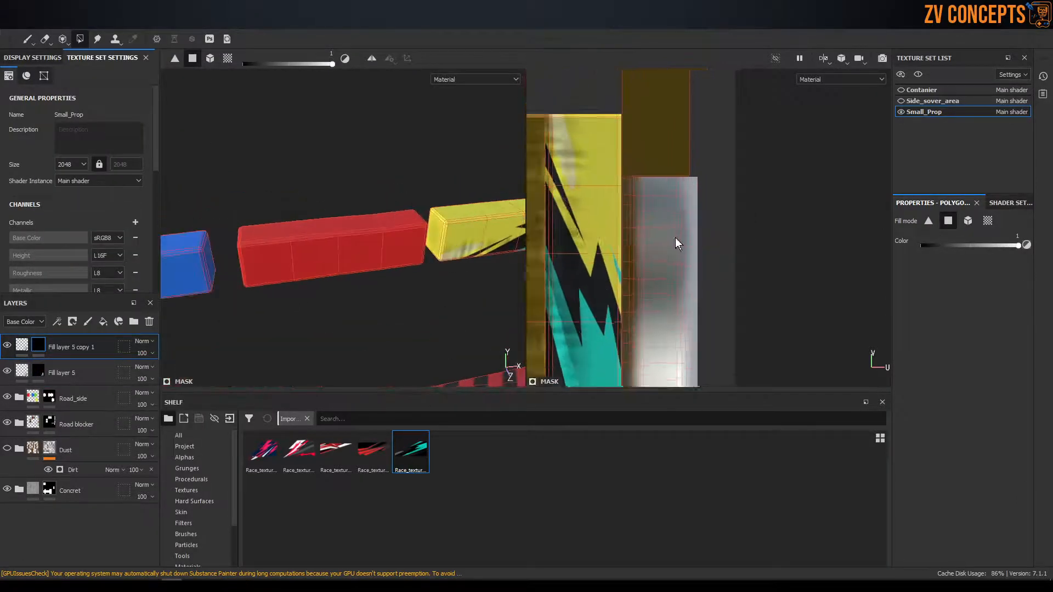
scroll(590, 79, up, 5)
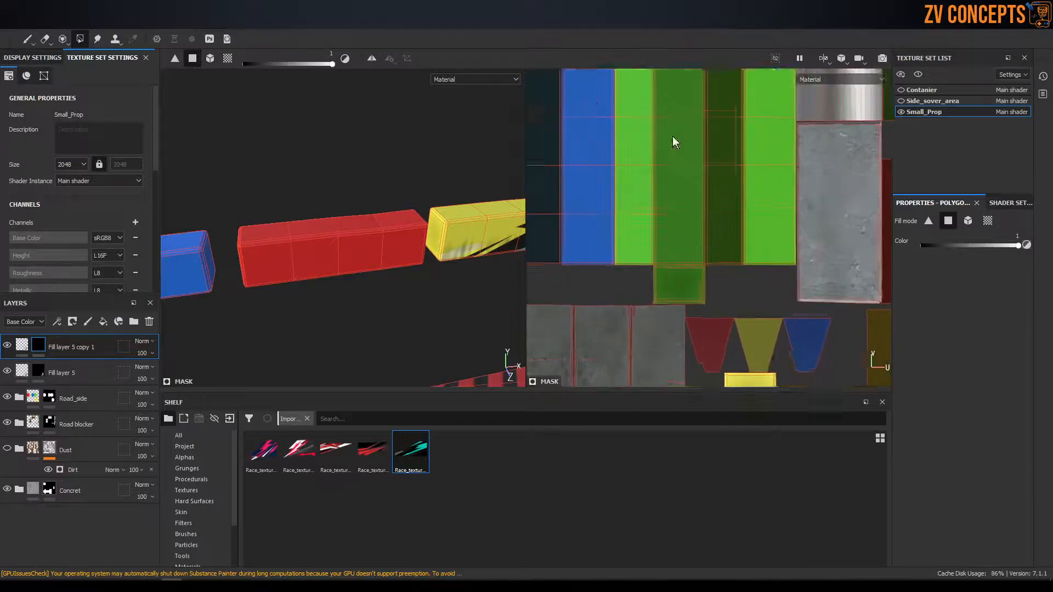
scroll(833, 191, down, 8)
scroll(609, 137, down, 2)
scroll(610, 137, up, 3)
scroll(610, 139, up, 4)
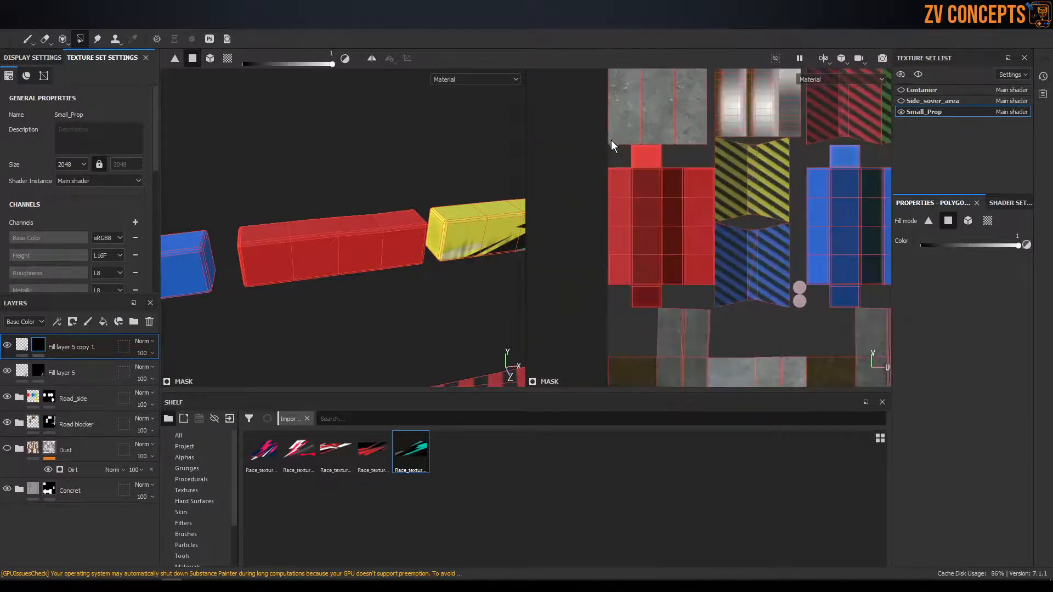
scroll(380, 242, up, 2)
scroll(384, 250, up, 1)
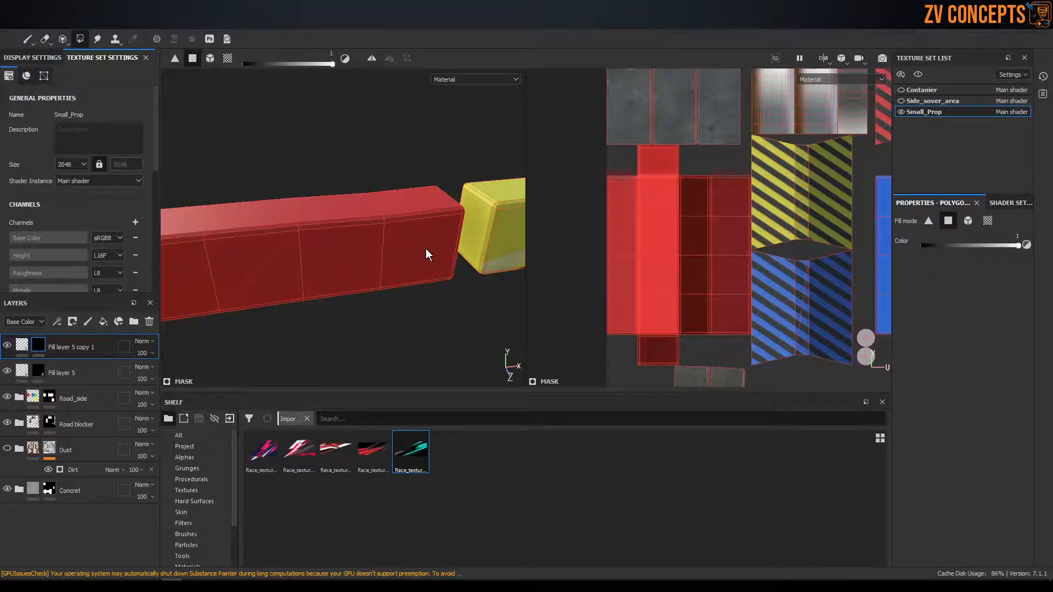
scroll(334, 281, down, 3)
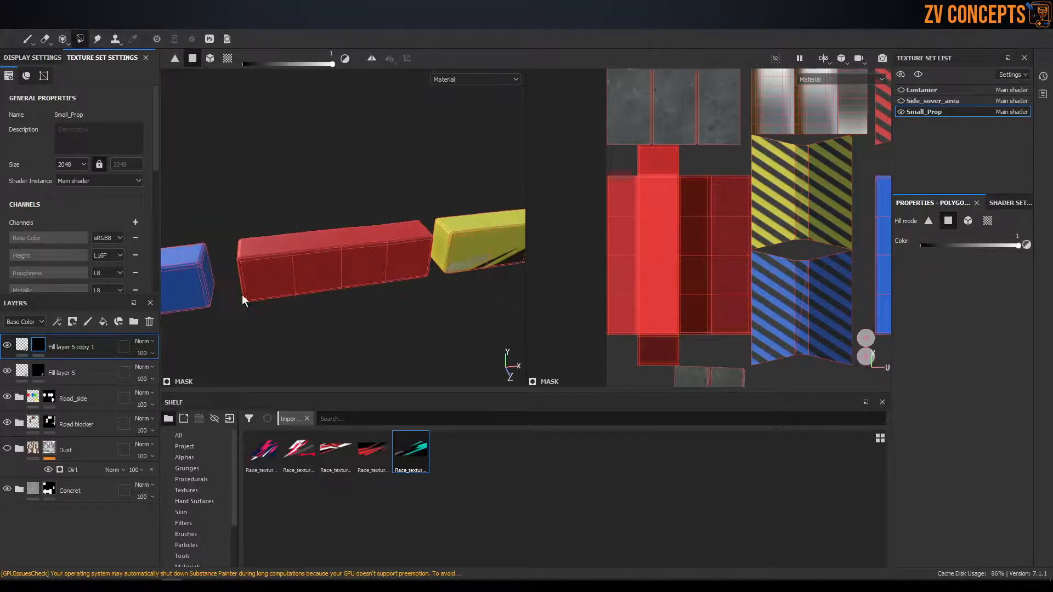
Move the copied layer's decal onto the red block's UV island
click(38, 344)
scroll(412, 265, up, 2)
click(22, 345)
scroll(300, 229, up, 2)
scroll(300, 228, down, 3)
scroll(667, 209, up, 3)
scroll(598, 201, down, 5)
scroll(602, 201, down, 3)
scroll(746, 270, up, 1)
drag(750, 283, 559, 178)
scroll(548, 178, down, 2)
scroll(549, 181, up, 5)
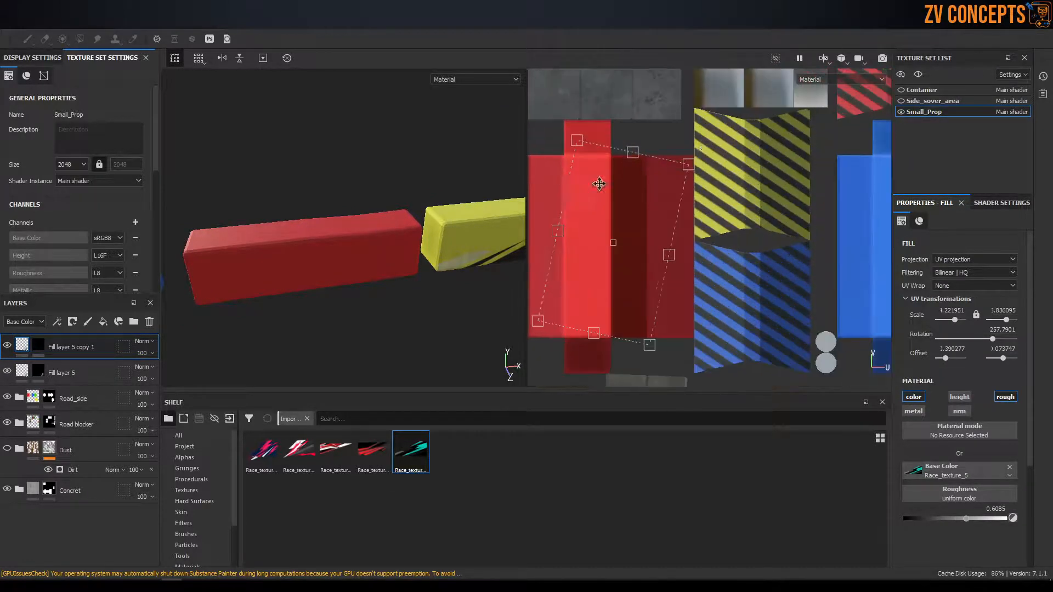
Straighten the copied decal to a rotation of about 270 degrees and widen it to the red UV island's right edge
drag(704, 148, 685, 127)
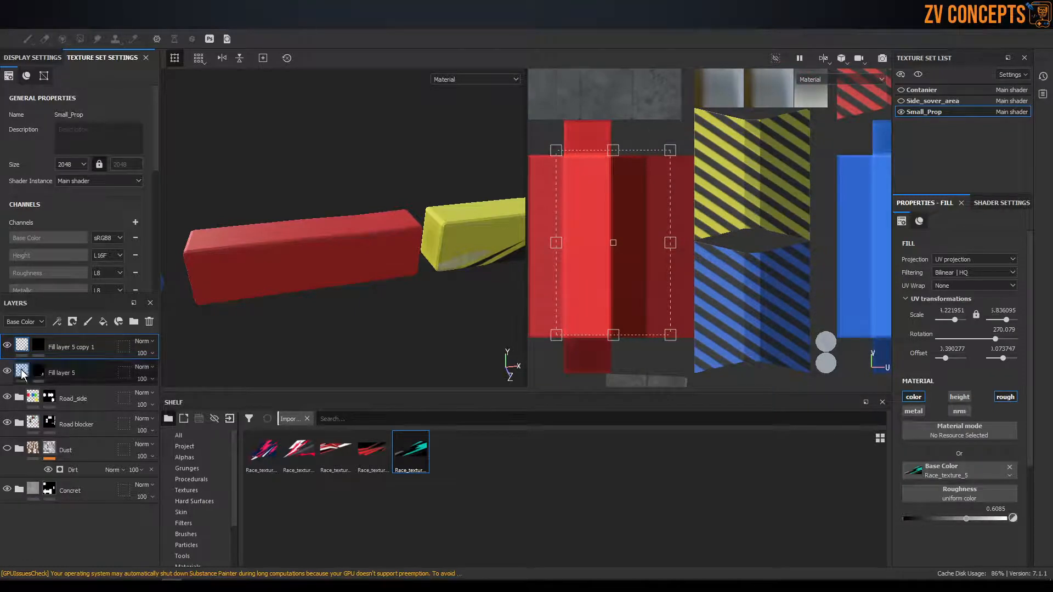
scroll(373, 261, up, 4)
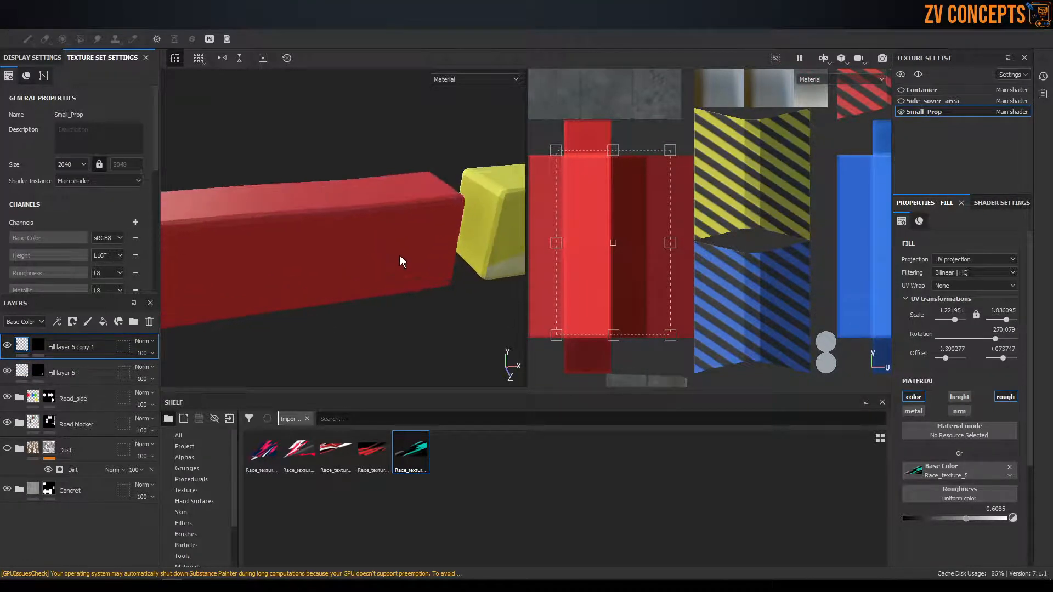
drag(668, 244, 696, 244)
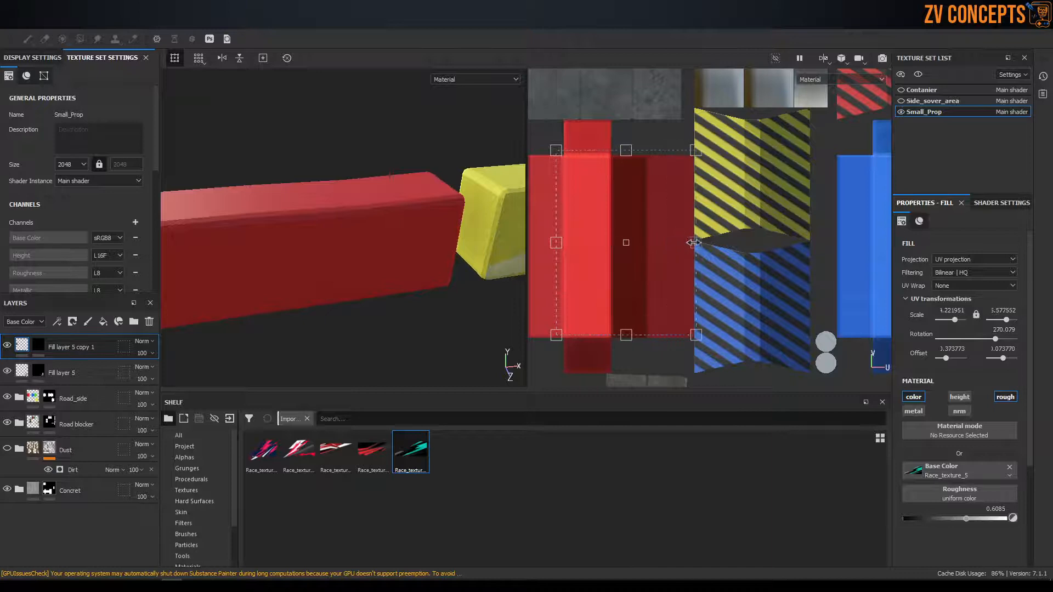
Extend the copied decal towards the red UV island's left edge and start filling its mask on the red block's front faces
drag(556, 243, 538, 242)
click(38, 344)
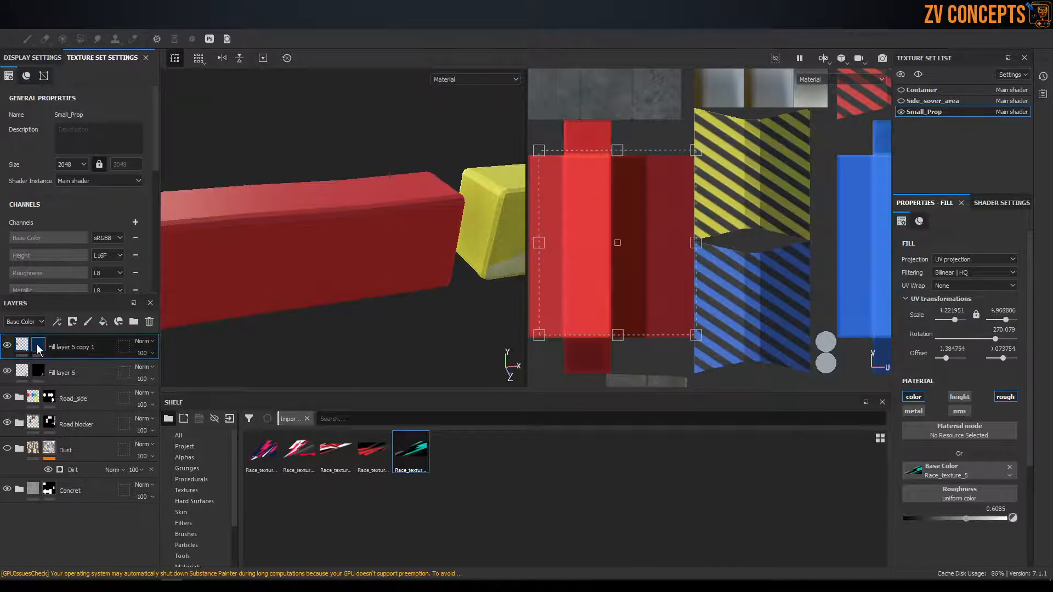
key(4)
click(390, 267)
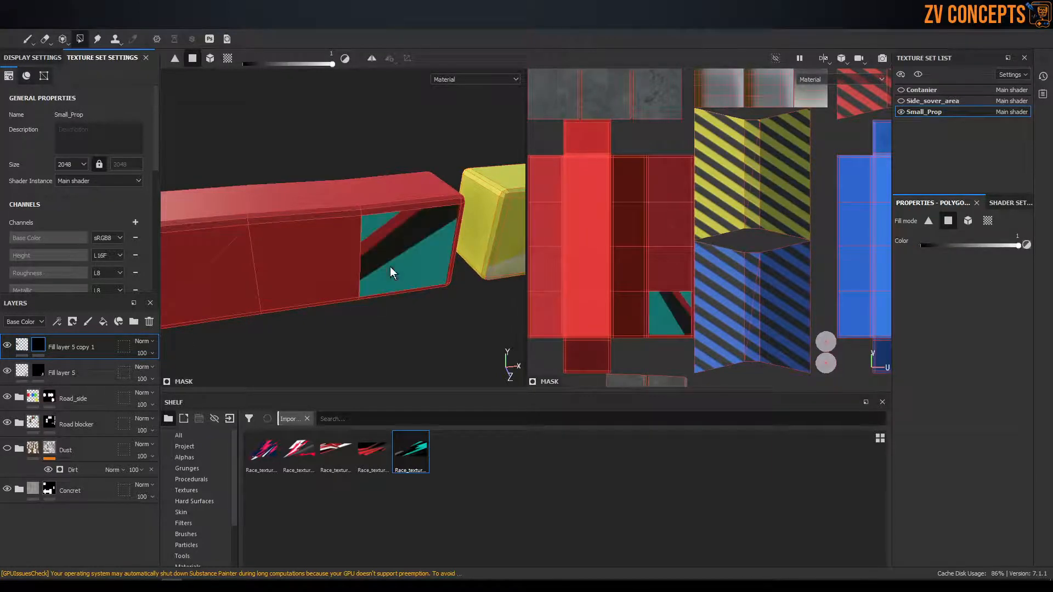
click(317, 267)
alt+middle_drag(362, 261, 438, 240)
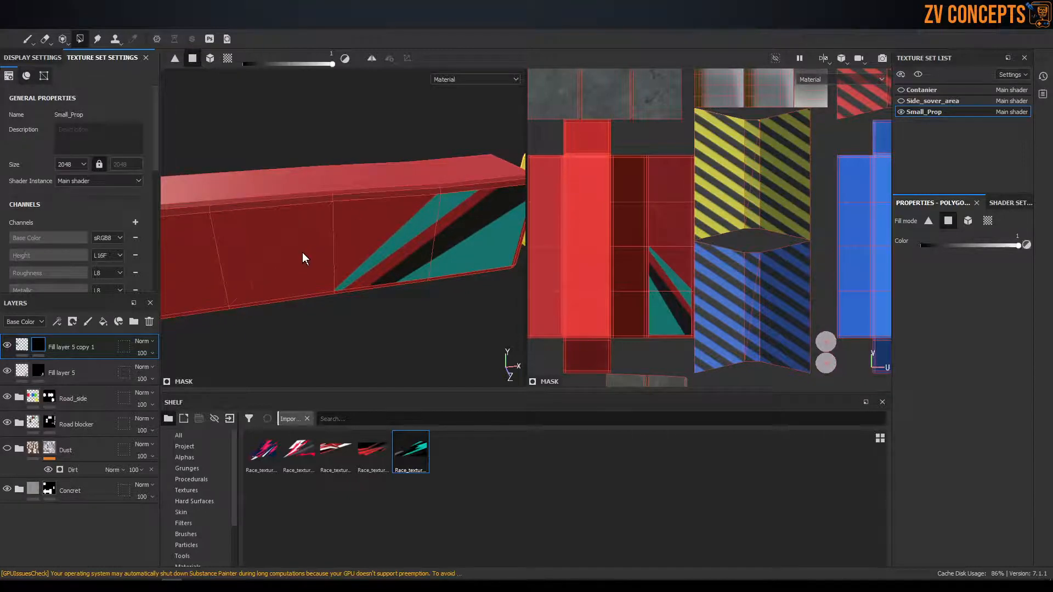
alt+middle_drag(305, 258, 346, 248)
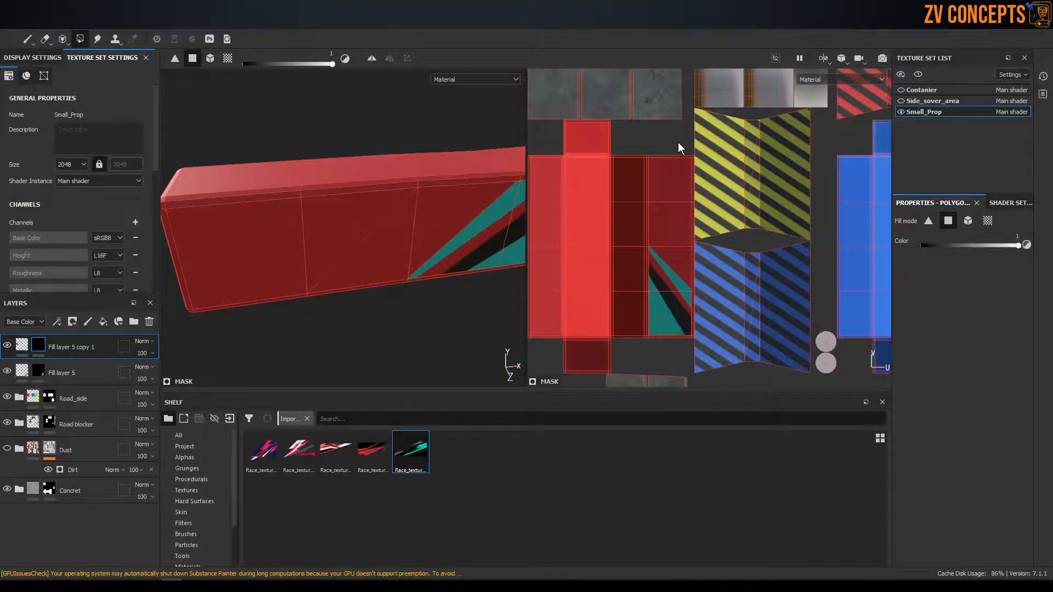
Add the remaining front faces and bevel strips of the red block to the decal mask in the UV layout
scroll(660, 224, up, 5)
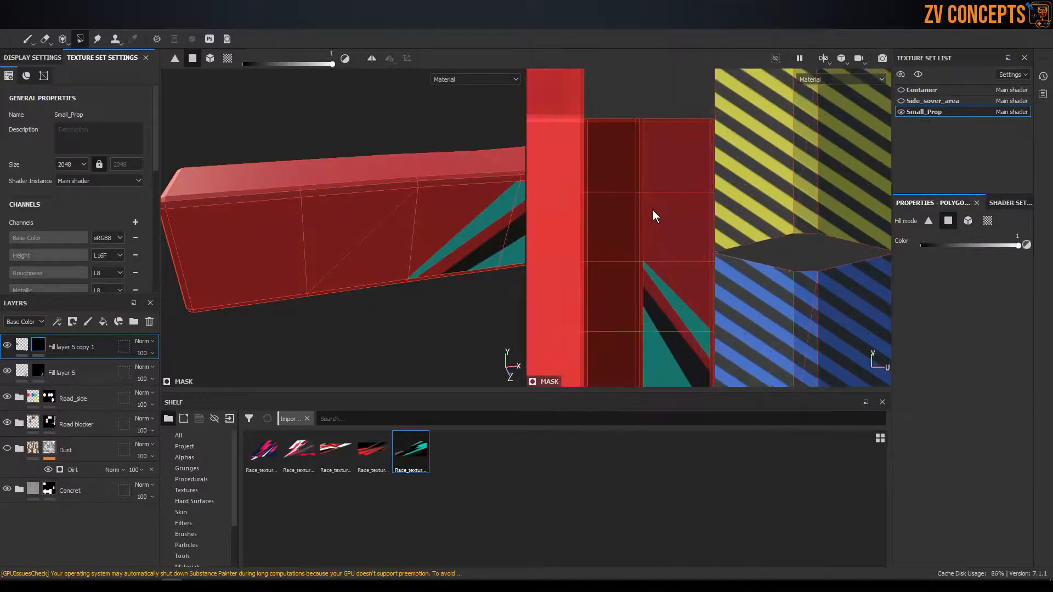
scroll(652, 209, down, 4)
scroll(654, 209, up, 5)
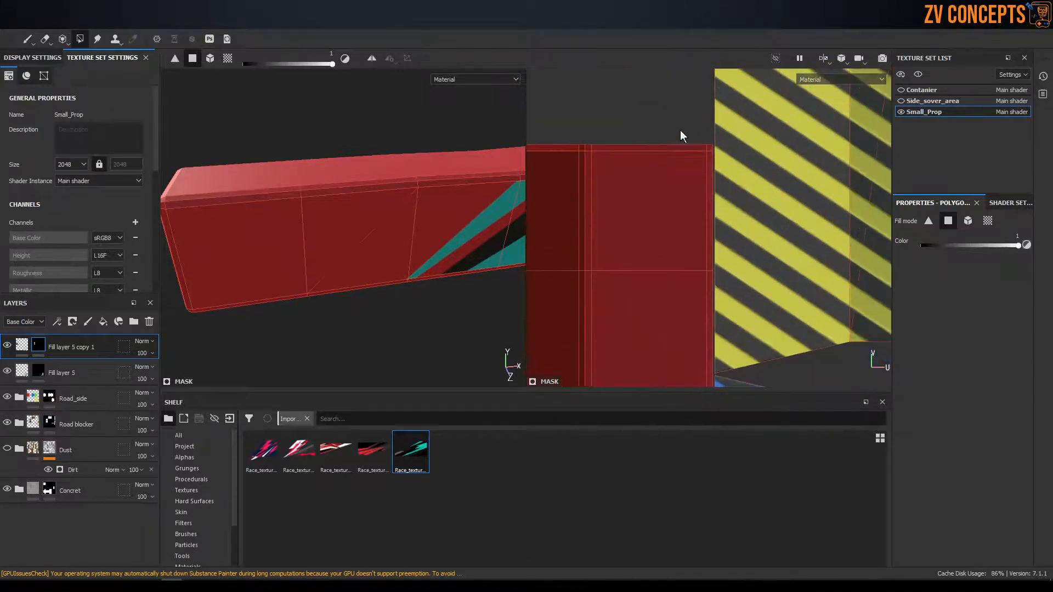
scroll(666, 140, up, 4)
drag(663, 159, 673, 180)
alt+middle_drag(655, 257, 638, 146)
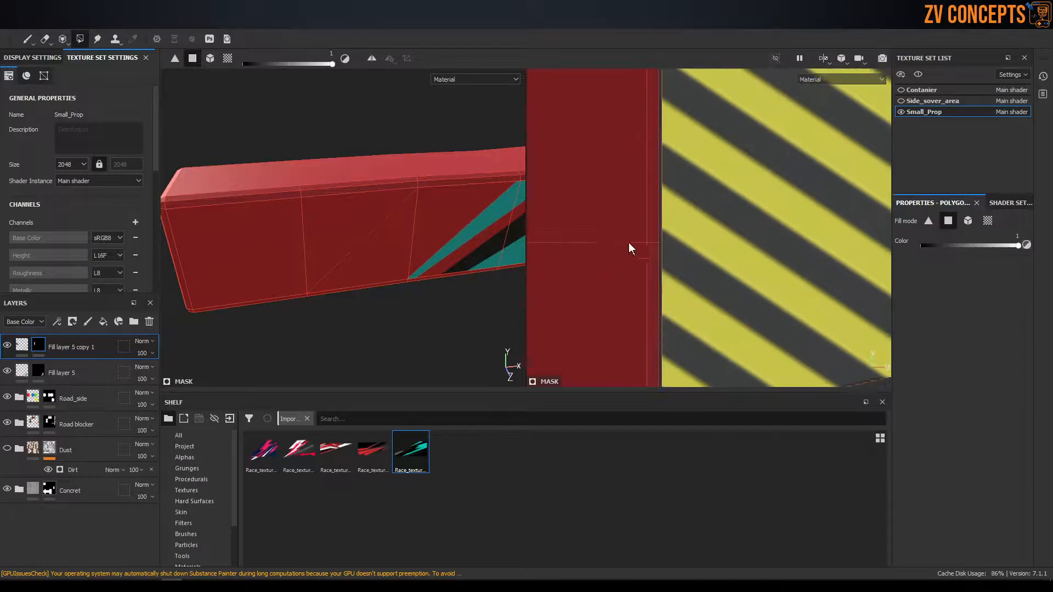
drag(646, 286, 654, 301)
alt+middle_drag(648, 317, 618, 110)
scroll(630, 201, down, 3)
drag(599, 224, 626, 274)
alt+middle_drag(626, 274, 611, 227)
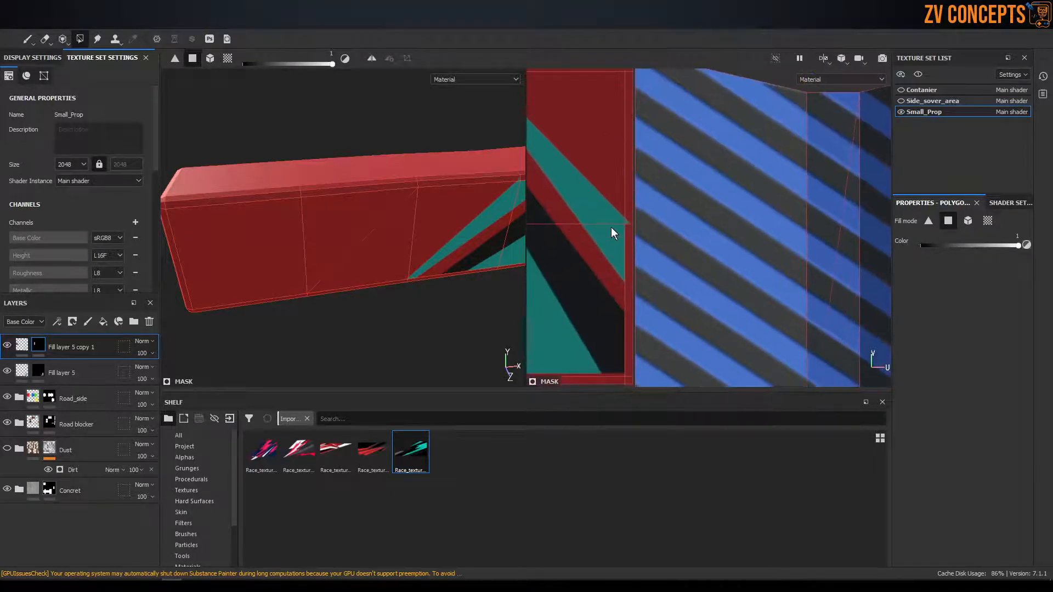
drag(591, 243, 627, 395)
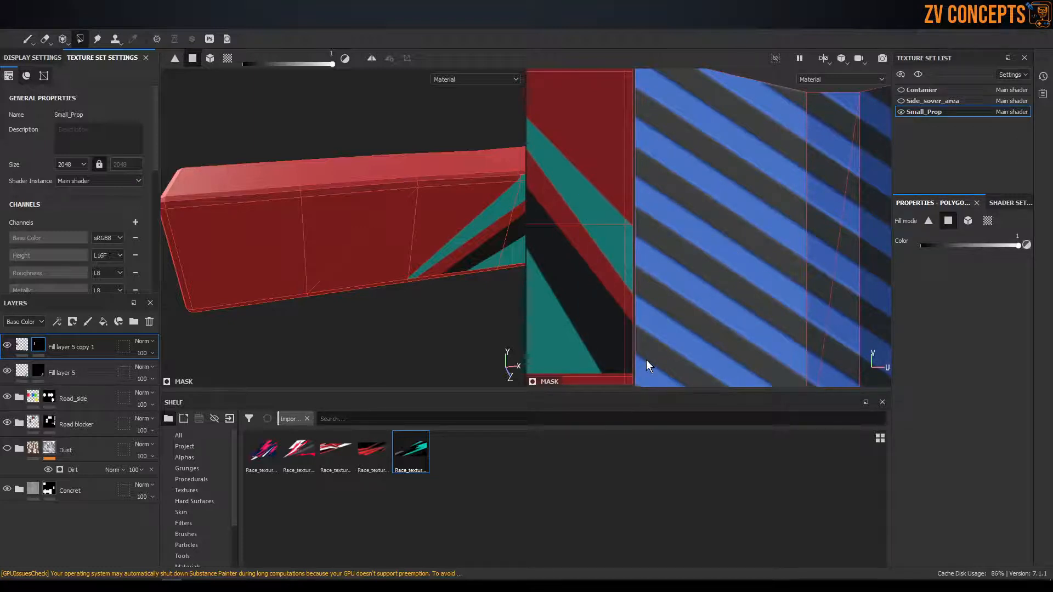
Try rotating the red block's decal to 135 degrees and to 45 degrees
scroll(259, 179, down, 5)
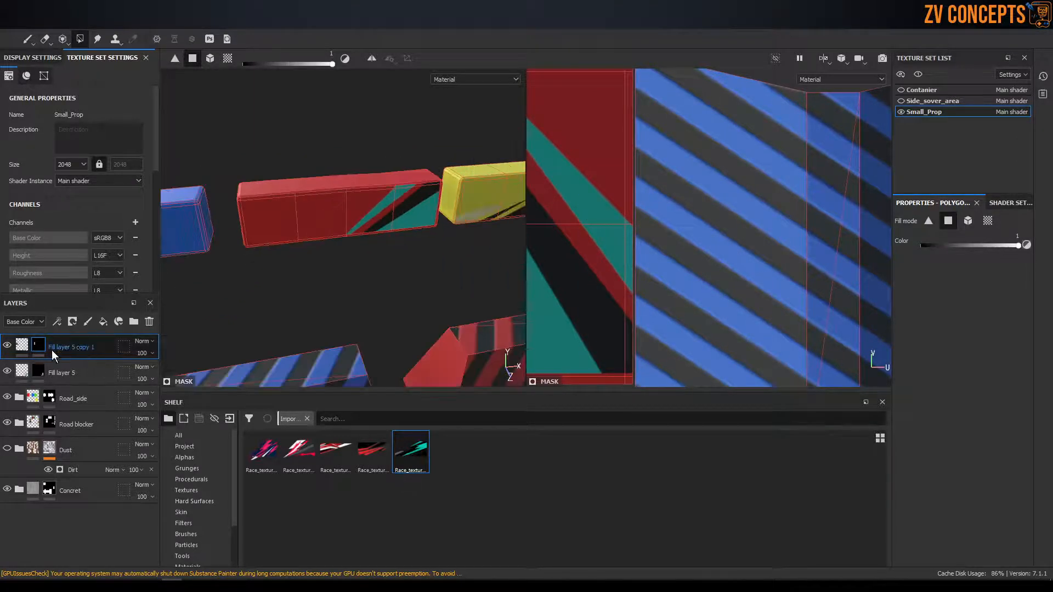
click(25, 346)
scroll(683, 214, down, 5)
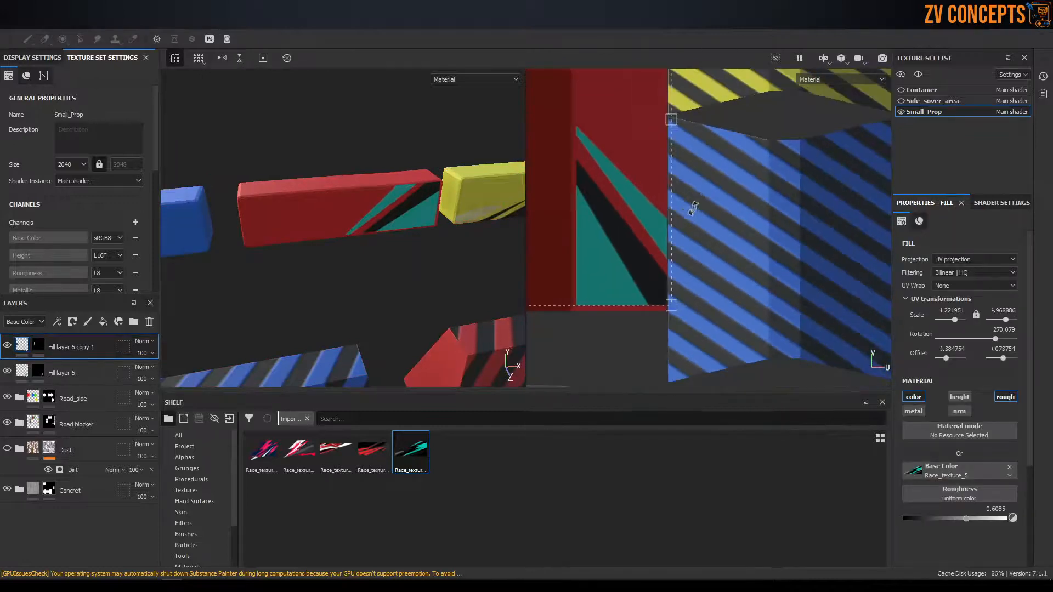
scroll(673, 199, down, 3)
drag(653, 132, 668, 136)
drag(699, 91, 681, 305)
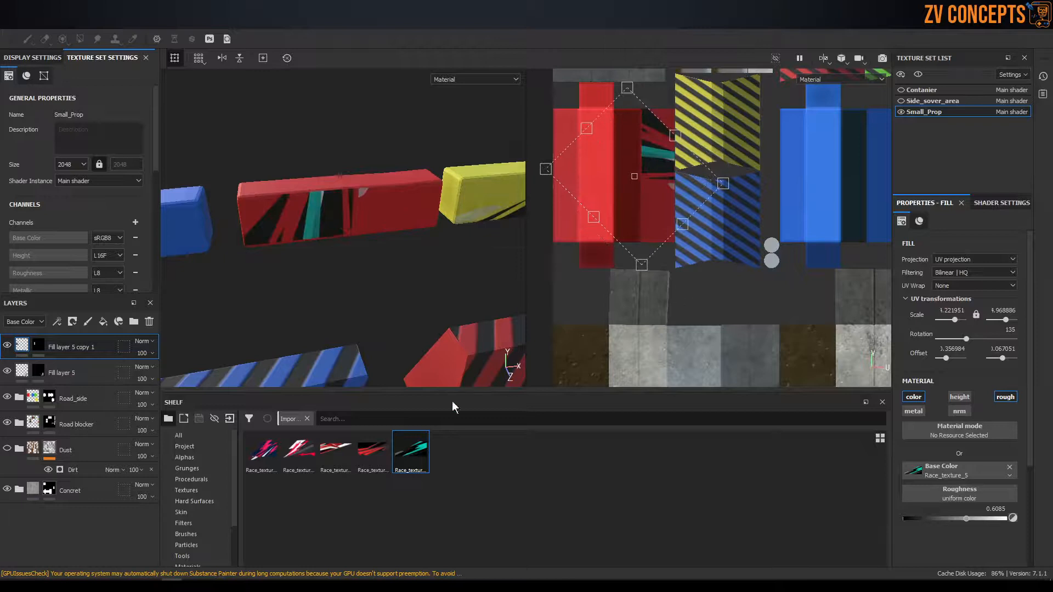
drag(646, 251, 739, 270)
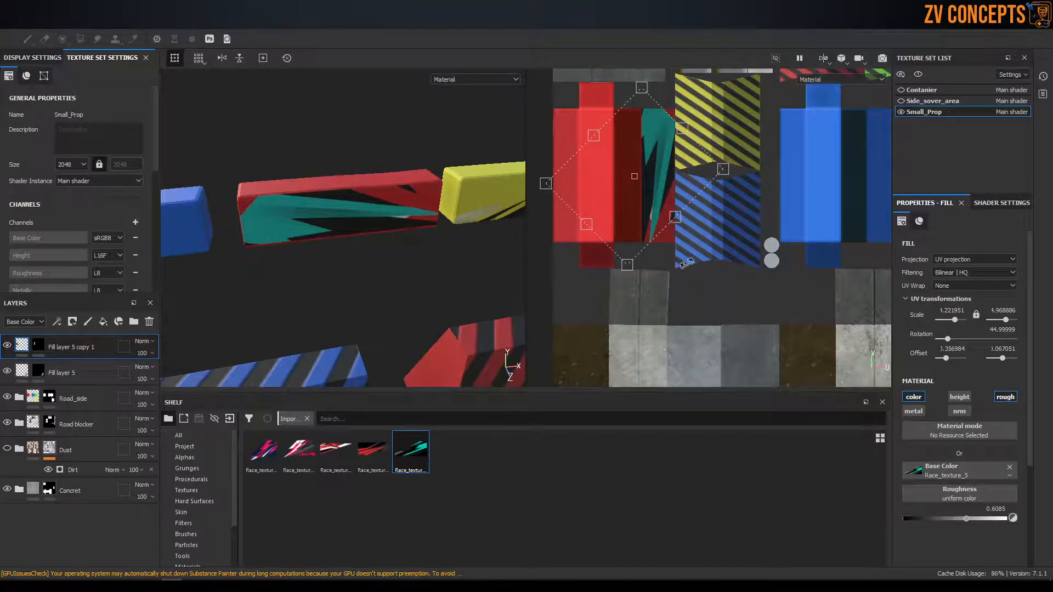
Replace the layer's base color image with Race_texture_3 and shift the decal towards the red block's front UV strip
drag(335, 450, 839, 476)
drag(925, 469, 924, 469)
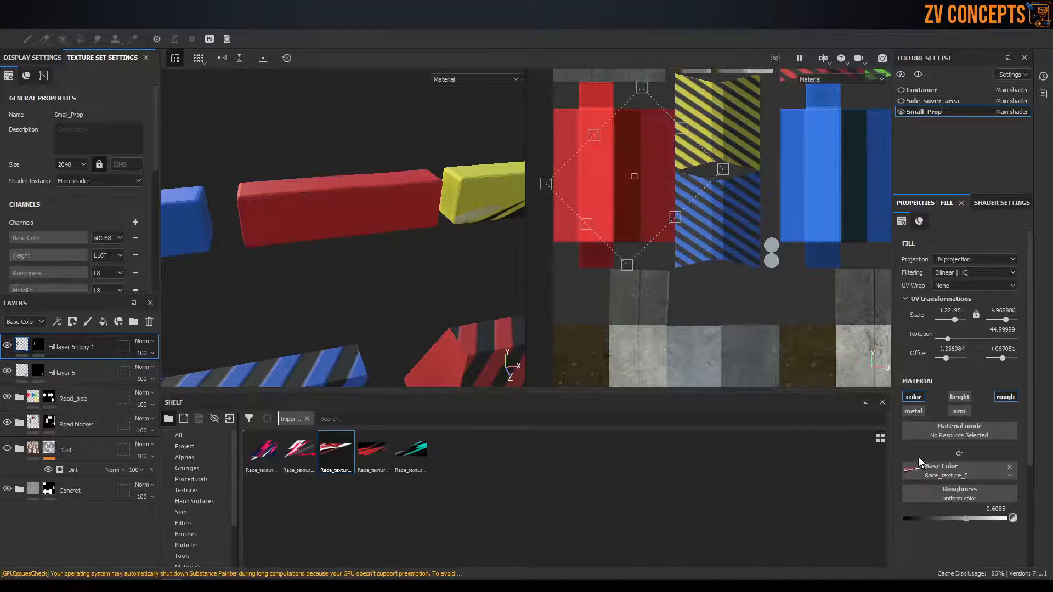
drag(660, 146, 683, 147)
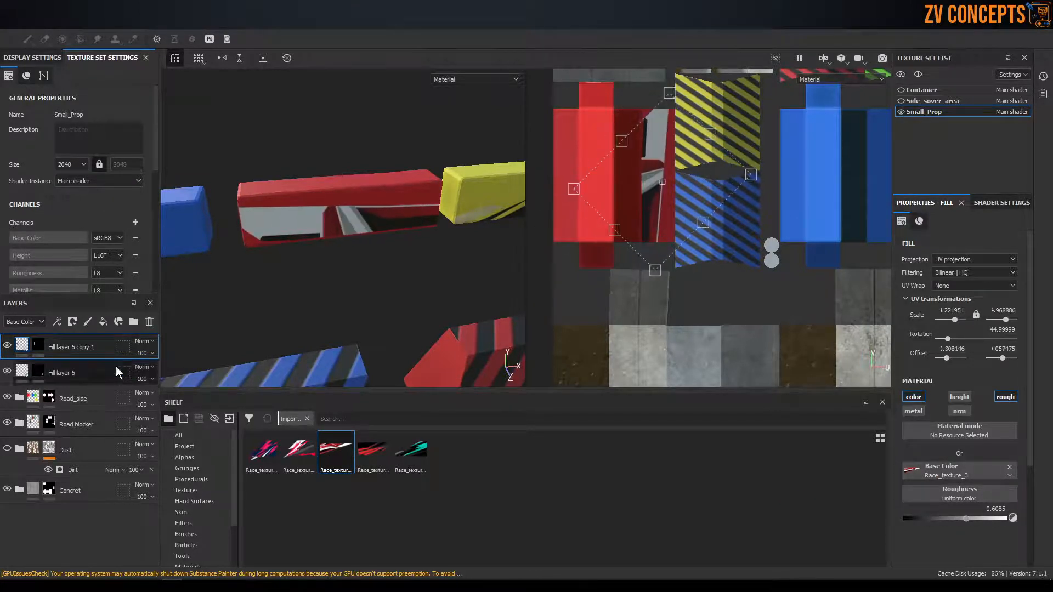
Rotate the Race_texture_3 decal to 270 degrees and narrow it around the red block's front UV strip
scroll(333, 179, up, 3)
scroll(201, 218, down, 3)
scroll(202, 218, down, 3)
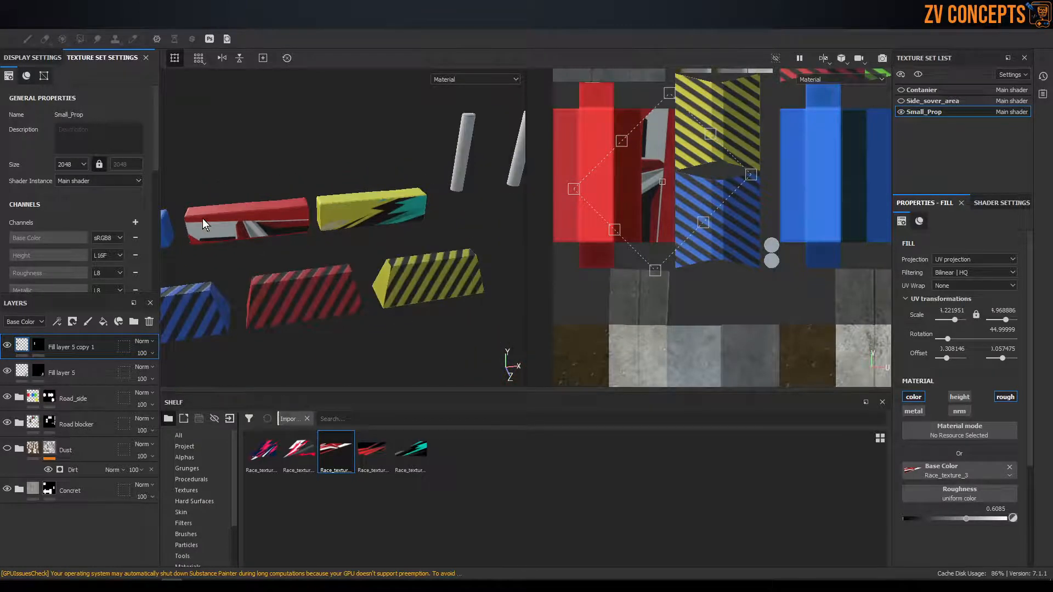
scroll(202, 219, up, 3)
scroll(653, 180, up, 4)
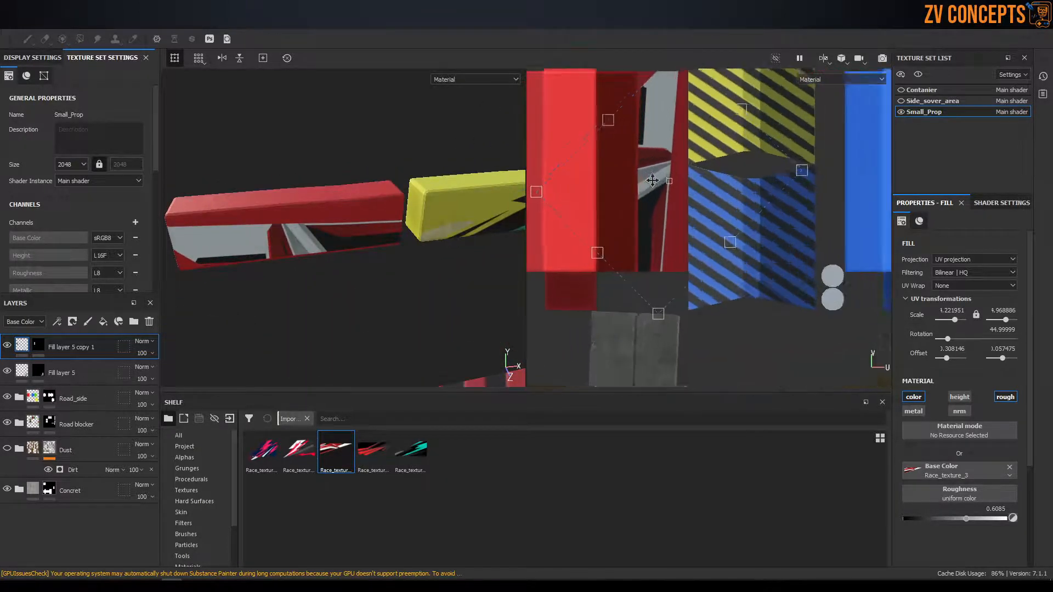
drag(681, 130, 702, 128)
scroll(694, 210, down, 5)
drag(823, 143, 738, 86)
mouse_move(713, 189)
mouse_down()
mouse_move(712, 179)
mouse_move(749, 186)
mouse_move(680, 190)
mouse_move(706, 192)
mouse_up()
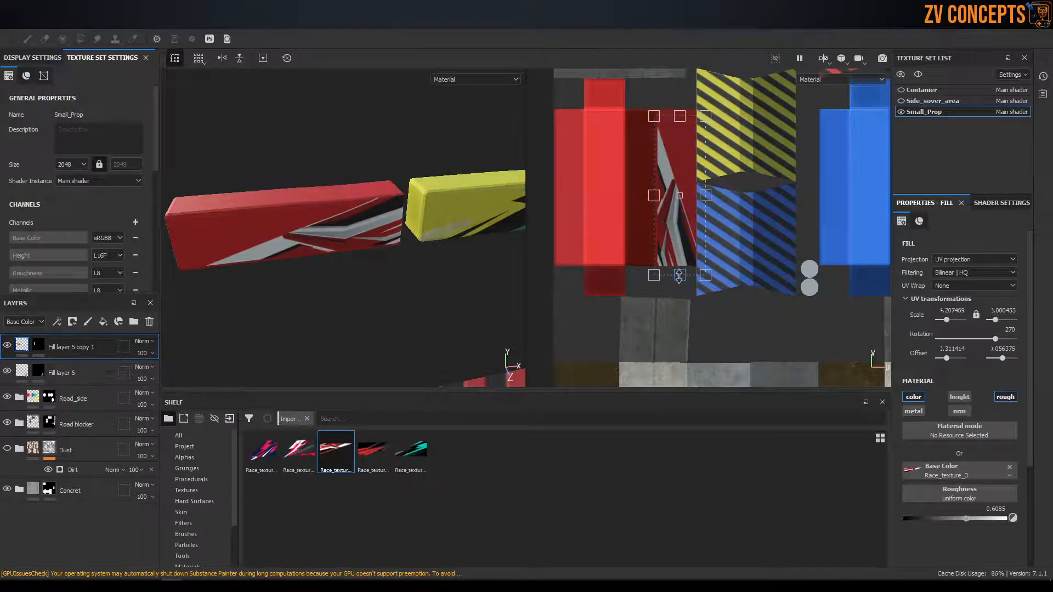
Stretch the decal over the full length of the red front strip, try a slanted rotation, undo it, and narrow the decal again
drag(678, 130, 678, 117)
drag(652, 190, 711, 186)
drag(679, 283, 680, 280)
drag(669, 104, 670, 102)
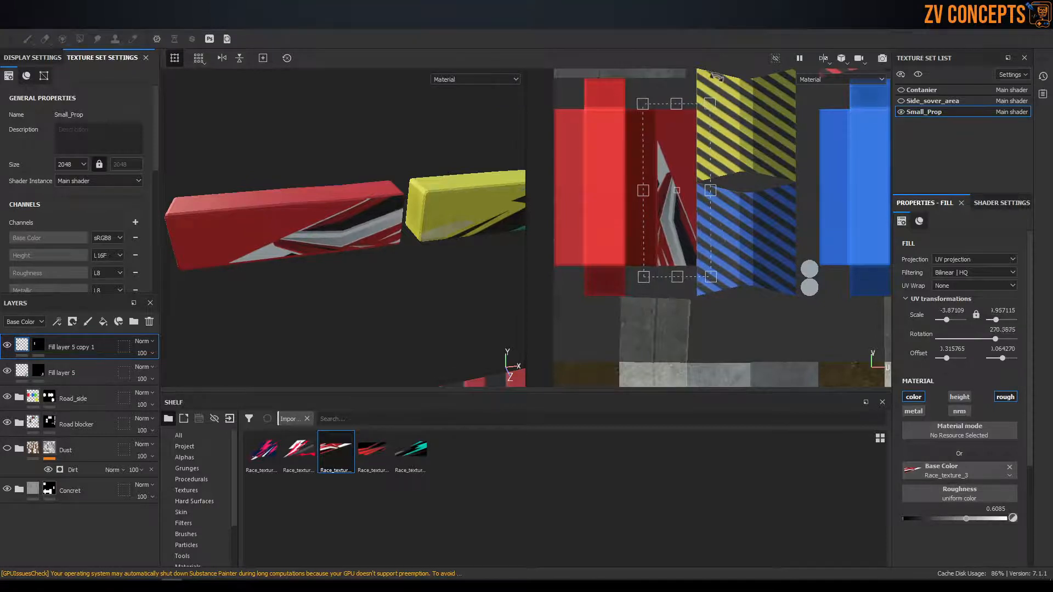
drag(720, 81, 738, 124)
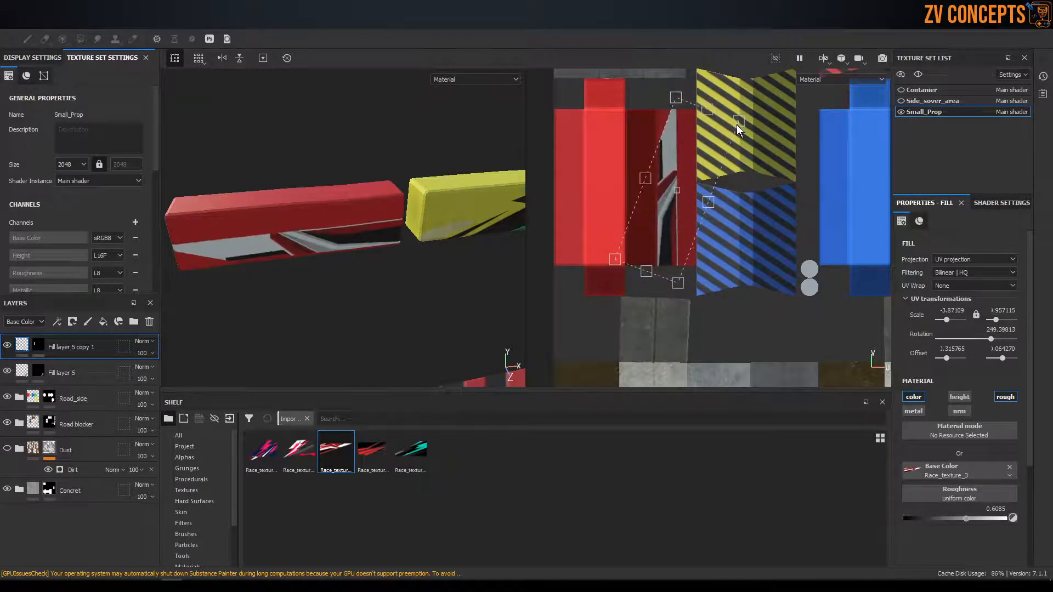
key(ctrl+z)
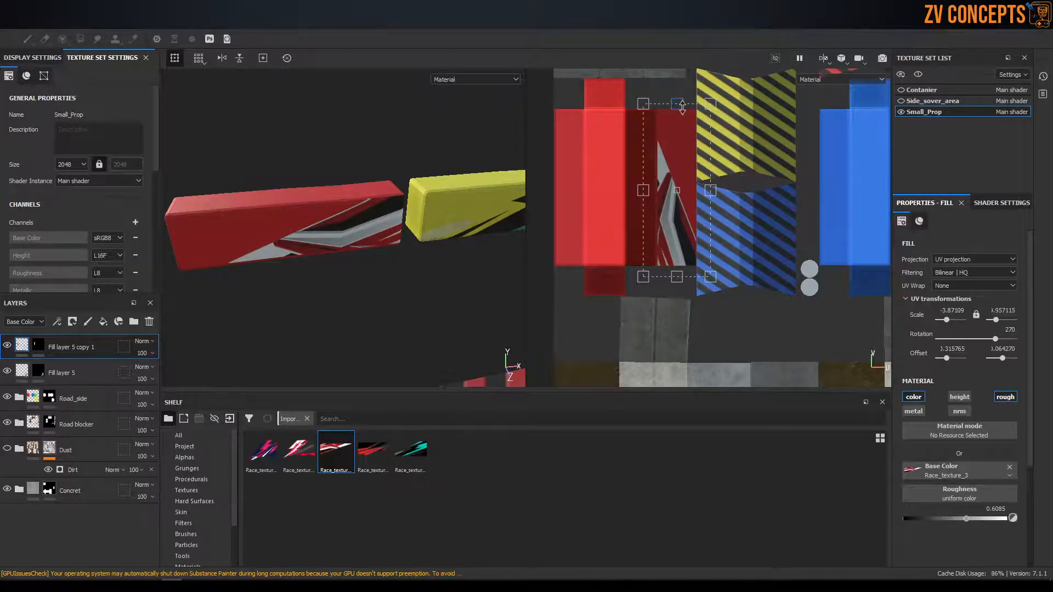
drag(710, 190, 652, 196)
Duplicate Fill layer 5 copy 1 and clear the mask of the new copy
scroll(688, 171, down, 4)
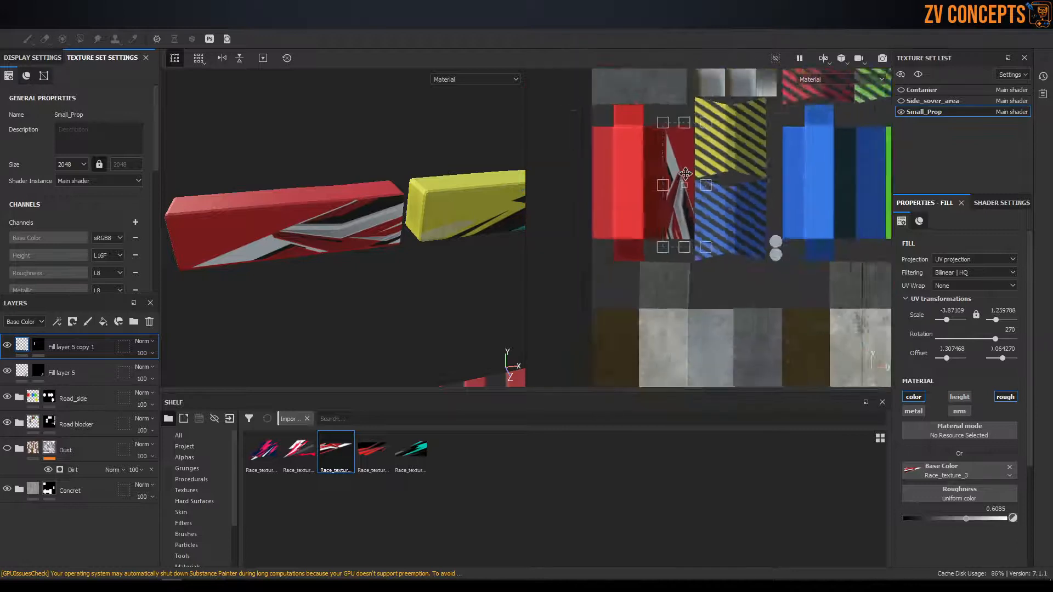
scroll(449, 208, down, 4)
scroll(373, 198, down, 3)
scroll(324, 189, up, 3)
scroll(378, 181, down, 3)
scroll(258, 167, up, 5)
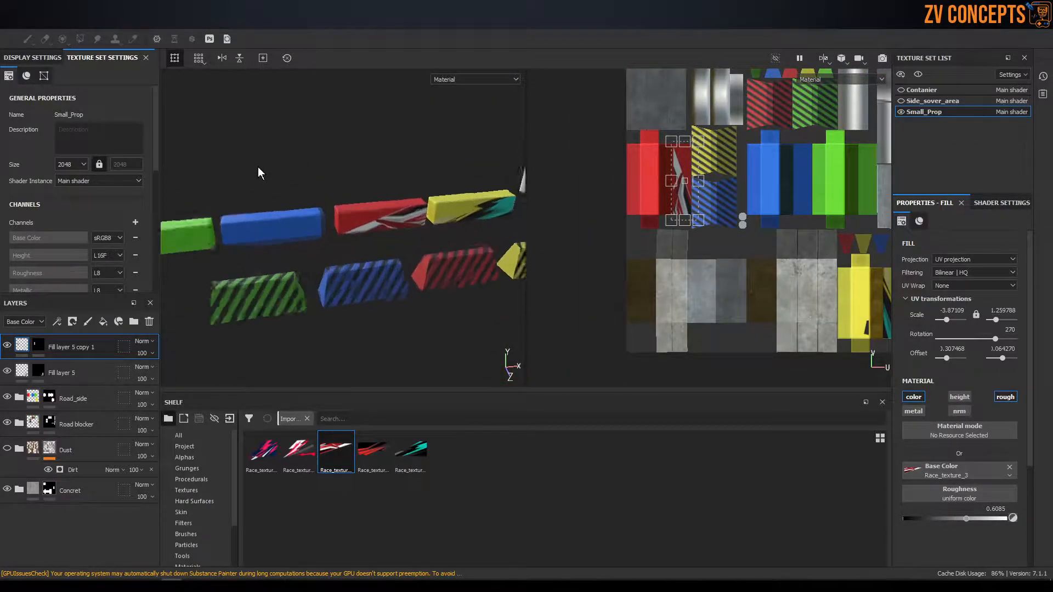
scroll(292, 230, up, 2)
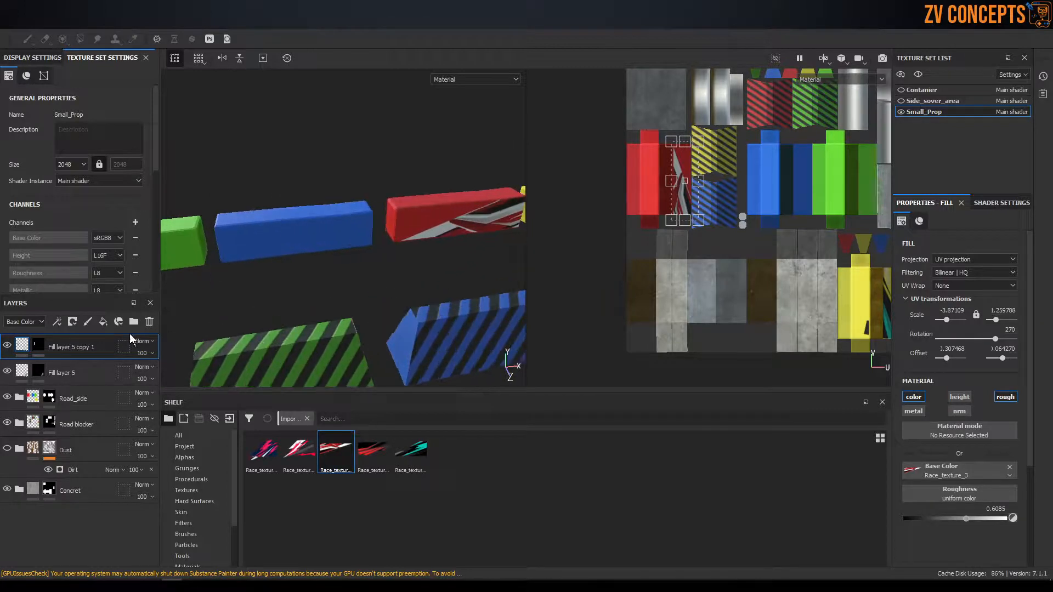
key(ctrl+d)
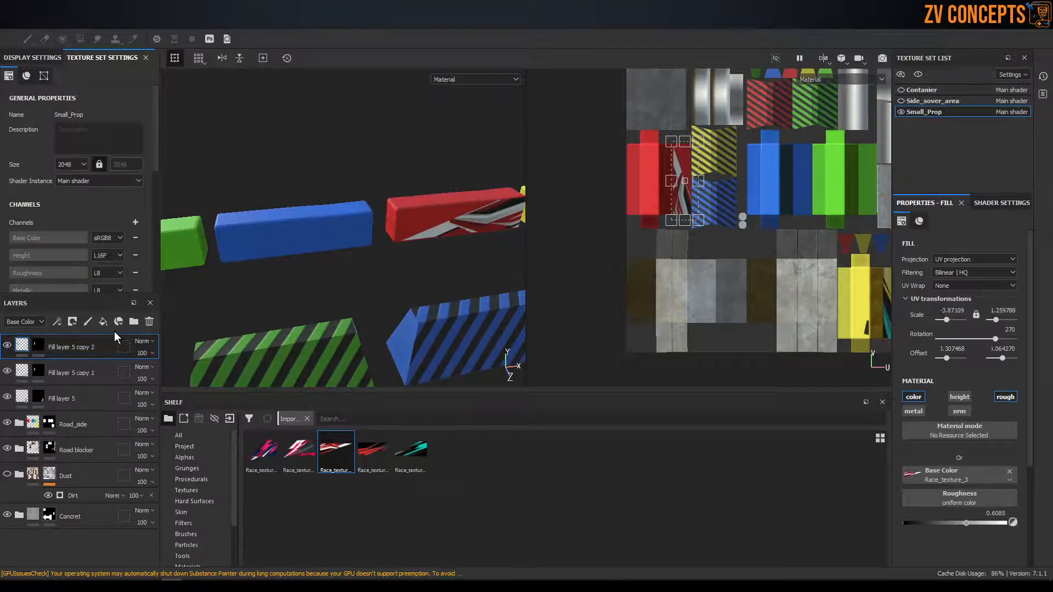
right_click(38, 348)
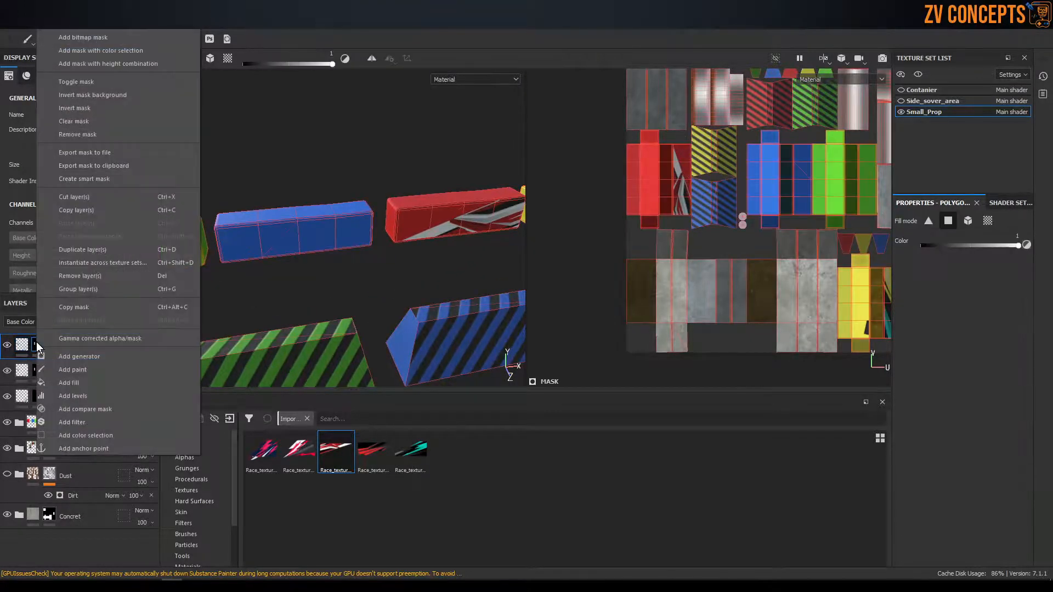
click(64, 126)
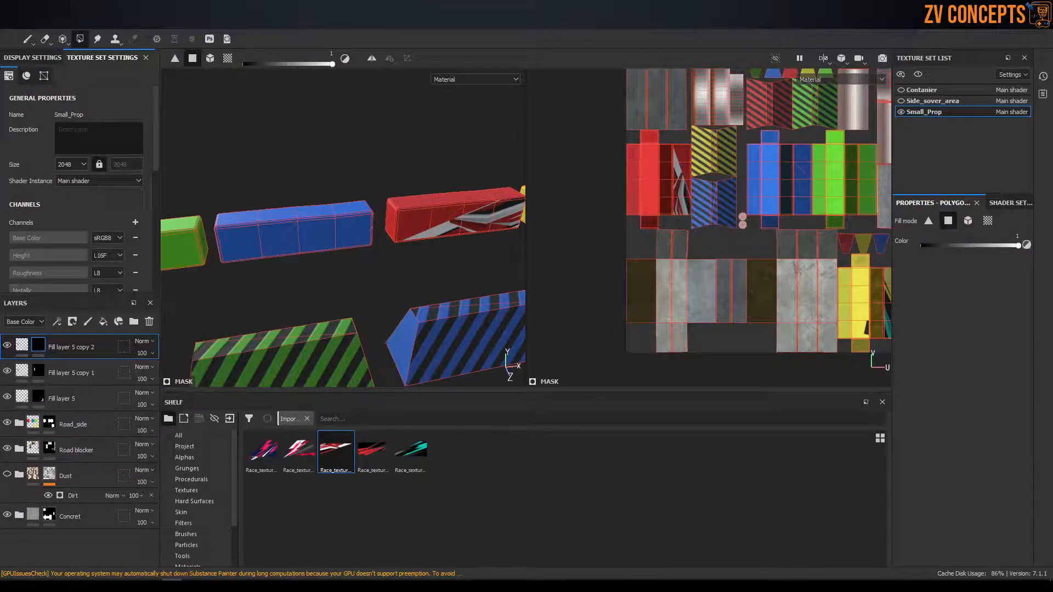
Move the new copy's decal across the UV layout to the blue block's island
alt+right_drag(288, 192, 378, 226)
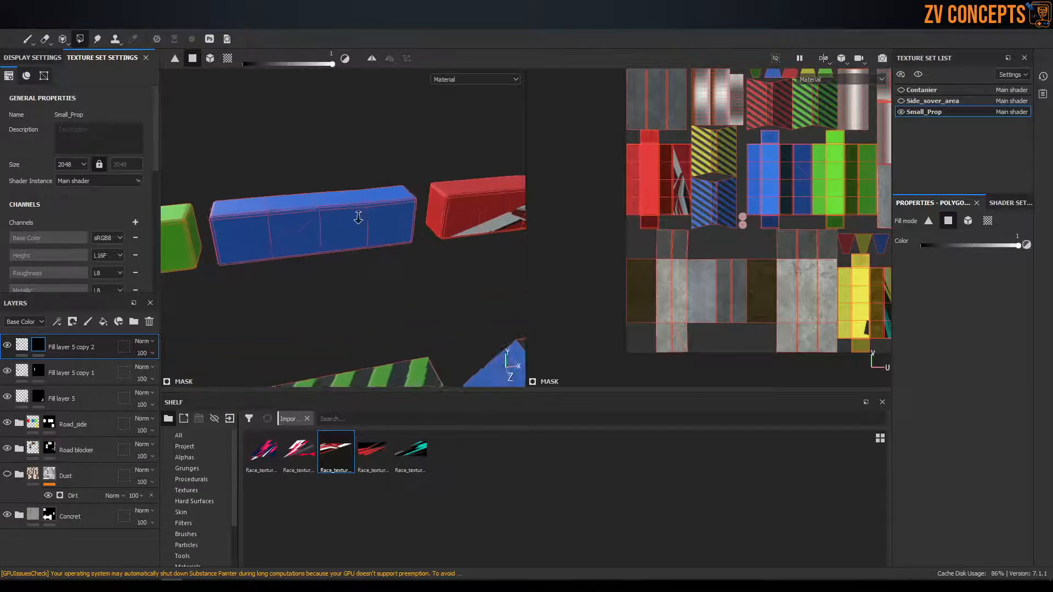
click(22, 345)
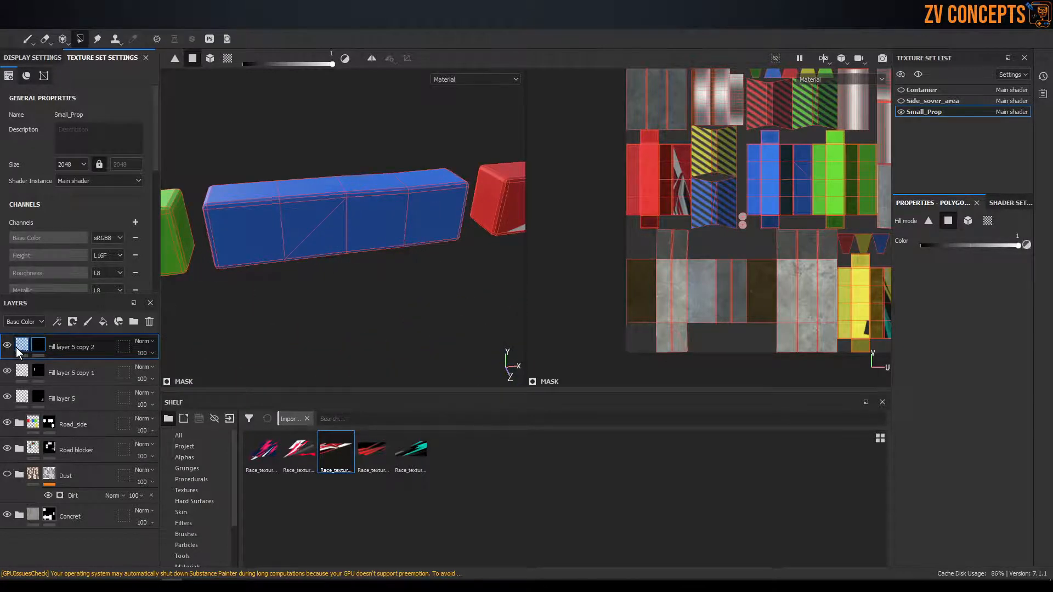
scroll(791, 176, down, 3)
scroll(757, 176, up, 6)
shift+drag(654, 223, 832, 221)
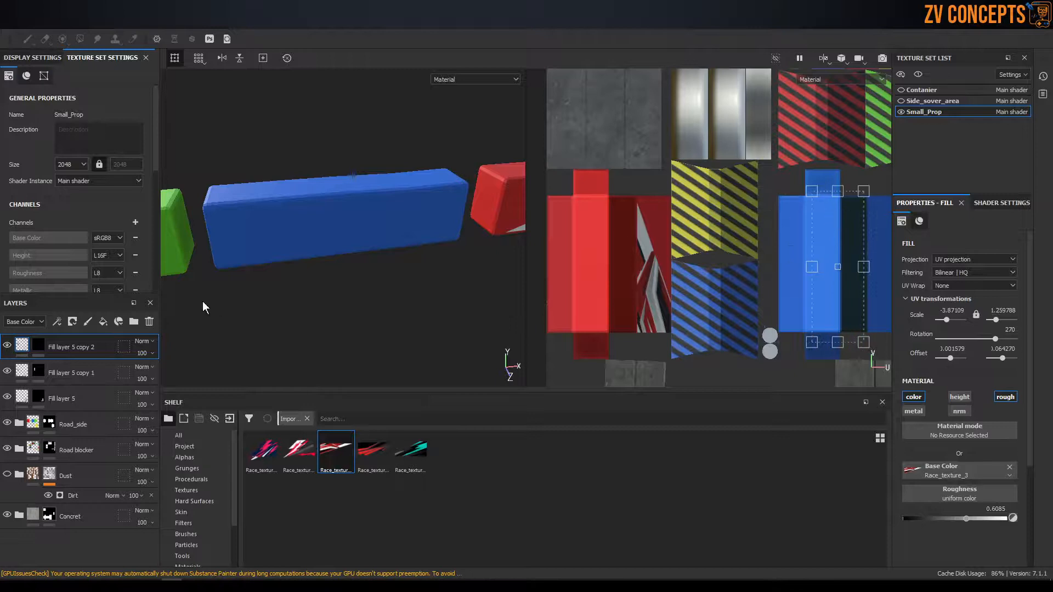
Fill the new copy's mask on the blue block's front faces
click(36, 346)
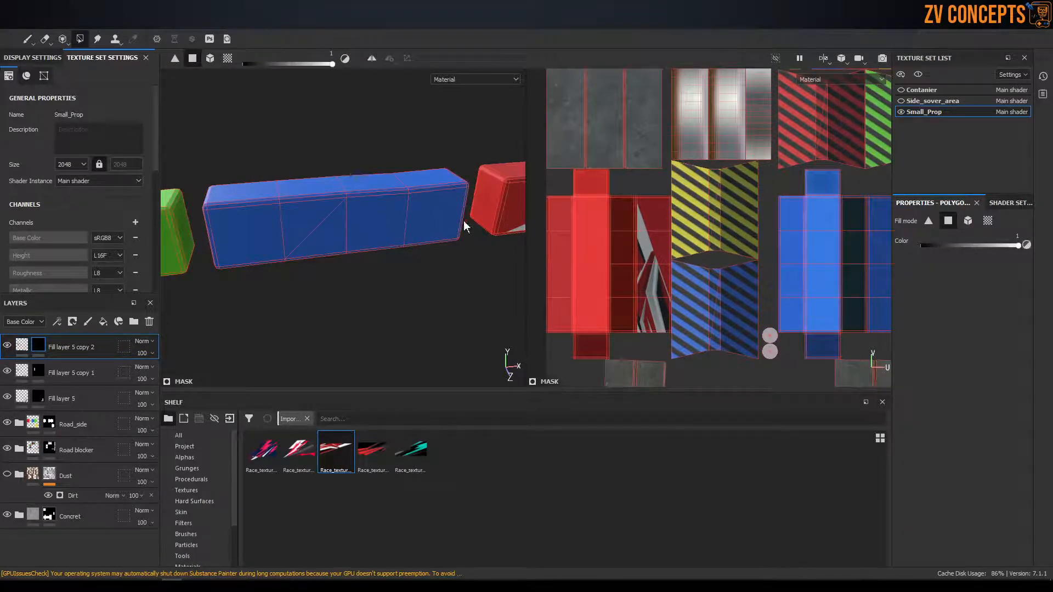
click(359, 224)
alt+drag(256, 235, 353, 235)
mouse_move(733, 242)
alt+right_down()
mouse_move(673, 228)
mouse_move(789, 216)
mouse_move(714, 222)
mouse_move(735, 223)
alt+right_up()
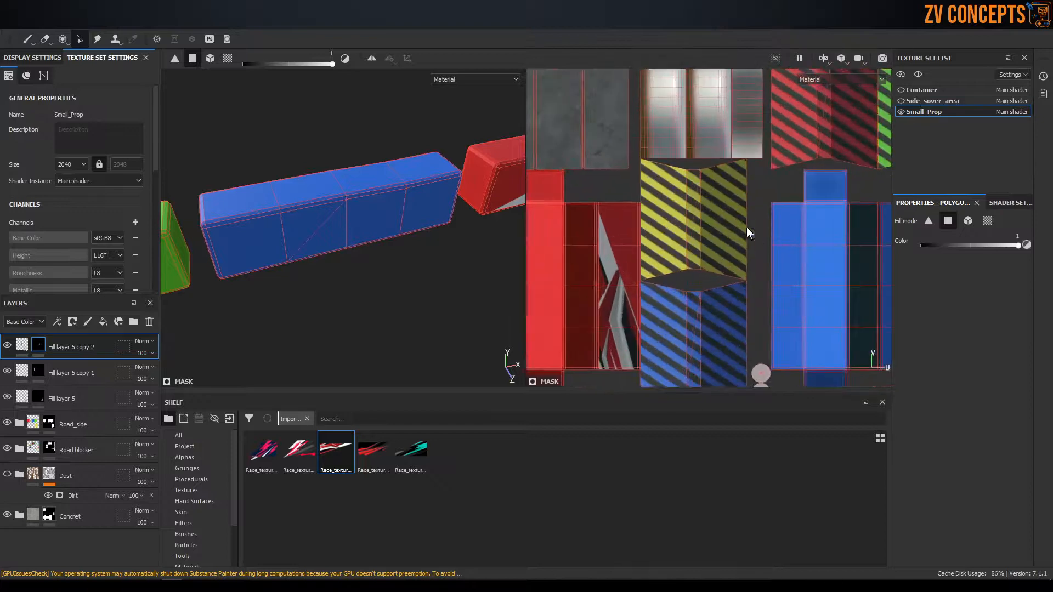
middle_drag(733, 219, 661, 210)
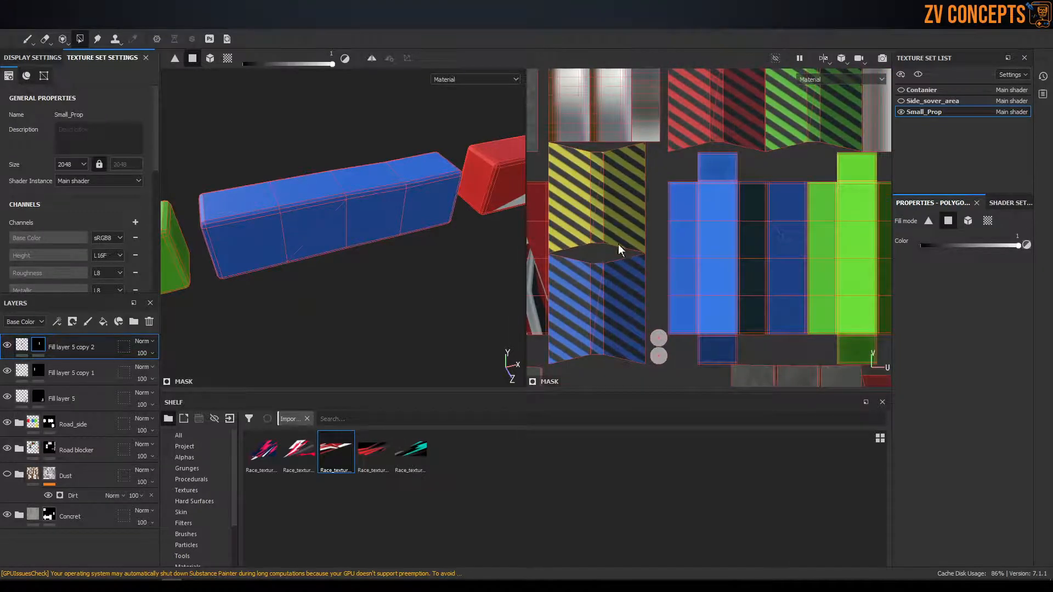
Shift the decal onto the blue block's front UV strip so it covers the masked side
click(22, 346)
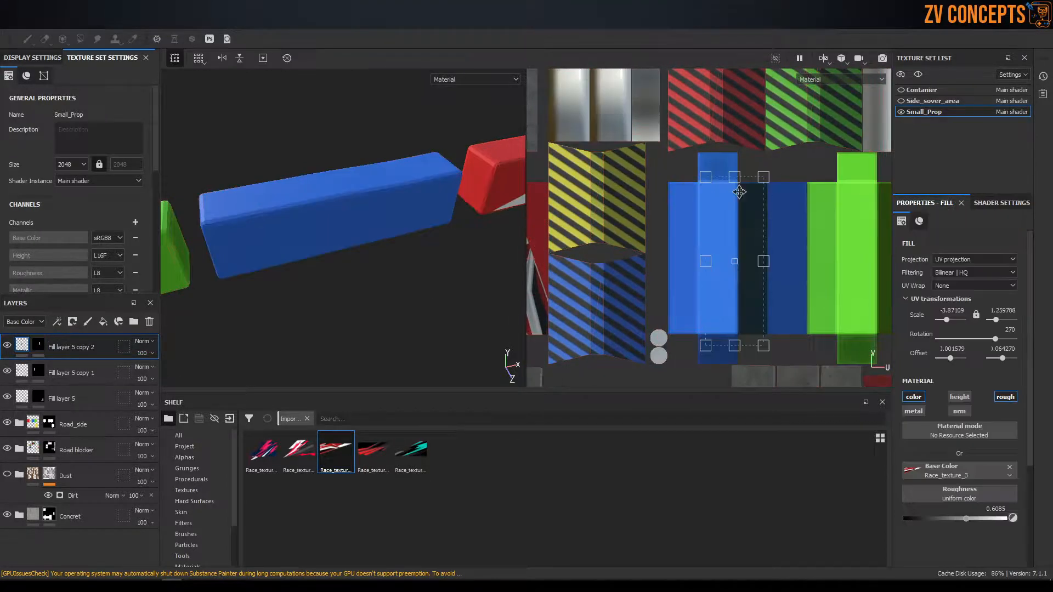
scroll(733, 199, down, 2)
drag(735, 206, 778, 204)
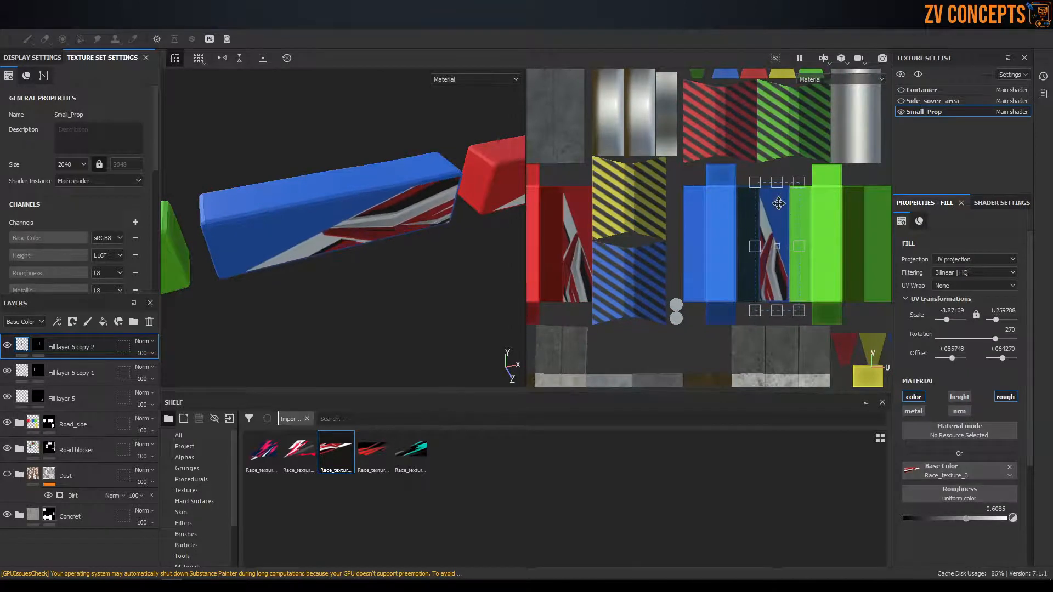
Try Race_texture_4 as the base color of Fill layer 5 copy 2, and settle on Race_texture_1
scroll(778, 208, down, 2)
scroll(772, 242, up, 4)
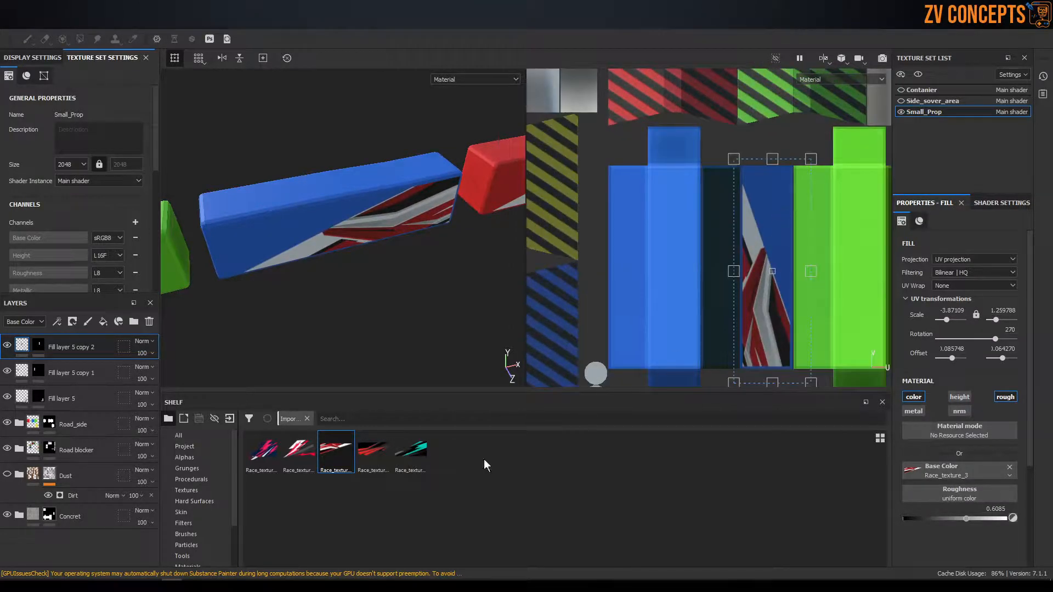
click(371, 451)
drag(946, 442, 950, 470)
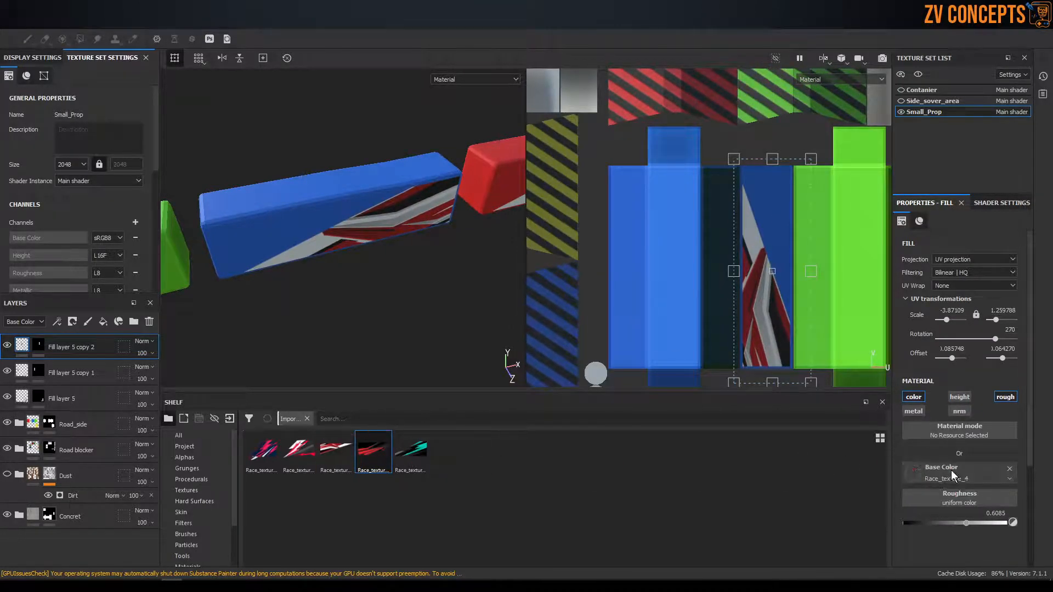
drag(261, 450, 945, 471)
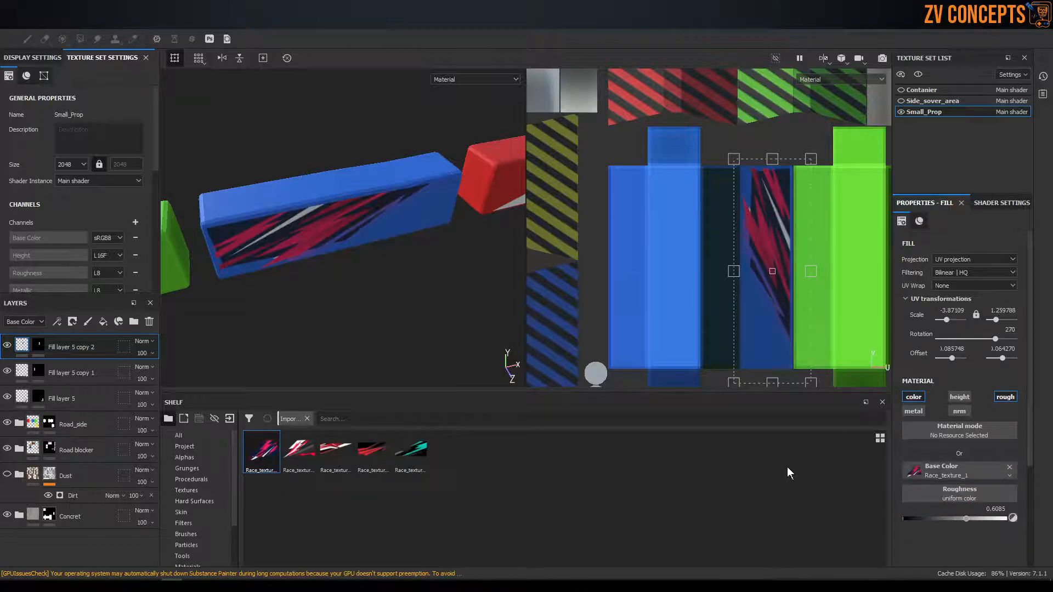
Rotate the Race_texture_1 decal 180 degrees and widen it slightly over the blue block's front UV strip
alt+drag(390, 379, 338, 216)
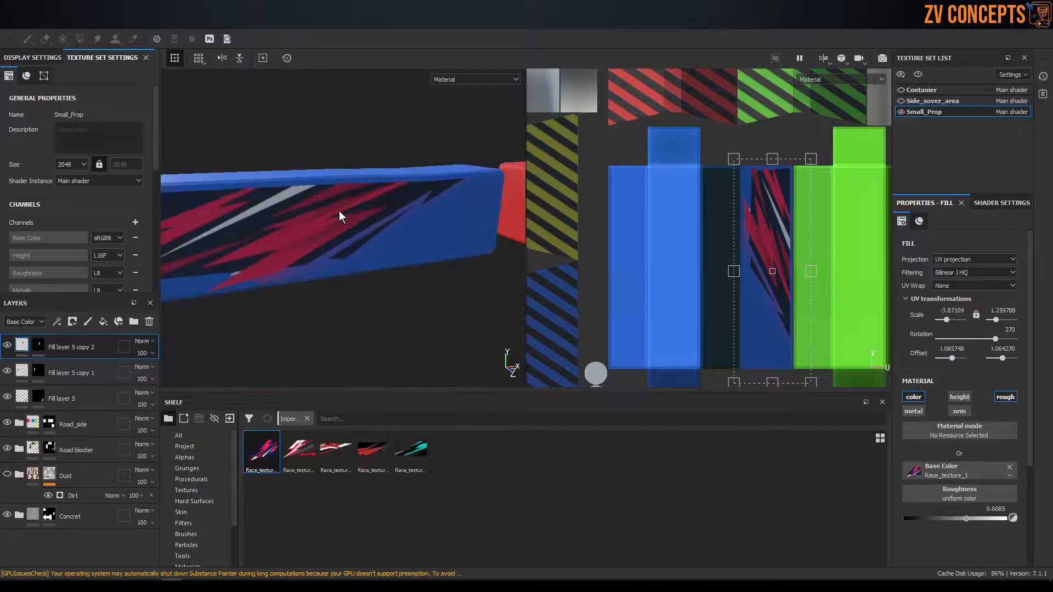
scroll(781, 213, up, 2)
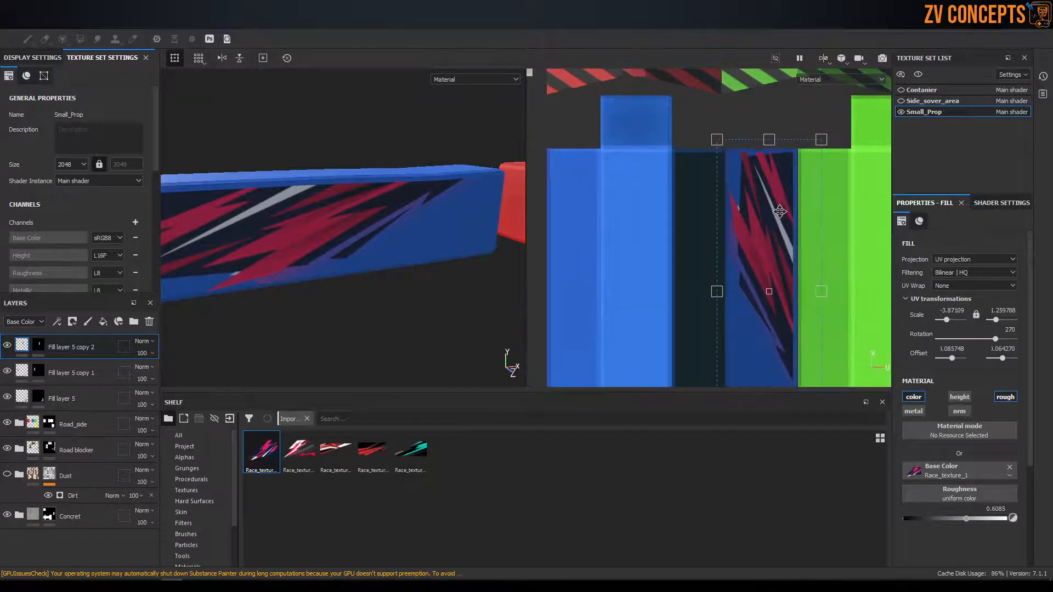
drag(816, 280, 572, 214)
scroll(716, 185, down, 4)
shift+drag(801, 137, 706, 387)
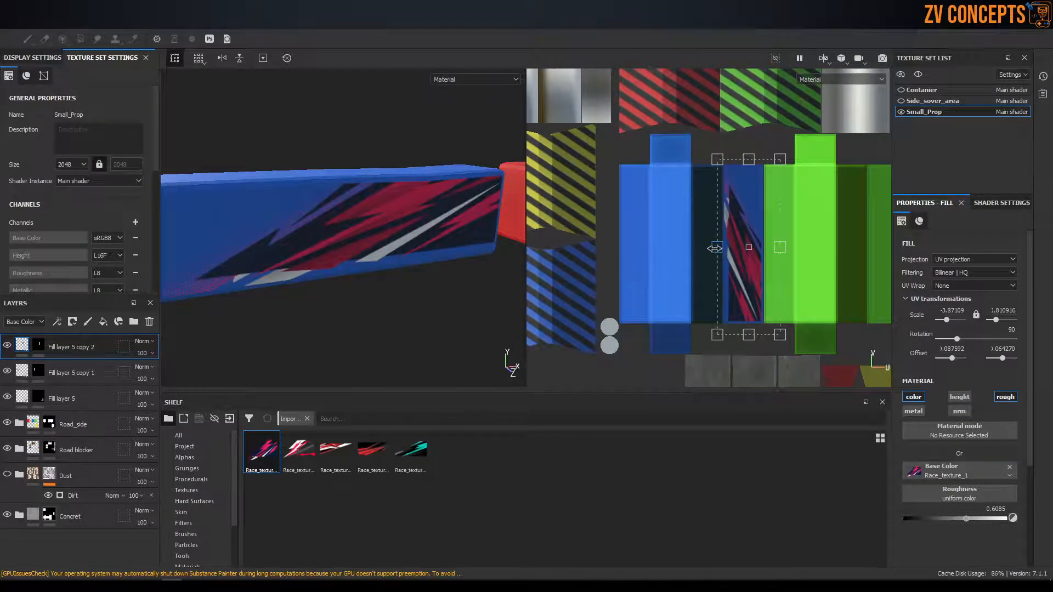
drag(714, 249, 708, 249)
alt+drag(263, 139, 261, 160)
Extend the mask of Fill layer 5 copy 2 by polygon fill onto the dark strip beside the blue block's front faces
click(41, 341)
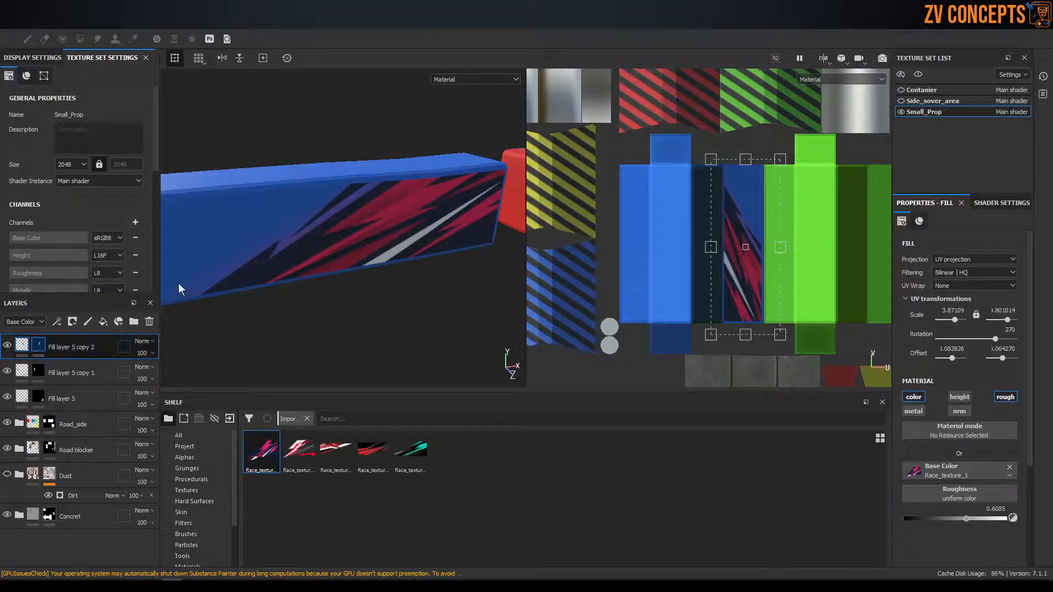
key(4)
scroll(494, 187, down, 3)
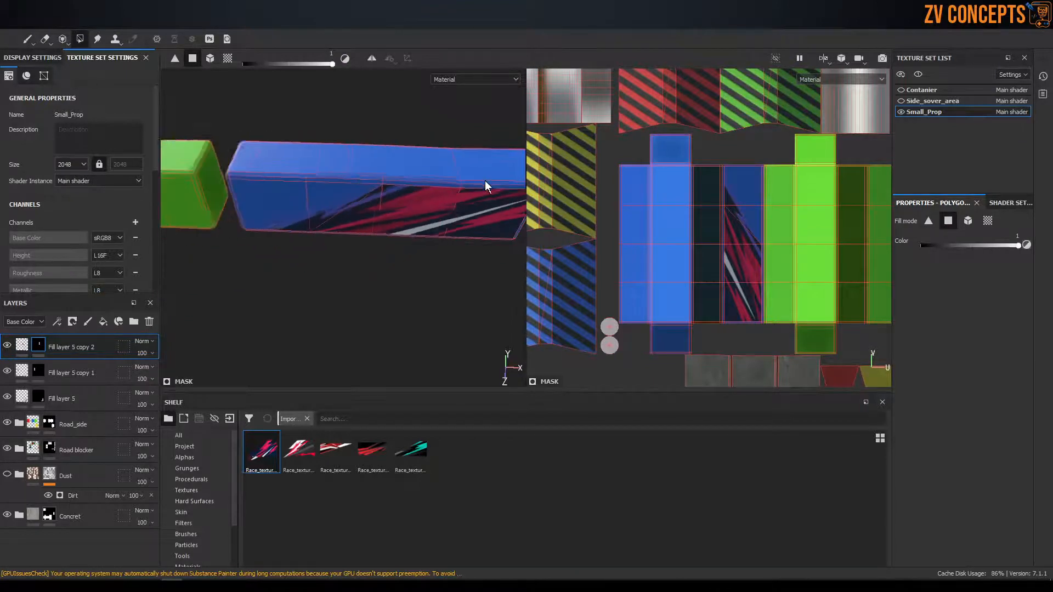
alt+drag(485, 186, 321, 173)
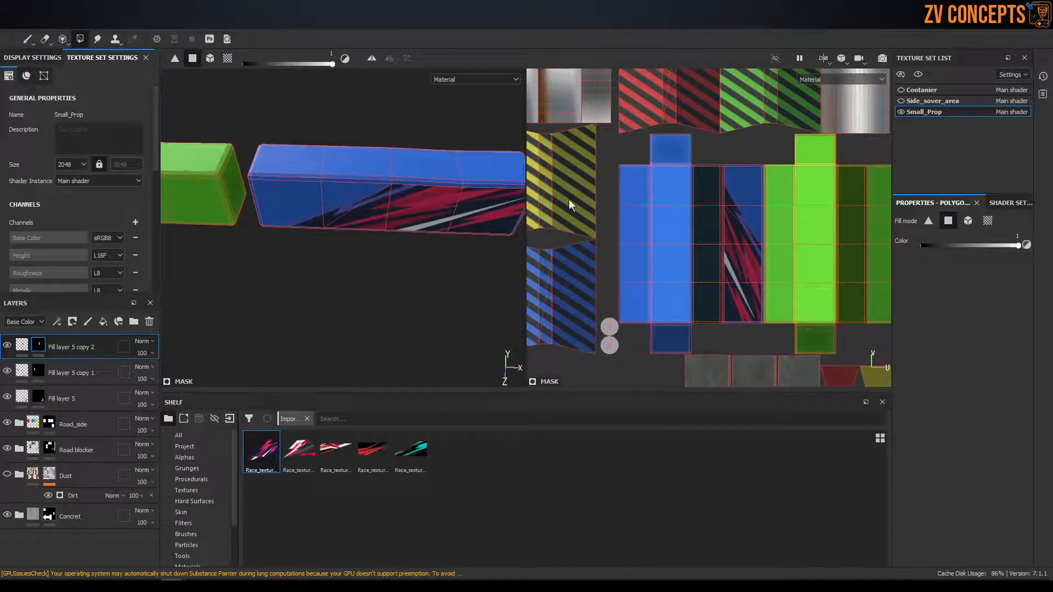
scroll(726, 213, up, 3)
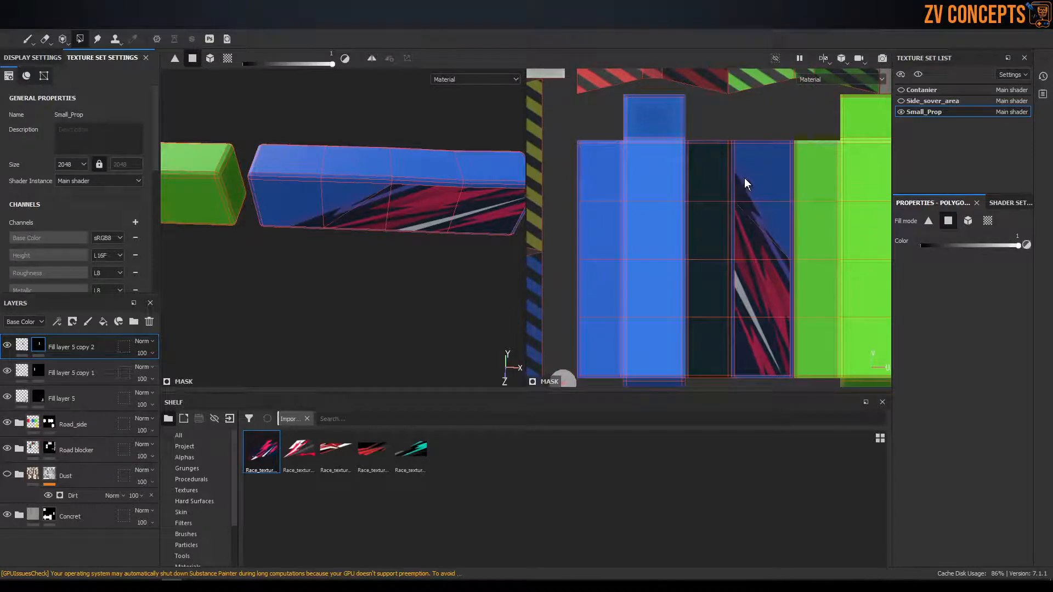
click(738, 227)
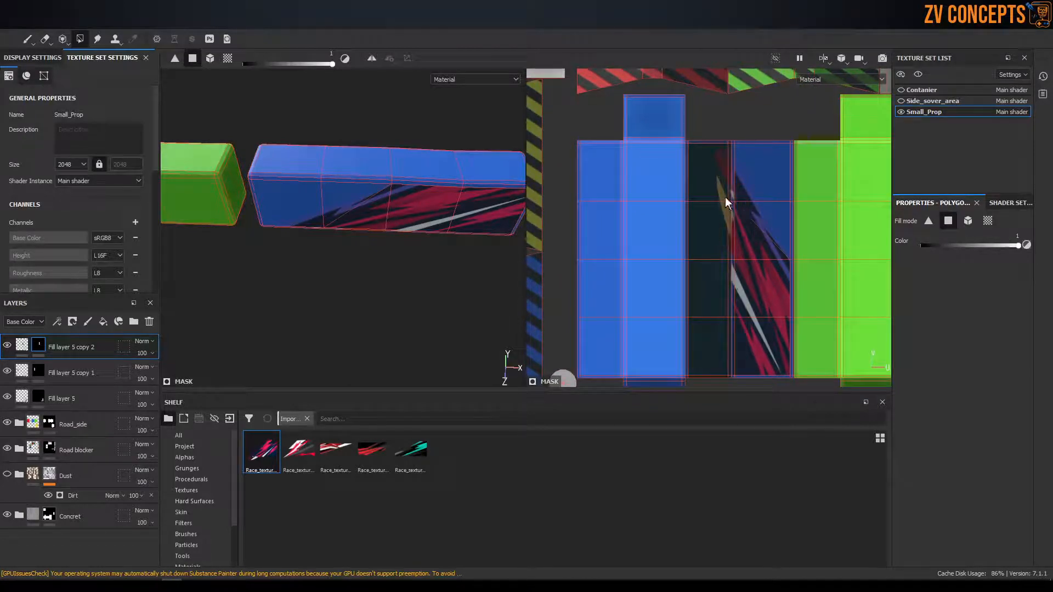
scroll(753, 198, up, 3)
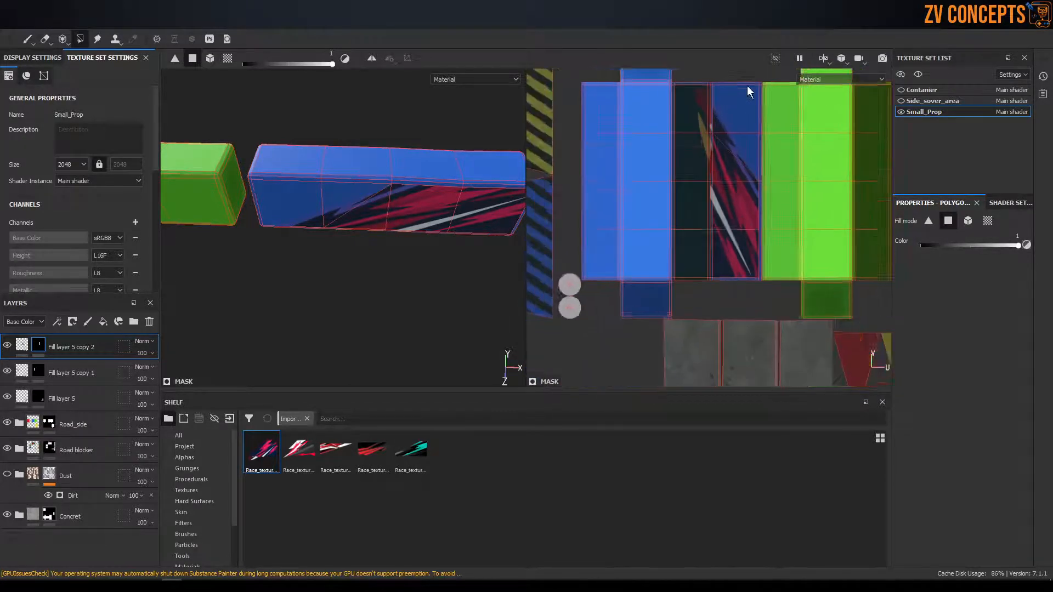
Fill the mask on the narrow bevel polygons along the blue front strip's edge next to the green island
alt+middle_drag(745, 320, 725, 126)
scroll(707, 222, up, 2)
scroll(708, 223, up, 1)
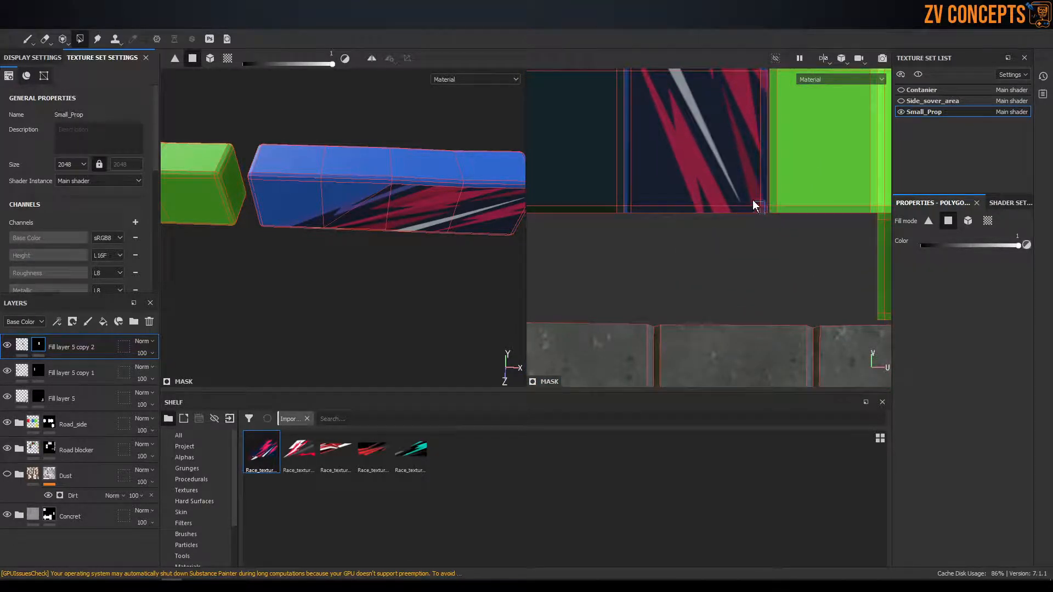
alt+middle_drag(751, 99, 729, 287)
scroll(722, 189, up, 1)
drag(735, 268, 742, 278)
alt+middle_drag(716, 190, 725, 315)
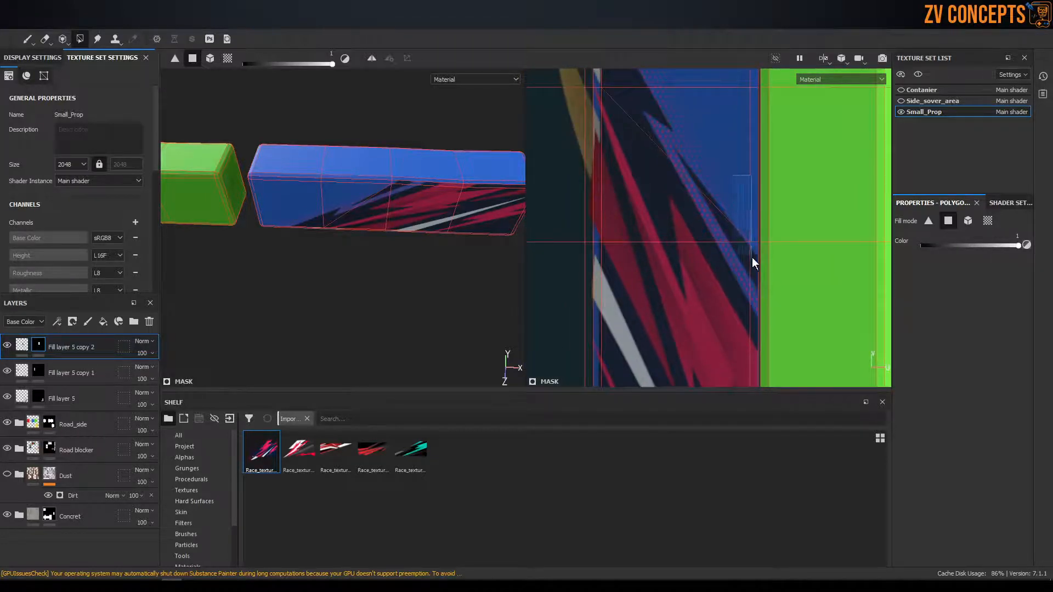
alt+middle_drag(726, 240, 709, 304)
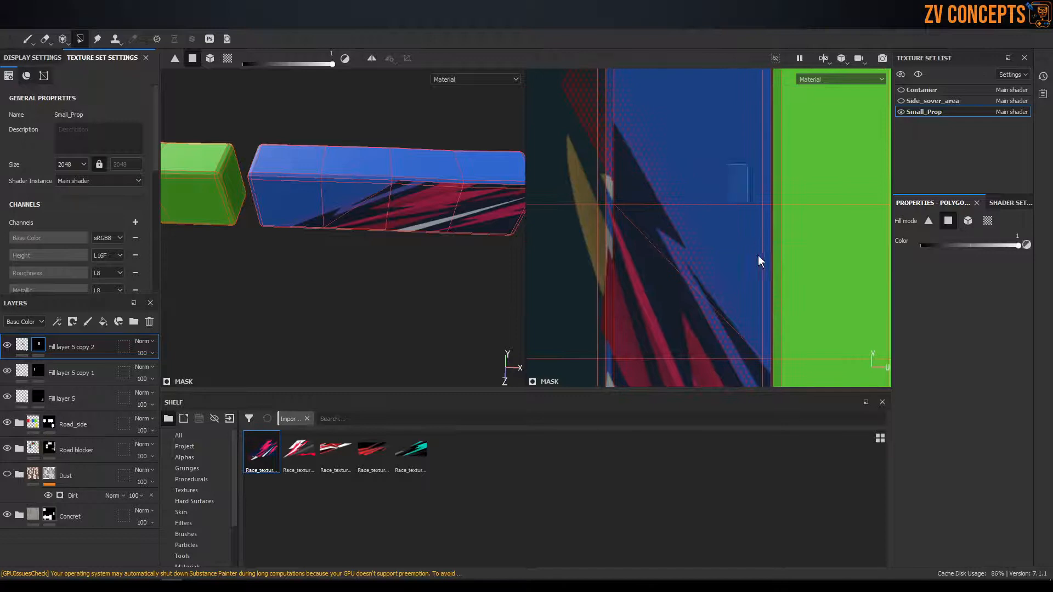
alt+middle_drag(726, 176, 729, 235)
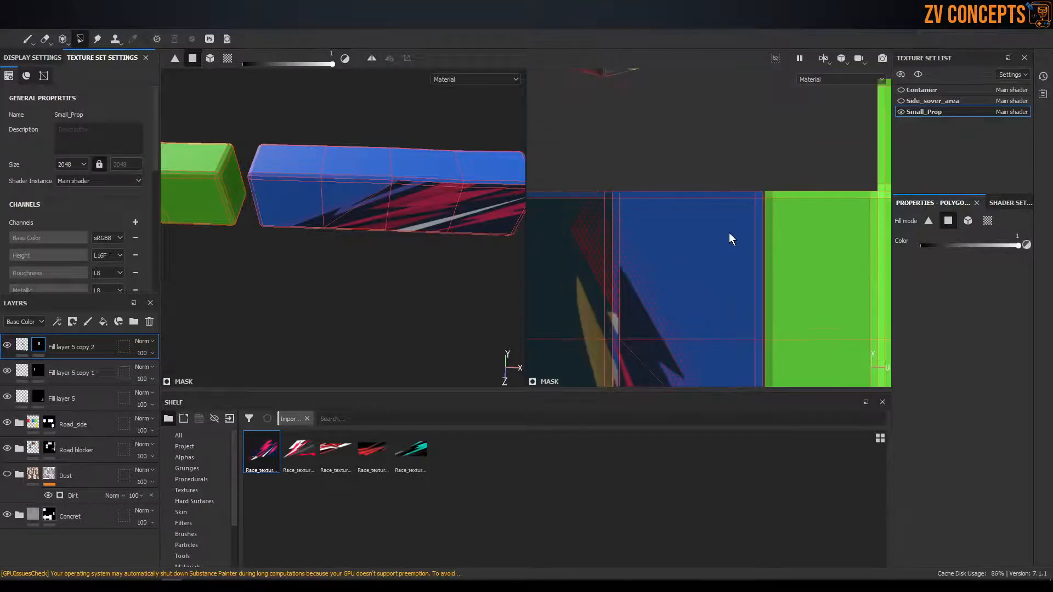
scroll(729, 239, down, 2)
scroll(357, 206, down, 1)
Widen the decal on both sides so it spans the blue block's front strip and its bevelled edges
alt+drag(375, 215, 695, 307)
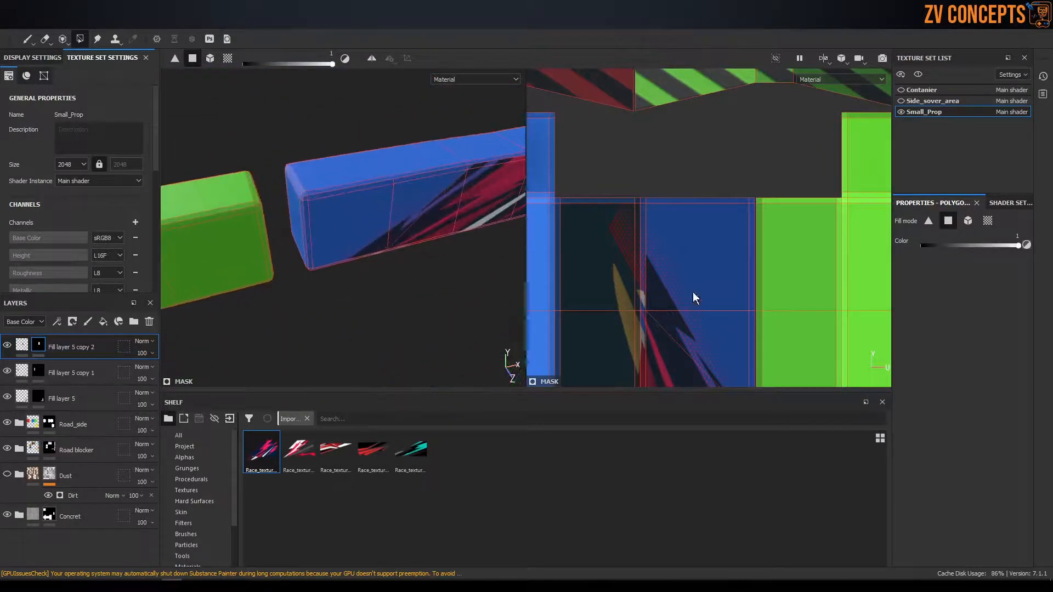
click(22, 344)
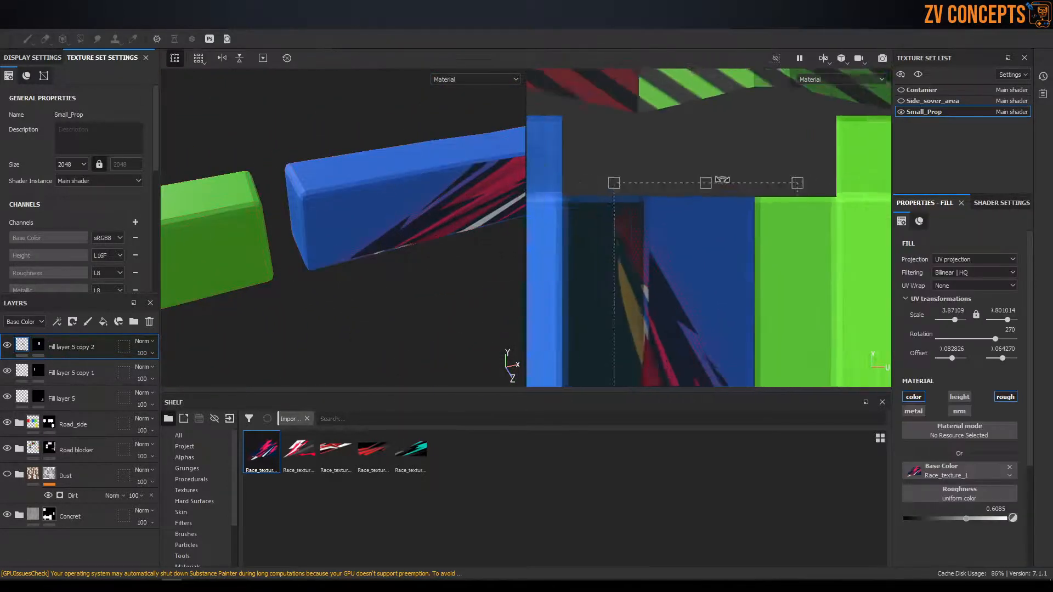
scroll(757, 237, down, 3)
drag(753, 205, 755, 205)
drag(648, 205, 642, 205)
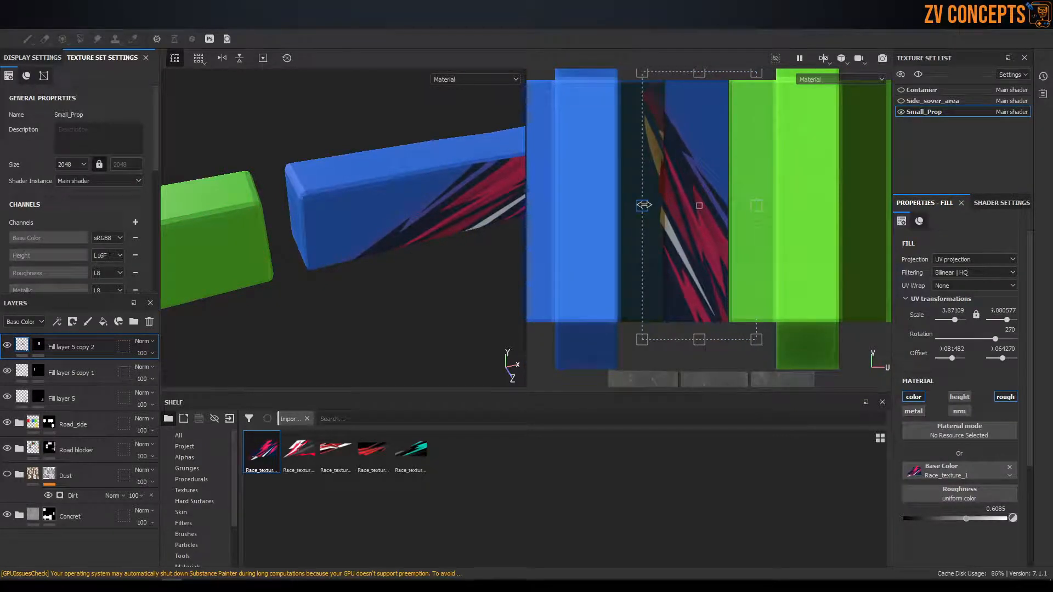
Duplicate Fill layer 5 copy 2 and clear the mask of the new copy
alt+drag(466, 220, 348, 164)
alt+drag(351, 269, 307, 208)
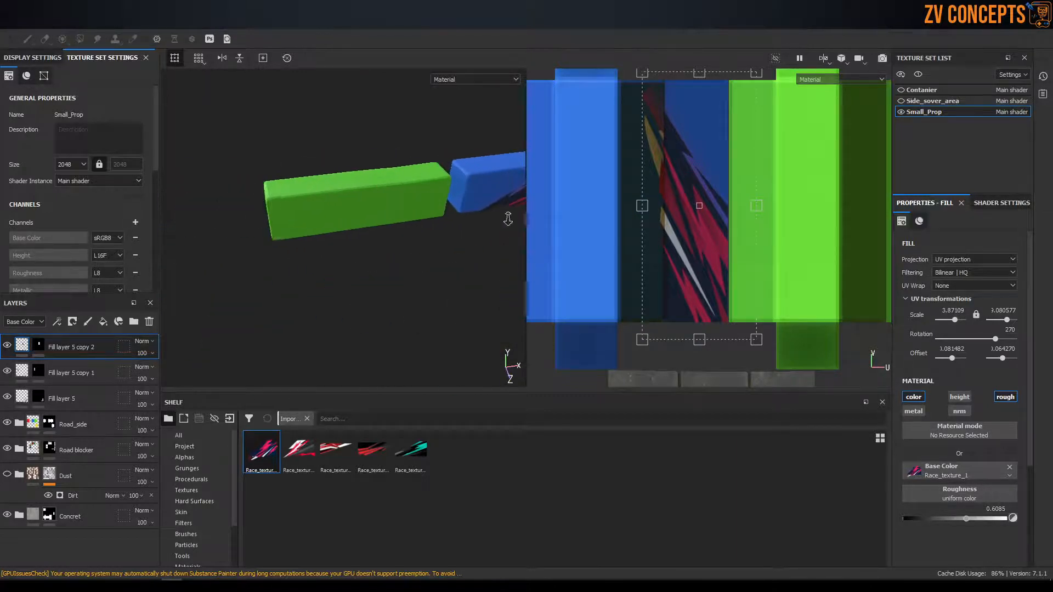
key(ctrl+d)
click(40, 345)
right_click(41, 345)
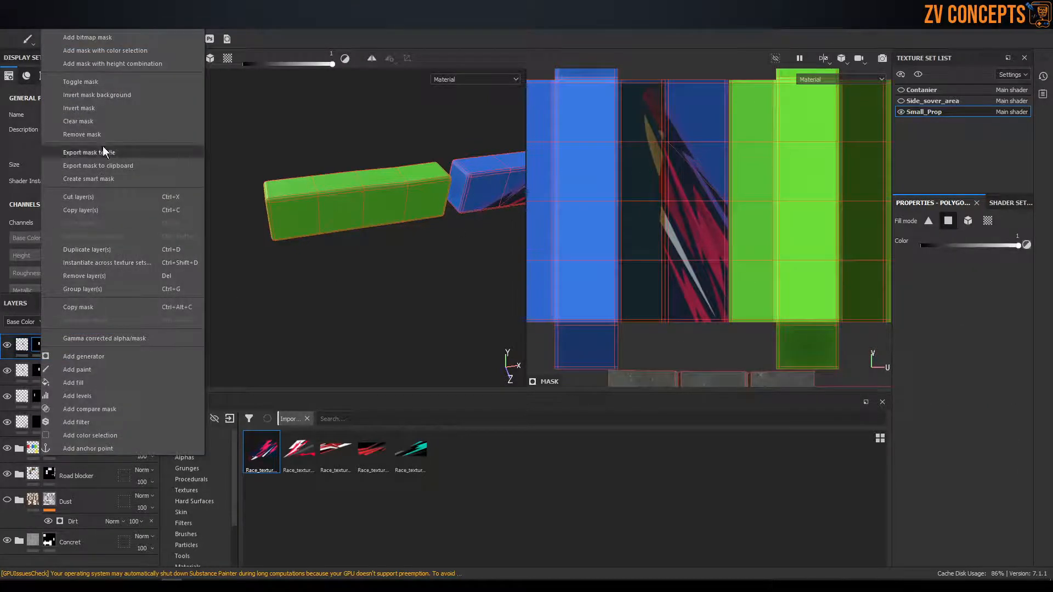
click(97, 119)
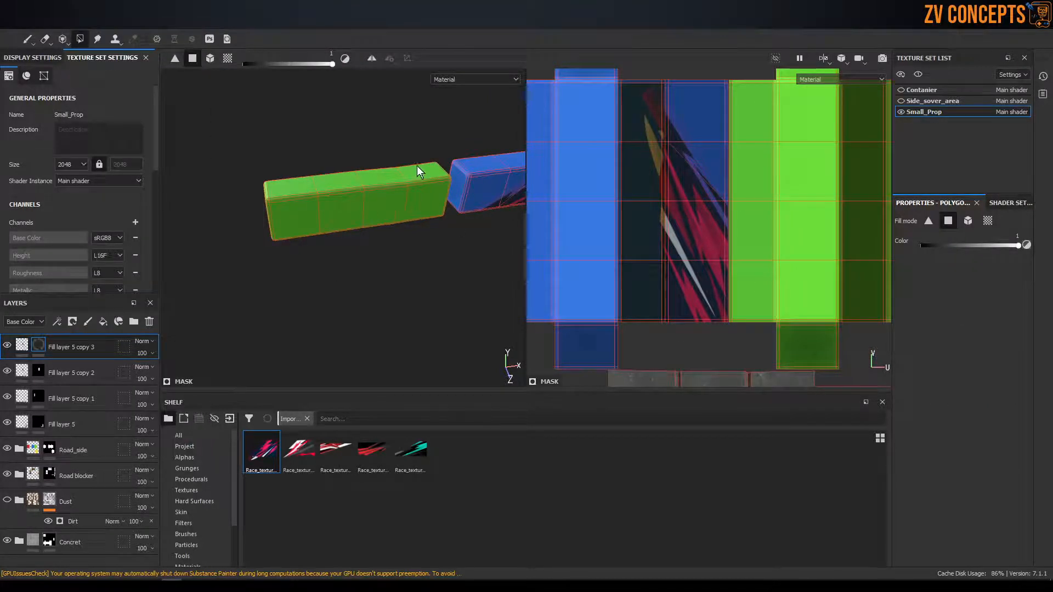
Mask the new copy to the green block's front faces and move its decal onto that front UV strip
scroll(422, 169, up, 3)
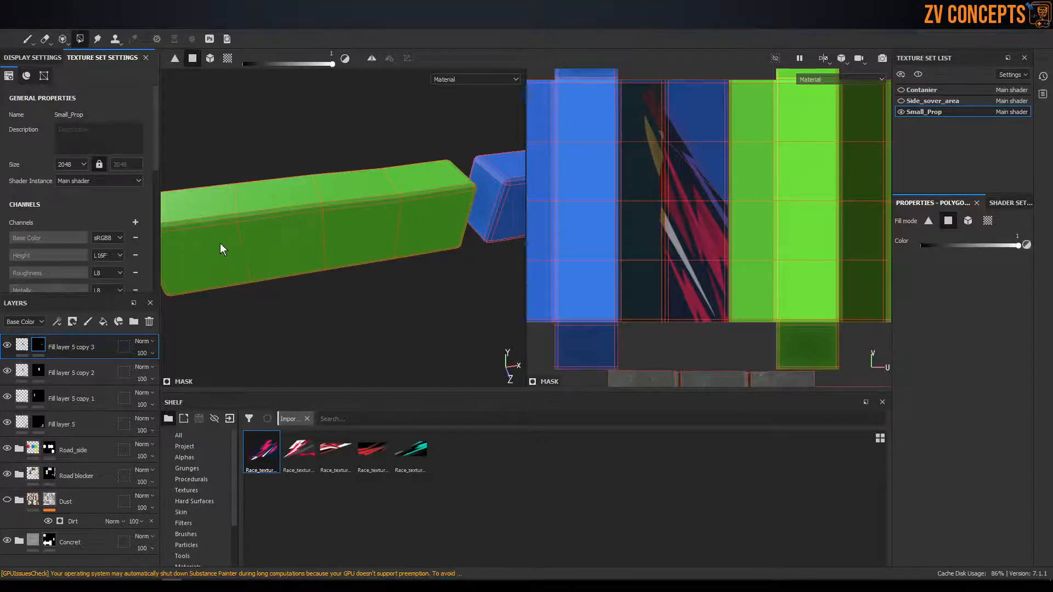
click(21, 344)
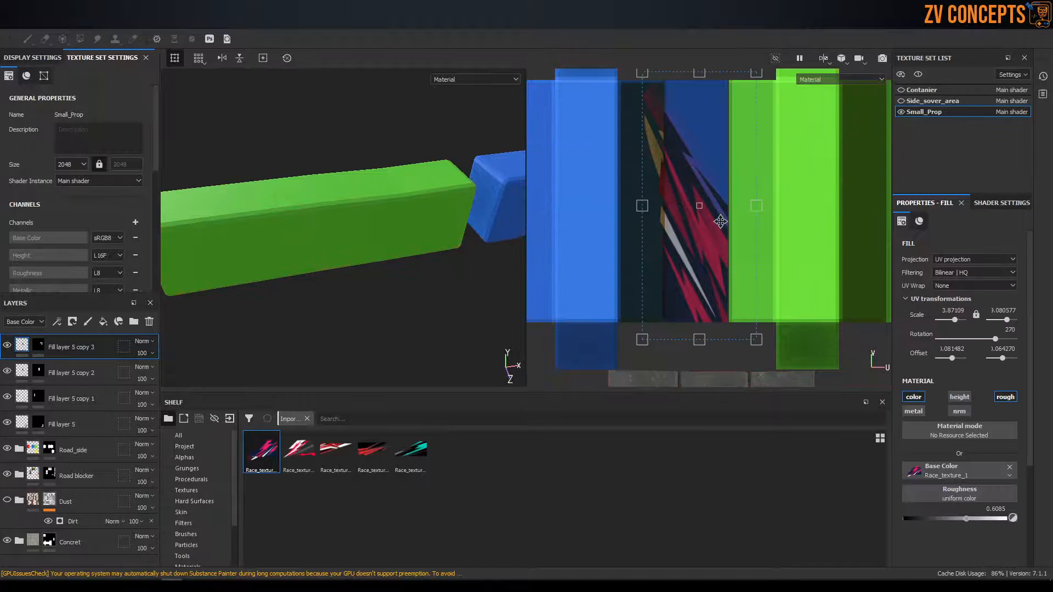
scroll(720, 221, up, 3)
scroll(720, 221, down, 5)
drag(712, 159, 816, 166)
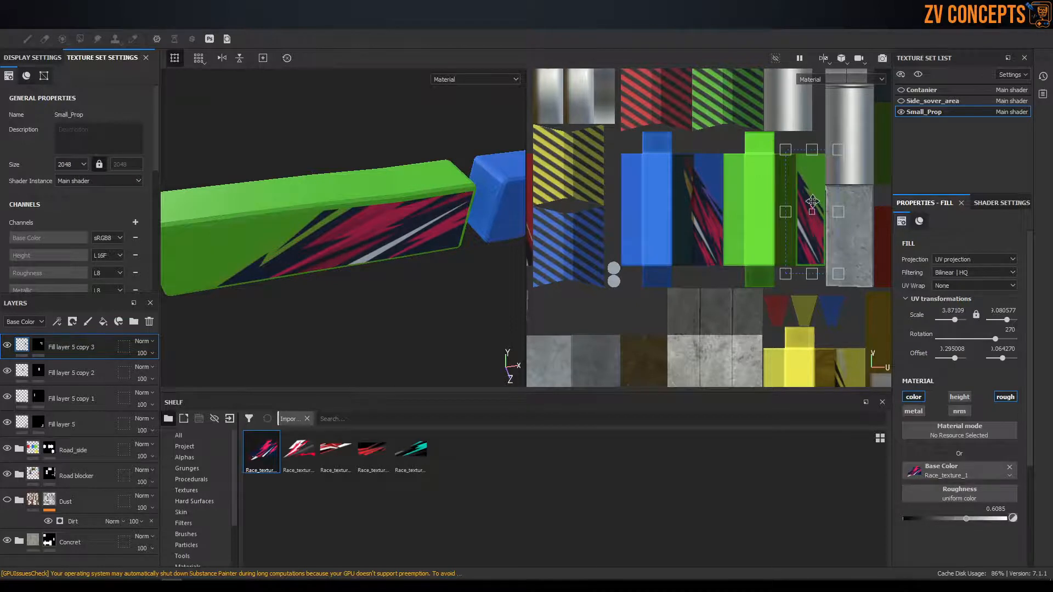
Try Race_texture_2 and Race_texture_3 as the green block's decal, and settle on Race_texture_4 for the base color
scroll(774, 267, down, 1)
scroll(803, 190, up, 3)
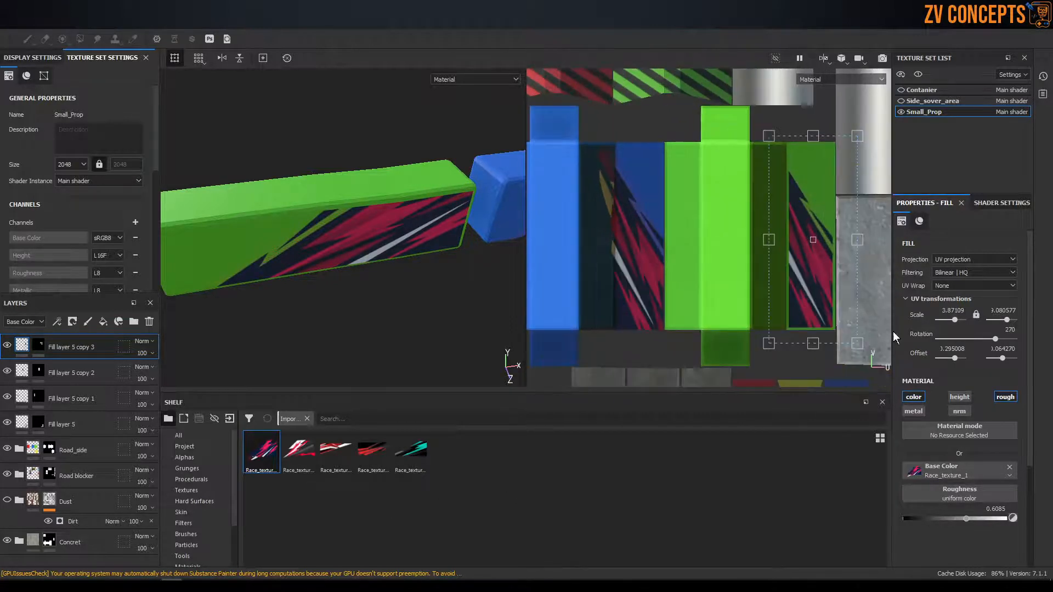
drag(298, 451, 933, 462)
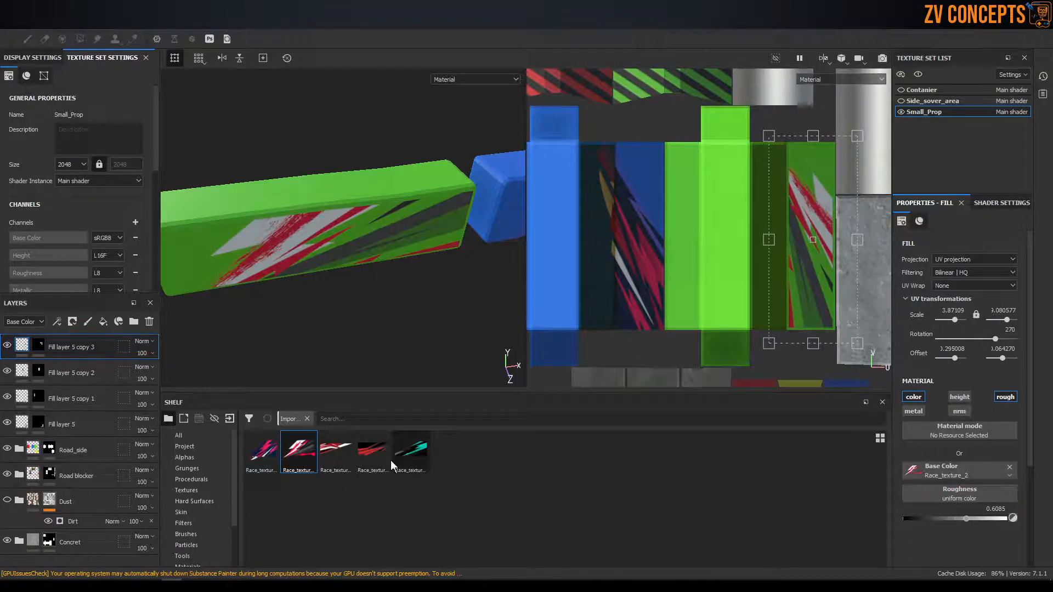
drag(344, 454, 939, 469)
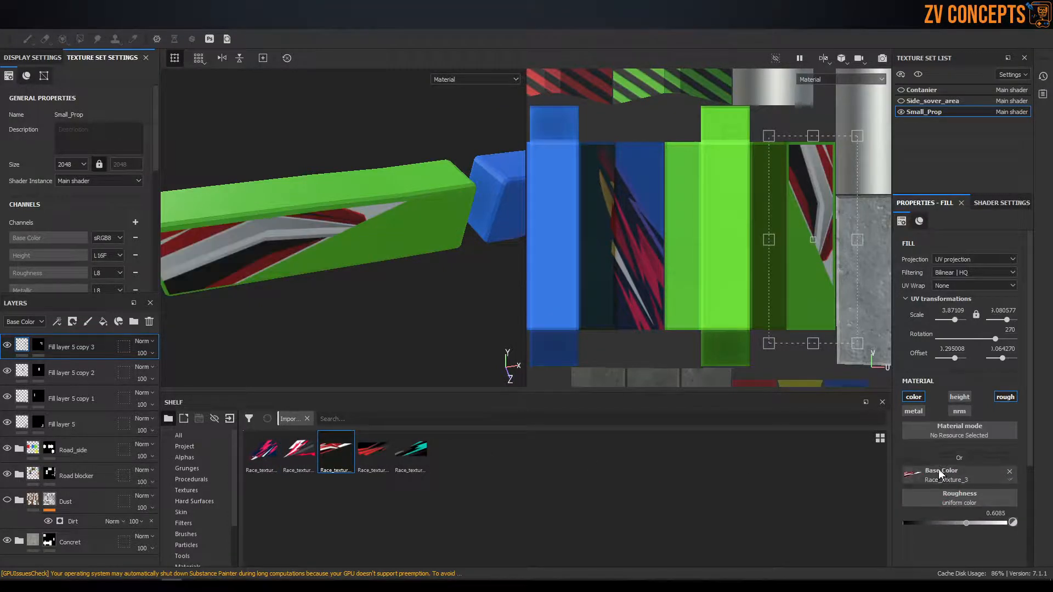
drag(377, 456, 972, 469)
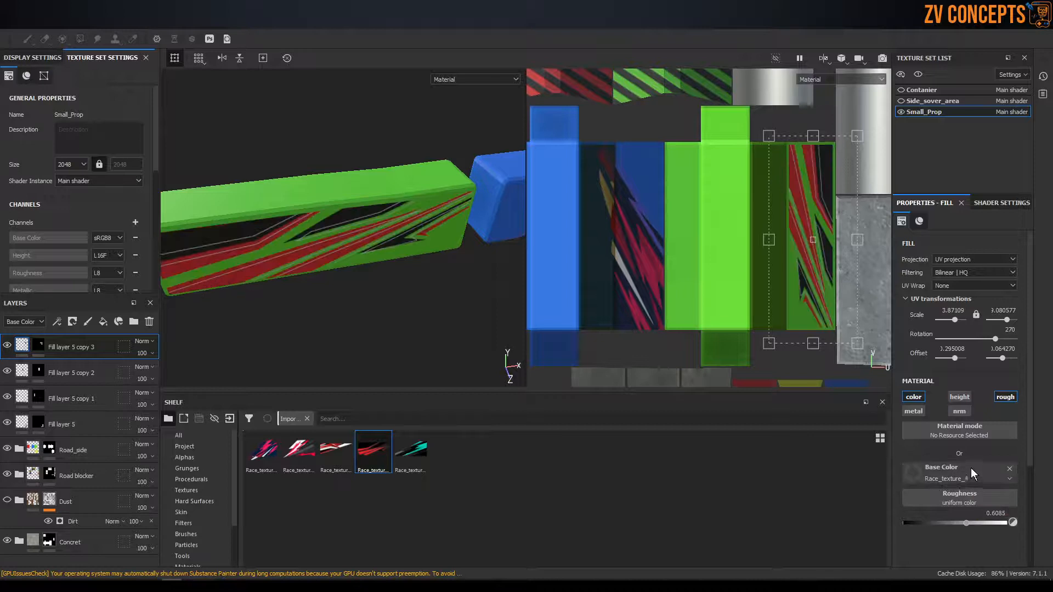
Enlarge the Race_texture_4 decal around the green block's front UV strip and rotate it 180 degrees
alt+drag(358, 281, 346, 244)
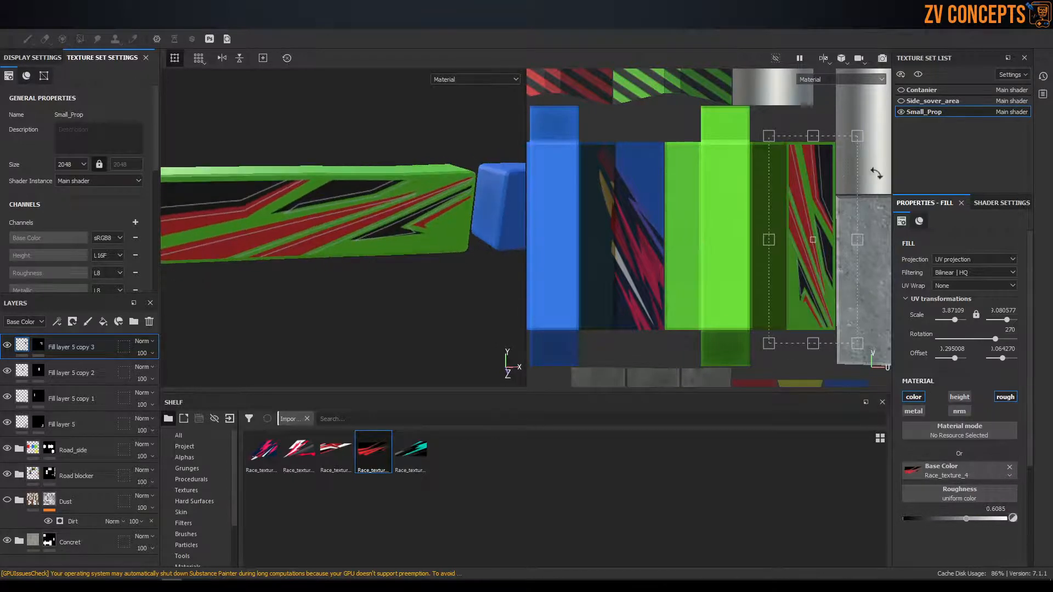
drag(777, 241, 763, 245)
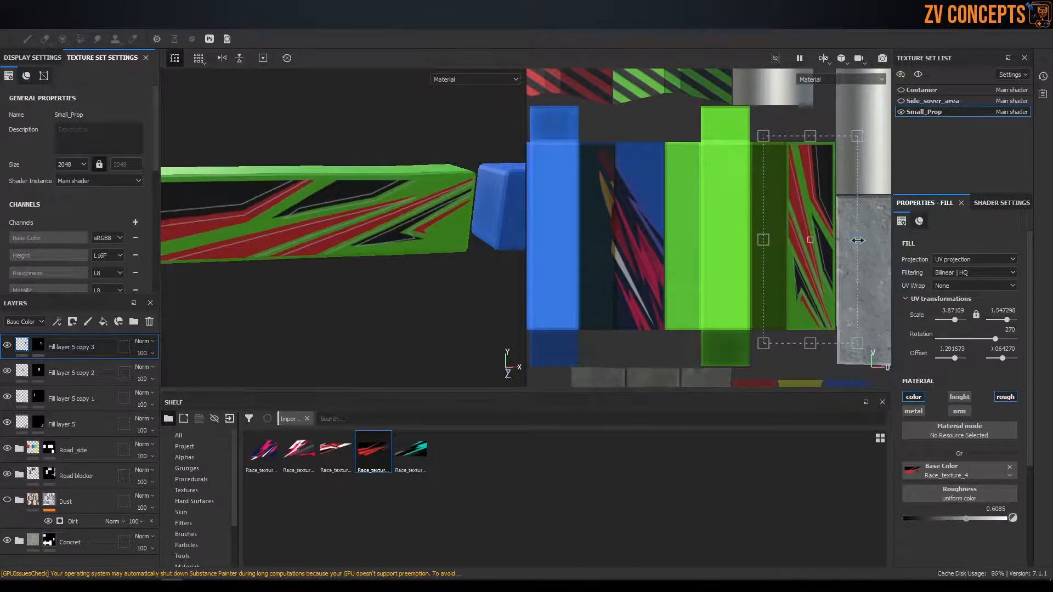
drag(858, 241, 863, 244)
drag(812, 344, 820, 353)
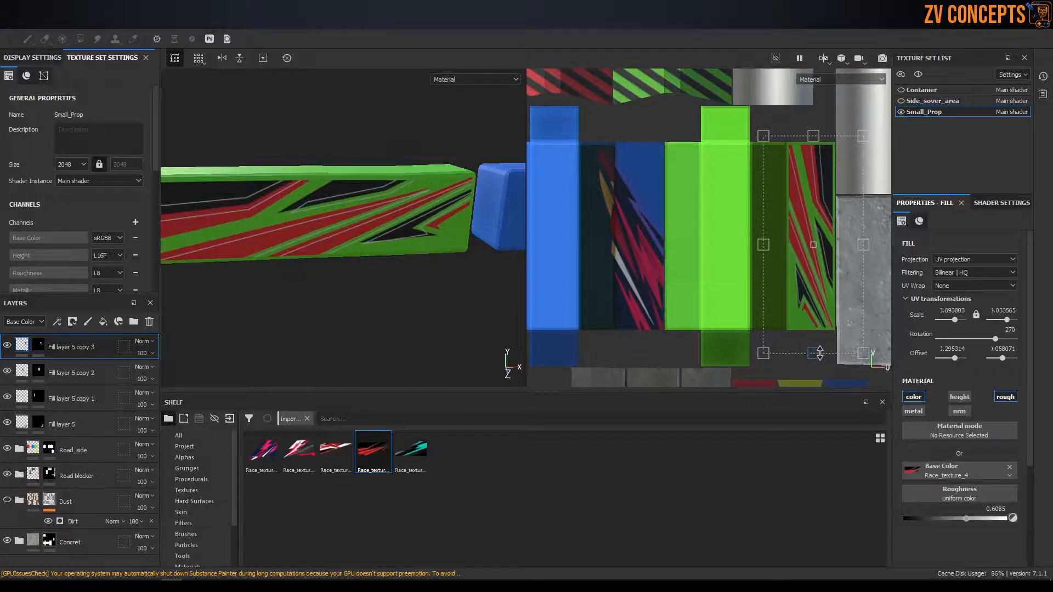
drag(872, 122, 756, 369)
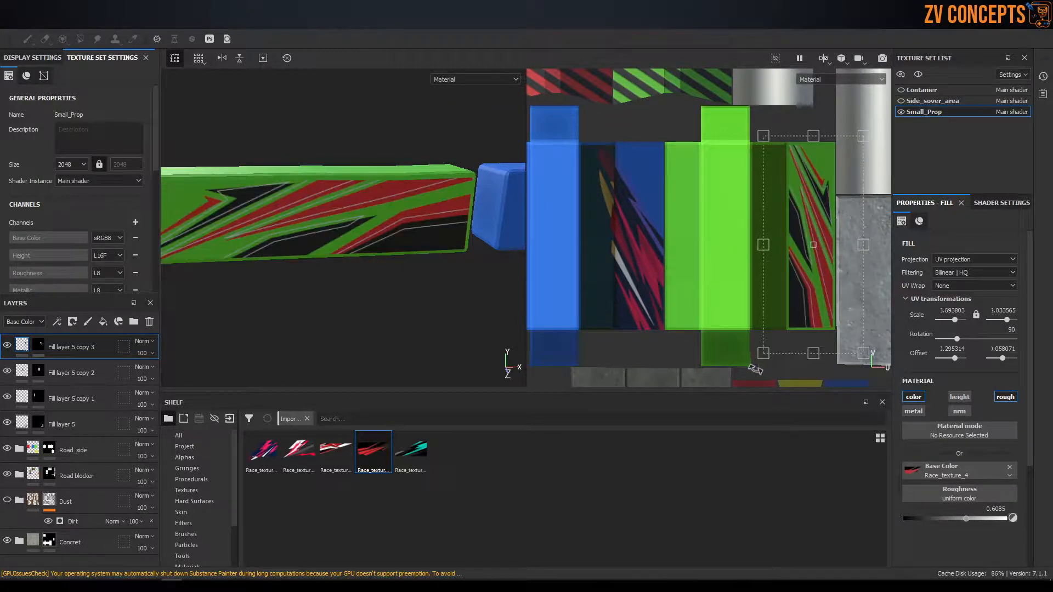
key(ctrl+z)
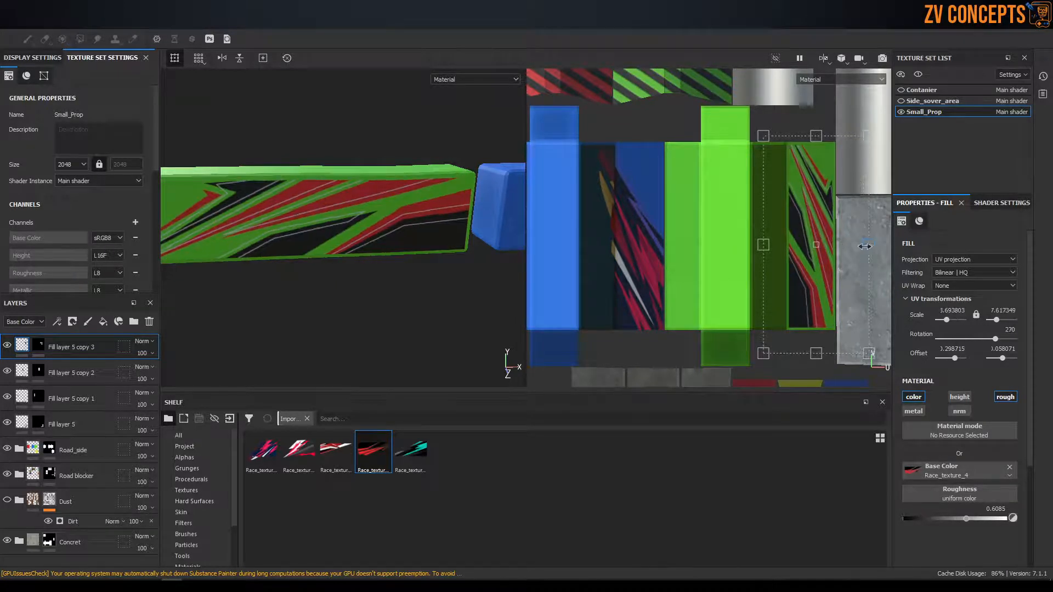
Extend the mask of Fill layer 5 copy 3 over the bevelled edge faces surrounding the green block's front UV strip
click(36, 344)
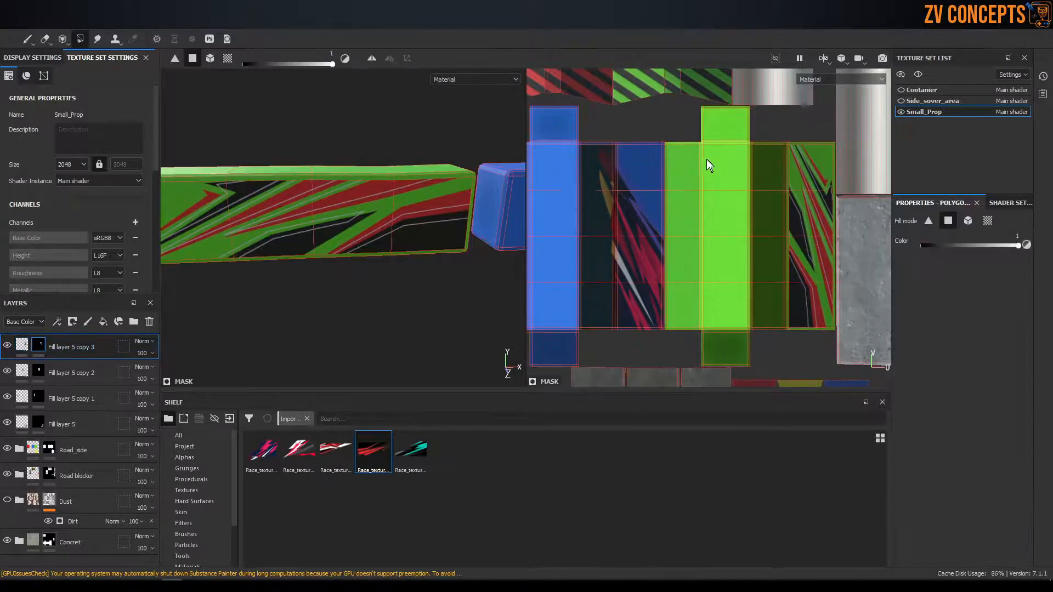
scroll(736, 156, up, 4)
scroll(695, 105, up, 3)
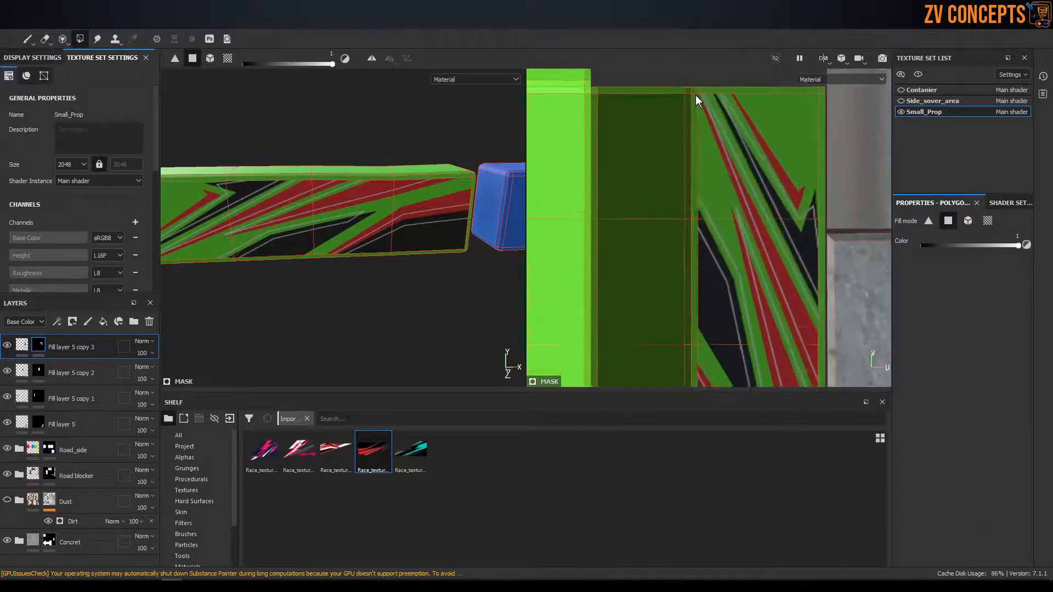
drag(694, 126, 689, 133)
alt+middle_drag(781, 136, 639, 190)
alt+middle_drag(692, 213, 704, 136)
drag(711, 132, 564, 218)
alt+middle_drag(621, 295, 643, 138)
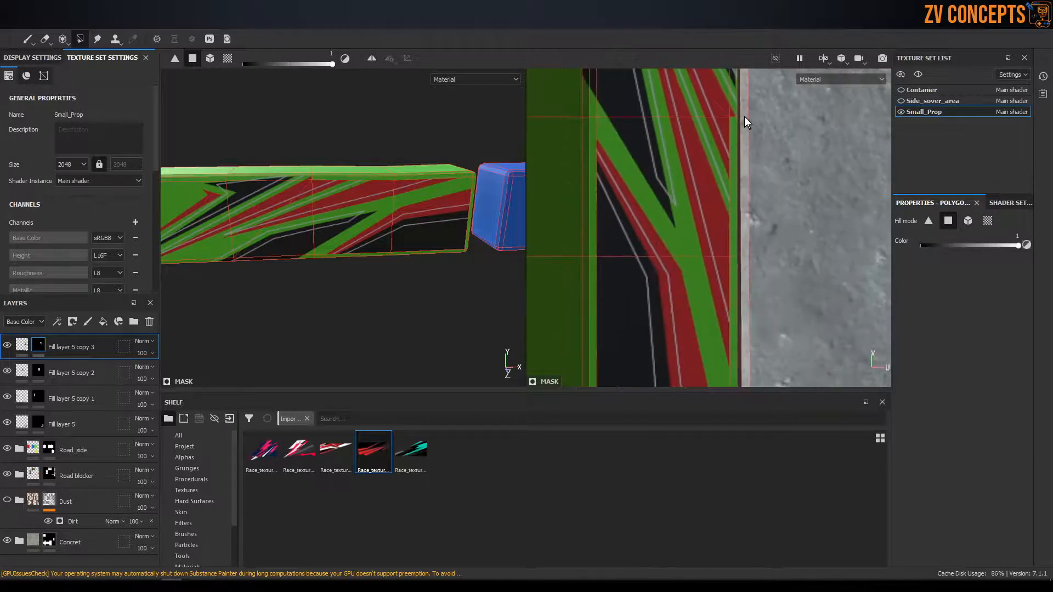
drag(731, 111, 587, 277)
alt+middle_drag(644, 308, 696, 172)
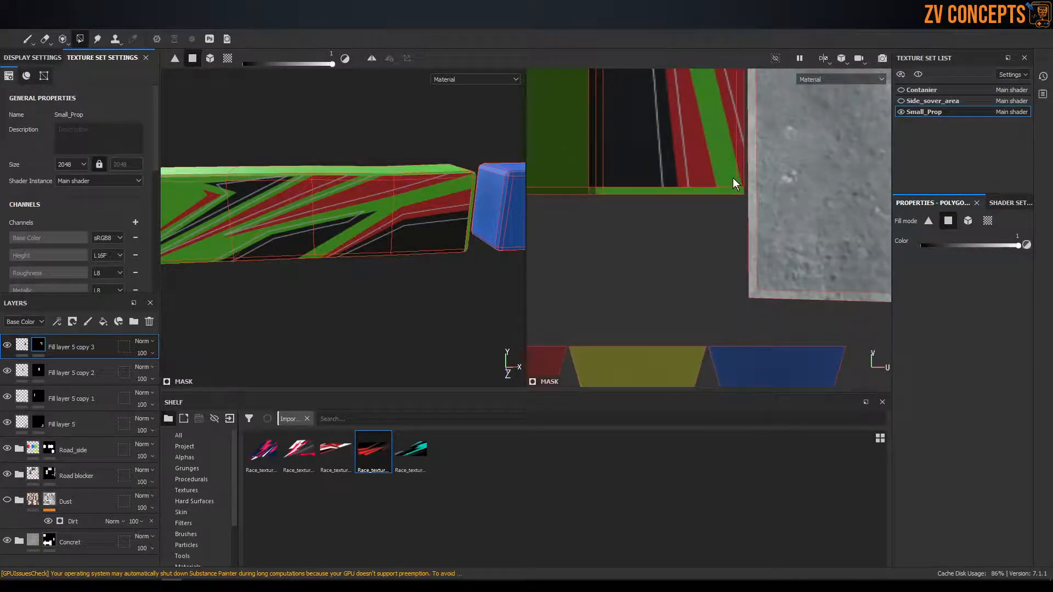
drag(739, 192, 593, 262)
scroll(680, 229, down, 3)
scroll(680, 230, down, 4)
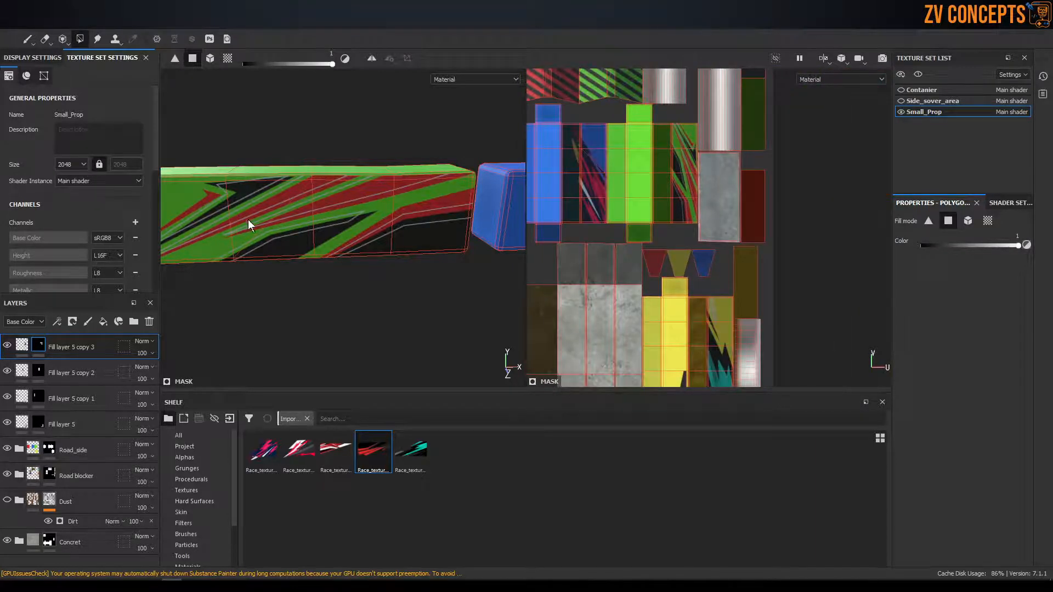
click(38, 345)
Move Fill layer 5 and its three copies into the Road_side folder and collapse the folder
alt+drag(449, 205, 358, 163)
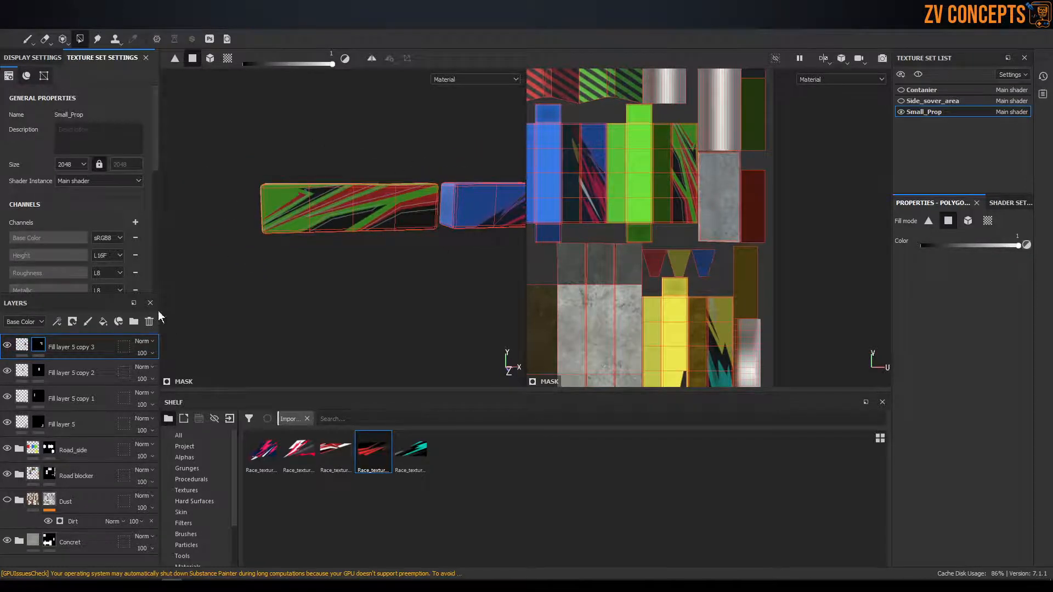
shift+click(85, 426)
drag(91, 344, 80, 449)
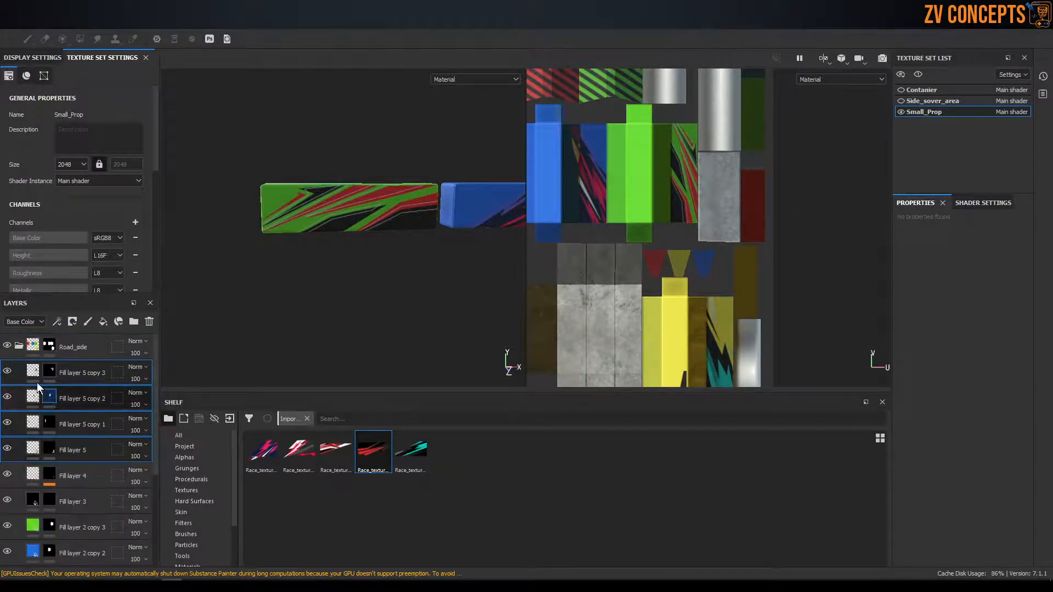
click(19, 346)
Switch to the 3D-only view and examine the decals on the green, blue, red and yellow road-side blocks
alt+drag(334, 242, 293, 250)
key(F2)
scroll(598, 216, down, 3)
scroll(598, 216, up, 5)
ctrl+alt+drag(744, 176, 627, 203)
scroll(548, 216, down, 5)
alt+drag(242, 178, 275, 180)
scroll(421, 193, up, 3)
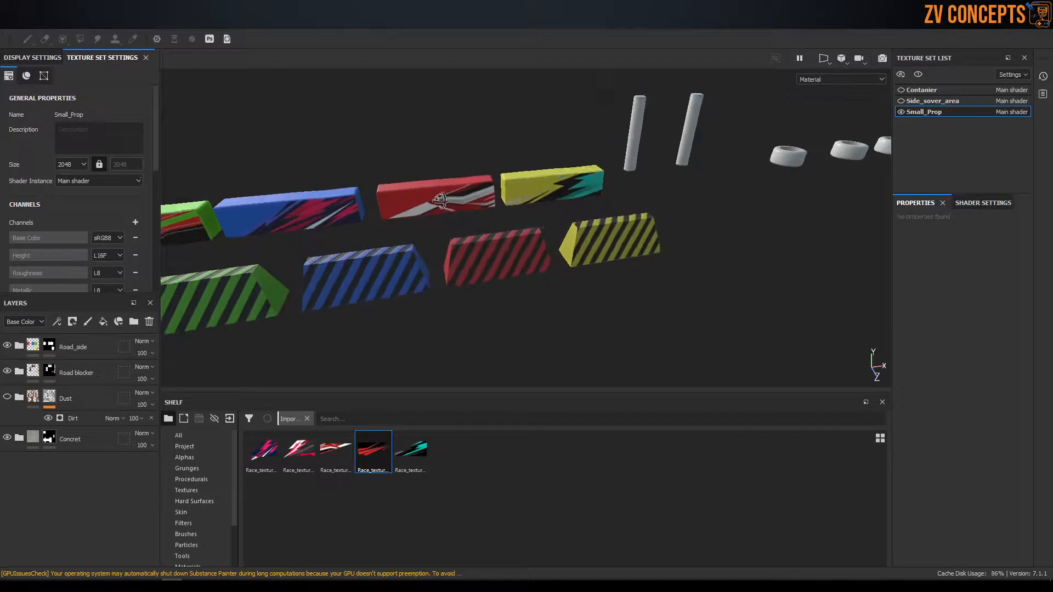
alt+middle_drag(425, 194, 554, 232)
alt+drag(623, 206, 640, 233)
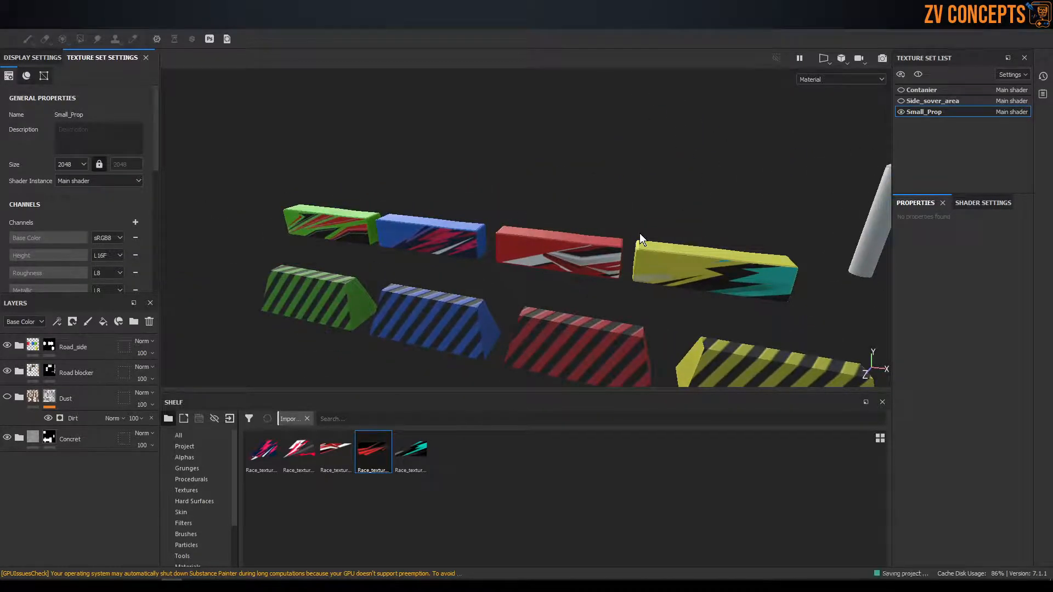
scroll(711, 275, up, 4)
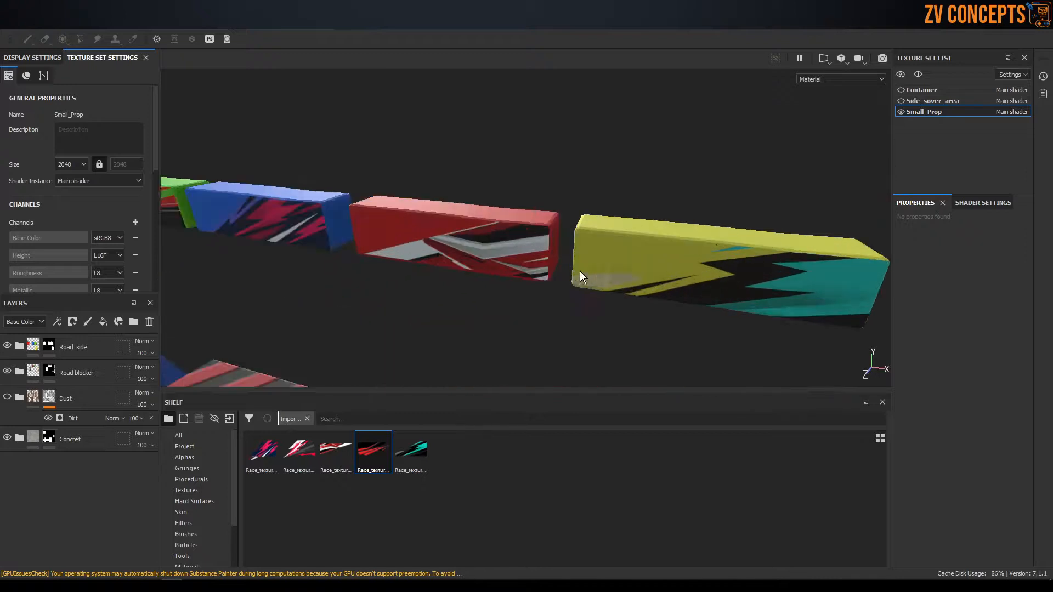
Examine the untextured cylindrical posts and compare them with the START pole in the reference image
alt+drag(244, 288, 581, 254)
mouse_move(508, 228)
alt+mouse_down()
mouse_move(423, 200)
mouse_move(495, 220)
alt+mouse_up()
alt+drag(393, 240, 463, 235)
alt+middle_drag(463, 234, 326, 220)
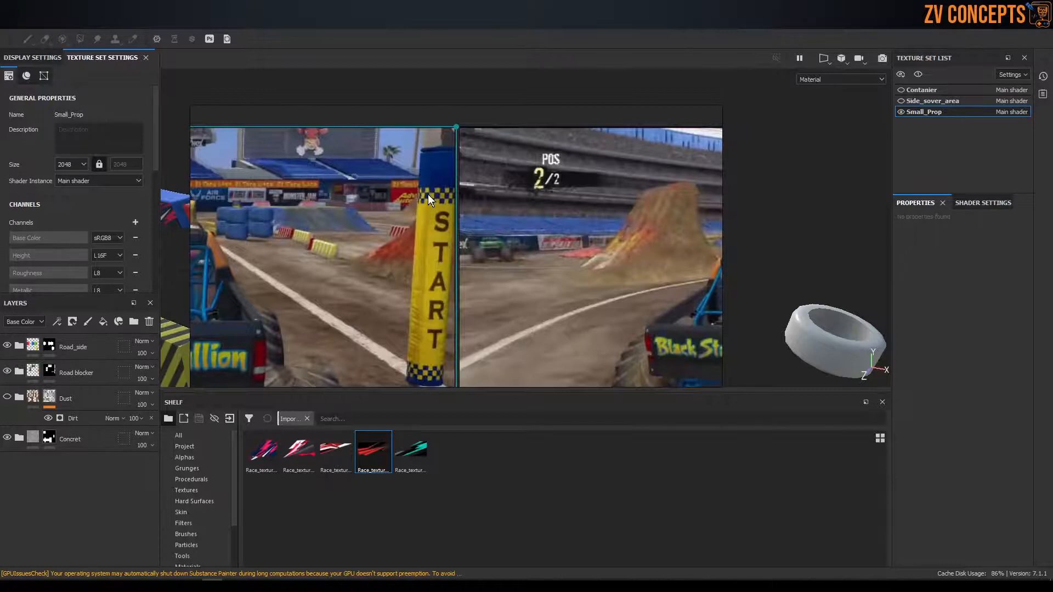
scroll(531, 153, up, 2)
alt+middle_drag(531, 153, 568, 150)
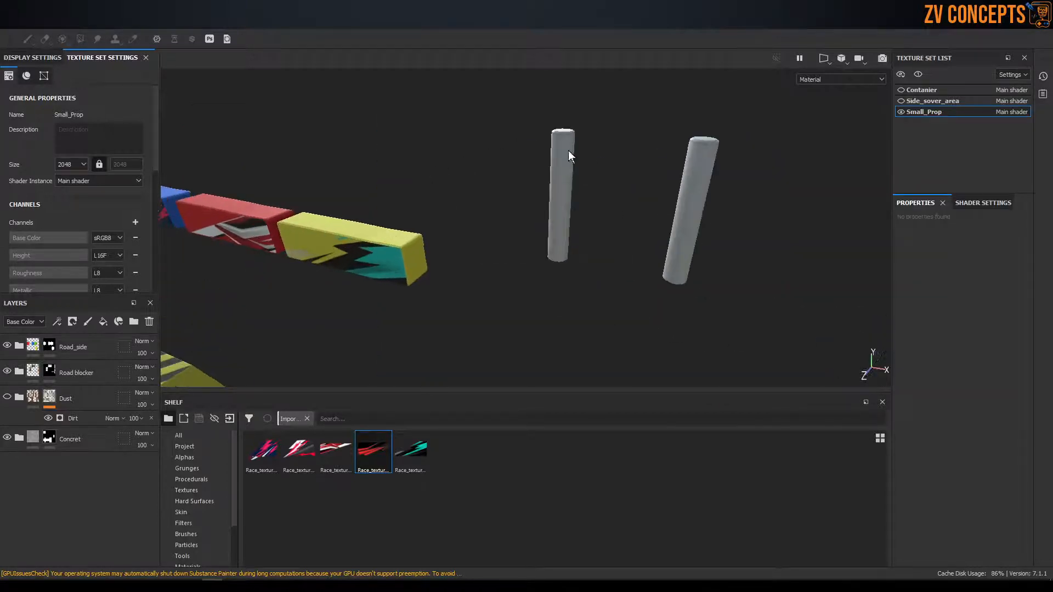
Move the Dust folder to the top of the layer stack and leave it hidden
click(7, 398)
alt+drag(457, 258, 130, 363)
click(86, 397)
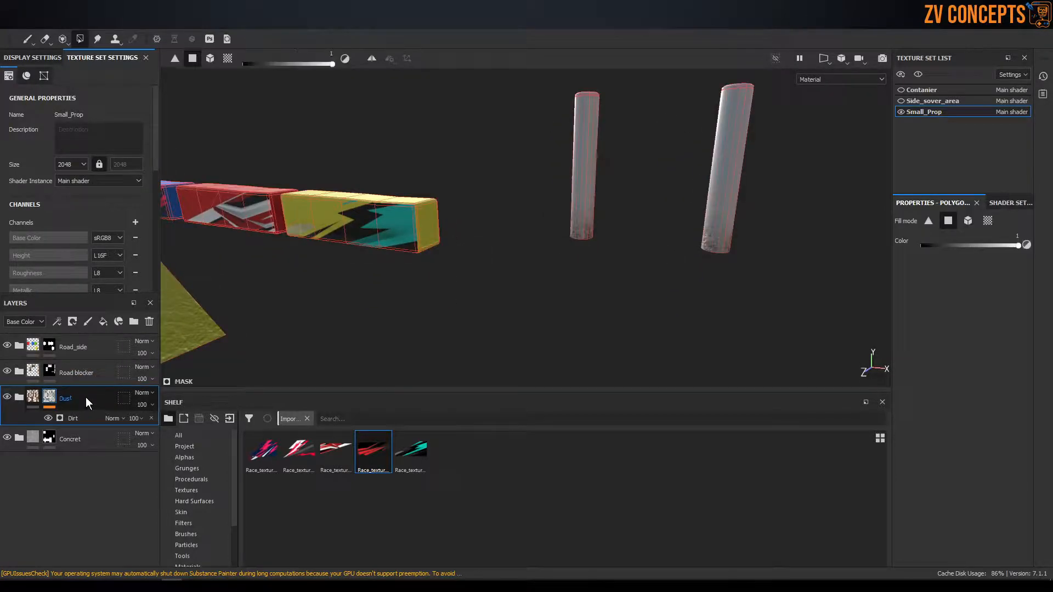
drag(84, 392, 83, 335)
alt+drag(340, 203, 524, 229)
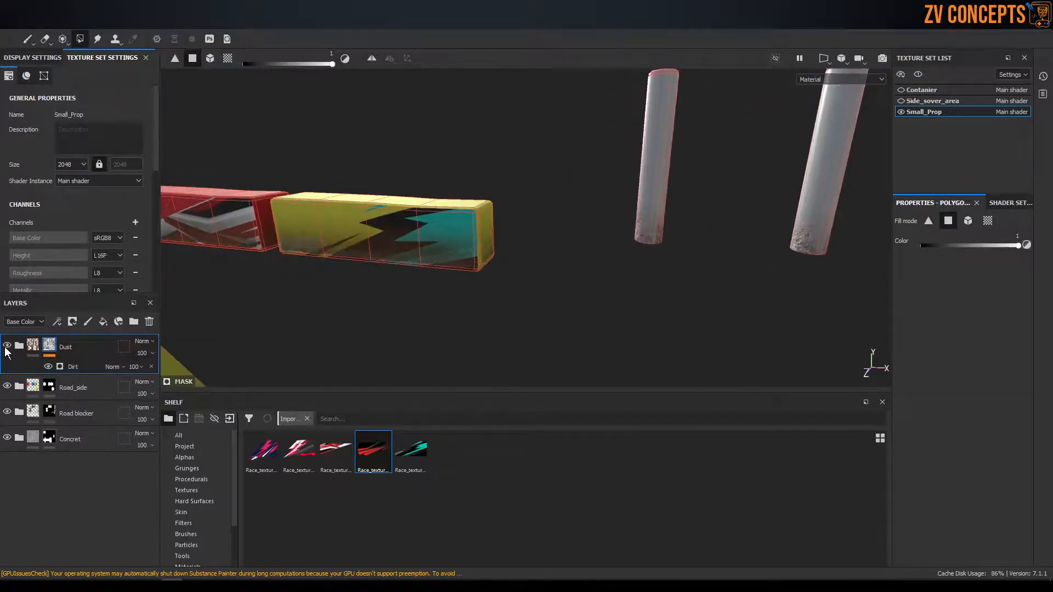
click(97, 392)
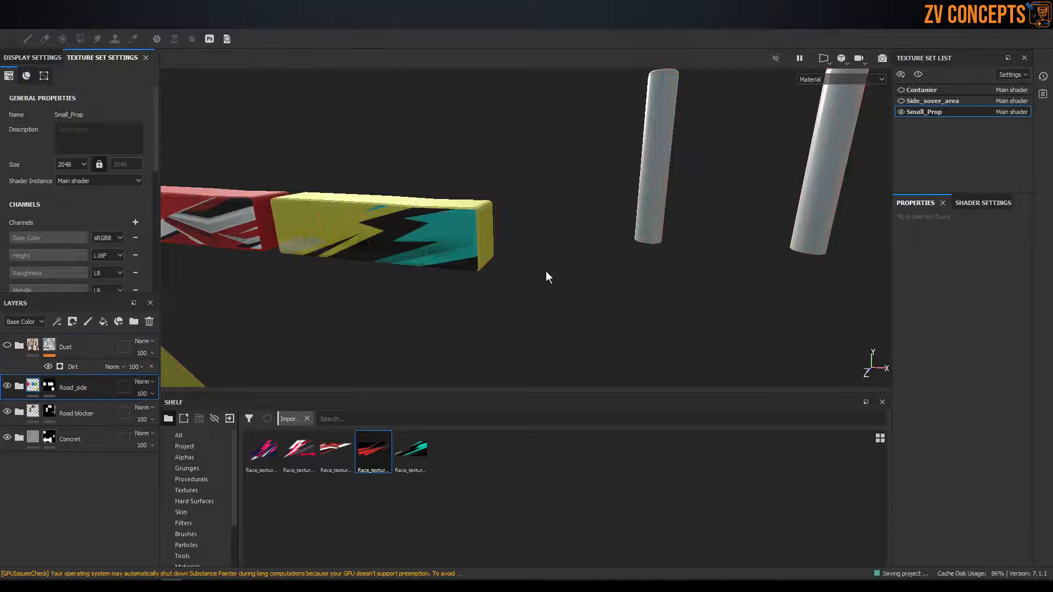
Add a folder above Road_side with a black mask, and reveal only the two cylindrical posts in it using mesh fill
alt+drag(597, 227, 429, 269)
alt+drag(572, 188, 516, 188)
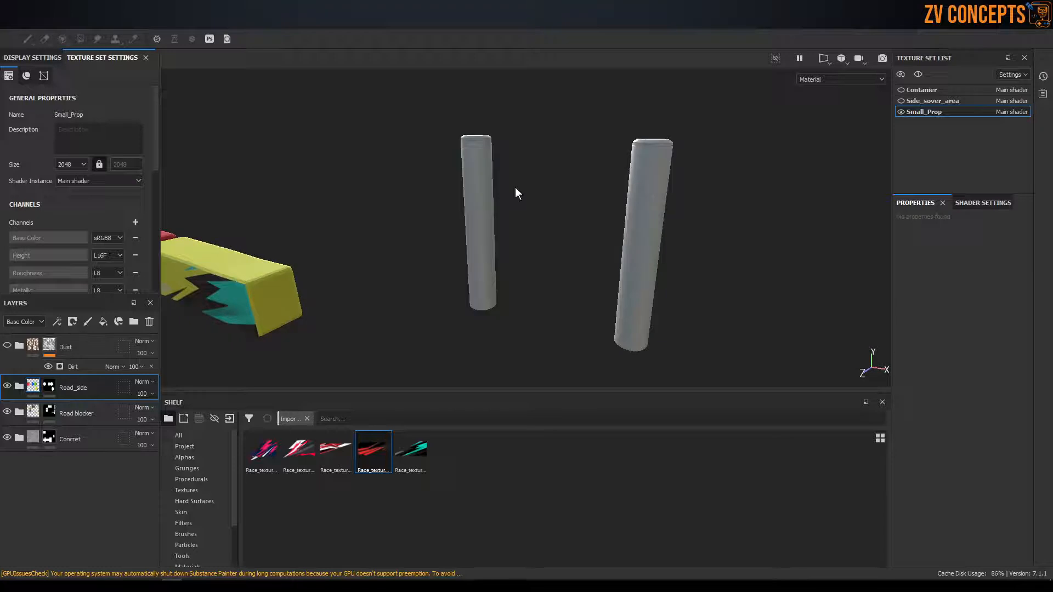
click(135, 321)
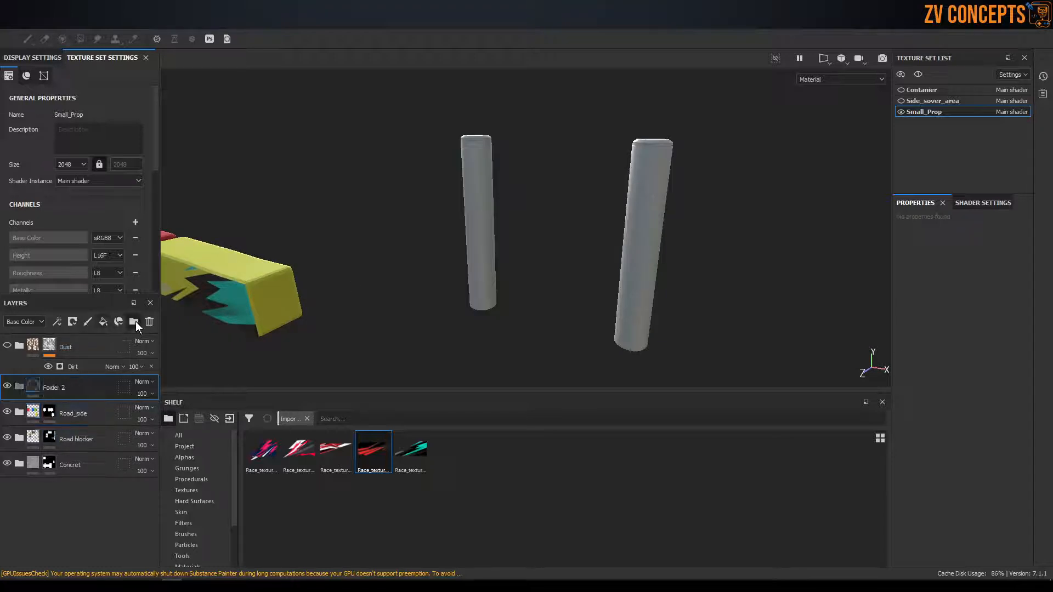
click(73, 321)
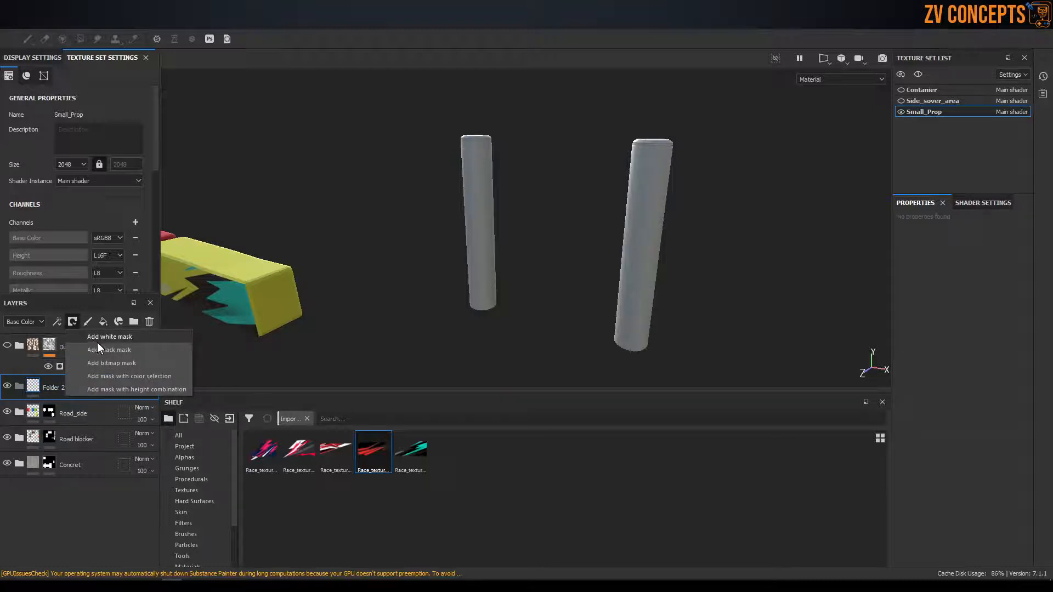
click(105, 348)
click(210, 59)
drag(416, 110, 766, 363)
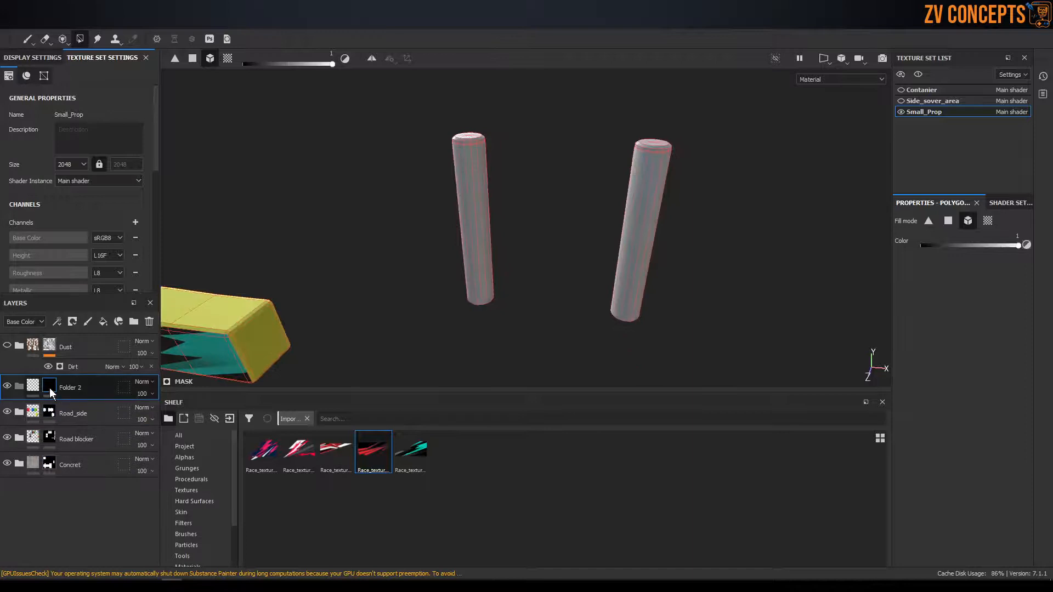
Add a fill layer inside the posts' folder with only color and roughness enabled, and set its roughness to 0.4815
click(92, 388)
click(124, 321)
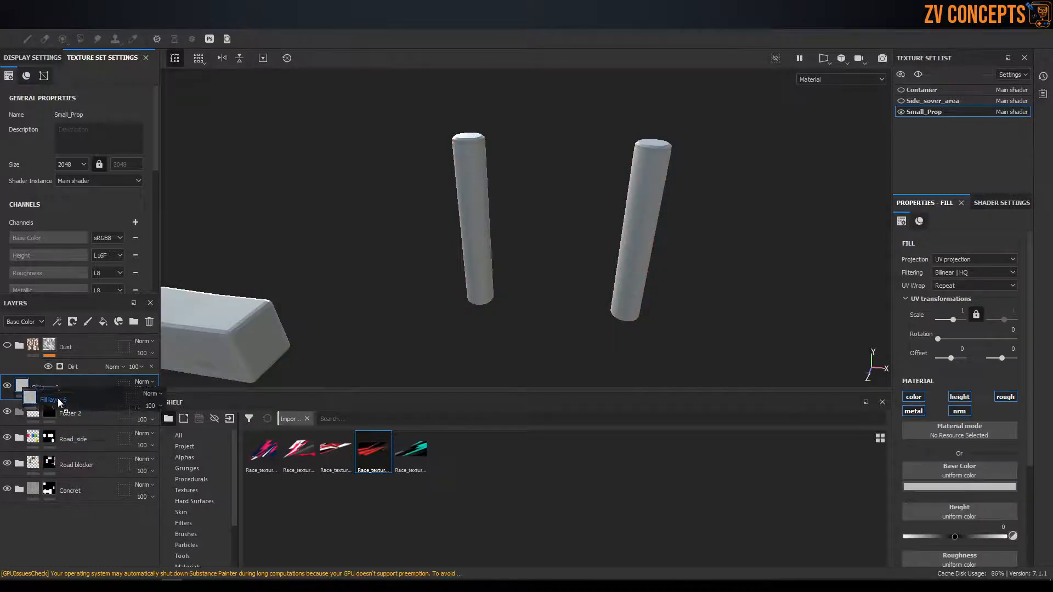
click(952, 397)
click(968, 411)
click(908, 412)
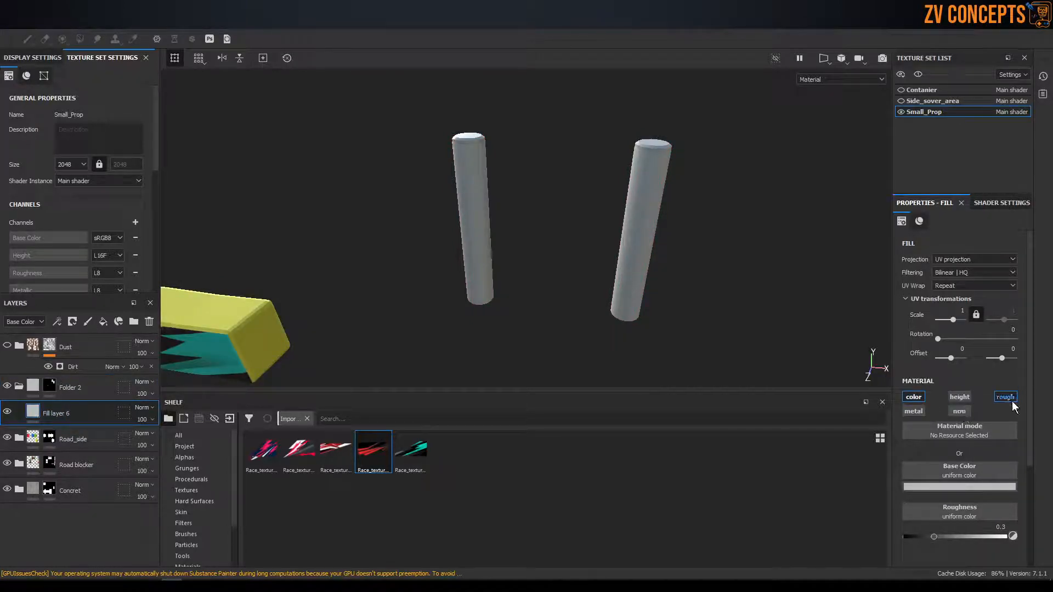
click(952, 538)
Sample a blue from the race texture thumbnails as the fill's base color and brighten it to 063fa3
click(957, 486)
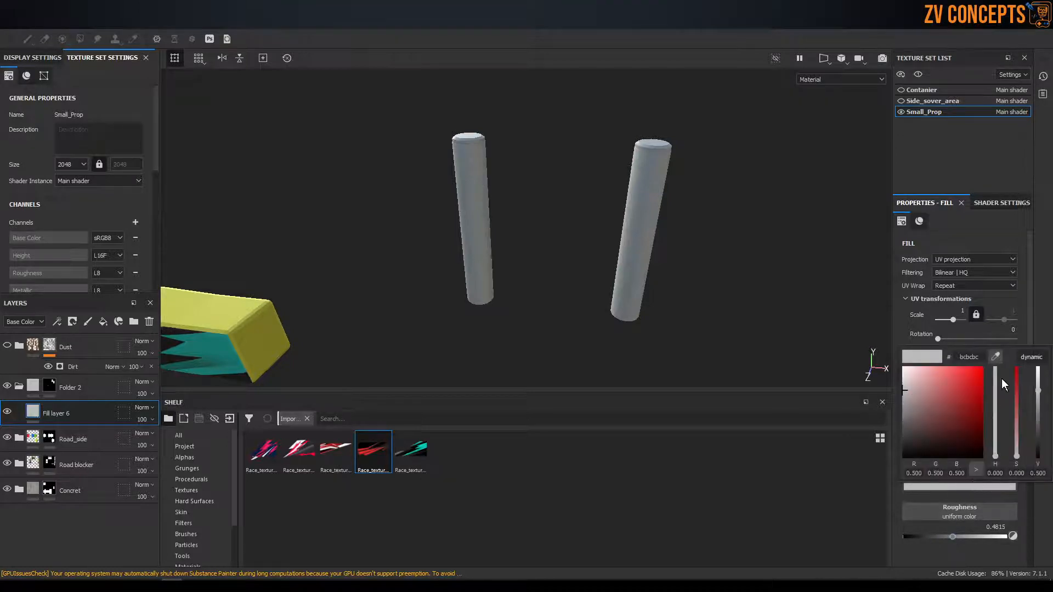
drag(994, 355, 270, 452)
alt+drag(630, 247, 728, 310)
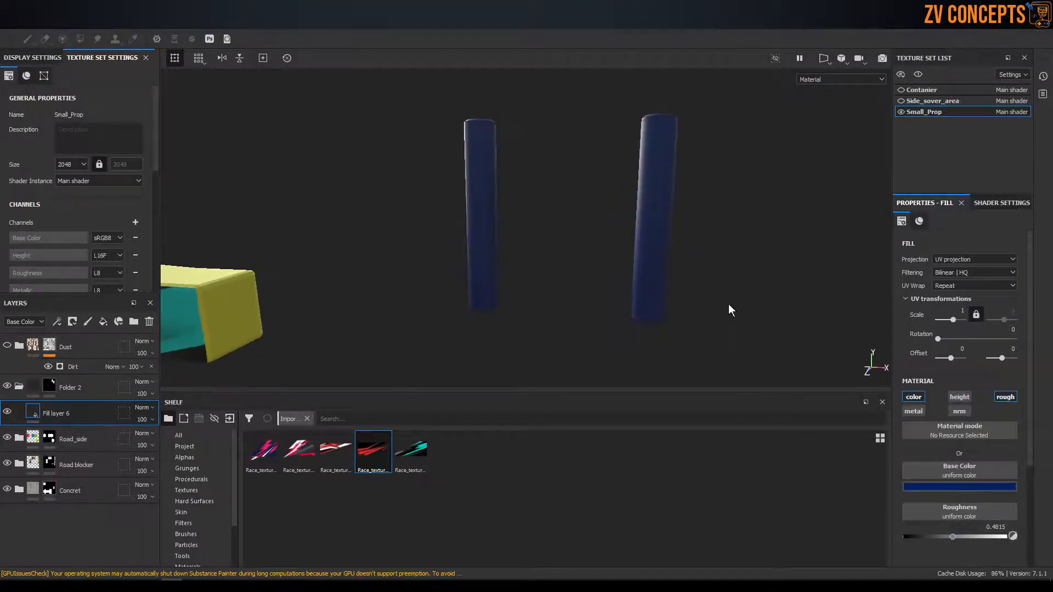
click(943, 488)
drag(1034, 436, 1041, 415)
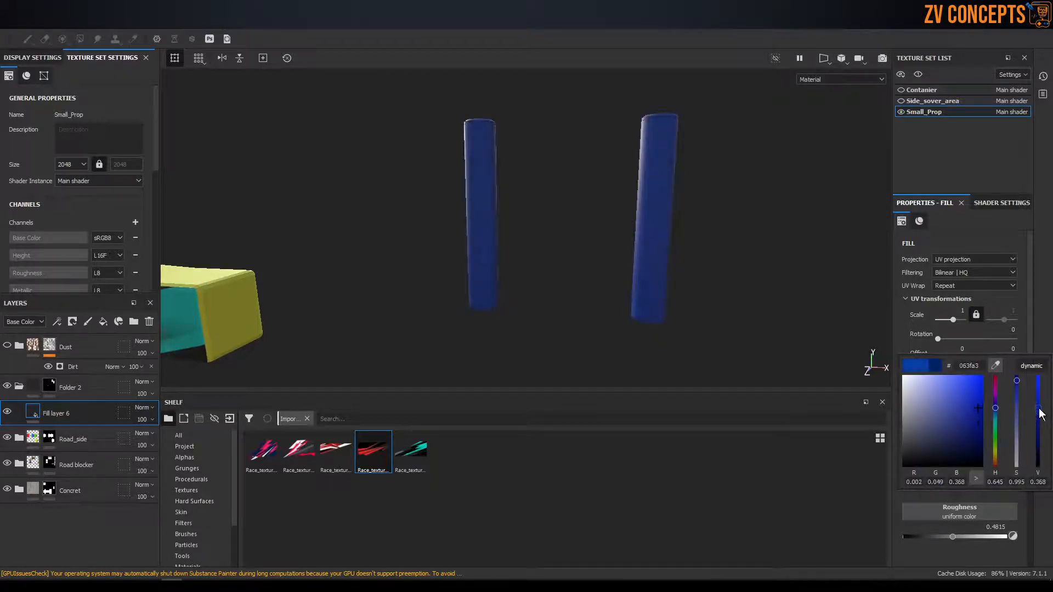
click(762, 283)
alt+drag(724, 258, 607, 206)
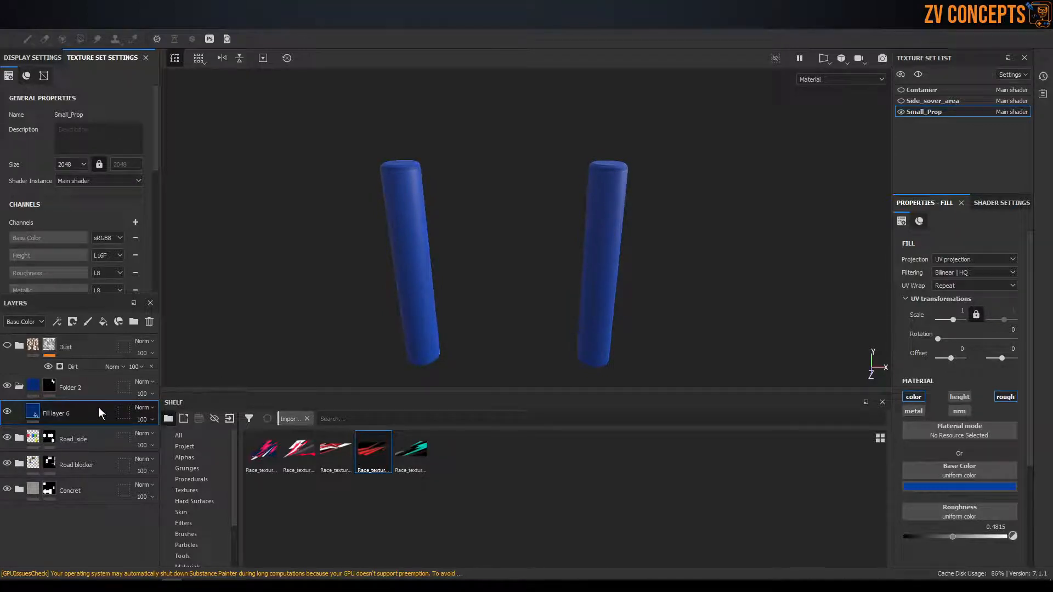
Duplicate the blue fill layer and give the copy a bright yellow base color
key(ctrl+d)
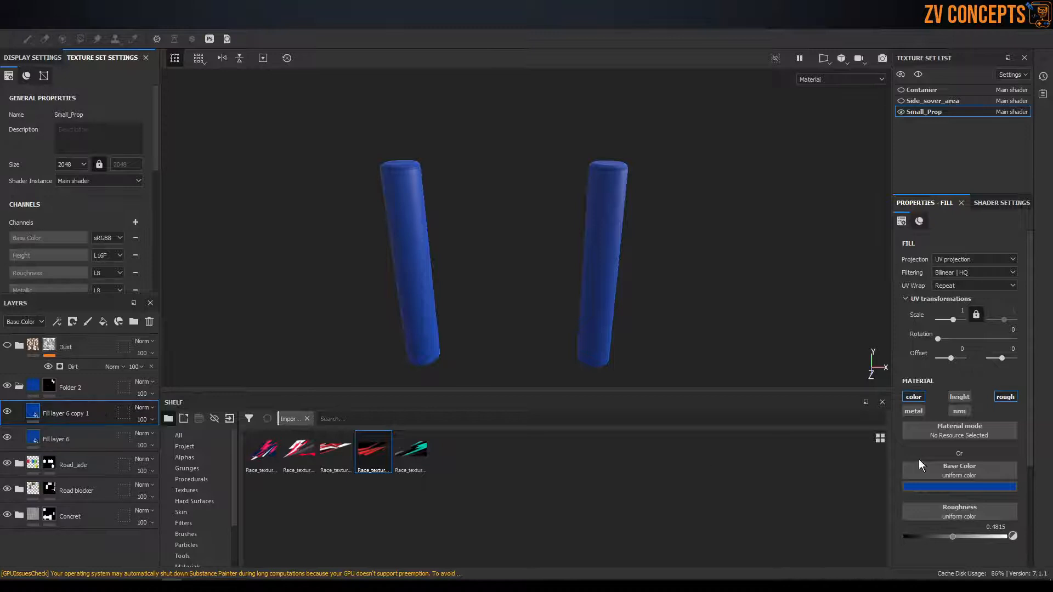
click(1005, 487)
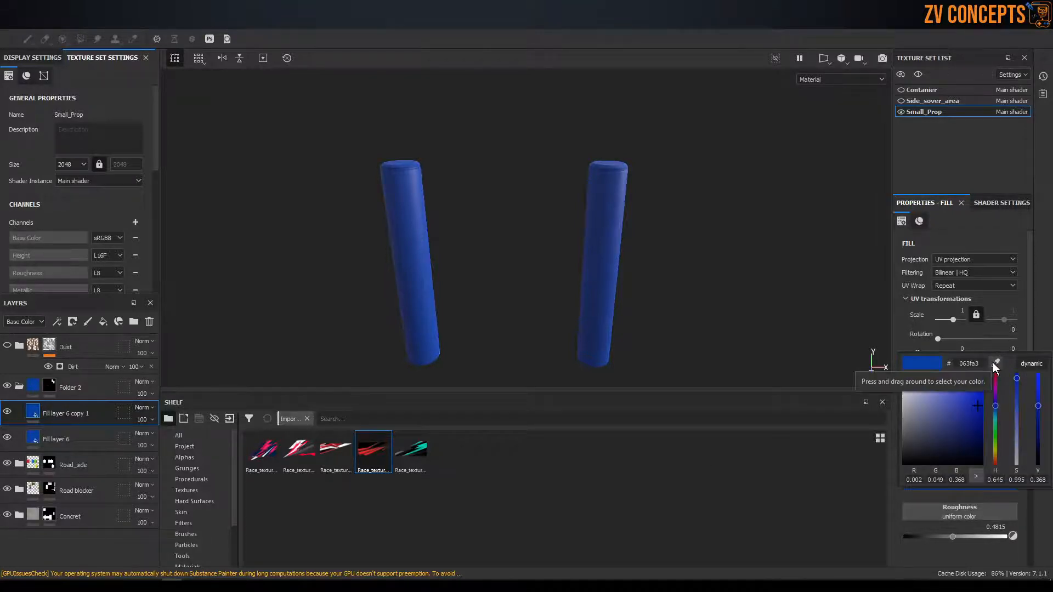
click(993, 363)
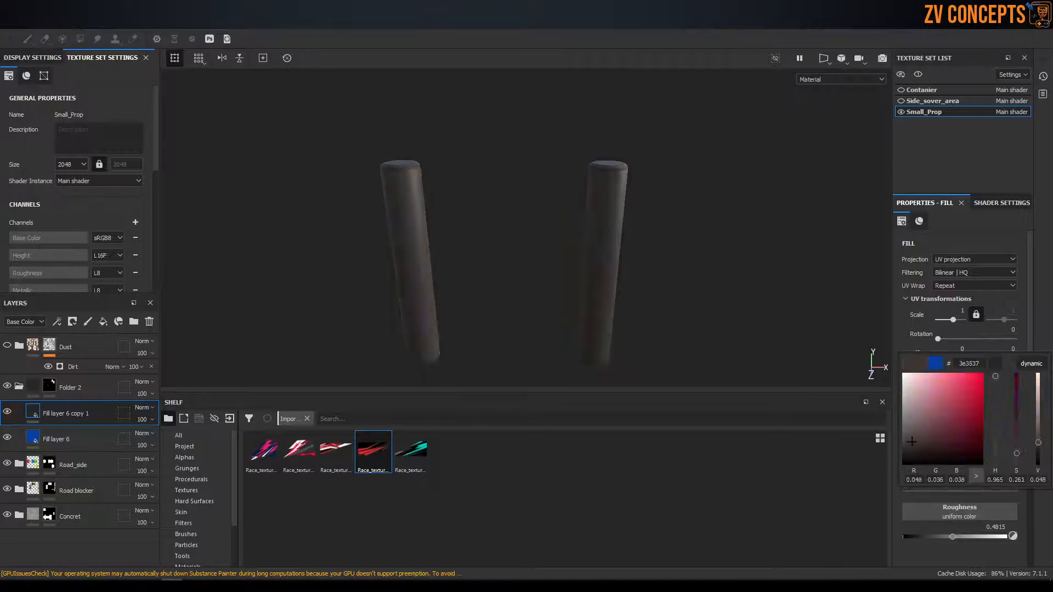
click(975, 420)
drag(1038, 404, 1030, 390)
alt+drag(434, 258, 419, 211)
mouse_move(419, 211)
alt+right_down()
mouse_move(404, 207)
mouse_move(448, 221)
alt+right_up()
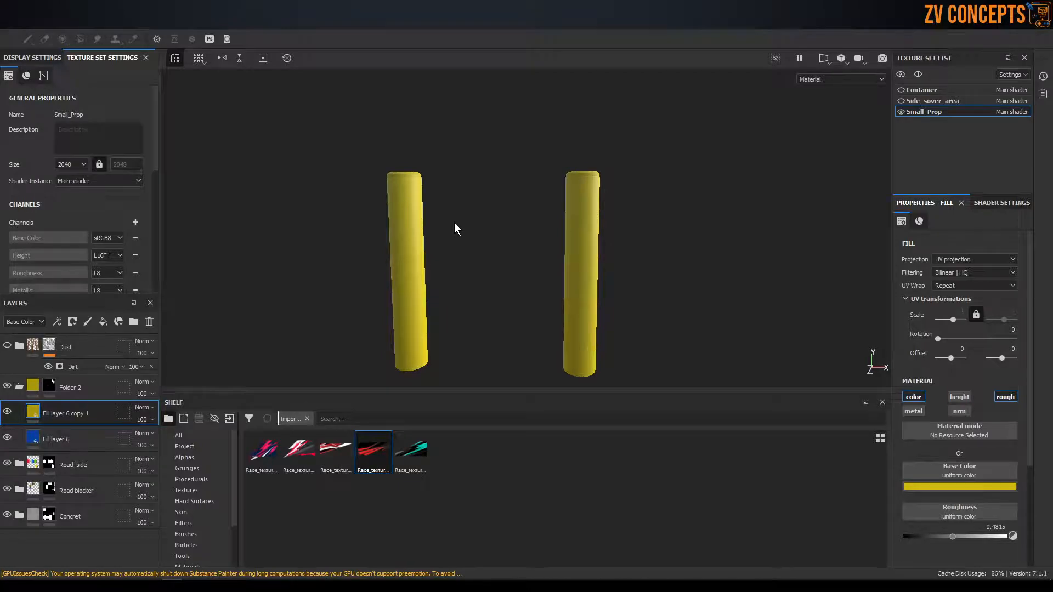
click(978, 487)
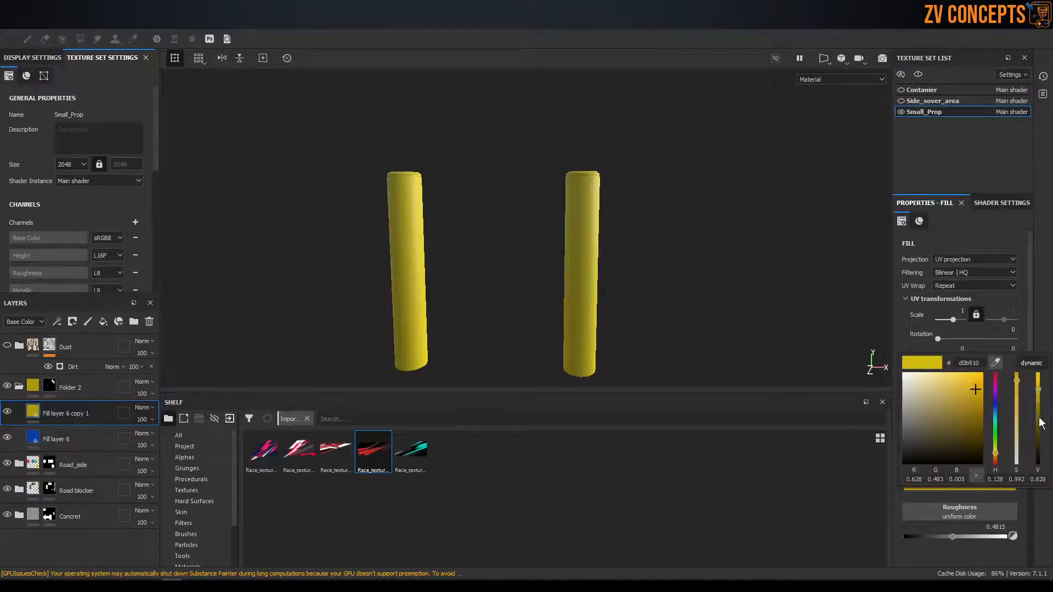
drag(1038, 383, 1039, 380)
alt+drag(498, 222, 566, 234)
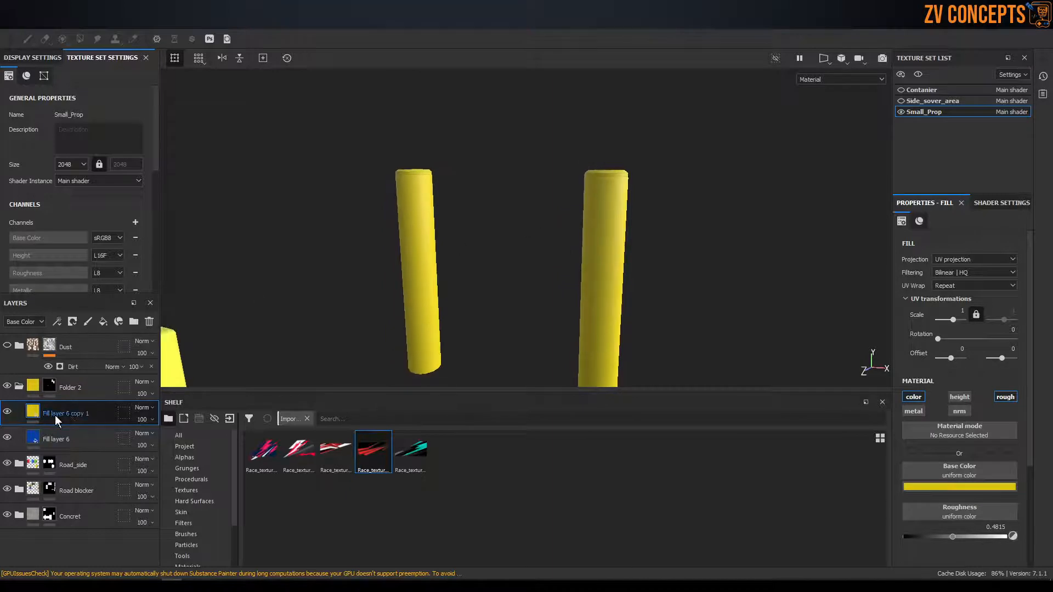
Add a black mask to the yellow fill layer and activate Polygon Fill
click(72, 321)
click(88, 349)
key(4)
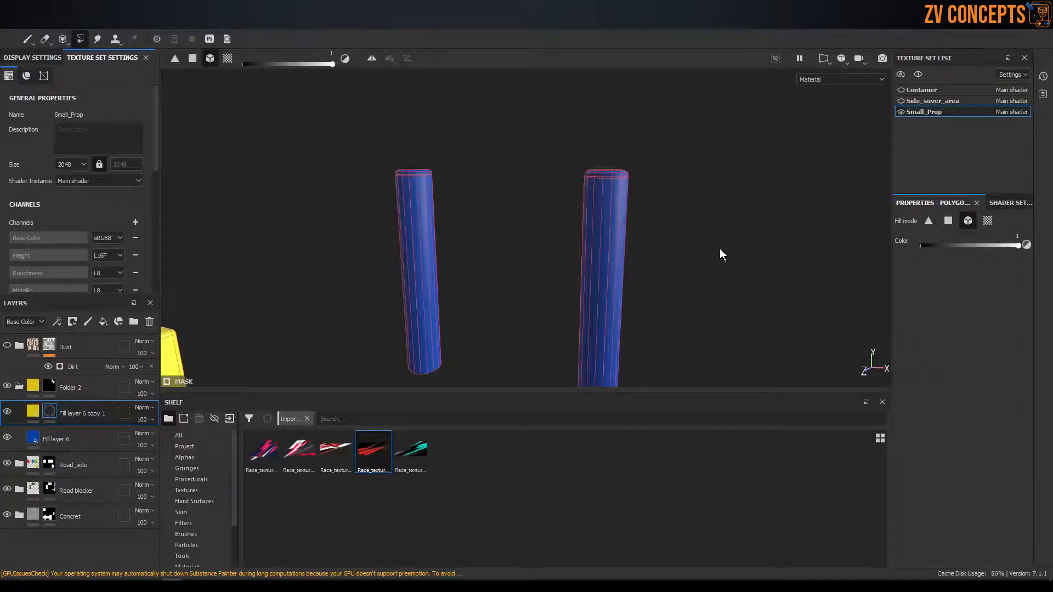
Examine the two posts in the 3D model and in their UV layout
alt+drag(715, 241, 683, 208)
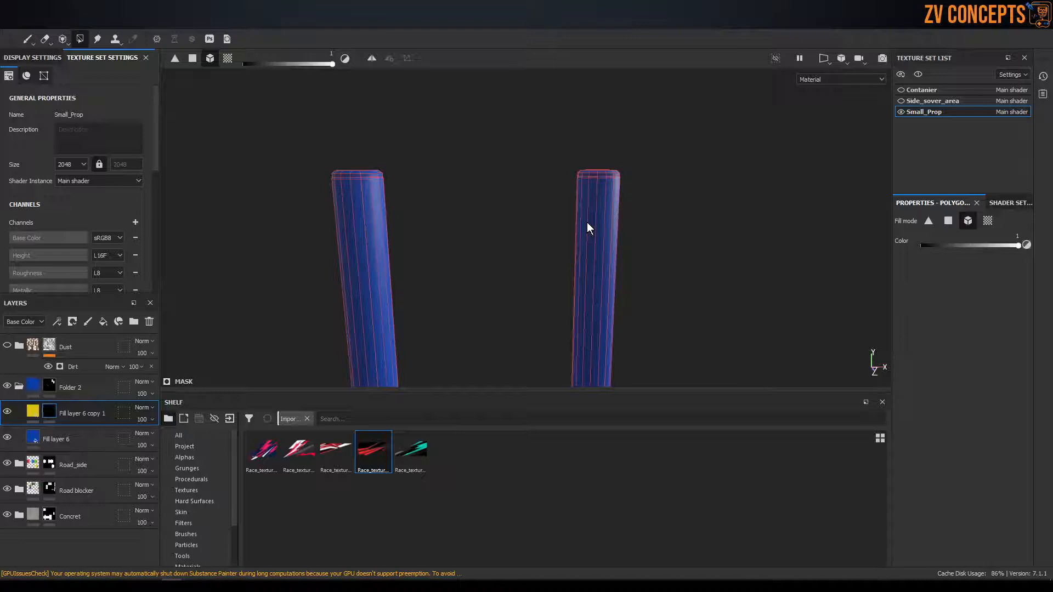
key(F2)
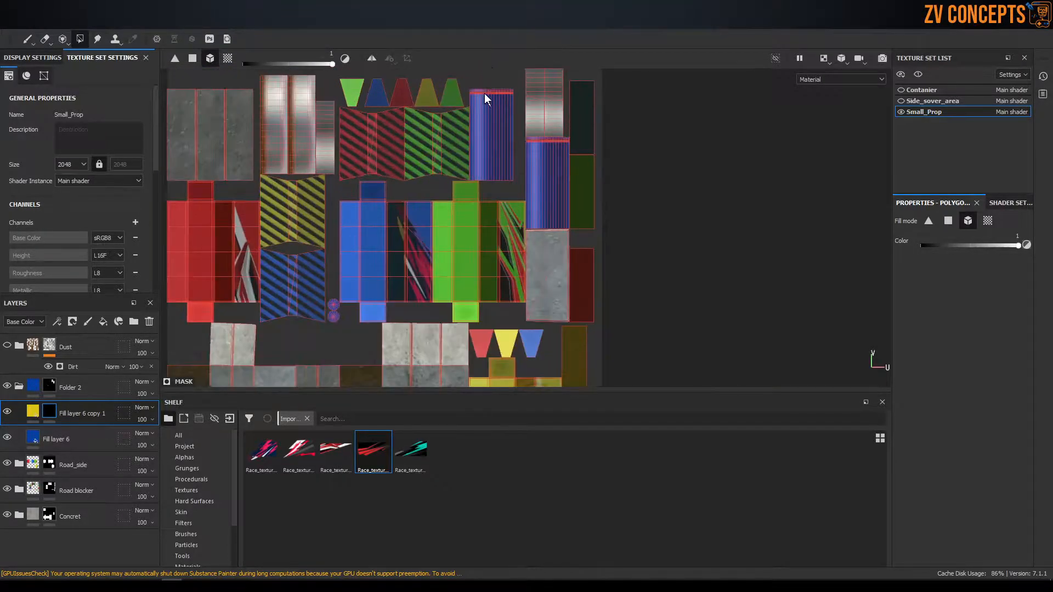
scroll(484, 97, up, 4)
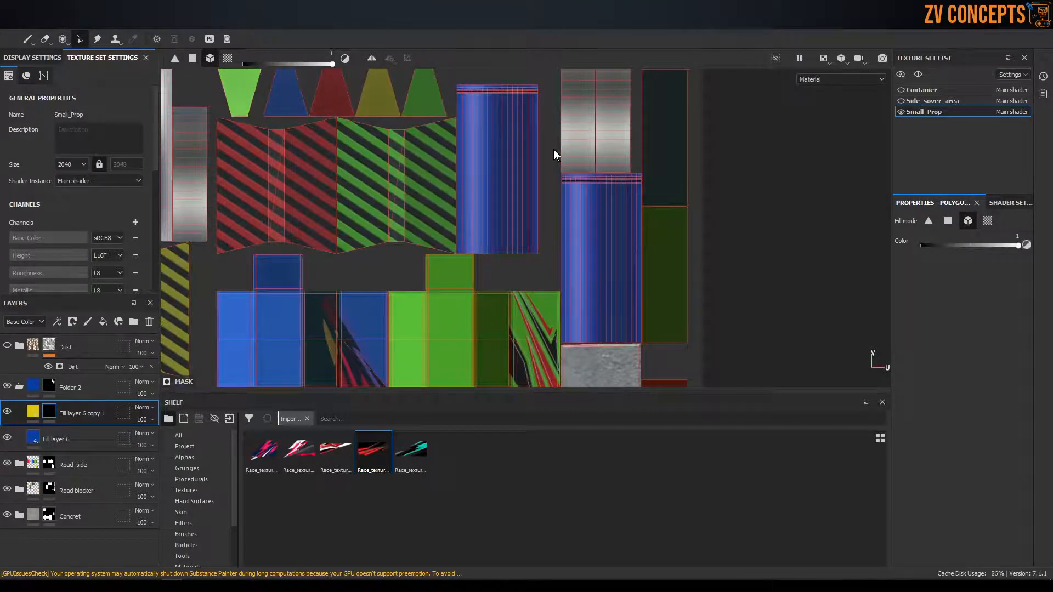
key(F2)
alt+drag(554, 149, 723, 197)
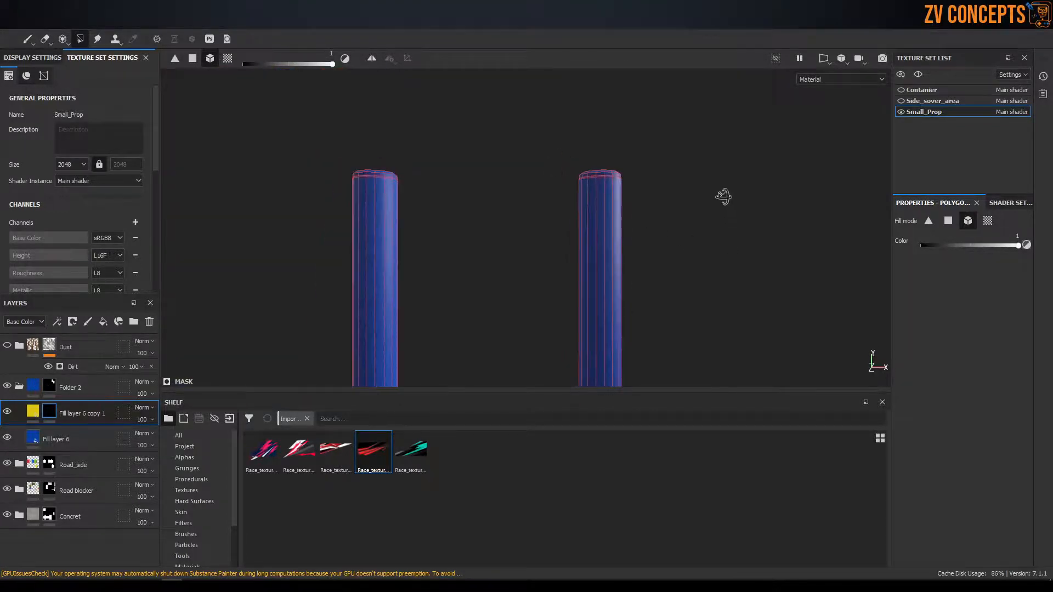
key(F3)
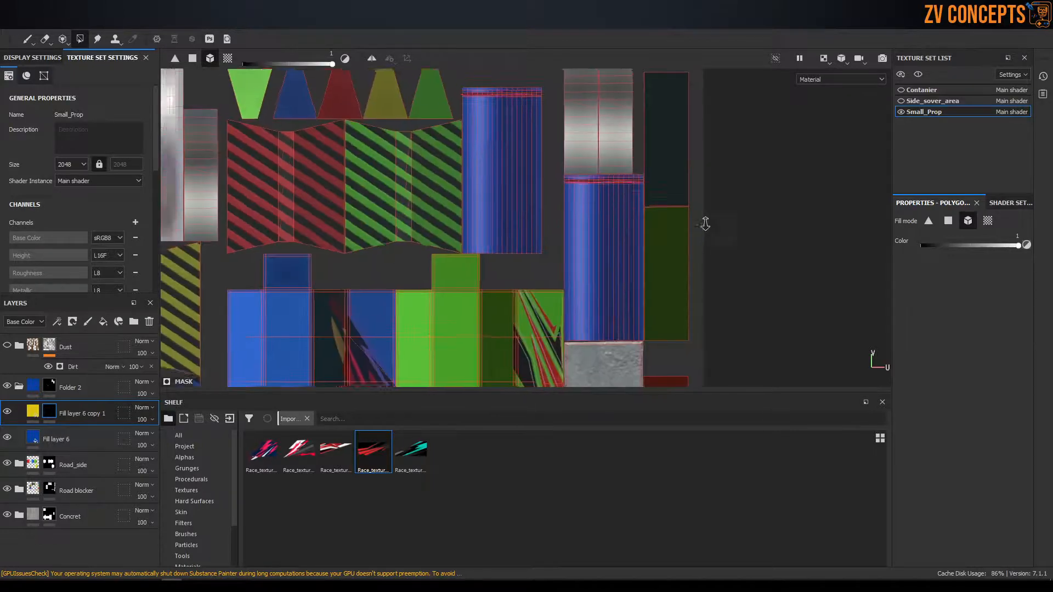
key(F2)
Switch to an orthographic view facing both posts and activate the Paint tool on the yellow layer's mask
key(F6)
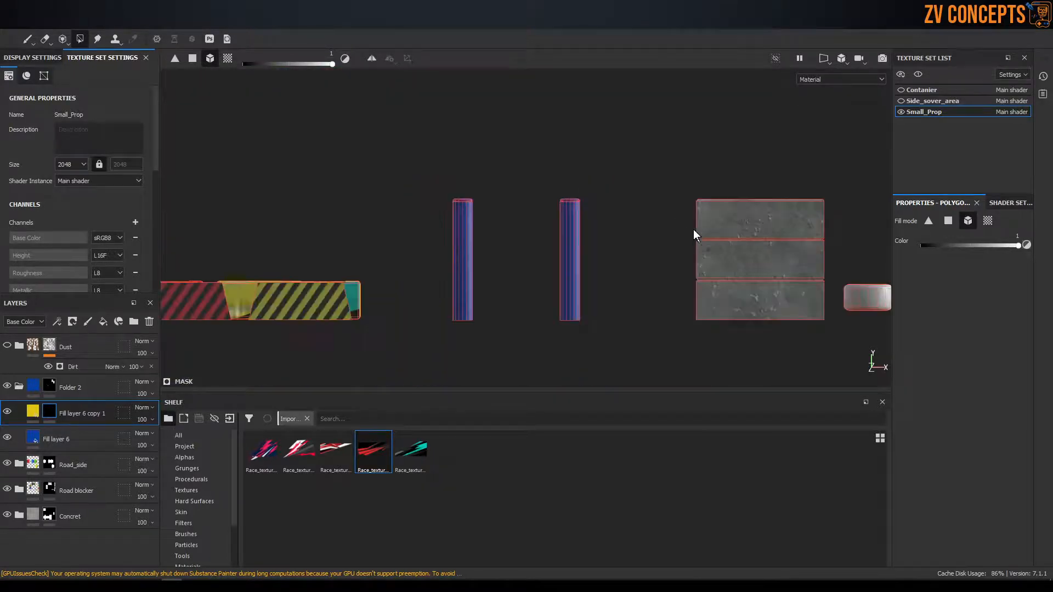
scroll(563, 220, up, 3)
alt+middle_drag(617, 238, 638, 184)
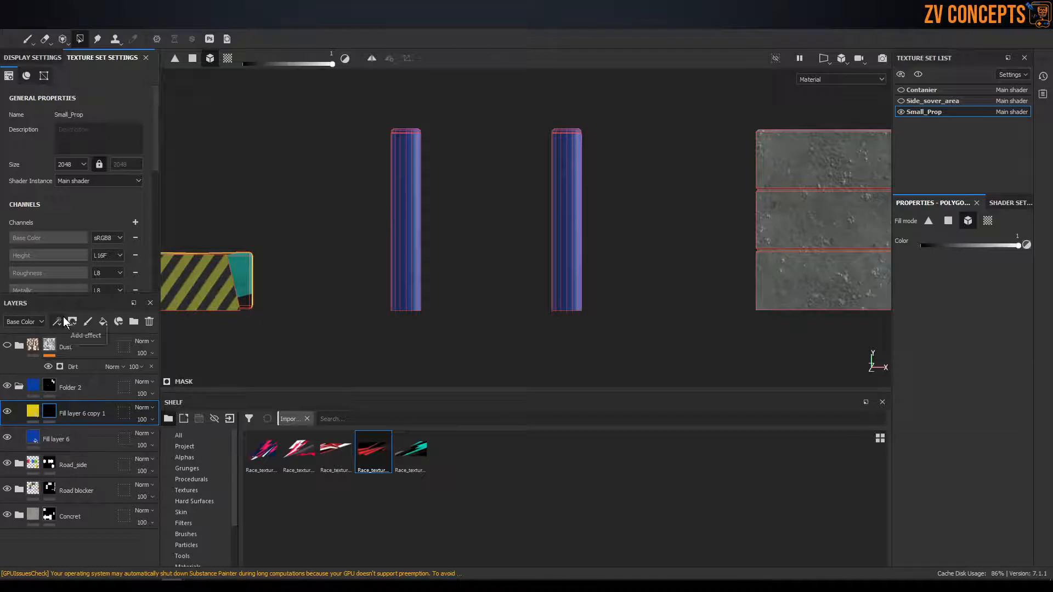
click(26, 39)
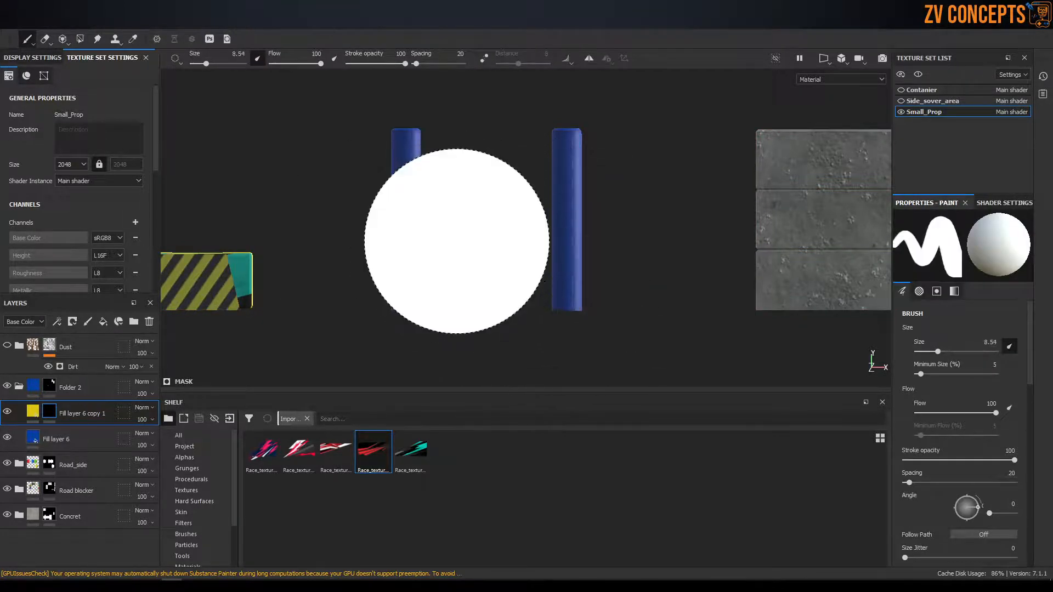
Try painting straight yellow bands near the tops and bases of both posts with a 0.76 brush
mouse_move(574, 170)
ctrl+right_down()
mouse_move(543, 170)
mouse_move(572, 172)
mouse_move(545, 161)
ctrl+right_up()
scroll(549, 164, up, 3)
scroll(546, 162, up, 2)
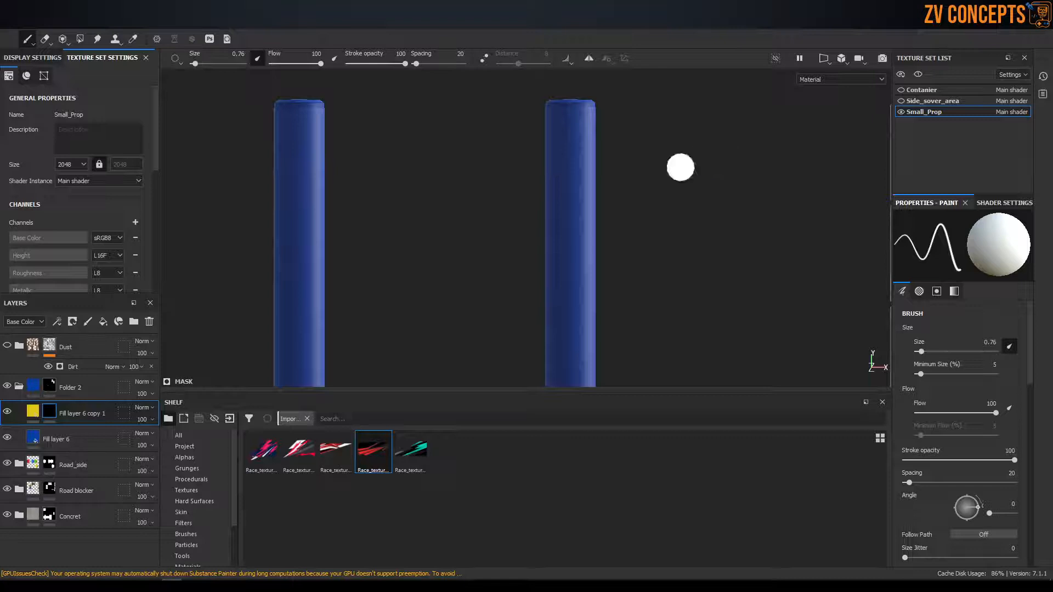
shift+click(209, 165)
scroll(687, 143, up, 2)
scroll(658, 173, down, 4)
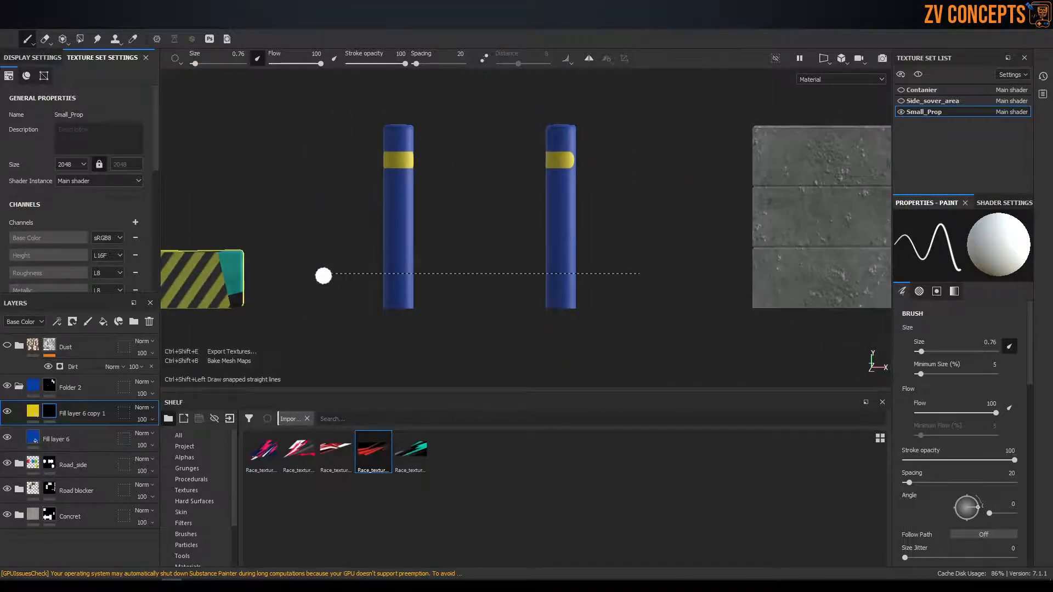
shift+click(324, 272)
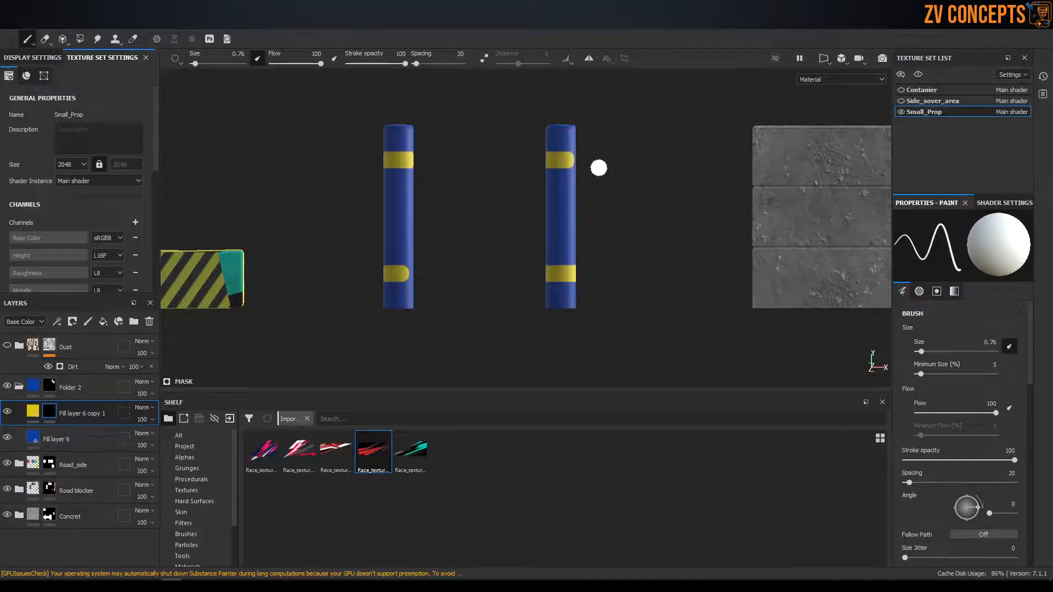
Undo the wide bands and paint thinner upper and lower yellow bands across both posts with a 0.35 brush
key(ctrl+z)
key(ctrl+z)
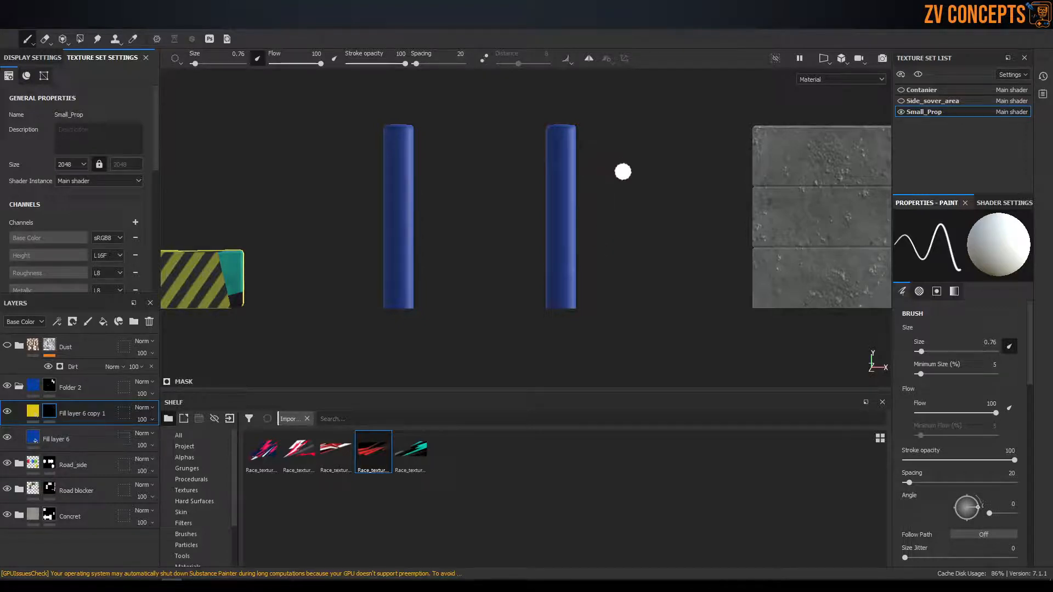
ctrl+right_drag(619, 168, 605, 169)
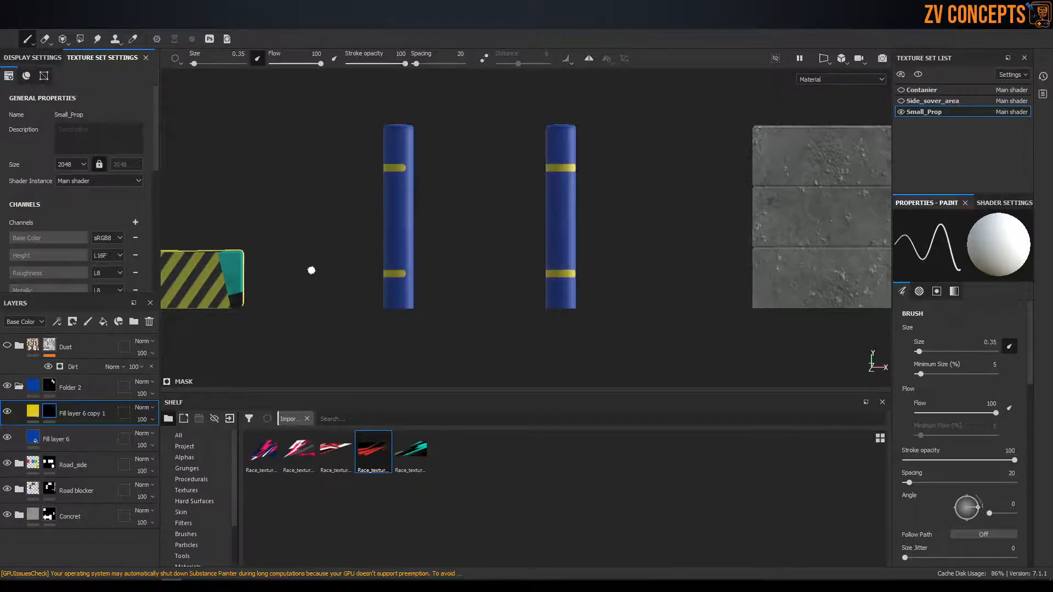
Extend the upper and lower yellow bands across the full width of the first post's shell in the UV view
key(F3)
scroll(542, 136, up, 5)
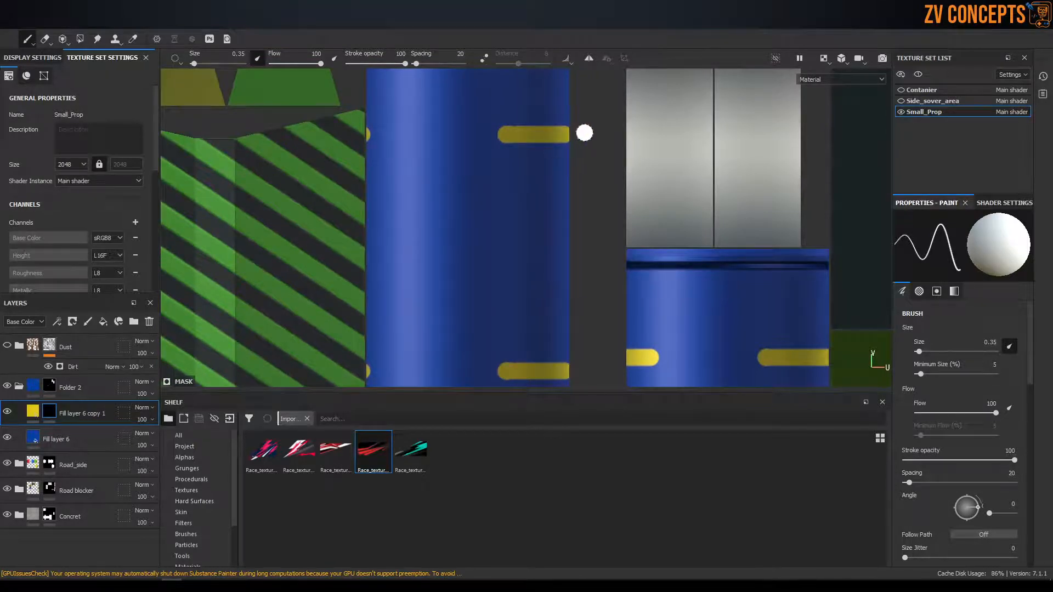
shift+click(349, 136)
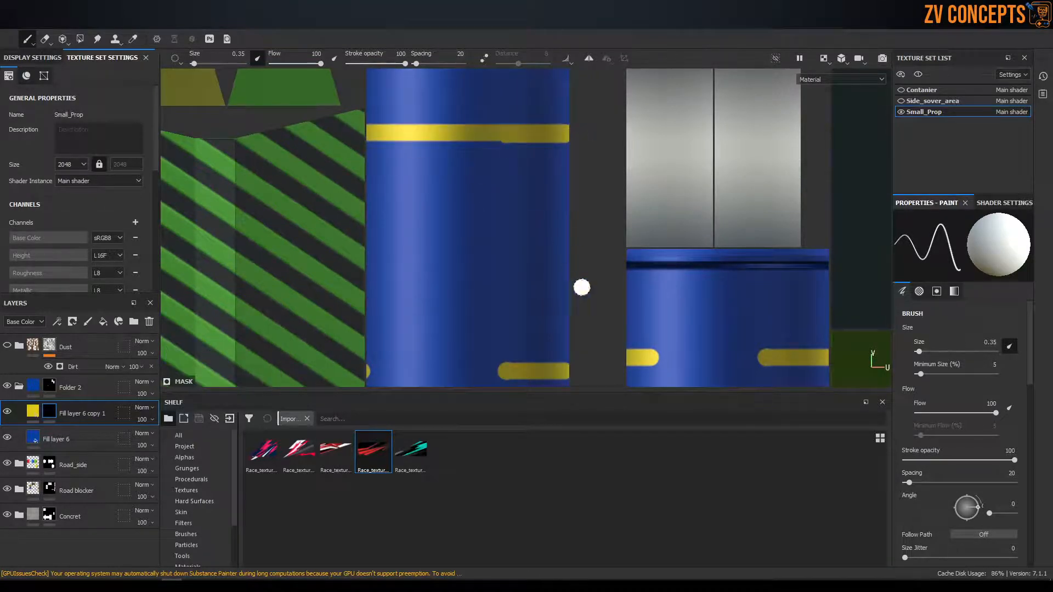
middle_drag(581, 287, 568, 239)
shift+click(323, 282)
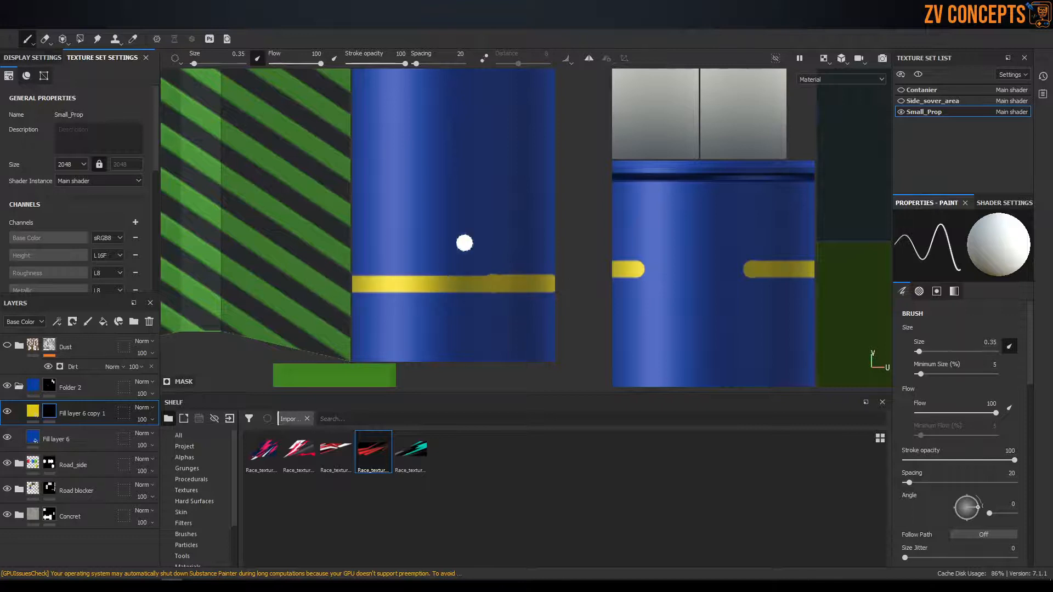
Paint the area between the two bands on the first post's UV shell solid yellow
middle_drag(522, 212, 522, 274)
ctrl+right_drag(513, 230, 540, 230)
mouse_move(543, 180)
mouse_down()
mouse_move(507, 193)
mouse_move(395, 188)
mouse_up()
ctrl+right_drag(436, 184, 406, 184)
mouse_move(334, 258)
mouse_down()
mouse_move(404, 274)
mouse_move(334, 311)
mouse_move(480, 309)
mouse_move(359, 316)
mouse_up()
ctrl+right_drag(419, 307, 355, 338)
drag(386, 340, 568, 340)
Extend the upper and lower yellow bands across the second post's UV shell with a 0.44 brush
mouse_move(652, 312)
alt+middle_down()
mouse_move(460, 265)
mouse_move(462, 67)
alt+middle_up()
alt+middle_drag(566, 89, 583, 126)
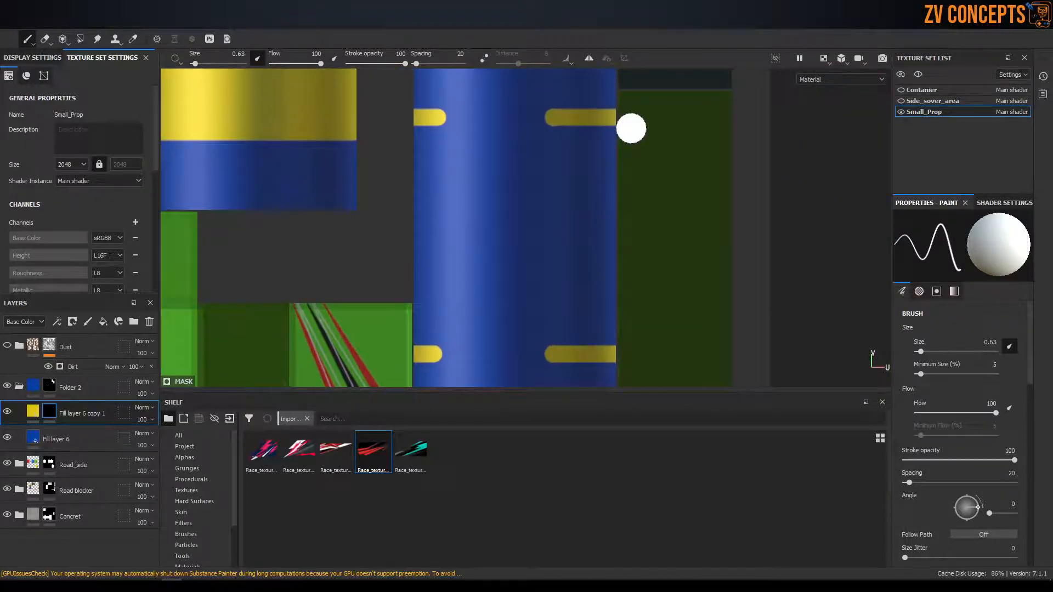
mouse_move(628, 127)
ctrl+right_down()
mouse_move(615, 127)
mouse_move(629, 122)
ctrl+right_up()
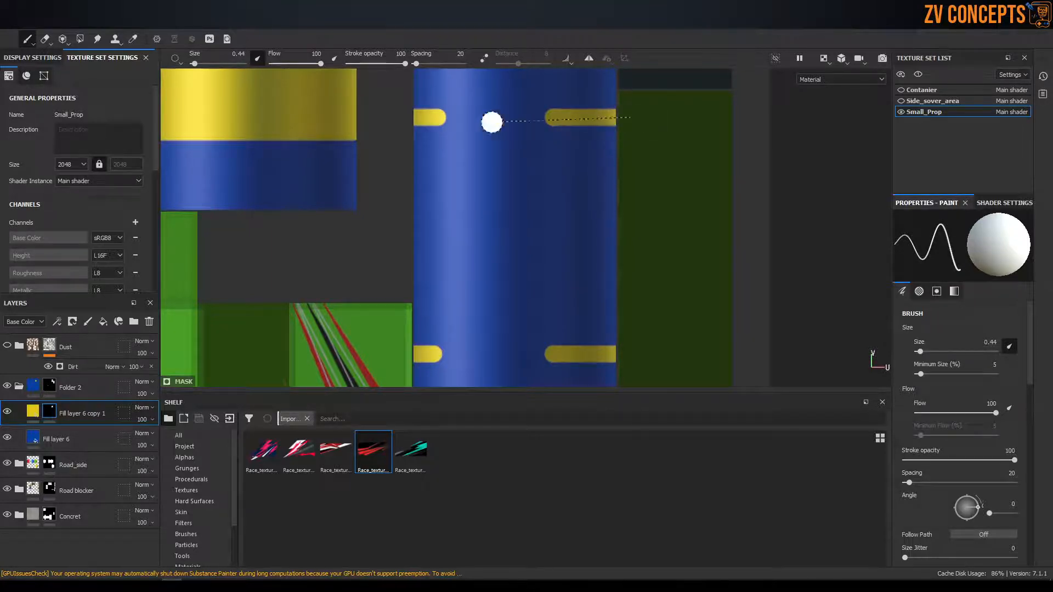
shift+click(397, 117)
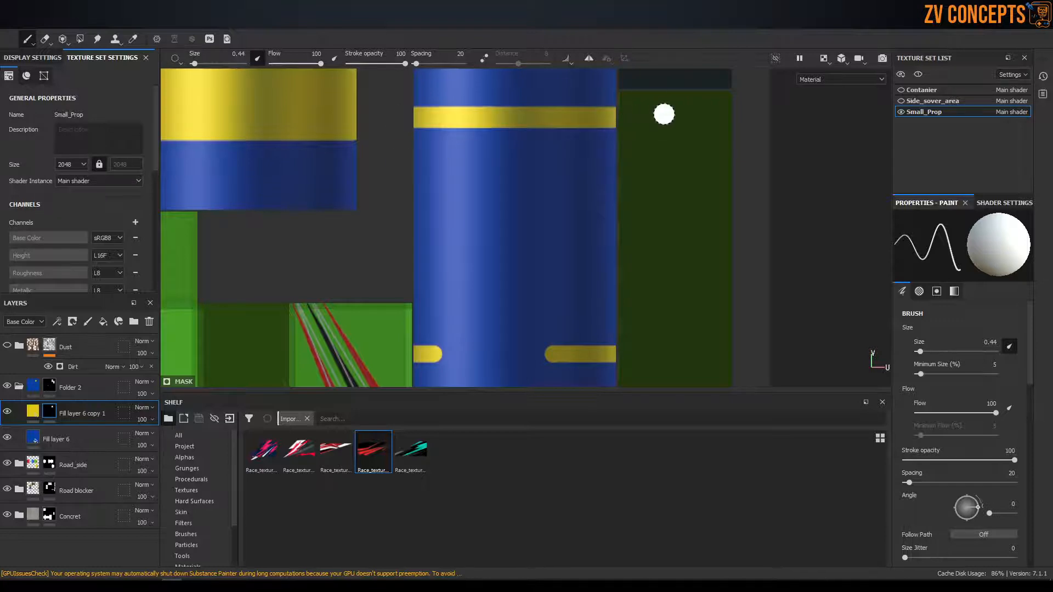
middle_drag(653, 264, 658, 225)
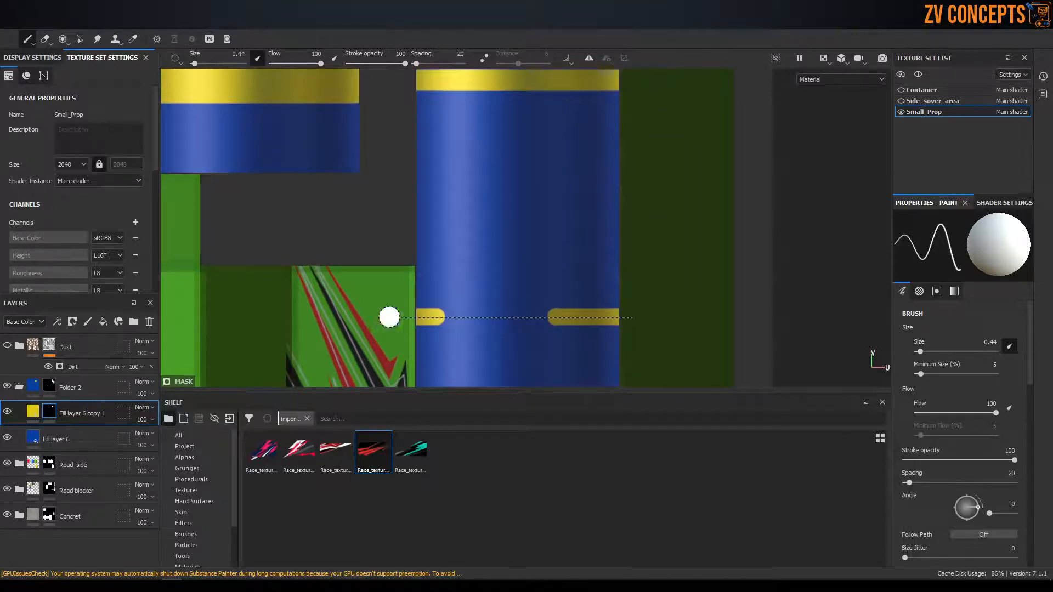
shift+click(342, 313)
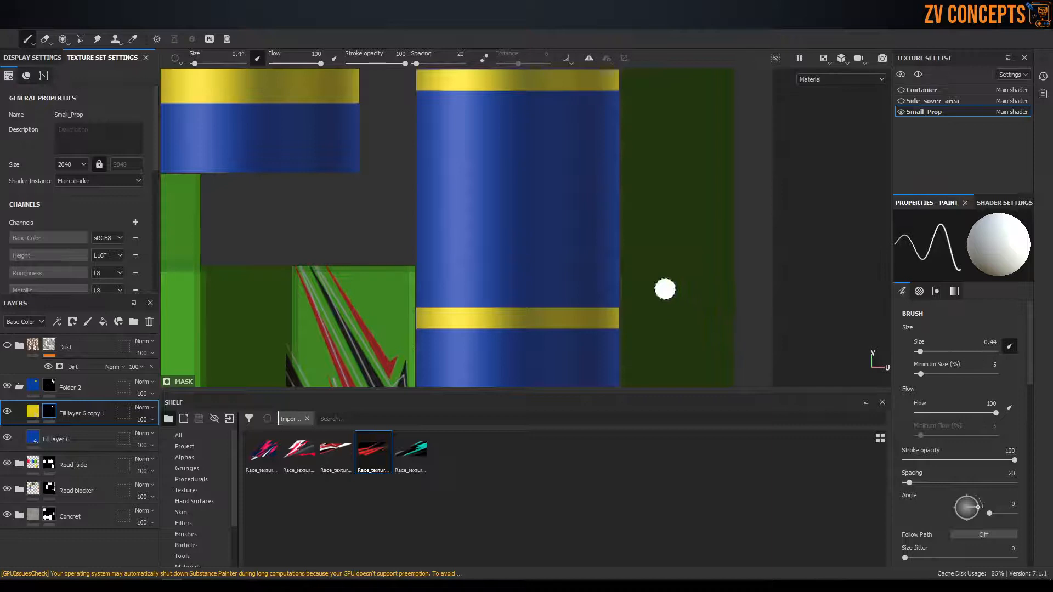
Fill the area between the bands on the second post's UV shell with straight yellow strokes from a 1.35 brush
ctrl+right_drag(561, 273, 583, 272)
click(357, 282)
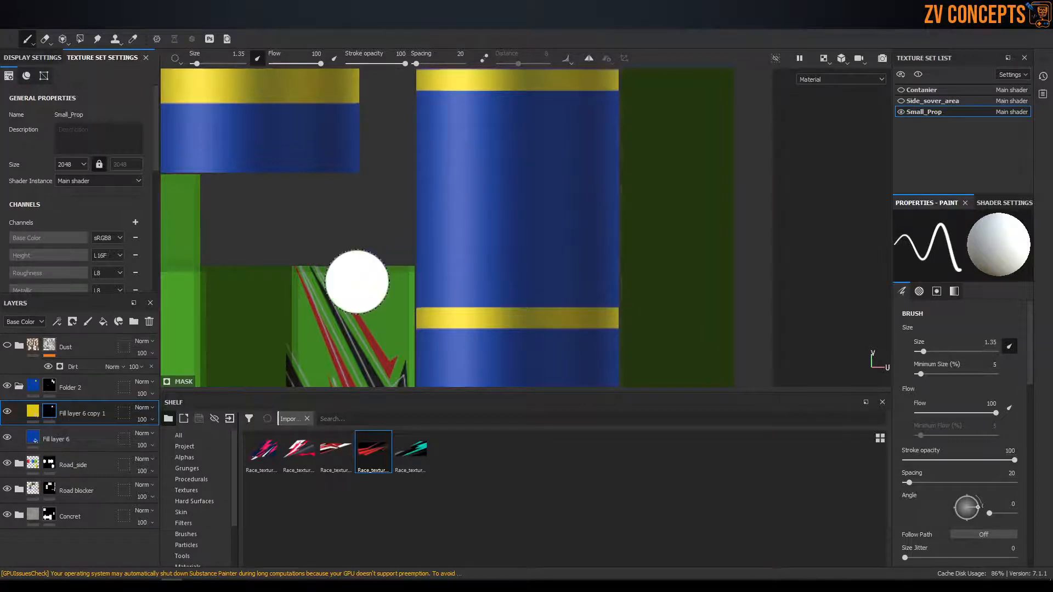
shift+click(634, 264)
click(386, 212)
shift+click(691, 219)
click(380, 171)
shift+click(726, 168)
click(373, 118)
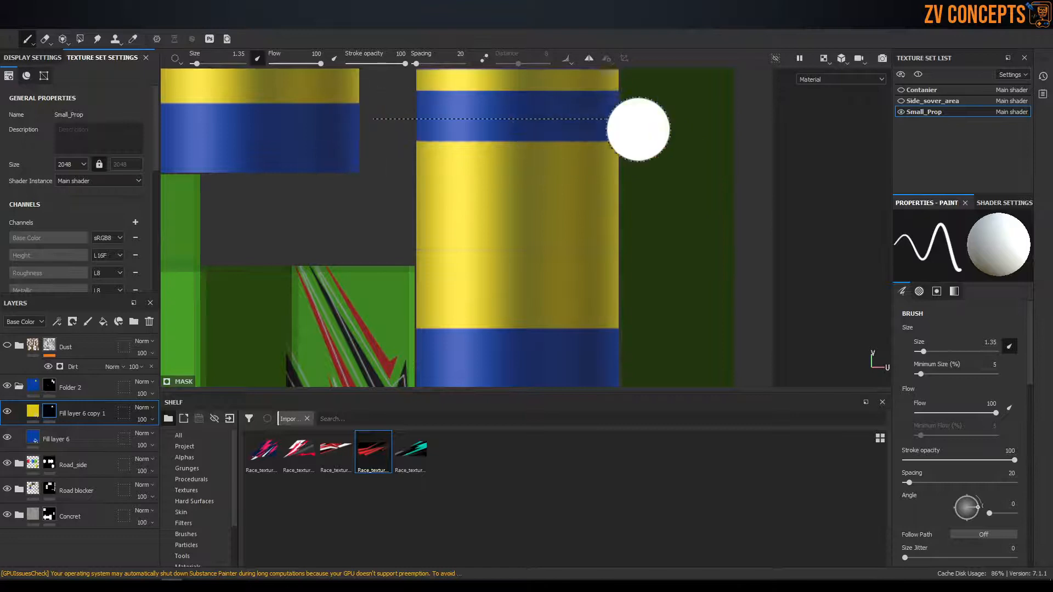
shift+click(595, 129)
scroll(621, 176, down, 2)
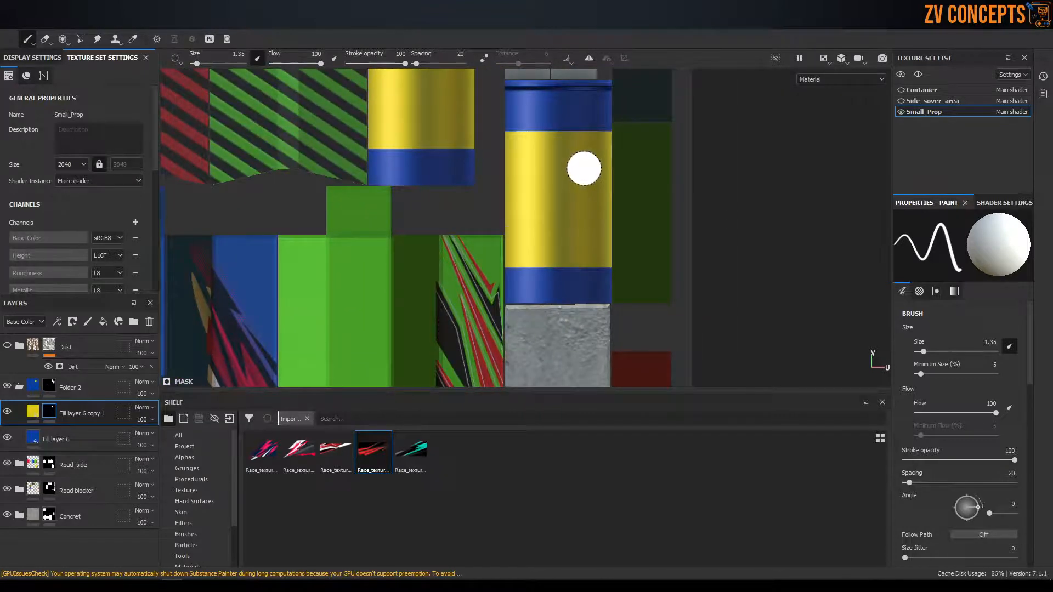
Duplicate the yellow fill layer, clear the copy's mask, and add a fill effect to that mask
key(F2)
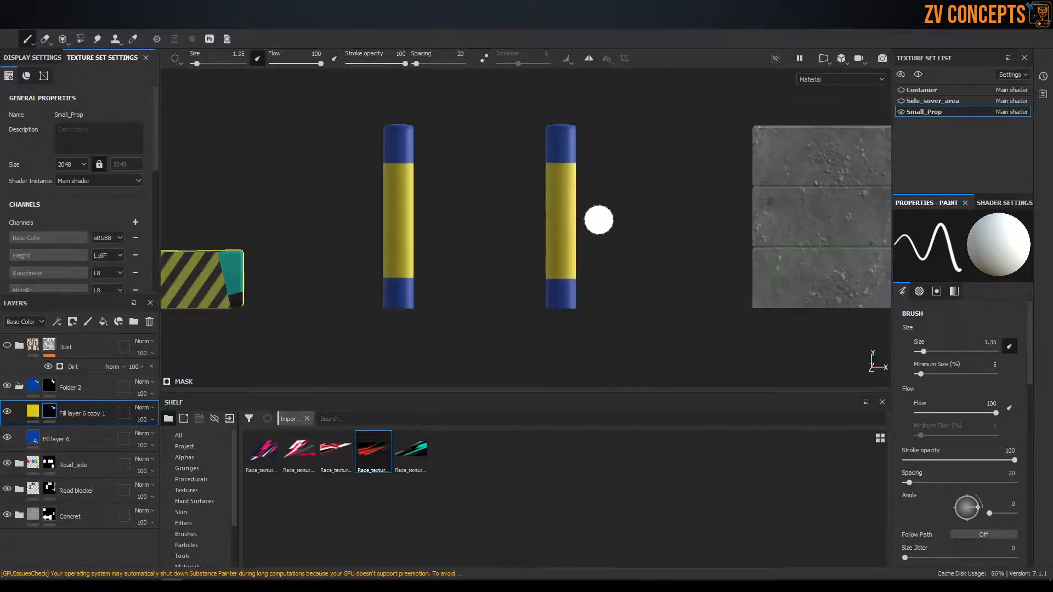
scroll(592, 219, down, 2)
scroll(577, 240, up, 3)
key(F3)
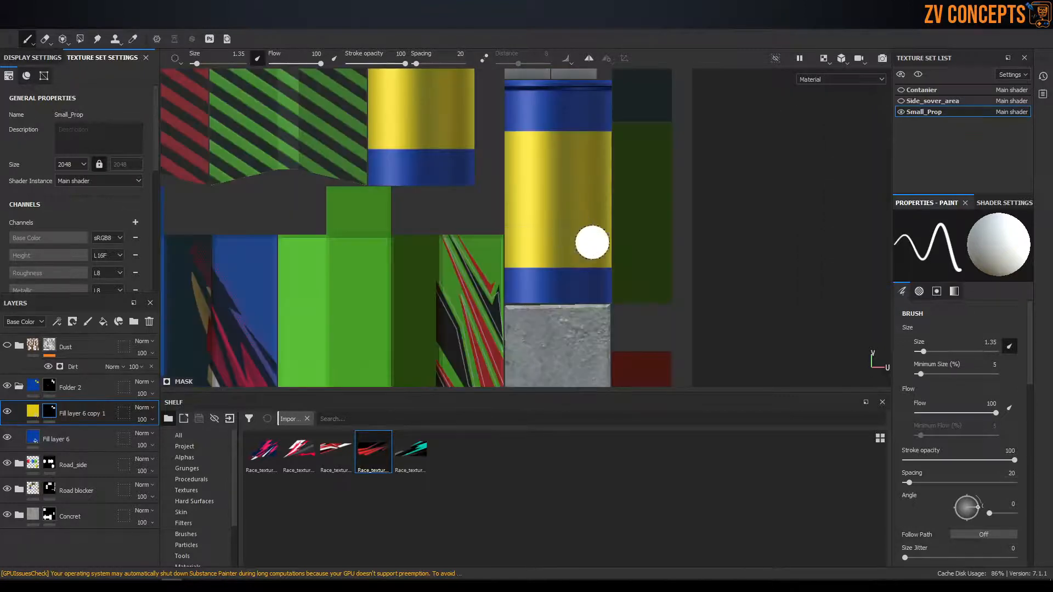
scroll(611, 242, up, 2)
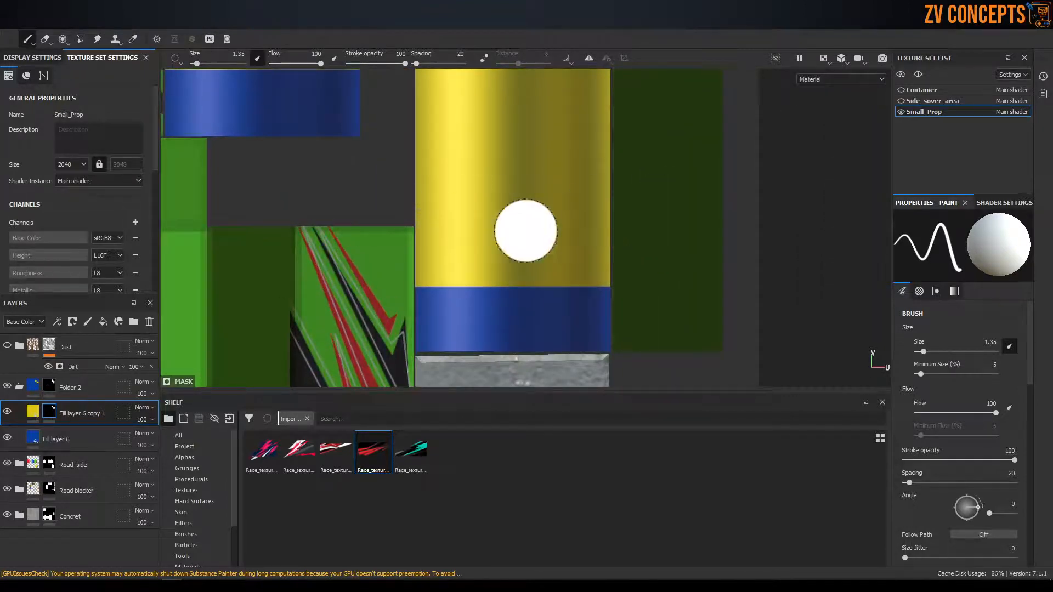
key(F2)
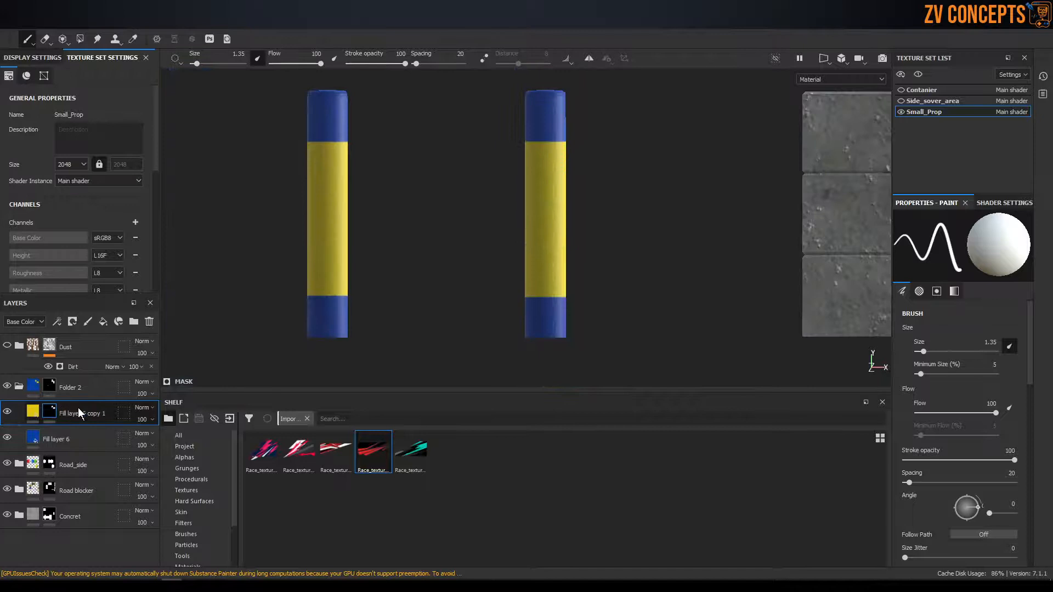
key(ctrl+d)
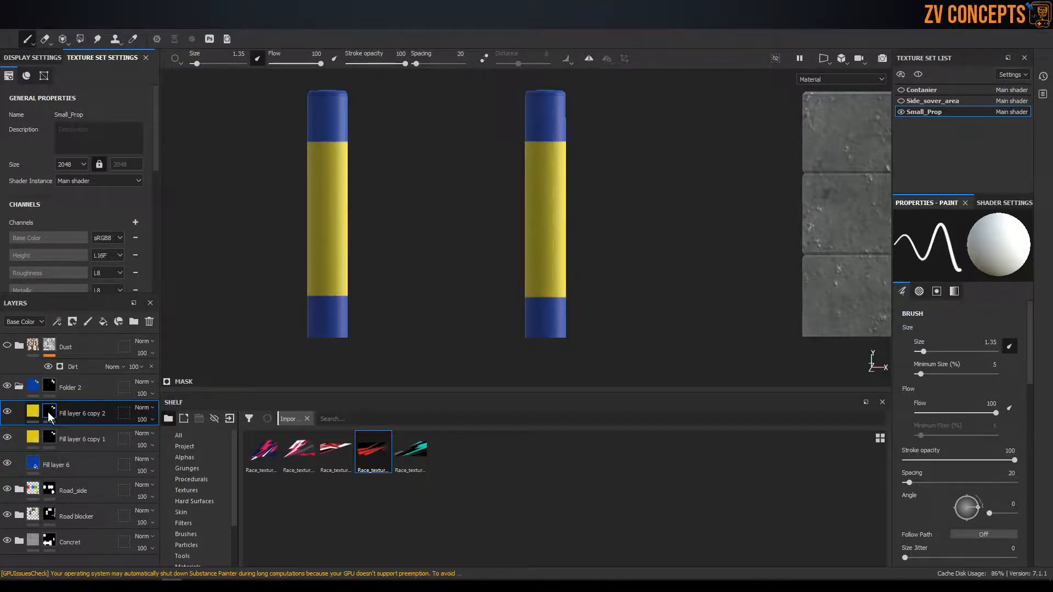
right_click(48, 412)
click(104, 120)
click(55, 321)
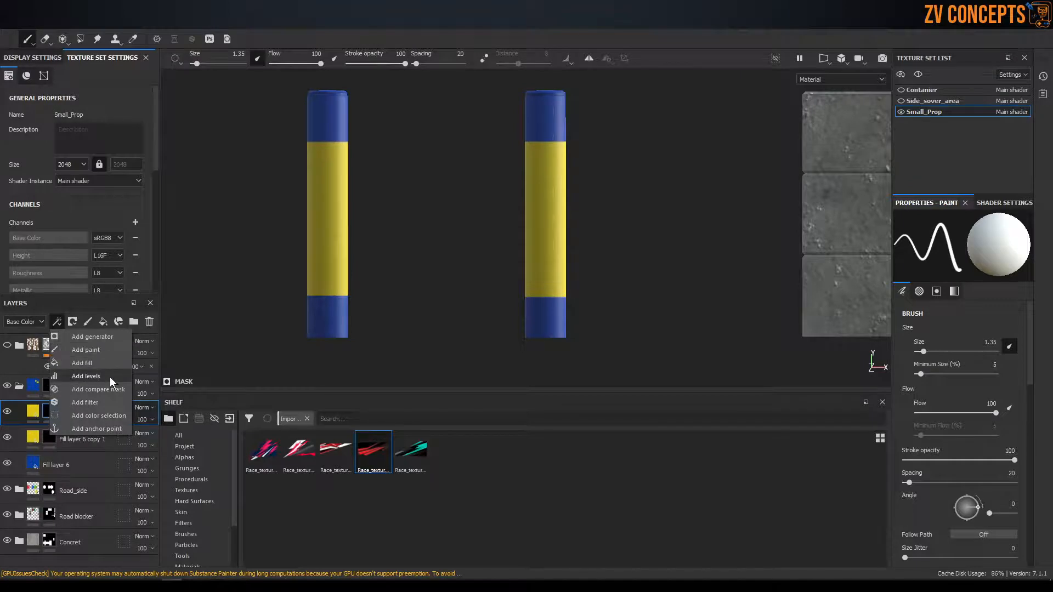
click(110, 362)
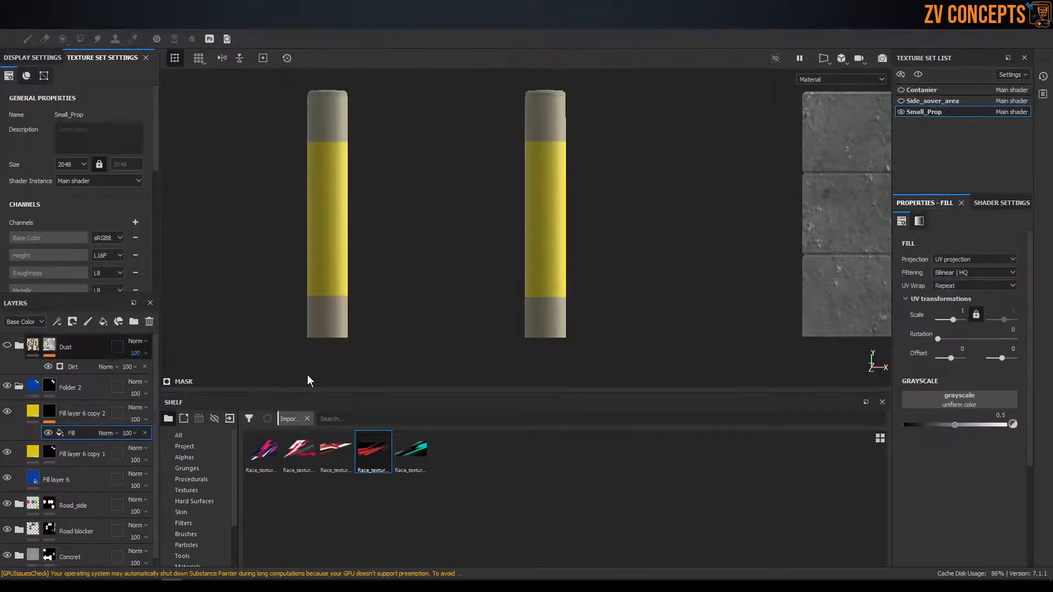
Use the Checker 1 procedural as the mask fill's grayscale and set its pattern tiling to 16
click(947, 397)
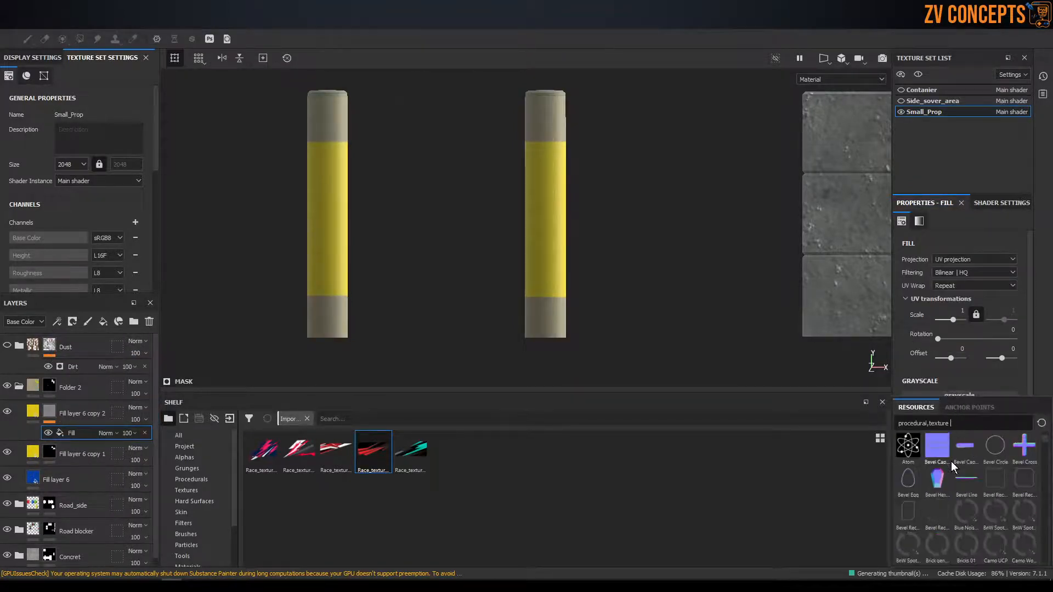
scroll(956, 528, down, 2)
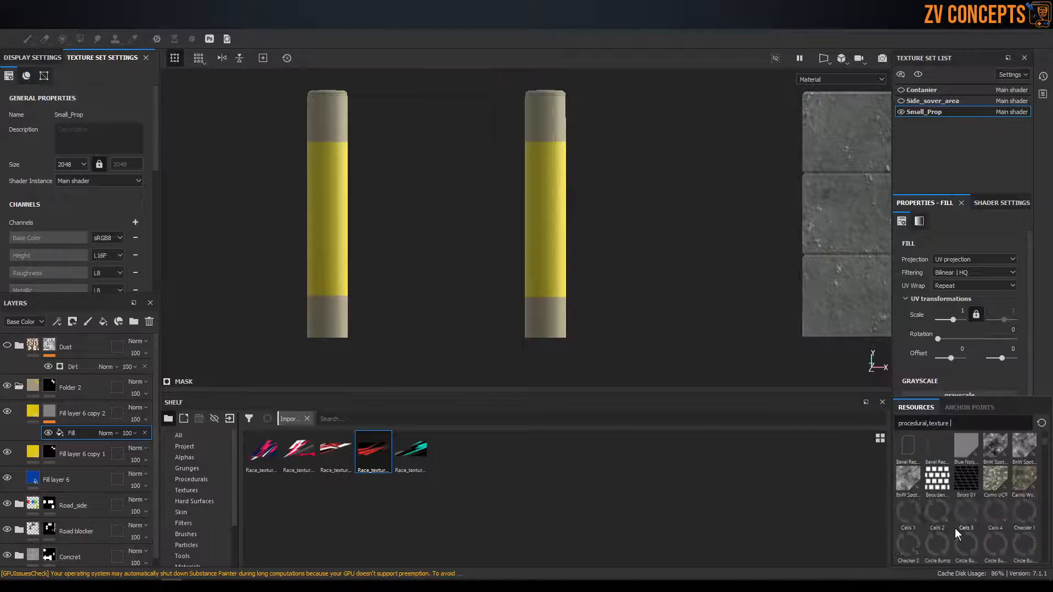
click(1021, 516)
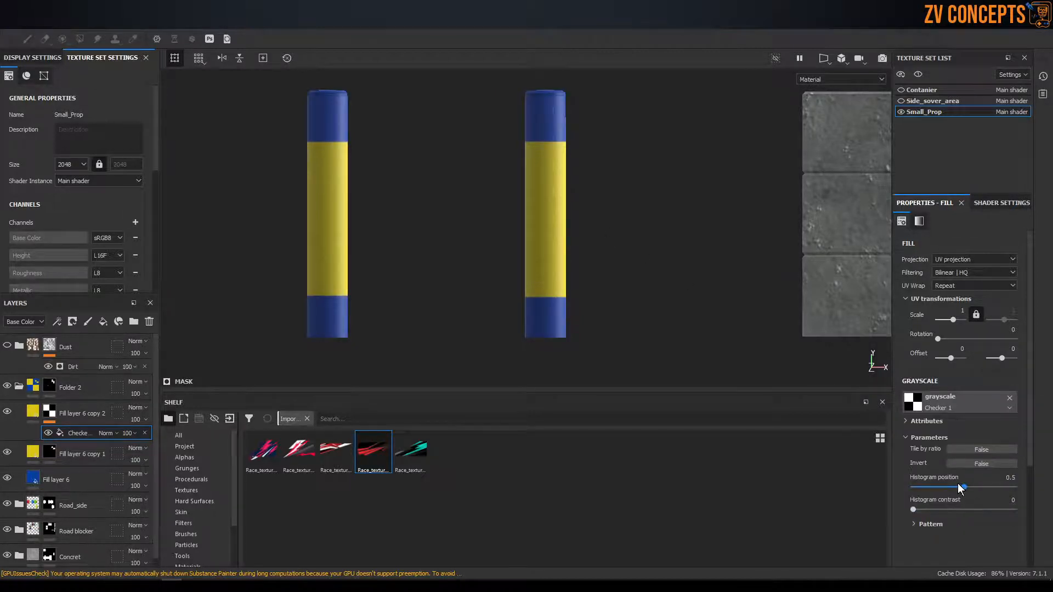
click(915, 524)
scroll(915, 515, down, 1)
drag(921, 524, 1015, 523)
scroll(939, 383, up, 1)
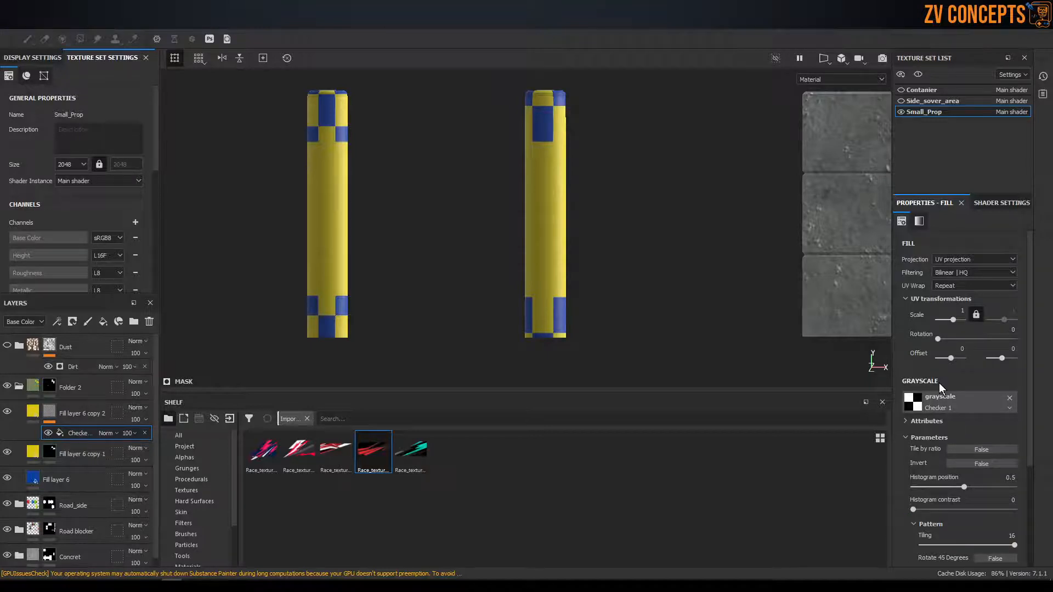
Try checker UV scales of 3 and 5 on the post ends, and settle on 6
text(3)
key(Return)
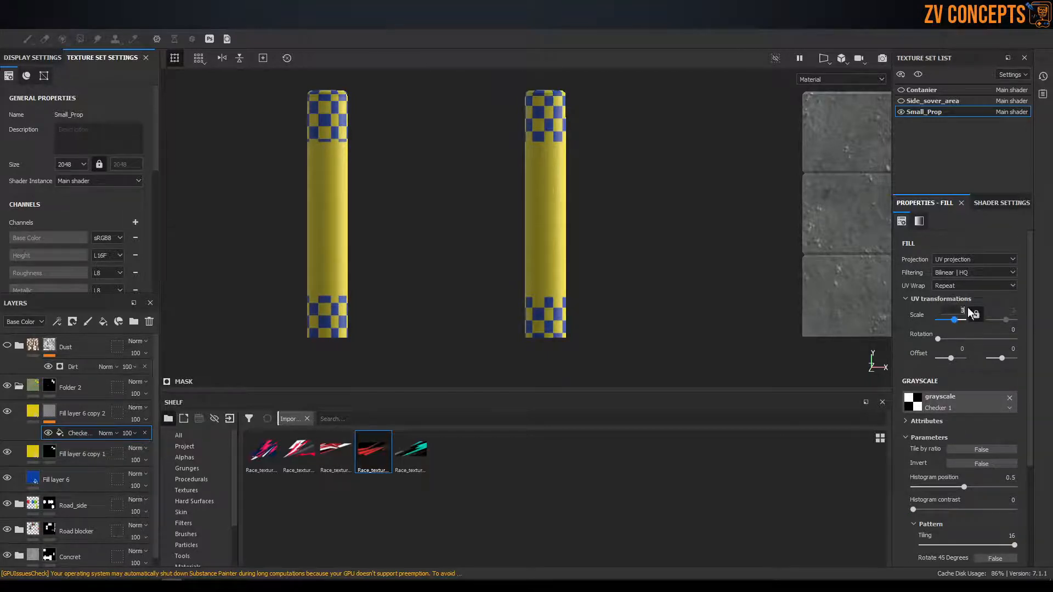
text(5)
key(Return)
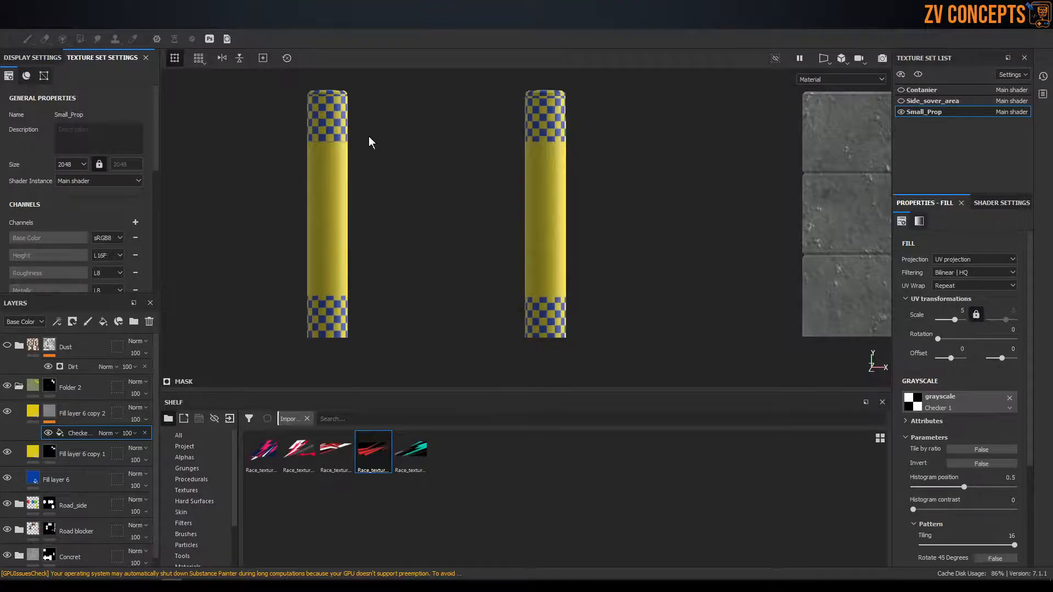
scroll(351, 143, up, 3)
scroll(306, 126, down, 2)
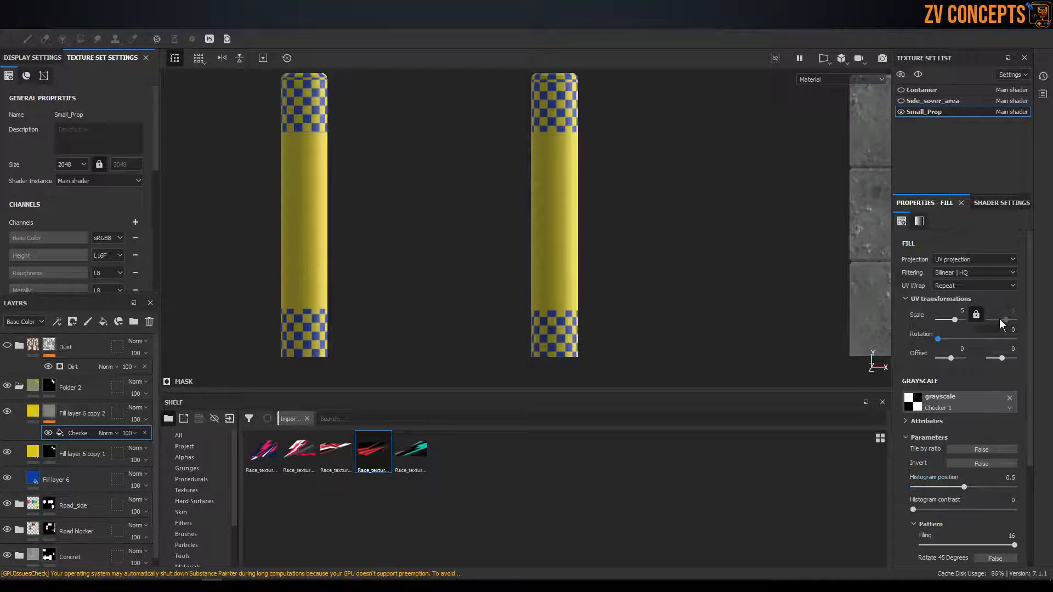
text(6)
key(Return)
key(F3)
scroll(519, 171, up, 3)
scroll(519, 172, down, 5)
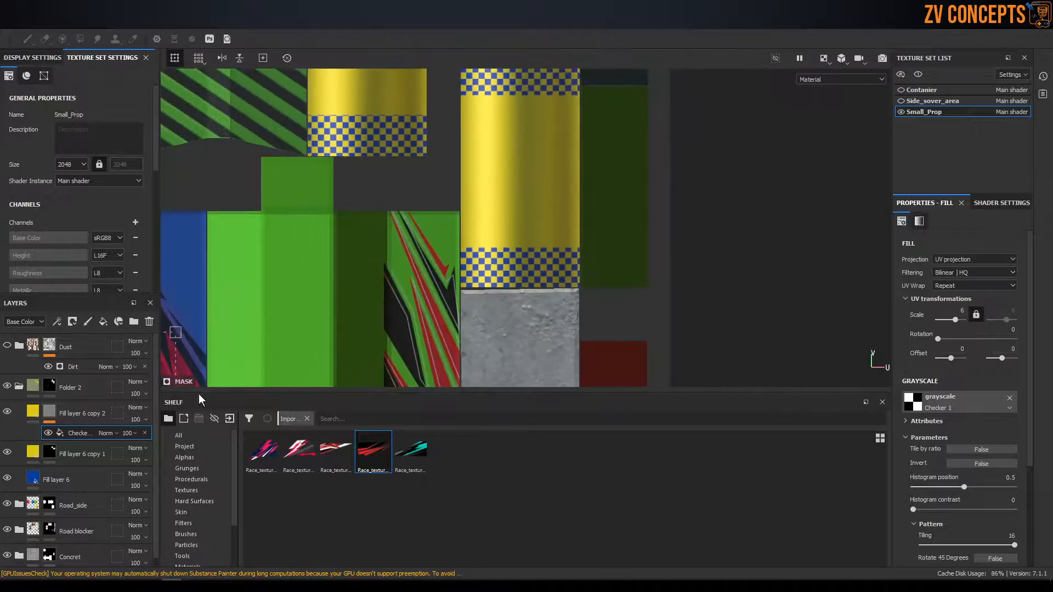
Group the solid yellow layer and the checker layer in a new folder and give the folder a black mask
click(92, 413)
click(134, 321)
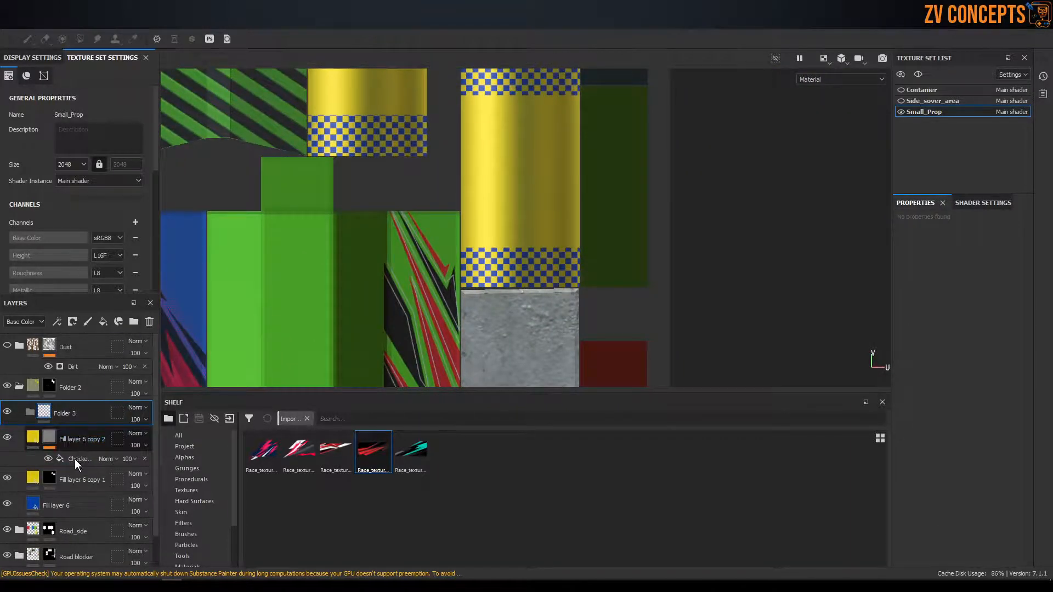
click(76, 476)
shift+click(71, 443)
drag(69, 441, 79, 412)
click(72, 321)
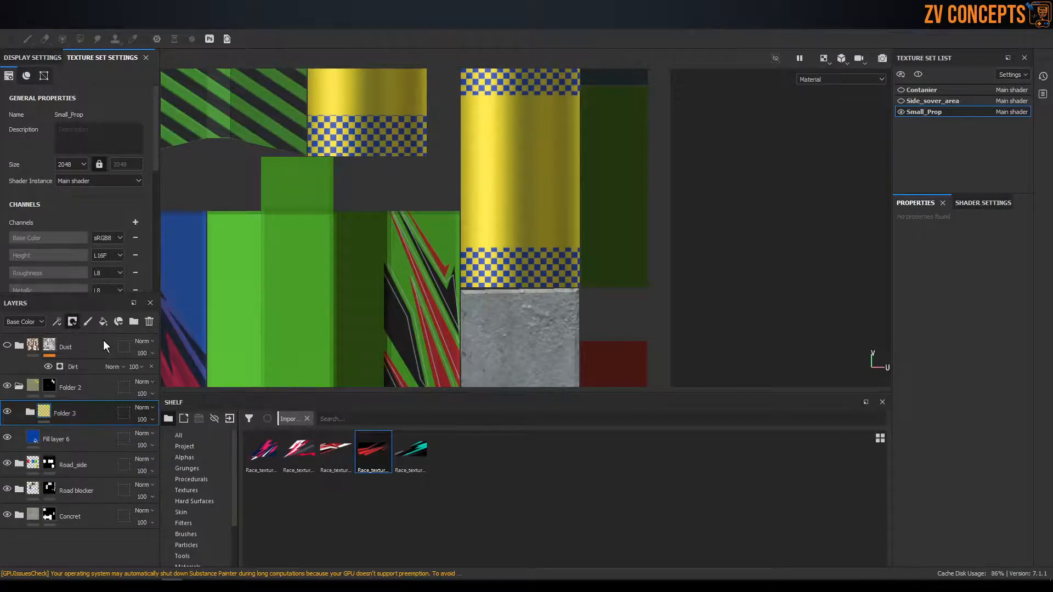
Move the solid yellow layer out of the masked folder to sit above it, and select the folder's mask
scroll(576, 181, up, 3)
scroll(576, 181, down, 3)
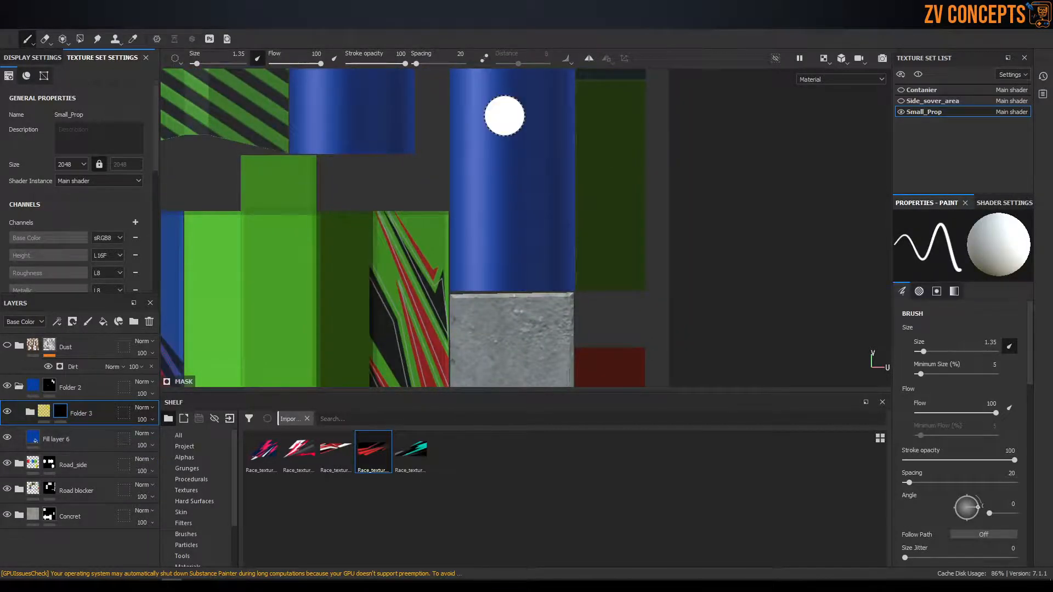
middle_drag(504, 116, 557, 203)
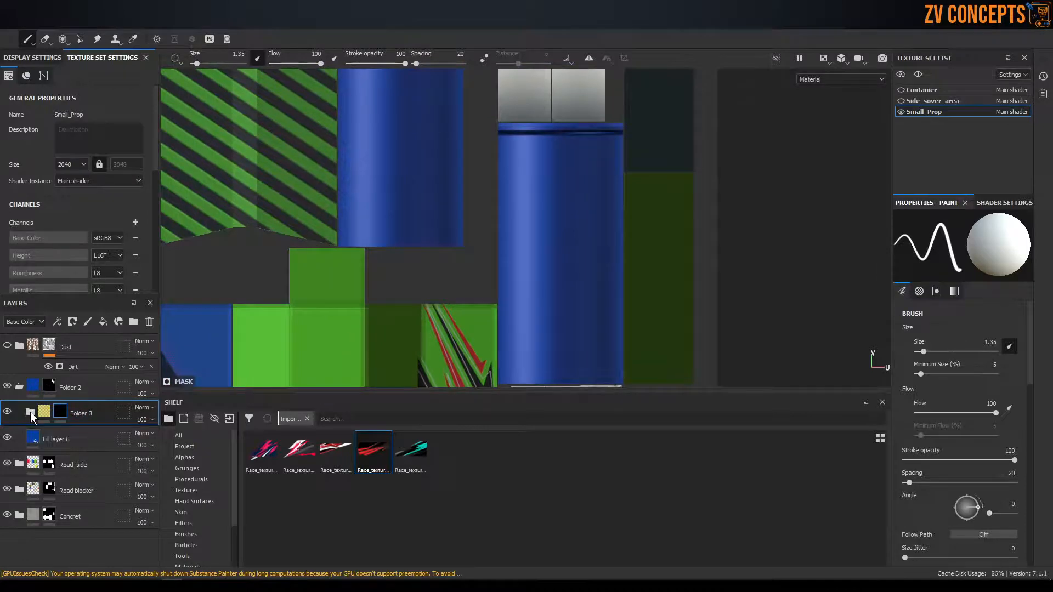
click(29, 415)
drag(85, 481, 92, 405)
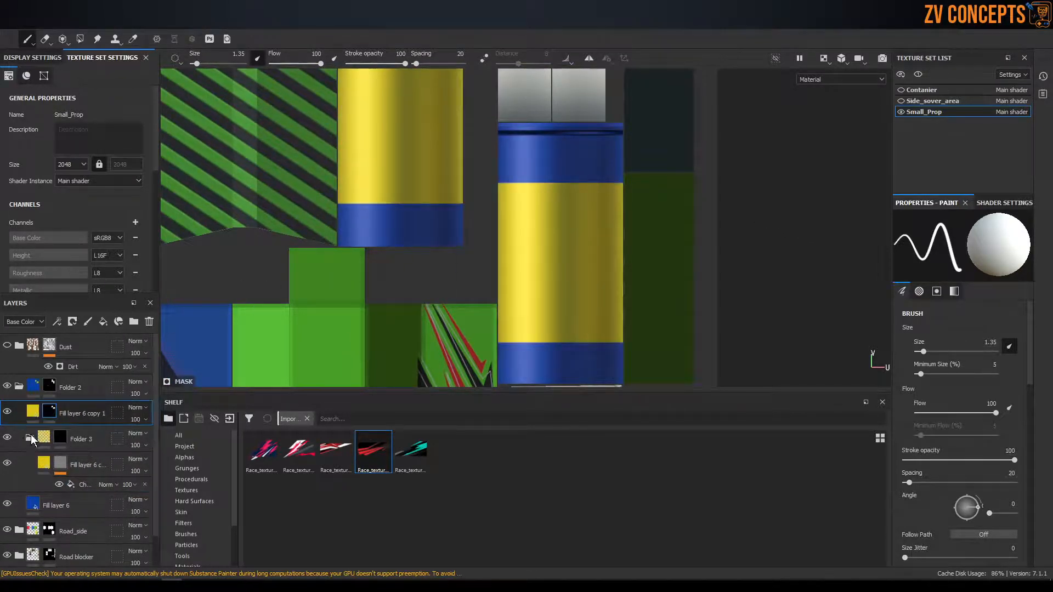
click(29, 438)
click(59, 437)
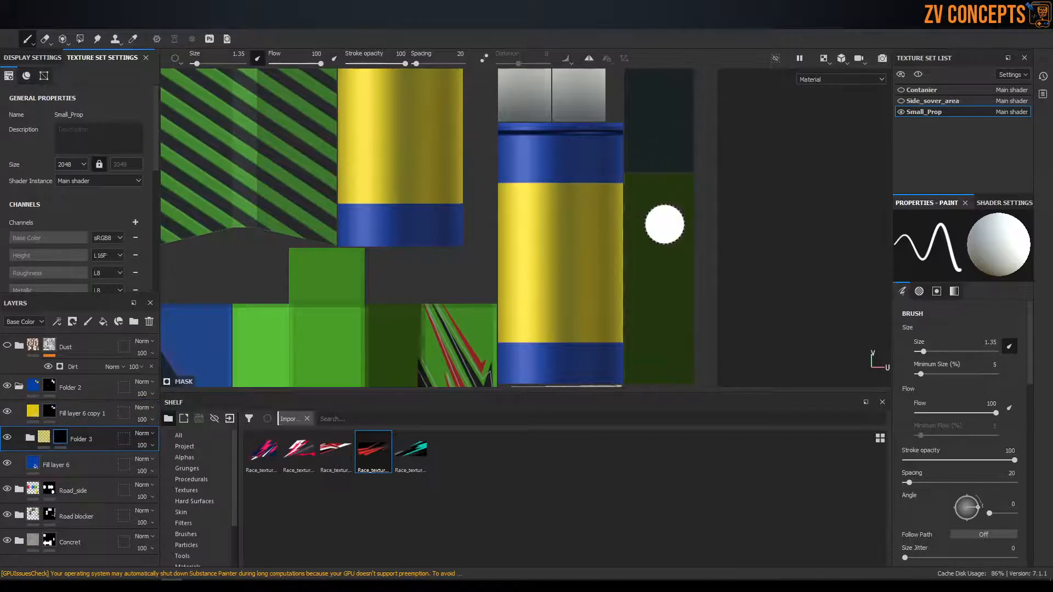
Trim the upper and lower edges of the yellow layer's mask on both posts with straight black strokes, using a 0.7 brush
ctrl+right_drag(620, 189, 611, 190)
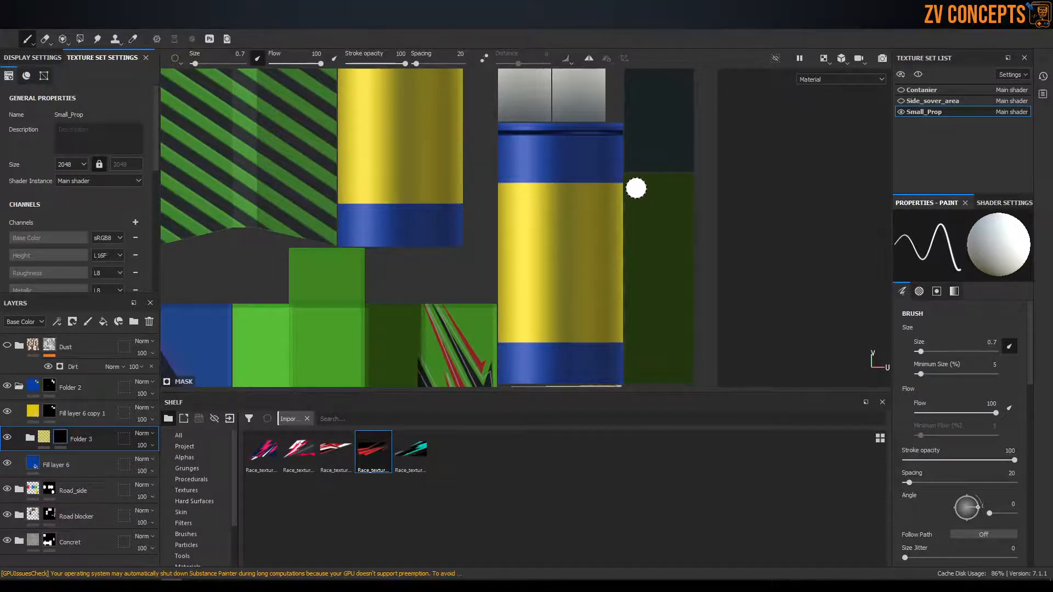
click(82, 414)
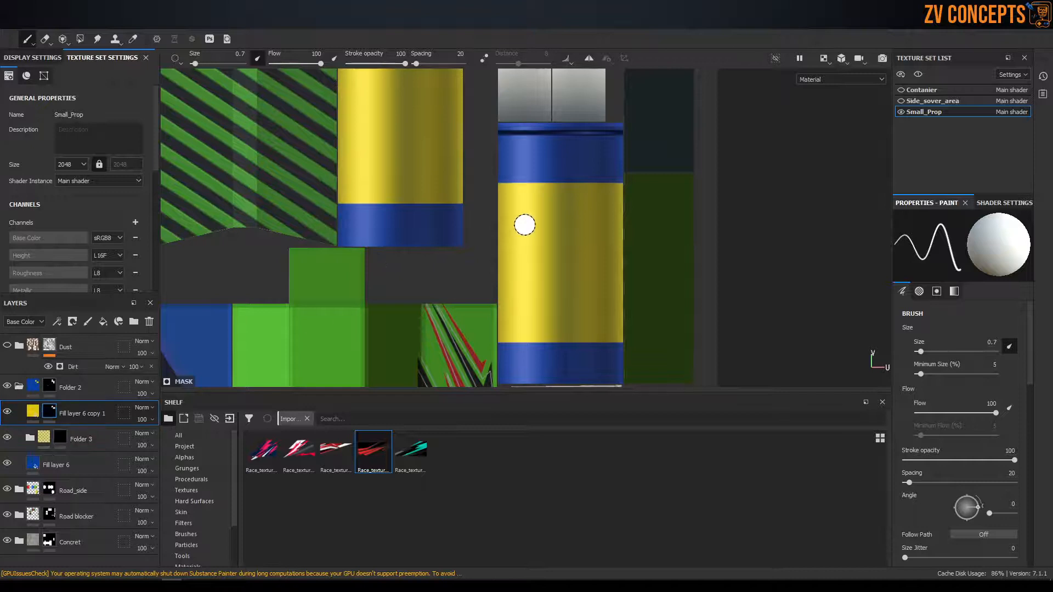
key(F2)
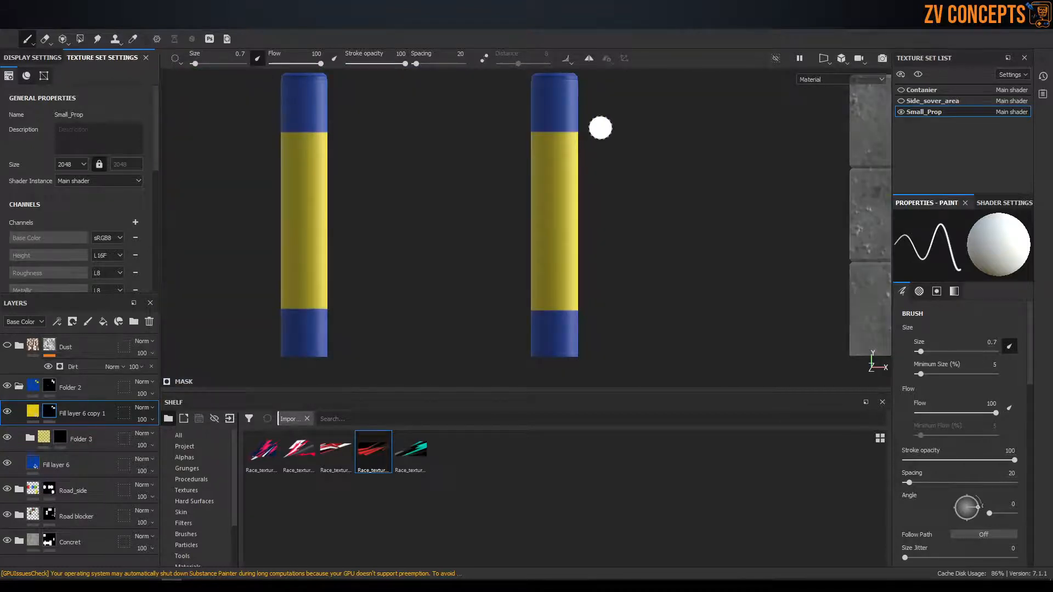
key(x)
ctrl+shift+click(281, 140)
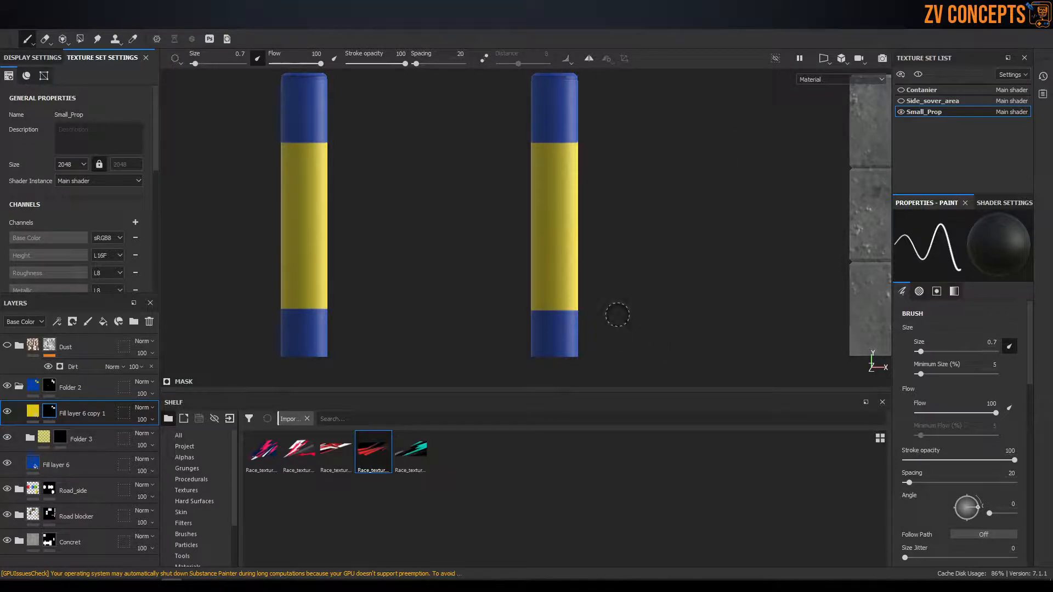
shift+click(219, 321)
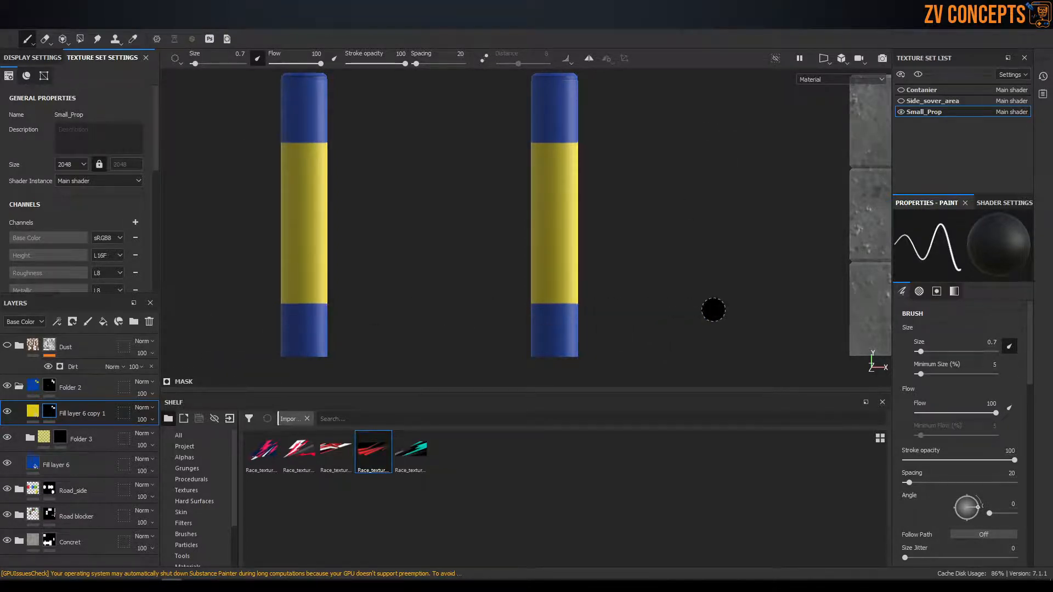
Even out the yellow section's upper and lower edges on both posts' UV islands with straight black strokes in the mask
key(F3)
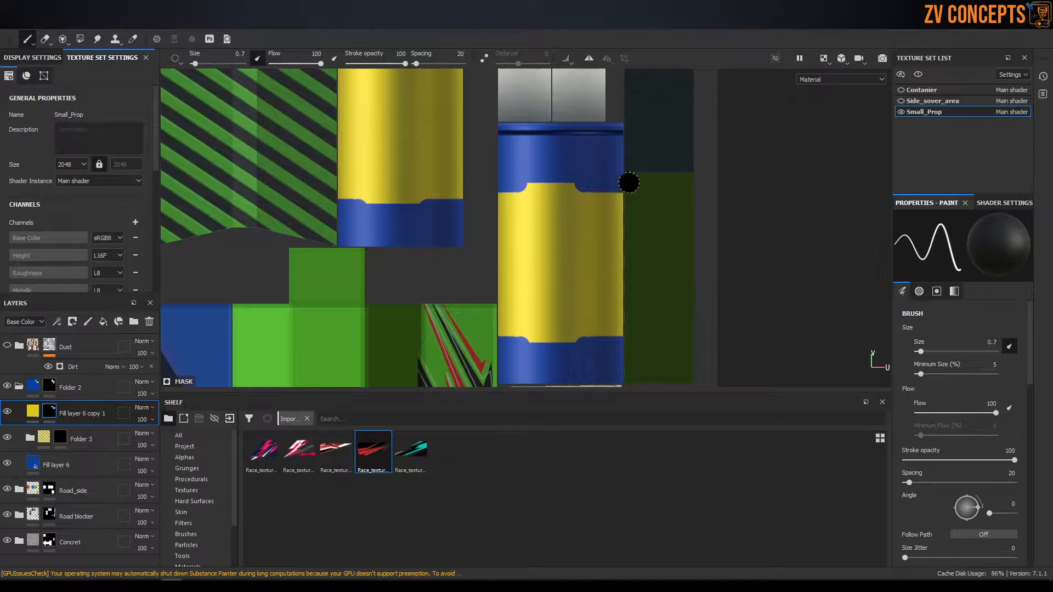
shift+click(486, 190)
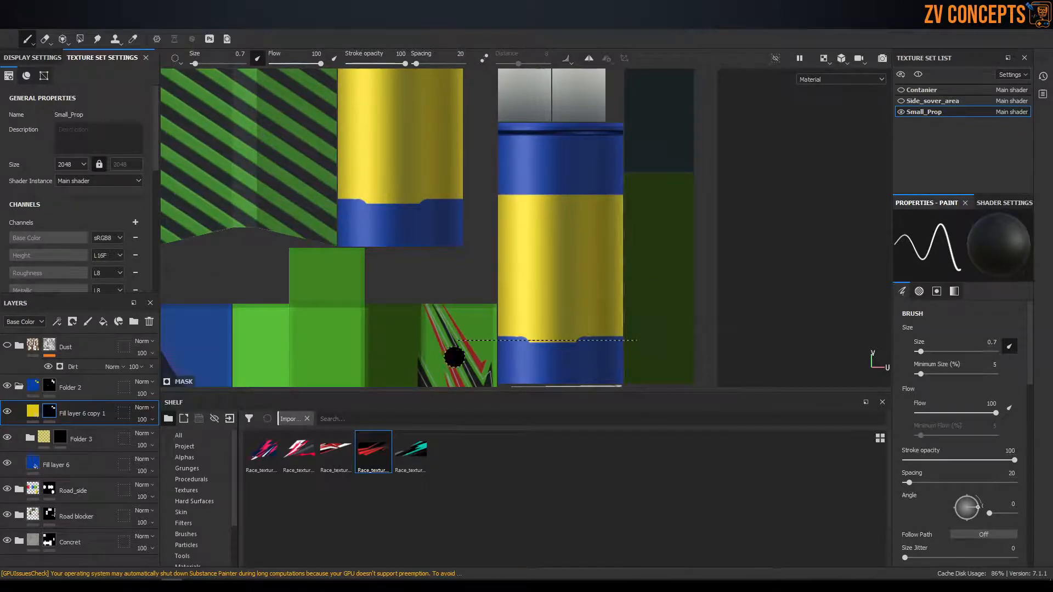
shift+click(442, 357)
shift+click(301, 209)
middle_drag(425, 181, 468, 291)
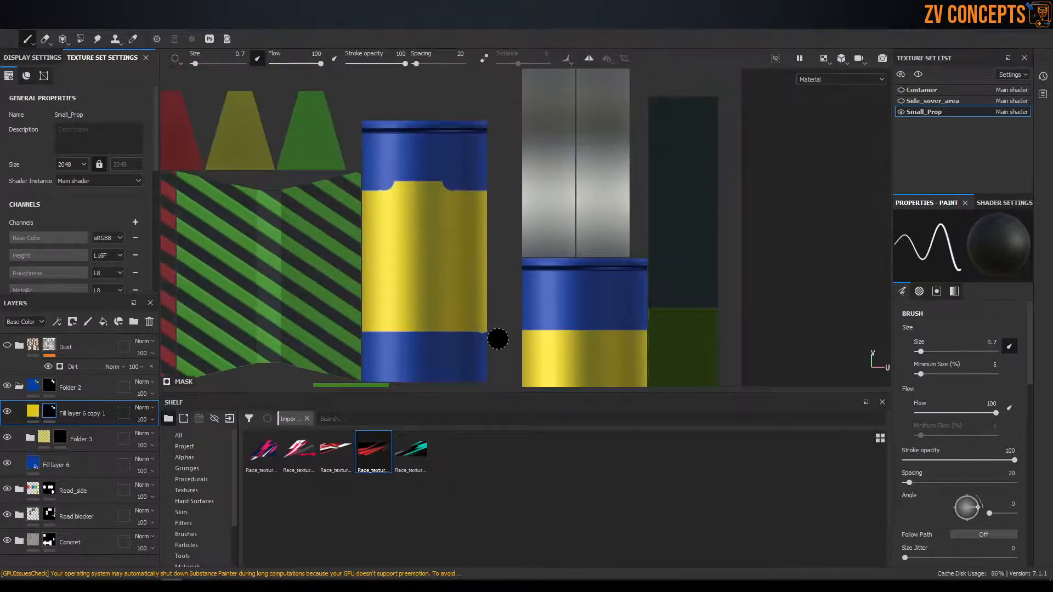
shift+click(312, 344)
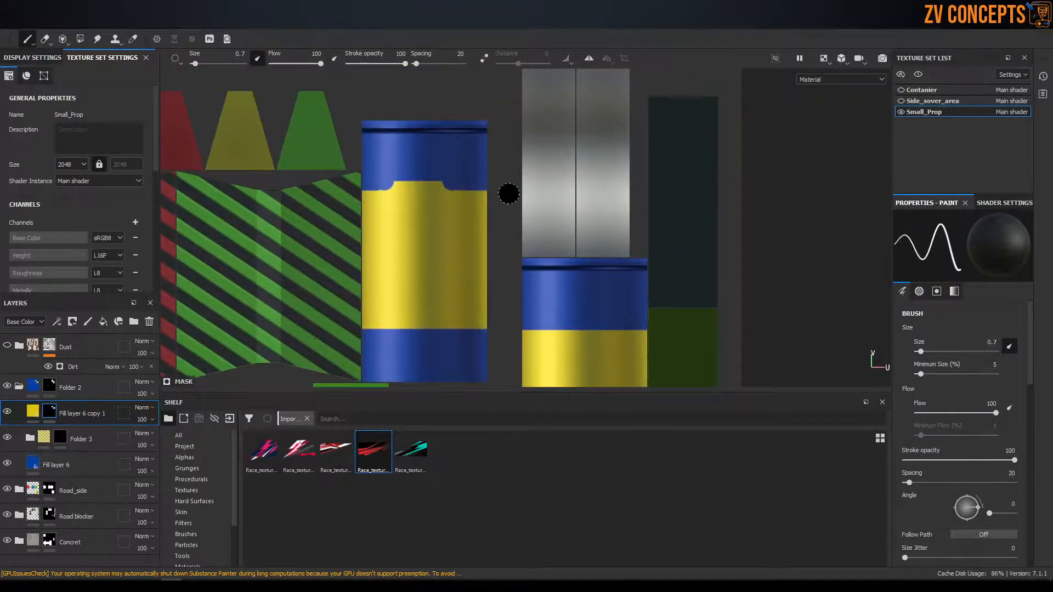
shift+click(323, 184)
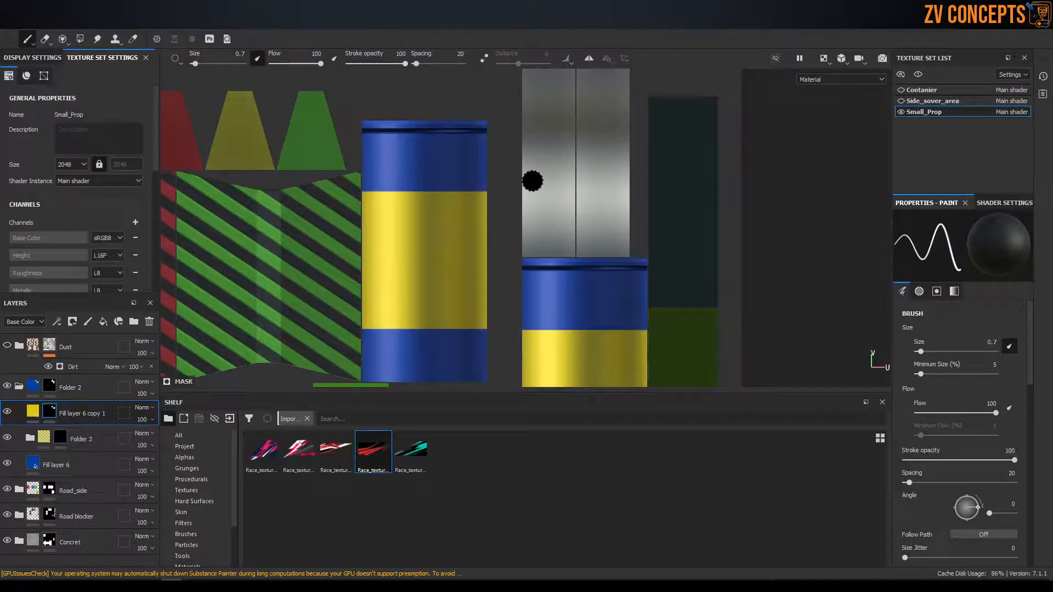
Move Folder 3 above the yellow fill layer and set up a white mask brush with the solid square alpha at size 1.04
drag(58, 439, 92, 399)
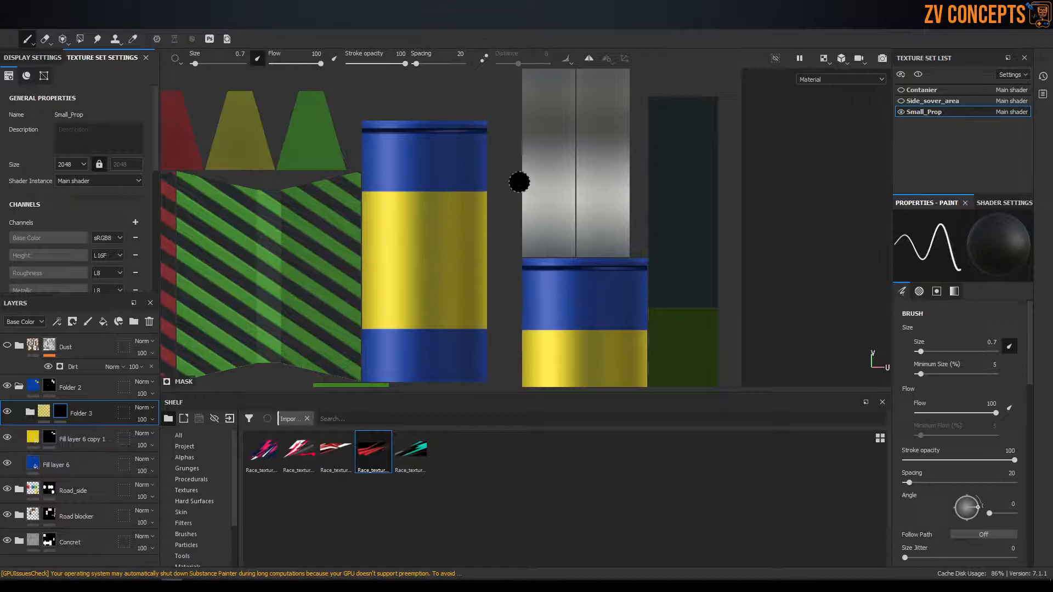
click(195, 455)
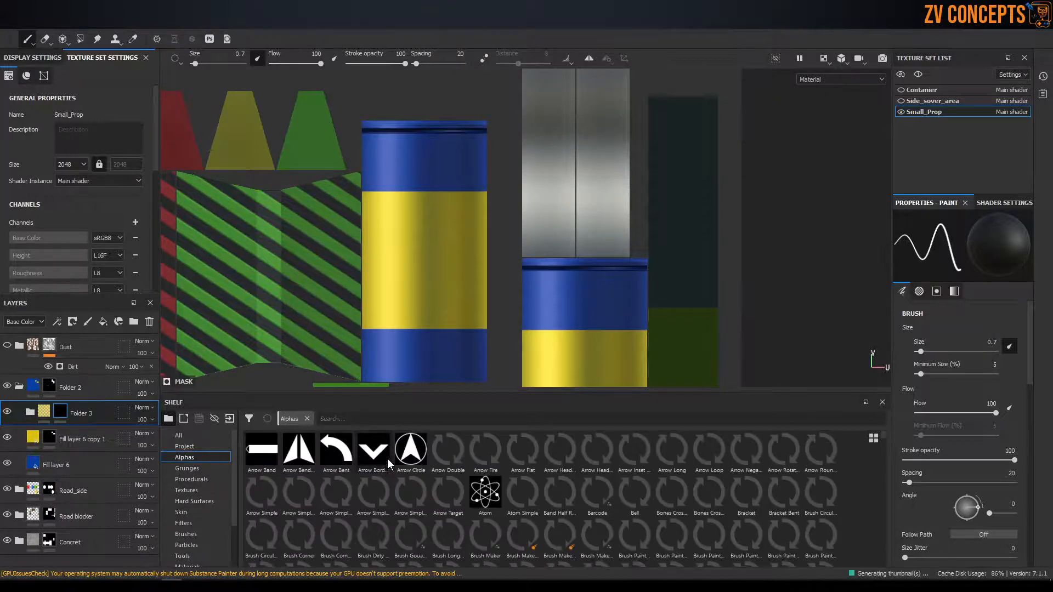
text(sq)
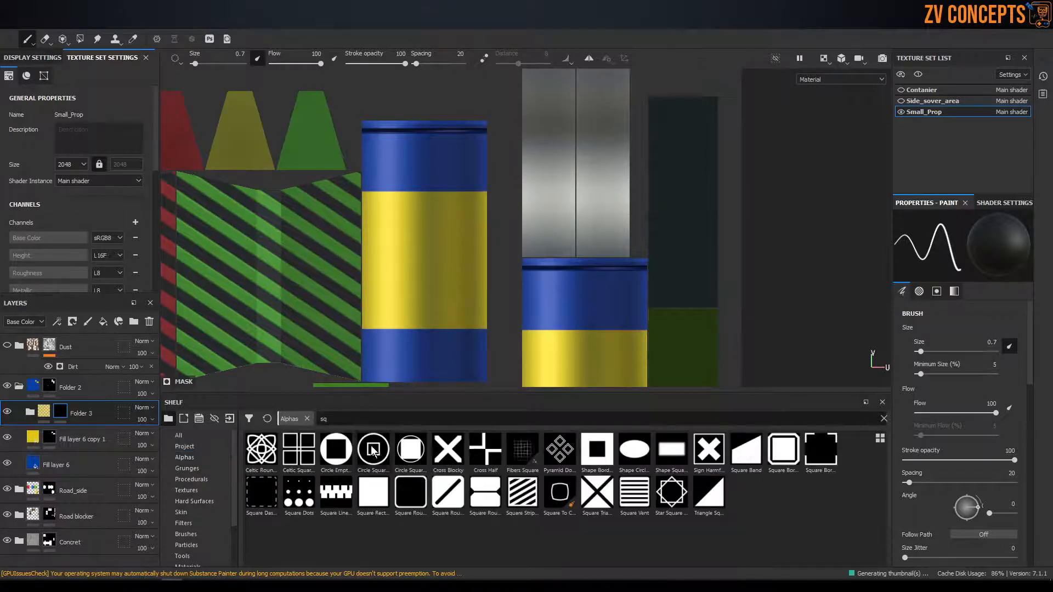
click(372, 493)
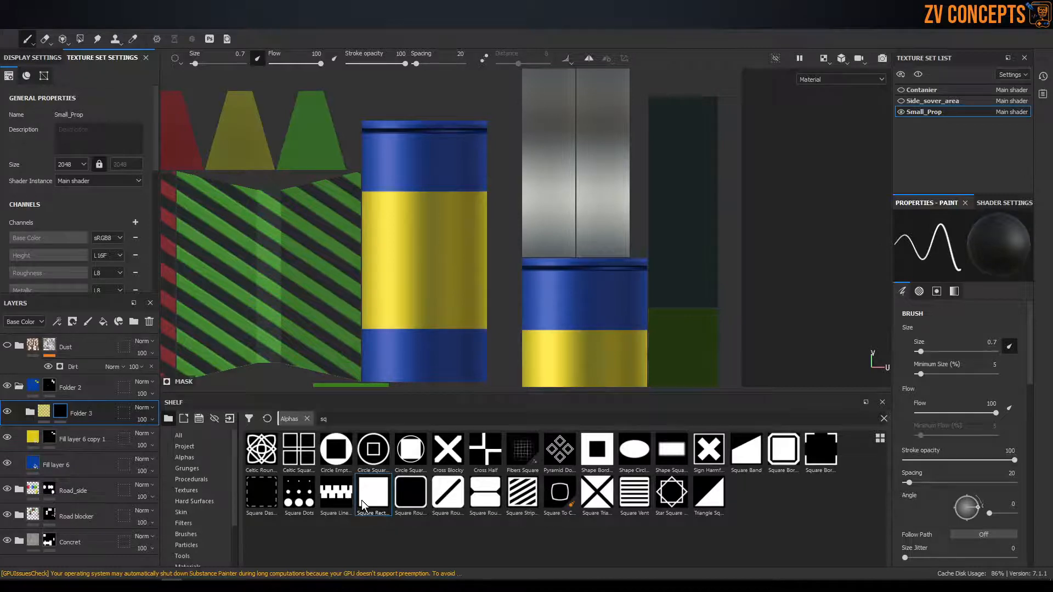
mouse_move(430, 183)
ctrl+right_down()
mouse_move(497, 195)
mouse_move(503, 181)
ctrl+right_up()
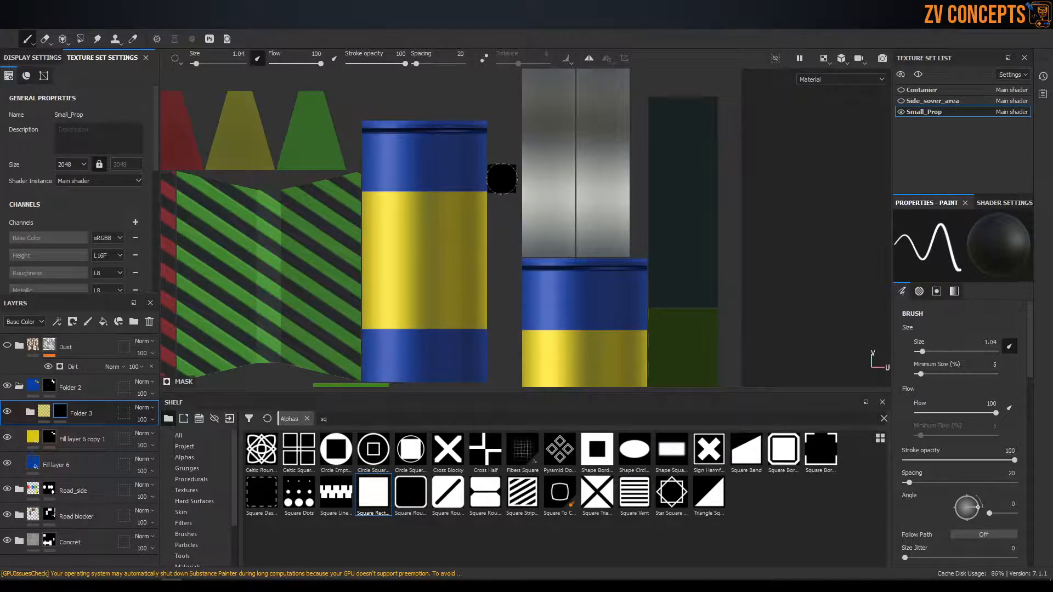
key(x)
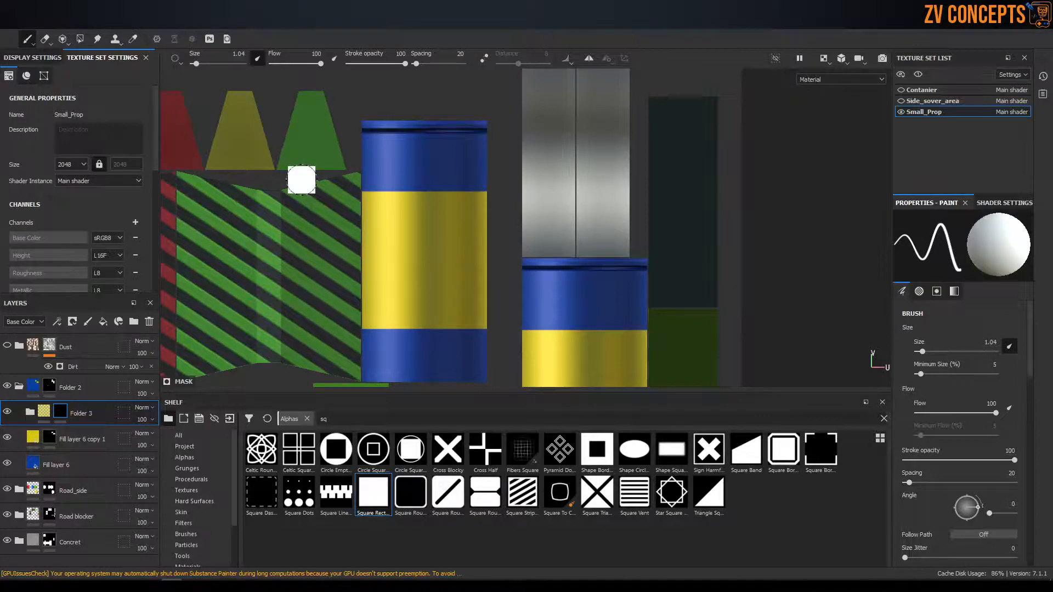
Paint straight checker bands in Folder 3's mask where blue meets yellow, at both ends of each post's UV island
click(539, 176)
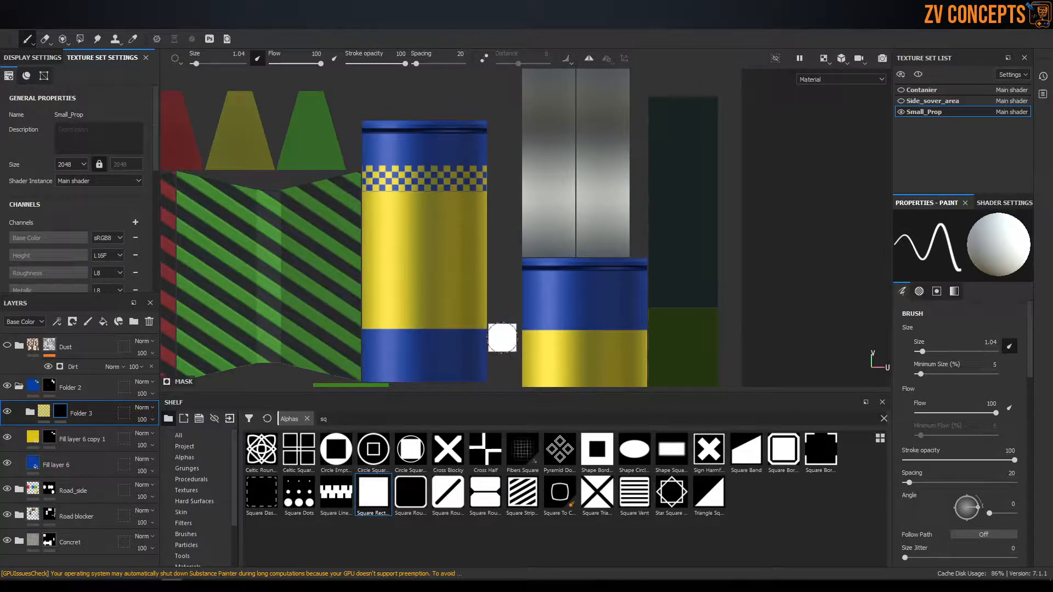
shift+click(328, 353)
middle_drag(327, 352, 519, 256)
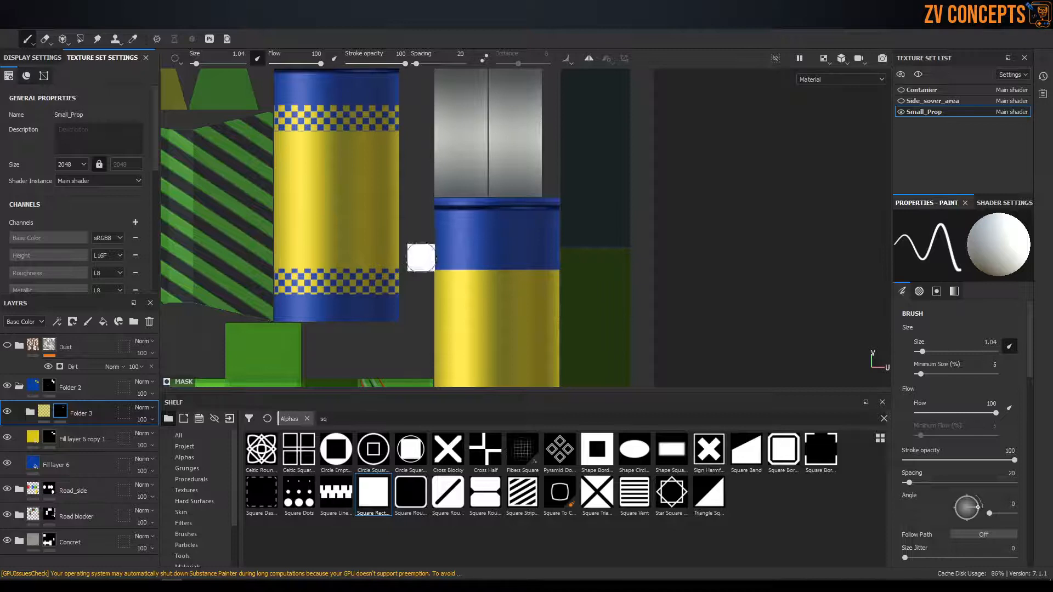
middle_drag(552, 336, 526, 202)
mouse_move(552, 266)
mouse_down()
mouse_move(487, 282)
mouse_move(368, 267)
mouse_up()
Collapse Folder 2 and rename it Start and end
key(F2)
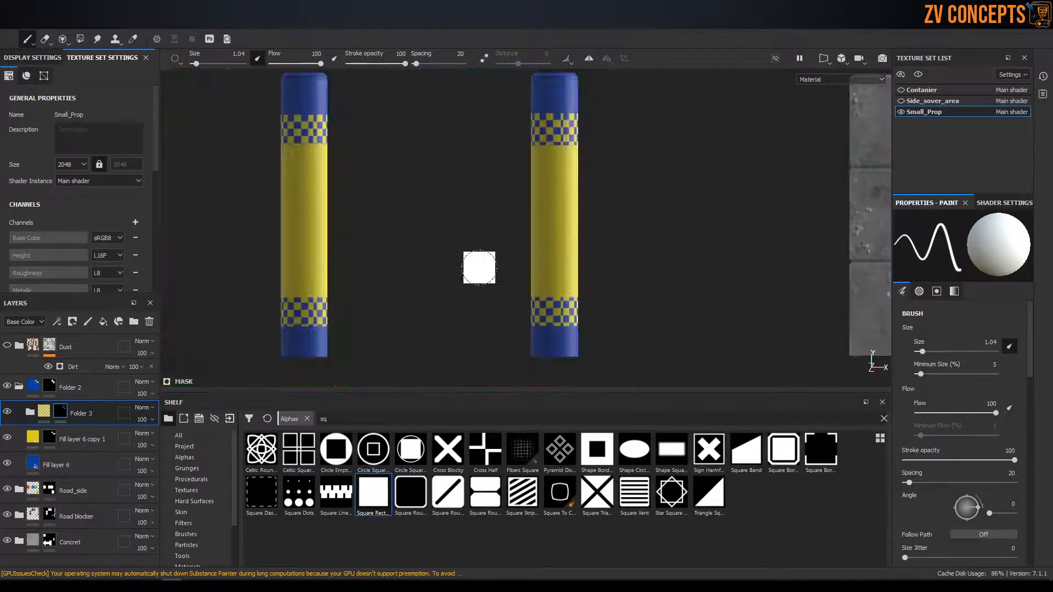
alt+drag(536, 258, 653, 224)
alt+right_drag(648, 223, 471, 177)
alt+drag(436, 156, 365, 151)
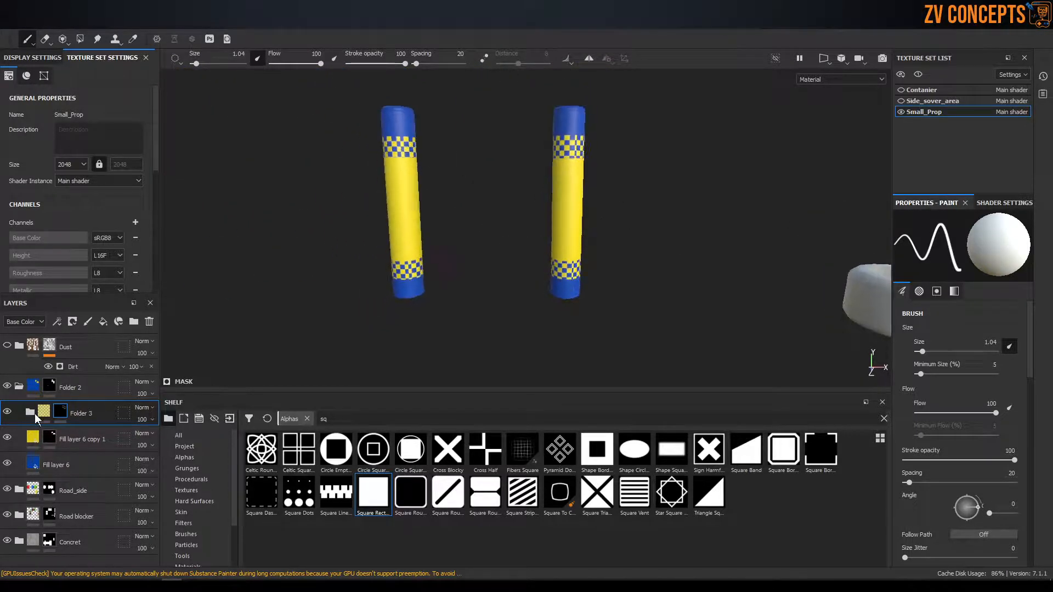
click(20, 387)
double_click(71, 387)
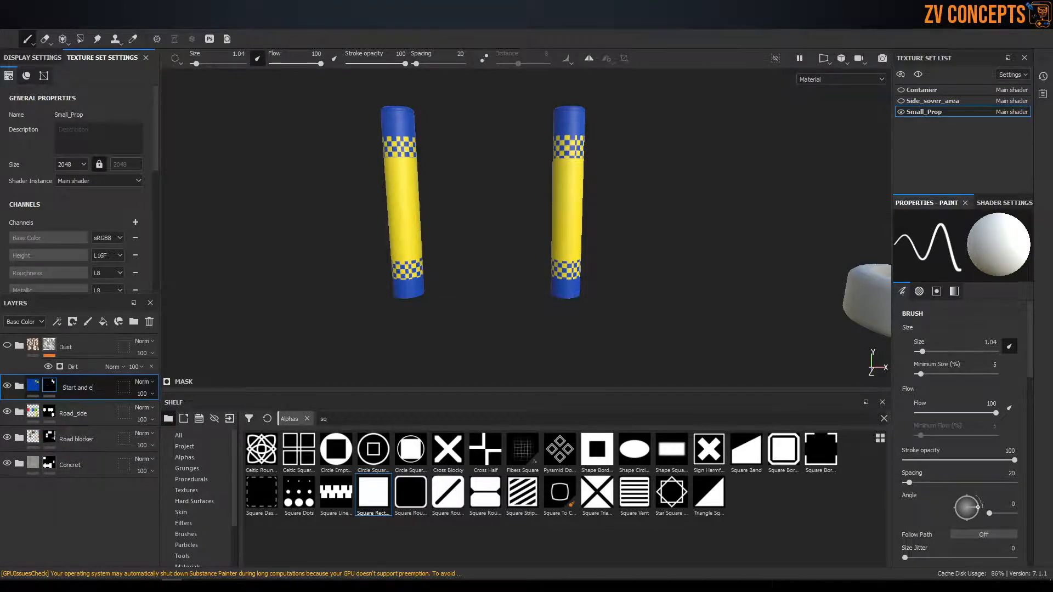
key(Return)
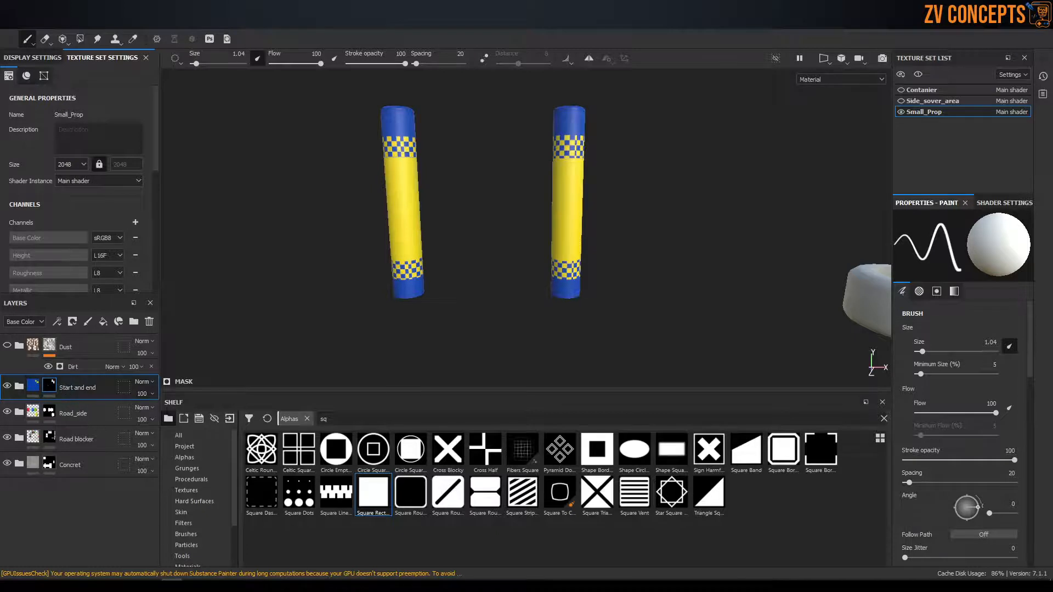
Create a new folder above Start and end for the three tire-shaped rings and give it a black mask
scroll(536, 212, down, 10)
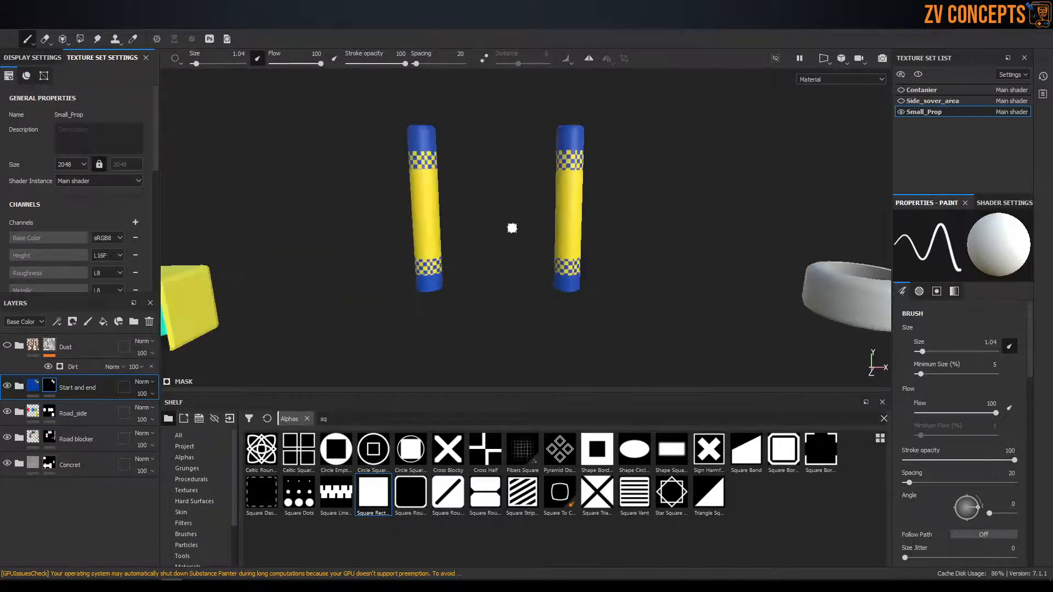
alt+drag(509, 215, 644, 247)
alt+right_drag(647, 249, 727, 286)
alt+middle_drag(726, 286, 540, 237)
alt+right_drag(540, 236, 729, 285)
alt+drag(729, 285, 493, 253)
alt+middle_drag(494, 254, 304, 199)
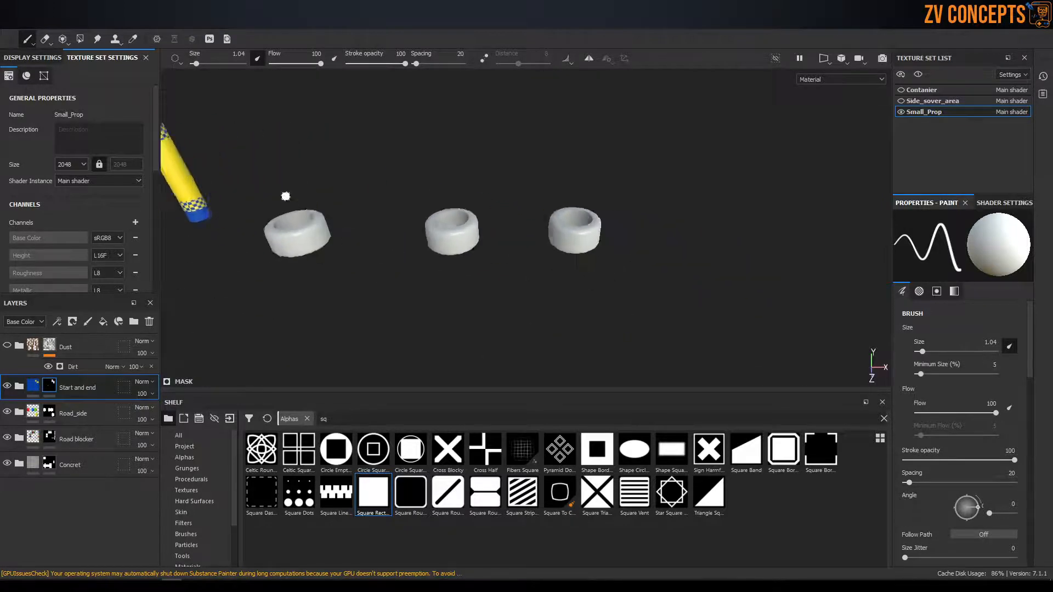
alt+right_drag(303, 200, 554, 258)
alt+middle_drag(554, 258, 686, 289)
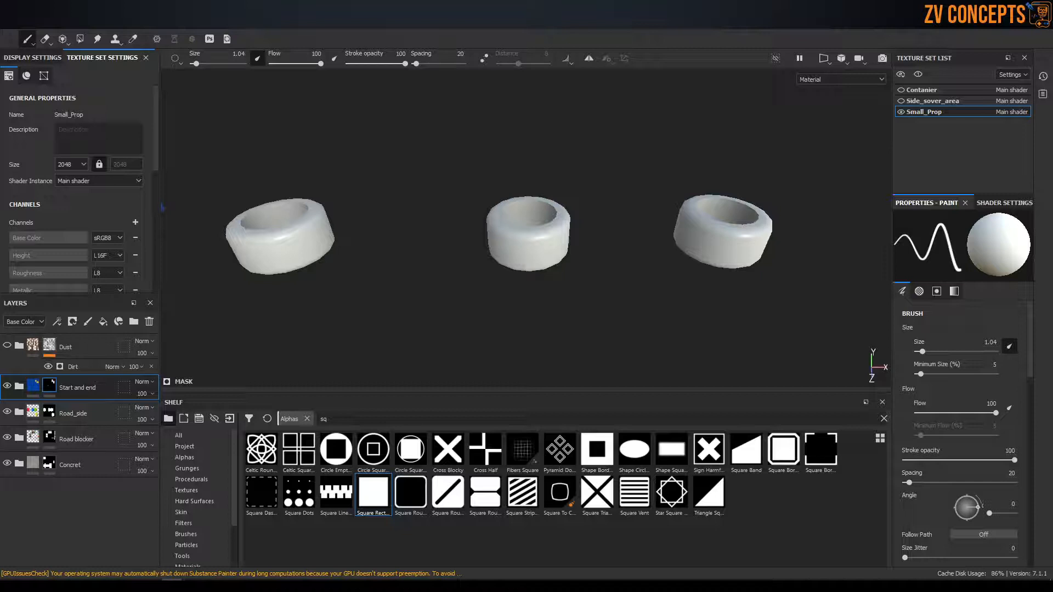
alt+drag(598, 213, 331, 320)
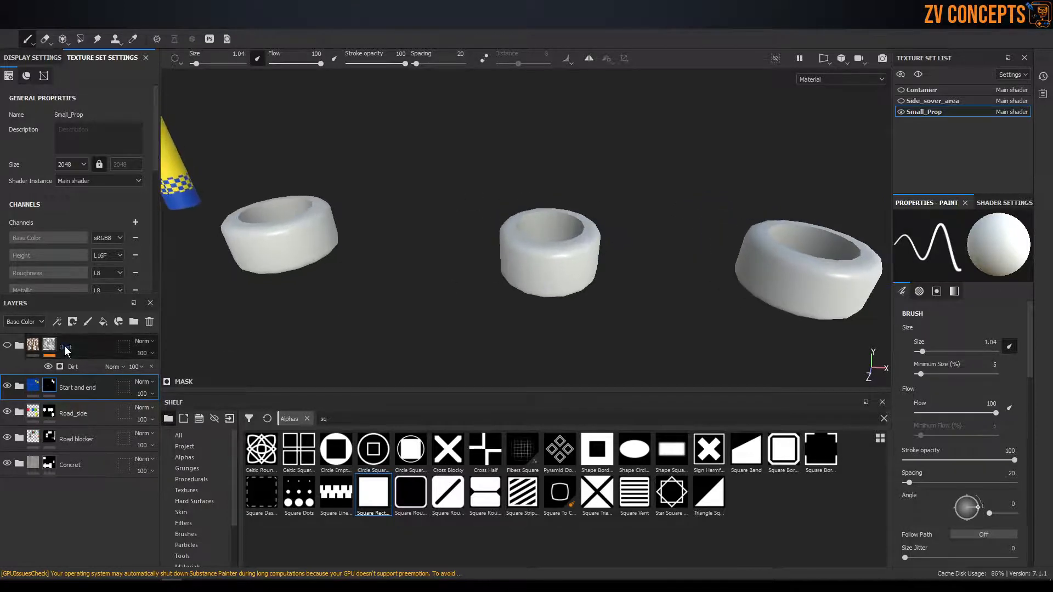
click(131, 322)
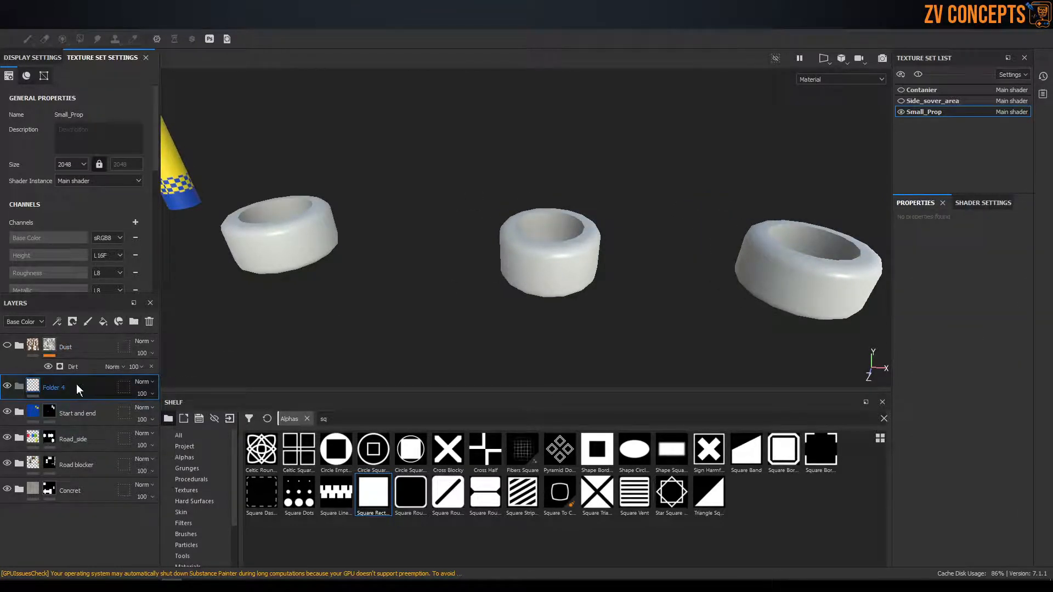
click(72, 322)
click(92, 347)
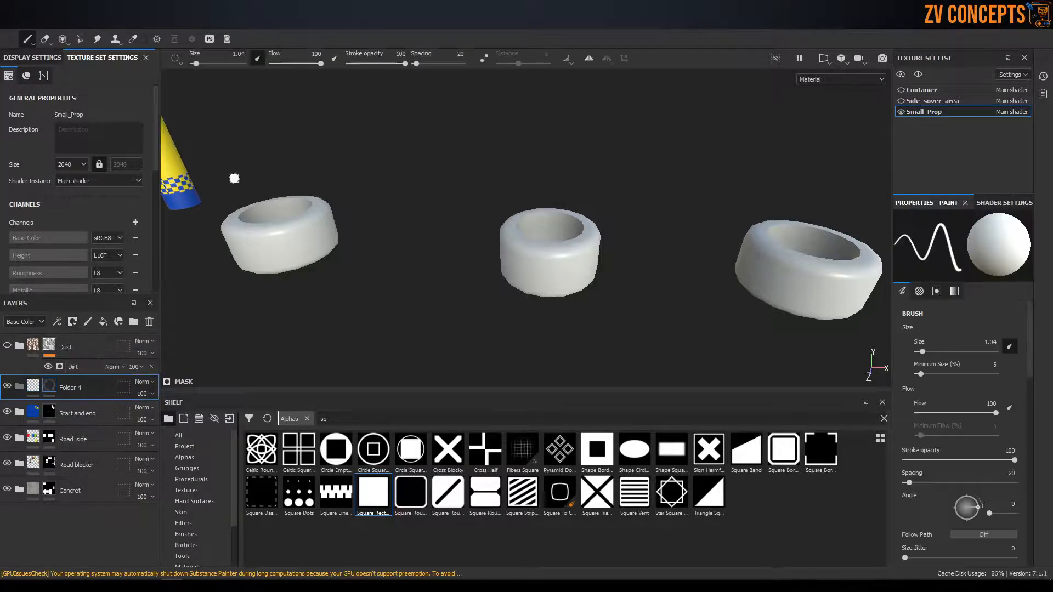
Reveal the three tire-shaped rings in the new folder's mask with a mesh-mode polygon fill
click(80, 38)
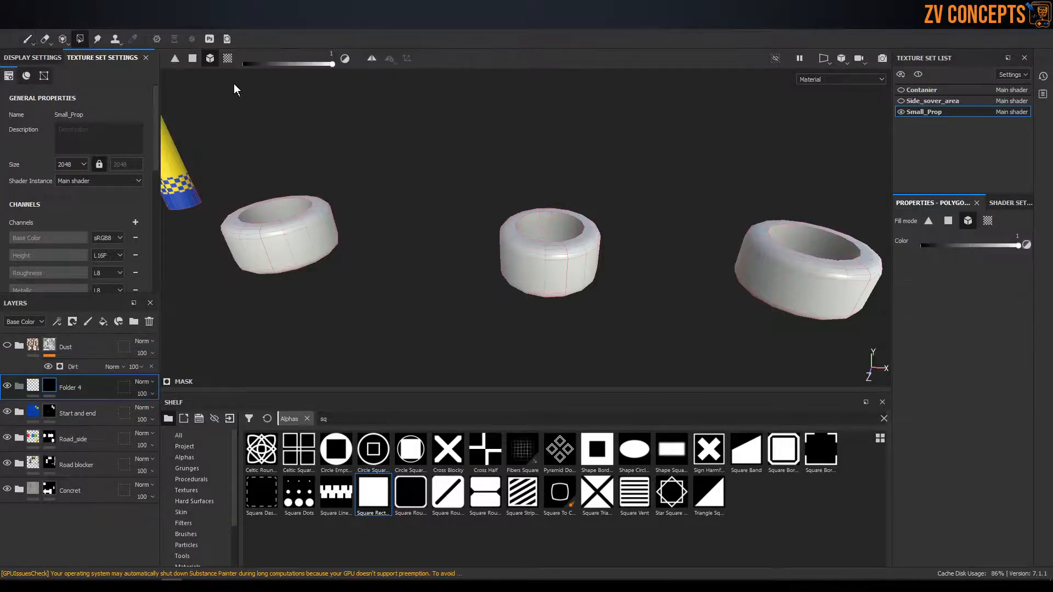
drag(555, 307, 827, 330)
scroll(609, 259, down, 4)
drag(707, 209, 312, 318)
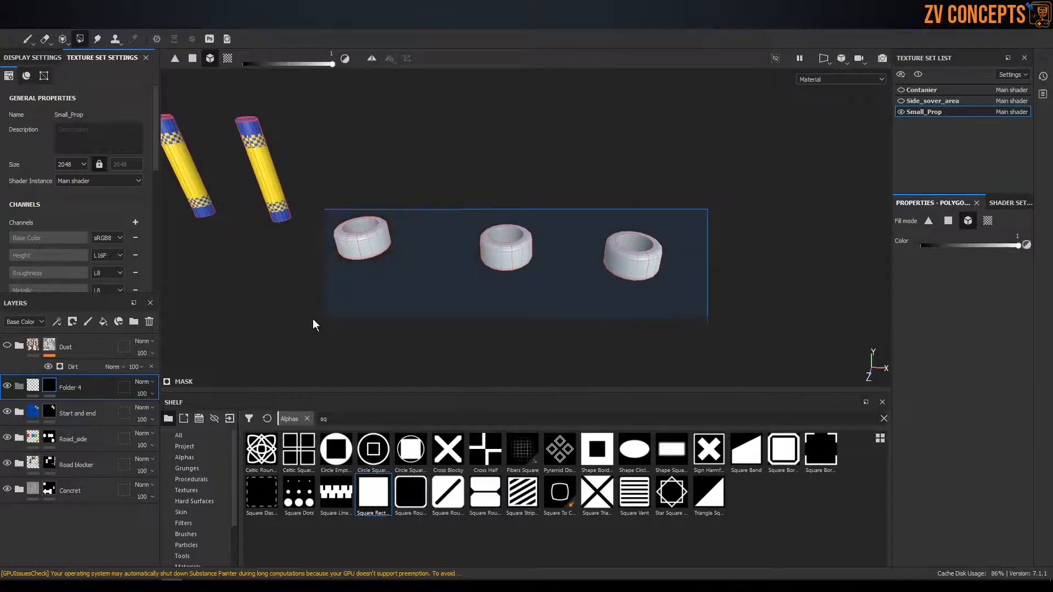
Add a fill layer and place it inside the rings' masked folder
click(103, 322)
drag(79, 389, 75, 411)
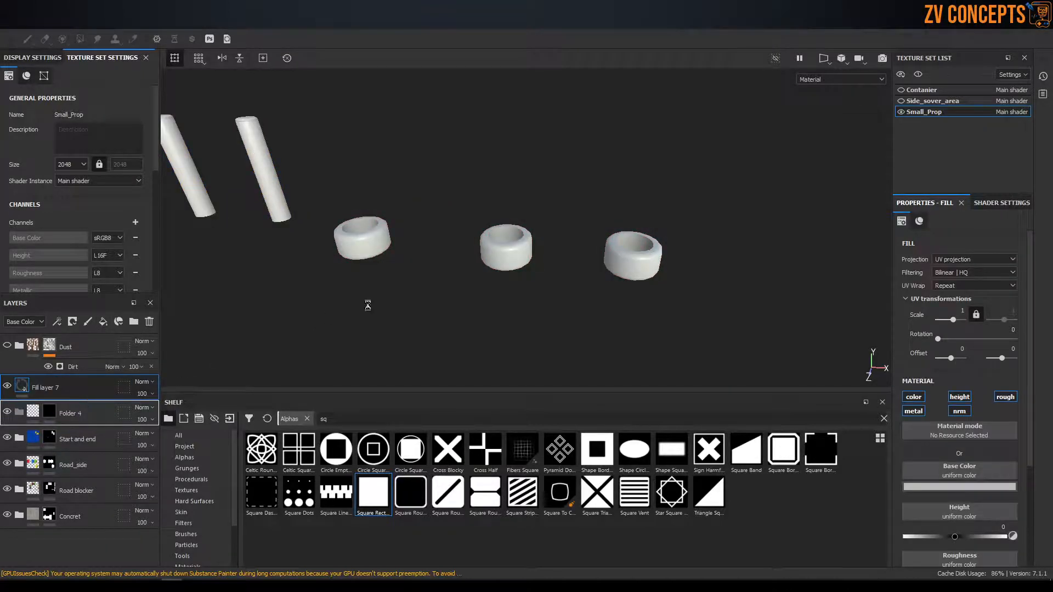
scroll(377, 248, up, 3)
Set the rings' fill layer to a slightly muted red base color and keep only the color and roughness channels enabled
click(998, 487)
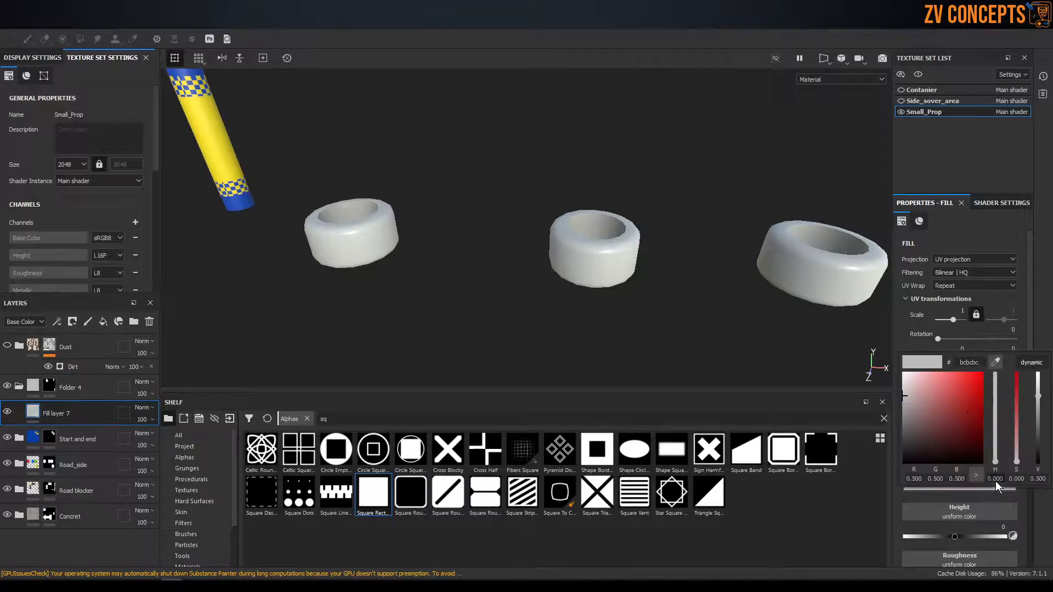
drag(965, 408, 982, 370)
scroll(501, 235, up, 3)
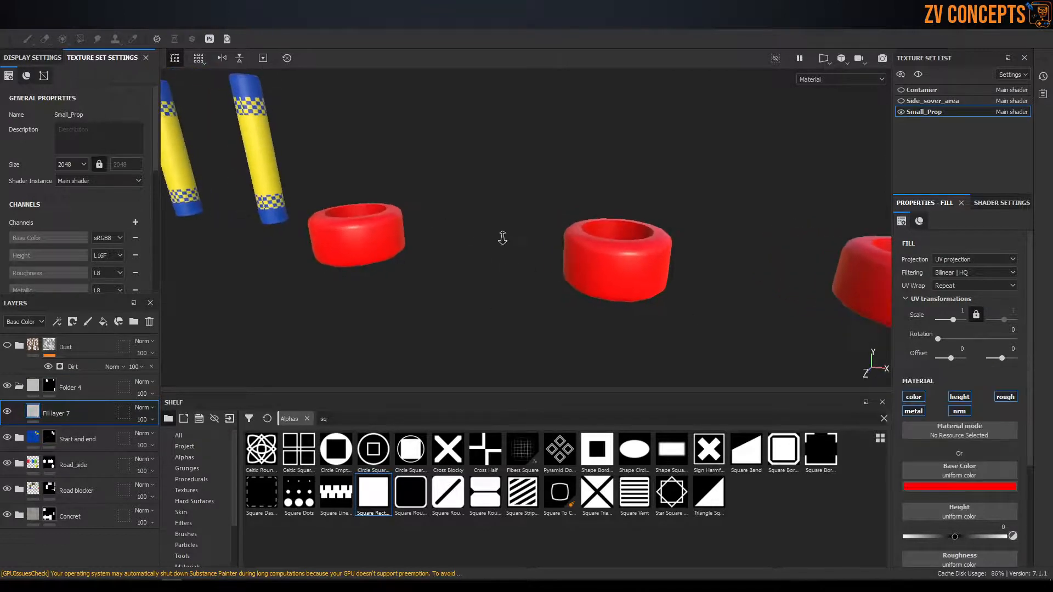
click(995, 488)
drag(959, 389, 974, 389)
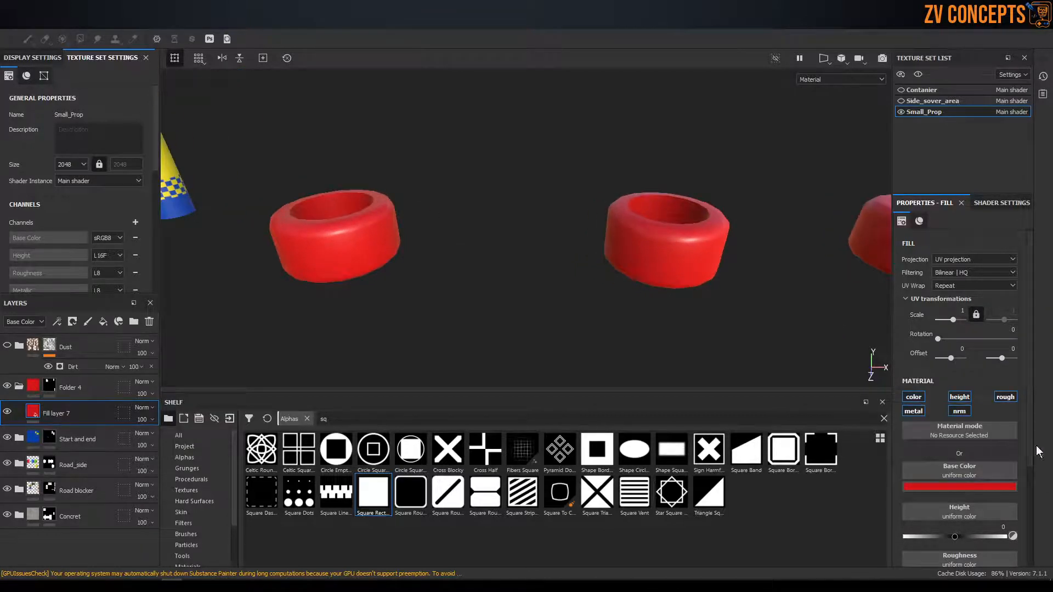
click(912, 412)
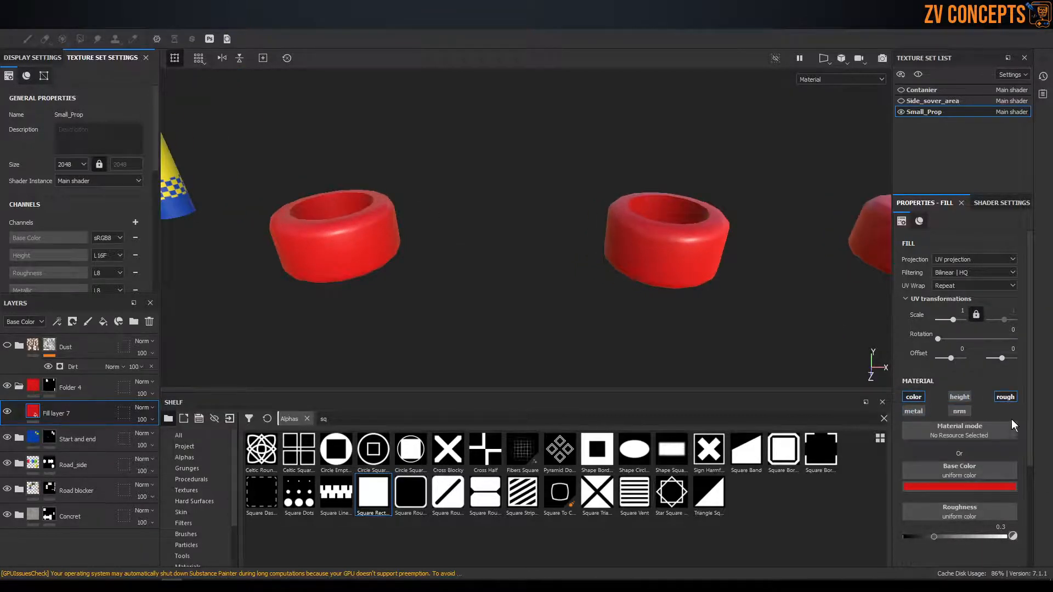
Raise the red fill layer's roughness to about 0.41 and check the rings under rotated lighting
alt+drag(703, 276, 679, 250)
right_click(651, 238)
shift+right_drag(652, 237, 605, 222)
alt+drag(507, 217, 513, 233)
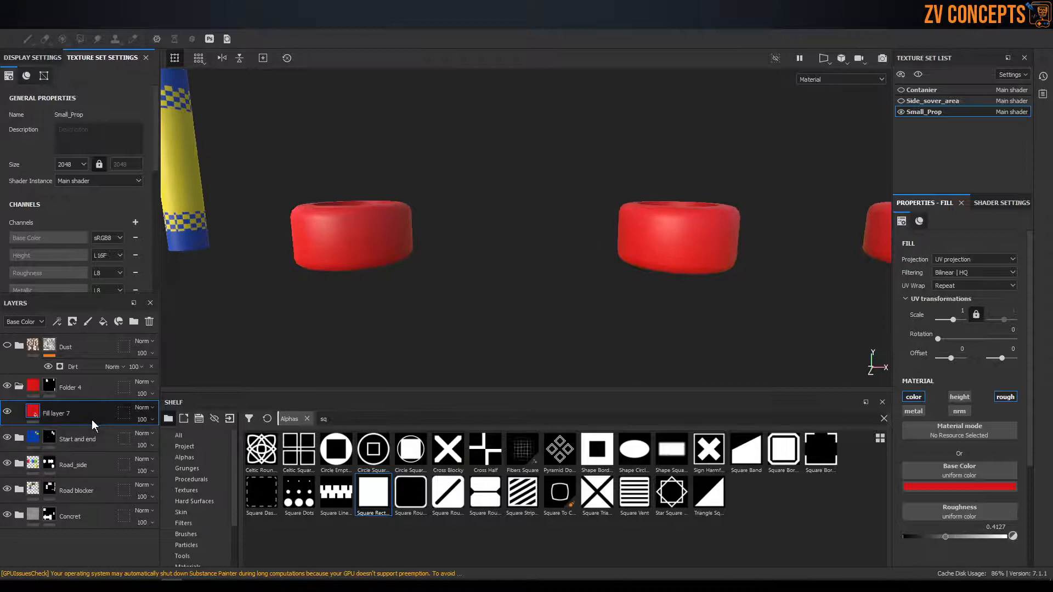
Duplicate the rings' red fill layer and set the copy's base color to bright yellow
key(ctrl+d)
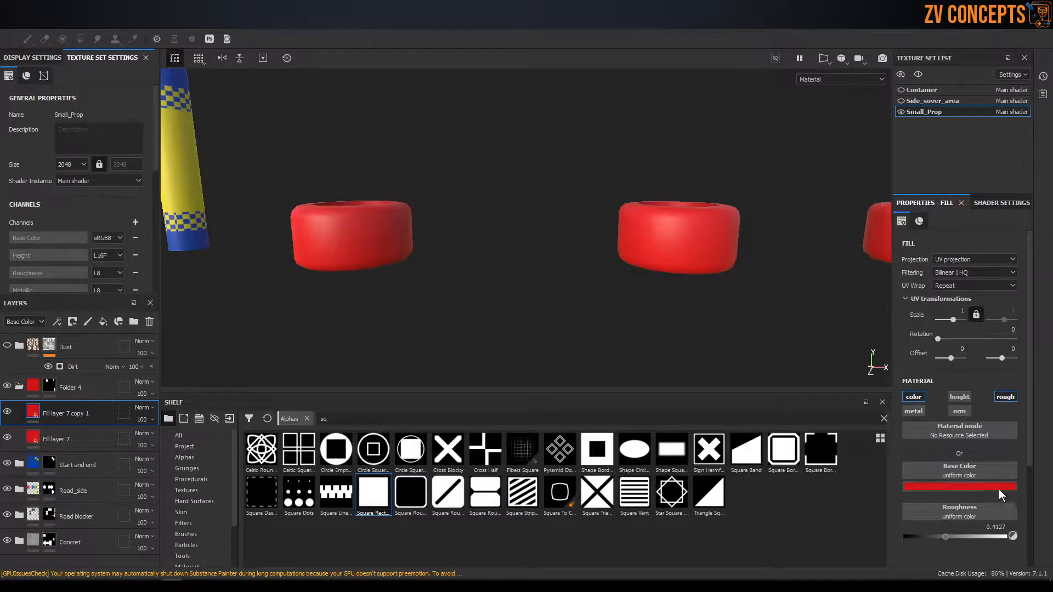
click(999, 488)
drag(997, 451, 998, 460)
drag(1036, 390, 1037, 377)
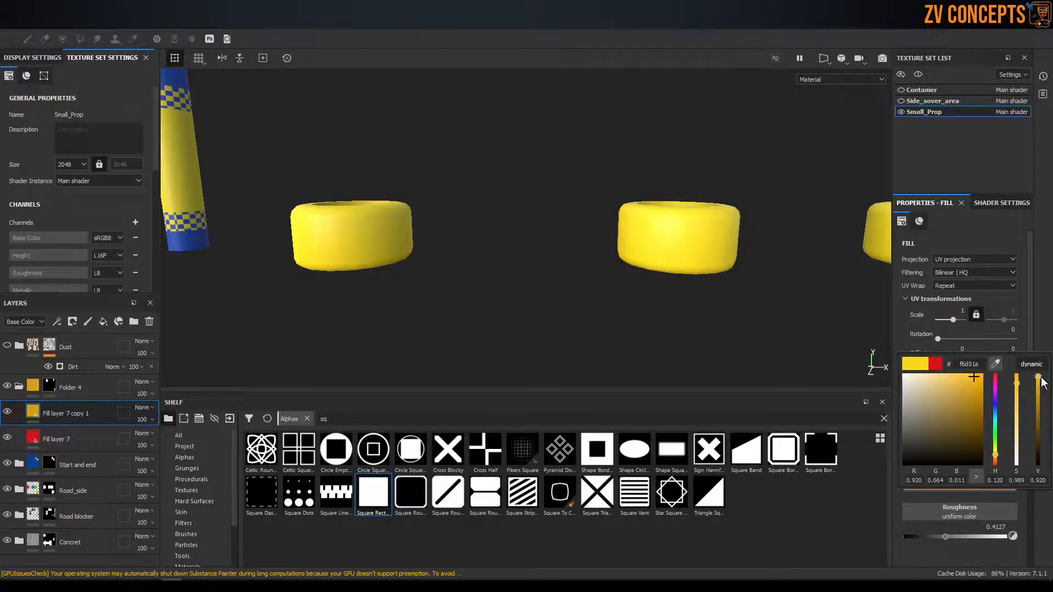
Duplicate the yellow fill layer and set the new copy's base color to bright blue (1351f6)
click(96, 417)
key(ctrl+d)
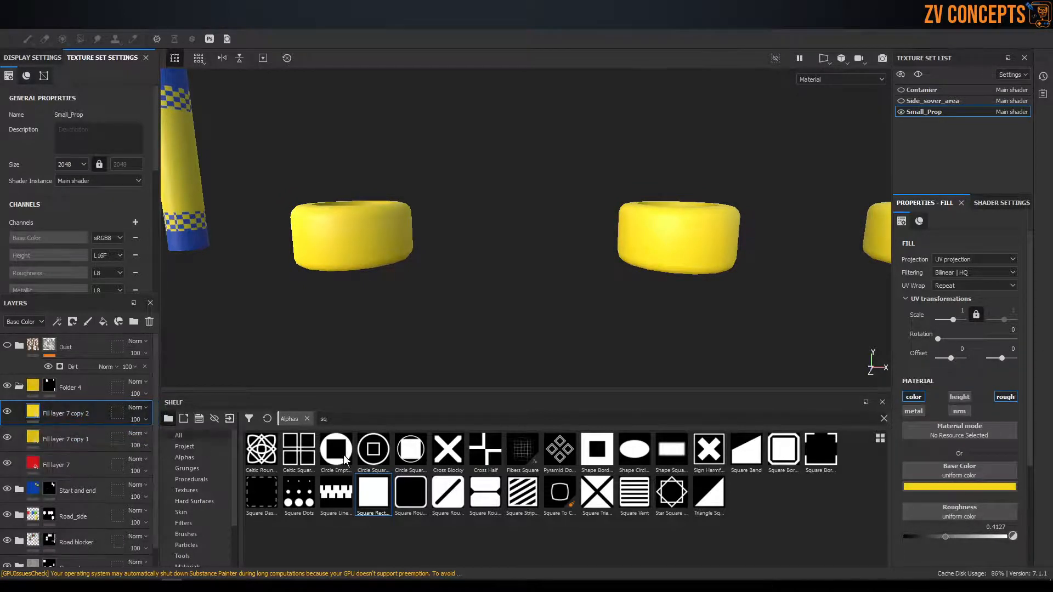
click(995, 487)
click(995, 406)
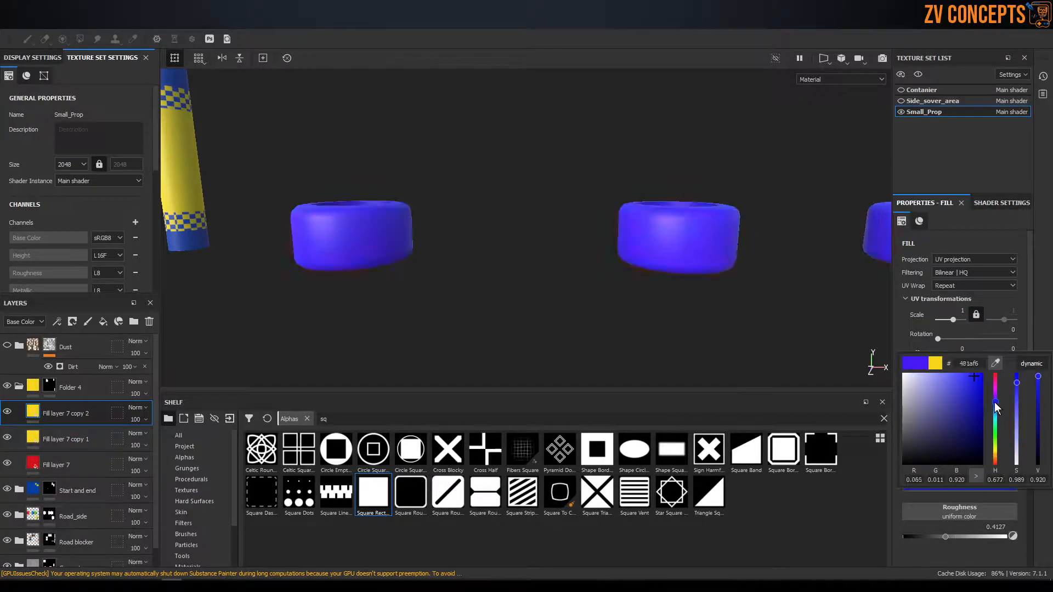
drag(996, 406, 996, 404)
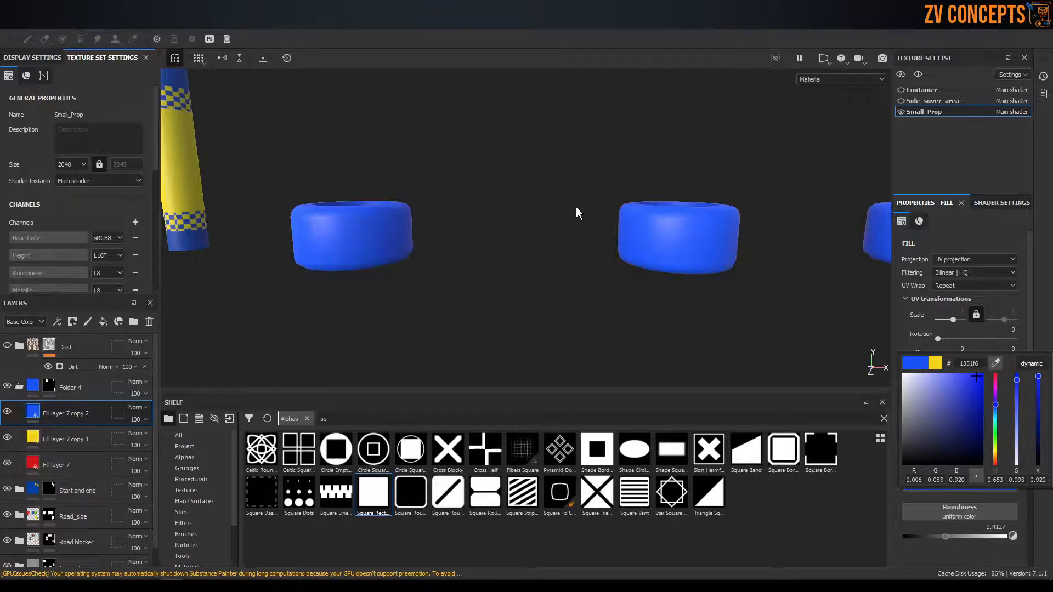
Give the blue fill layer a black mask and polygon-fill only the ring nearest the checkered post
alt+drag(401, 146, 594, 271)
click(72, 321)
click(110, 350)
key(4)
click(432, 304)
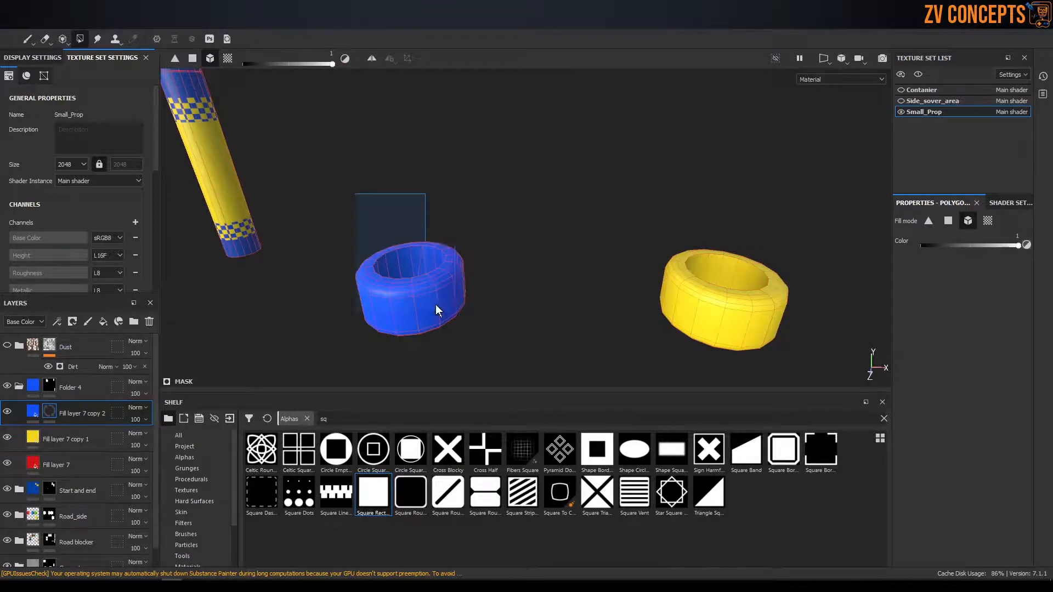
Give the yellow fill layer a black mask and polygon-fill only the middle ring
click(81, 446)
click(72, 321)
click(101, 351)
key(4)
drag(777, 311, 780, 314)
Give the red fill layer a black mask and polygon-fill only the ring farthest from the checkered post
alt+middle_drag(704, 300, 362, 188)
click(92, 463)
click(69, 322)
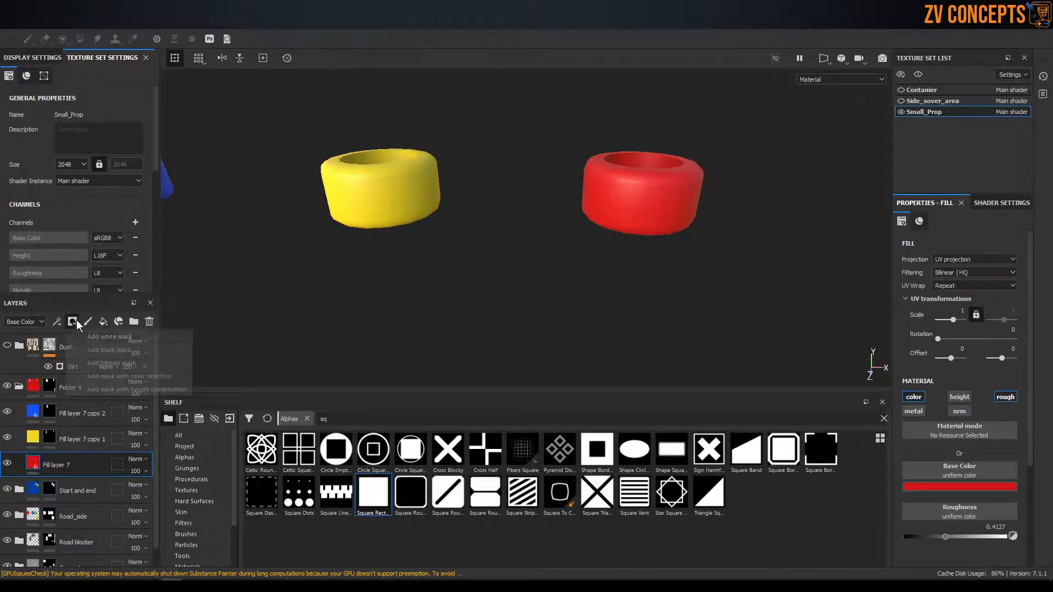
click(140, 347)
drag(539, 132, 735, 270)
alt+drag(590, 186, 570, 210)
alt+middle_drag(570, 211, 596, 252)
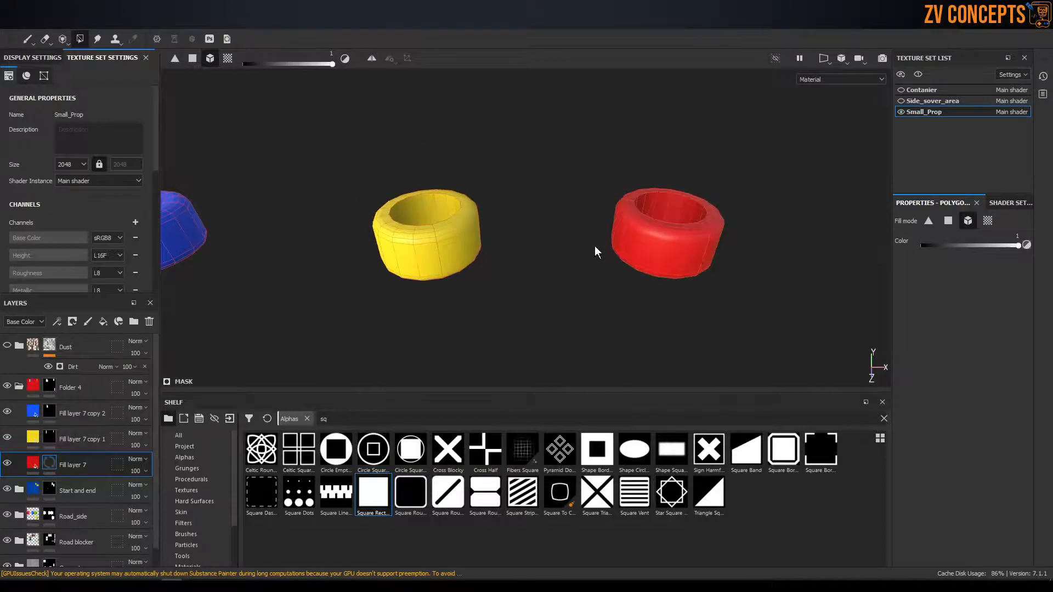
scroll(581, 215, down, 3)
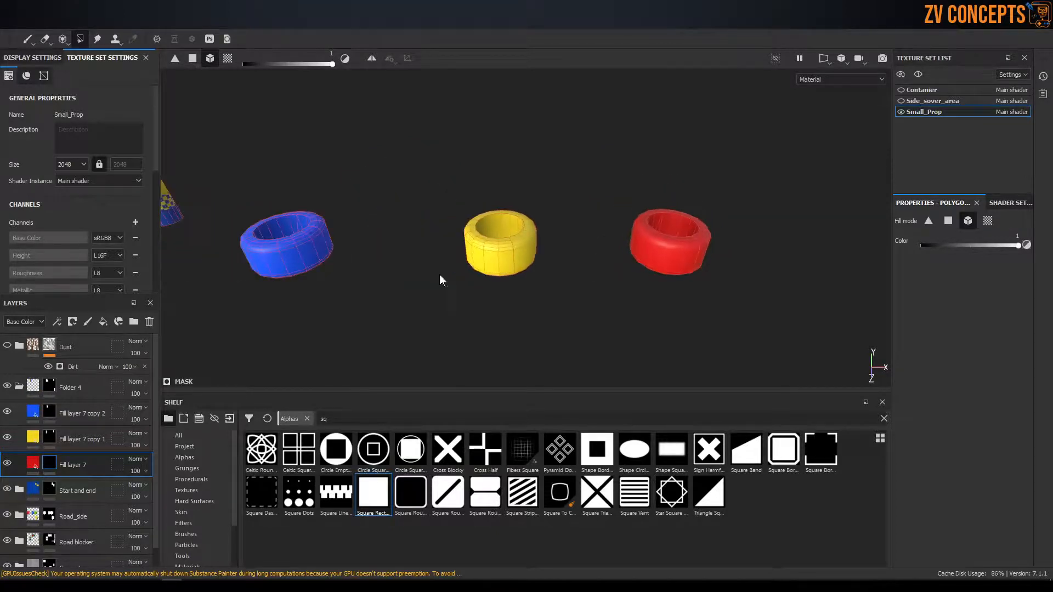
Rename the rings' folder, Folder 4, as tire
double_click(70, 387)
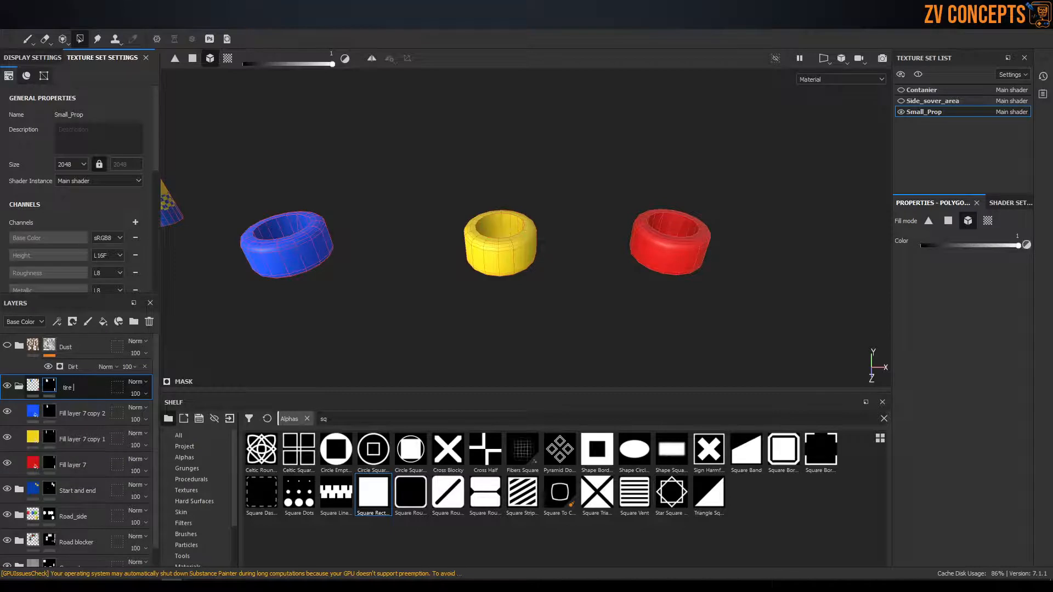
text(tire)
key(Return)
Add a fill layer above the blue one in the tire folder and disable its metal, normal and roughness channels
alt+drag(575, 252, 601, 322)
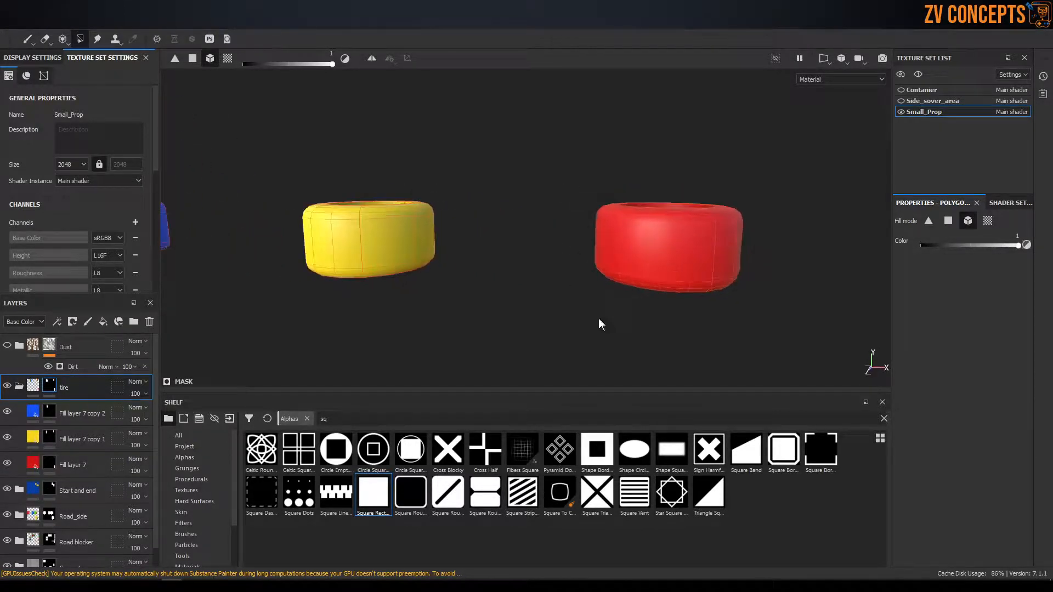
click(77, 412)
click(102, 322)
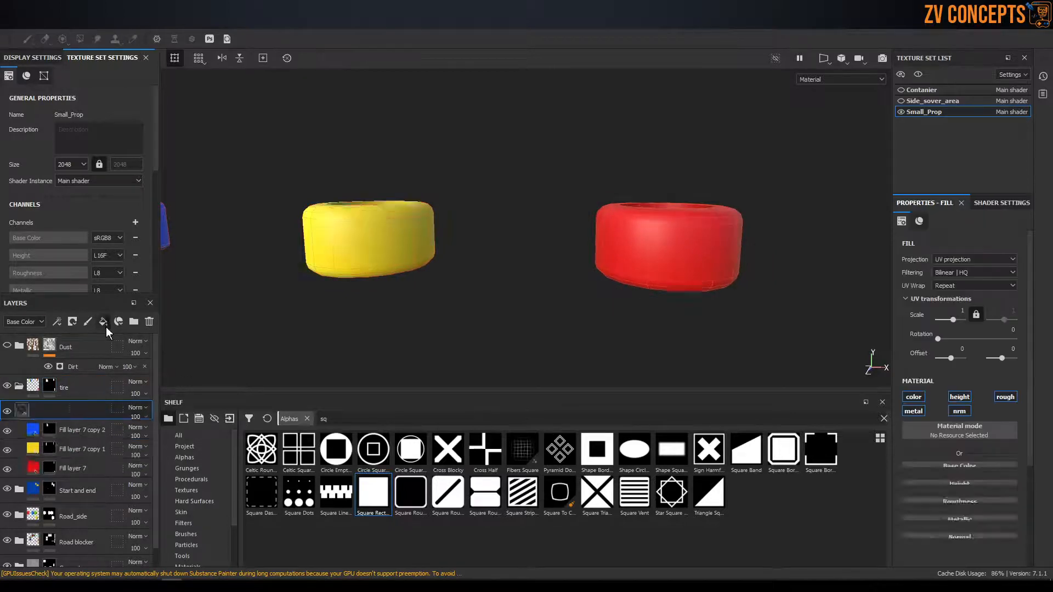
click(913, 411)
click(958, 413)
click(1012, 397)
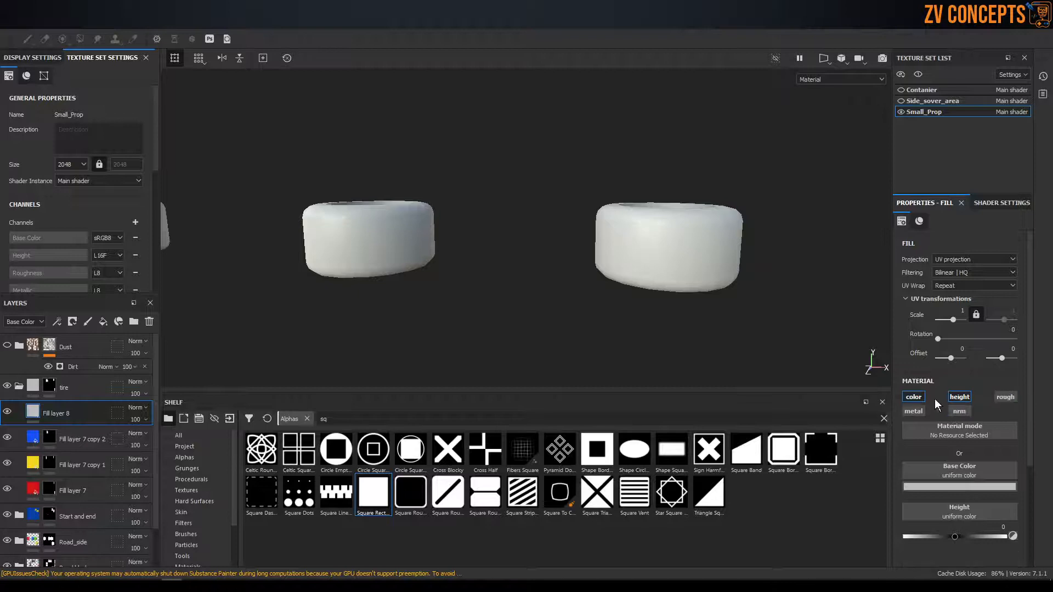
Set the new fill layer's height to about -0.43, keeping its color channel enabled
click(917, 397)
drag(933, 493, 931, 493)
click(914, 396)
Give Fill layer 8 a black mask and add a fill effect to that mask
alt+drag(738, 267, 698, 275)
alt+middle_drag(698, 275, 687, 274)
click(72, 323)
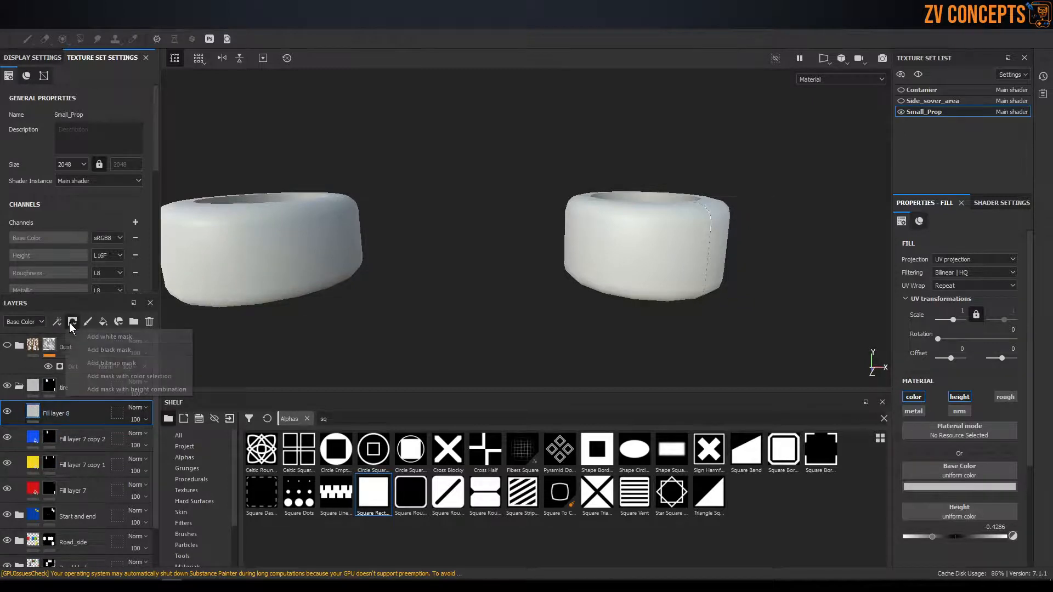
click(87, 347)
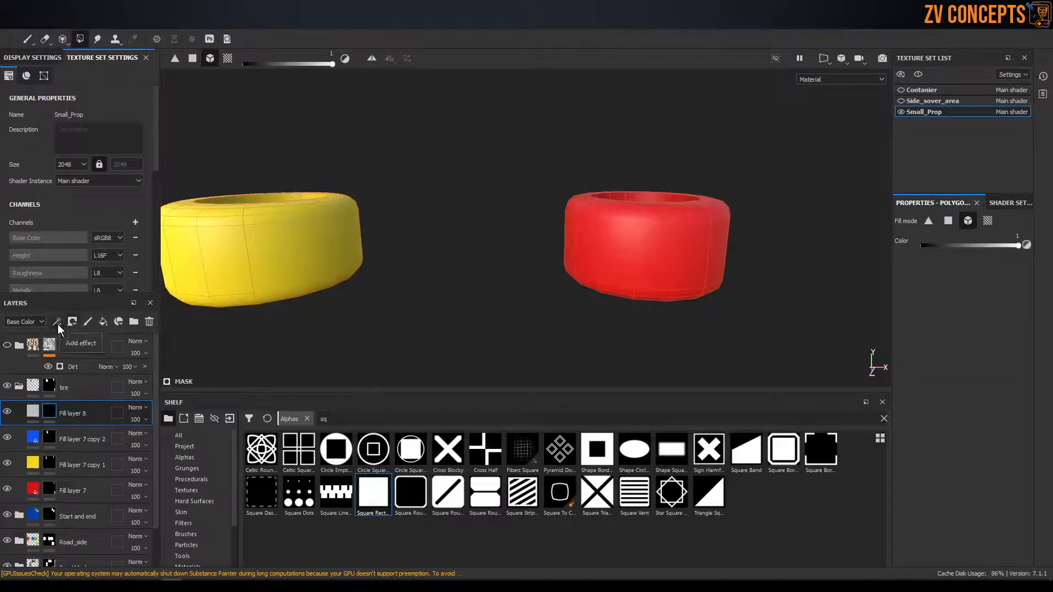
click(56, 322)
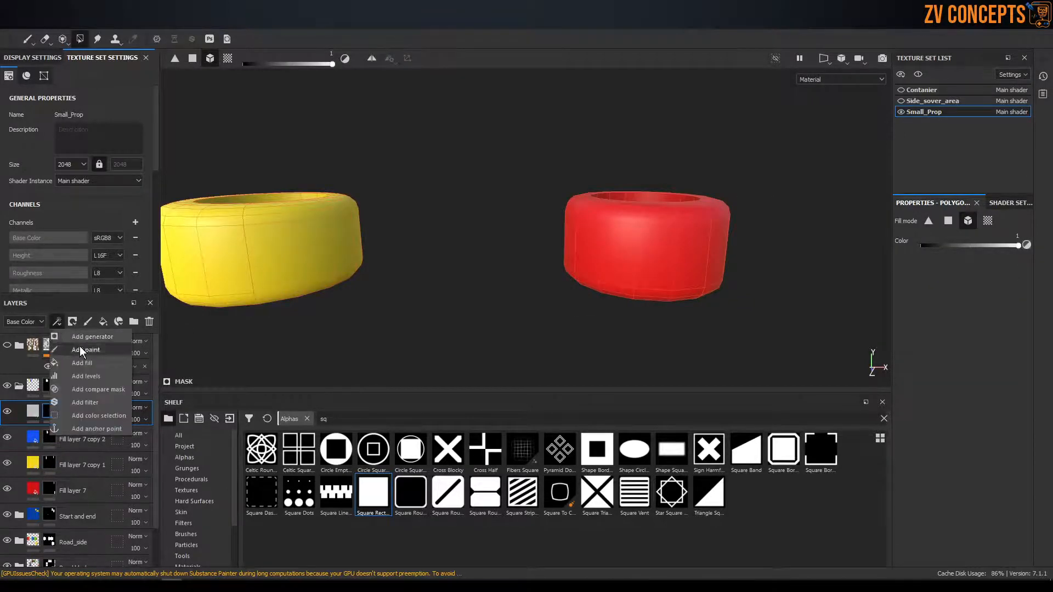
click(106, 363)
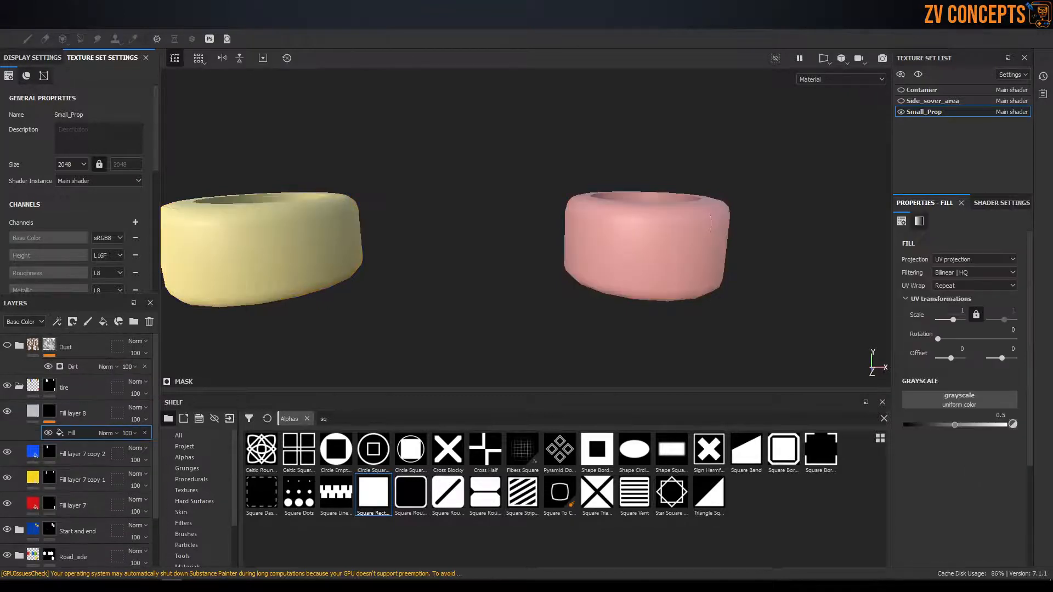
Browse the procedural and texture resources for a tread-like pattern for the grayscale of Fill layer 8's mask fill
click(978, 403)
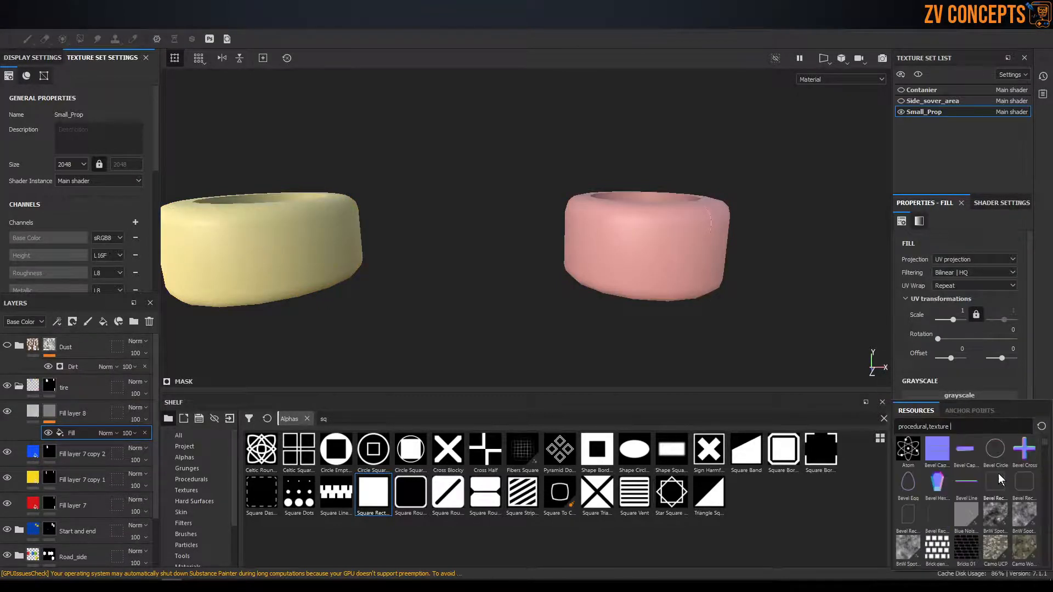
scroll(998, 472, down, 5)
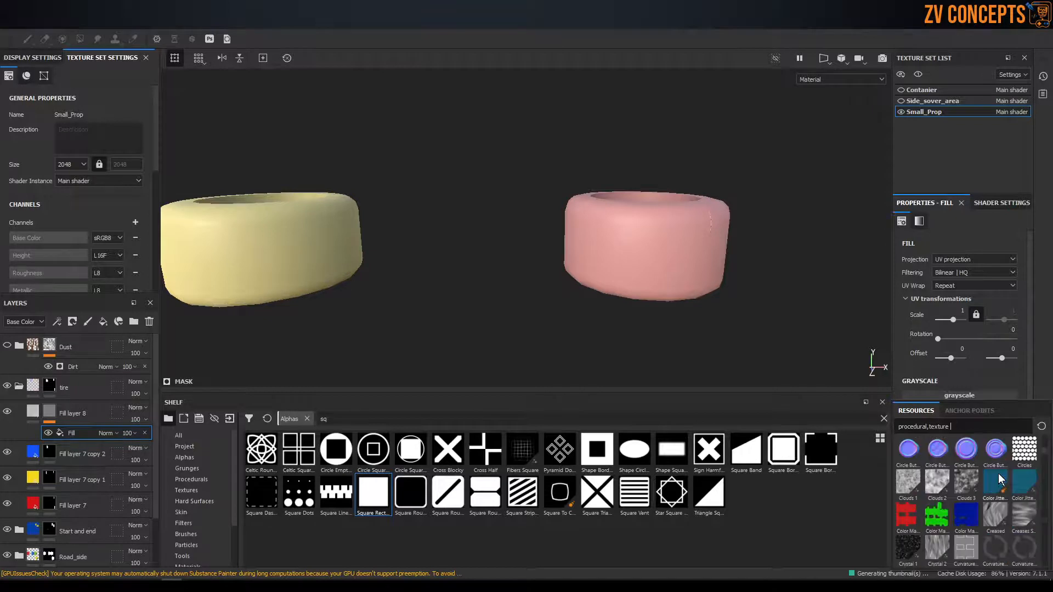
scroll(998, 477, down, 3)
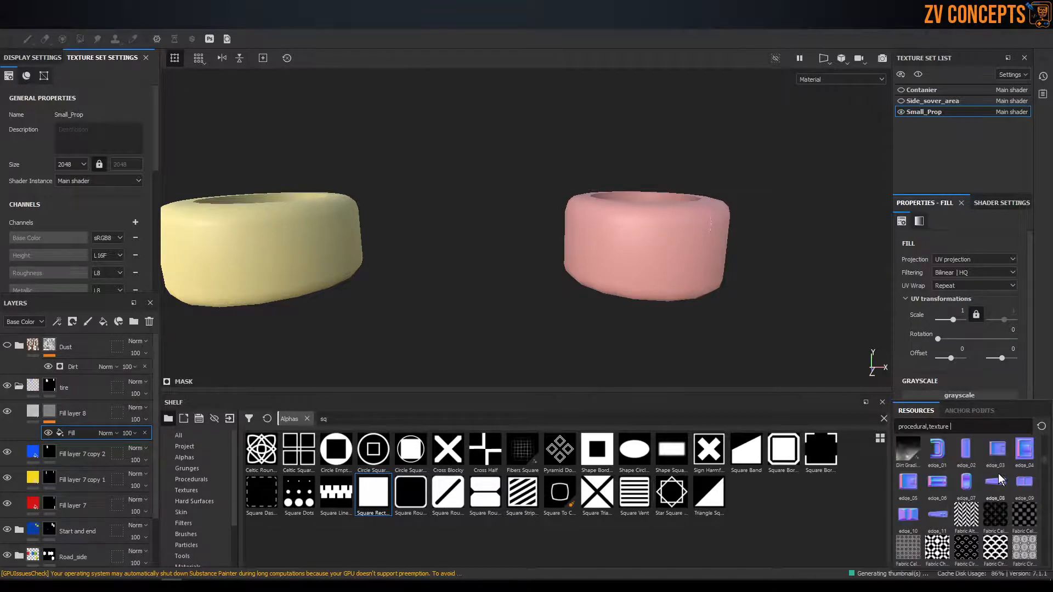
scroll(998, 473, down, 2)
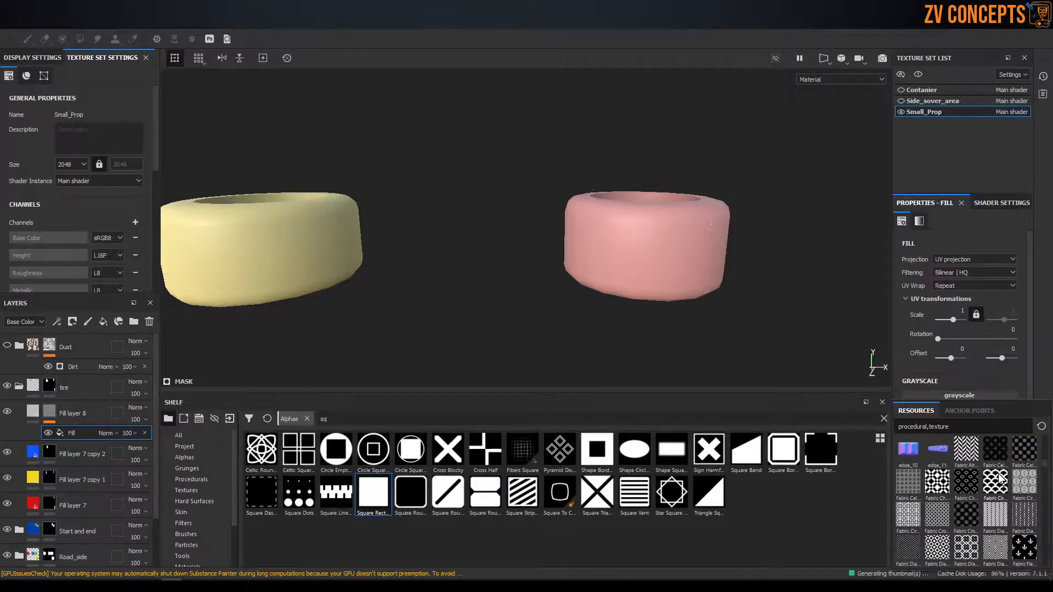
mouse_move(964, 453)
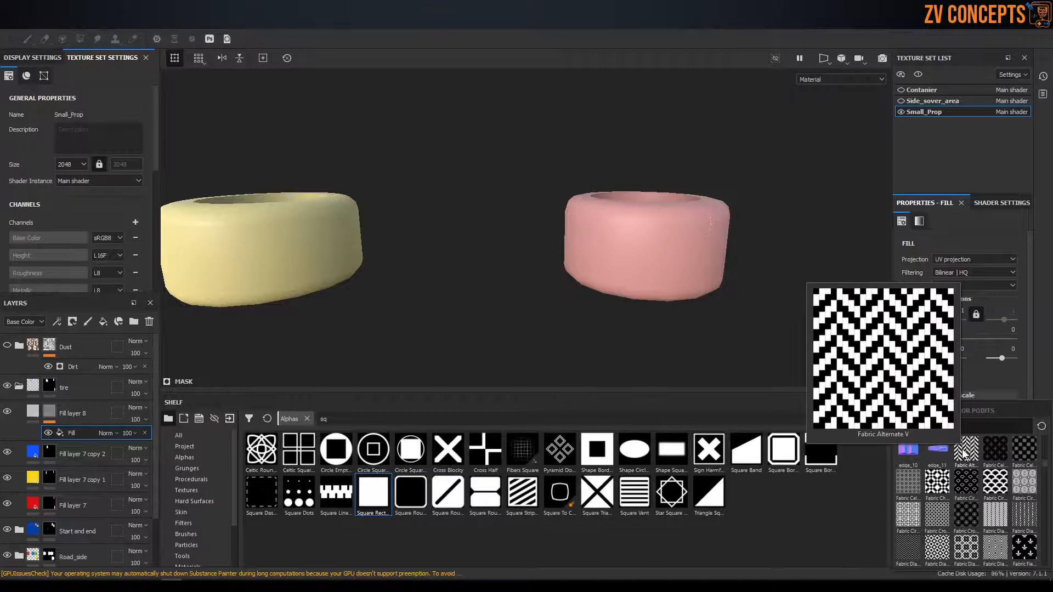
scroll(963, 453, down, 4)
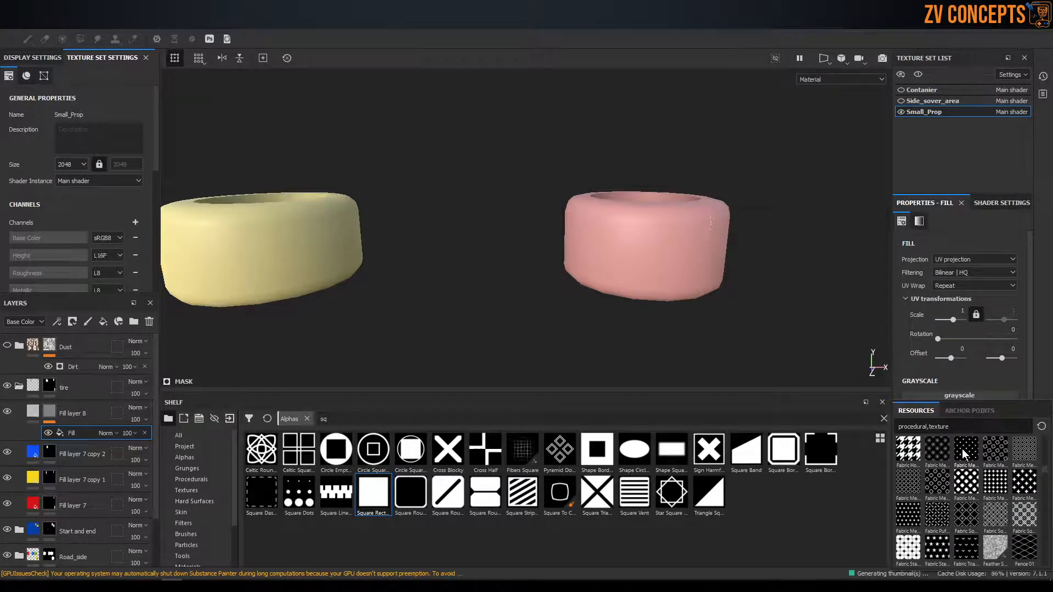
scroll(964, 453, down, 2)
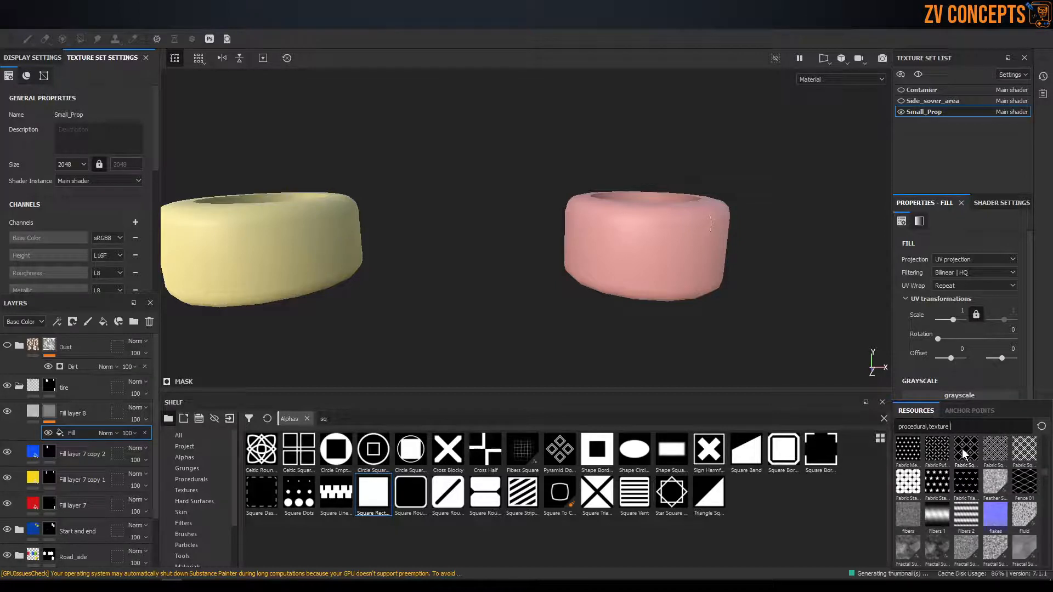
scroll(963, 452, down, 2)
scroll(963, 453, down, 4)
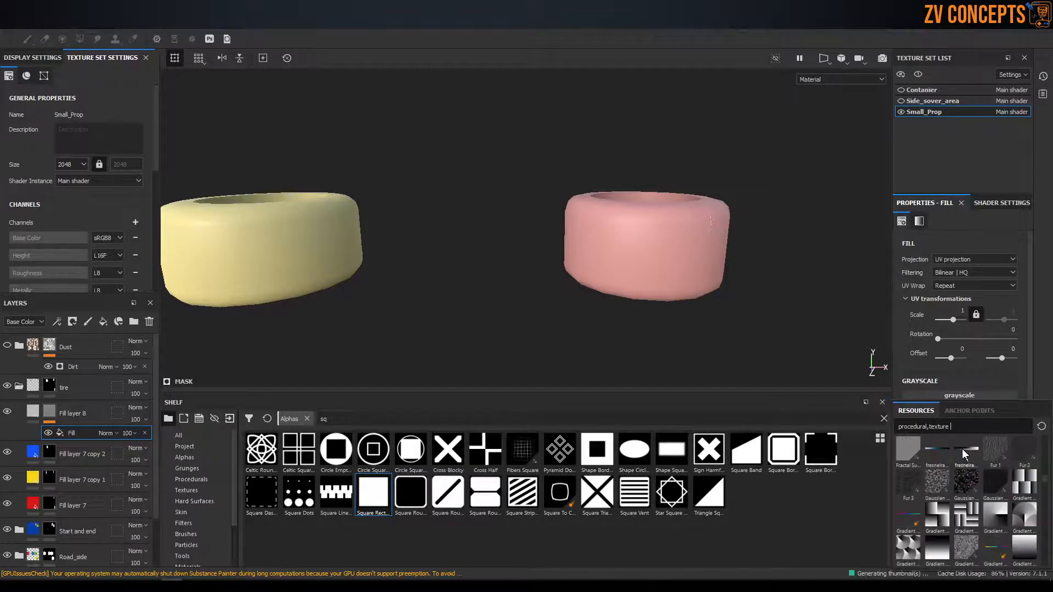
scroll(963, 452, down, 5)
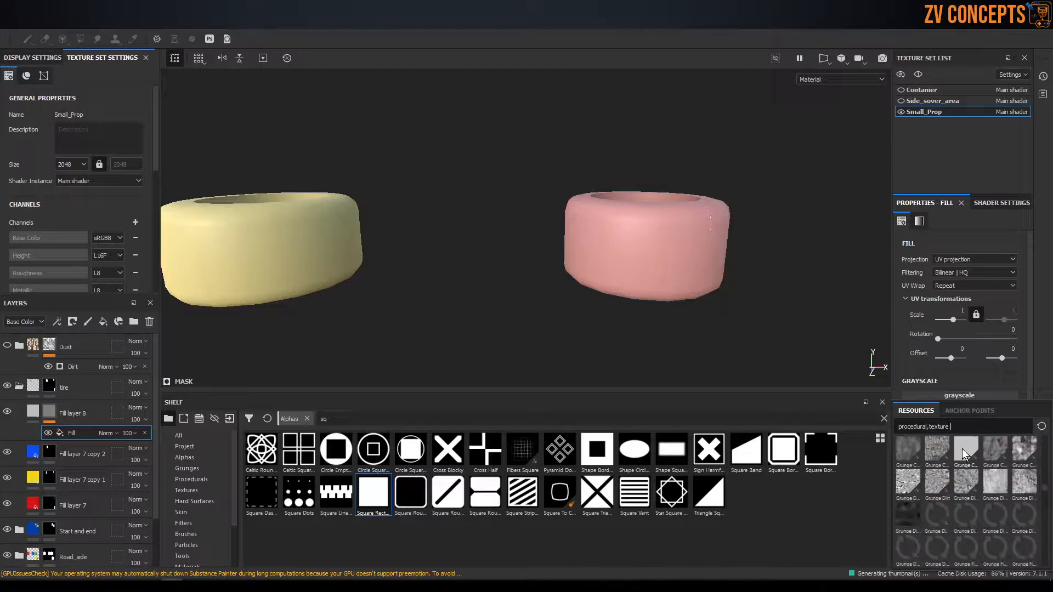
scroll(963, 453, down, 3)
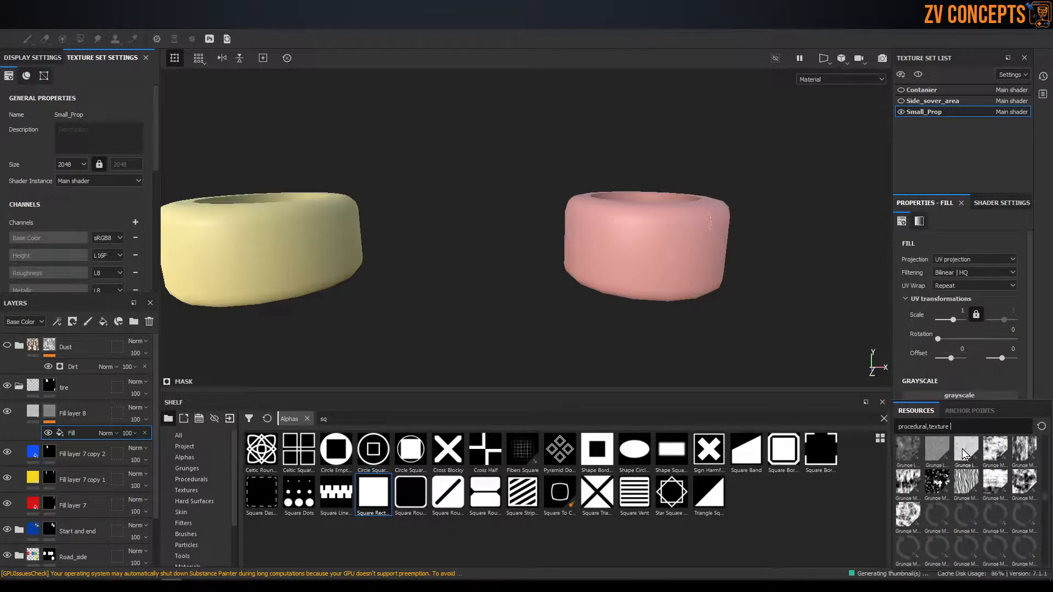
scroll(963, 453, down, 3)
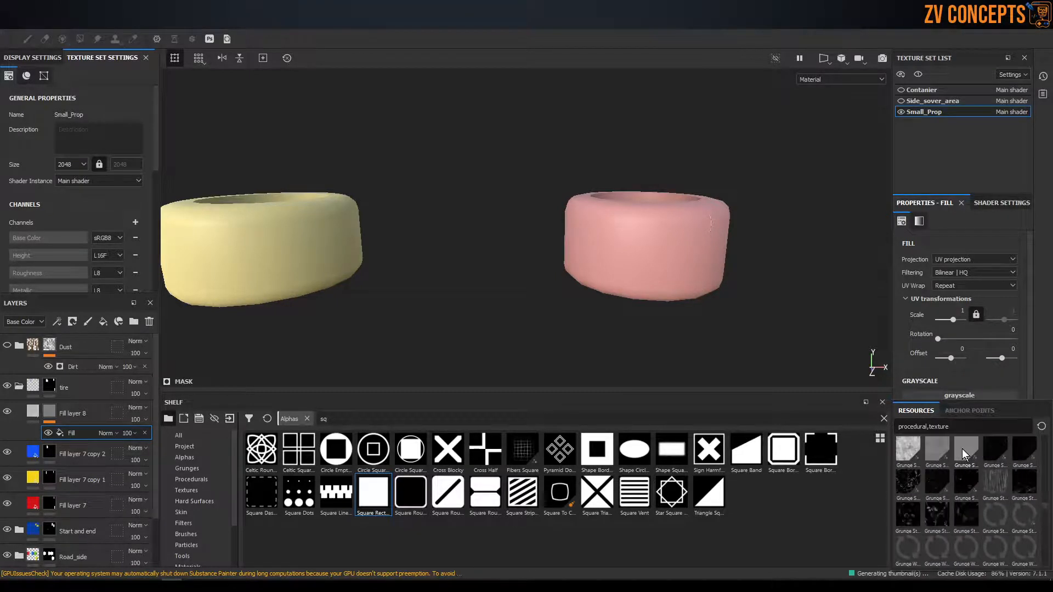
scroll(963, 451, down, 5)
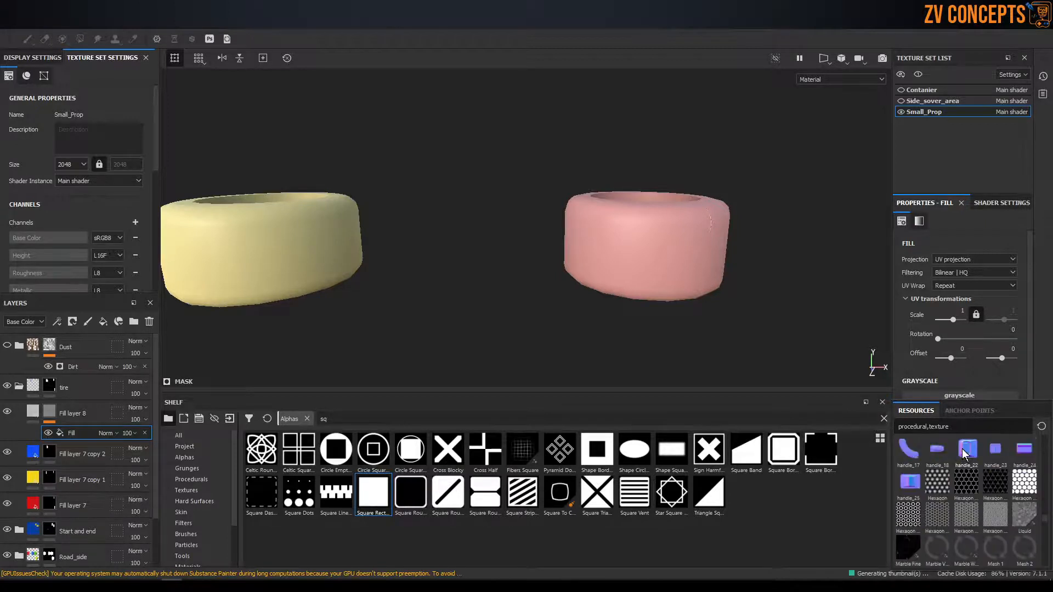
scroll(962, 451, down, 5)
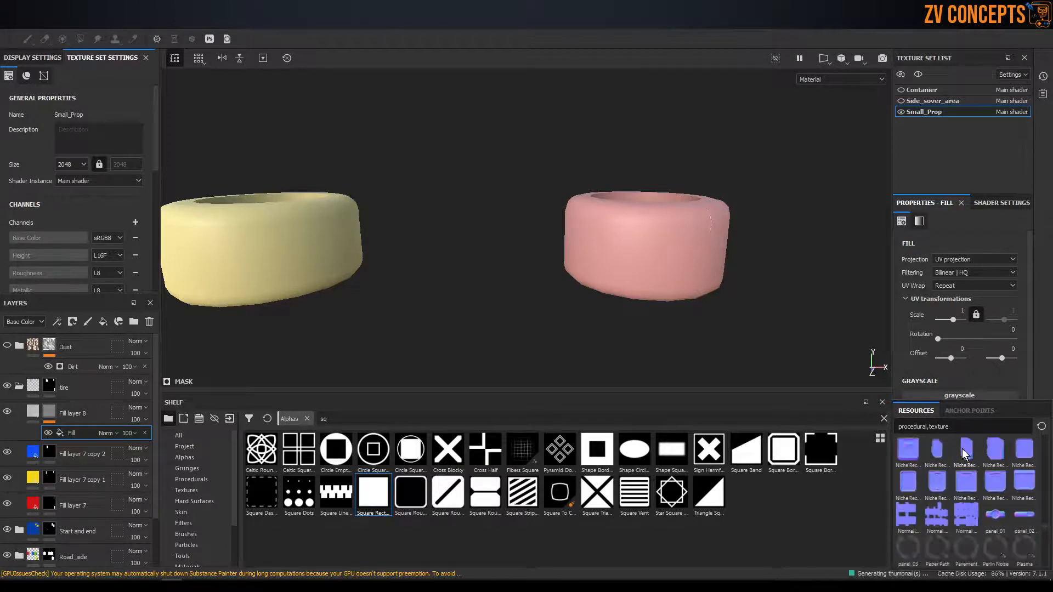
scroll(963, 451, down, 5)
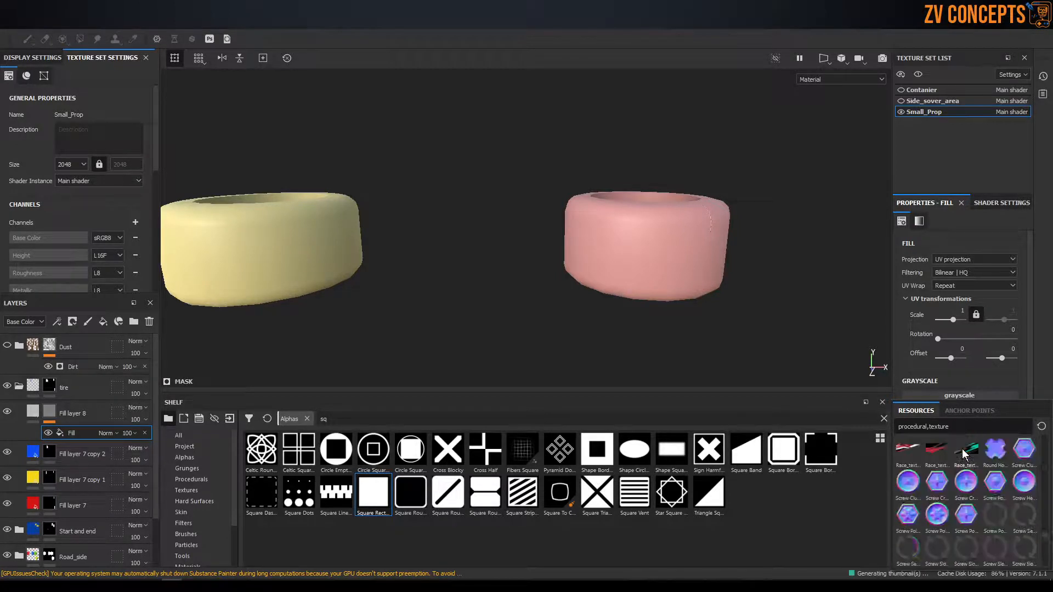
scroll(963, 453, down, 3)
scroll(964, 453, down, 5)
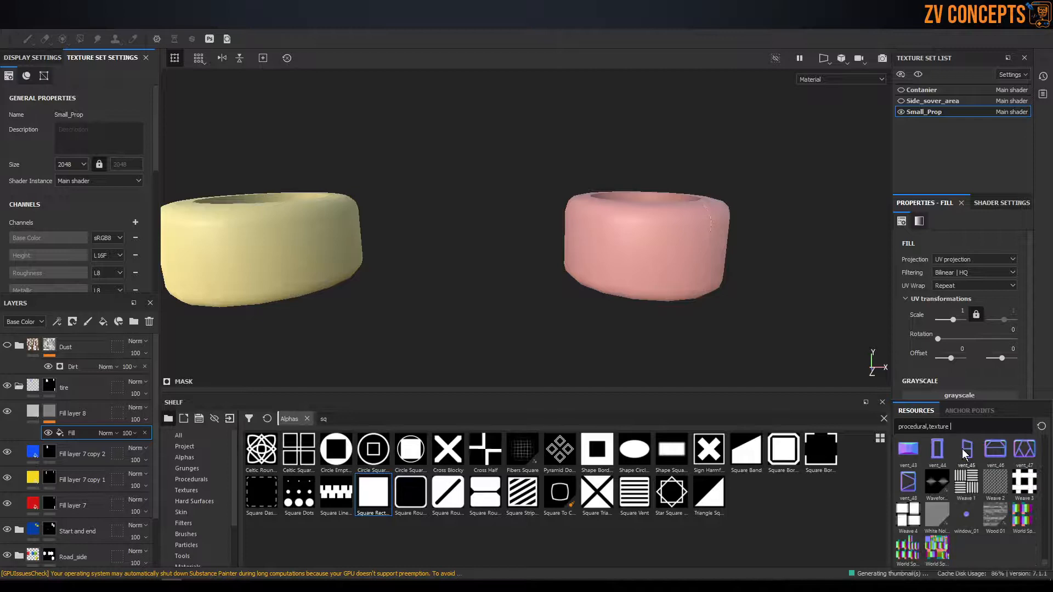
scroll(965, 453, up, 20)
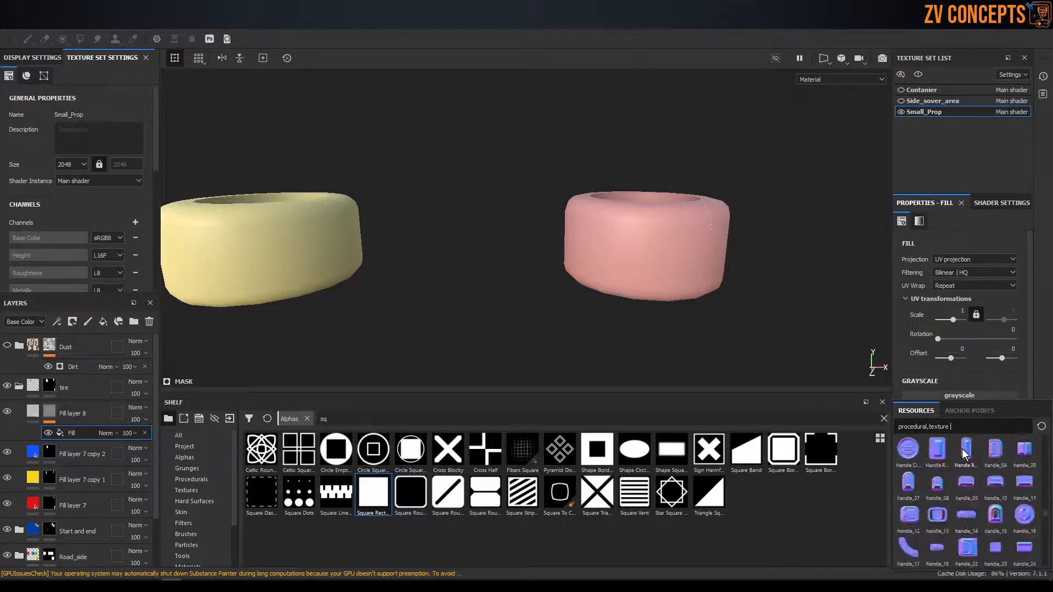
scroll(964, 452, up, 10)
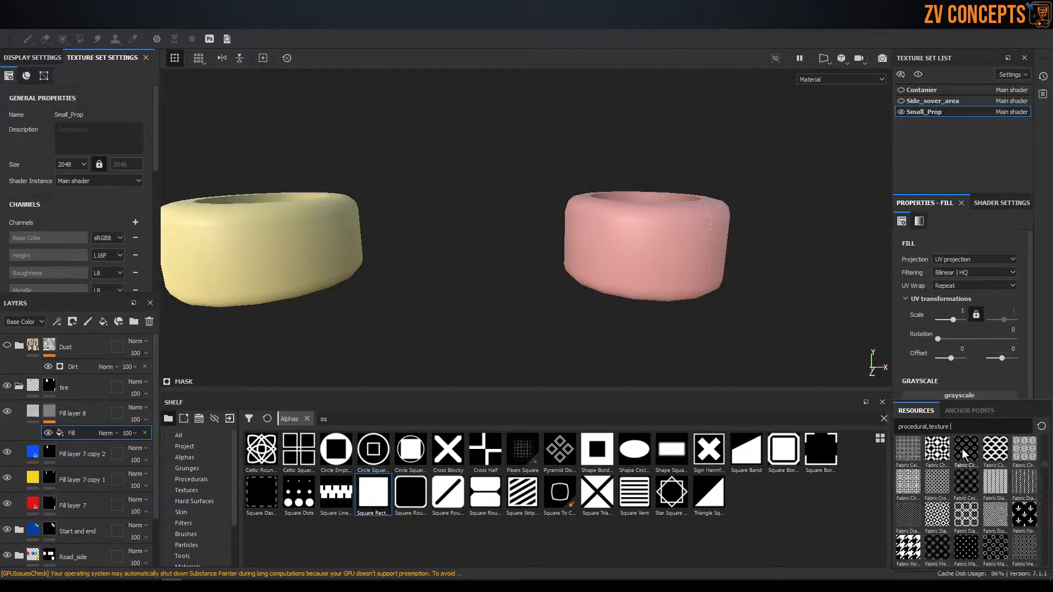
Assign the Fabric Alternate V pattern to the grayscale of Fill layer 8's mask fill
scroll(962, 450, down, 2)
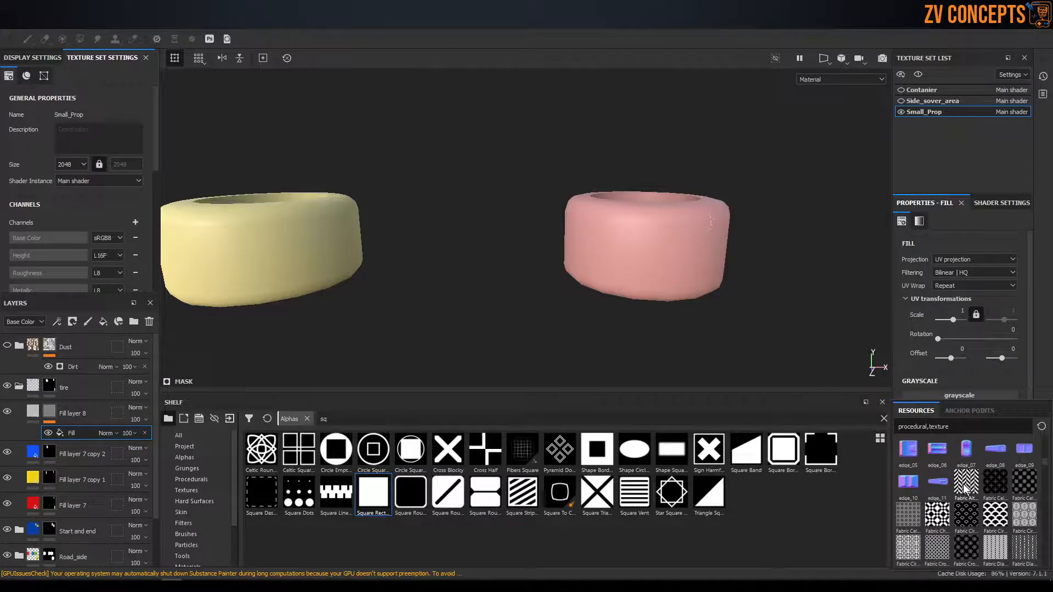
drag(965, 488, 960, 396)
key(f)
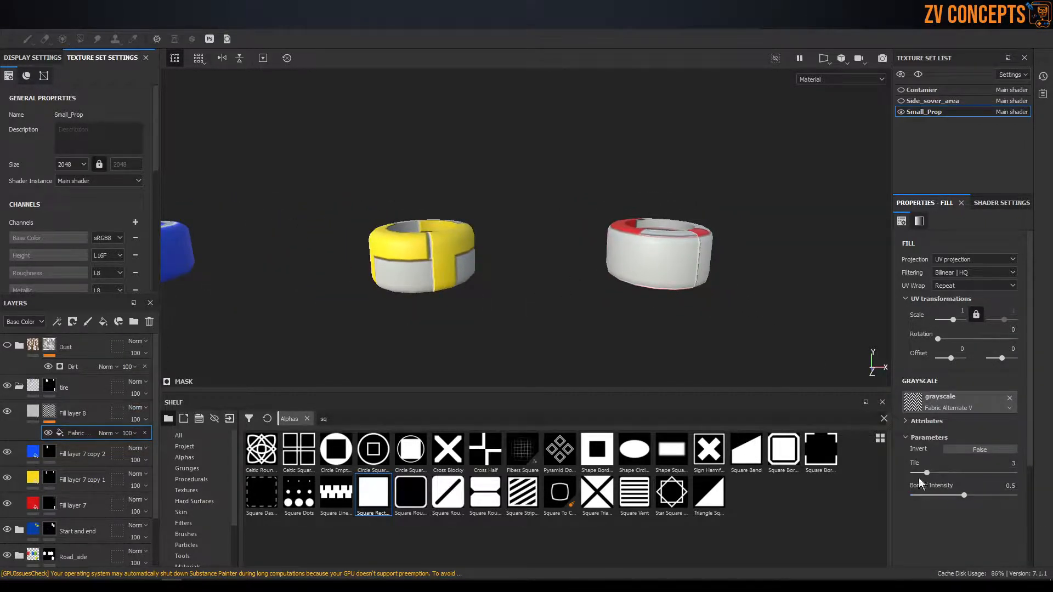
Set the Fabric Alternate V pattern's tile to 16 and its UV scale to 2
drag(931, 473, 1023, 470)
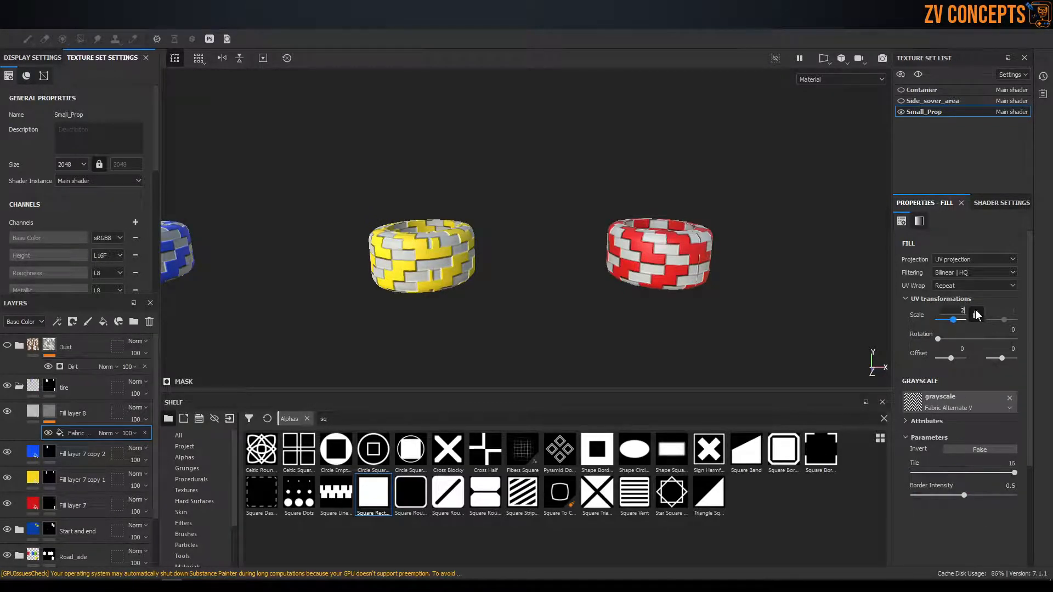
key(Return)
scroll(681, 258, up, 3)
alt+drag(713, 274, 735, 288)
scroll(724, 269, up, 3)
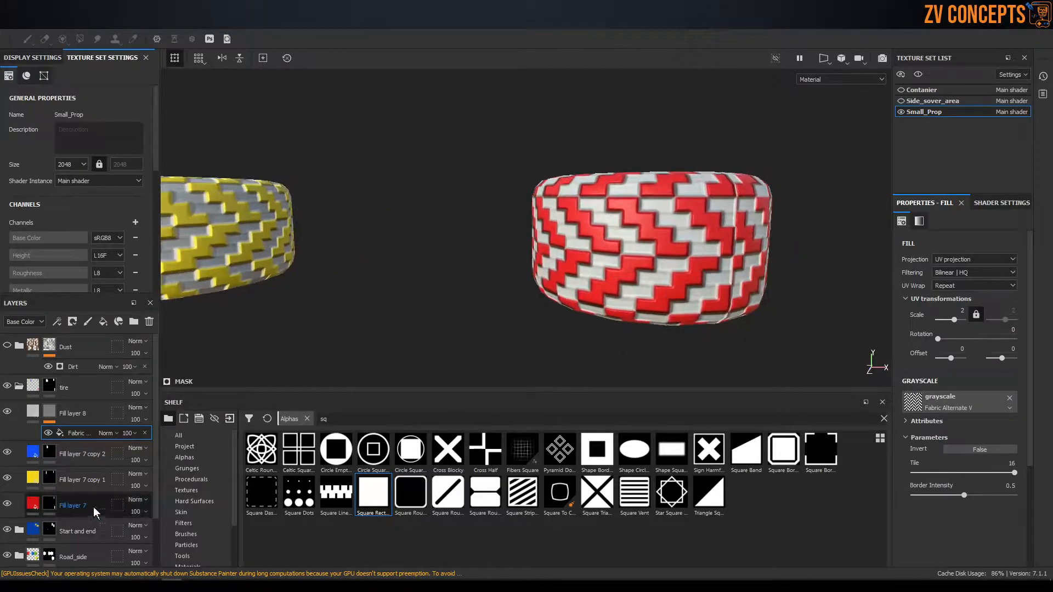
Set Fill layer 8's height to about 0.35 and disable its color channel
click(49, 415)
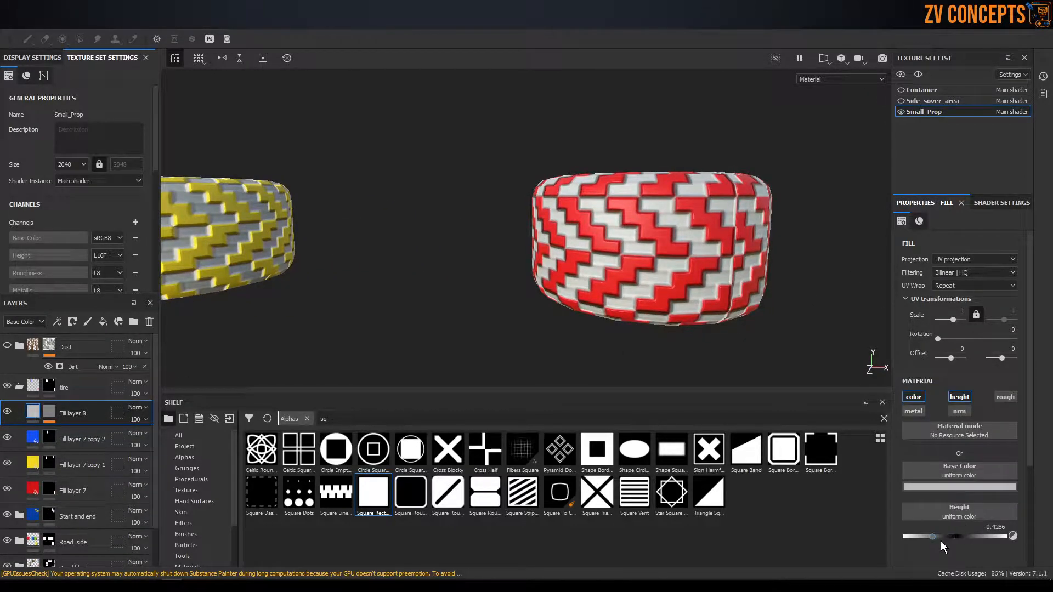
drag(931, 536, 973, 536)
alt+drag(592, 245, 574, 268)
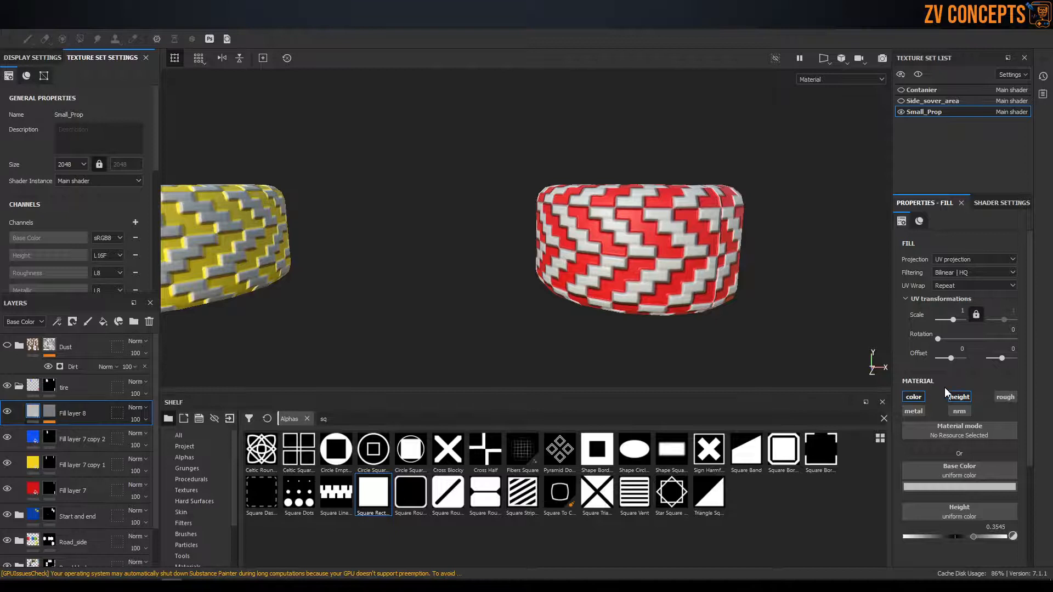
click(919, 399)
alt+drag(657, 250, 629, 234)
Move Fill layer 8 into a new folder inside the tire folder and give that folder a black mask
click(48, 412)
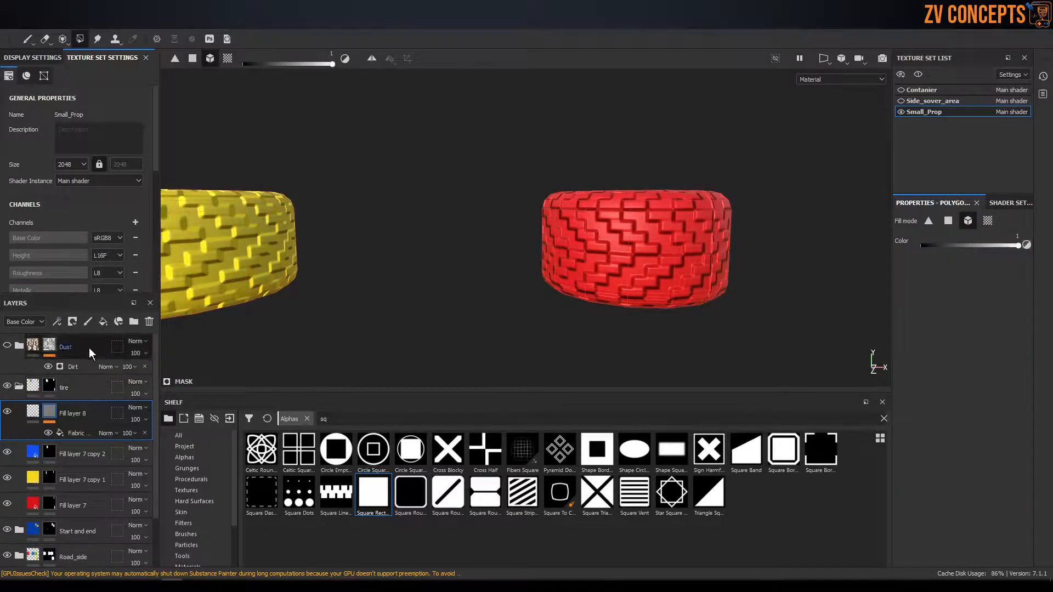
click(134, 322)
click(84, 406)
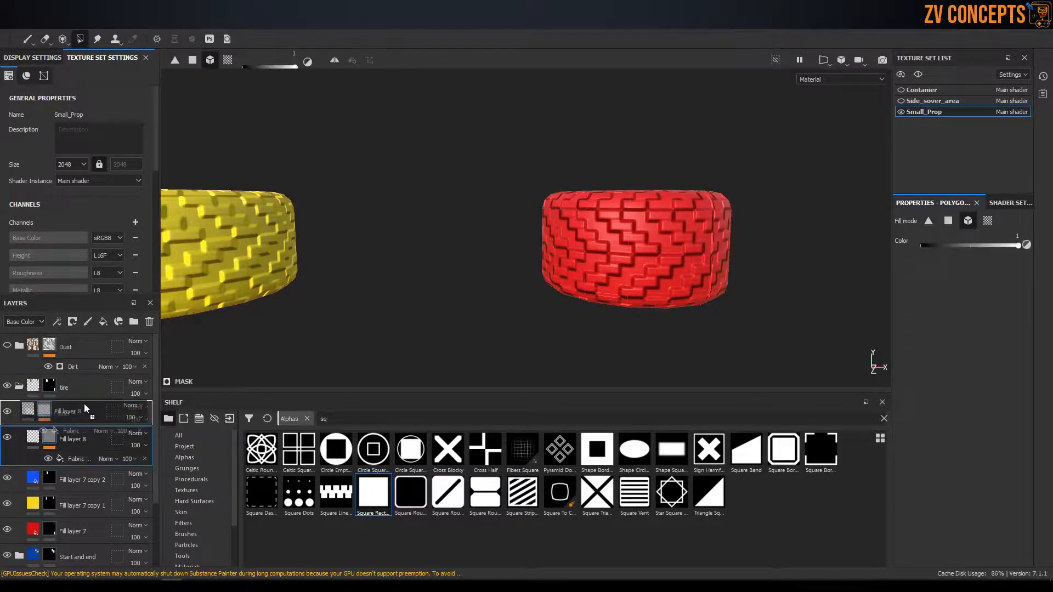
drag(39, 412, 65, 411)
click(31, 414)
click(66, 415)
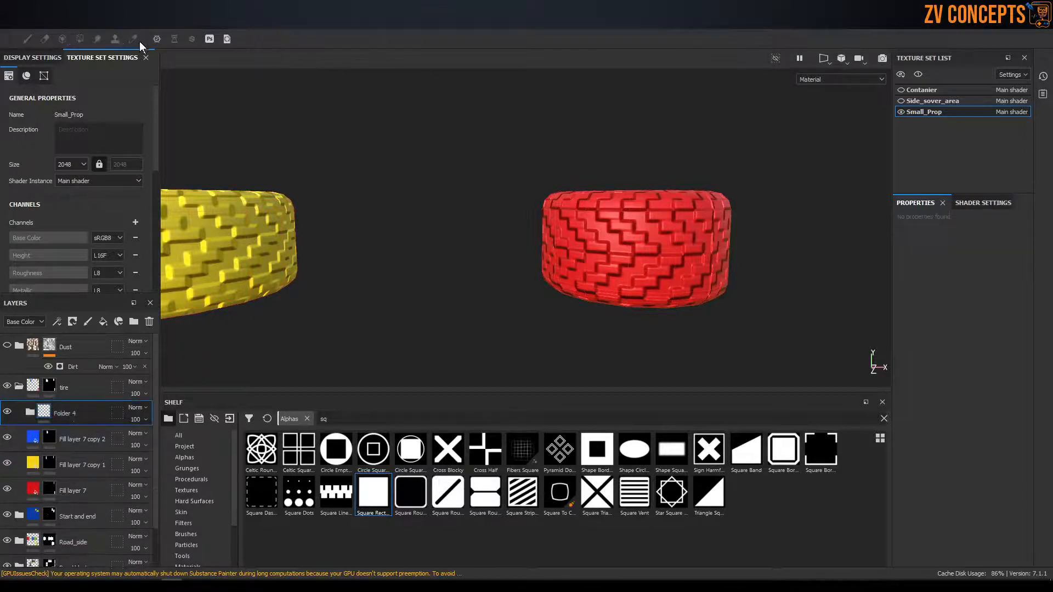
click(73, 324)
click(107, 354)
Polygon-fill the middle quads of the red tire's UV strip in Folder 4's mask, limiting the tread to its outer face
click(193, 59)
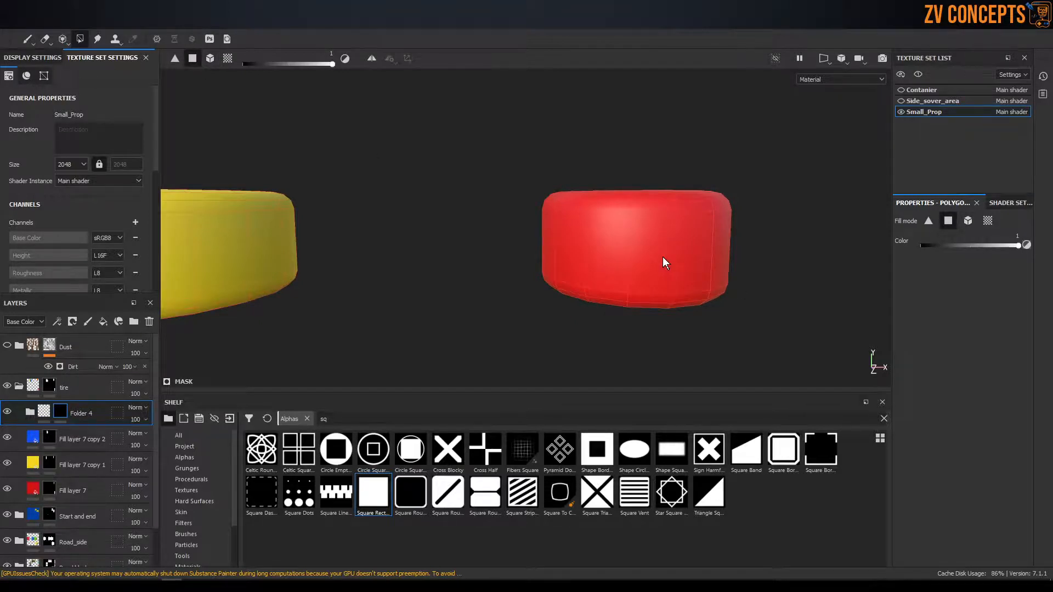
key(F3)
scroll(556, 242, up, 2)
scroll(563, 255, down, 7)
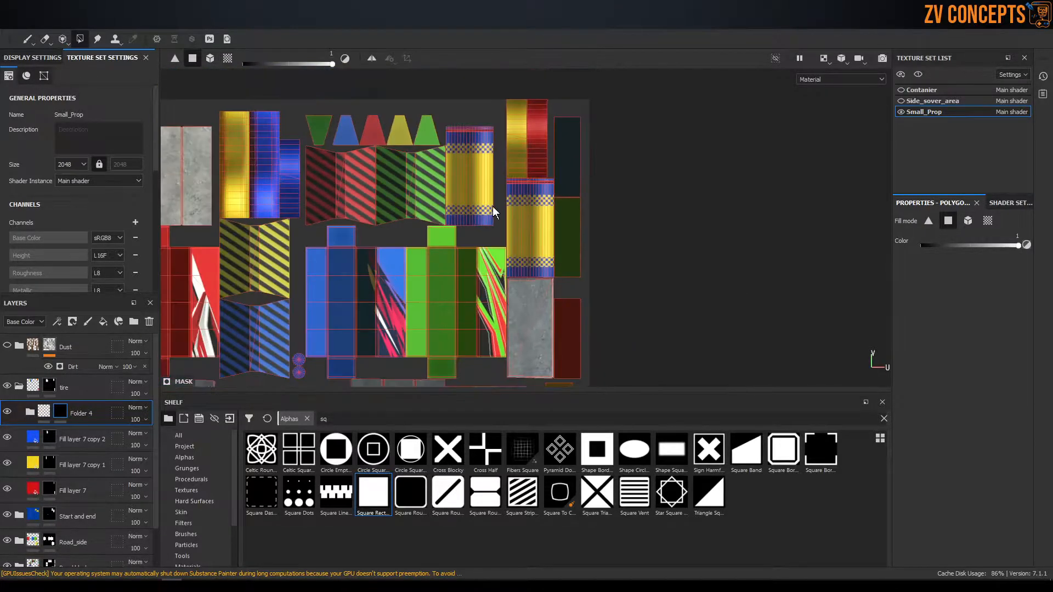
scroll(565, 144, down, 5)
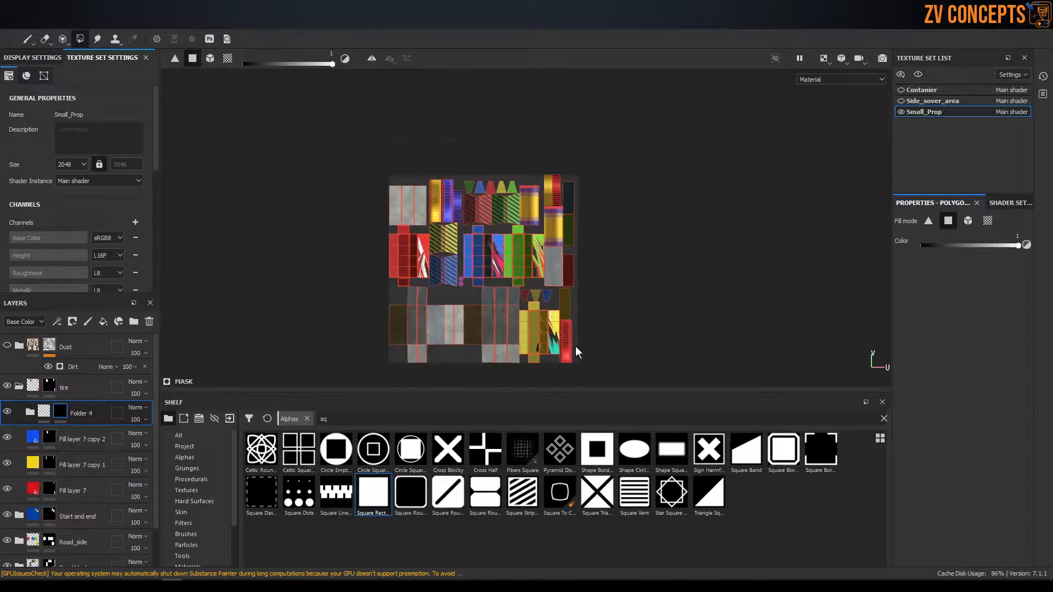
scroll(575, 347, up, 3)
scroll(575, 346, up, 3)
middle_drag(552, 335, 524, 251)
scroll(525, 251, up, 1)
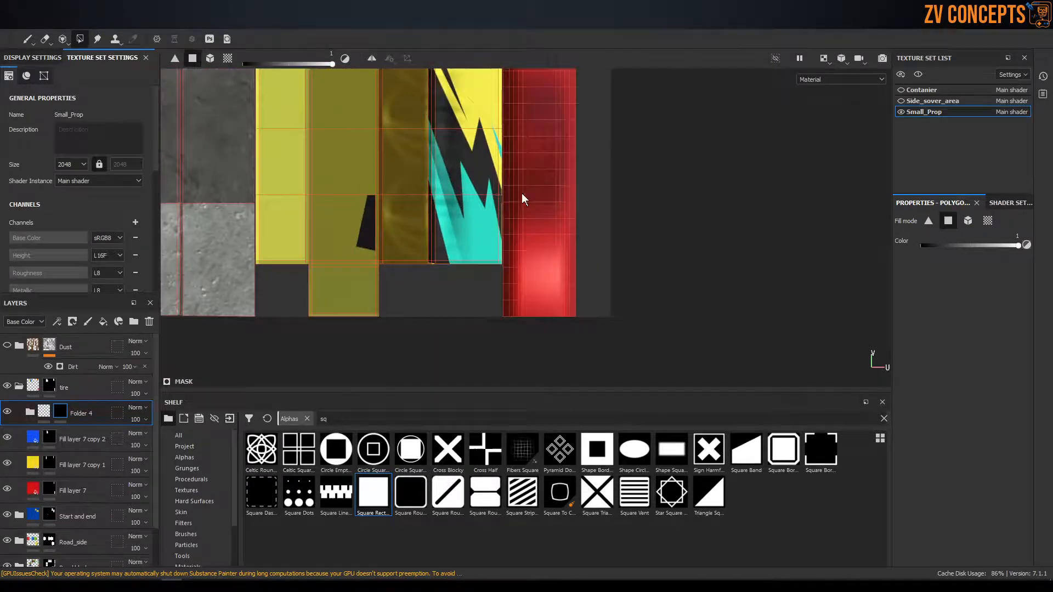
drag(543, 333, 541, 168)
middle_drag(531, 102, 531, 229)
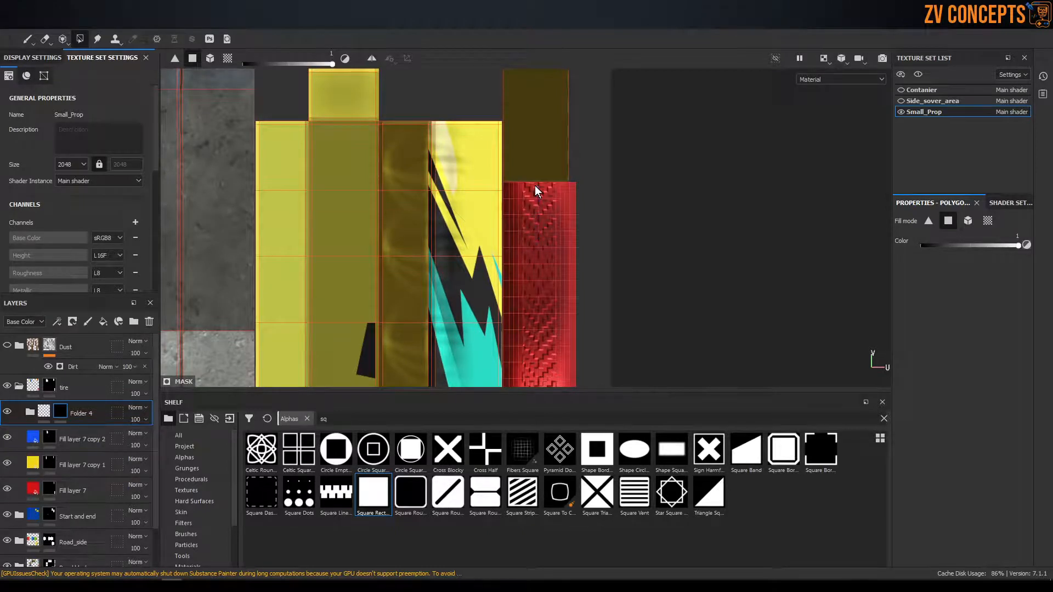
key(F2)
alt+right_drag(777, 215, 649, 219)
alt+drag(649, 220, 496, 225)
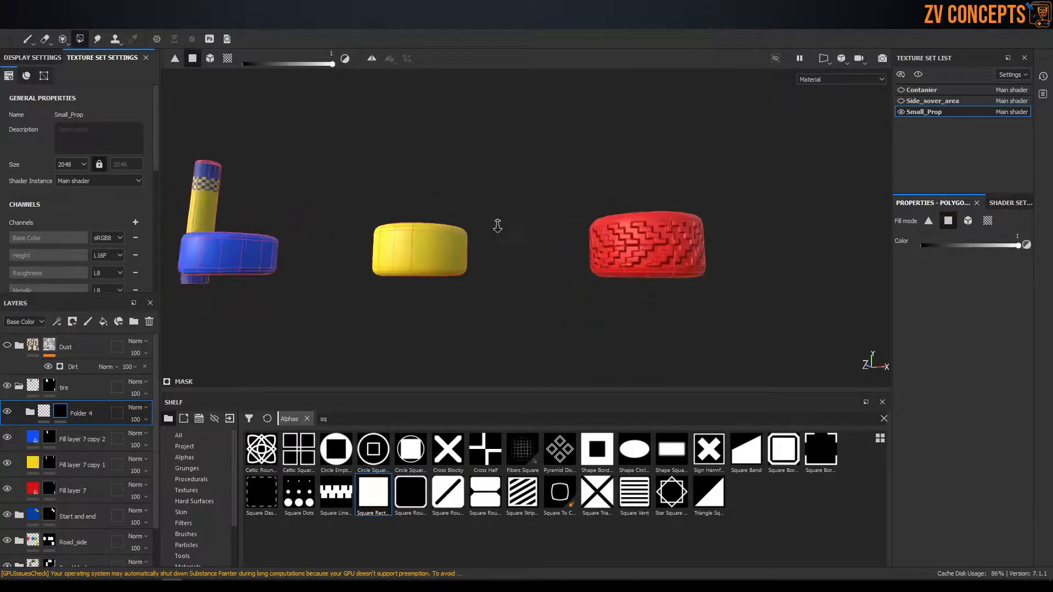
alt+right_drag(496, 225, 653, 235)
alt+drag(653, 235, 702, 234)
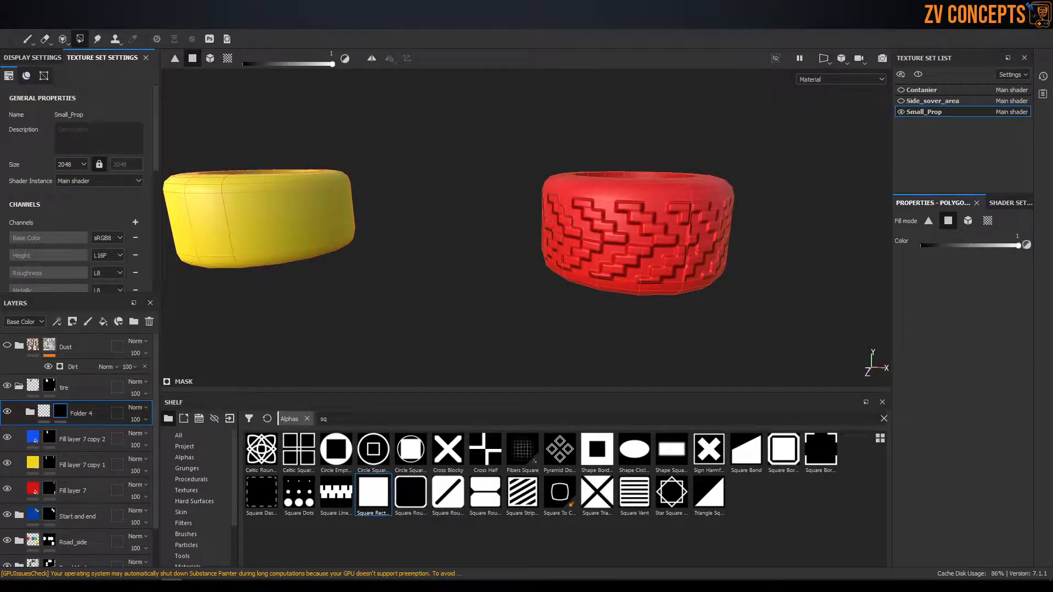
Import the car-tires-picture JPG from the Downloads folder as a texture into the 'Props' project
key(alt+Tab)
mouse_move(369, 282)
mouse_down()
mouse_move(367, 261)
mouse_move(466, 464)
mouse_up()
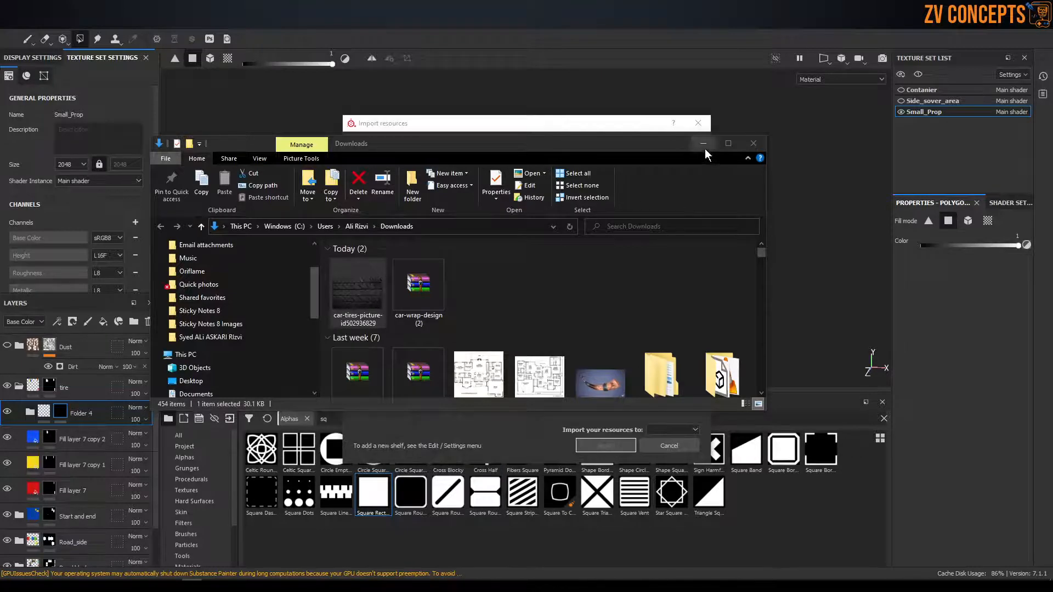
click(704, 147)
click(655, 182)
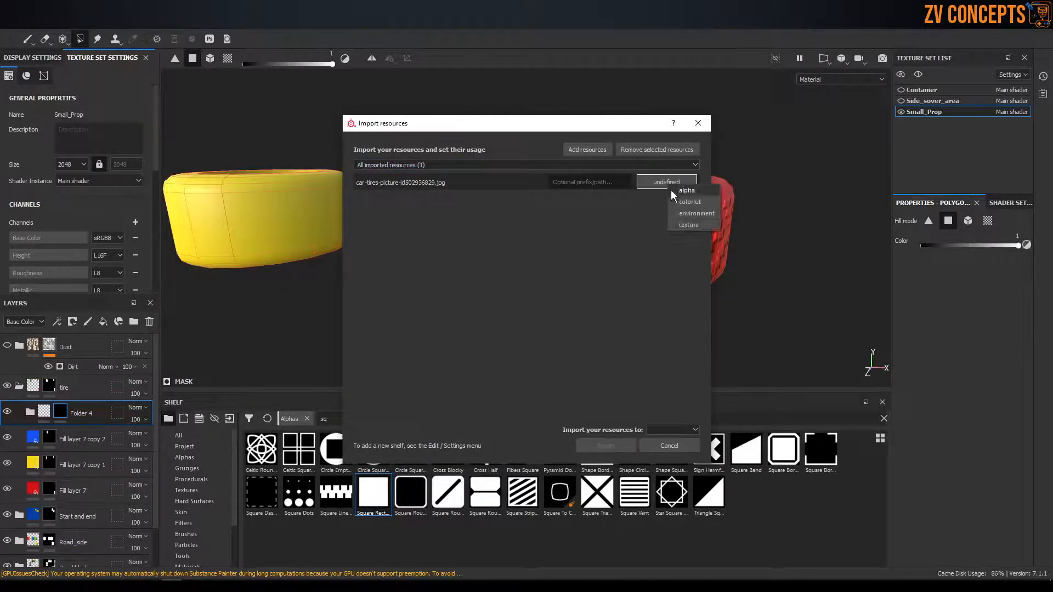
click(684, 225)
click(689, 430)
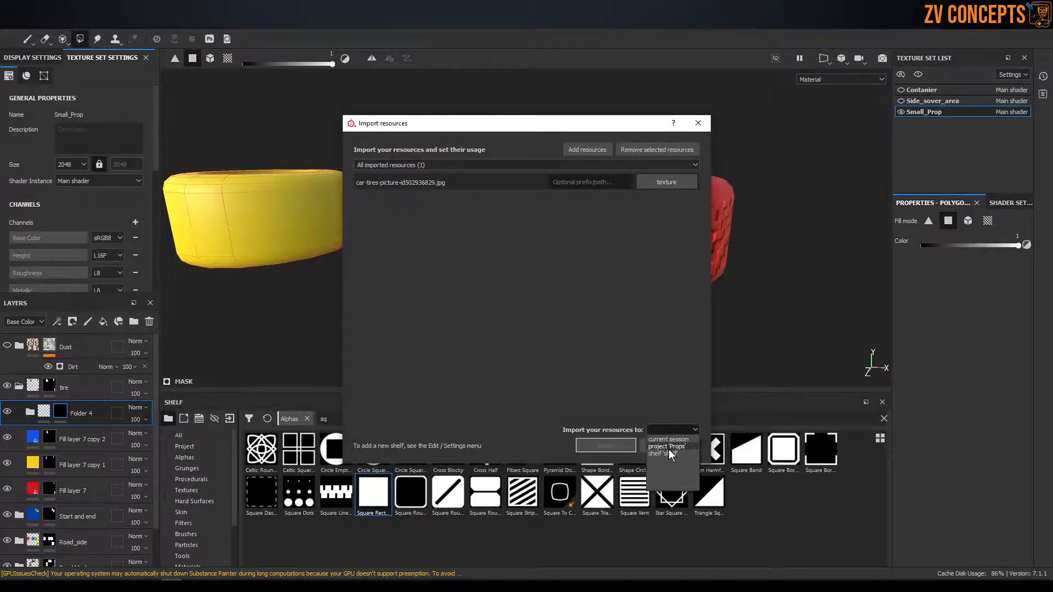
click(669, 448)
click(603, 446)
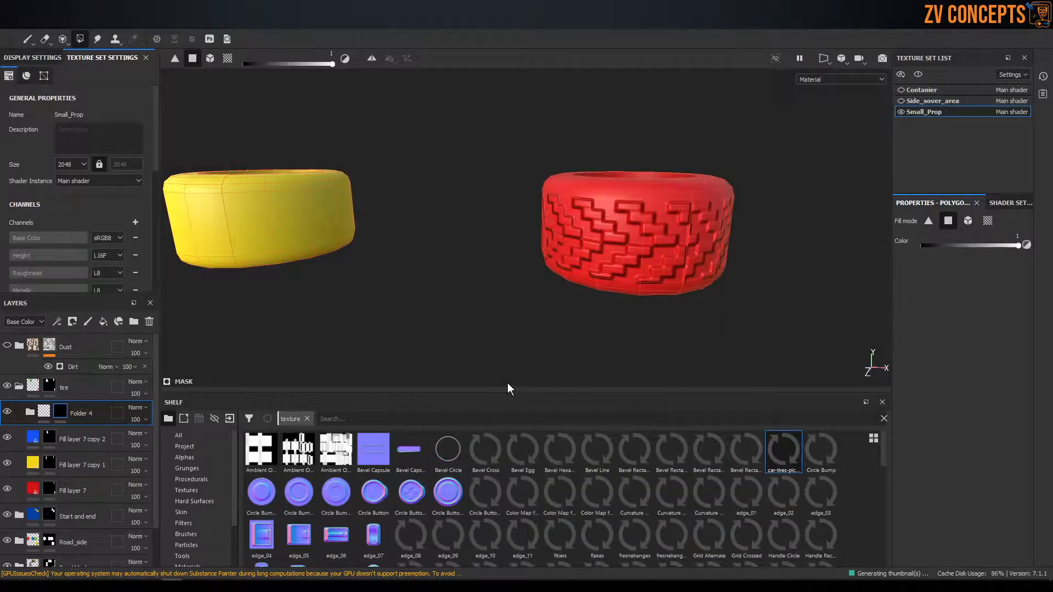
Try the imported tire picture as the grayscale of Fill layer 8's mask fill, clear it and delete that fill effect
click(30, 416)
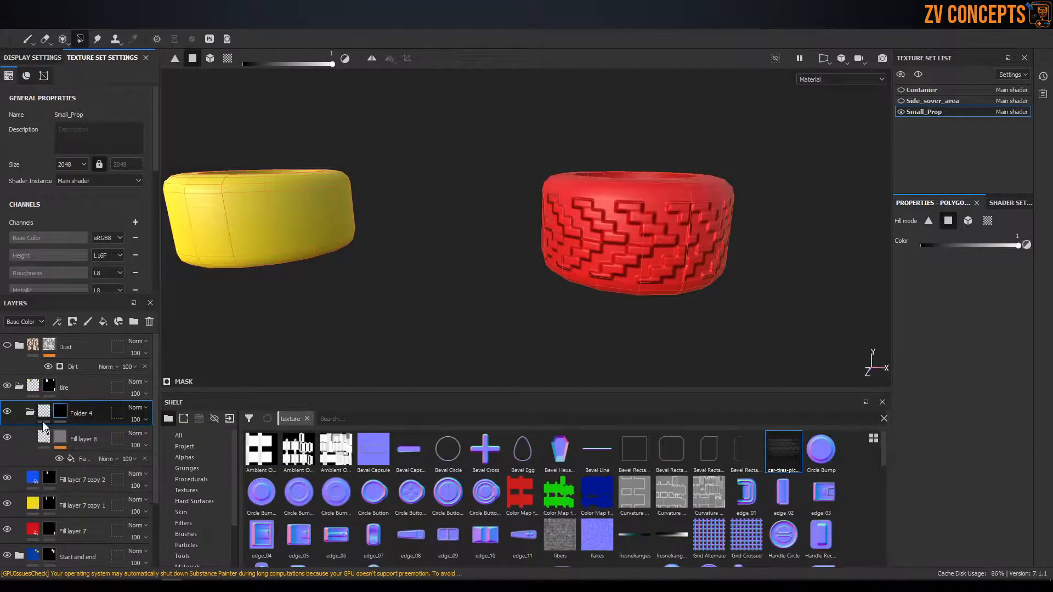
click(86, 455)
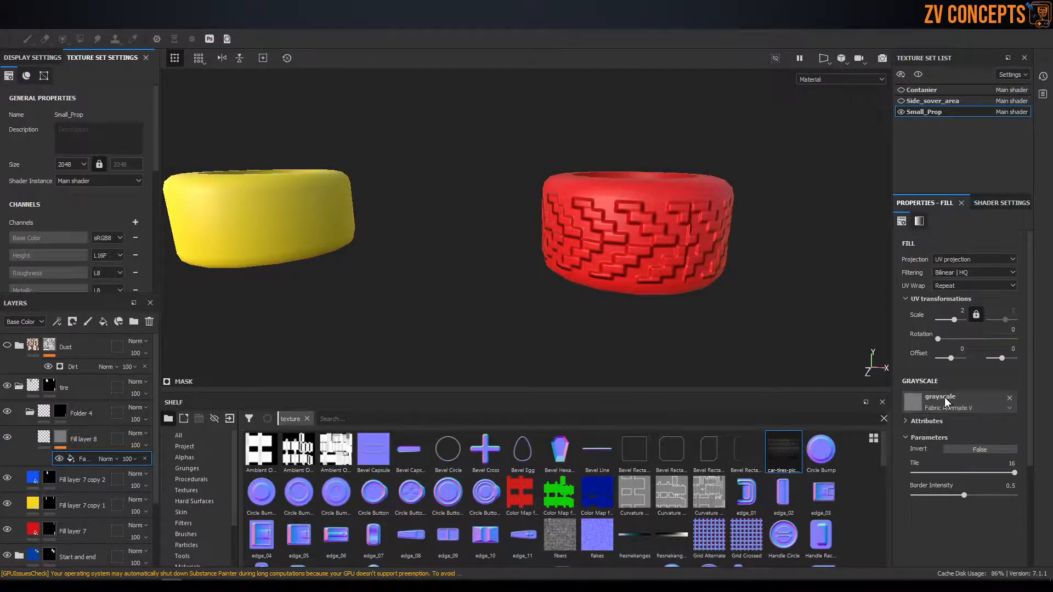
drag(924, 416, 946, 400)
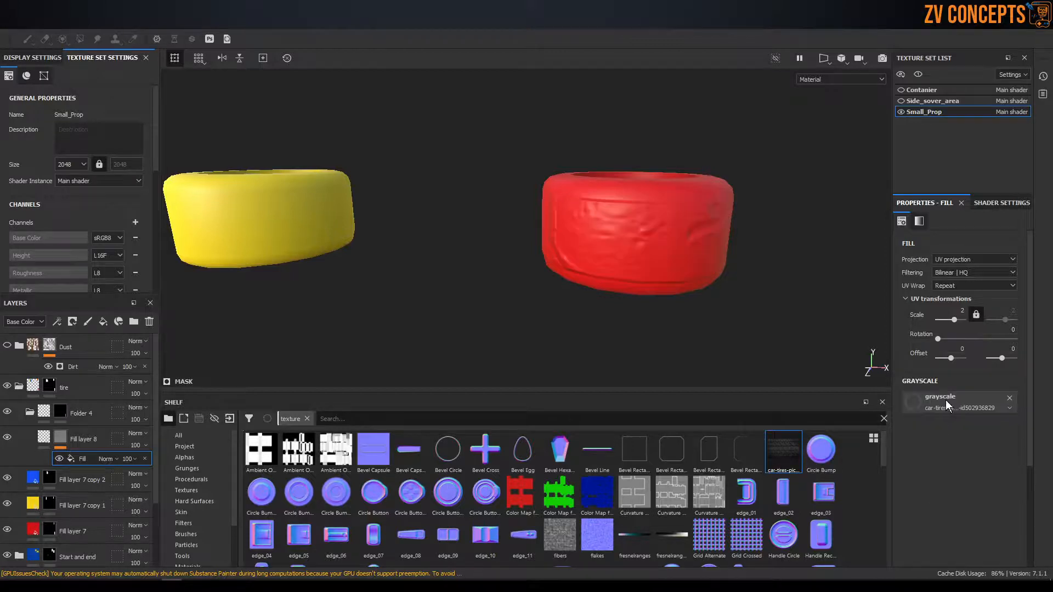
alt+drag(703, 239, 740, 241)
click(1010, 395)
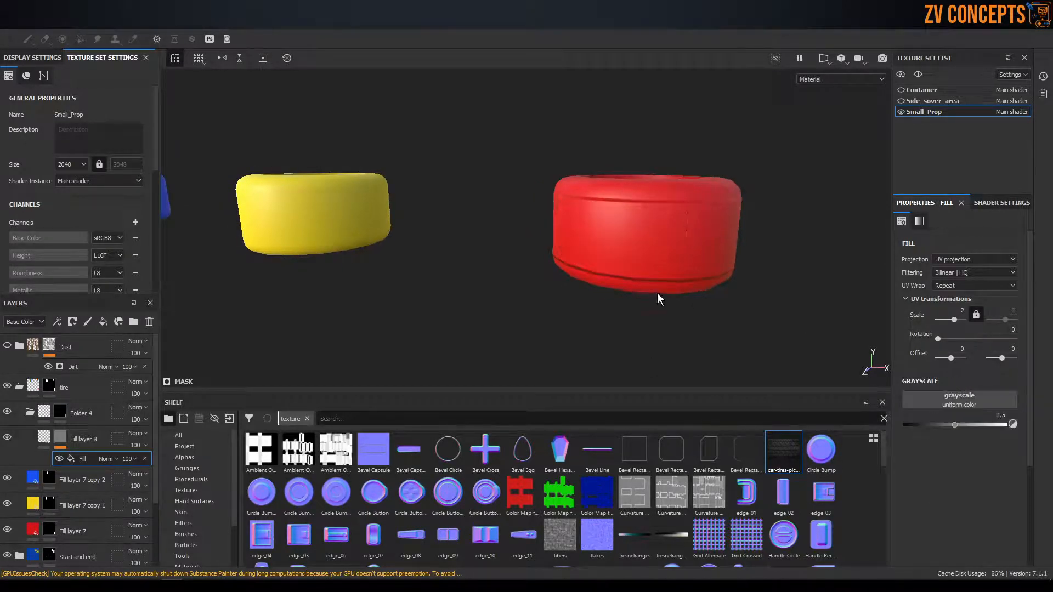
click(144, 459)
Enable Fill layer 8's color channel and assign the imported tire picture to both its base color and height
click(62, 433)
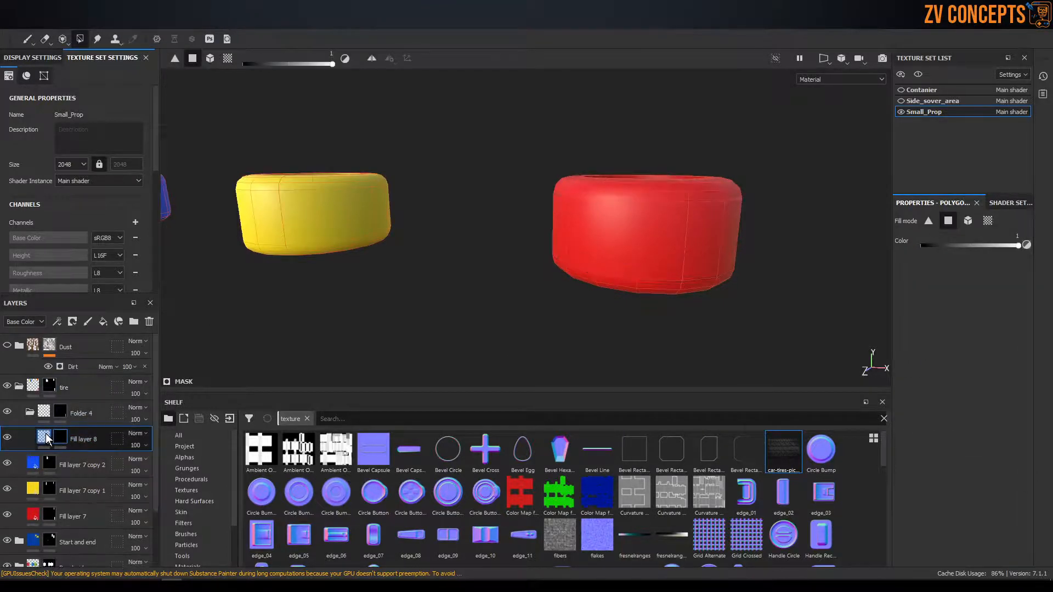
drag(934, 461, 926, 425)
click(914, 396)
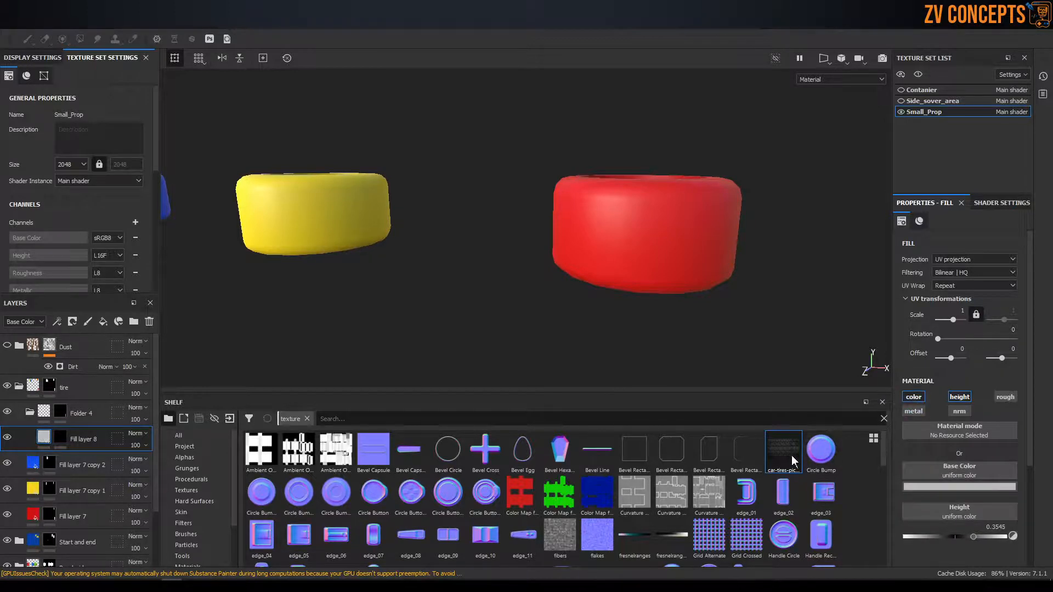
drag(931, 470, 930, 467)
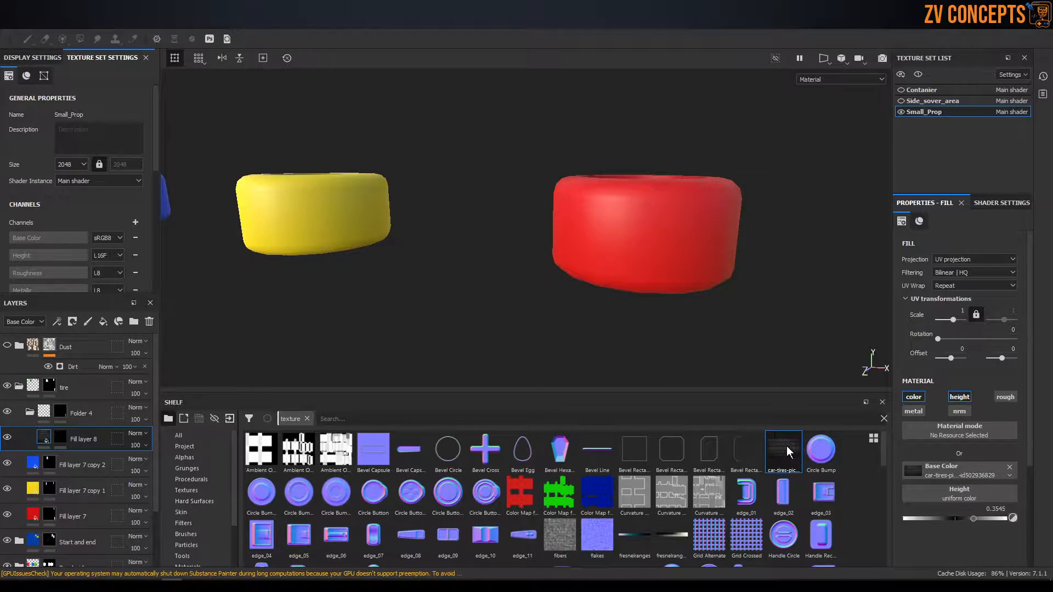
drag(958, 495, 970, 501)
alt+drag(712, 285, 675, 334)
Move Fill layer 8 out of Folder 4 to the top of the tire folder and shift its projection over the red tire's UV strip
click(60, 411)
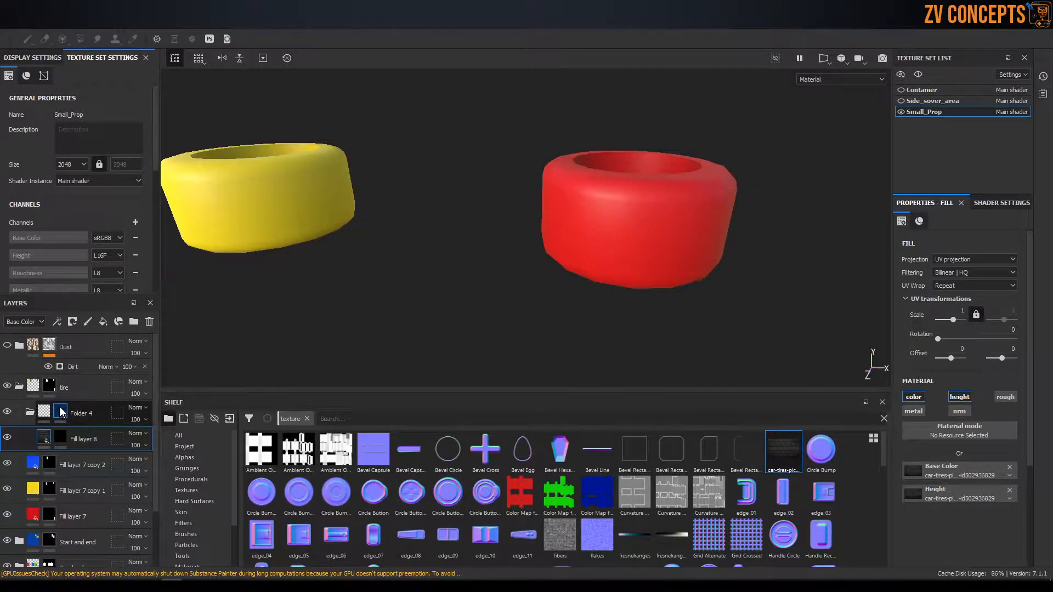
key(4)
key(F2)
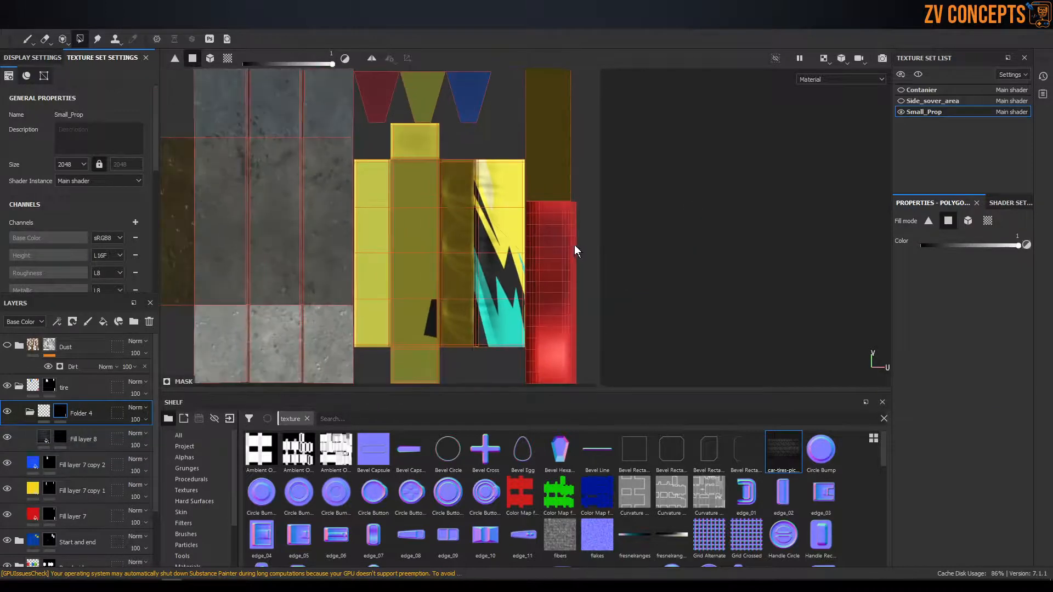
scroll(524, 304, up, 4)
drag(101, 438, 94, 393)
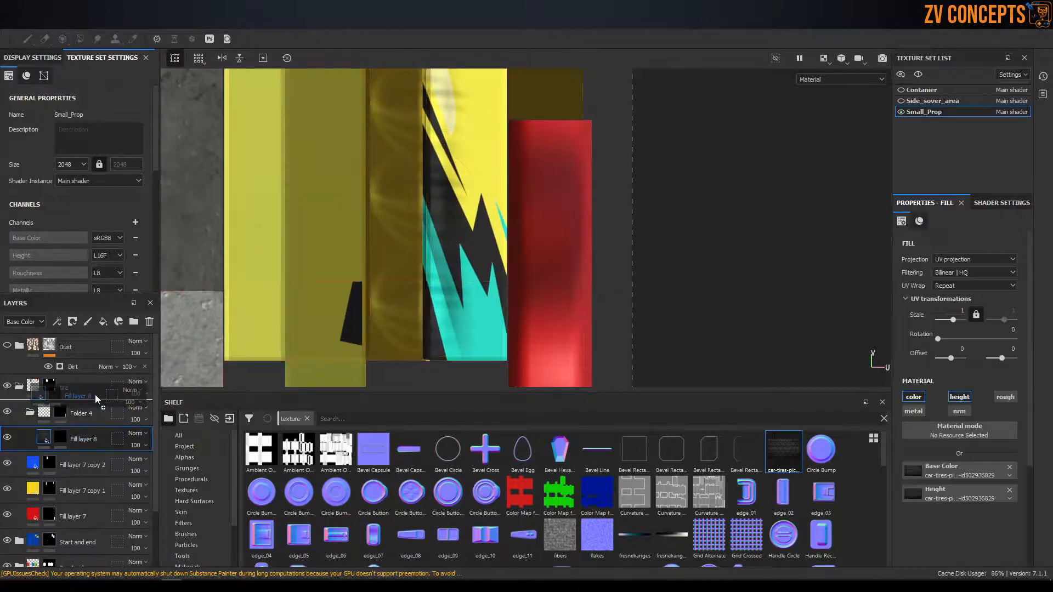
scroll(553, 220, down, 8)
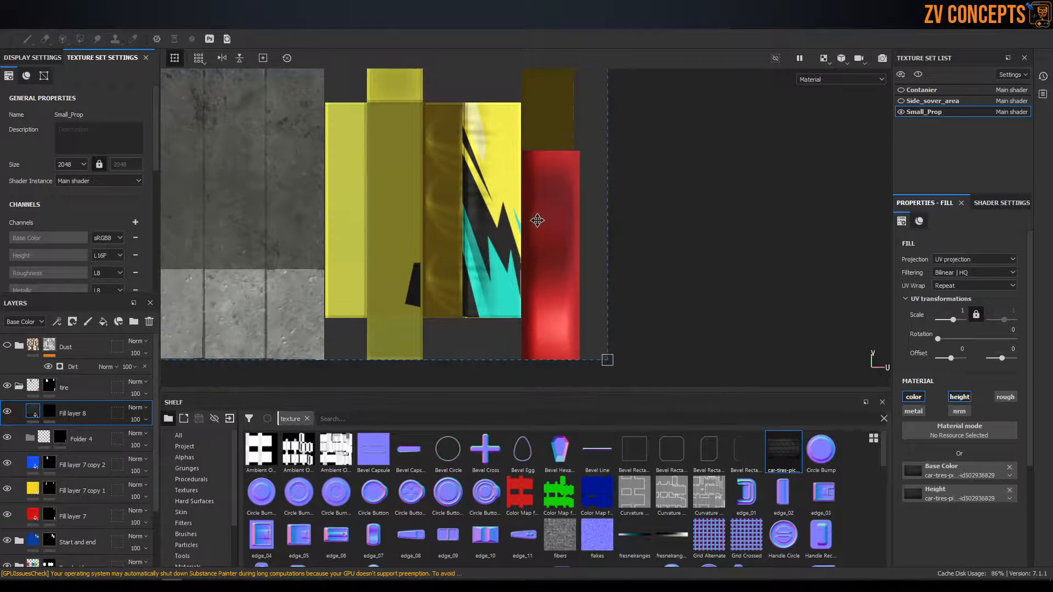
drag(462, 176, 482, 190)
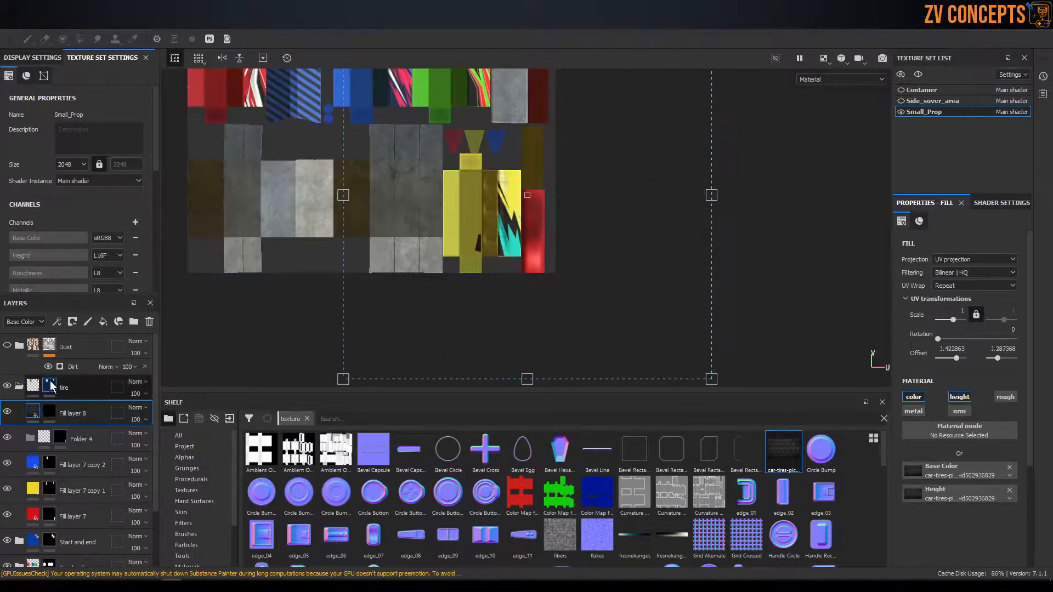
Polygon-fill the middle quads of the red tire's UV strip in Fill layer 8's own mask
click(49, 412)
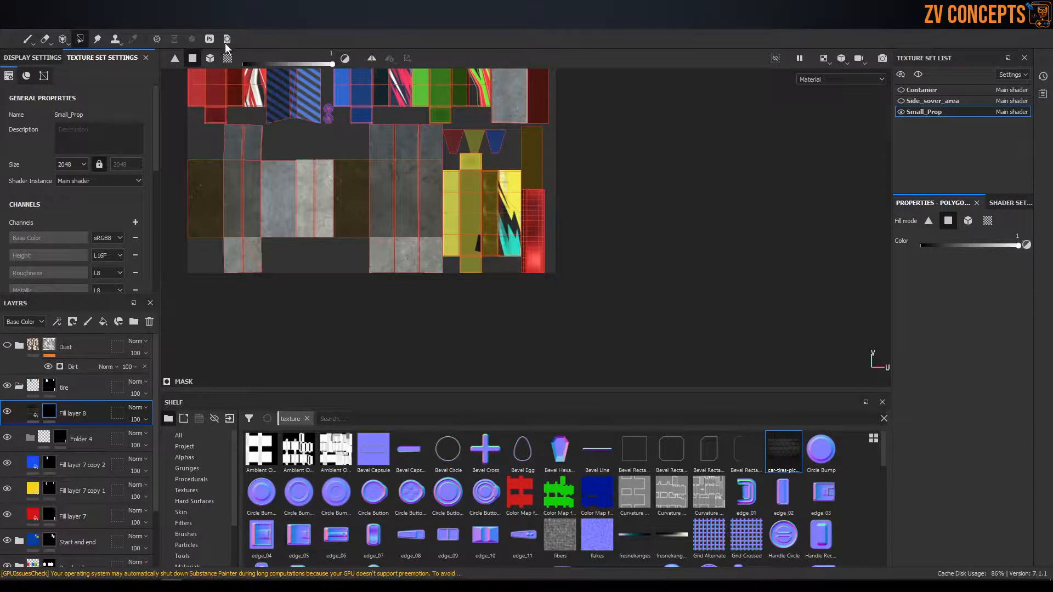
click(227, 59)
click(192, 58)
scroll(565, 203, up, 5)
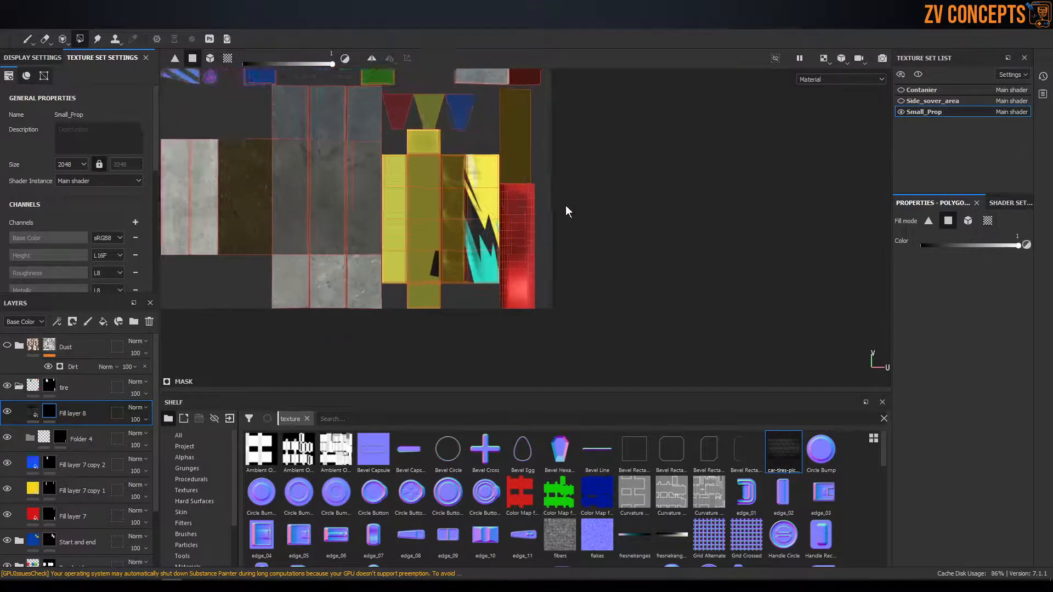
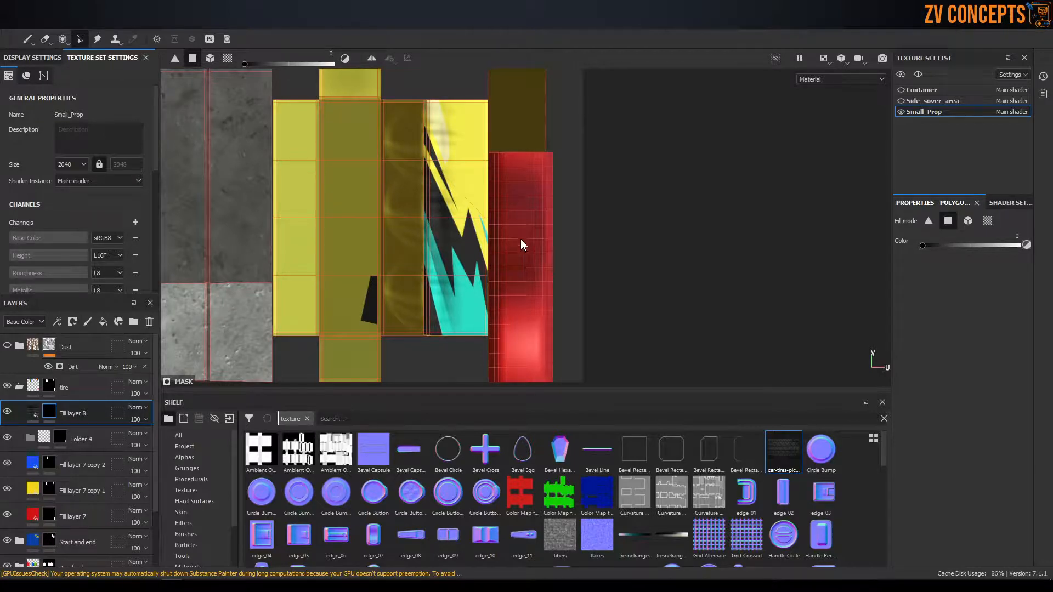
drag(521, 325, 516, 258)
drag(511, 213, 519, 166)
alt+middle_drag(531, 295, 538, 208)
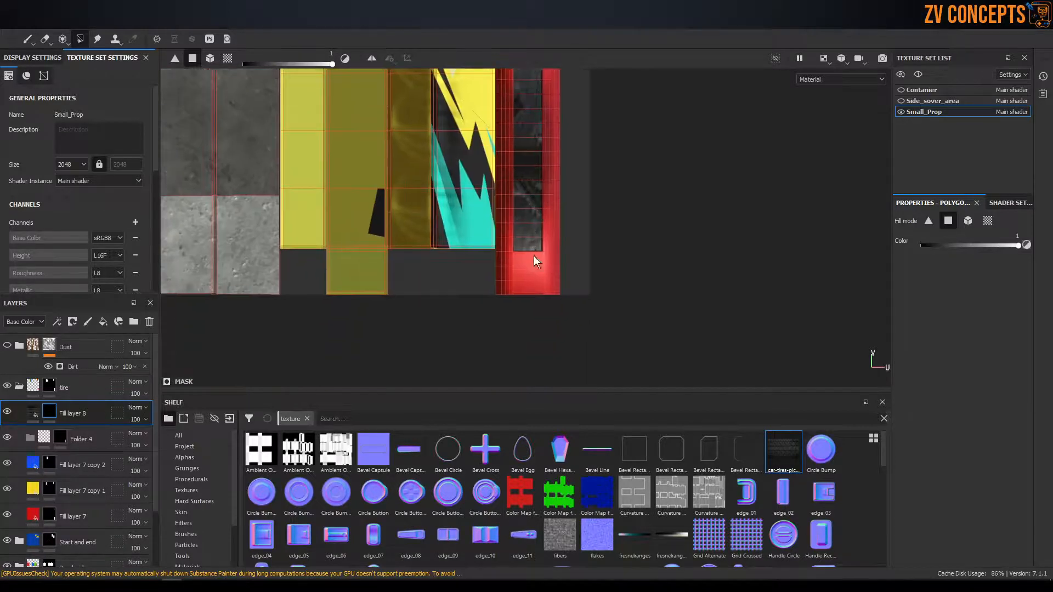
Shrink Fill layer 8's projection around the red tire's UV strip to a scale of about 6.79 by 4.86
click(34, 413)
scroll(554, 208, down, 5)
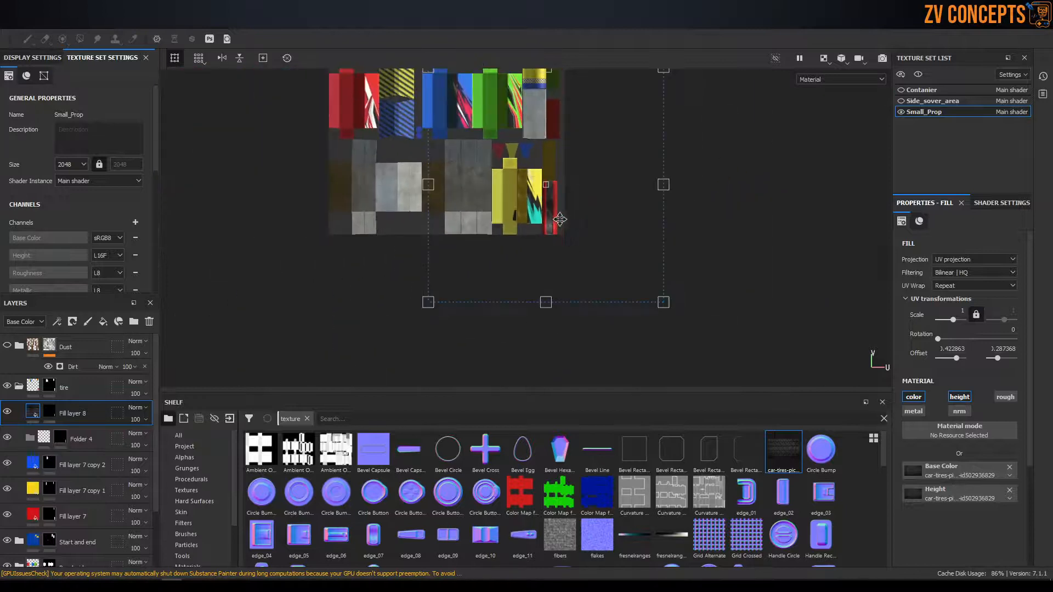
drag(580, 160, 596, 176)
drag(661, 125, 550, 208)
scroll(550, 209, up, 5)
scroll(550, 209, up, 4)
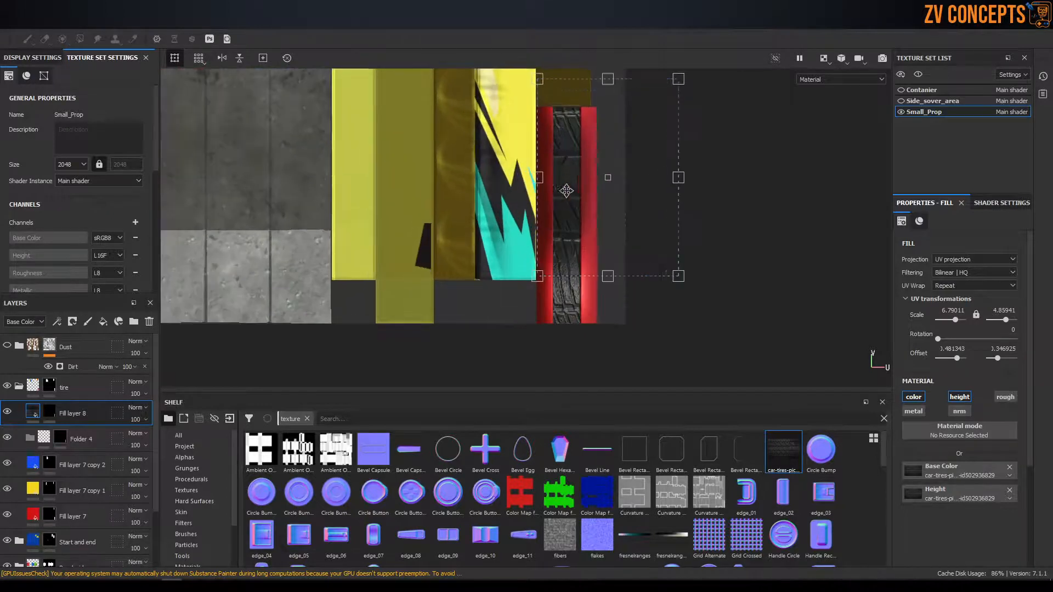
Rotate Fill layer 8's projection to 270 degrees and narrow it to roughly the width of the red tire's UV strip
drag(692, 75, 707, 238)
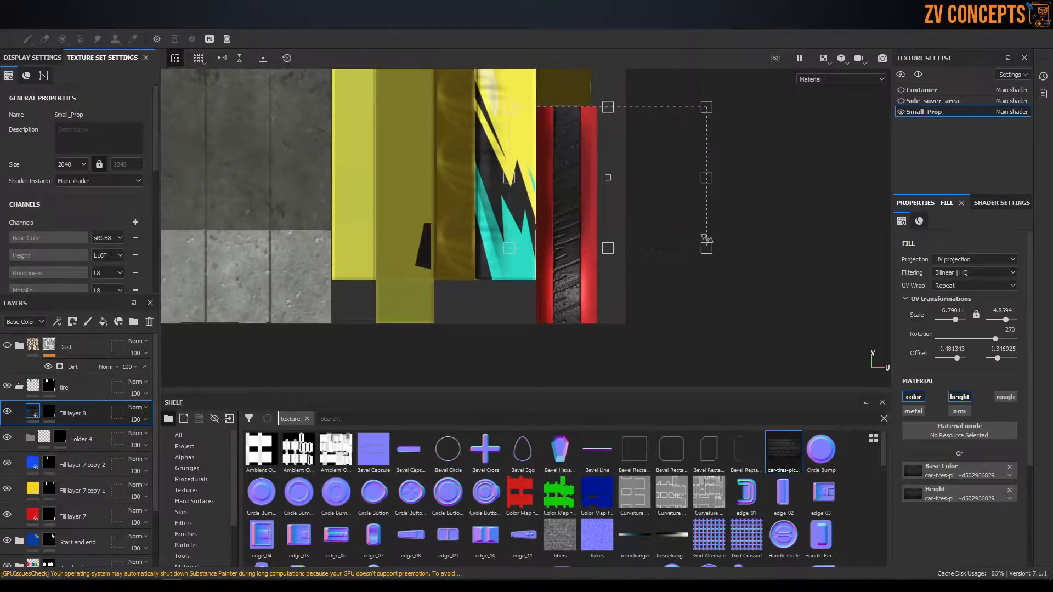
drag(706, 176, 593, 177)
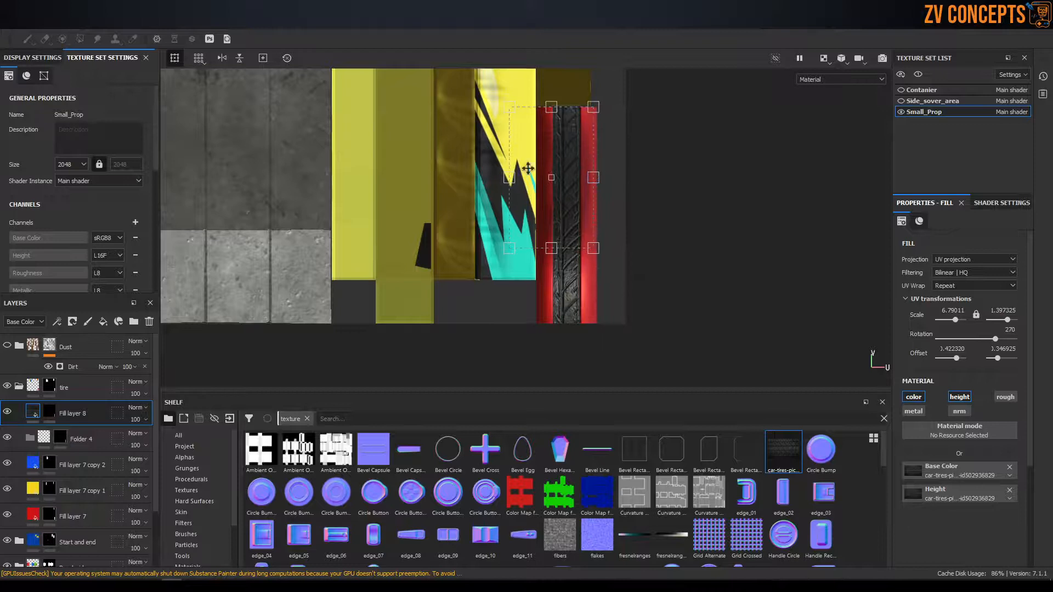
drag(509, 179, 620, 151)
Fill the red tire's whole UV island in Fill layer 8's mask using the UV chunk fill mode
click(49, 413)
key(4)
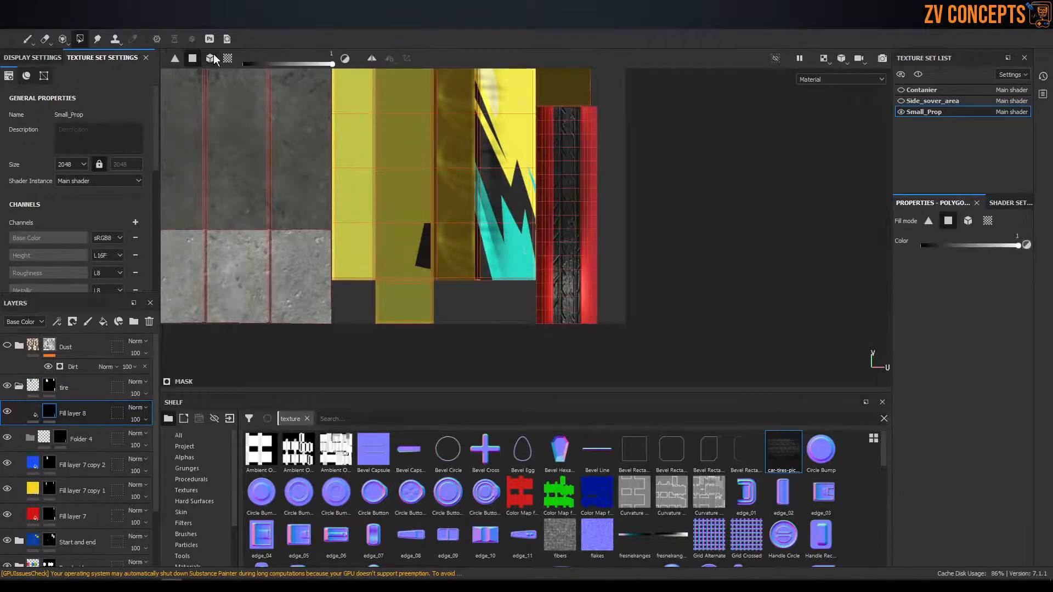
click(590, 144)
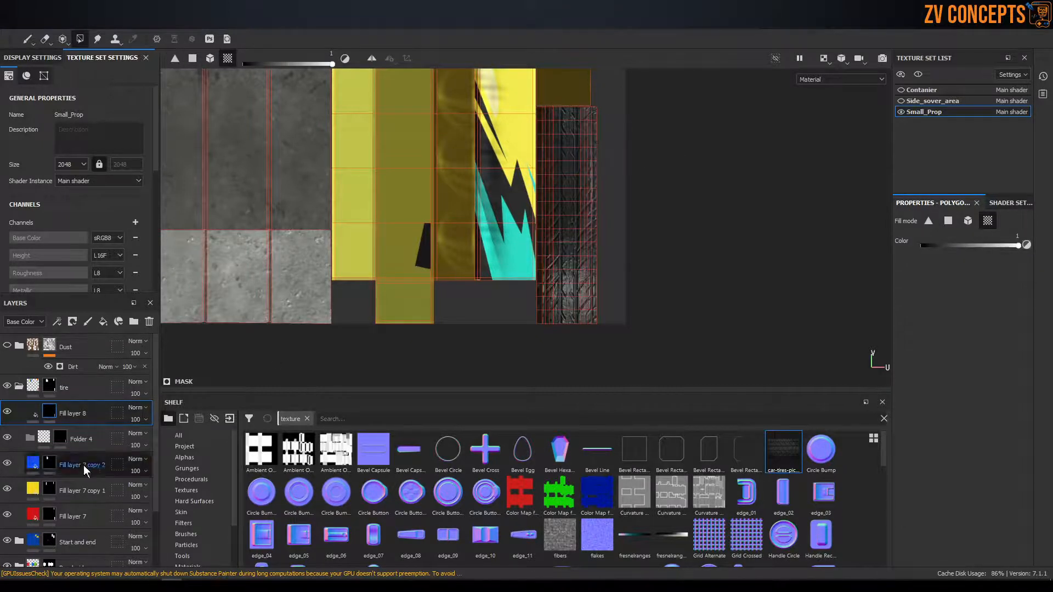
scroll(595, 165, up, 3)
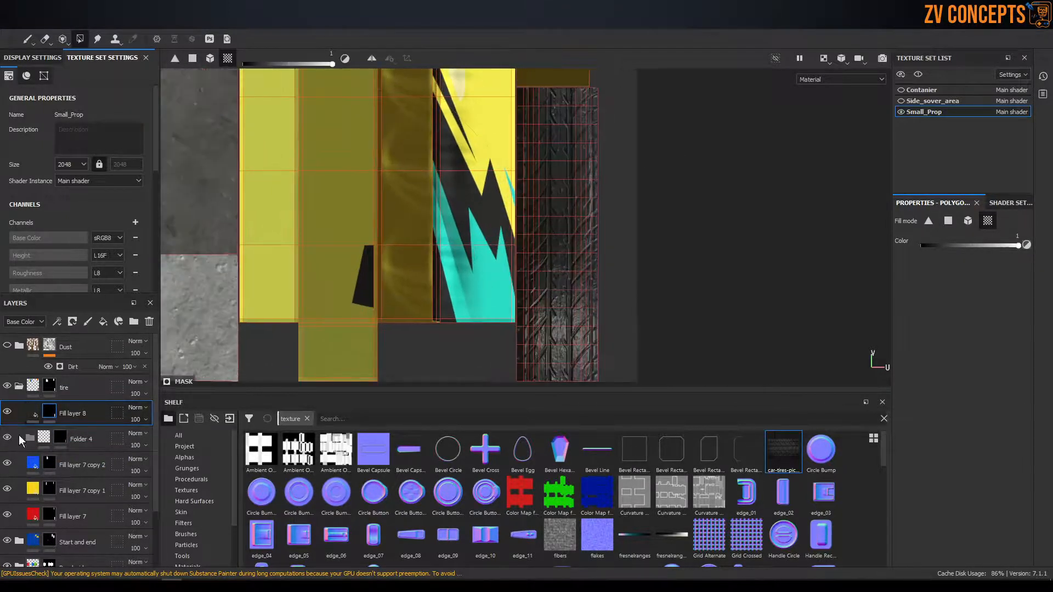
Fit the edges of Fill layer 8's projection to the red tire's UV strip, with a lengthwise scale of about 6.87
click(33, 412)
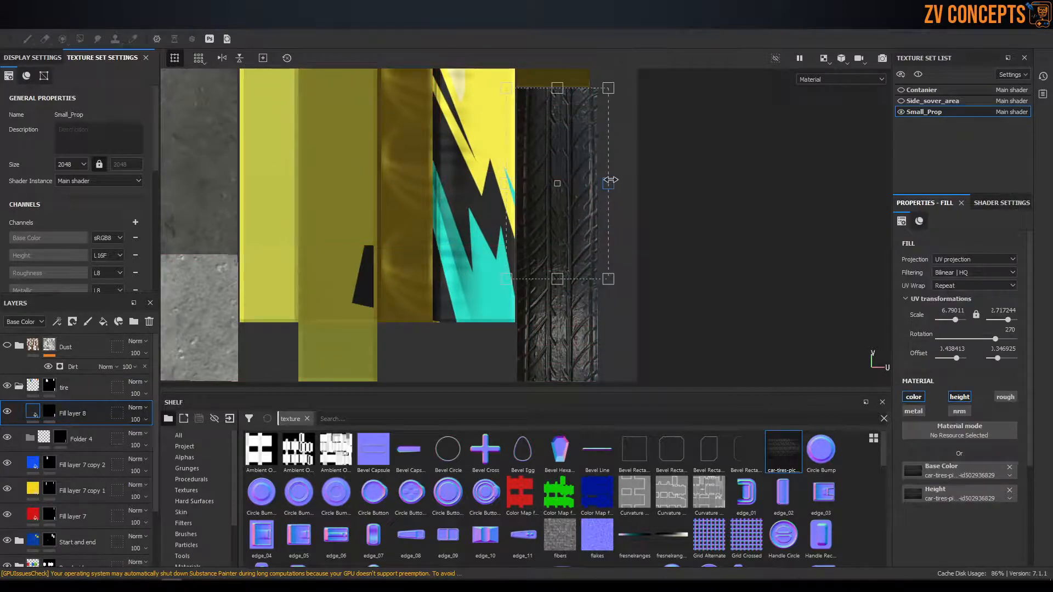
drag(610, 180, 599, 177)
drag(506, 183, 512, 182)
drag(550, 91, 550, 90)
drag(553, 281, 568, 281)
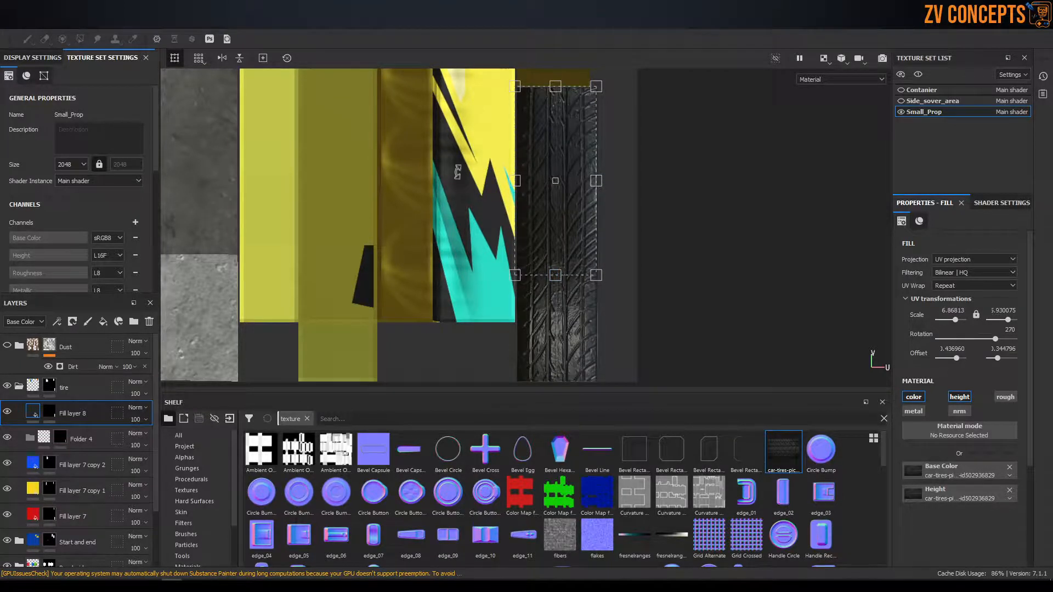
Disable Fill layer 8's color channel and check the height-only tread on the red tire in 3D
click(913, 398)
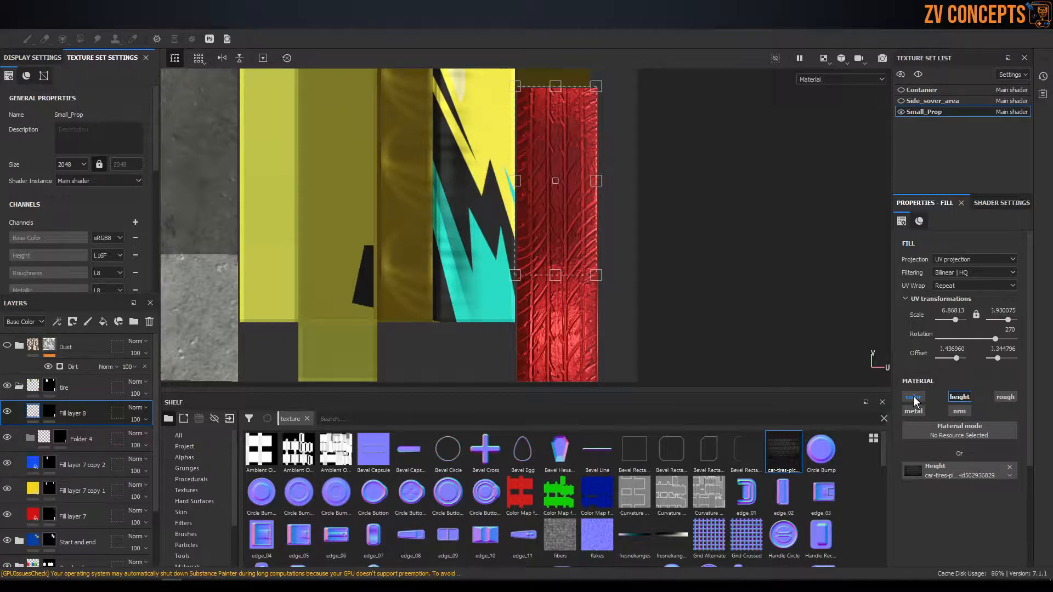
key(F2)
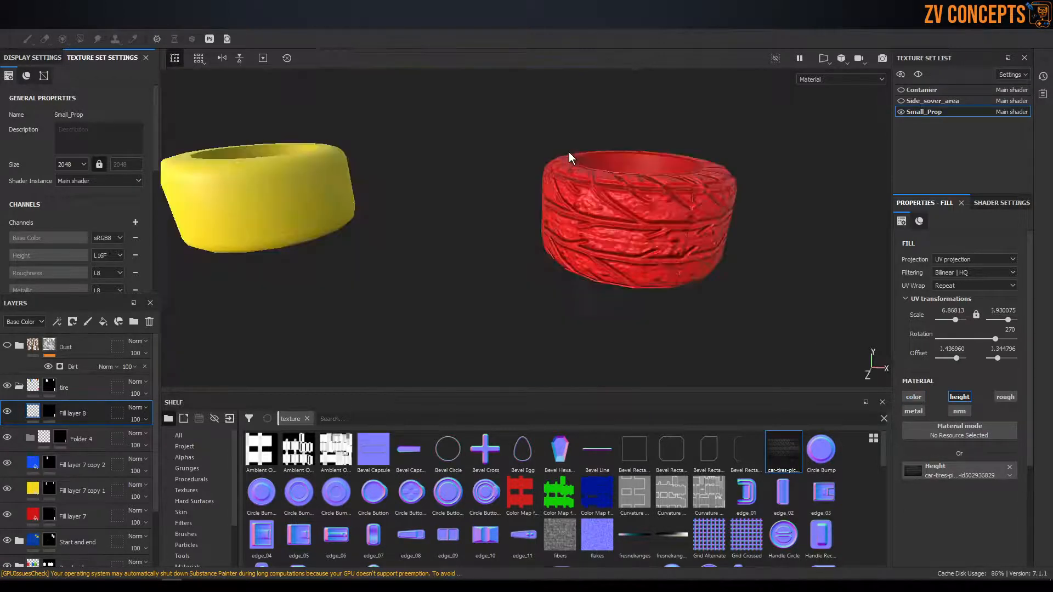
mouse_move(557, 198)
alt+mouse_down()
mouse_move(712, 220)
mouse_move(560, 207)
mouse_move(538, 195)
alt+mouse_up()
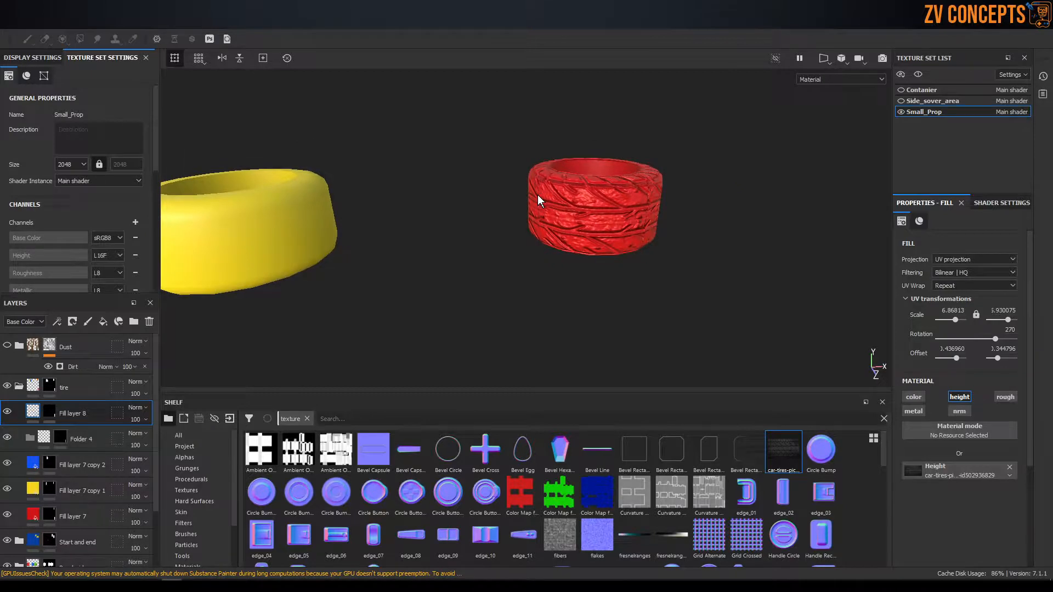
Shorten Fill layer 8's projection along the red tire's UV strip for a denser tread repeat, and inspect it in 3D
key(F1)
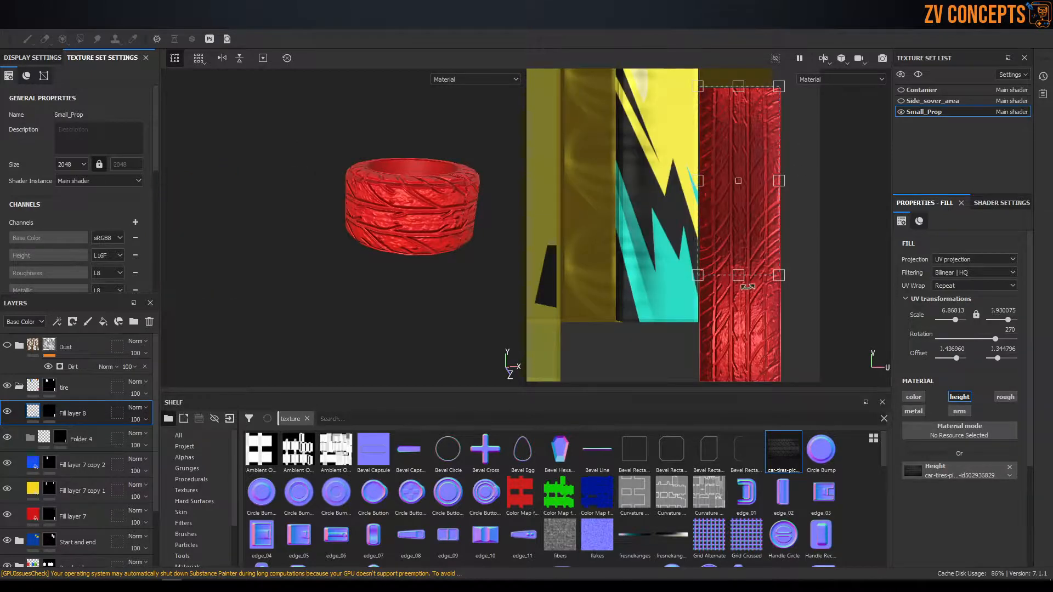
drag(738, 275, 738, 154)
alt+drag(440, 215, 358, 237)
alt+right_drag(358, 237, 532, 295)
alt+drag(532, 295, 447, 285)
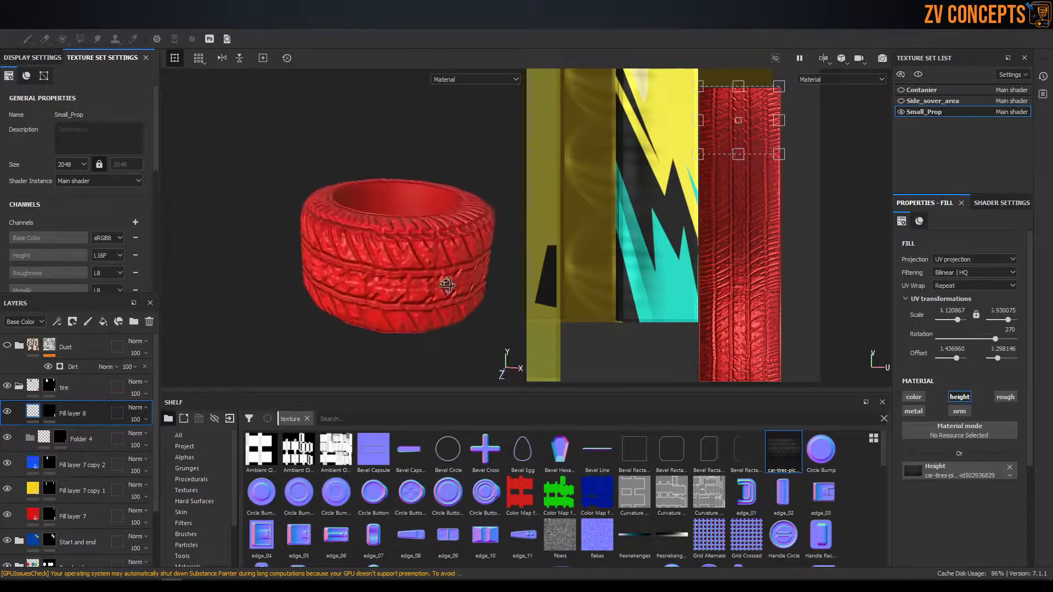
scroll(390, 268, down, 3)
scroll(390, 268, up, 2)
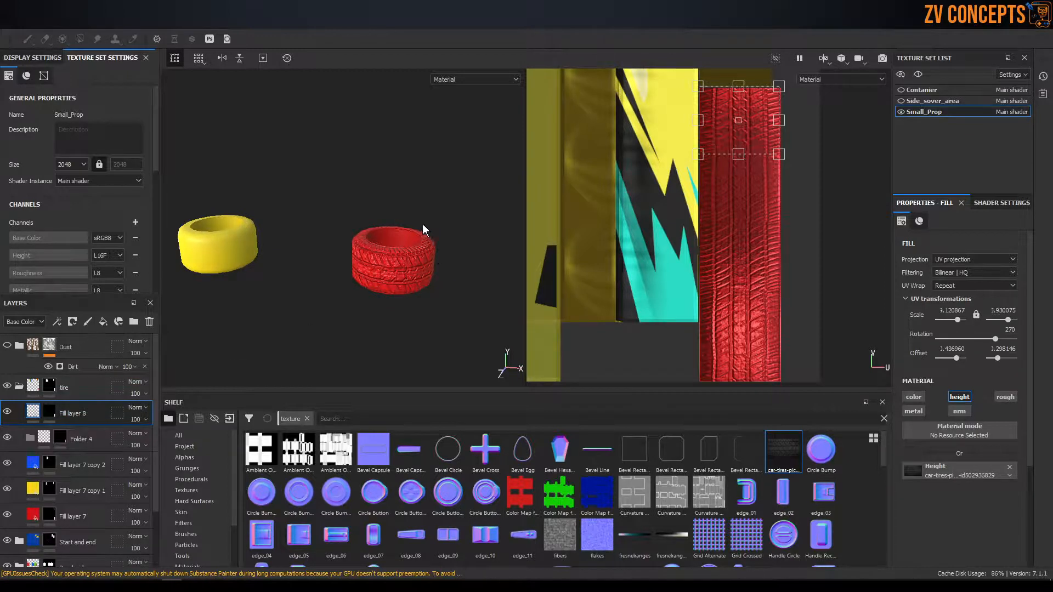
Extend Fill layer 8's mask to the yellow and blue tires in the 3D view using the UV chunk fill mode
alt+drag(270, 205, 291, 209)
alt+middle_drag(291, 209, 370, 202)
click(367, 170)
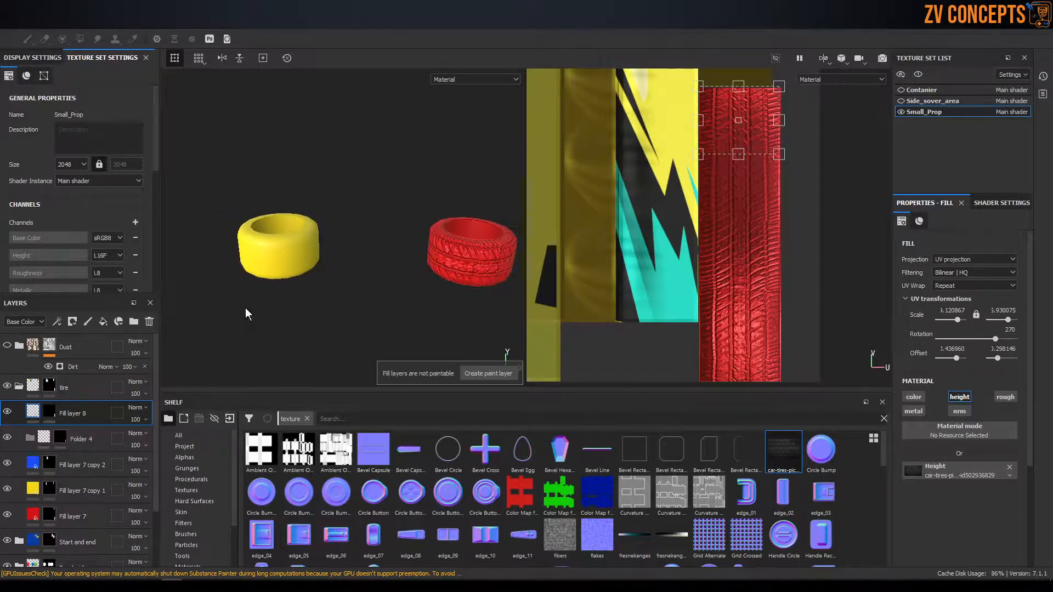
click(48, 413)
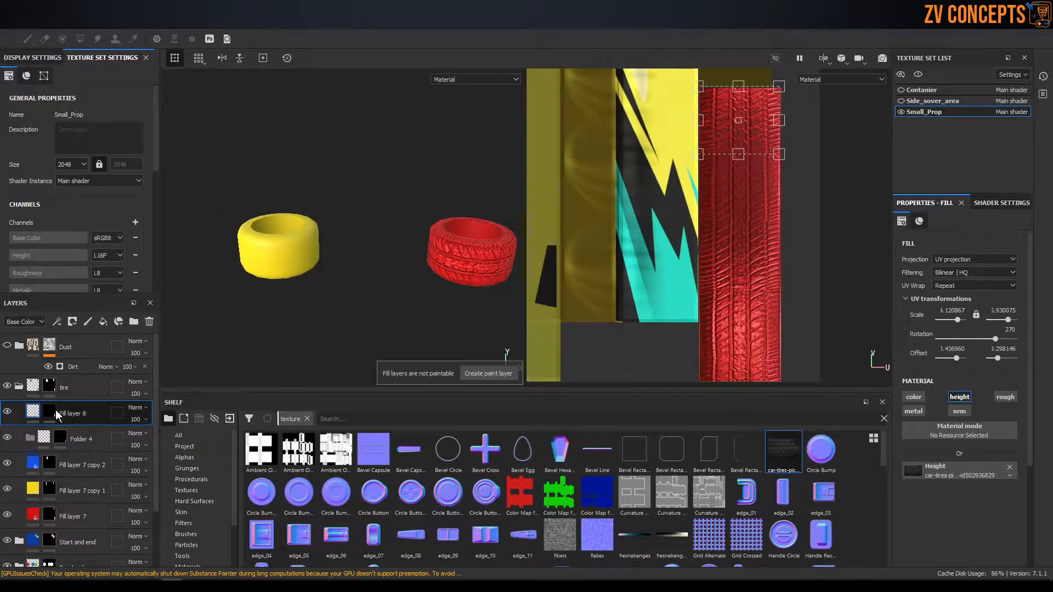
drag(351, 157, 226, 313)
click(294, 249)
alt+middle_drag(224, 251, 261, 261)
click(206, 256)
alt+drag(241, 260, 318, 242)
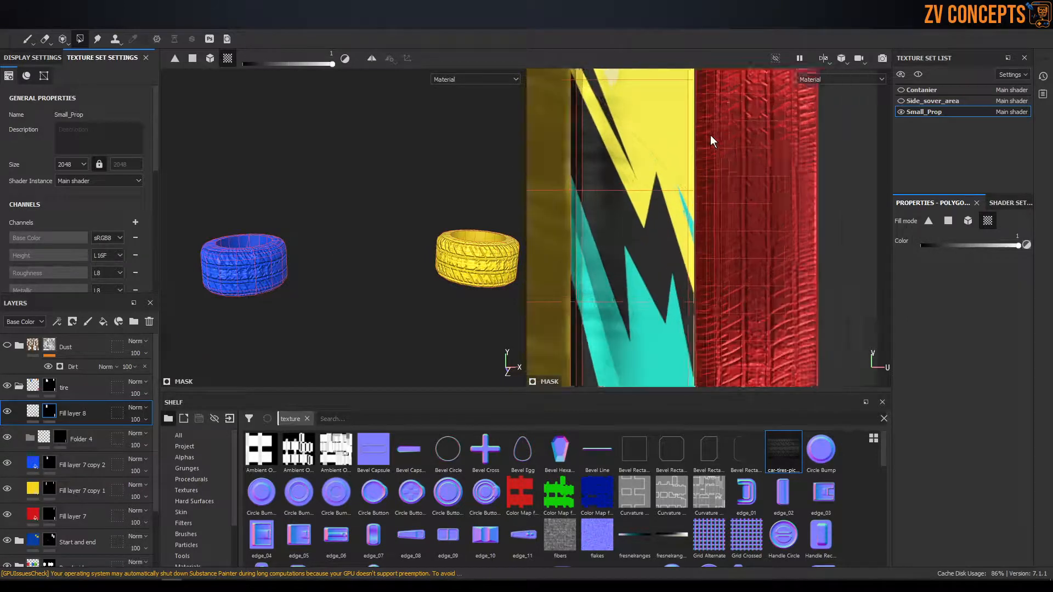
Switch to the 3D-only view, then collapse the tire folder and turn the Dust folder's visibility back on
scroll(711, 137, down, 5)
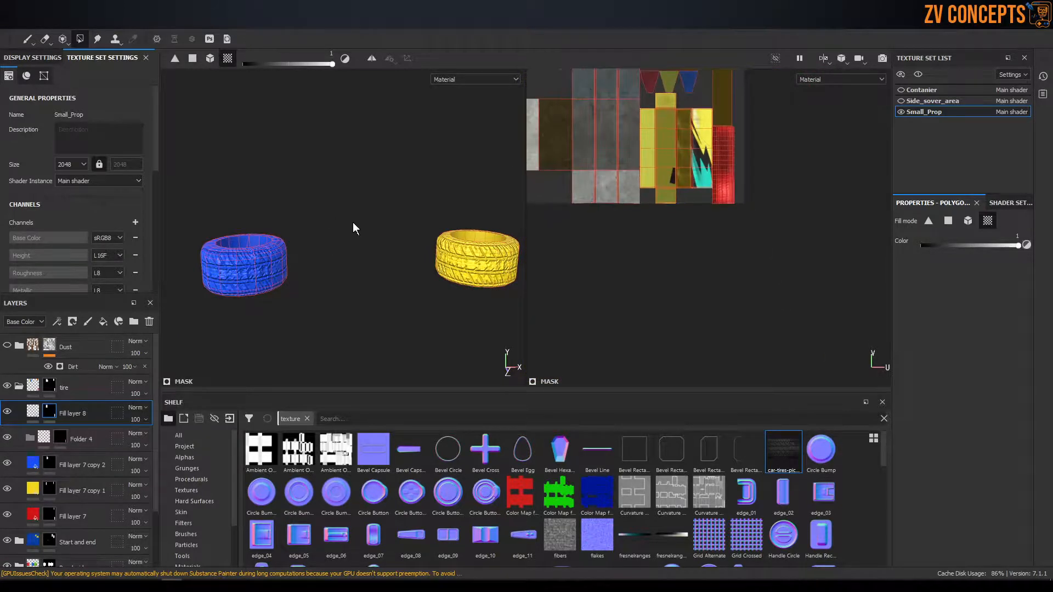
key(F4)
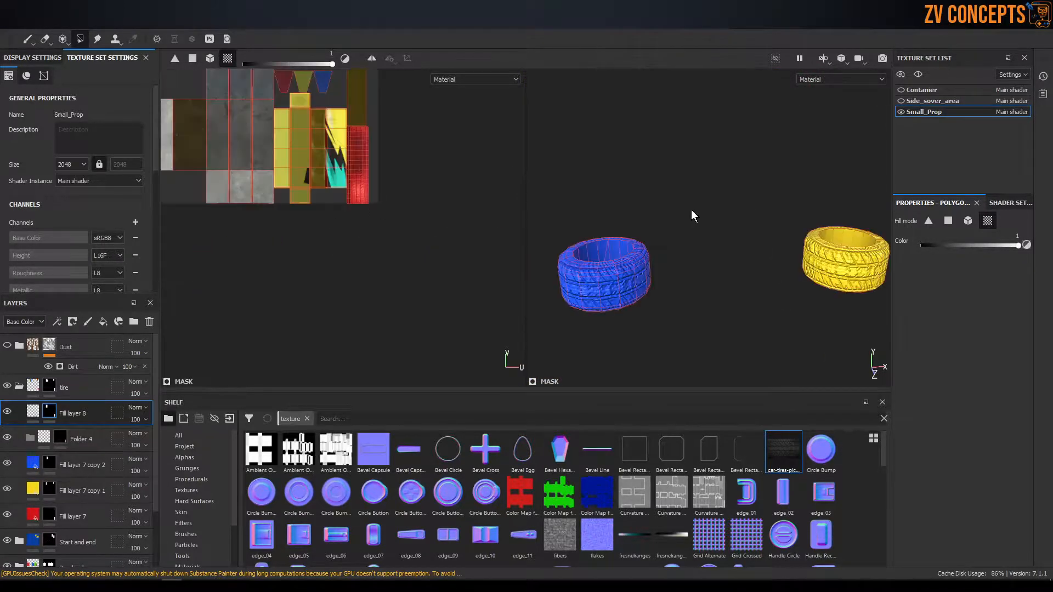
key(F2)
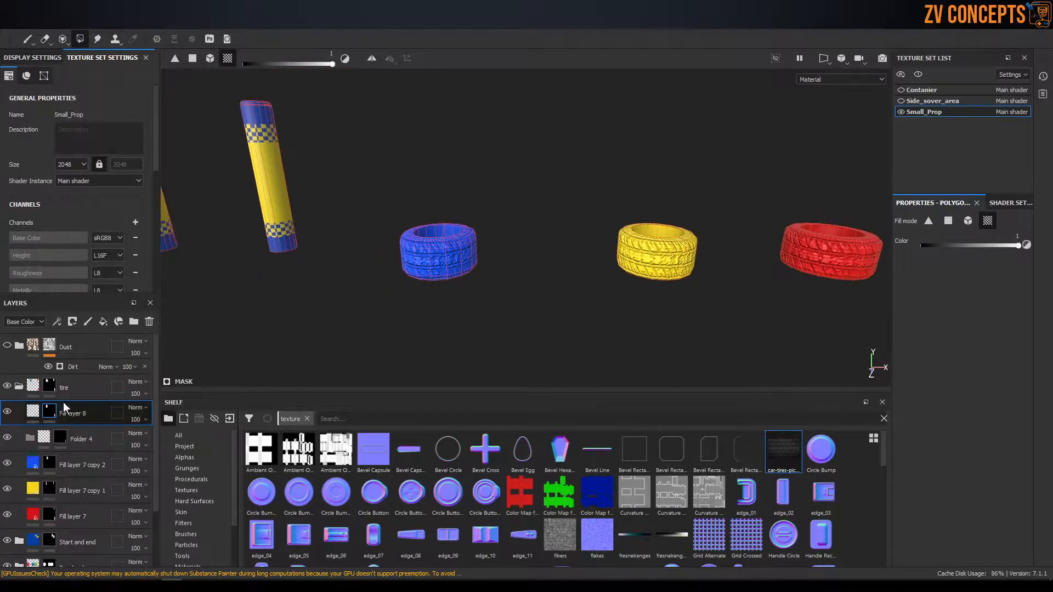
click(18, 386)
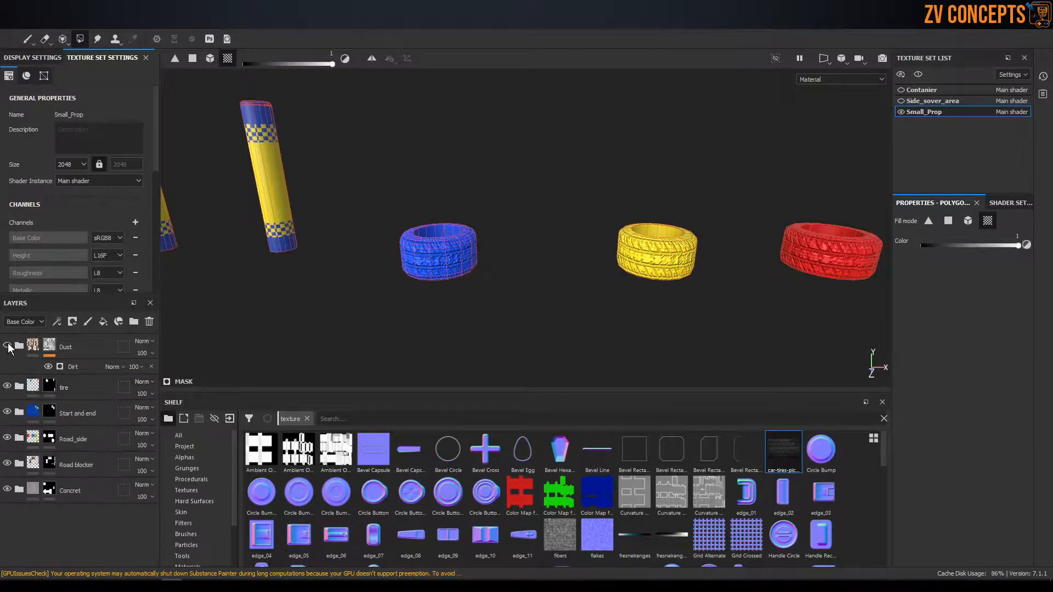
click(27, 40)
Examine all the textured Small_Prop objects from several angles with the dust applied
mouse_move(610, 150)
alt+mouse_down()
mouse_move(489, 139)
mouse_move(594, 225)
mouse_move(646, 228)
alt+mouse_up()
alt+right_drag(647, 228, 658, 200)
alt+drag(658, 200, 609, 216)
alt+right_drag(609, 216, 631, 212)
alt+drag(630, 213, 499, 203)
alt+right_drag(499, 204, 379, 209)
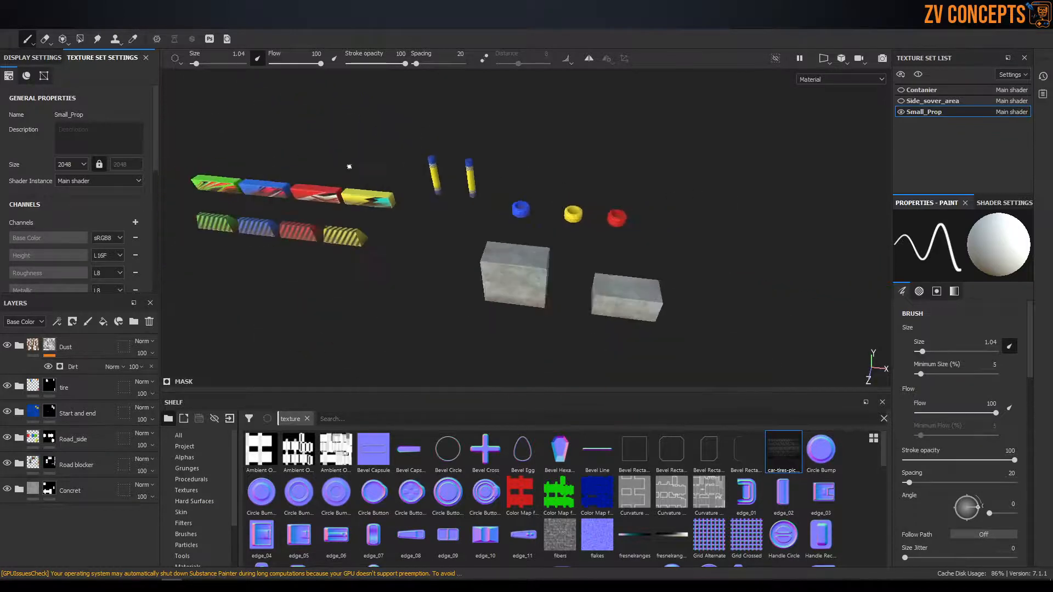
alt+drag(378, 208, 355, 159)
alt+right_drag(354, 160, 748, 223)
alt+drag(749, 223, 508, 195)
alt+right_drag(508, 195, 613, 252)
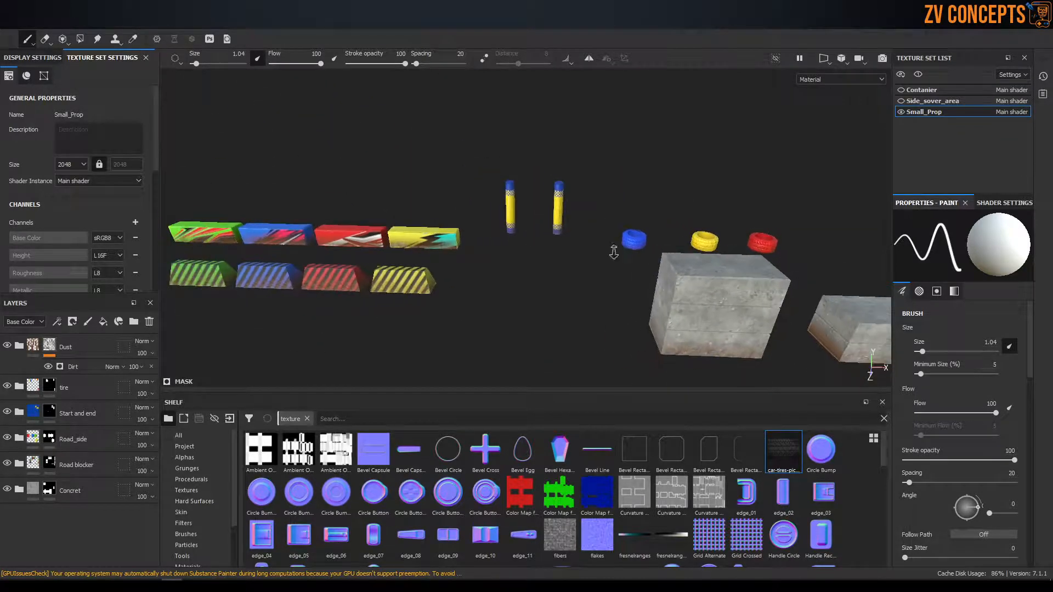
Preview the Side_sover_area and Contanier texture sets beside the small props one at a time, hiding each again
click(902, 100)
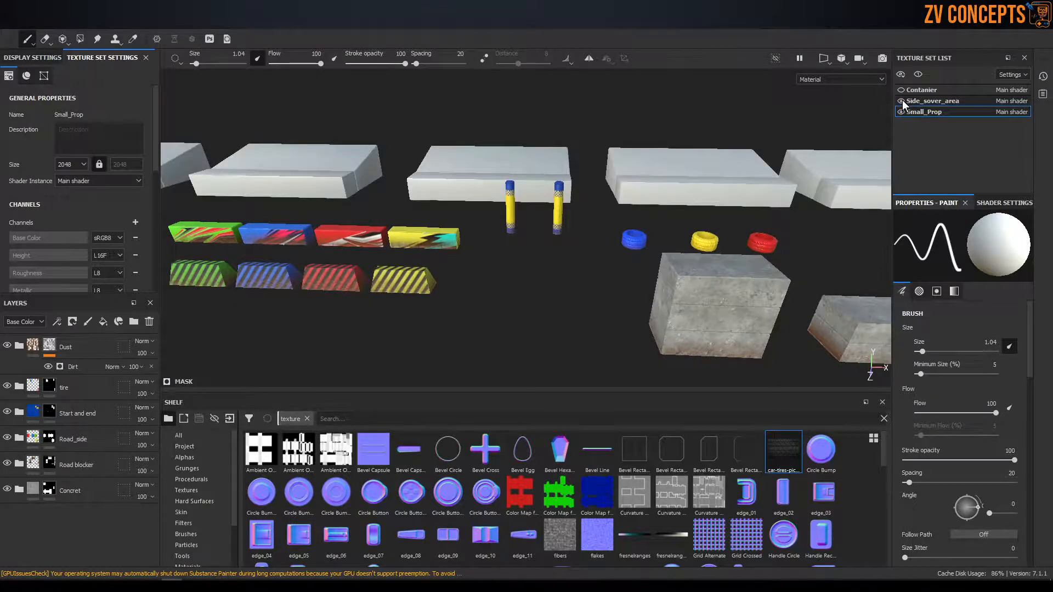
click(901, 100)
click(901, 90)
key(f)
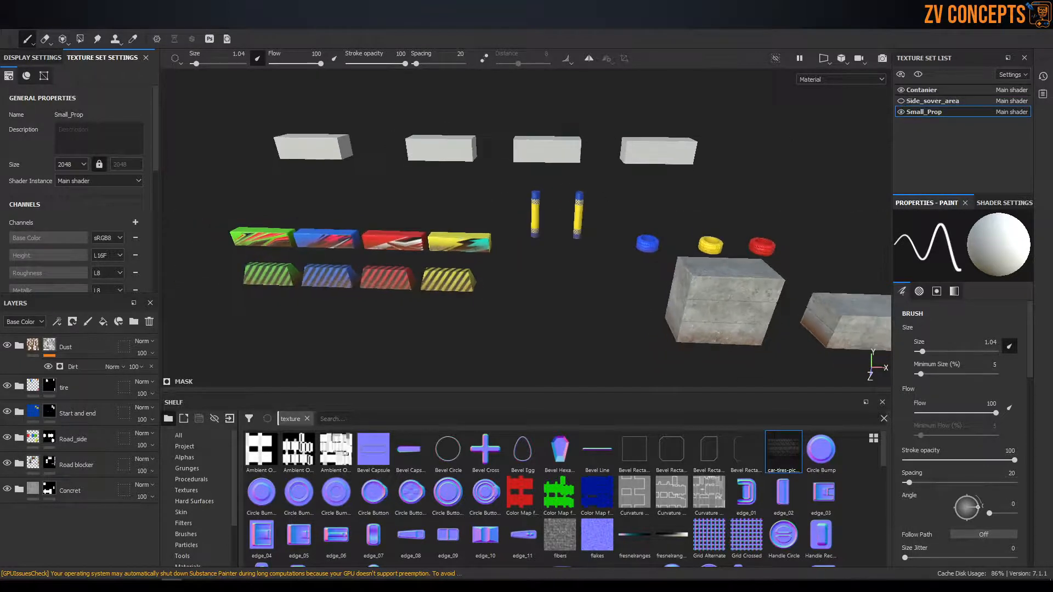
click(900, 89)
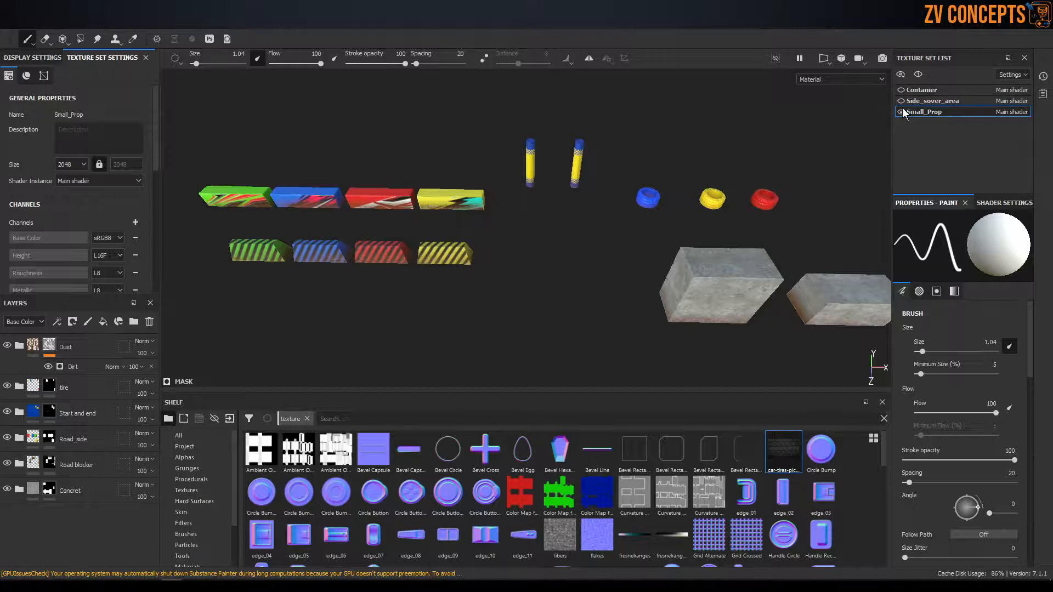
alt+drag(630, 231, 678, 229)
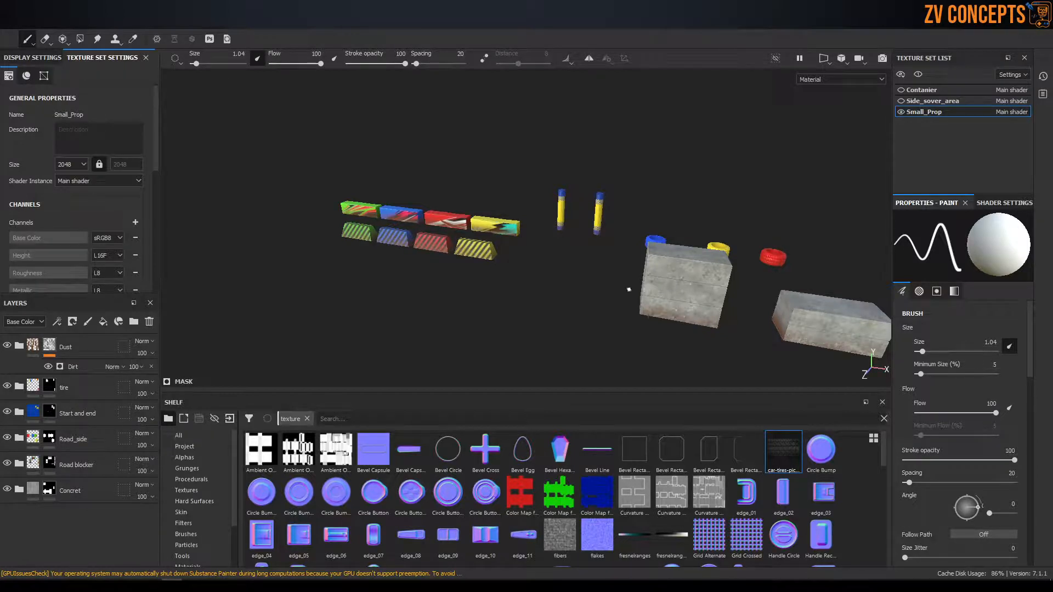
alt+drag(446, 146, 462, 145)
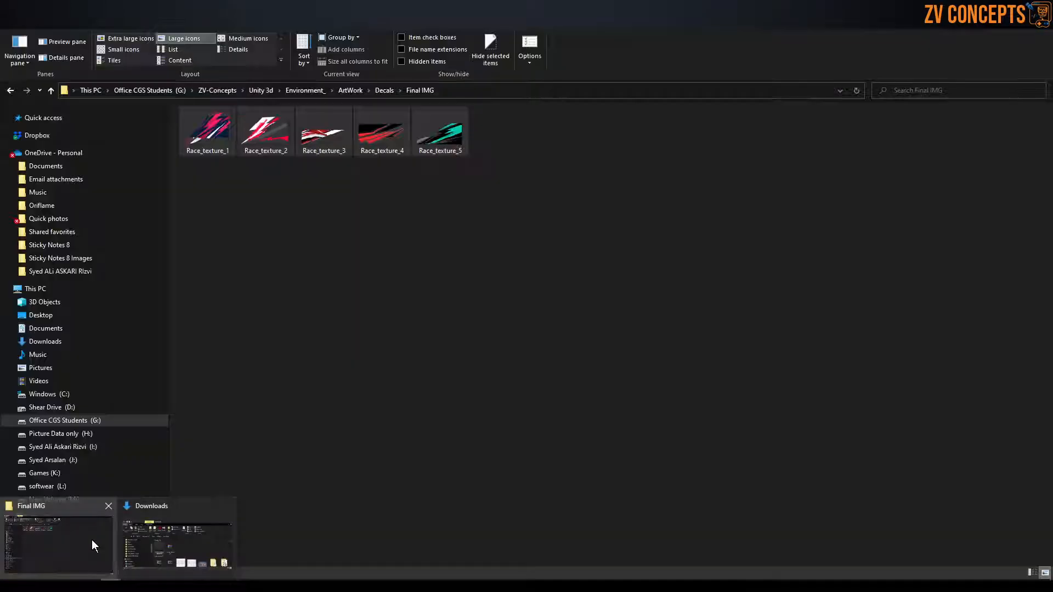
Switch to File Explorer and browse the Environment_ project's subfolders to open ArtWork's Props folder
click(91, 540)
click(291, 90)
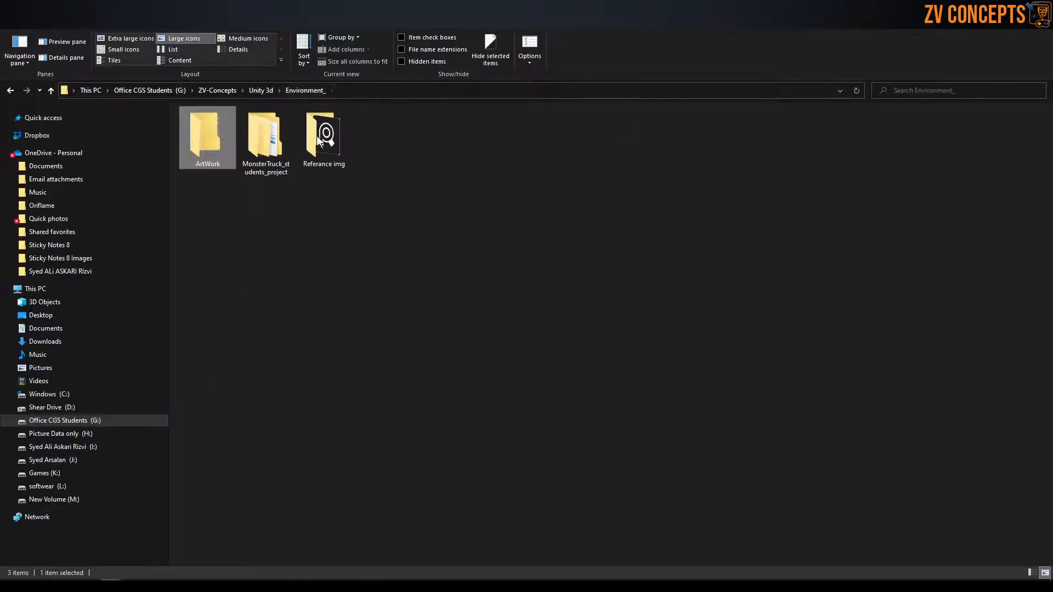
double_click(266, 137)
click(306, 89)
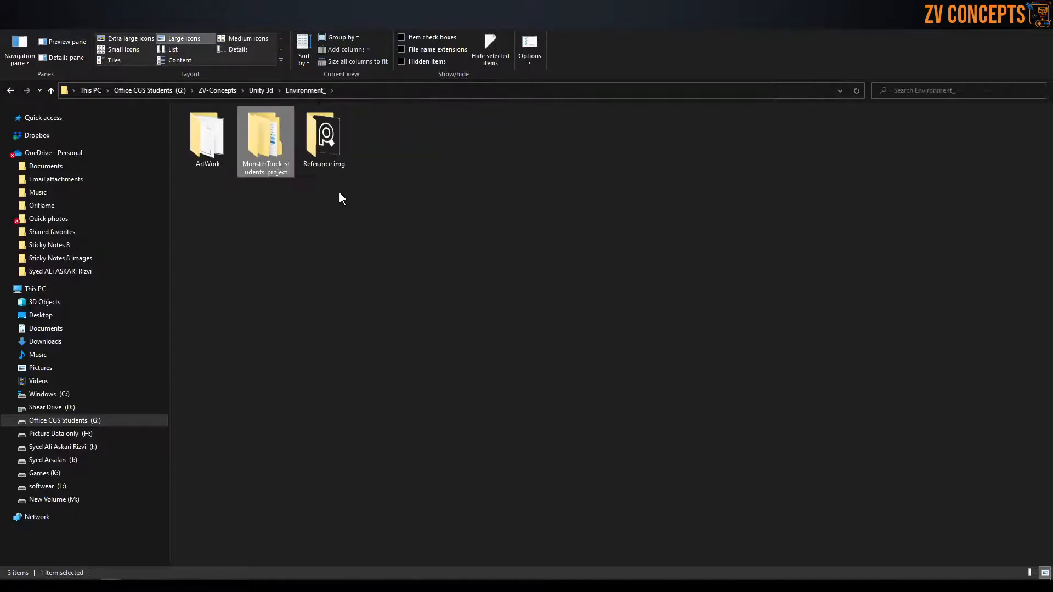
double_click(323, 139)
click(305, 90)
double_click(211, 140)
double_click(324, 137)
click(349, 90)
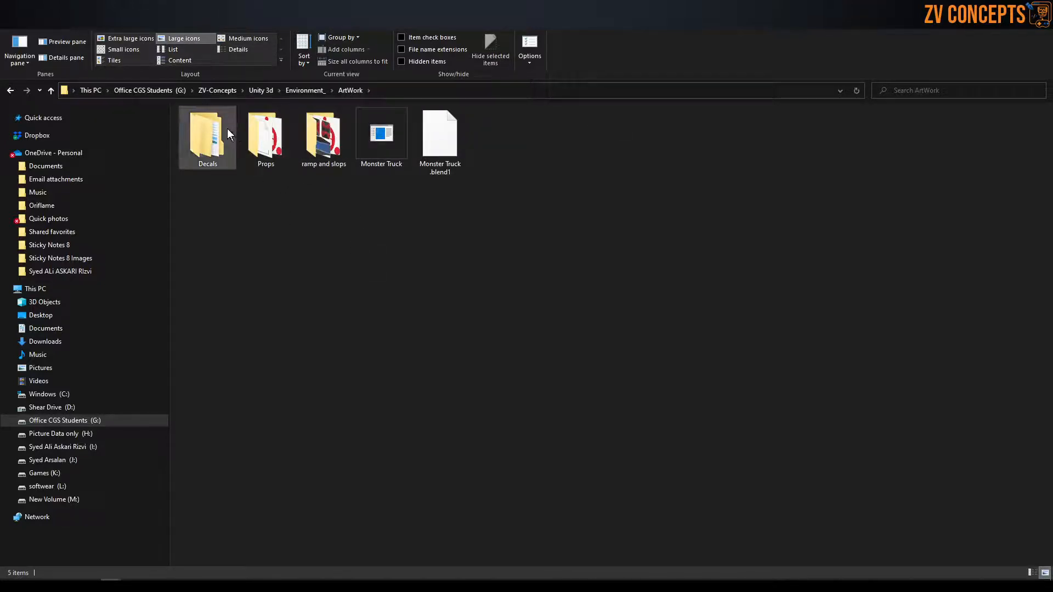
double_click(263, 126)
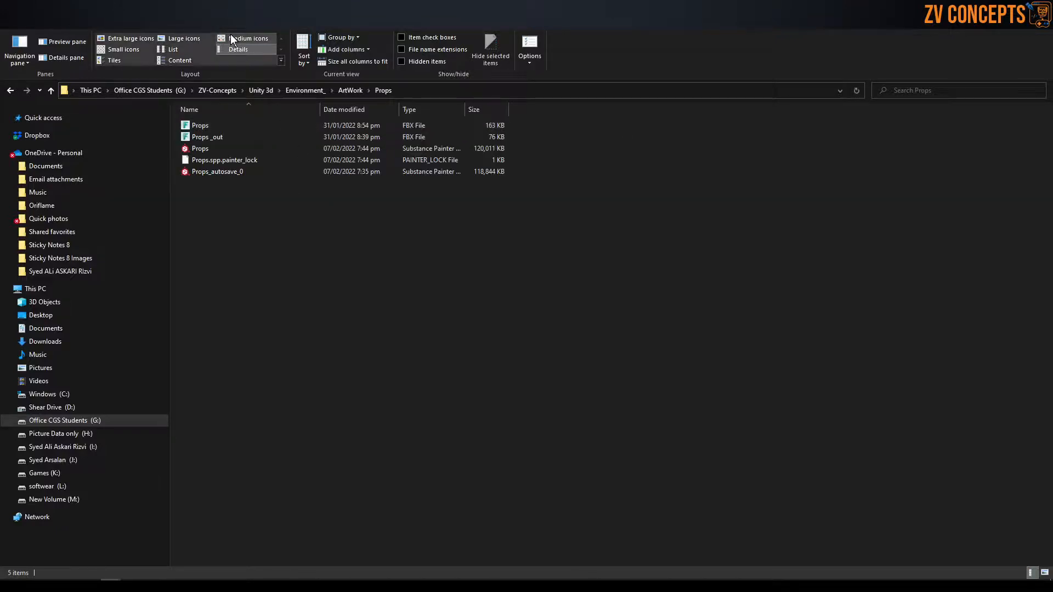
Display the Props folder's contents as large icons and copy the folder's path
click(183, 40)
click(427, 95)
right_click(427, 95)
click(460, 121)
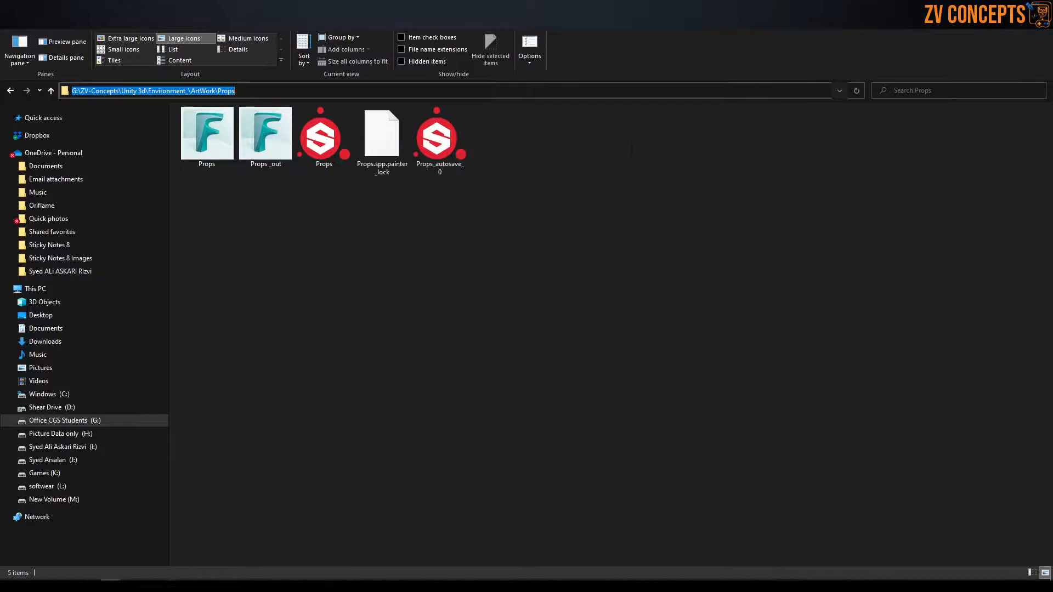
key(alt+Tab)
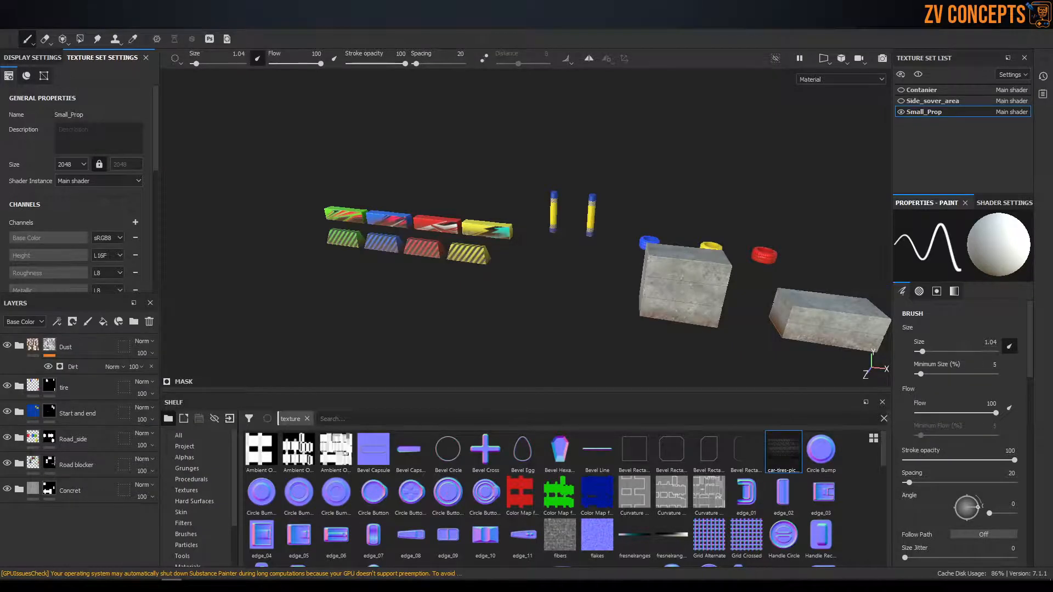
key(alt+Tab)
click(637, 85)
right_click(646, 94)
click(673, 132)
Open the texture export settings in Substance Painter and include only the Small_Prop texture set
key(ctrl+shift+e)
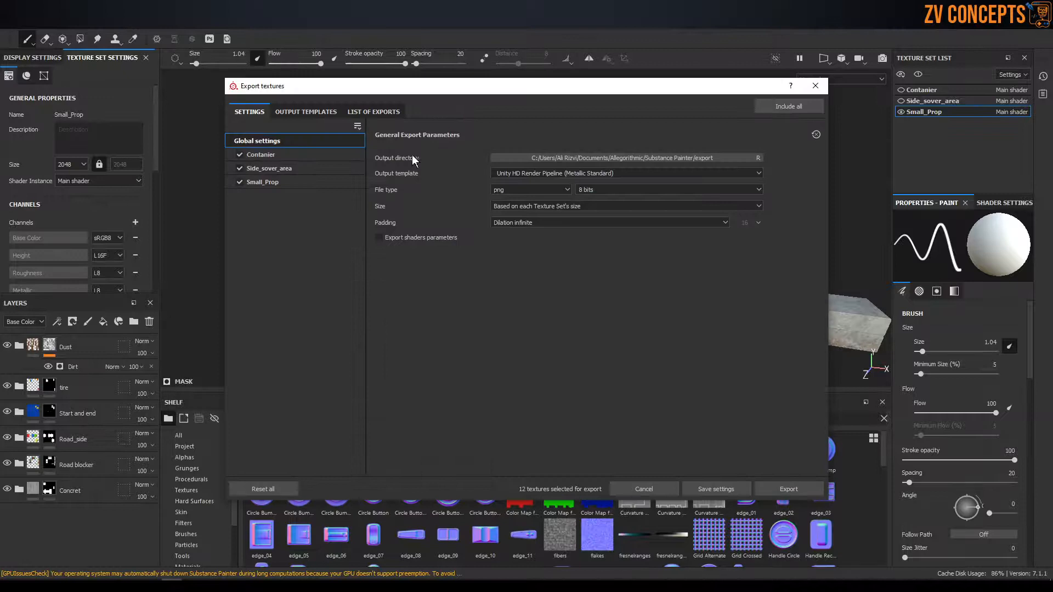
click(240, 166)
click(251, 183)
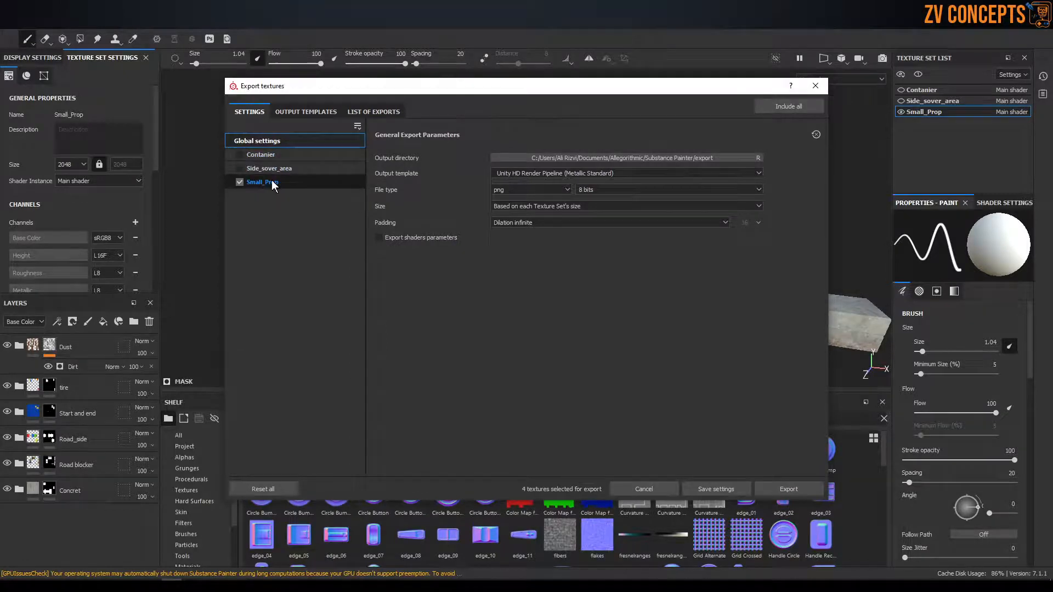
Set the export's output directory to the copied path G:/ZV-Concepts/Unity 3d/Environment_/ArtWork/Props
click(592, 157)
click(569, 123)
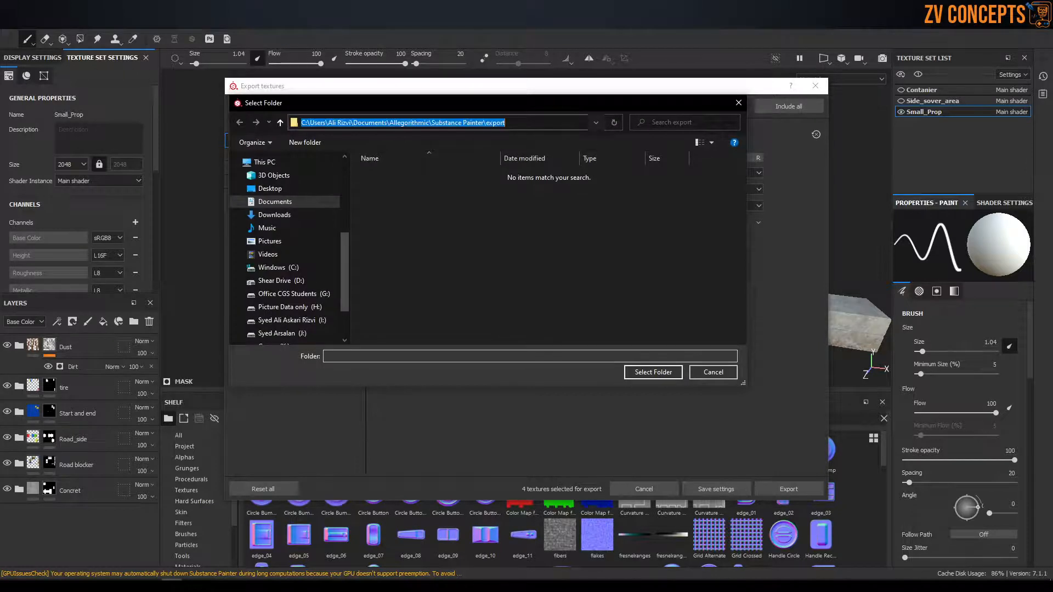
key(ctrl+v)
key(Return)
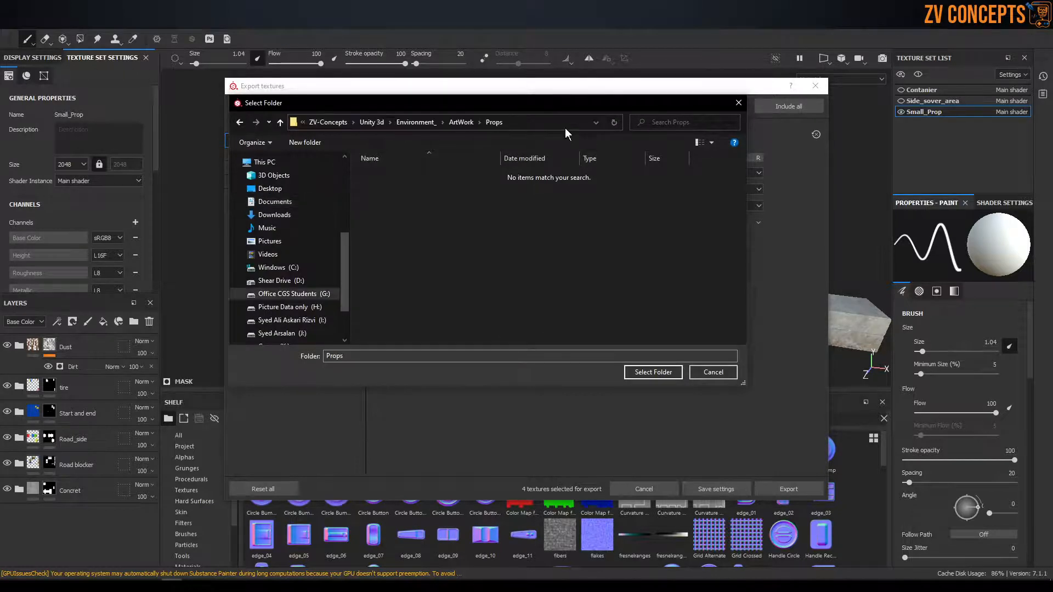
click(668, 373)
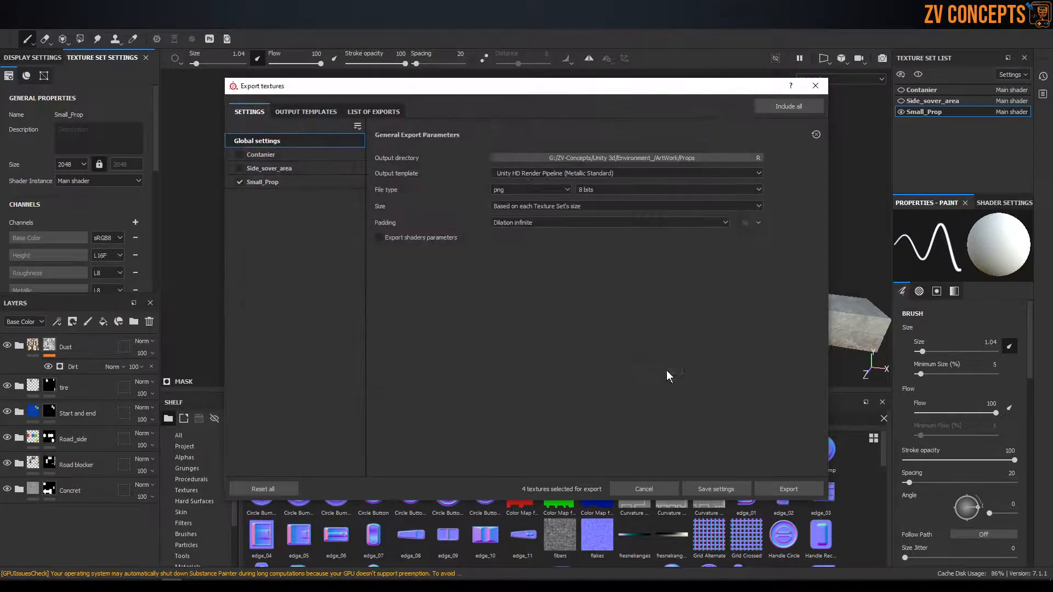
Set the export's output template to 2D View and its padding to Dilation + transparent
click(584, 172)
scroll(576, 209, up, 5)
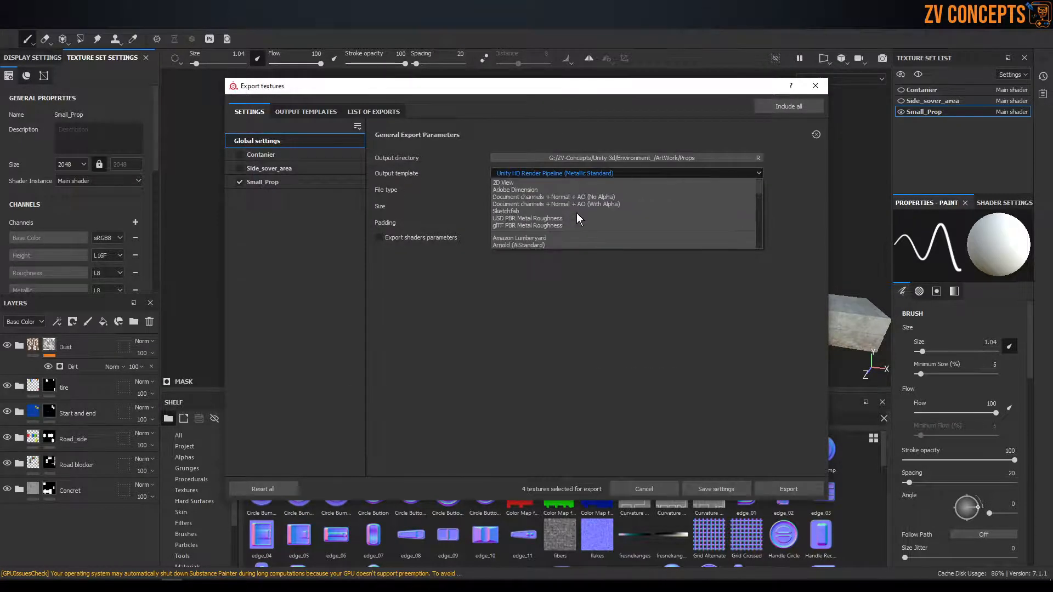
click(544, 182)
click(555, 223)
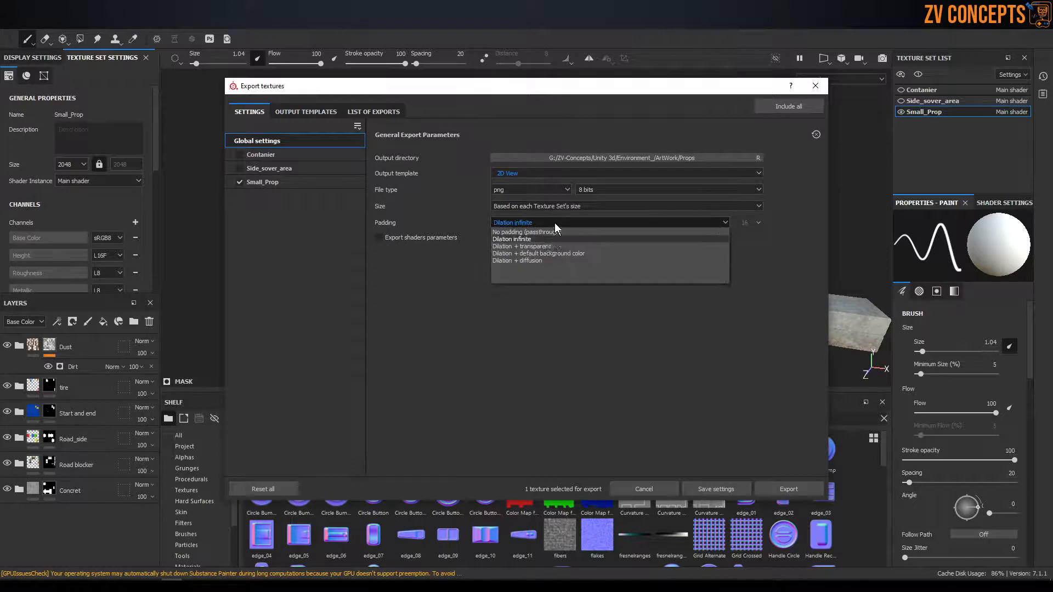
click(547, 247)
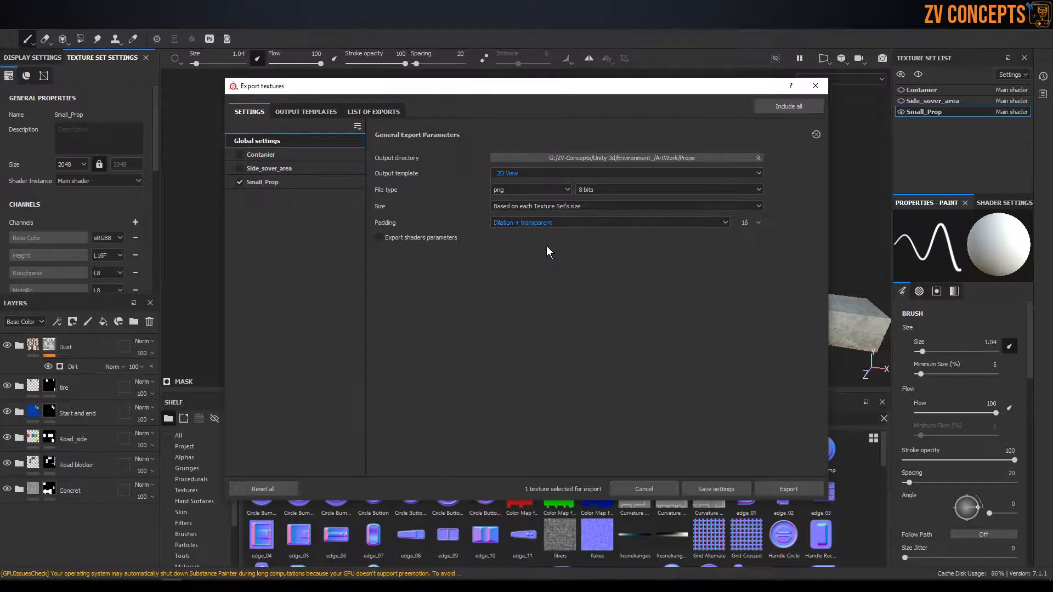
Export the Small_Prop texture and save the export settings
click(797, 486)
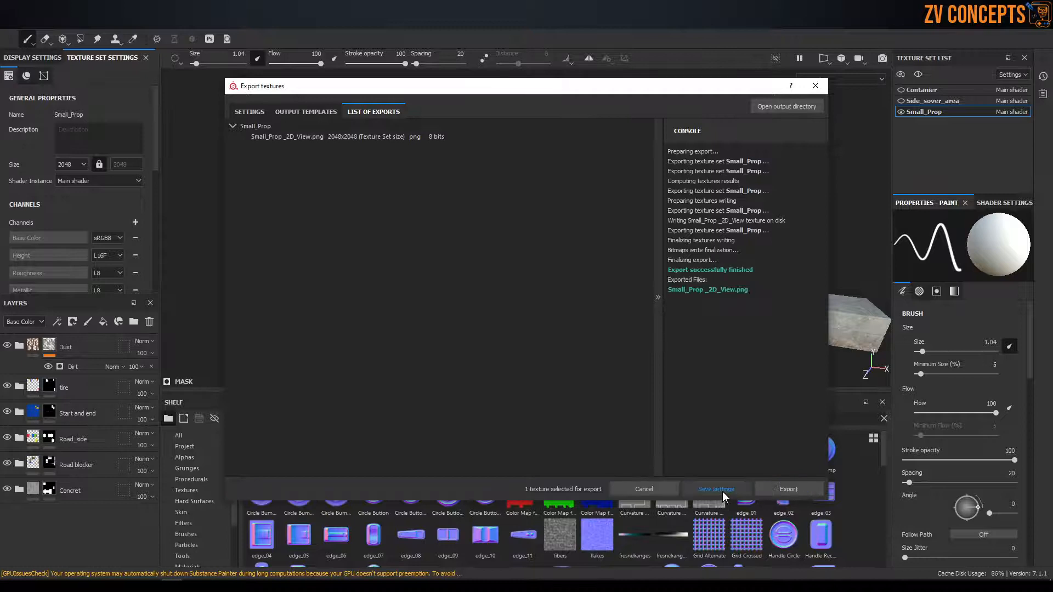
click(722, 491)
mouse_move(566, 219)
shift+right_down()
mouse_move(597, 218)
mouse_move(576, 210)
shift+right_up()
alt+drag(654, 250, 675, 225)
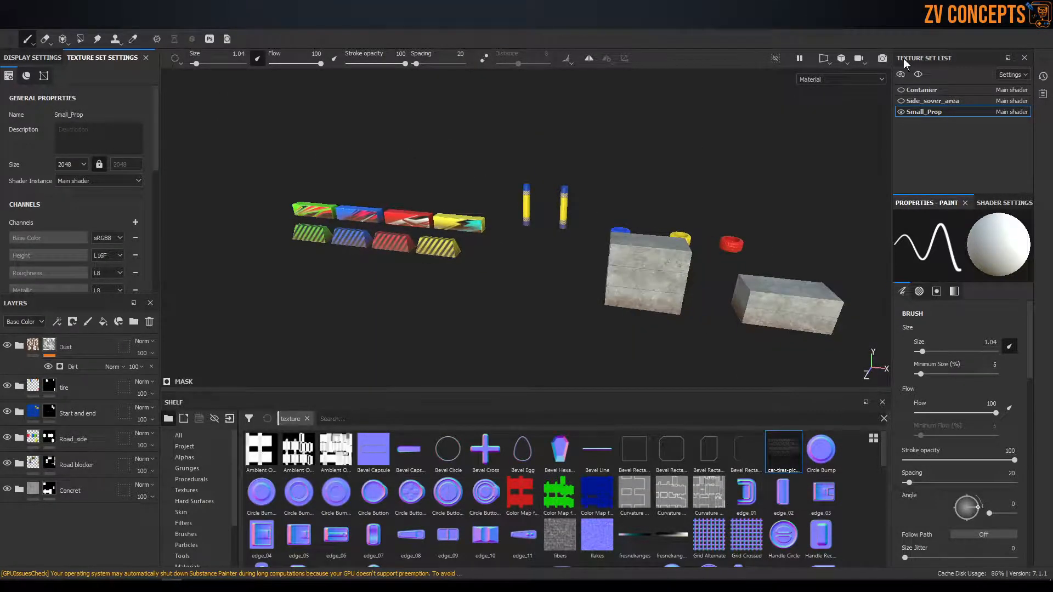
Change the viewport's environment map in the display settings to a Soft 1Front lighting preset
click(34, 58)
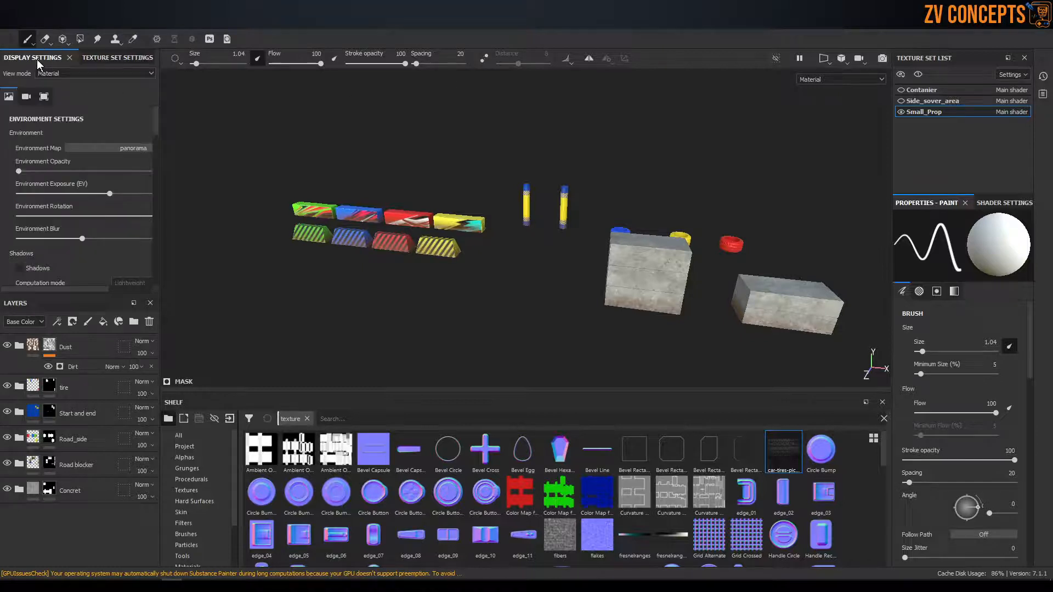
click(116, 148)
scroll(198, 192, down, 2)
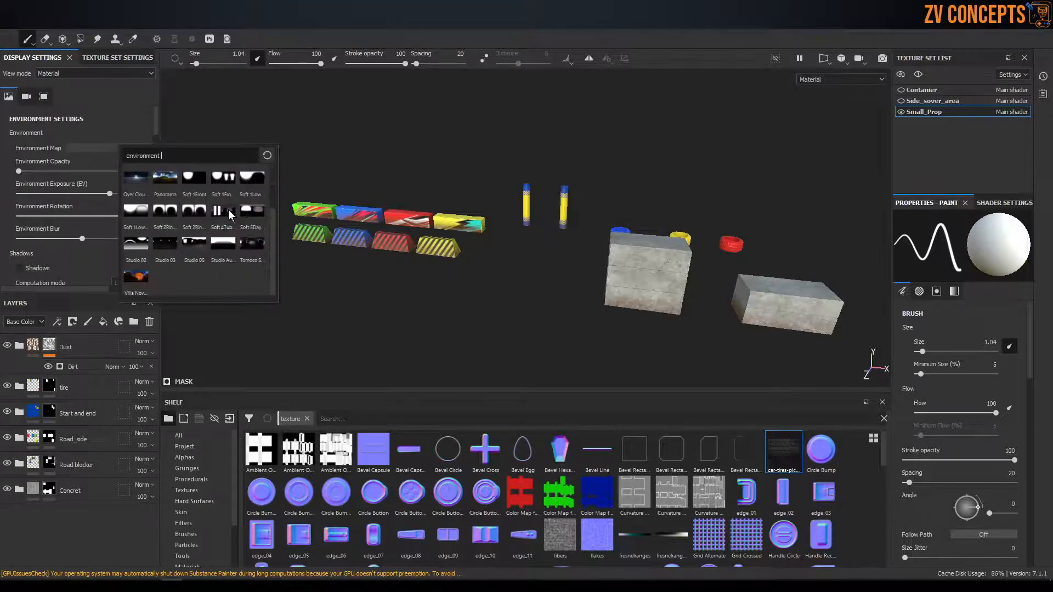
key(Escape)
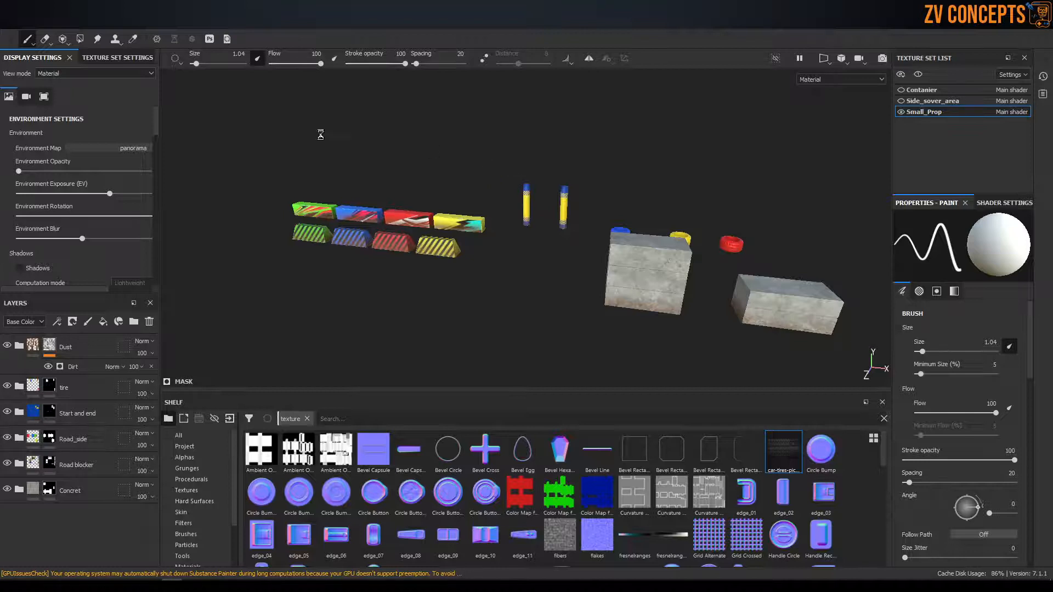
Set the viewport's environment map to Soft 1Front 2Backs and rotate the environment lighting around the props
click(125, 148)
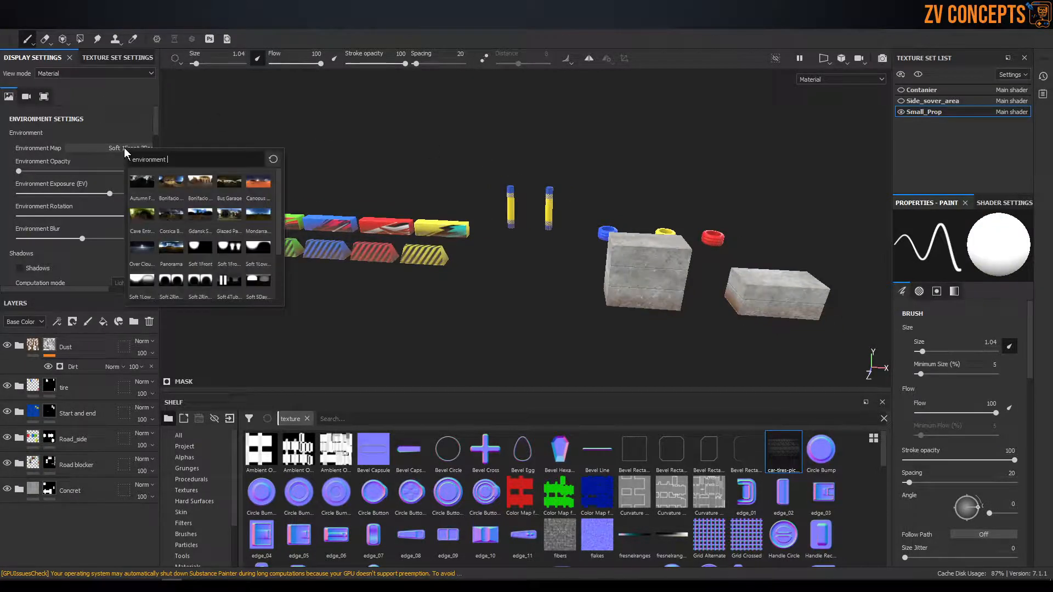
scroll(249, 261, down, 2)
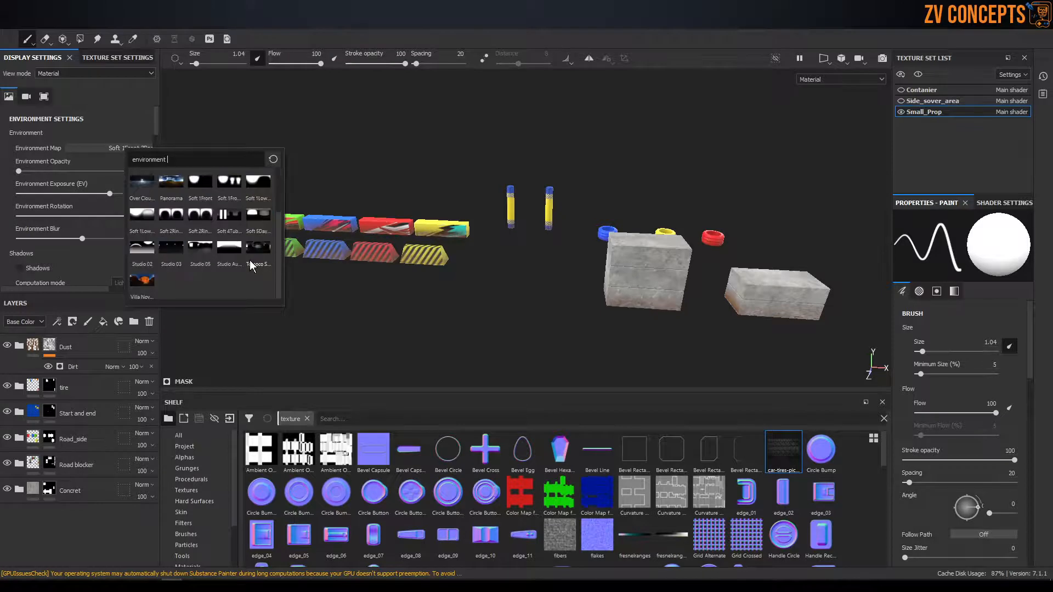
mouse_move(239, 193)
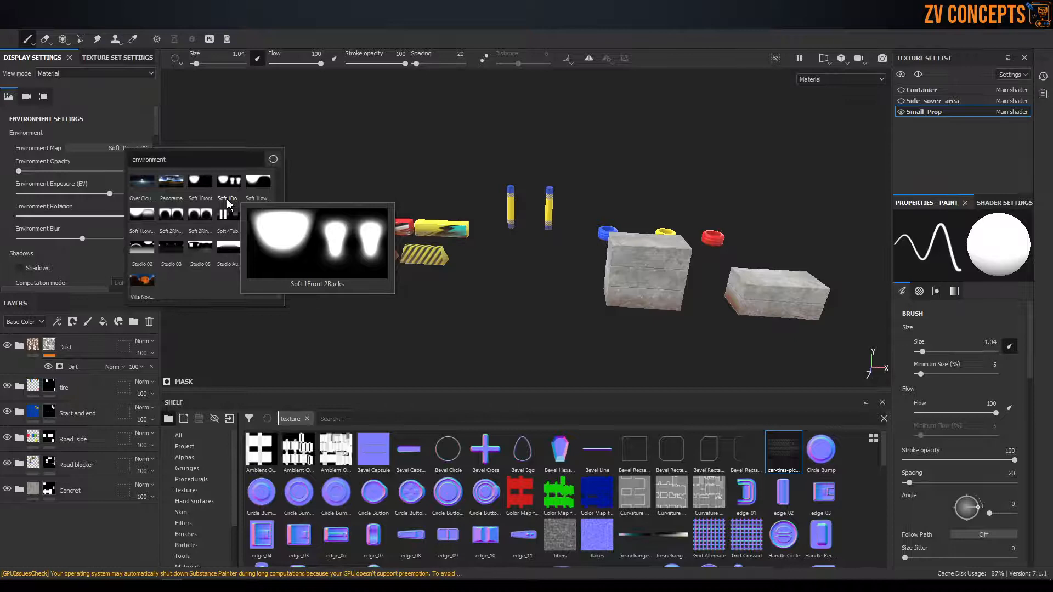
click(656, 141)
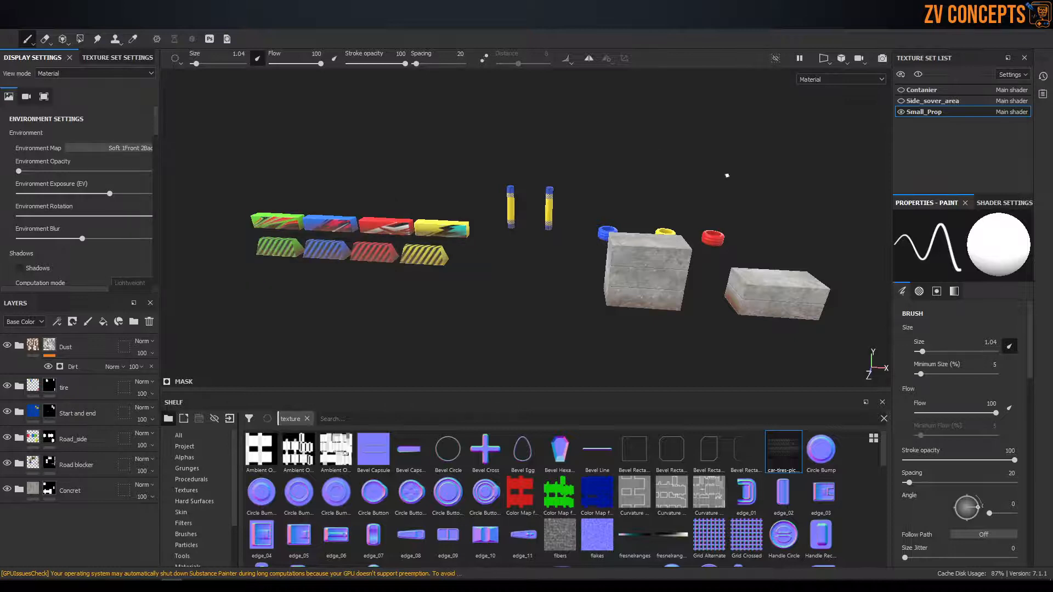
alt+drag(677, 160, 704, 190)
mouse_move(666, 179)
shift+right_down()
mouse_move(677, 181)
mouse_move(660, 173)
mouse_move(677, 177)
shift+right_up()
alt+drag(658, 192, 769, 183)
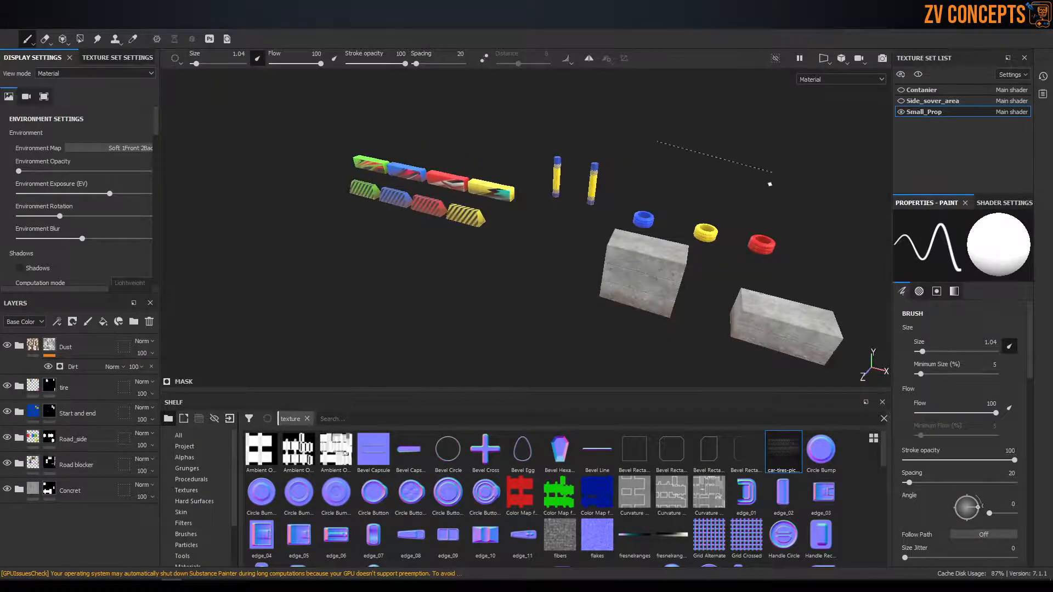
Export the Small_Prop texture again as a 2D View PNG and save the project
key(ctrl+shift+e)
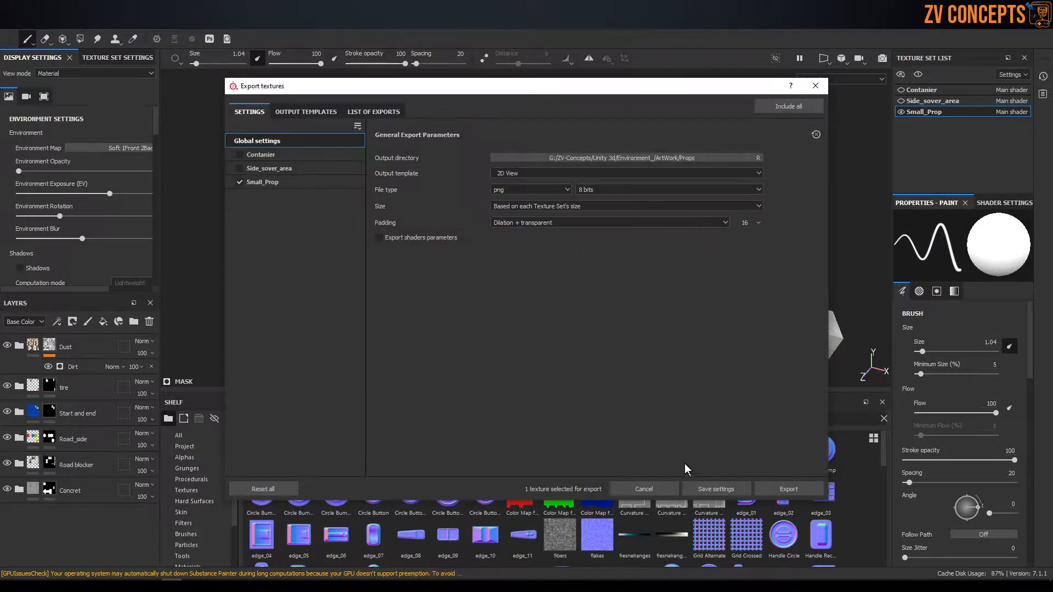
click(792, 489)
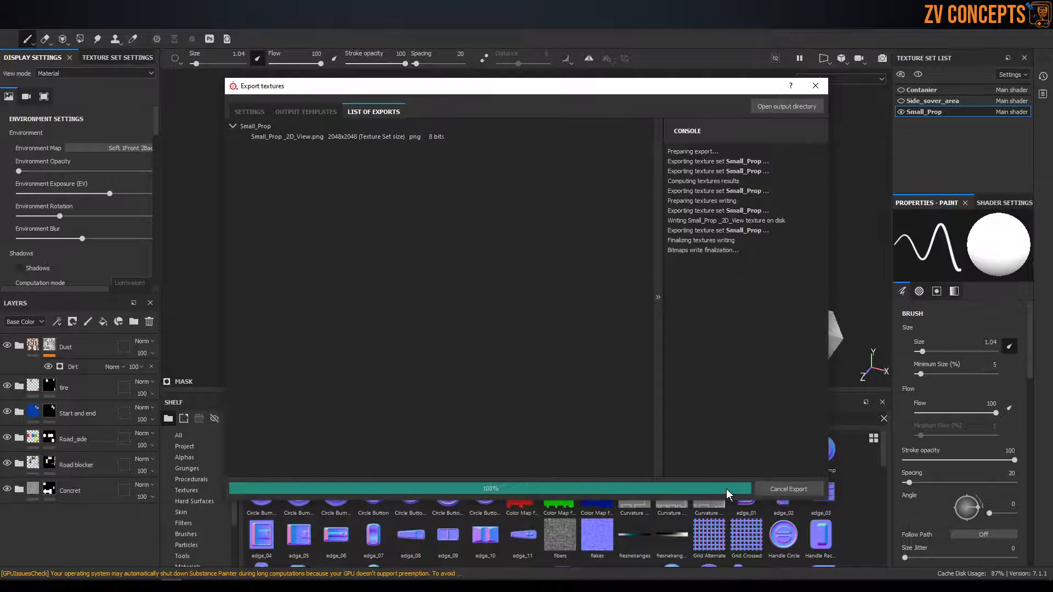
click(726, 488)
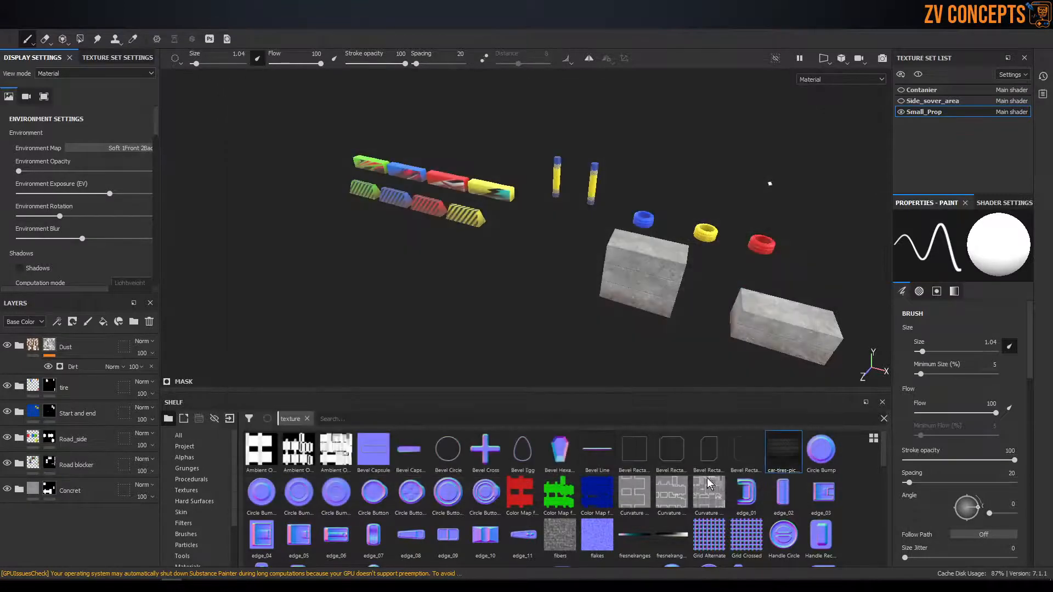
click(6, 22)
click(37, 119)
Launch Unity Hub and preview the exported Small_Prop _2D_View image in the Props folder
key(super)
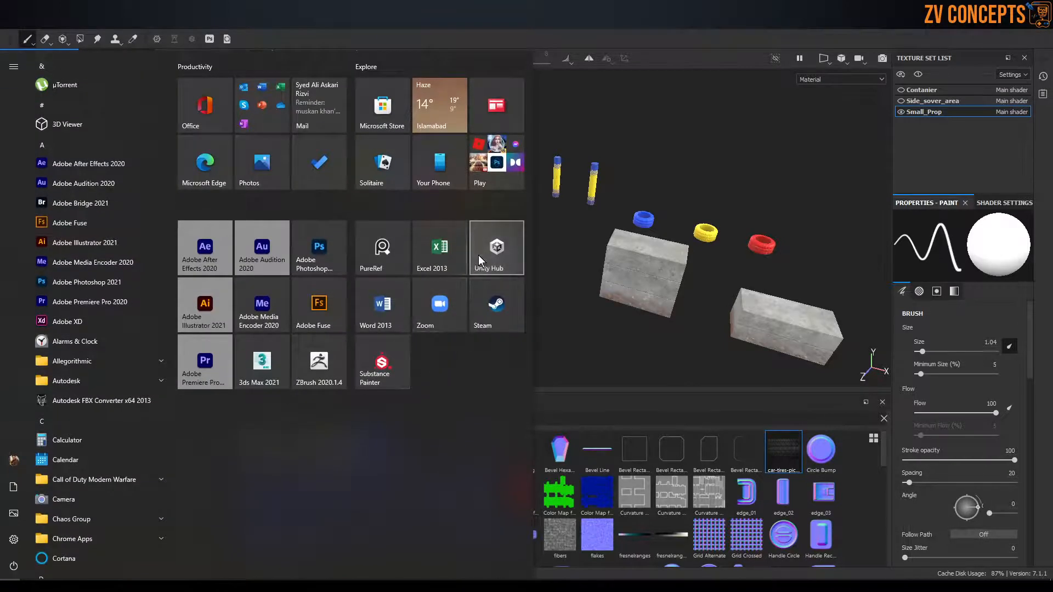
click(478, 256)
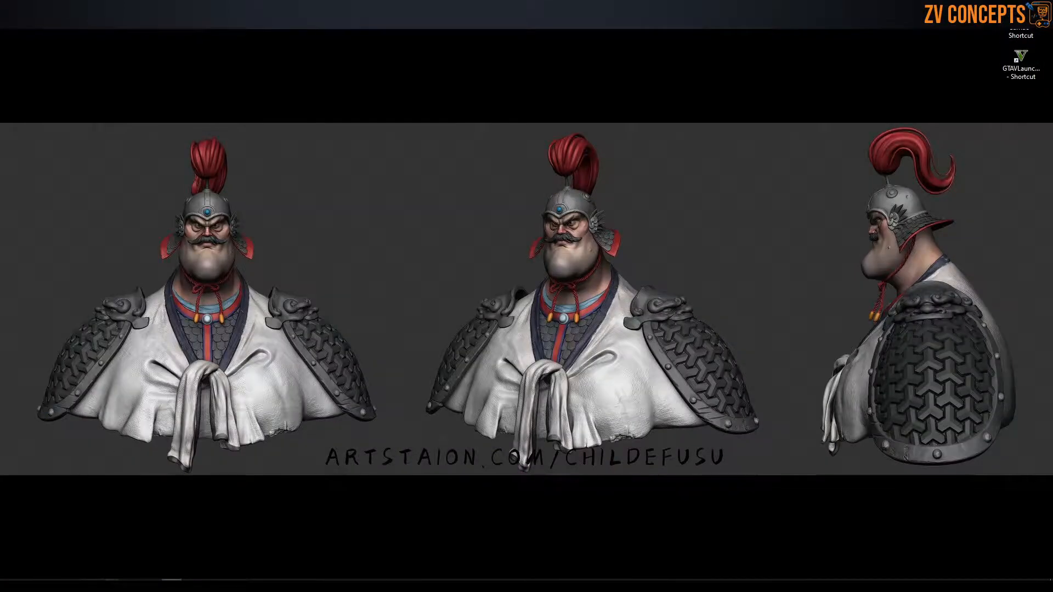
click(77, 528)
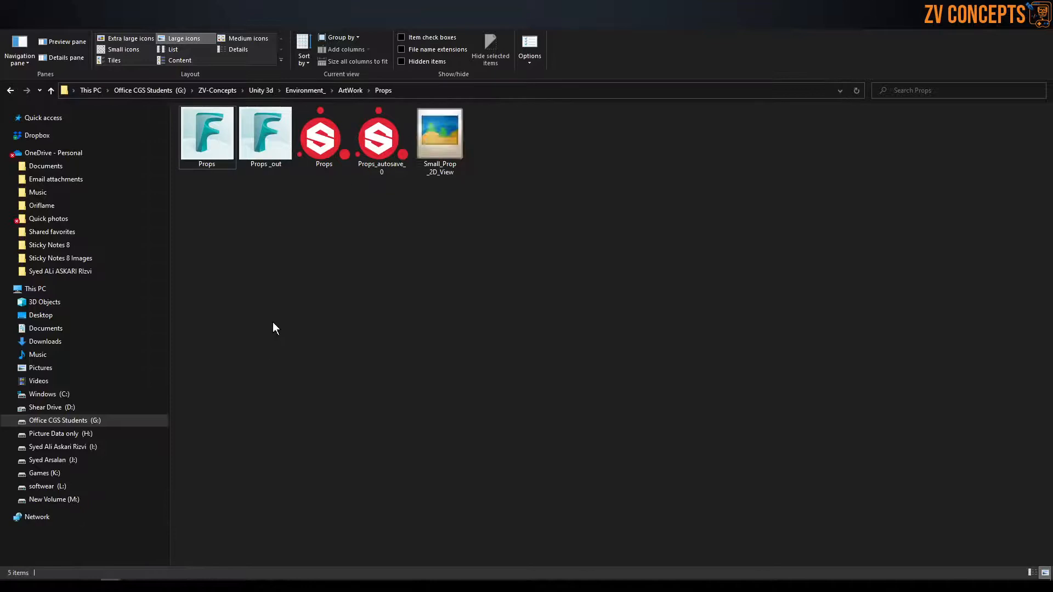
click(461, 128)
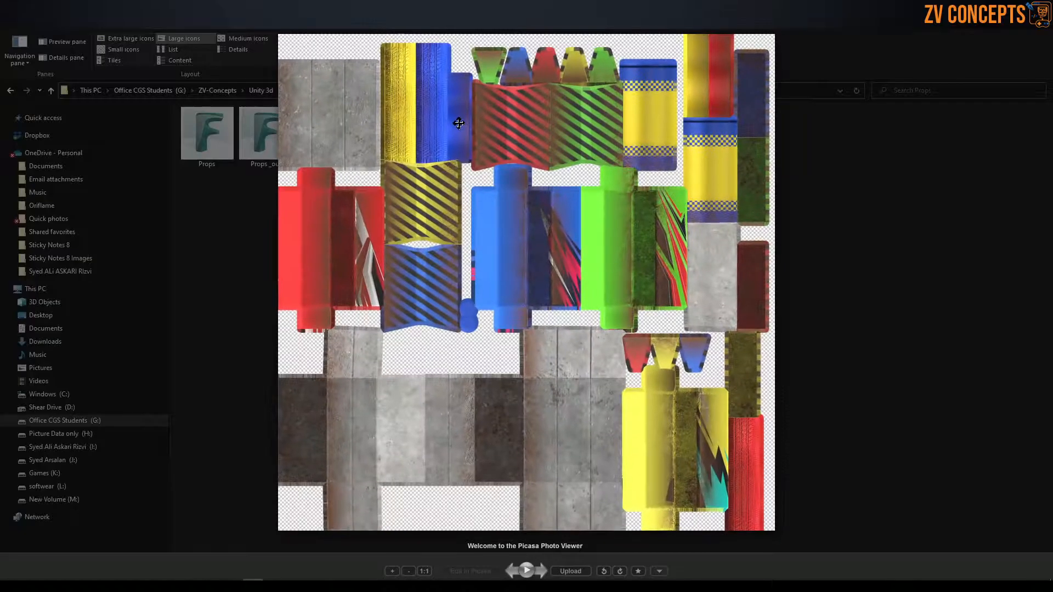
key(Escape)
Open Small_Prop _2D_View in Photoshop and raise its saturation by 15 with Hue/Saturation
drag(441, 177, 335, 29)
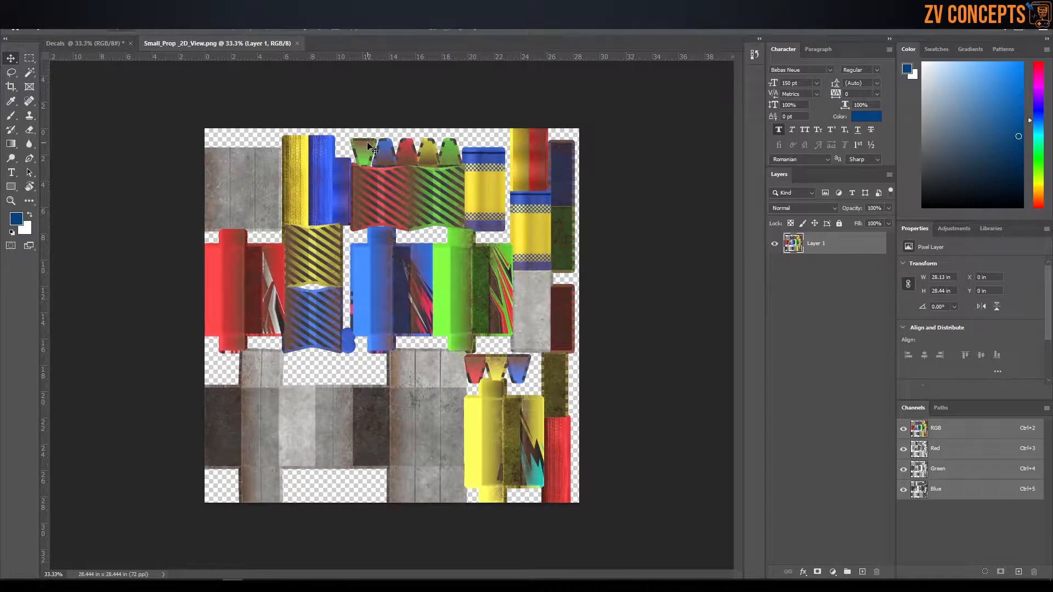
key(ctrl+u)
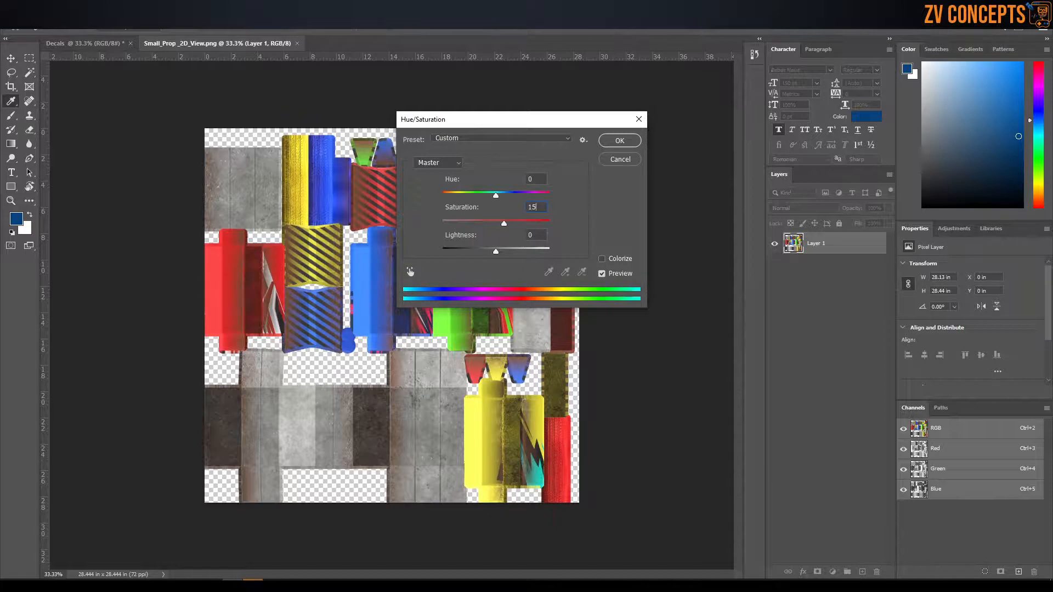
key(Return)
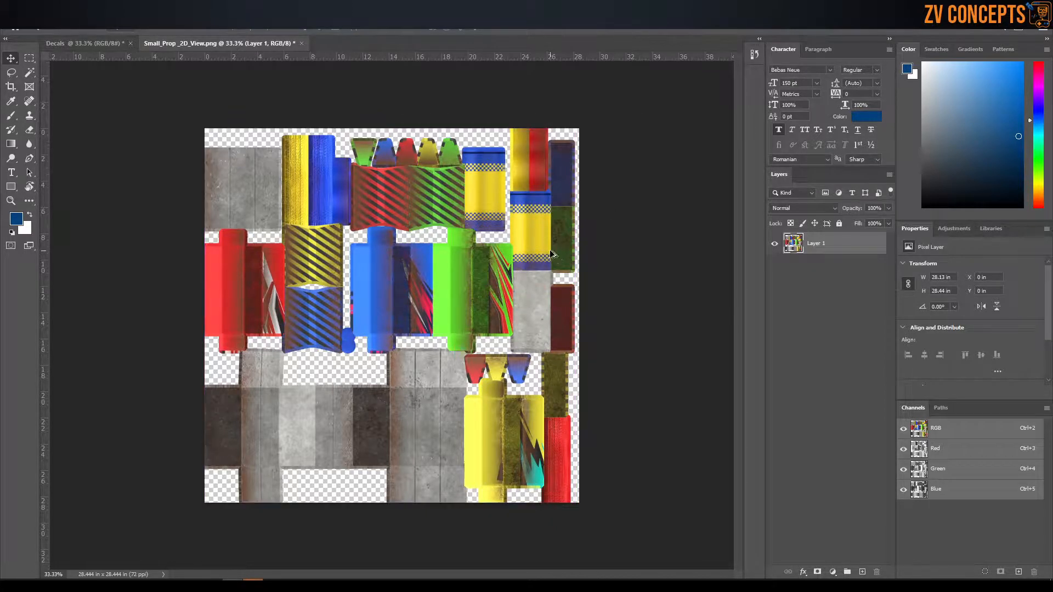
Save the adjusted texture as a JPEG named Small_Prop _2D_View copy in the Props folder
key(ctrl+shift+s)
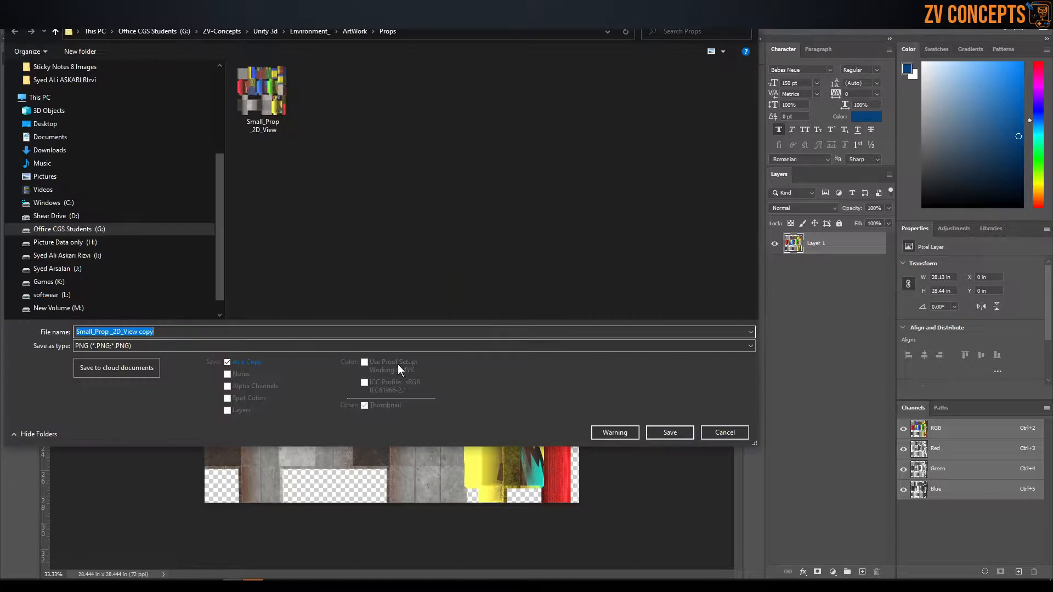
click(315, 345)
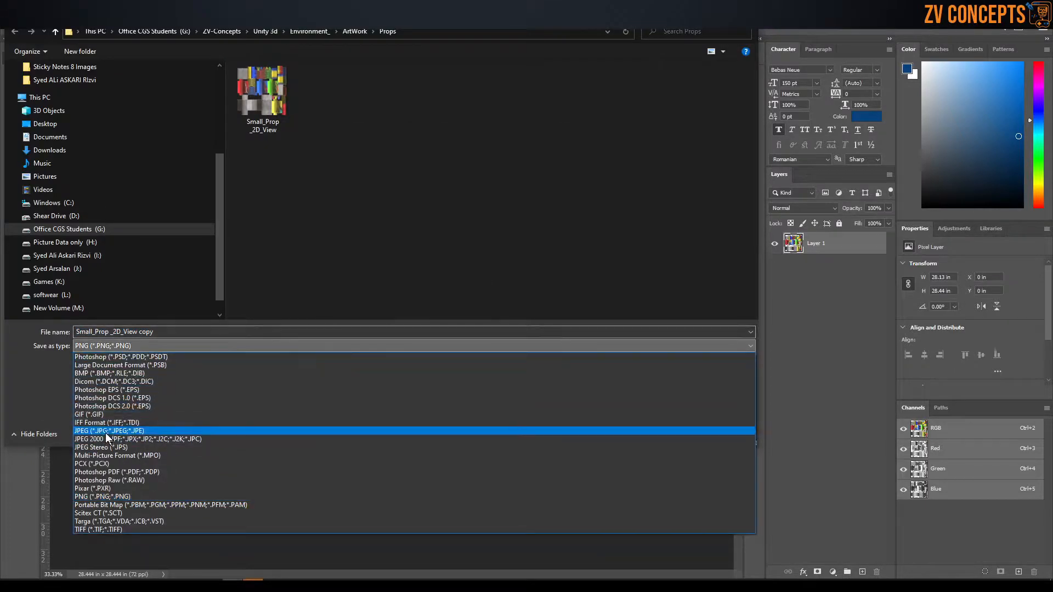
click(106, 432)
click(685, 432)
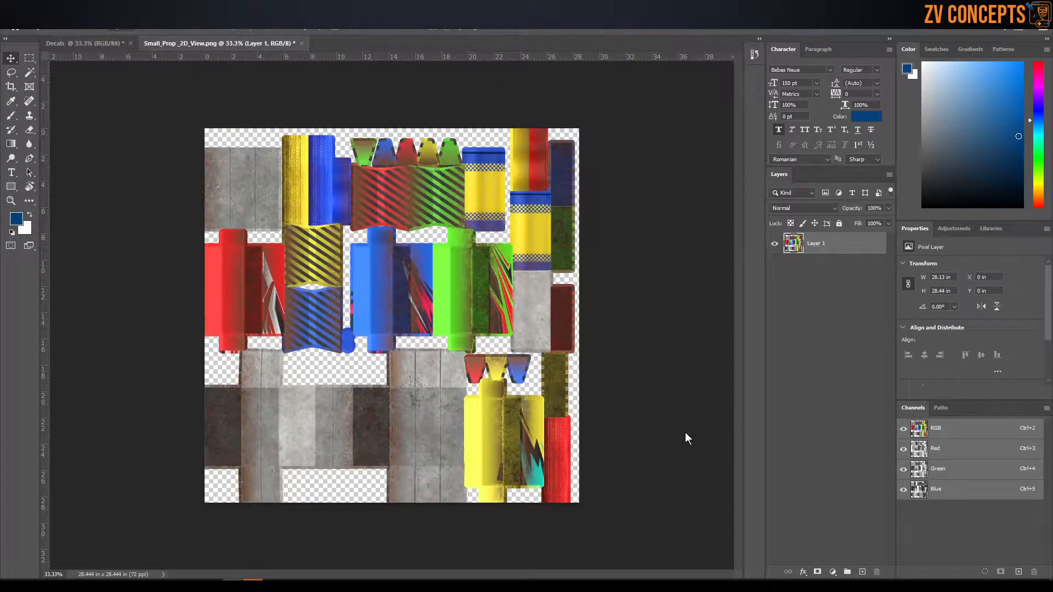
click(598, 150)
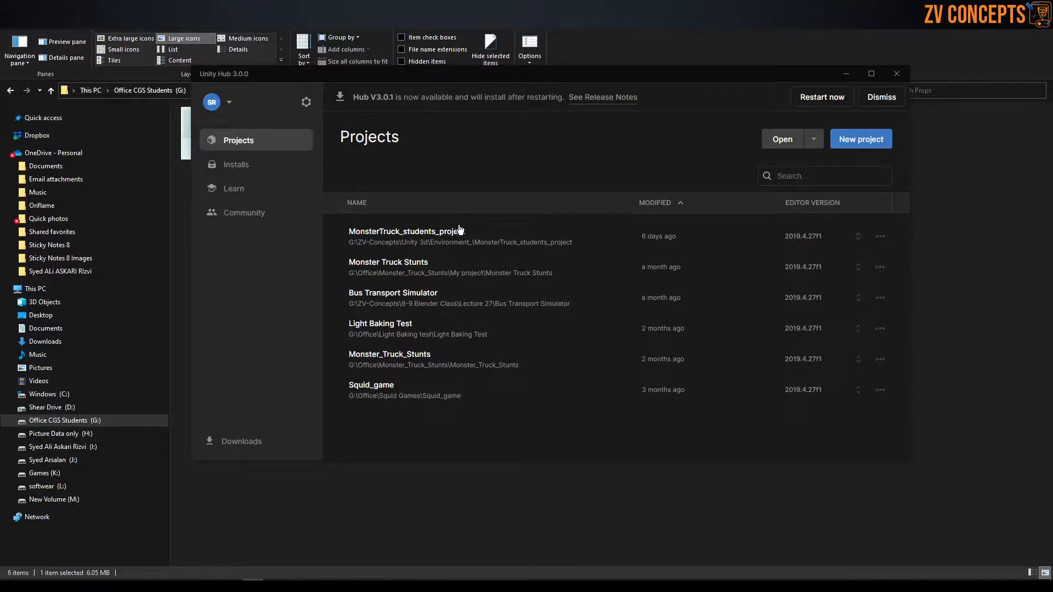
Open MonsterTruck_students_project from Unity Hub and minimize the hub window
click(427, 239)
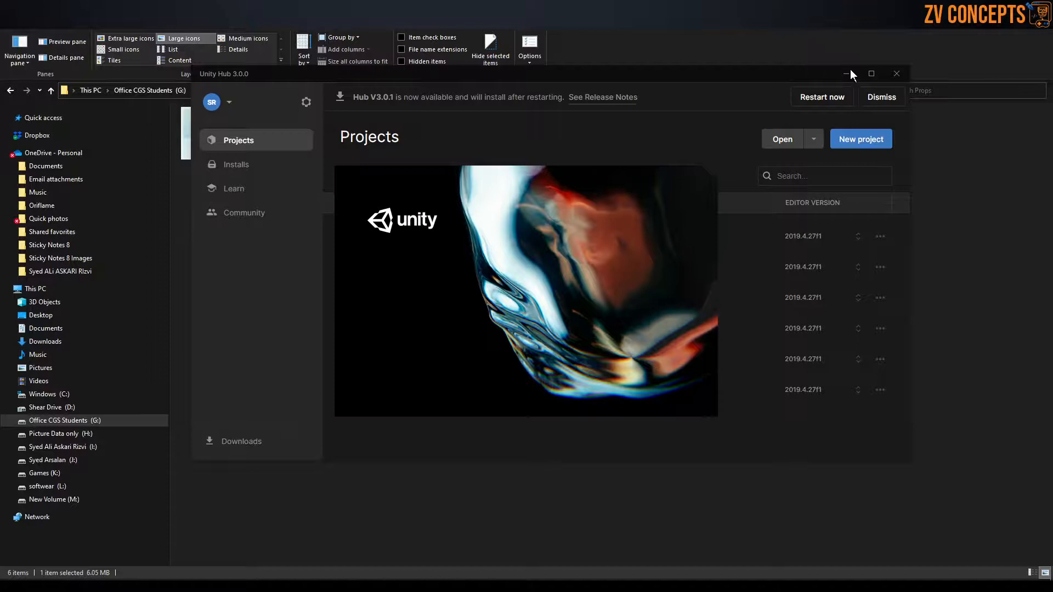
click(968, 122)
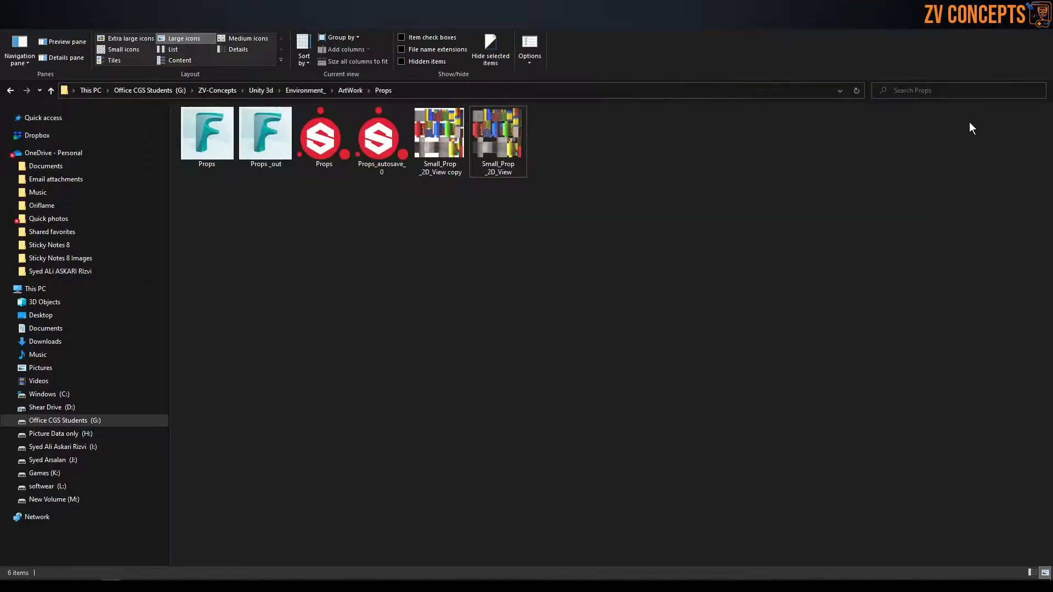
Preview the Props _out model in FBX Review and copy the Props folder's address
double_click(254, 131)
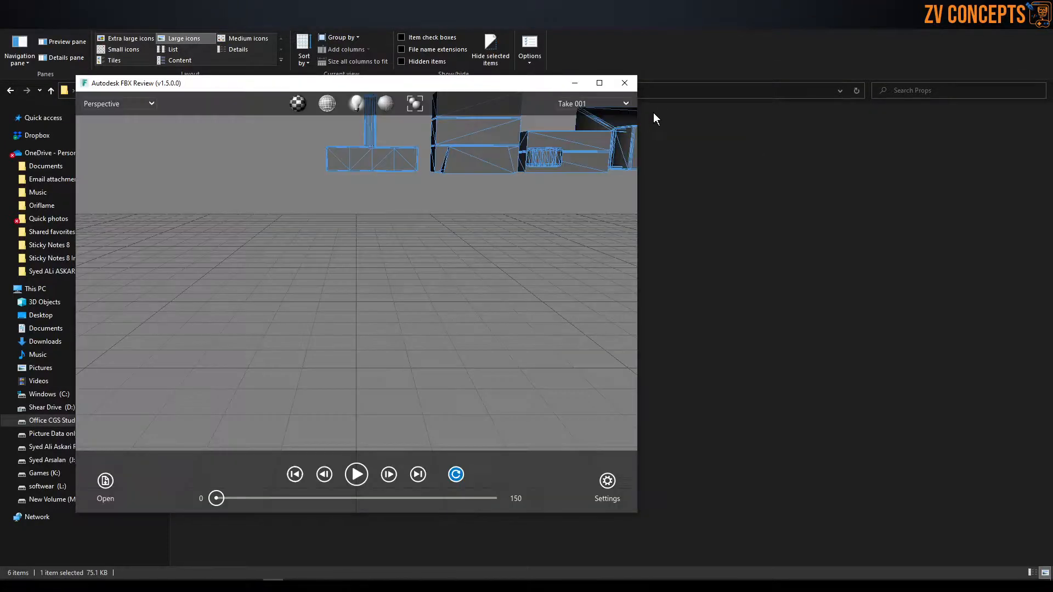
click(625, 84)
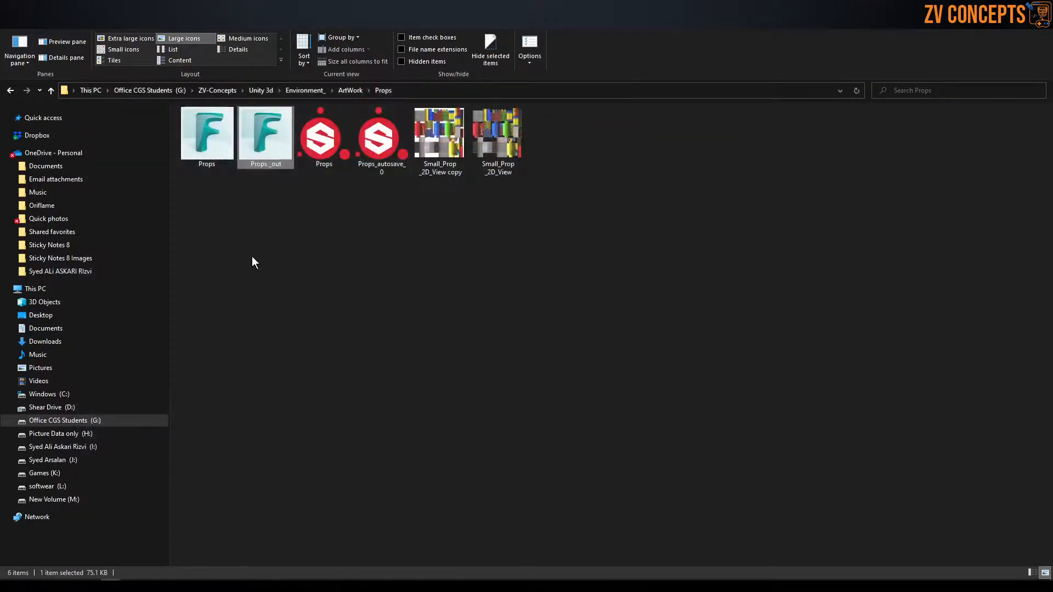
click(265, 149)
click(408, 90)
right_click(408, 90)
click(430, 130)
Inspect the Props model in FBX Review, toggling its wireframe display, and close the viewer
double_click(206, 137)
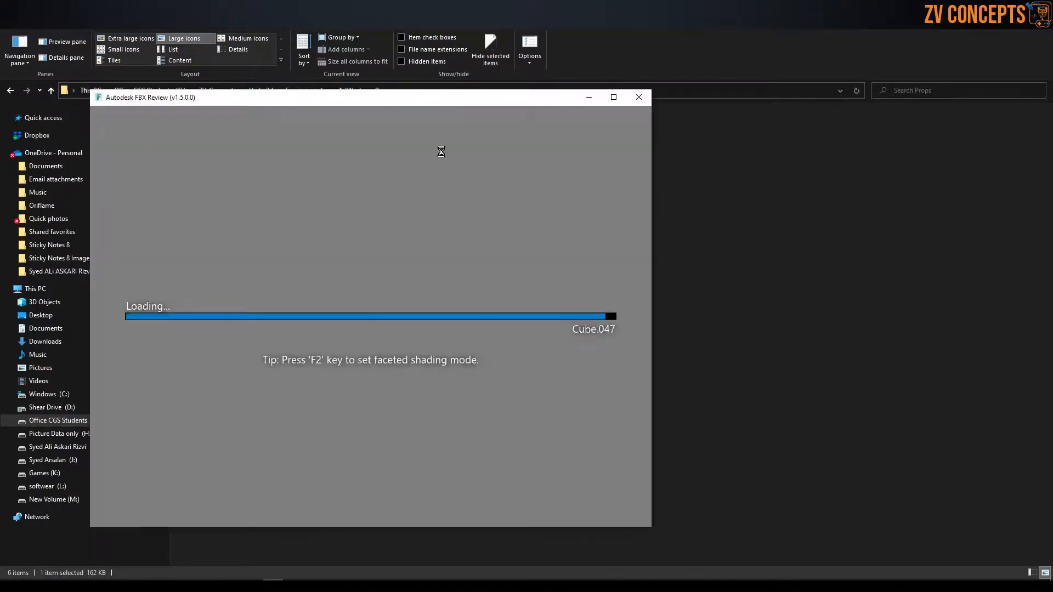
scroll(444, 200, up, 3)
scroll(430, 198, down, 3)
scroll(447, 298, up, 3)
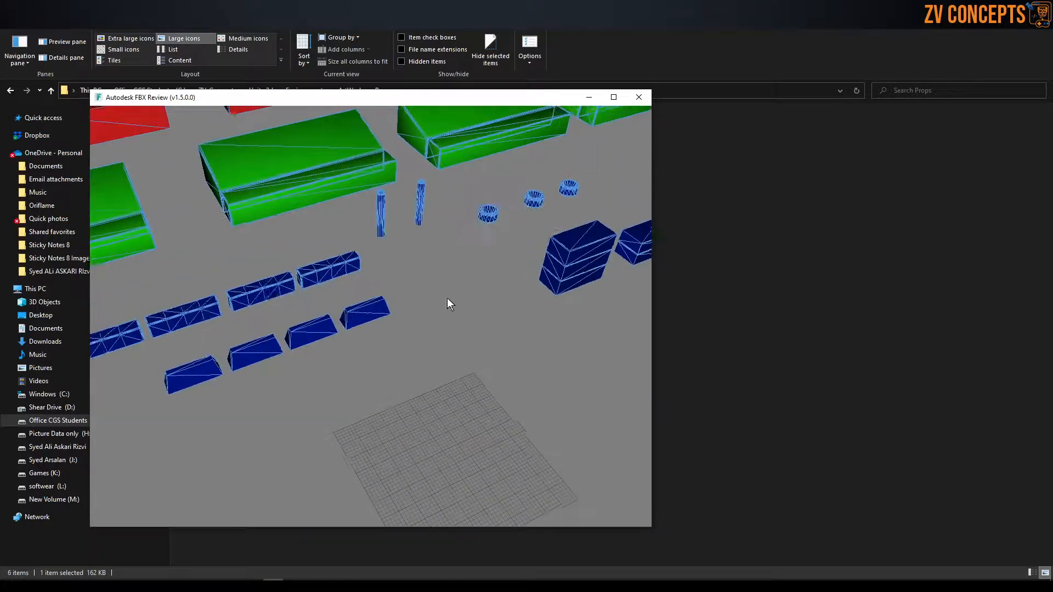
scroll(447, 298, down, 3)
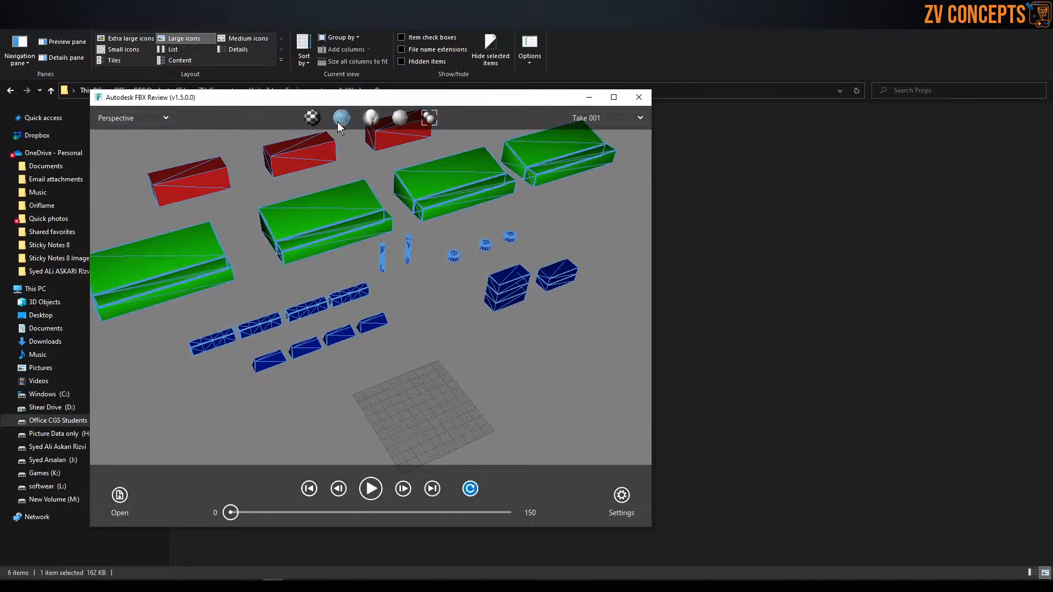
click(340, 120)
click(639, 97)
Inspect the Props _out model in FBX Review from several angles and close the viewer
double_click(266, 135)
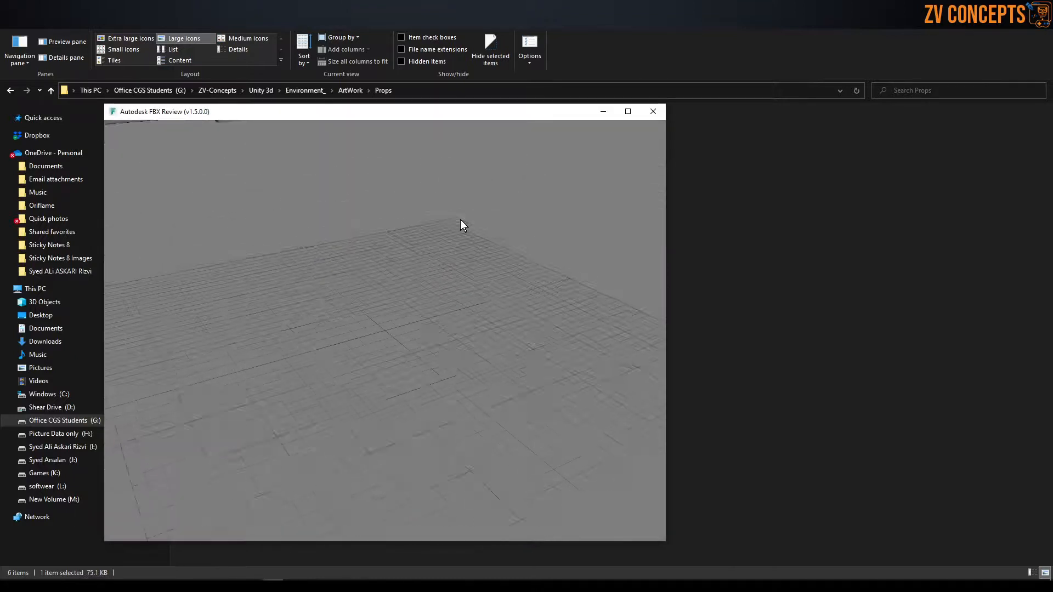
drag(470, 299, 437, 264)
scroll(438, 264, down, 3)
drag(373, 247, 682, 157)
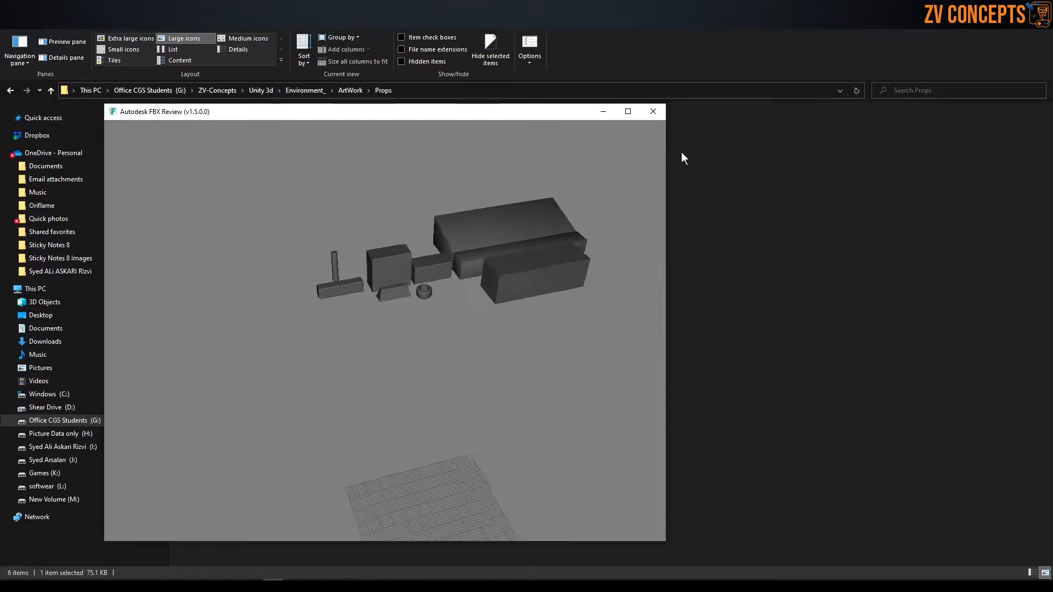
click(653, 111)
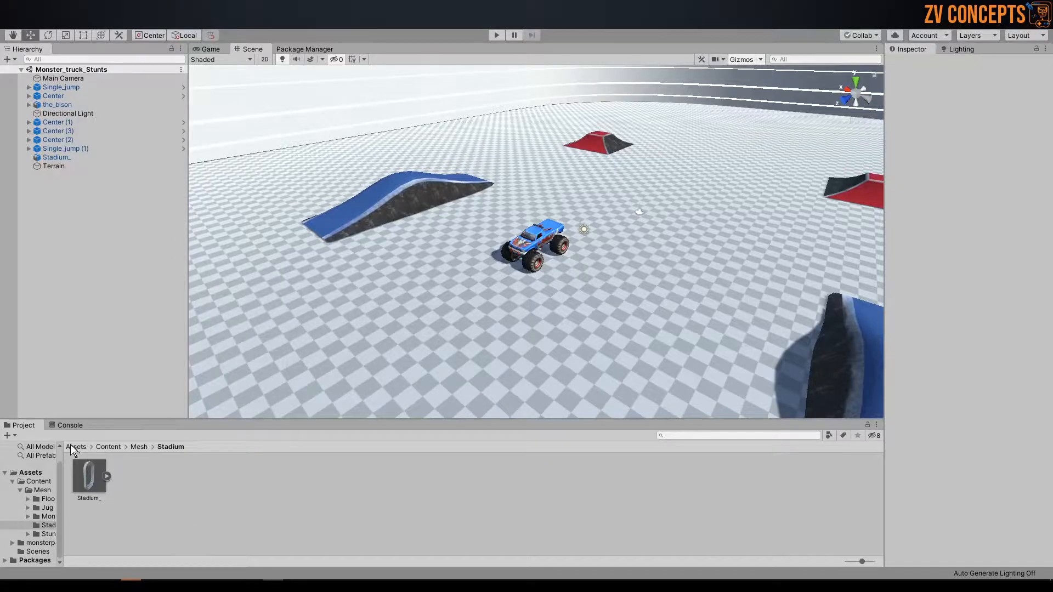
Go to the Assets/Content/Mesh folder in the Unity project and check its Stunts and Stadium subfolders
click(75, 446)
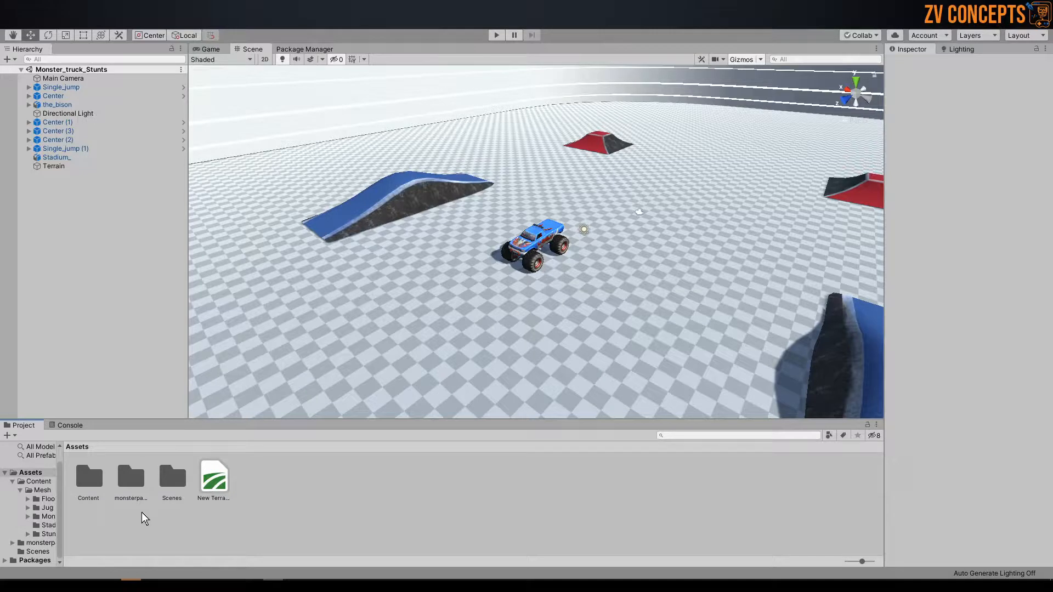
double_click(89, 482)
double_click(89, 480)
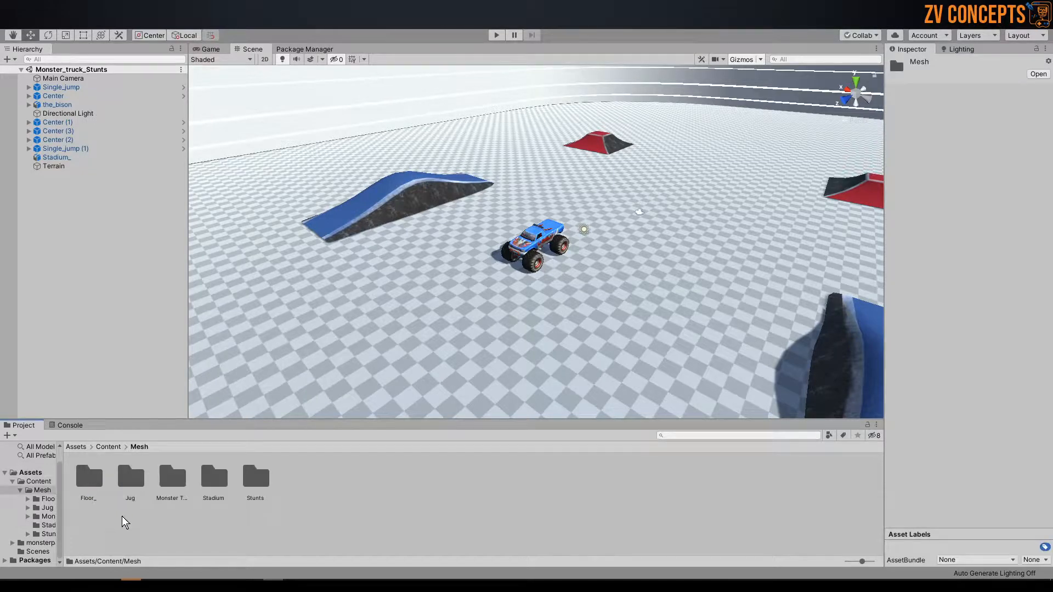
click(174, 521)
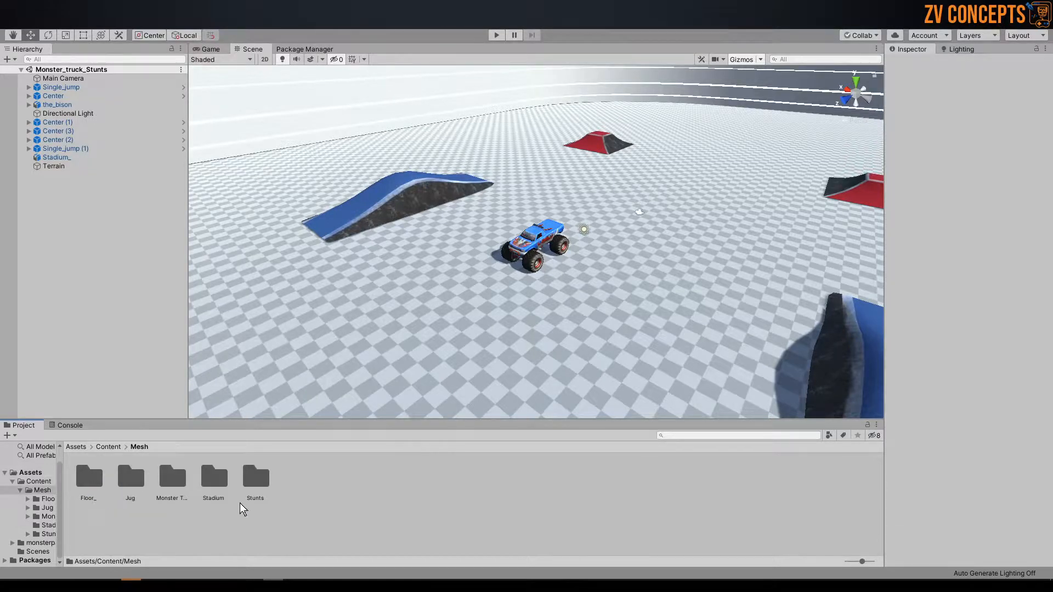
double_click(257, 478)
click(138, 447)
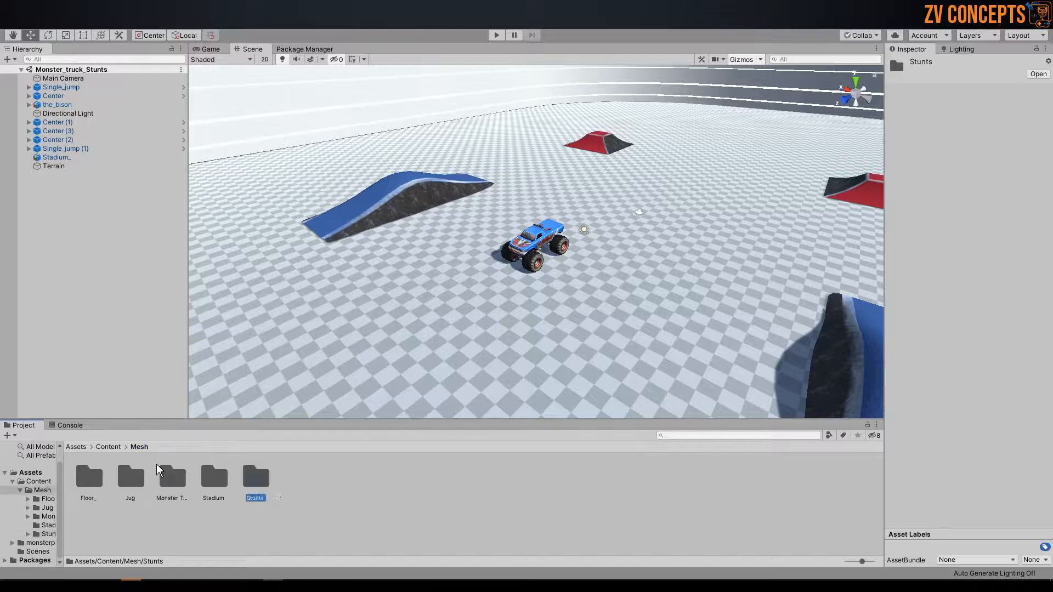
double_click(213, 474)
click(138, 447)
Show the Unity project's Mesh folder in Explorer
click(213, 532)
right_click(212, 531)
click(263, 273)
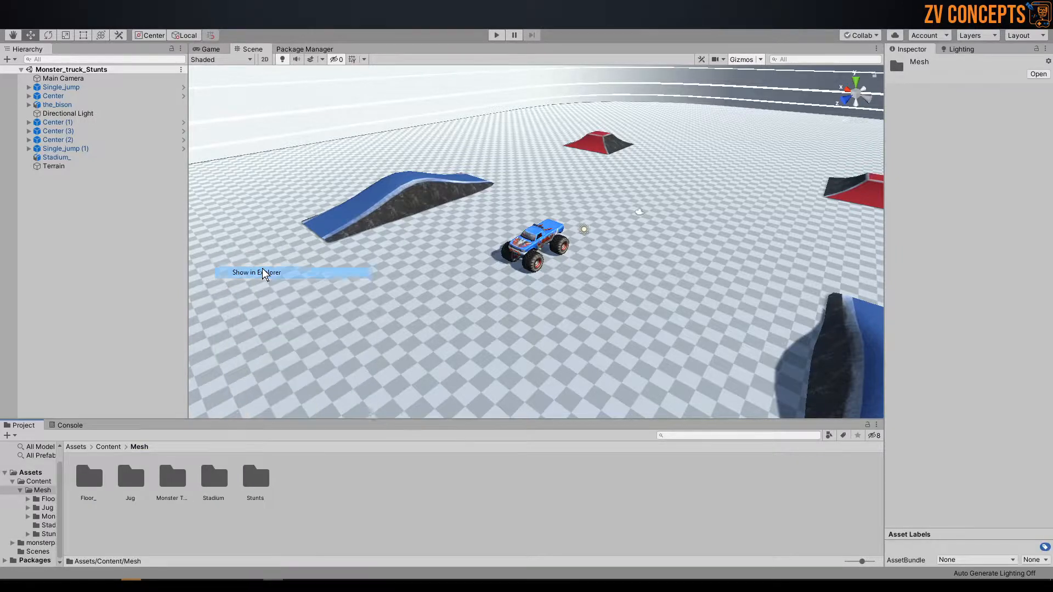
key(r)
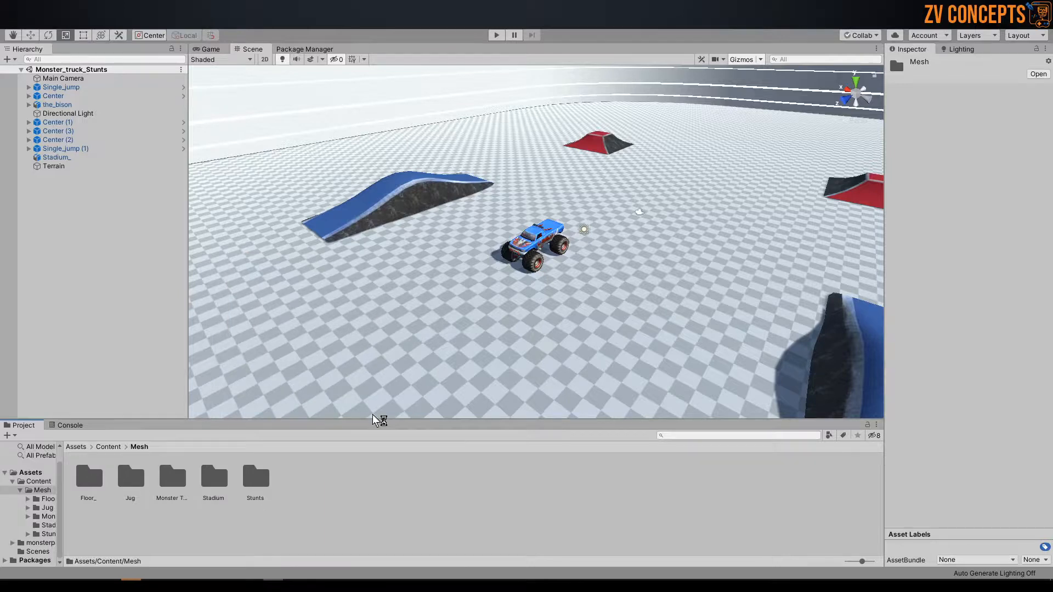
Create a folder named Props Set 1 in the project's Assets/Content/Mesh folder
click(350, 509)
right_click(349, 509)
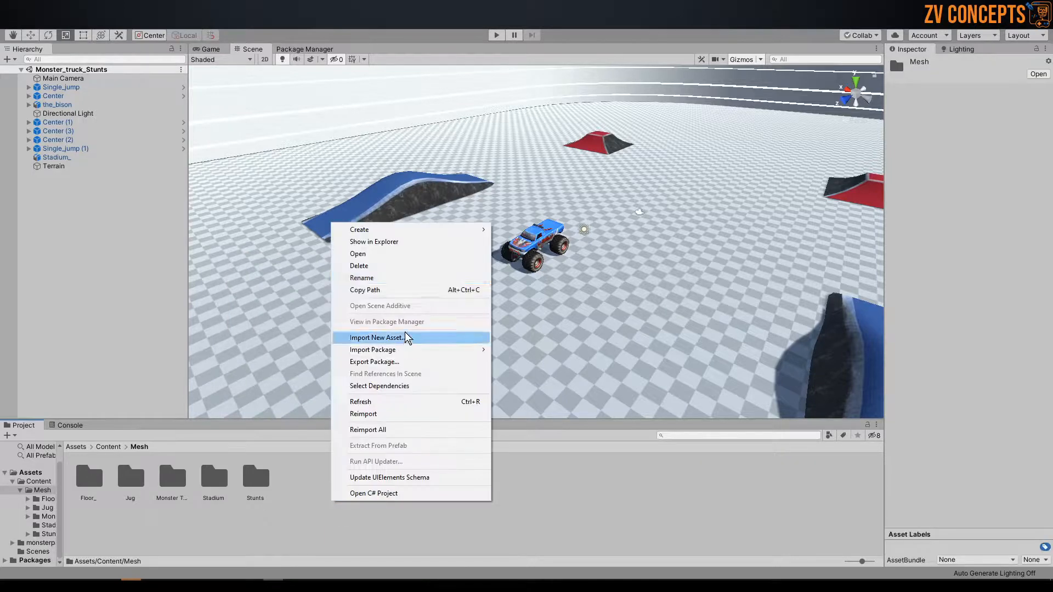
mouse_move(404, 230)
click(516, 171)
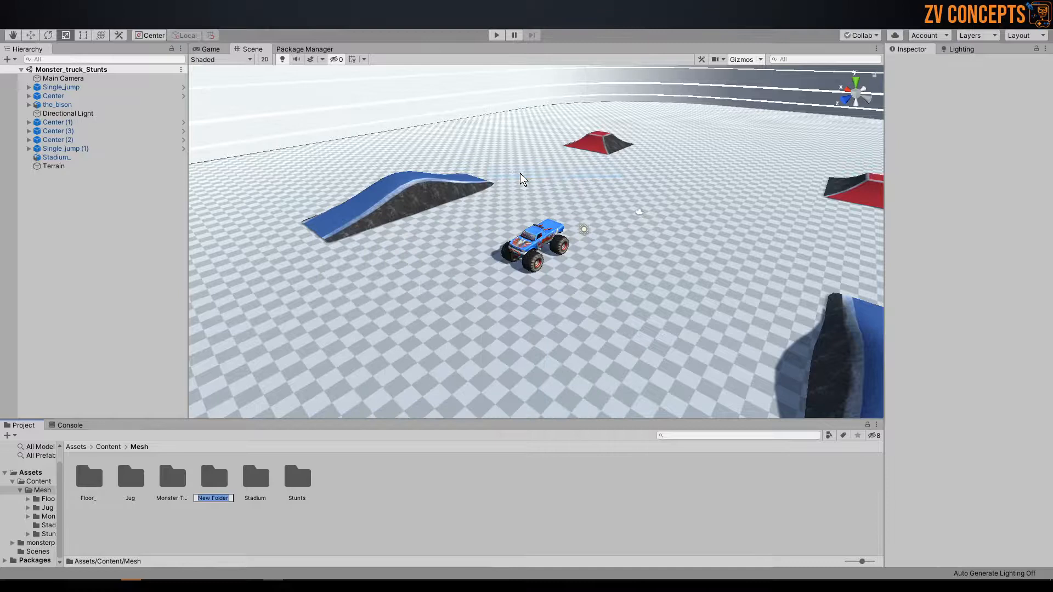
text(Props Set 1)
key(Return)
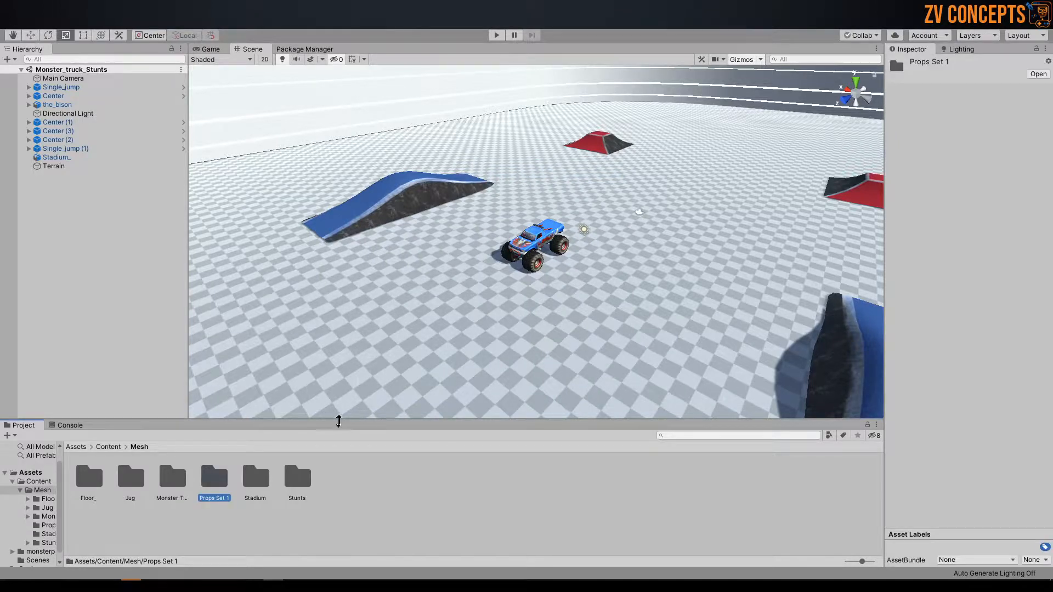
Paste the copied Props model and Small_Prop _2D_View copy image into the Props Set 1 folder on disk, and return to Unity
double_click(213, 482)
right_click(207, 471)
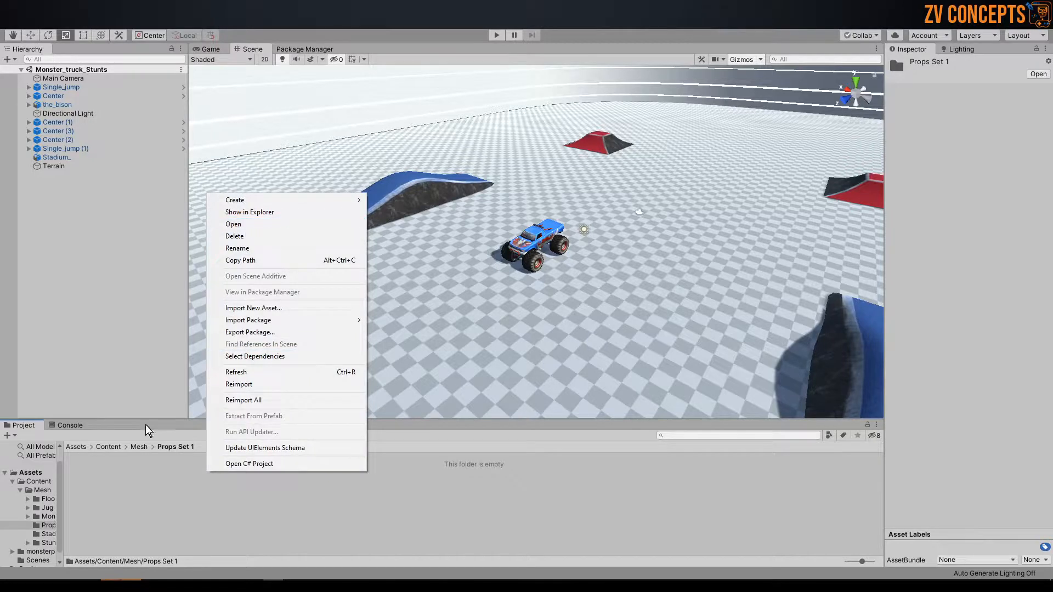
click(239, 214)
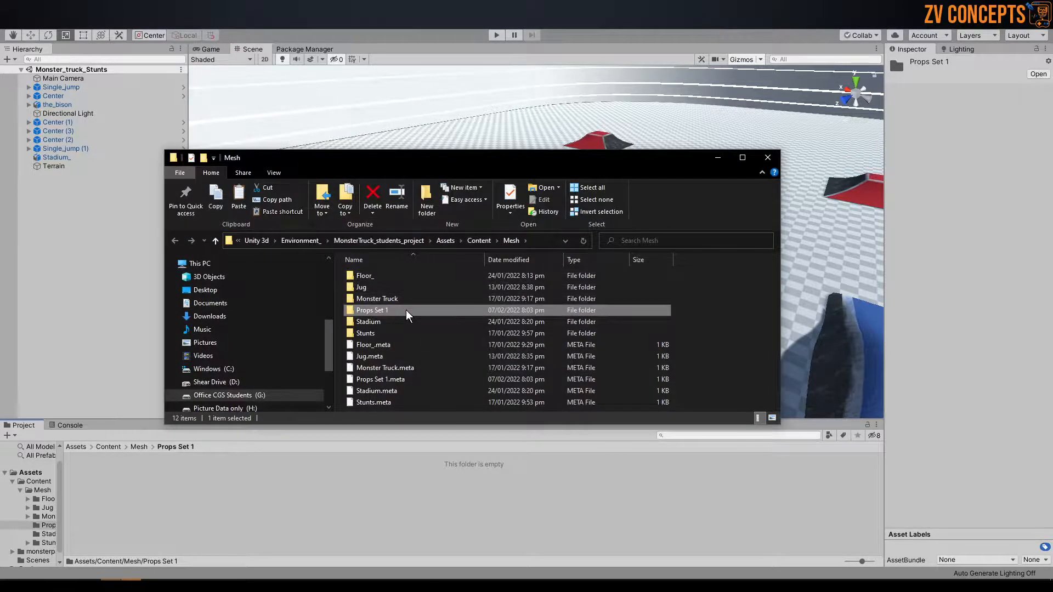
double_click(407, 310)
key(ctrl+v)
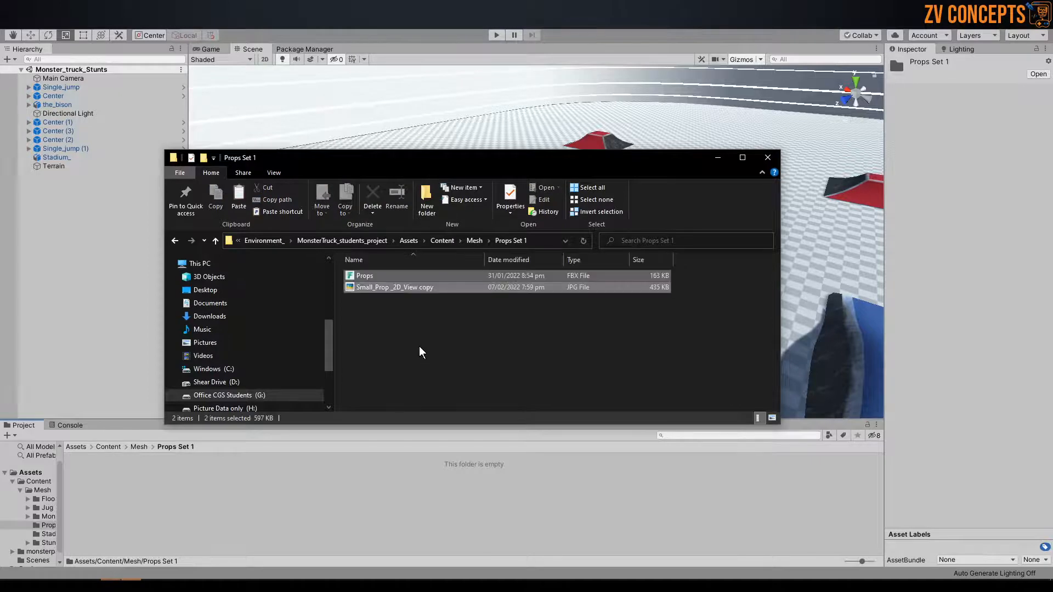
click(729, 158)
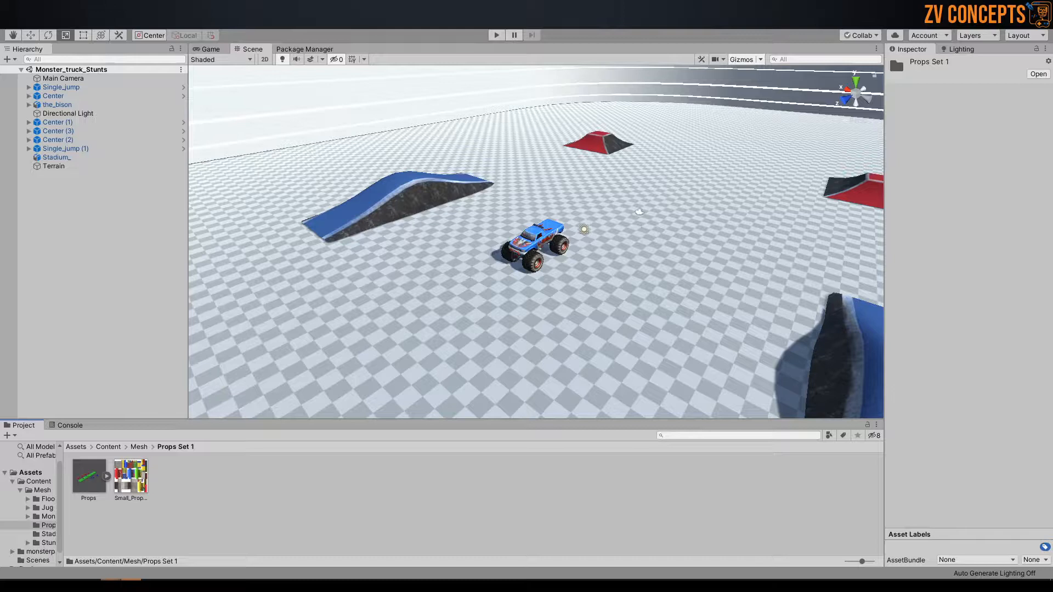
Set the Props model's material location to Use External Materials (Legacy) and apply the import settings
click(91, 476)
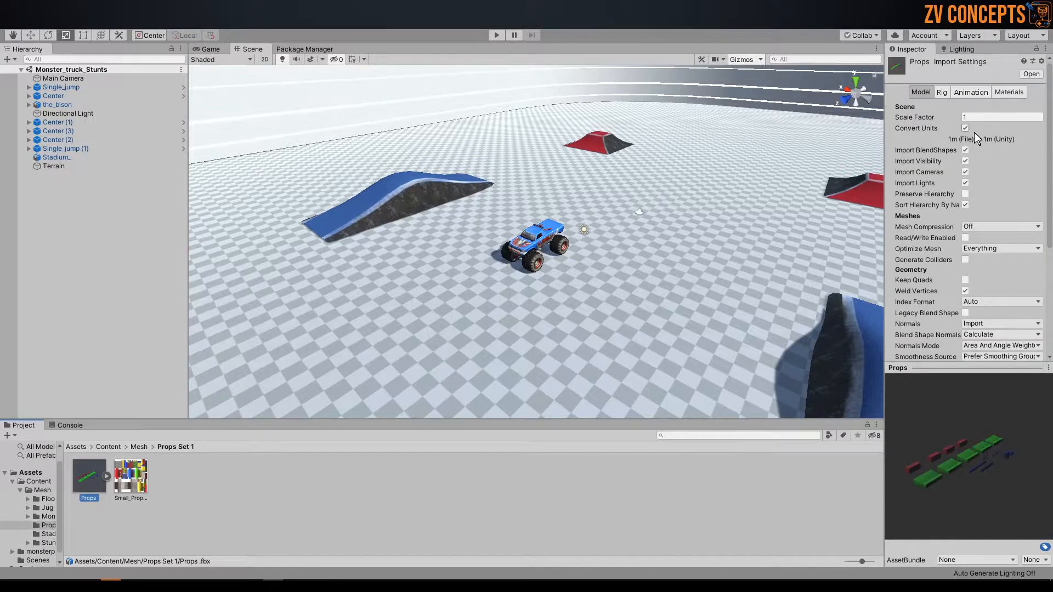
click(1008, 92)
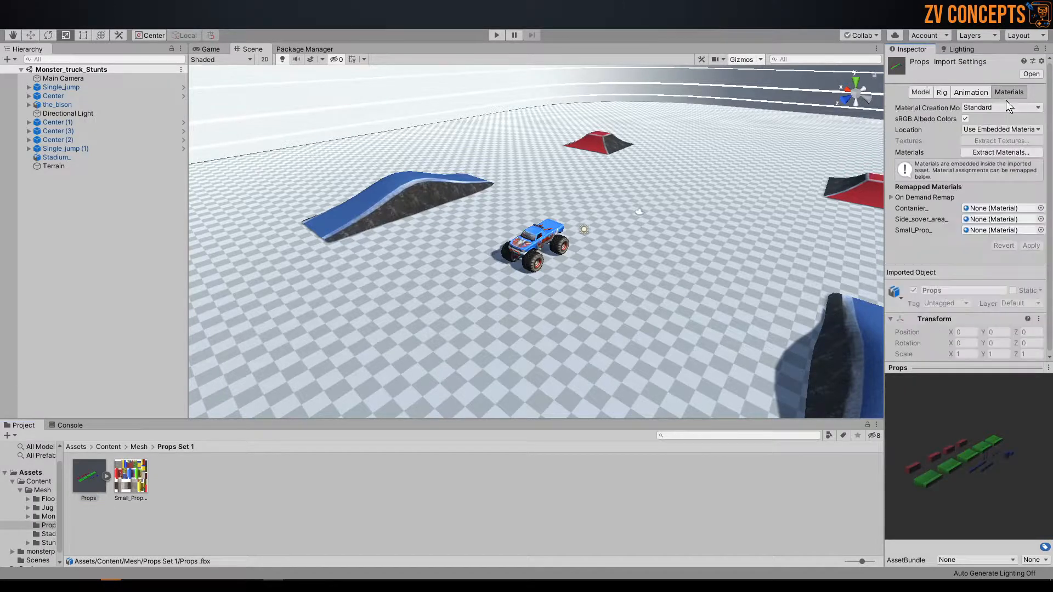
click(1012, 130)
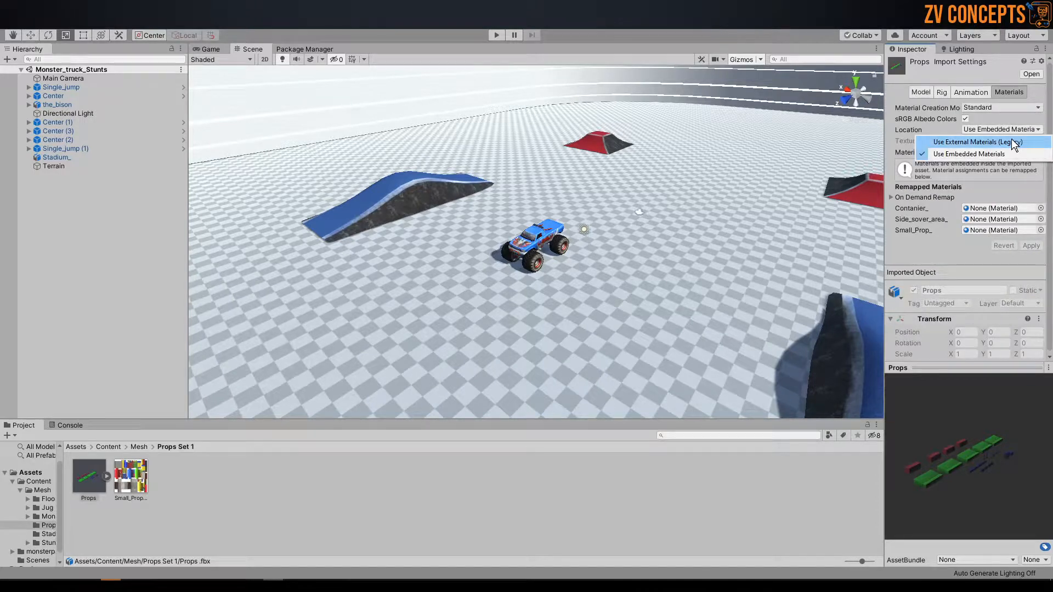
click(1013, 143)
click(1038, 211)
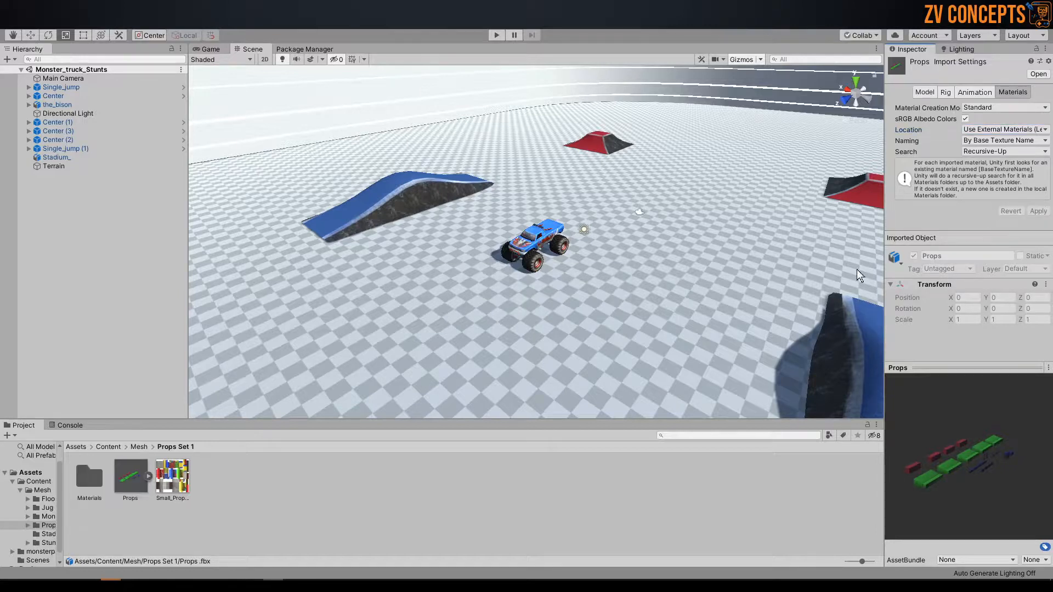
Check the extracted Small_Prop_ material and add the Props model to the scene hierarchy
double_click(84, 487)
click(86, 480)
click(172, 477)
click(175, 447)
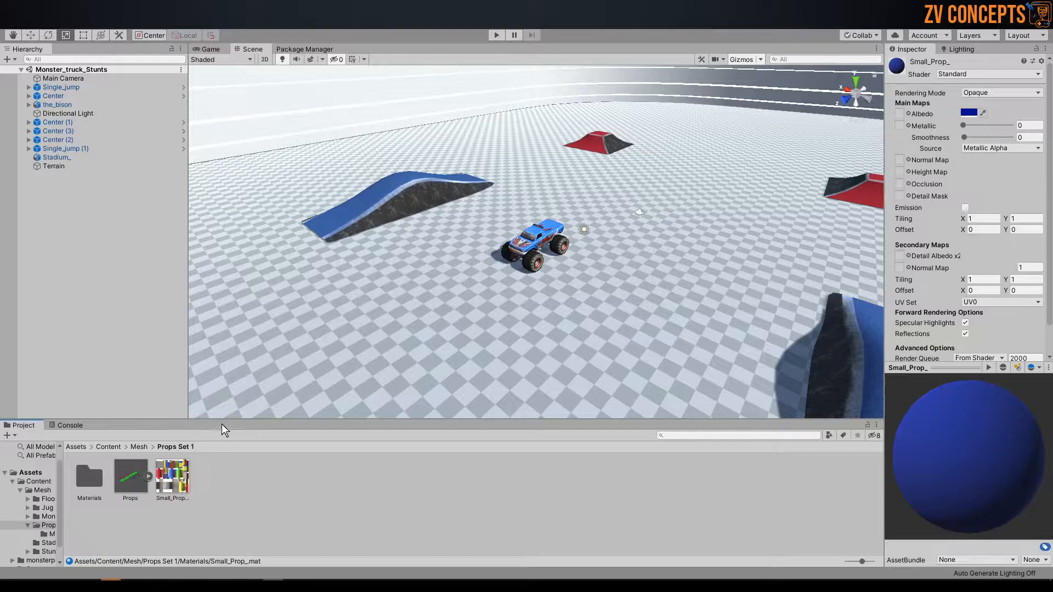
click(132, 494)
drag(132, 497, 122, 282)
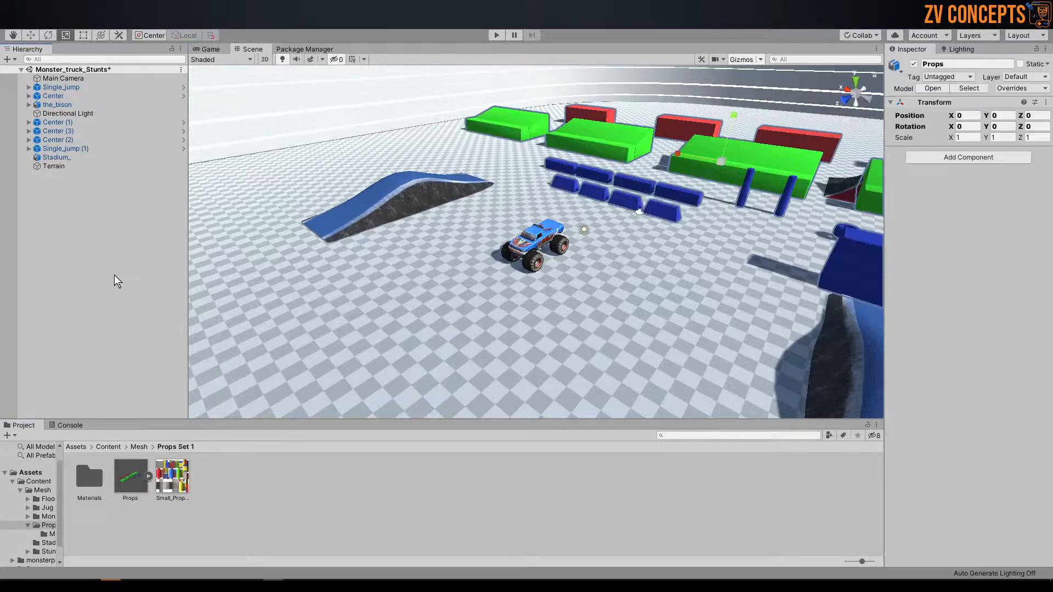
Assign the Small_Prop texture as the Albedo map of the Small_Prop_ material, using the blue Cube.010 barrier in the scene
click(626, 142)
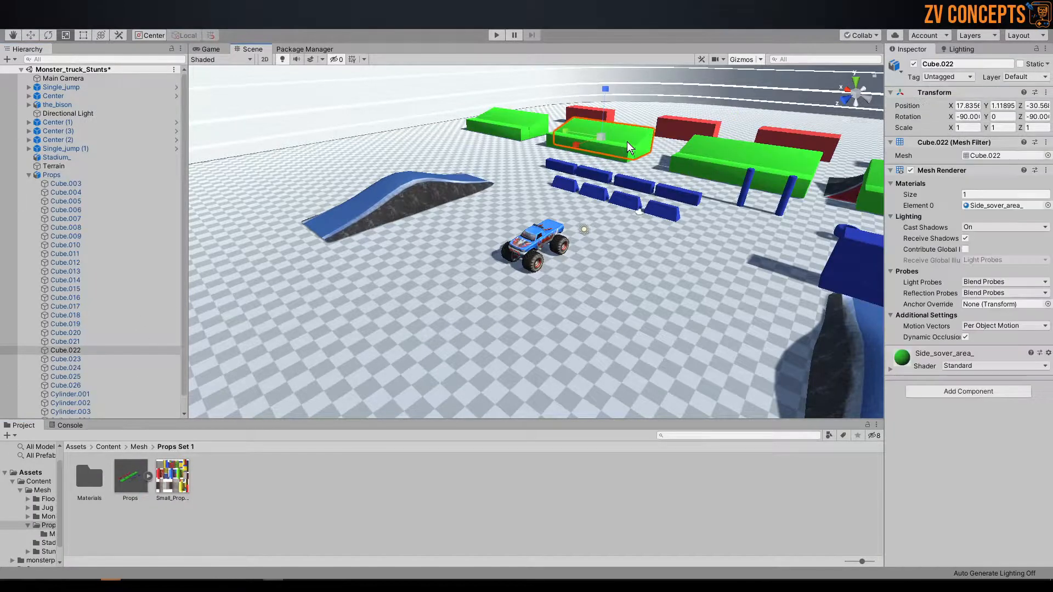
click(633, 146)
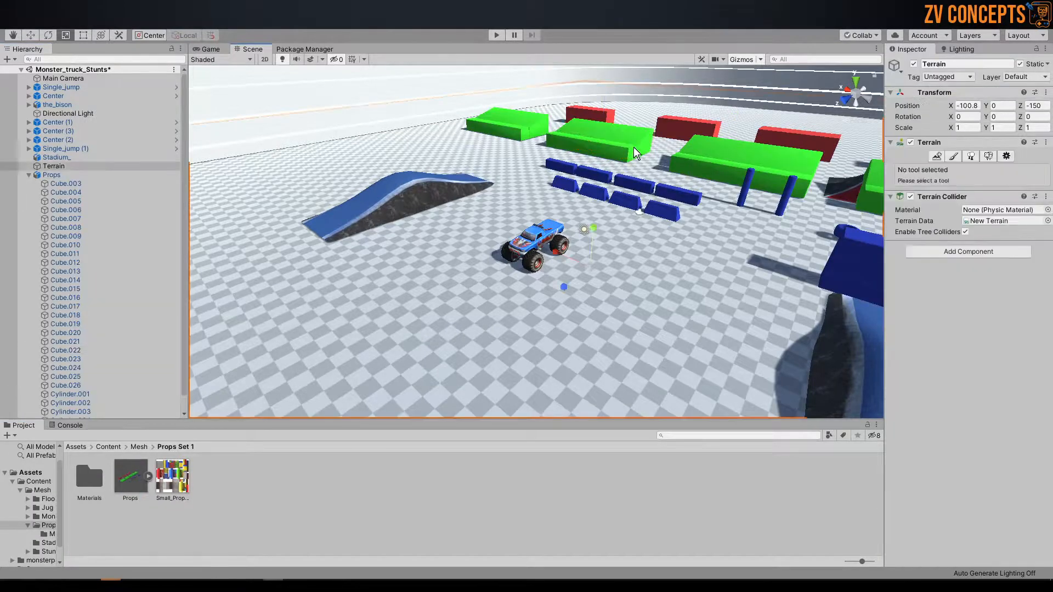
click(633, 185)
click(633, 184)
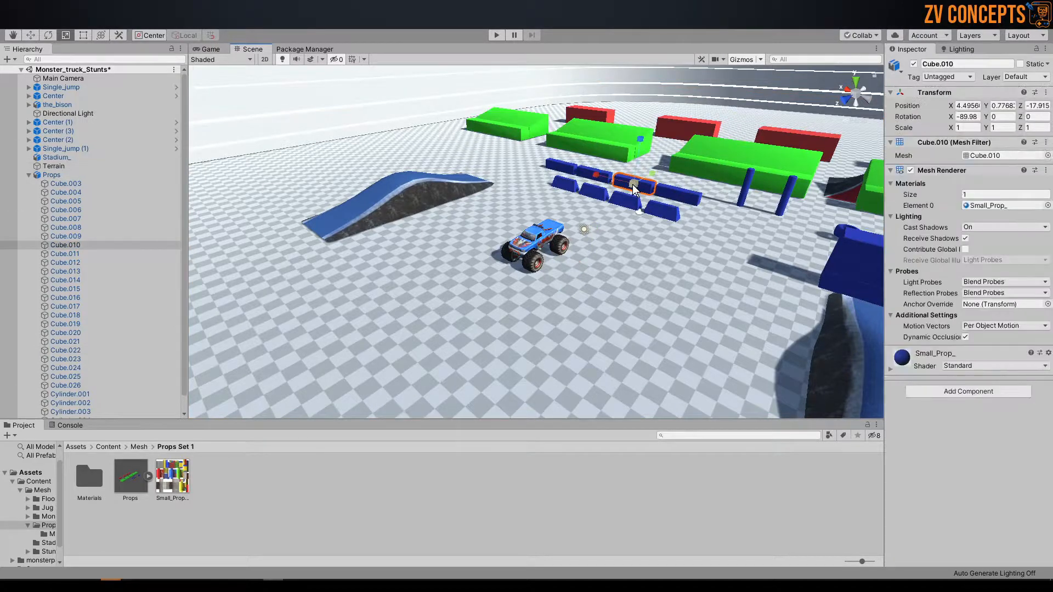
key(f)
key(w)
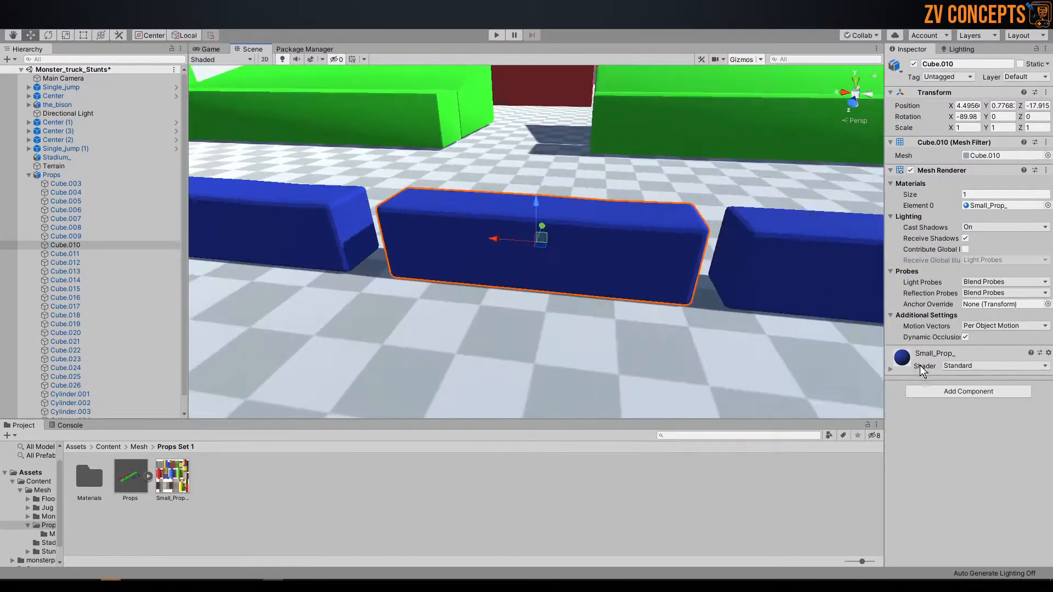
click(902, 361)
drag(152, 482, 902, 411)
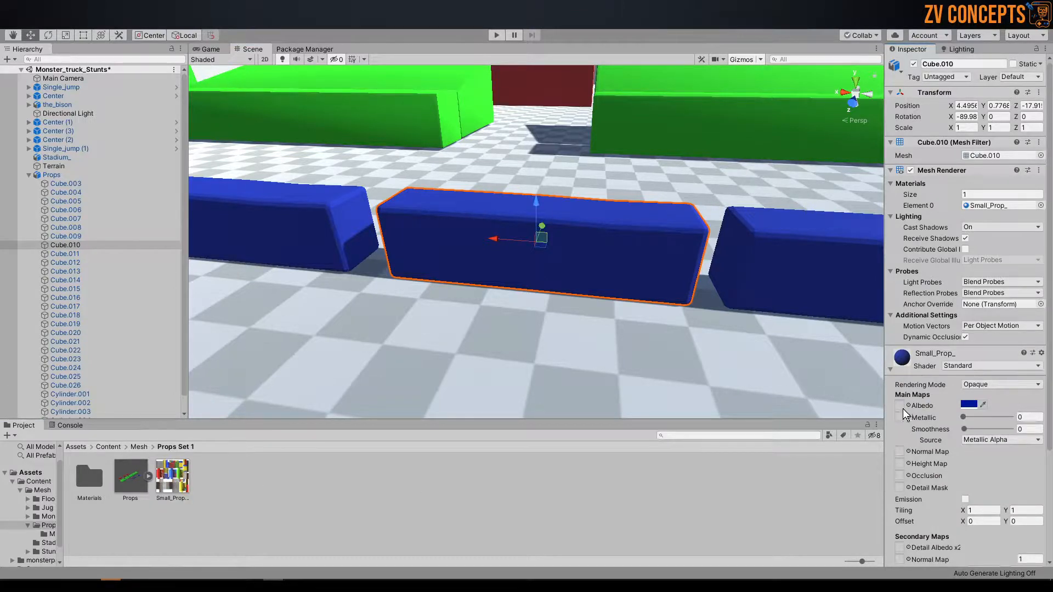
drag(158, 476, 900, 407)
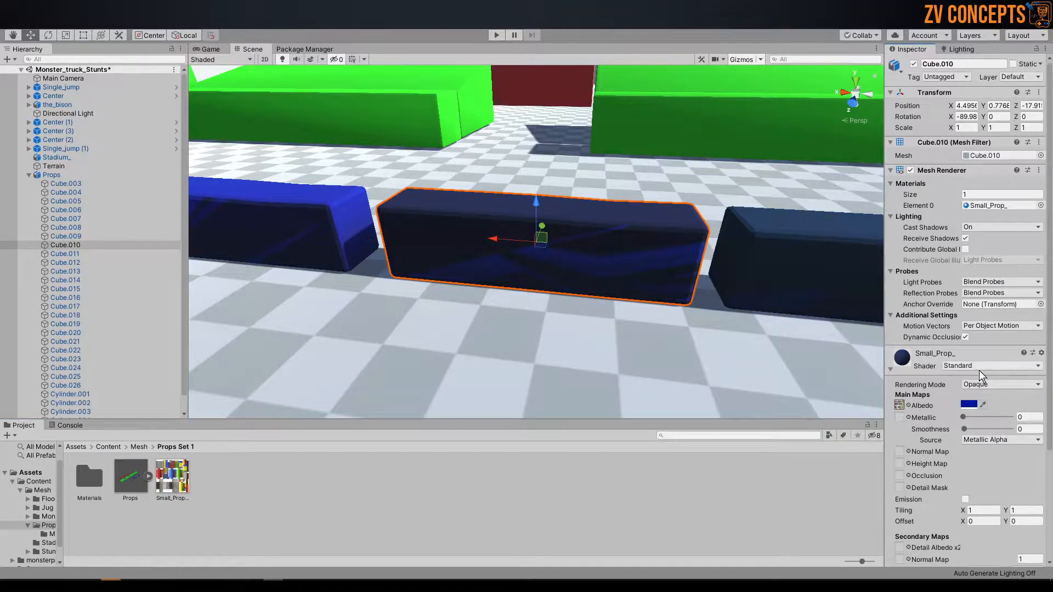
Set the Small_Prop_ material's Albedo colour to white (FFFFFF) and switch its shader to one from Legacy Shaders
click(969, 404)
drag(80, 225, 39, 210)
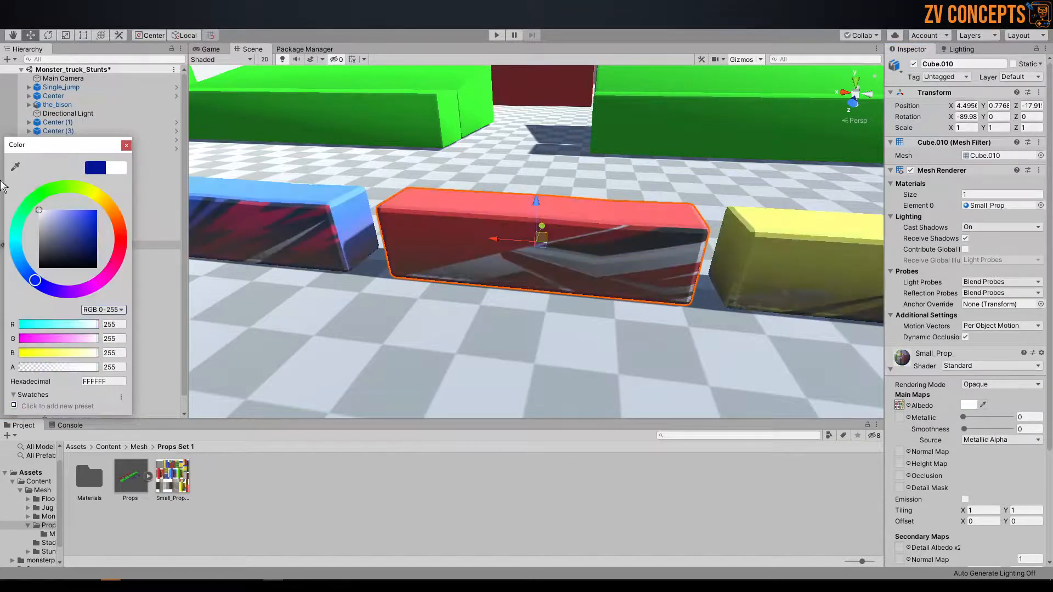
click(126, 146)
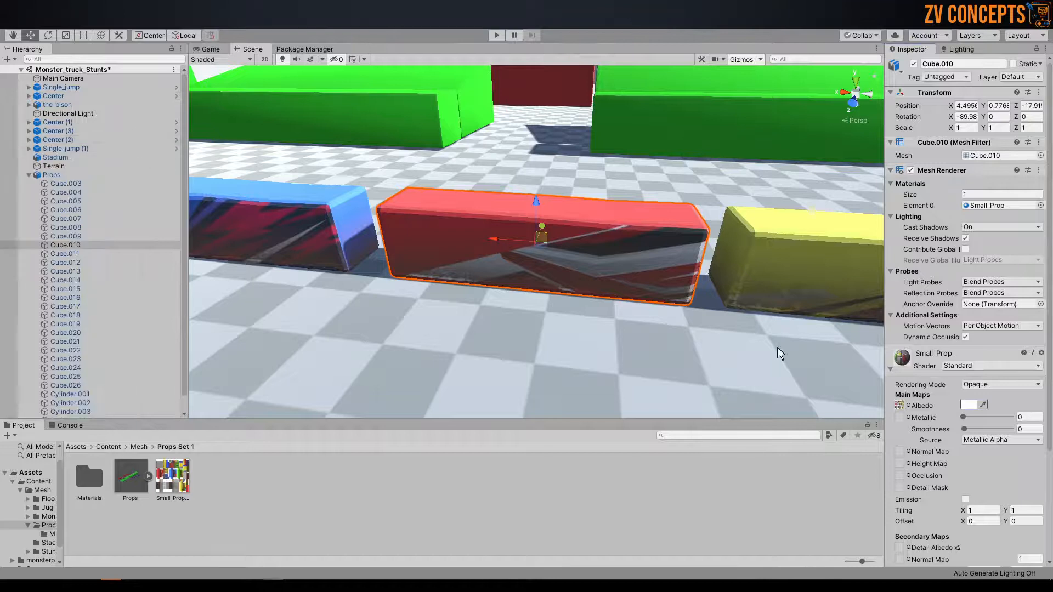
click(986, 366)
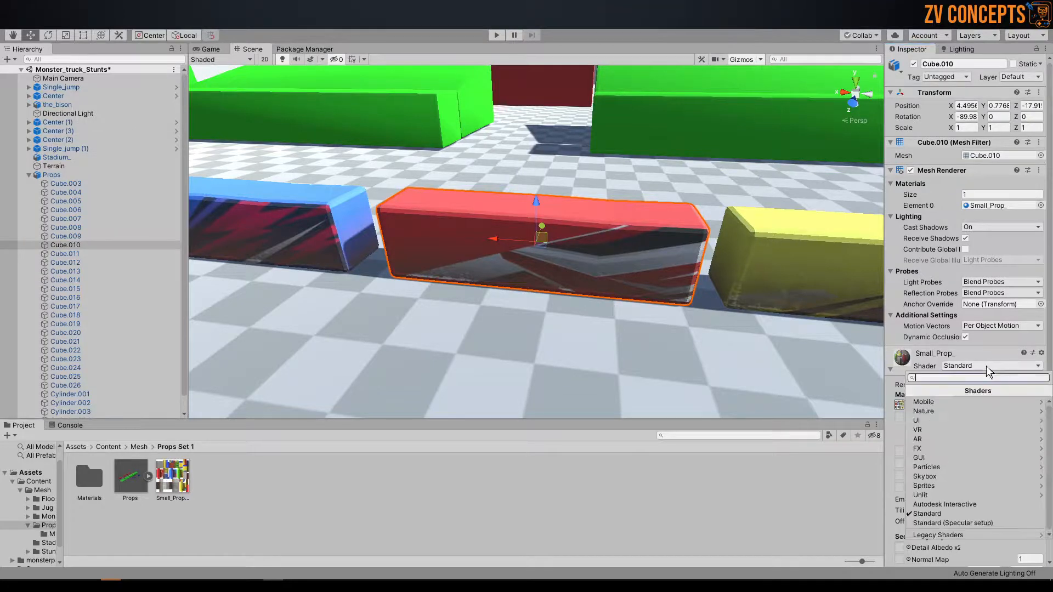
click(933, 535)
click(938, 429)
Examine the textured small props around the monster truck from several angles, with the Props hierarchy collapsed and deselected
alt+right_drag(505, 185, 433, 195)
alt+drag(433, 195, 570, 258)
click(39, 174)
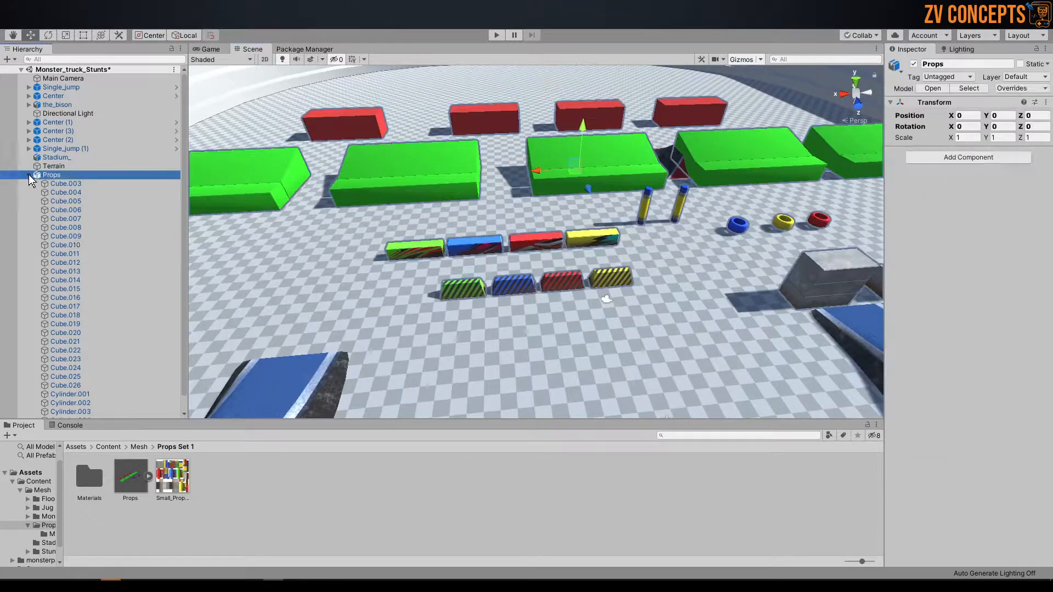
click(29, 175)
click(109, 267)
alt+drag(682, 235, 658, 247)
scroll(636, 242, down, 3)
middle_drag(630, 240, 573, 211)
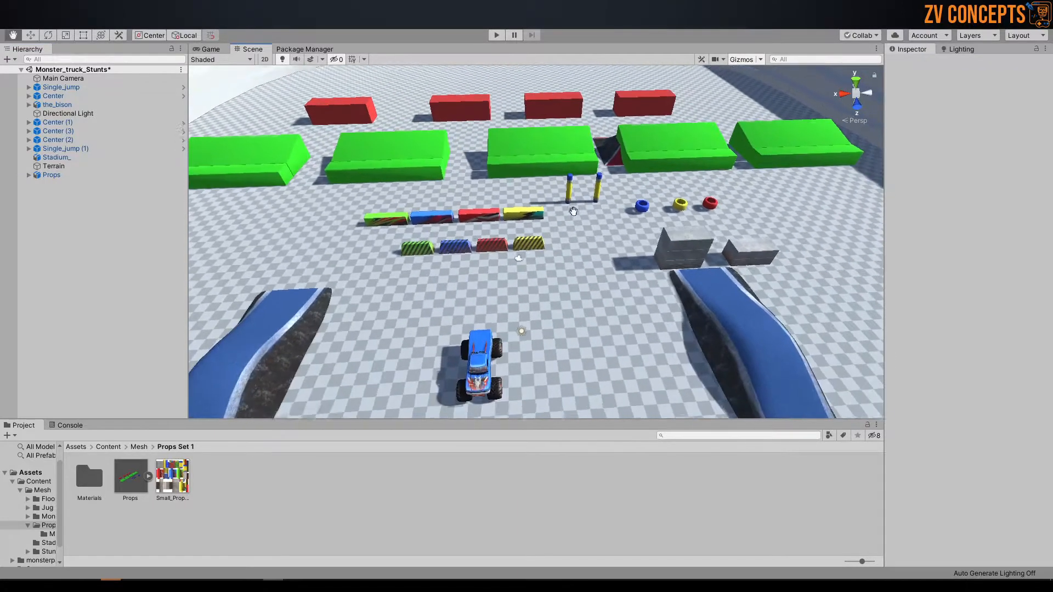
scroll(573, 212, up, 2)
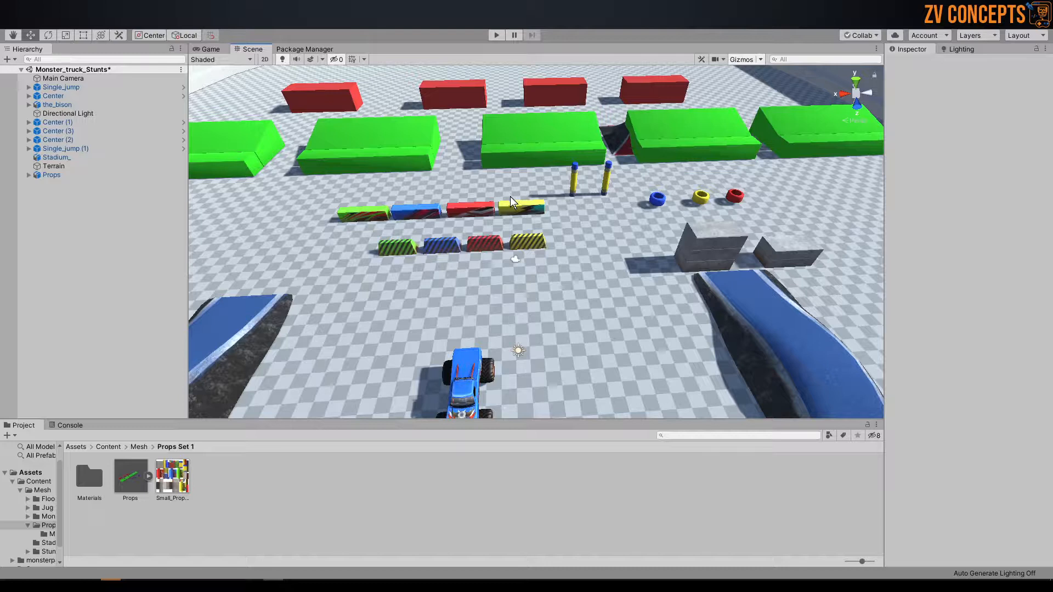
alt+drag(437, 250, 422, 240)
Unpack the Props prefab in the scene hierarchy and deselect it
click(69, 174)
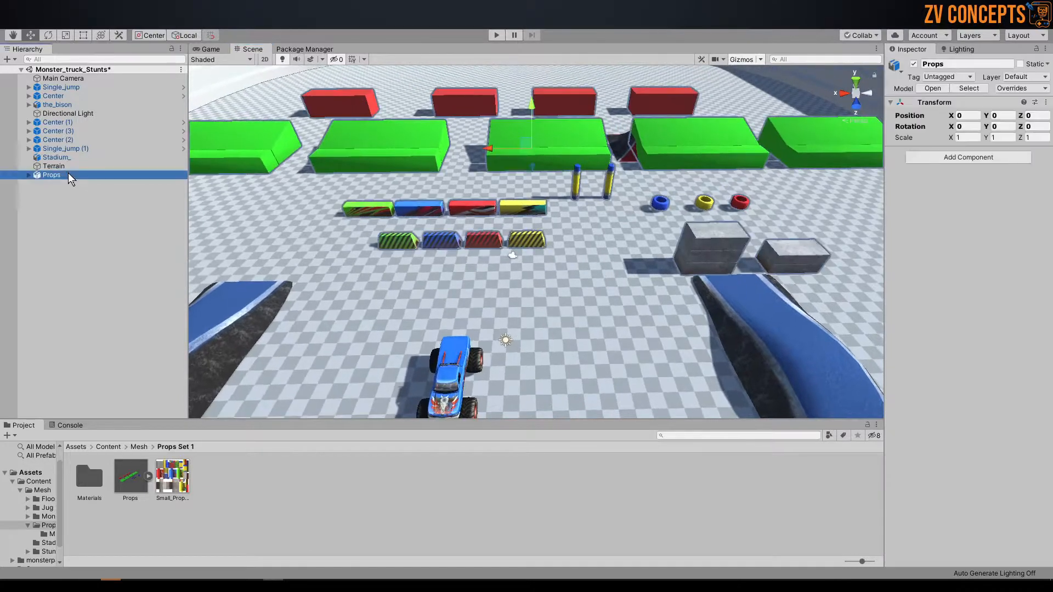
right_click(68, 174)
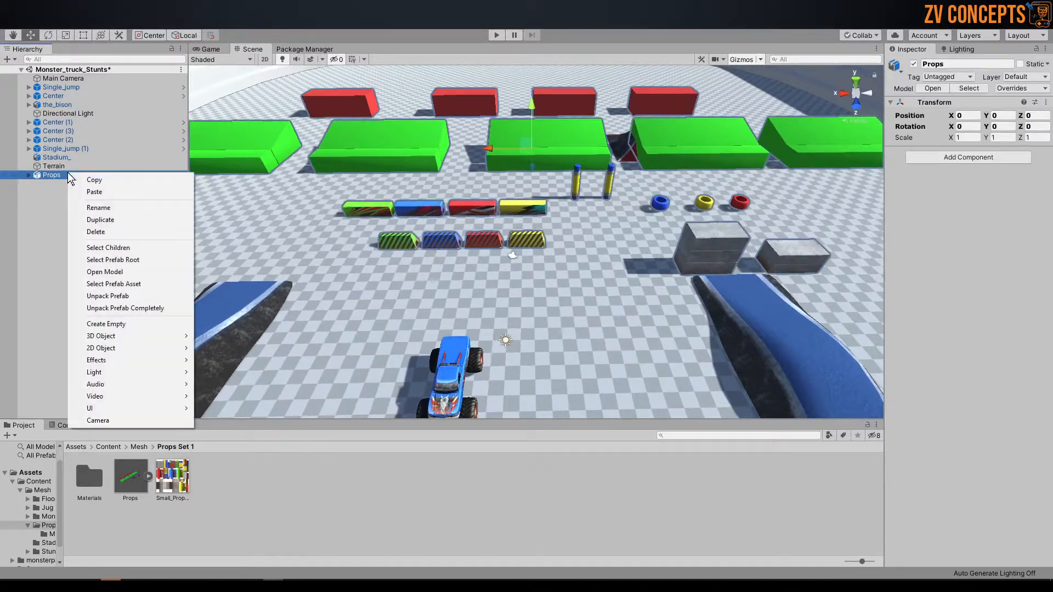
click(110, 297)
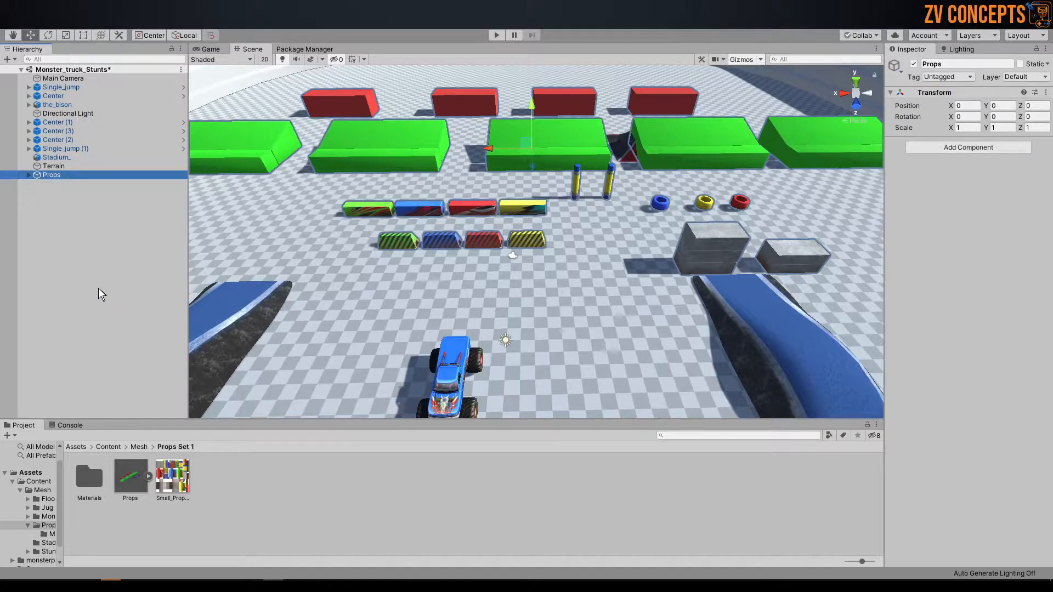
click(97, 288)
Check the Materials folder's contents and create a Small_props_Prefab folder in Props Set 1
double_click(88, 484)
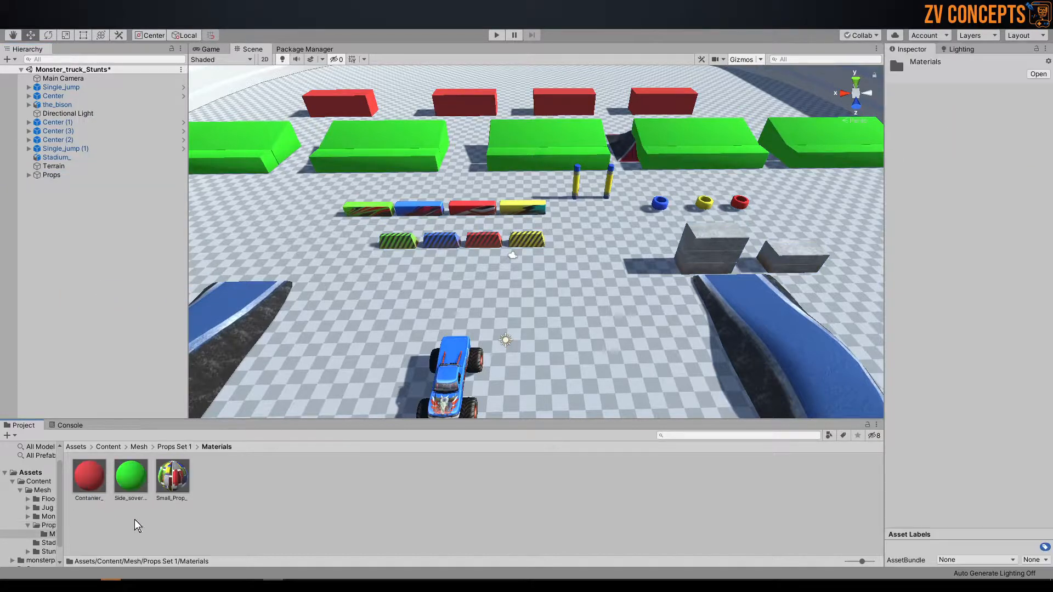
click(175, 448)
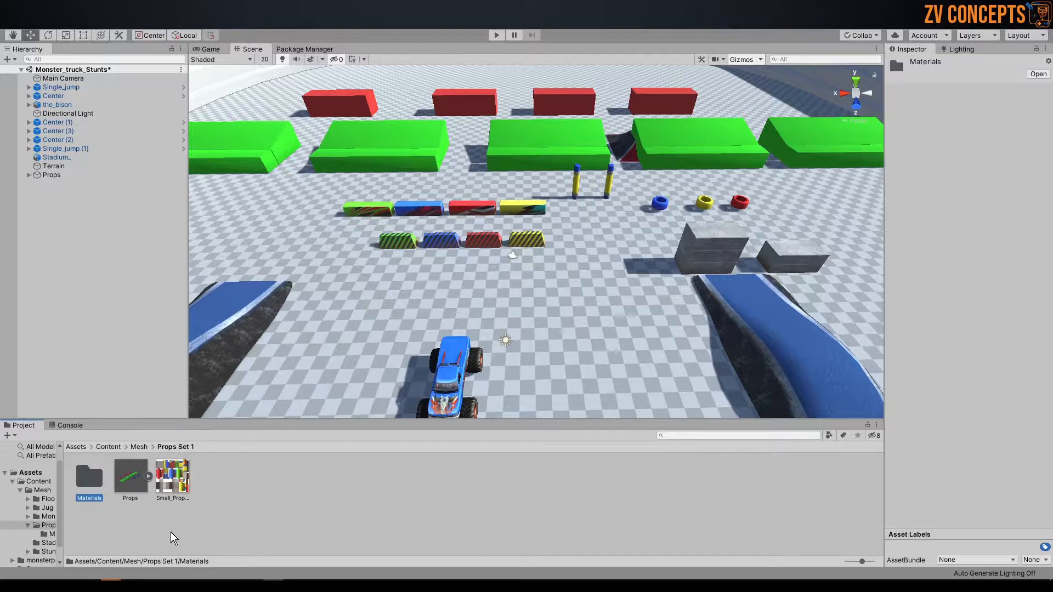
right_click(171, 535)
mouse_move(225, 266)
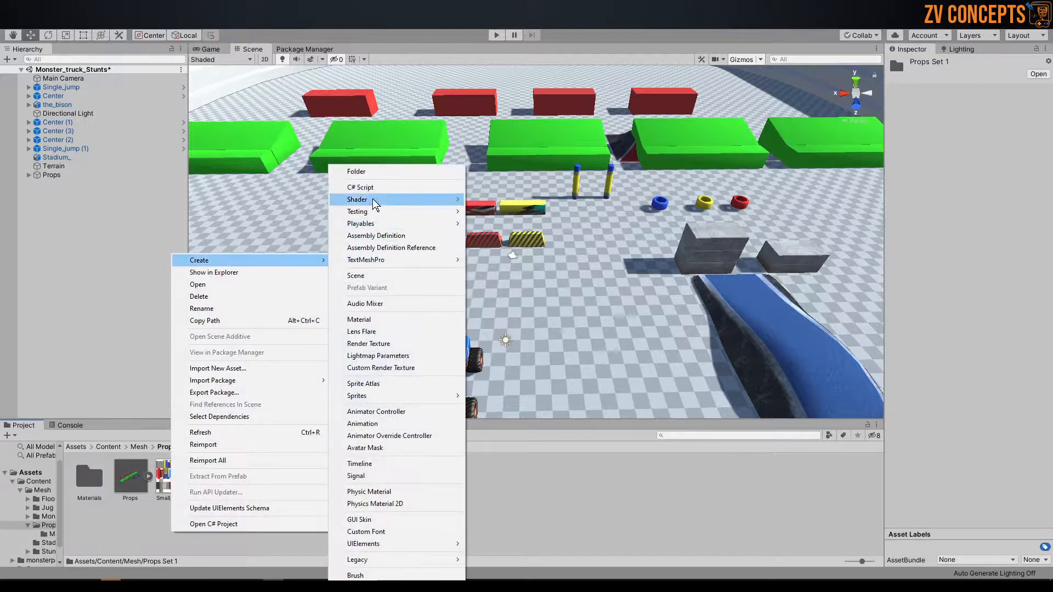
click(372, 172)
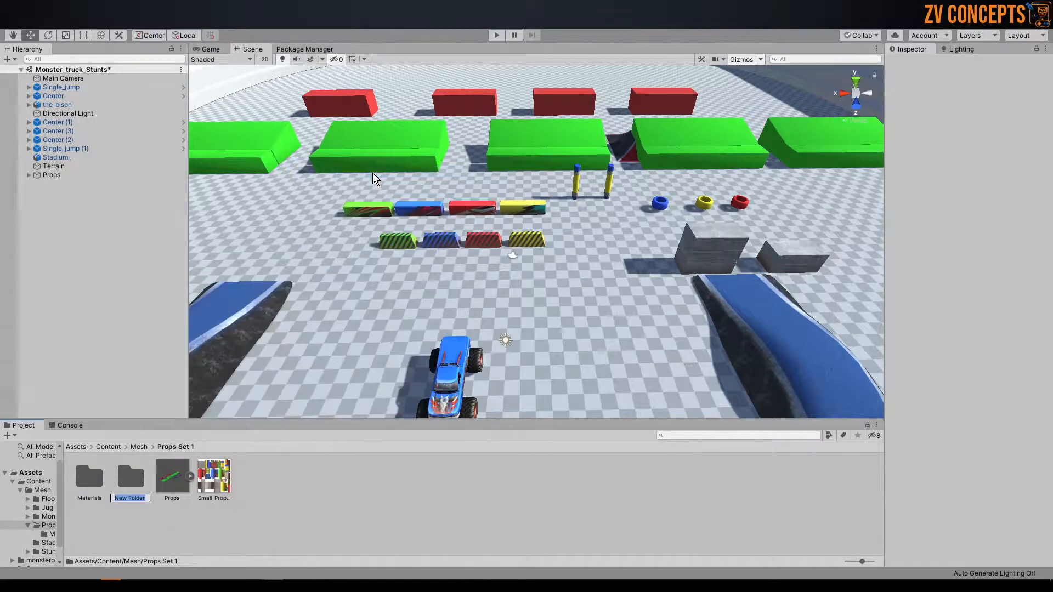
text(S)
text(mall_props_)
text(Prefab)
key(Return)
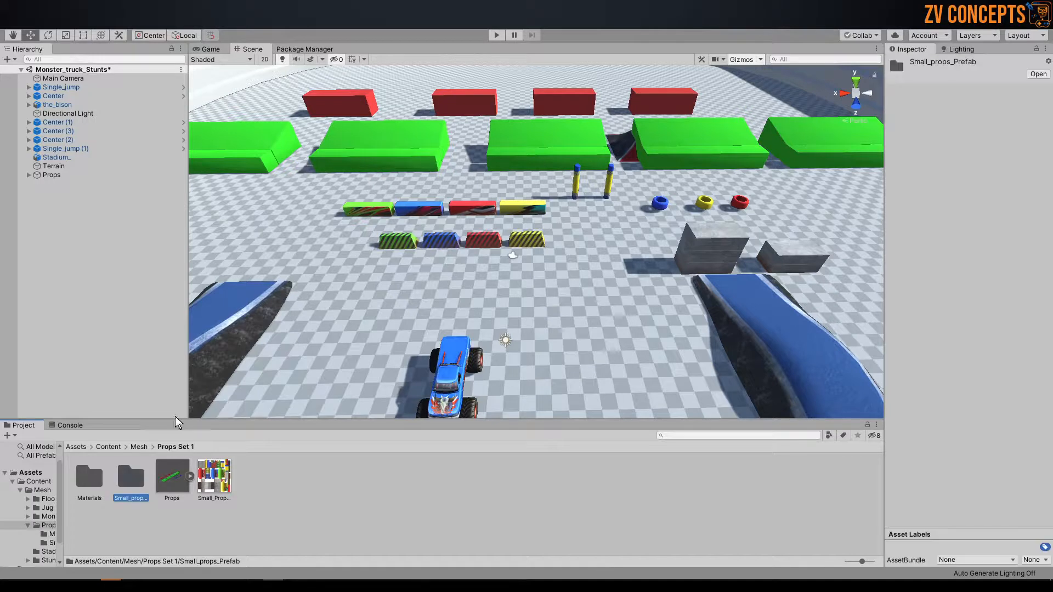
Open the Small_props_Prefab folder and expand the Props group in the scene hierarchy
double_click(127, 482)
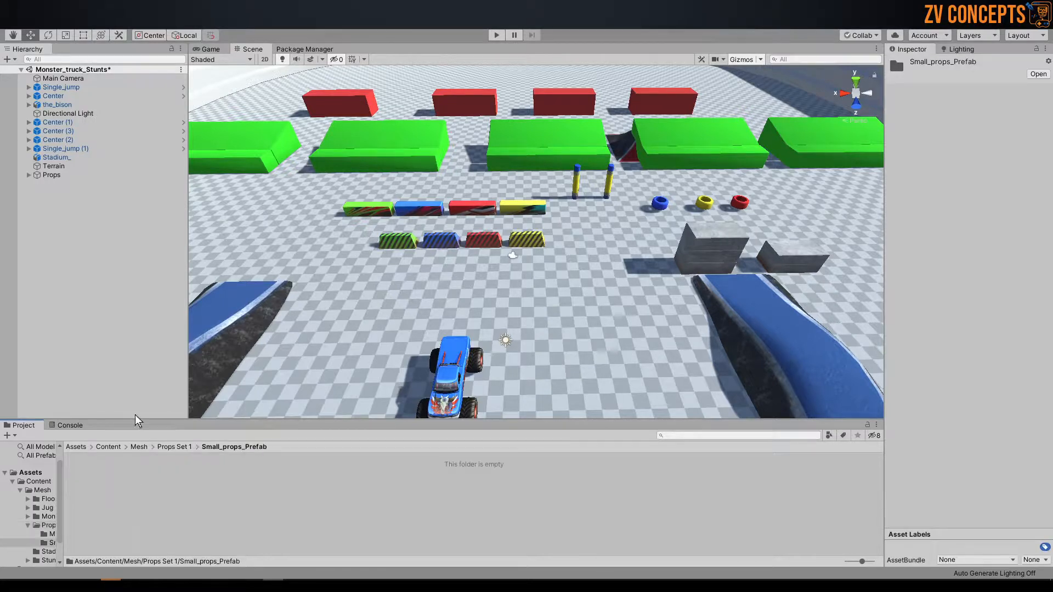
click(42, 175)
double_click(42, 175)
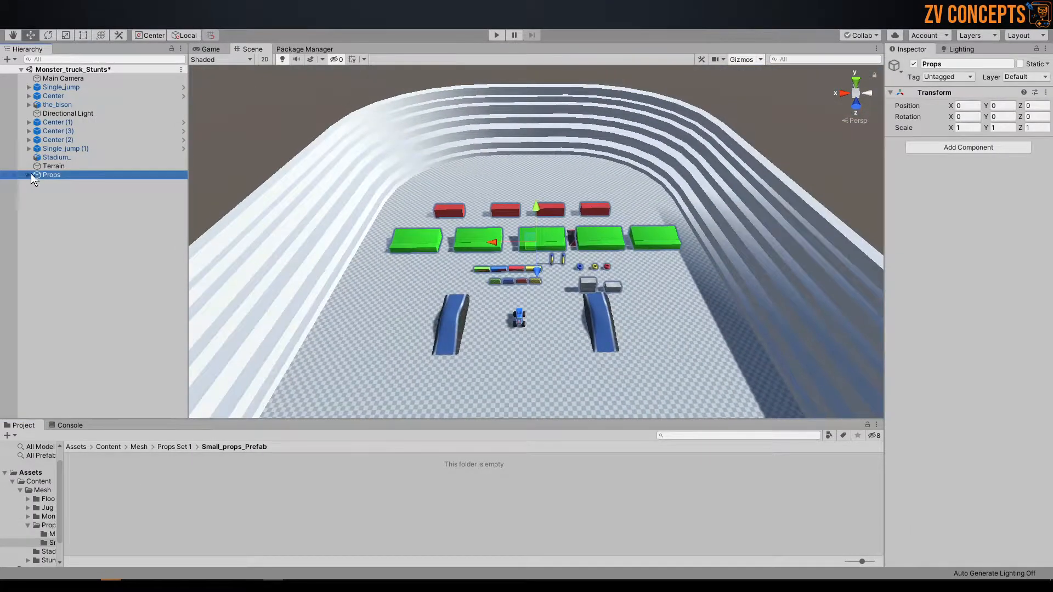
right_click(39, 177)
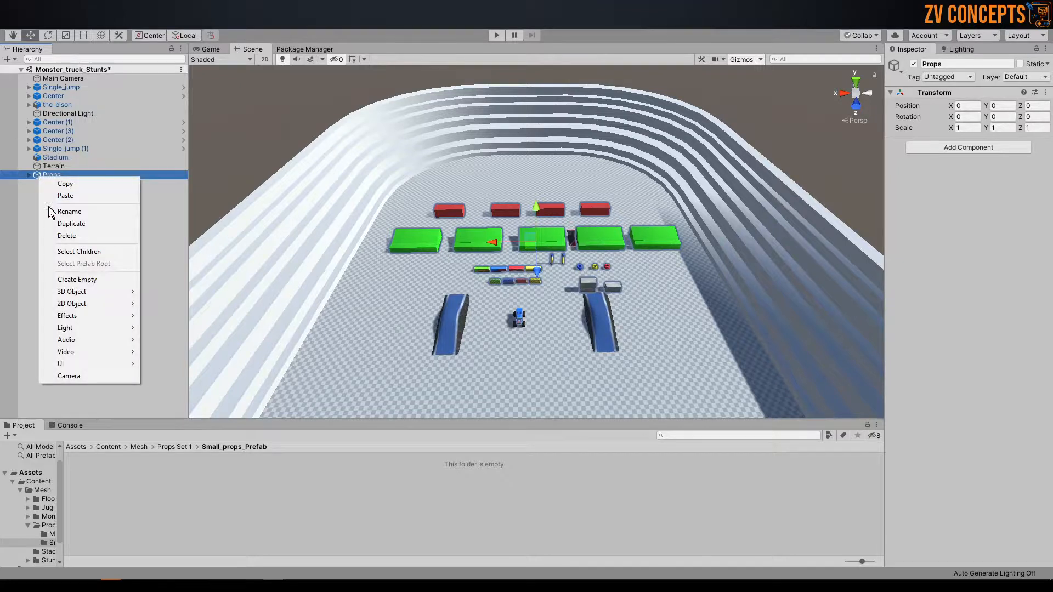
click(159, 228)
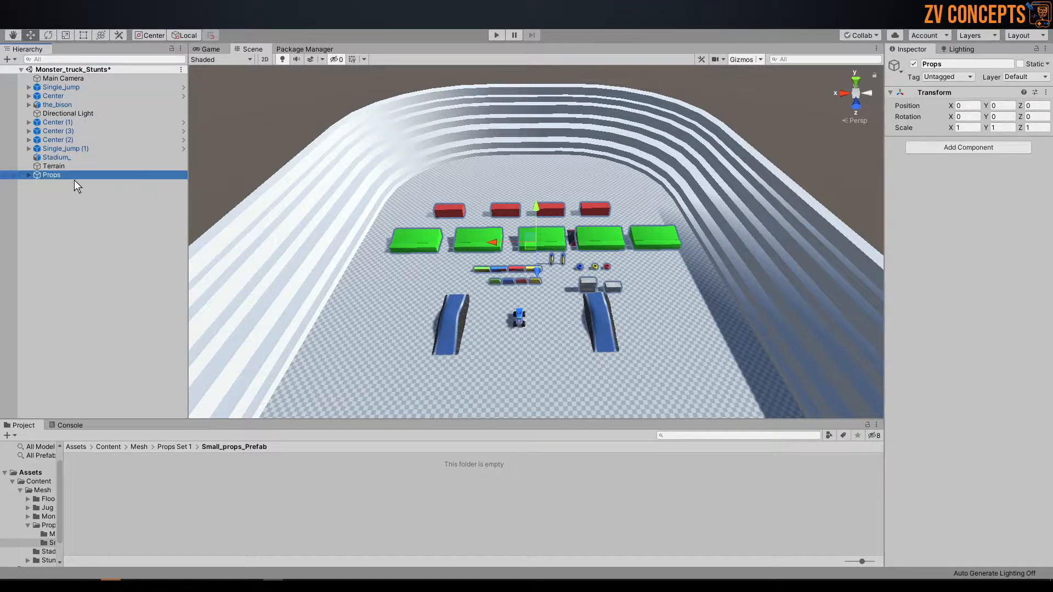
click(28, 175)
Delete all the large green side blocks from the Props group, including their separate lower strips
scroll(565, 248, up, 10)
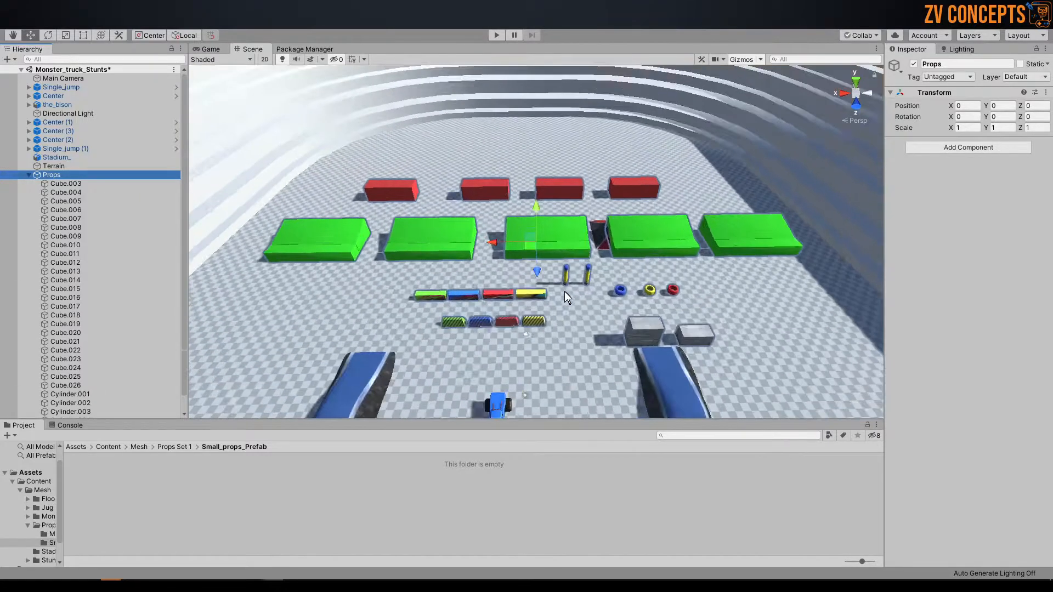
alt+drag(626, 276, 709, 172)
drag(735, 240, 721, 213)
click(801, 189)
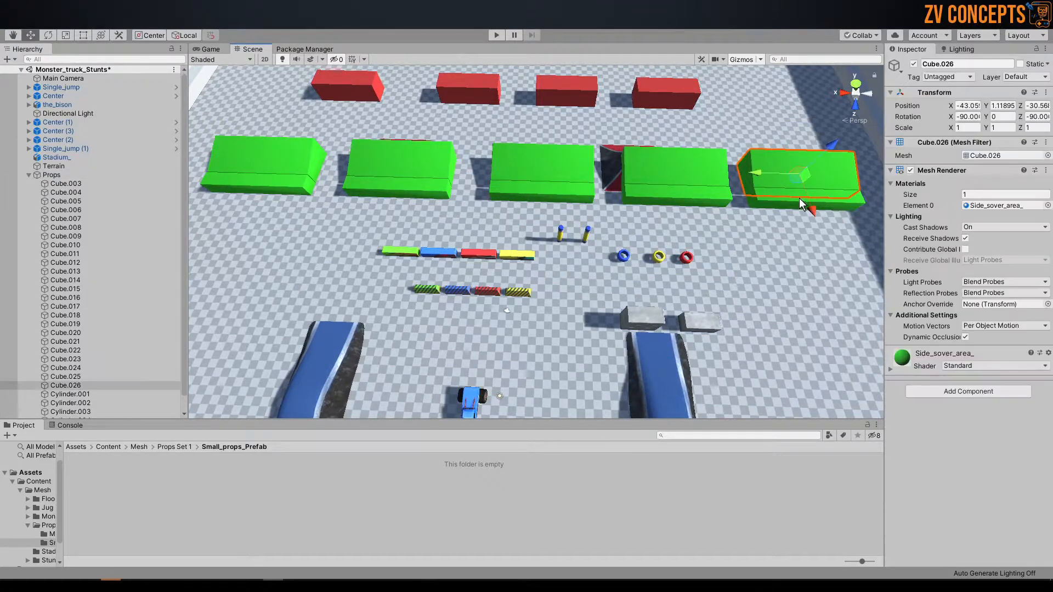
key(Delete)
click(718, 179)
key(Delete)
click(570, 181)
key(Delete)
click(411, 177)
key(Delete)
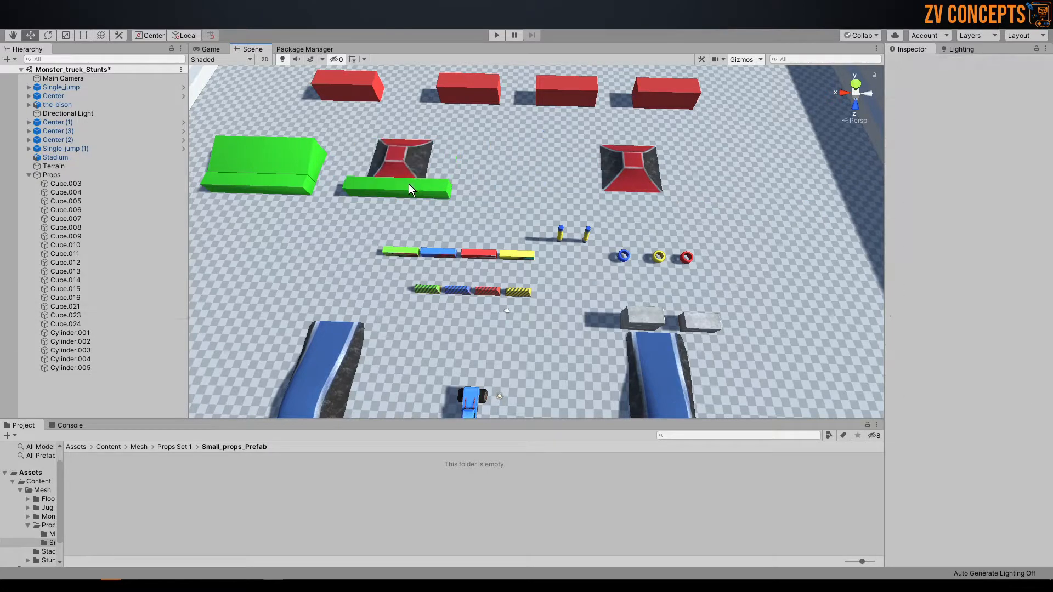
click(407, 186)
key(Delete)
click(305, 166)
key(Delete)
click(301, 182)
key(Delete)
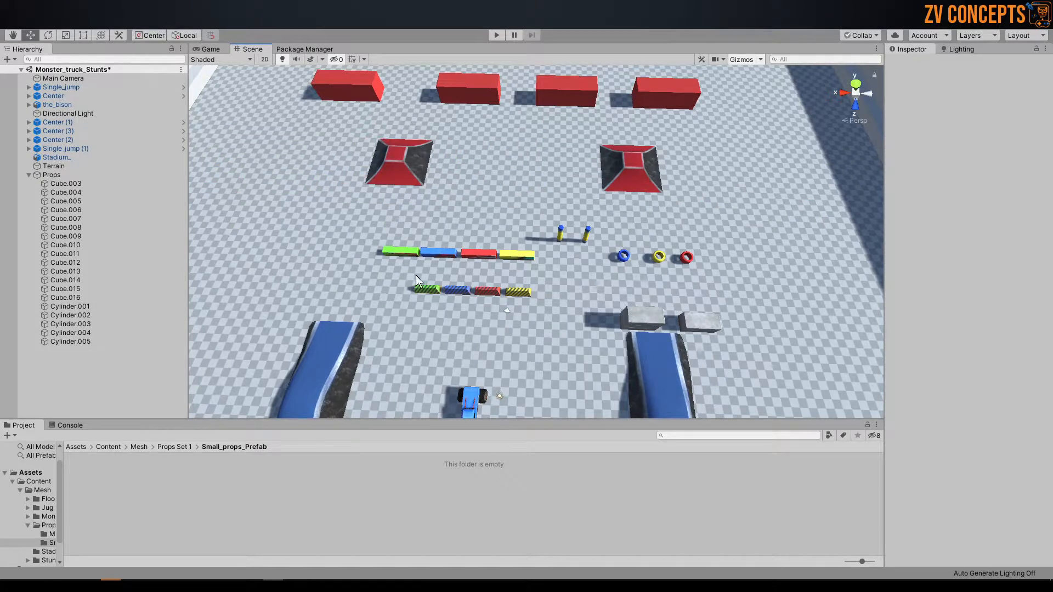
Set the position of all remaining props, Cube.003 through Cylinder.005, to X 0, Y 0, Z 0
scroll(422, 278, up, 3)
middle_drag(587, 258, 628, 151)
scroll(628, 151, up, 1)
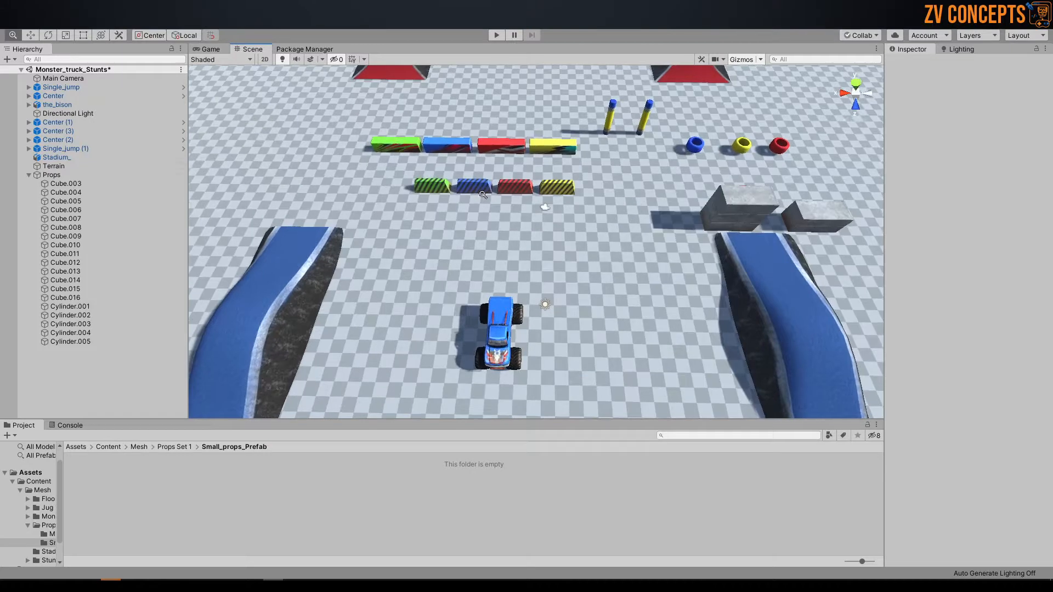
click(72, 183)
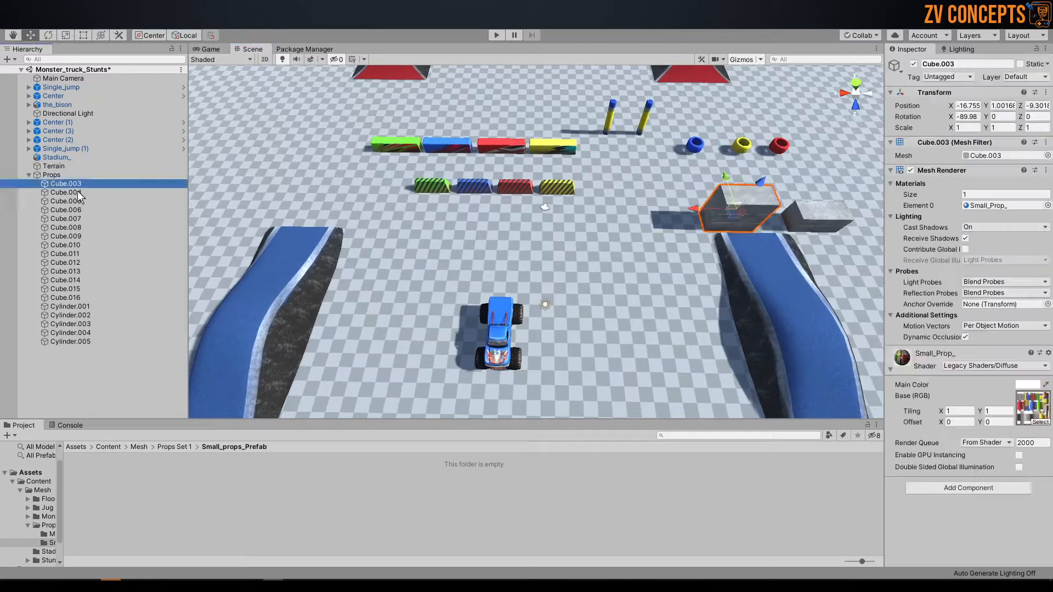
shift+click(110, 342)
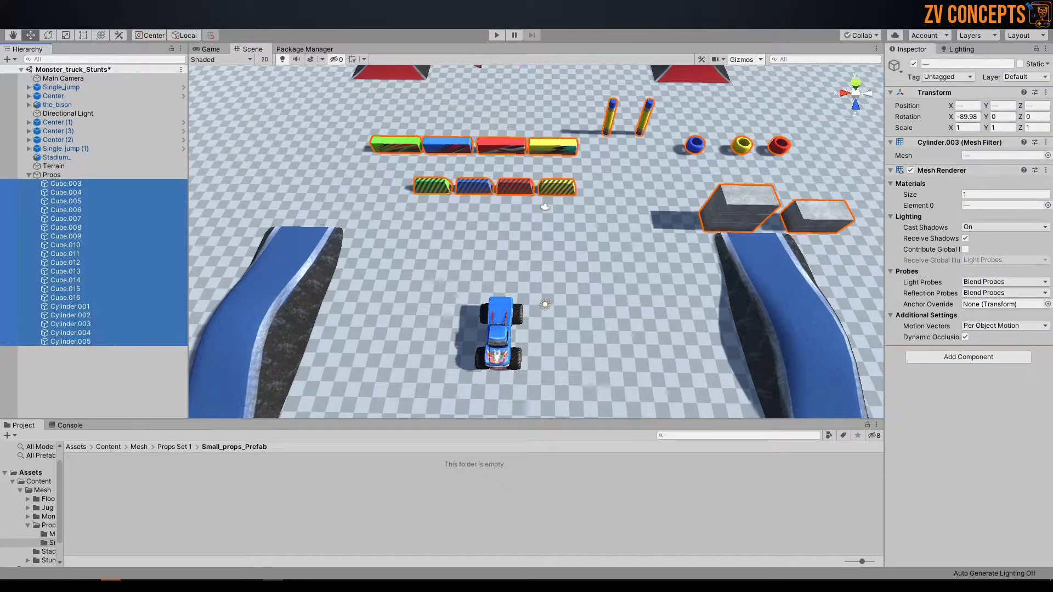
click(968, 105)
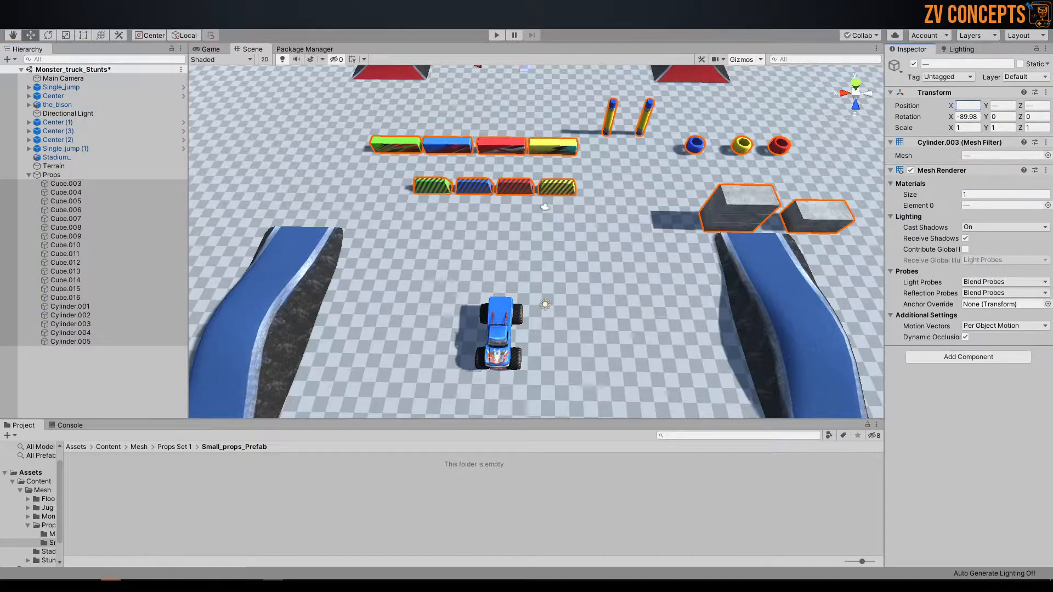
text(0)
key(Tab)
text(0)
key(Tab)
text(0)
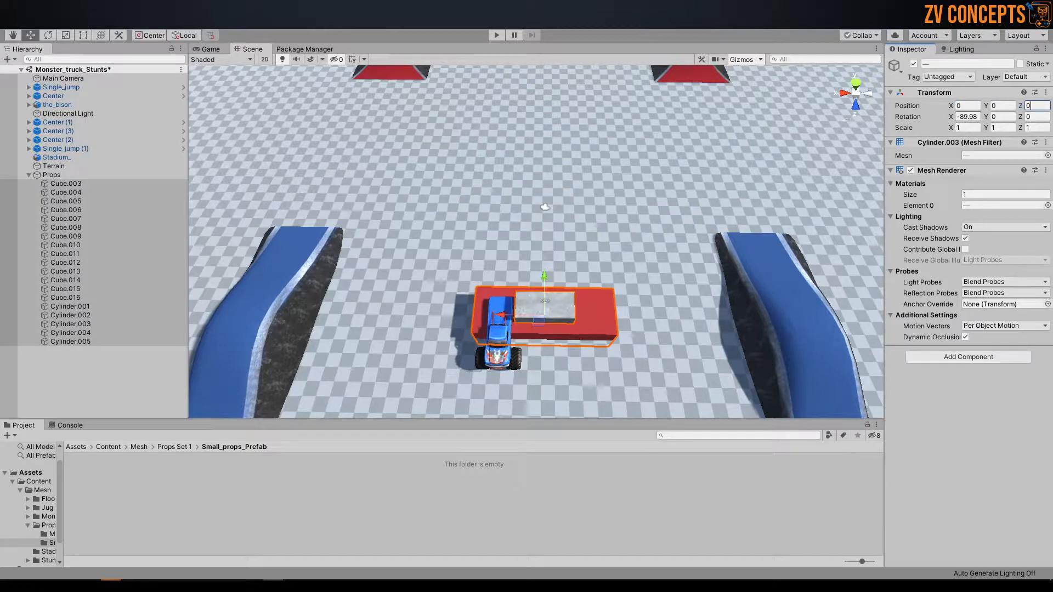
Set the X rotation of all selected props to -90 and check Cube.003 beside the truck
click(970, 117)
text(-90)
double_click(55, 183)
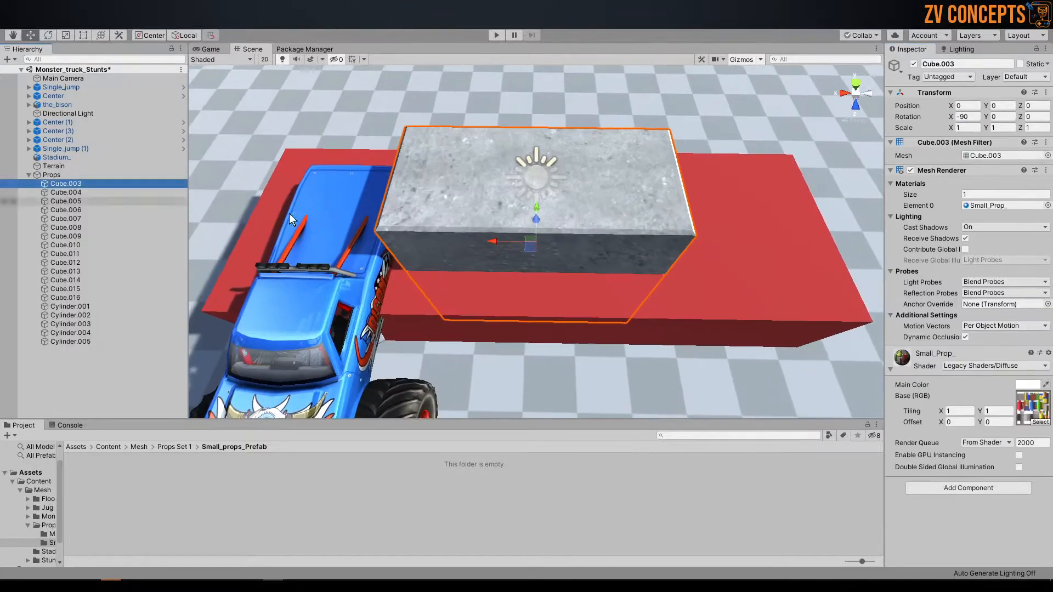
scroll(288, 212, down, 5)
alt+drag(274, 203, 245, 182)
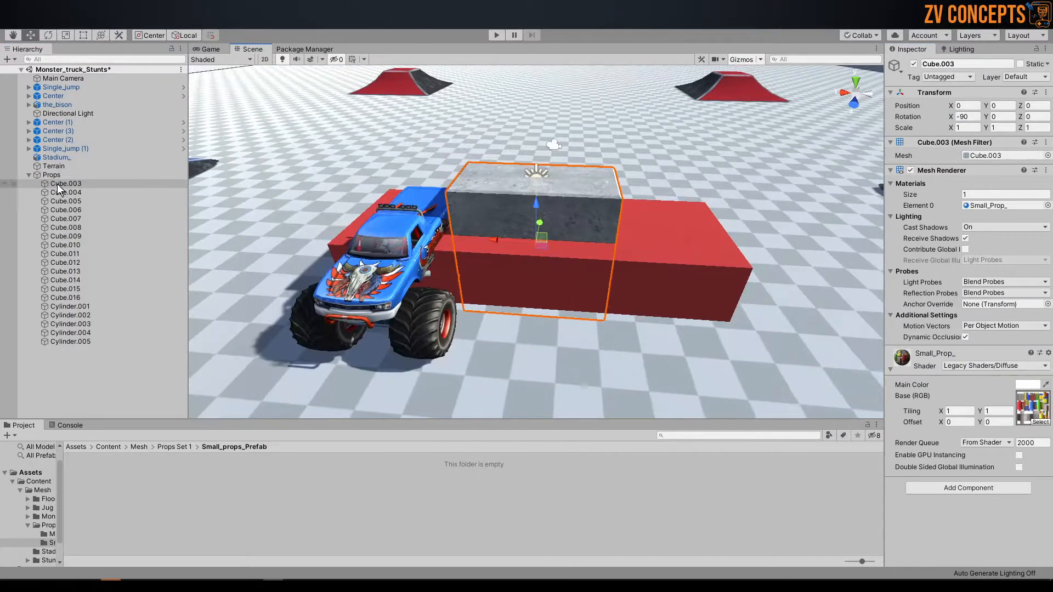
Add a Box Collider component to all the props from Cube.003 to Cylinder.005
shift+click(84, 341)
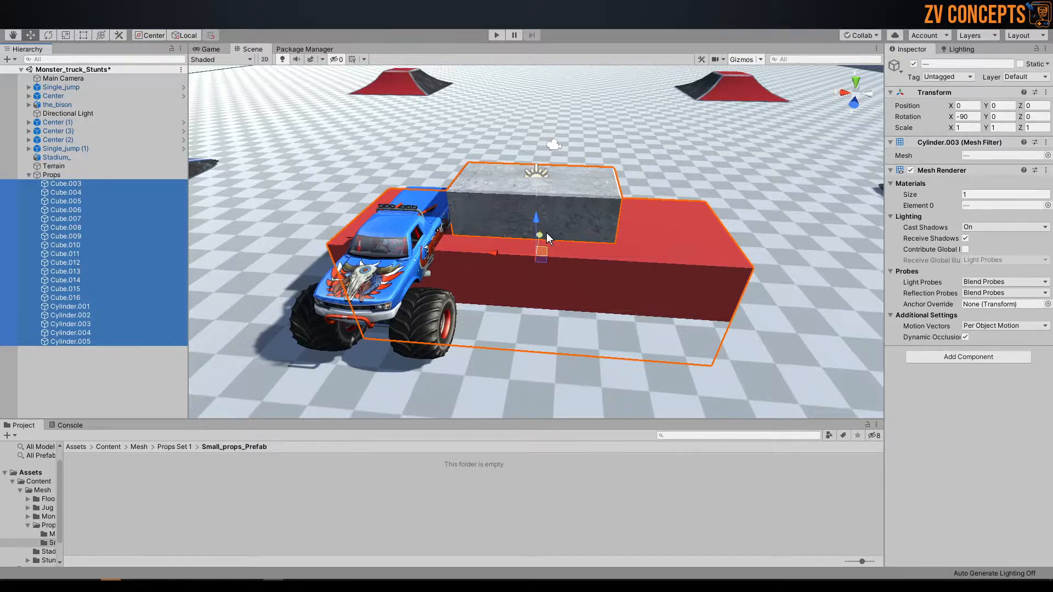
click(1008, 357)
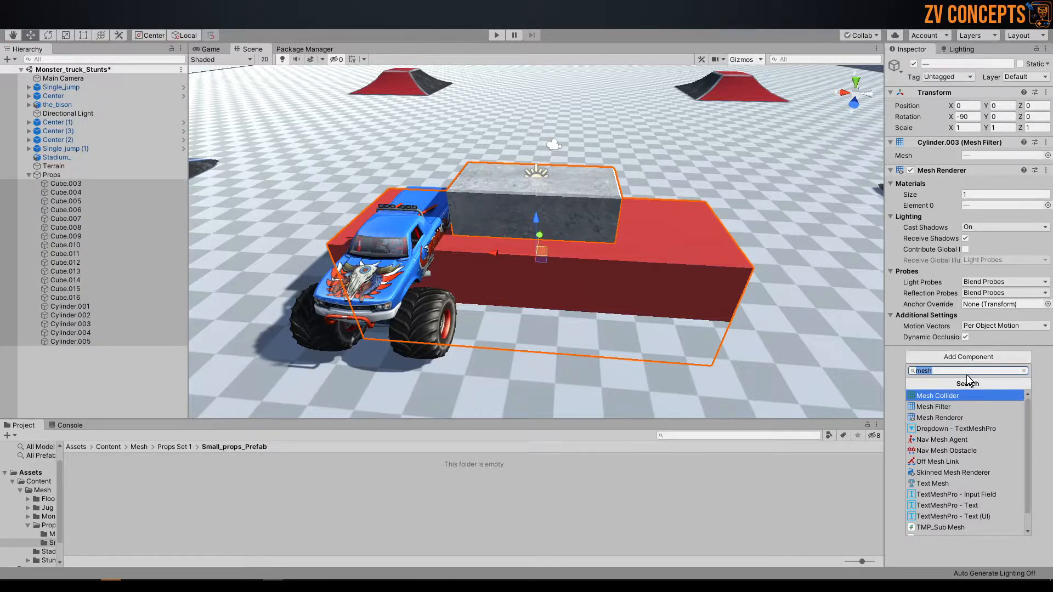
text(box)
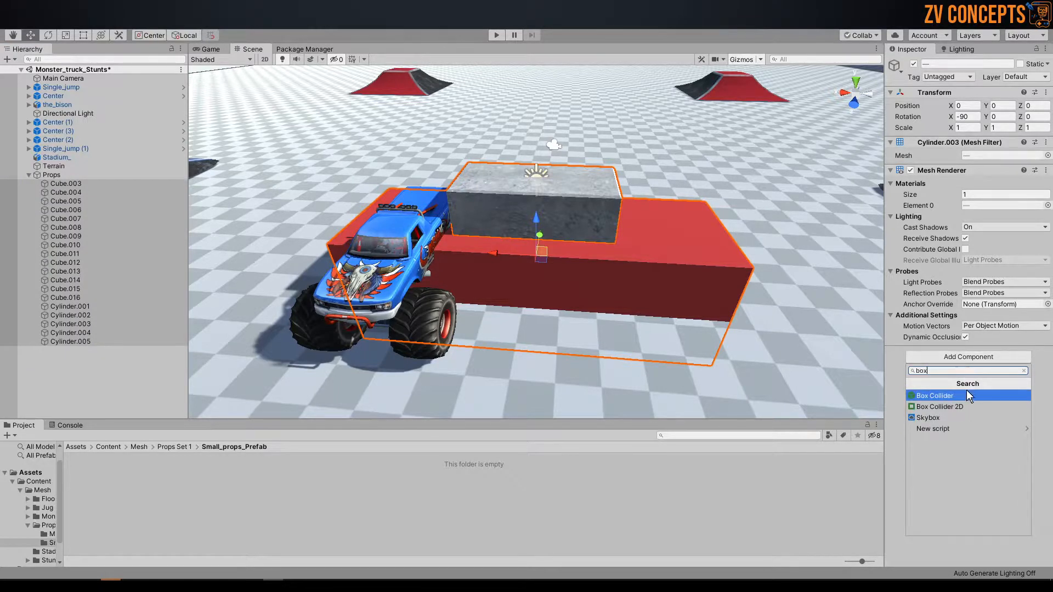
click(961, 397)
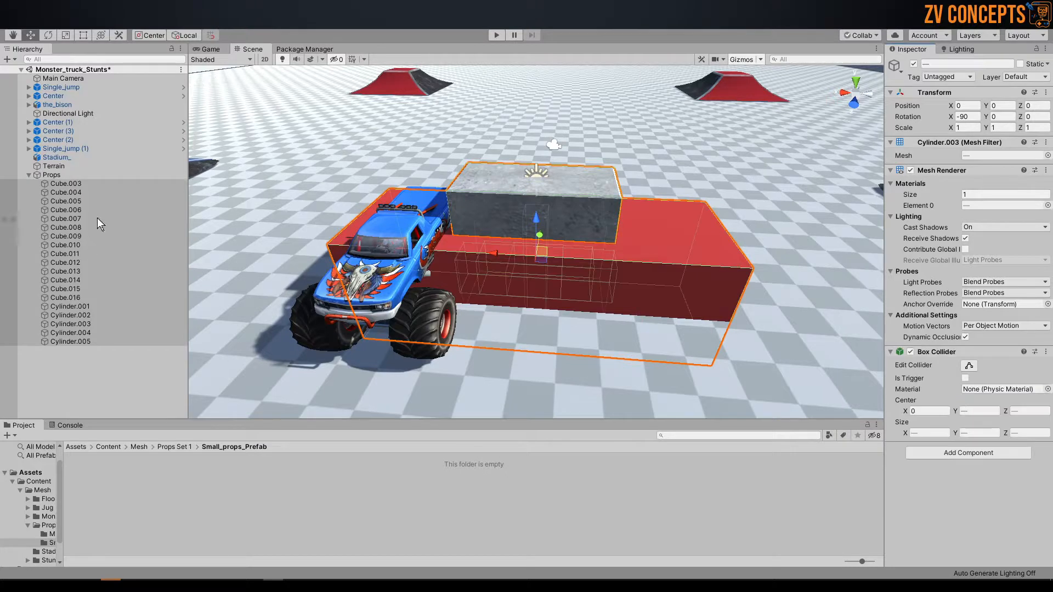
Save Cube.003 as a prefab in the Small_props_Prefab folder and rotate its preview to inspect it
click(75, 185)
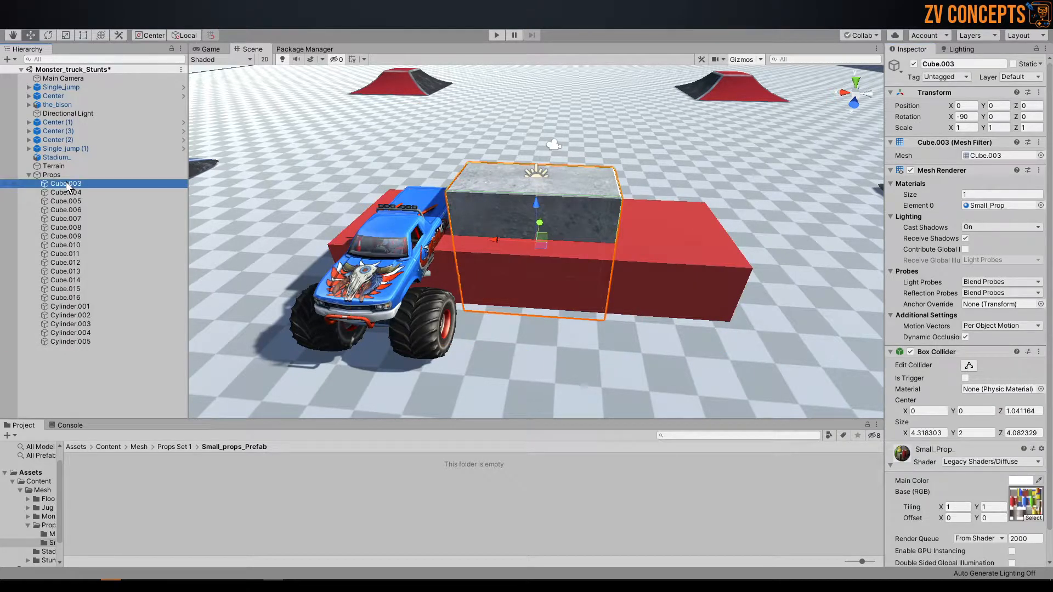
click(81, 193)
click(80, 184)
drag(74, 183, 257, 497)
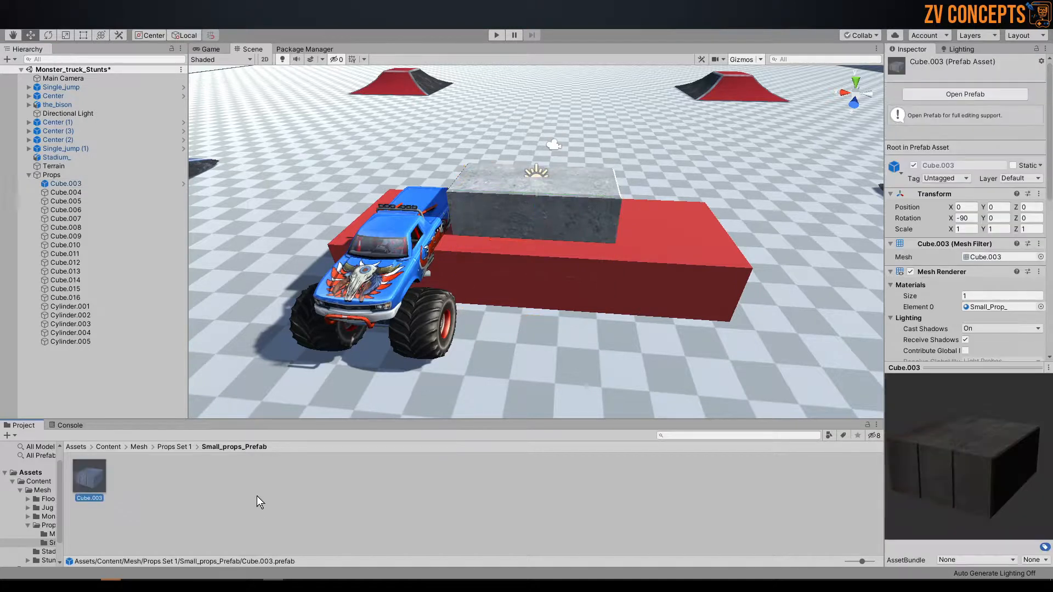
drag(969, 469, 936, 408)
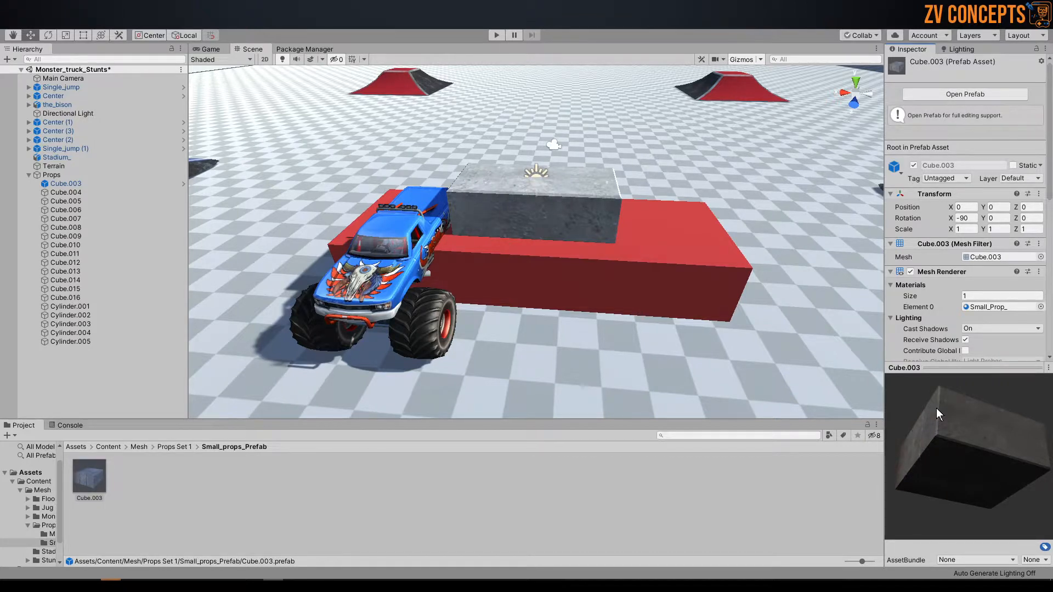
Save Cube.004, Cube.005, Cube.006 and Cube.007 as prefabs in the Small_props_Prefab folder
click(75, 193)
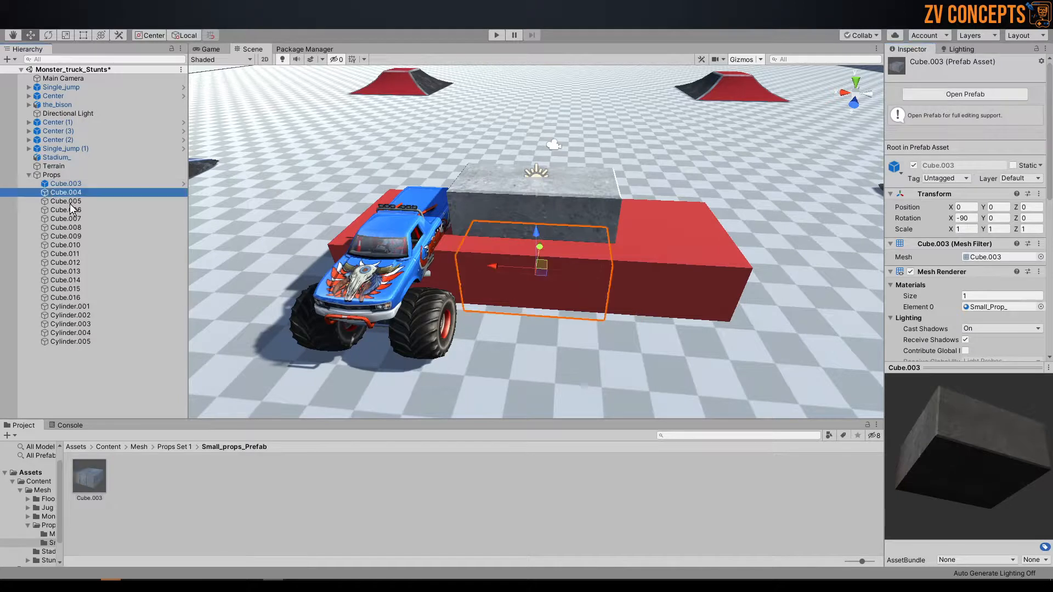
drag(75, 193, 219, 477)
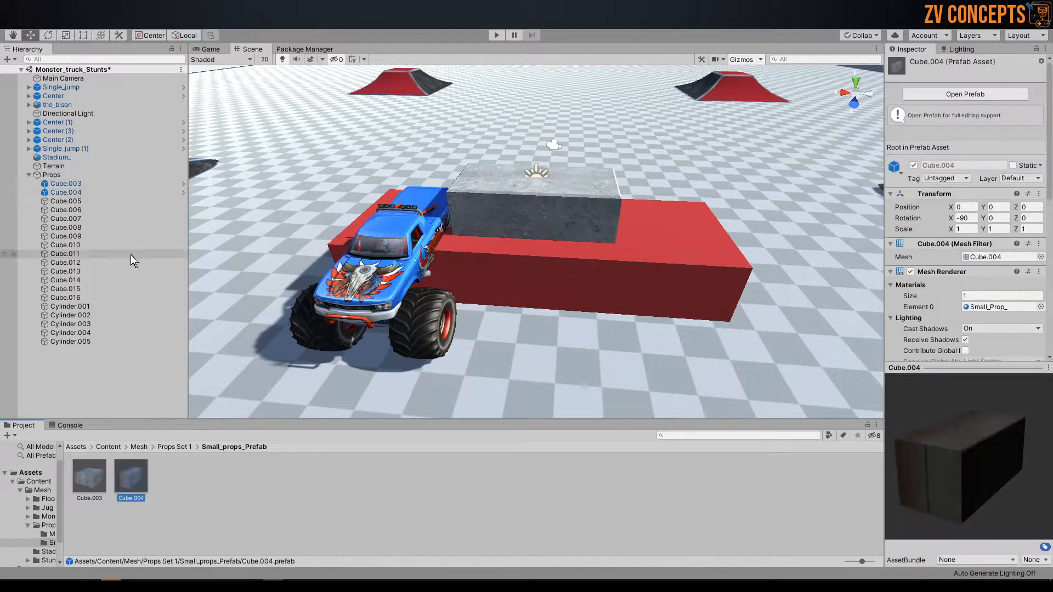
click(71, 202)
drag(70, 207, 238, 515)
click(71, 211)
drag(71, 213, 215, 476)
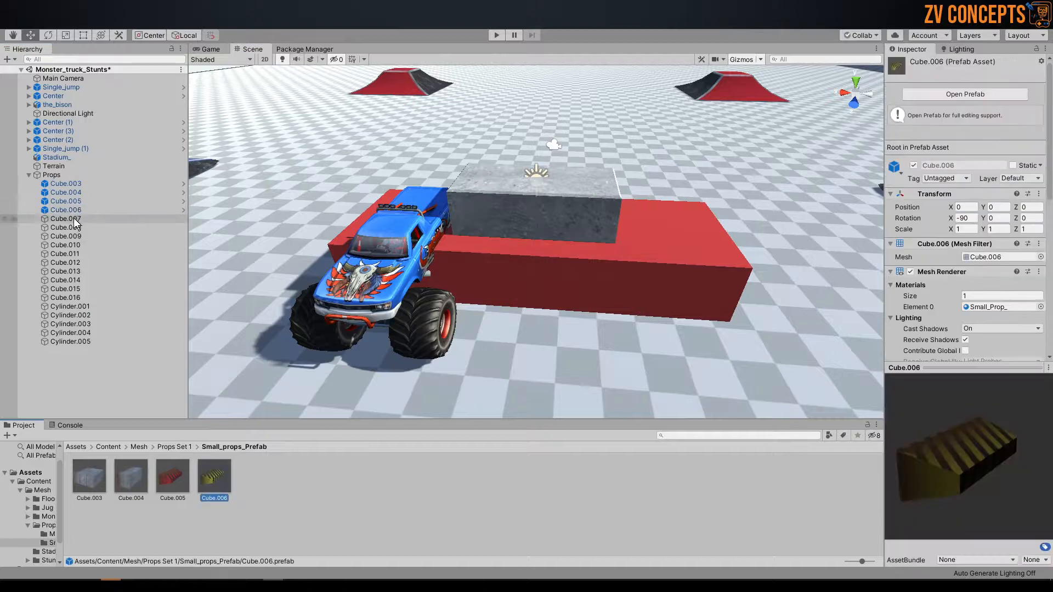
click(68, 219)
drag(68, 220, 274, 439)
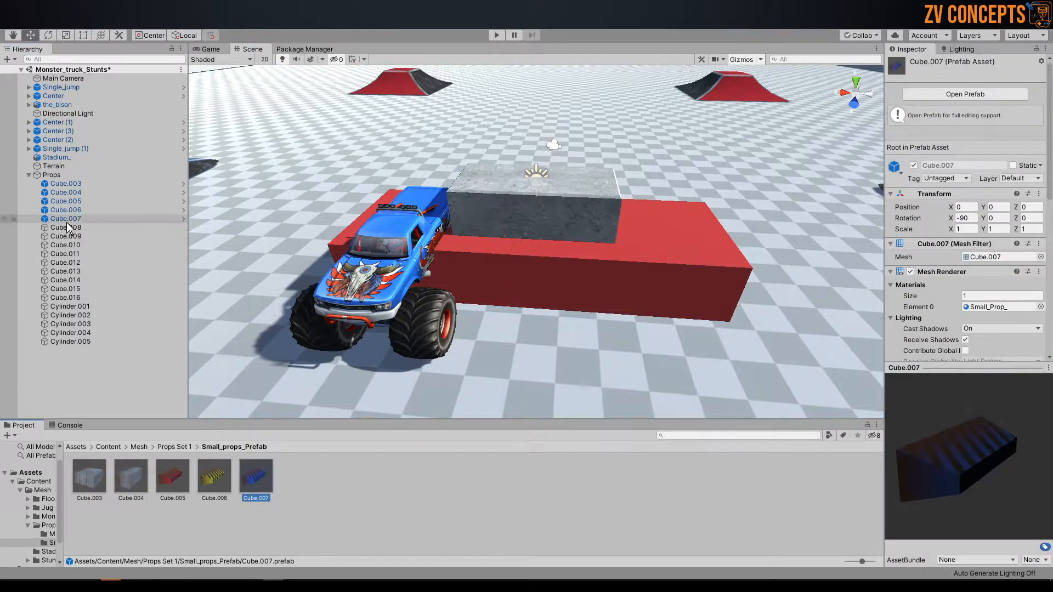
Save Cube.008, Cube.009, Cube.010 and Cube.011 as prefabs in the Small_props_Prefab folder
click(65, 220)
drag(68, 229, 337, 510)
click(66, 236)
drag(52, 241, 348, 476)
click(66, 245)
drag(64, 248, 406, 496)
click(64, 254)
drag(61, 255, 423, 477)
Save Cube.012 through Cube.016 as individual prefabs in the Small_props_Prefab folder
click(65, 262)
drag(62, 264, 464, 477)
click(64, 272)
drag(62, 274, 535, 501)
click(64, 281)
drag(68, 283, 545, 478)
click(77, 289)
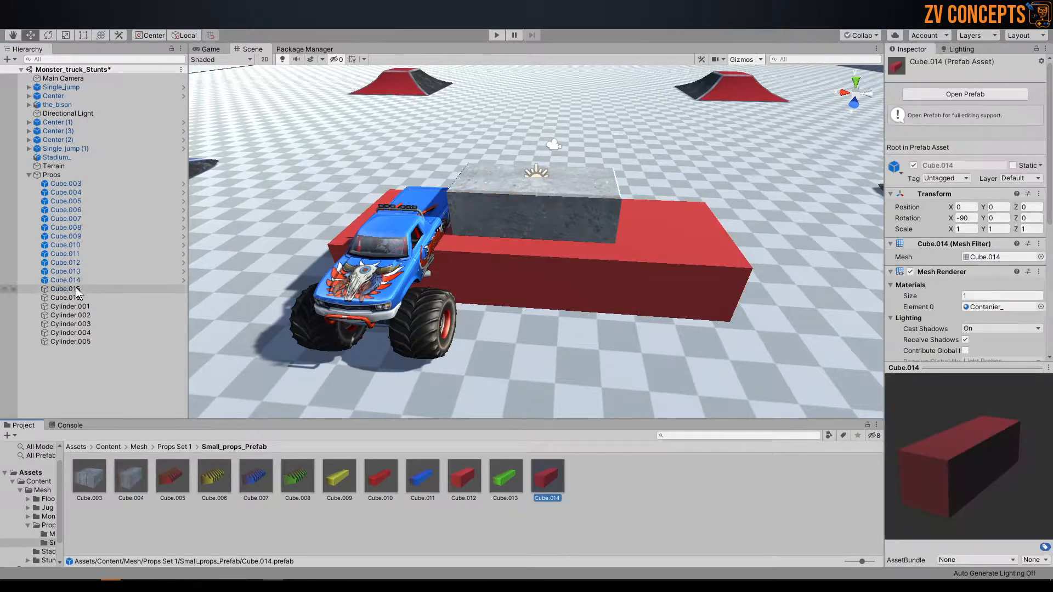
drag(81, 289, 463, 436)
click(65, 297)
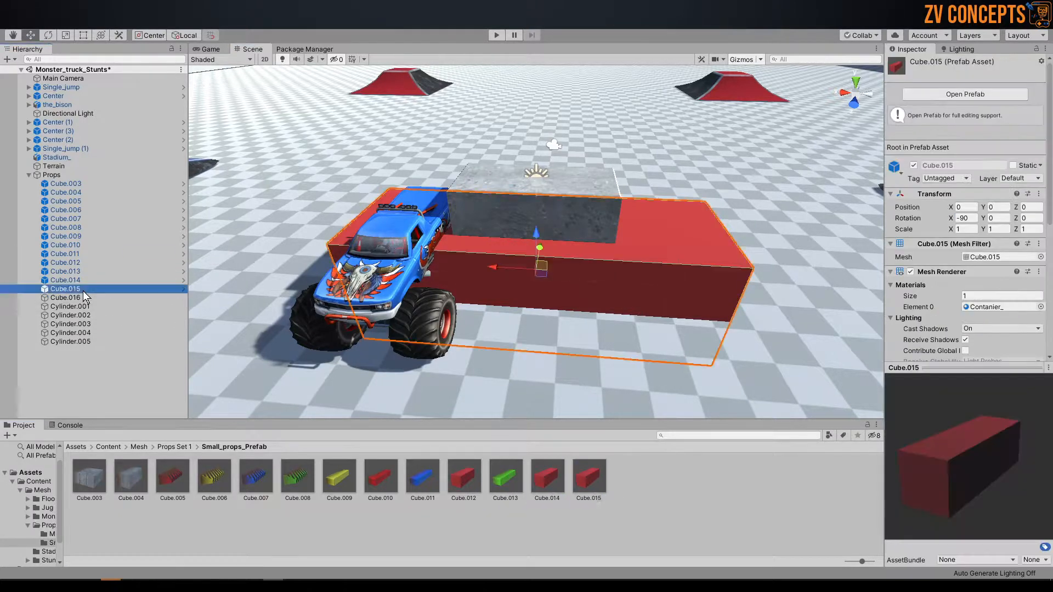
drag(64, 298, 462, 440)
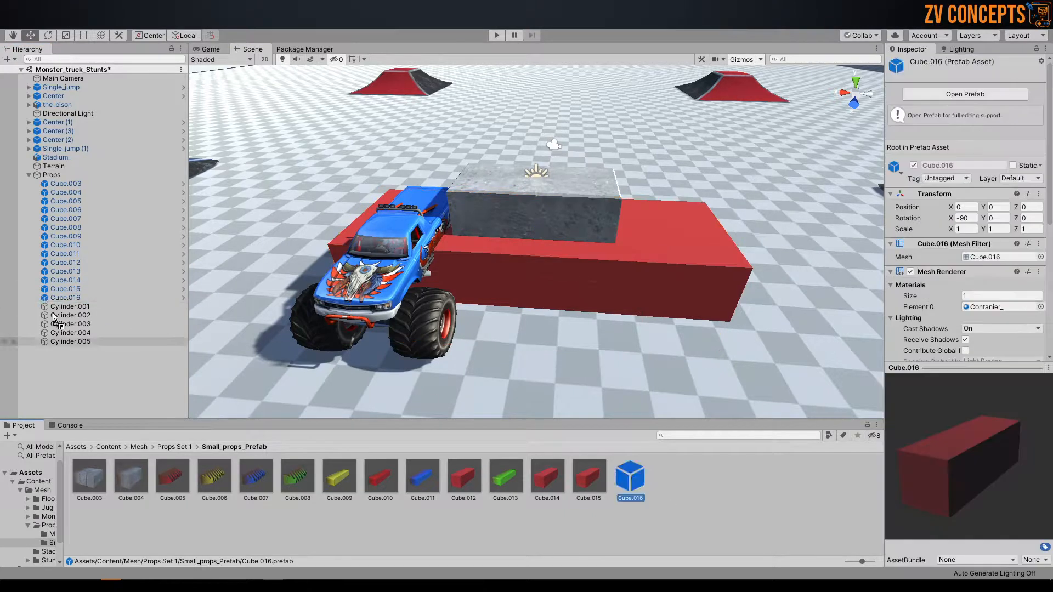
Save Cylinder.001 through Cylinder.005 as individual prefabs in the Small_props_Prefab folder
click(55, 310)
drag(55, 310, 723, 527)
drag(61, 315, 713, 480)
drag(76, 324, 735, 515)
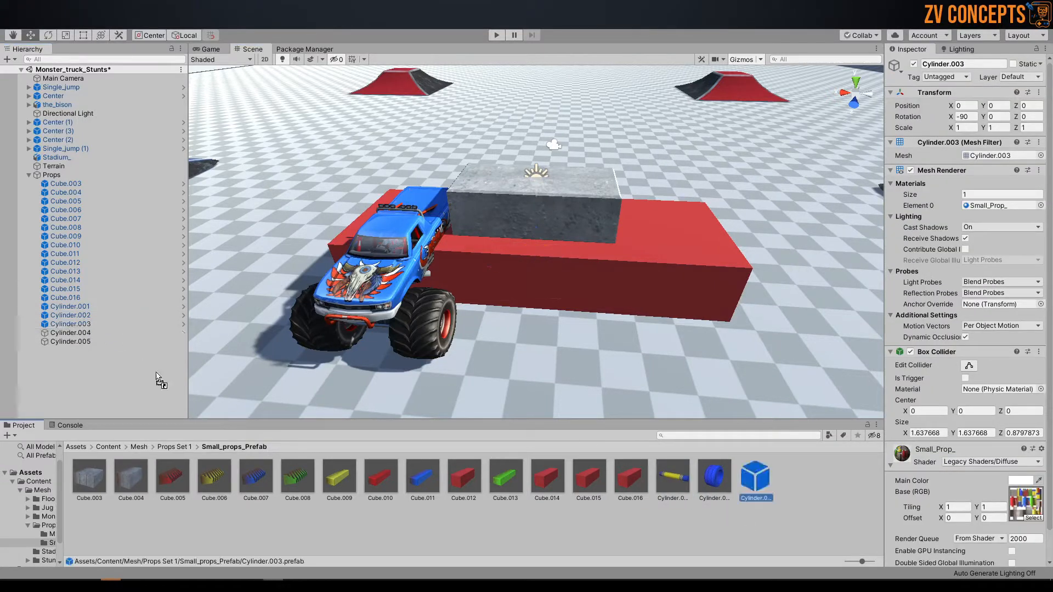
click(86, 332)
drag(44, 335, 381, 529)
click(71, 342)
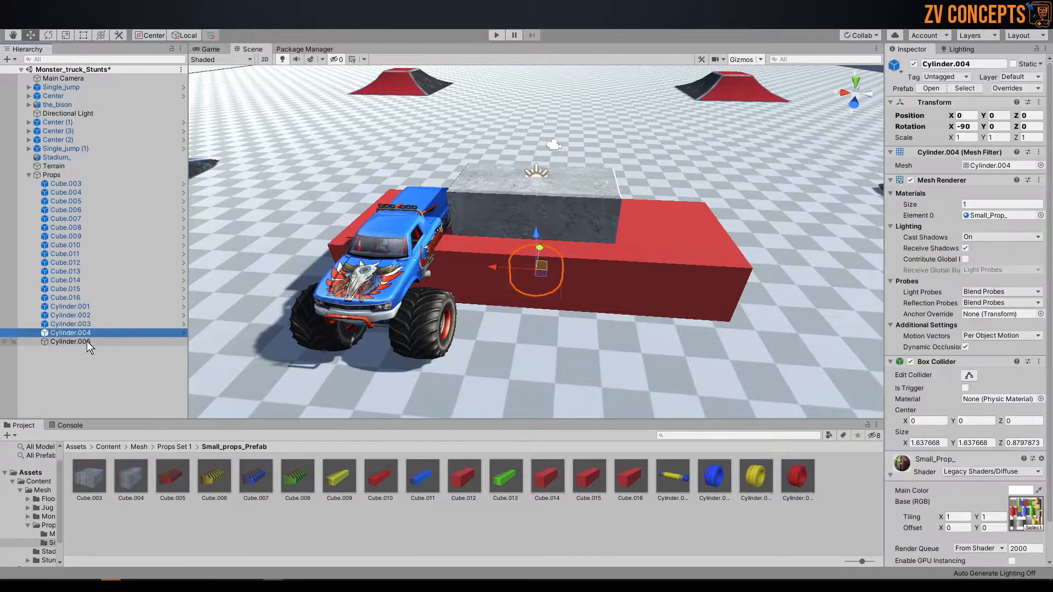
drag(71, 342, 491, 532)
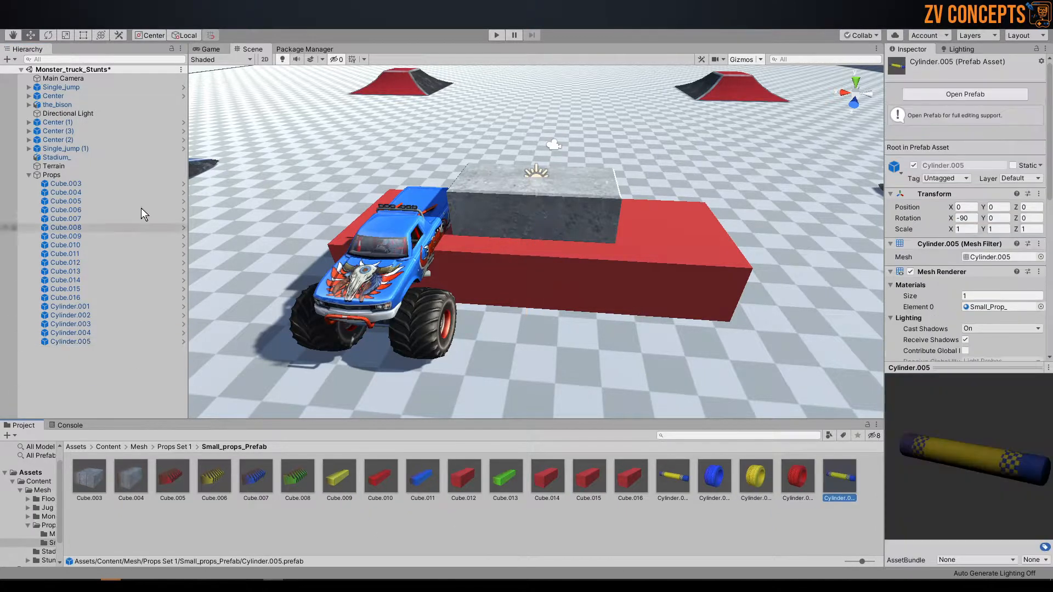
Delete the Props group from the scene, leaving the ramps and truck in the stadium
click(84, 174)
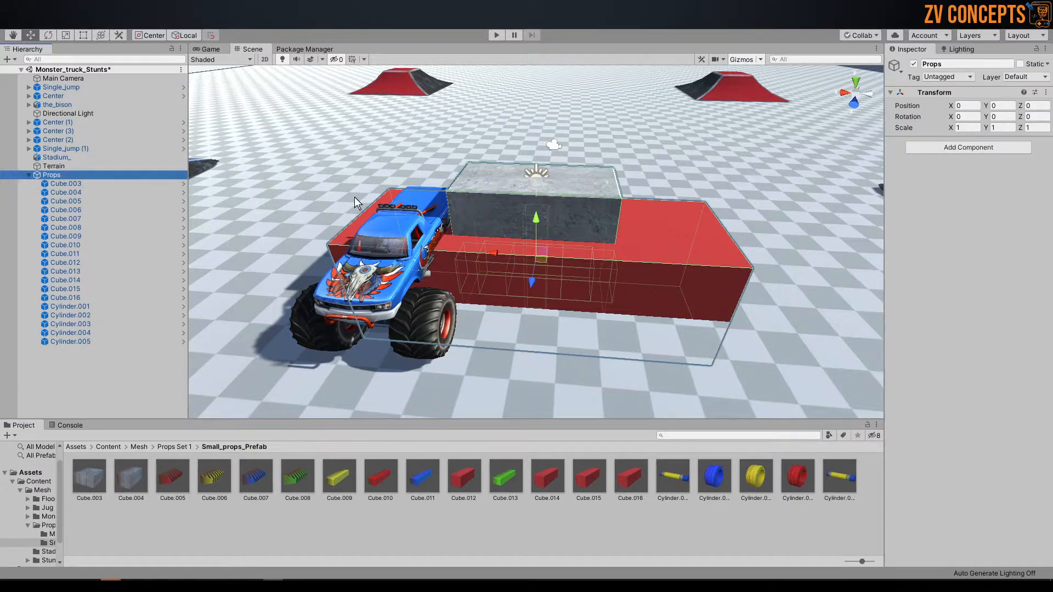
key(Delete)
scroll(708, 186, down, 10)
alt+drag(569, 153, 622, 253)
scroll(626, 254, down, 4)
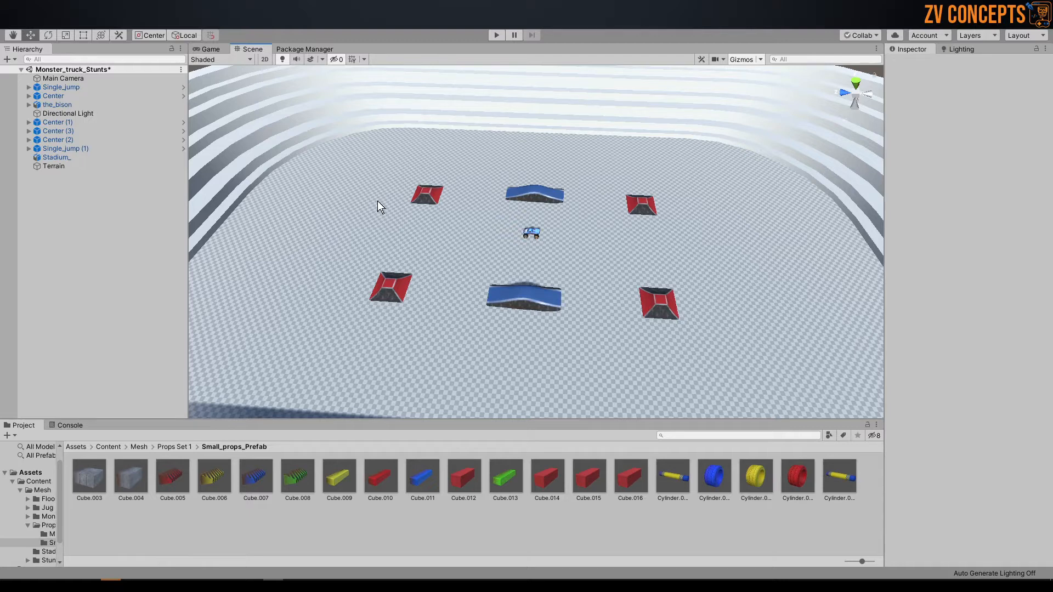
Inspect the Cube.012 prefab by rotating its preview, and deselect it
click(476, 475)
drag(932, 400, 968, 433)
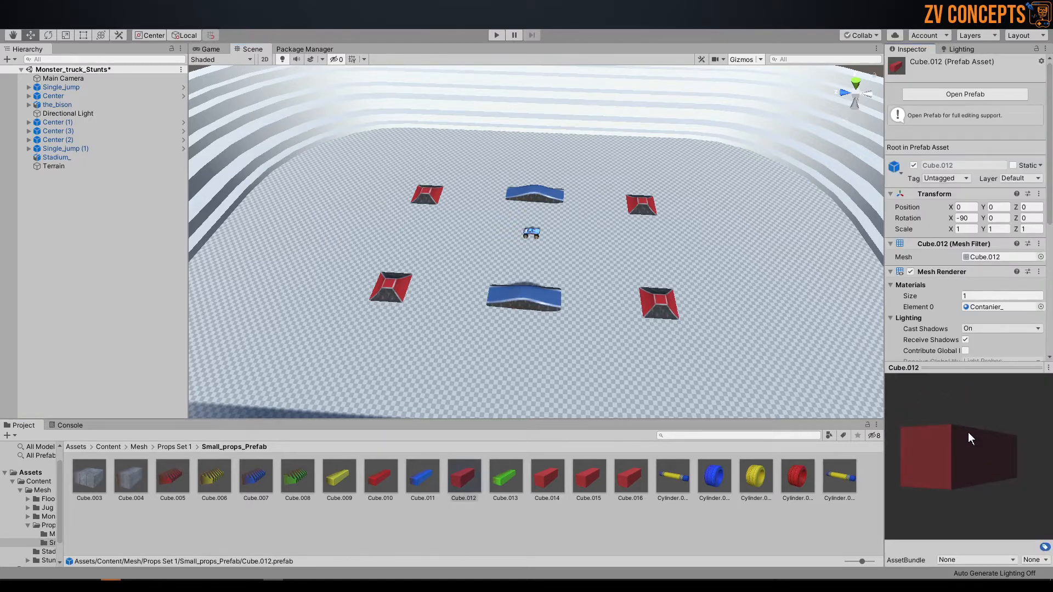
click(437, 515)
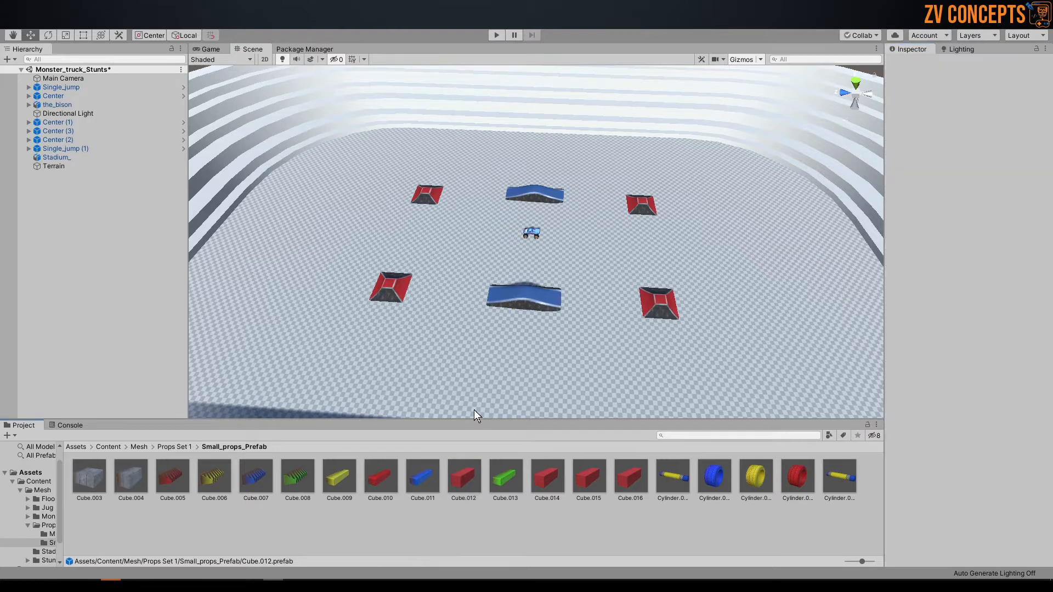